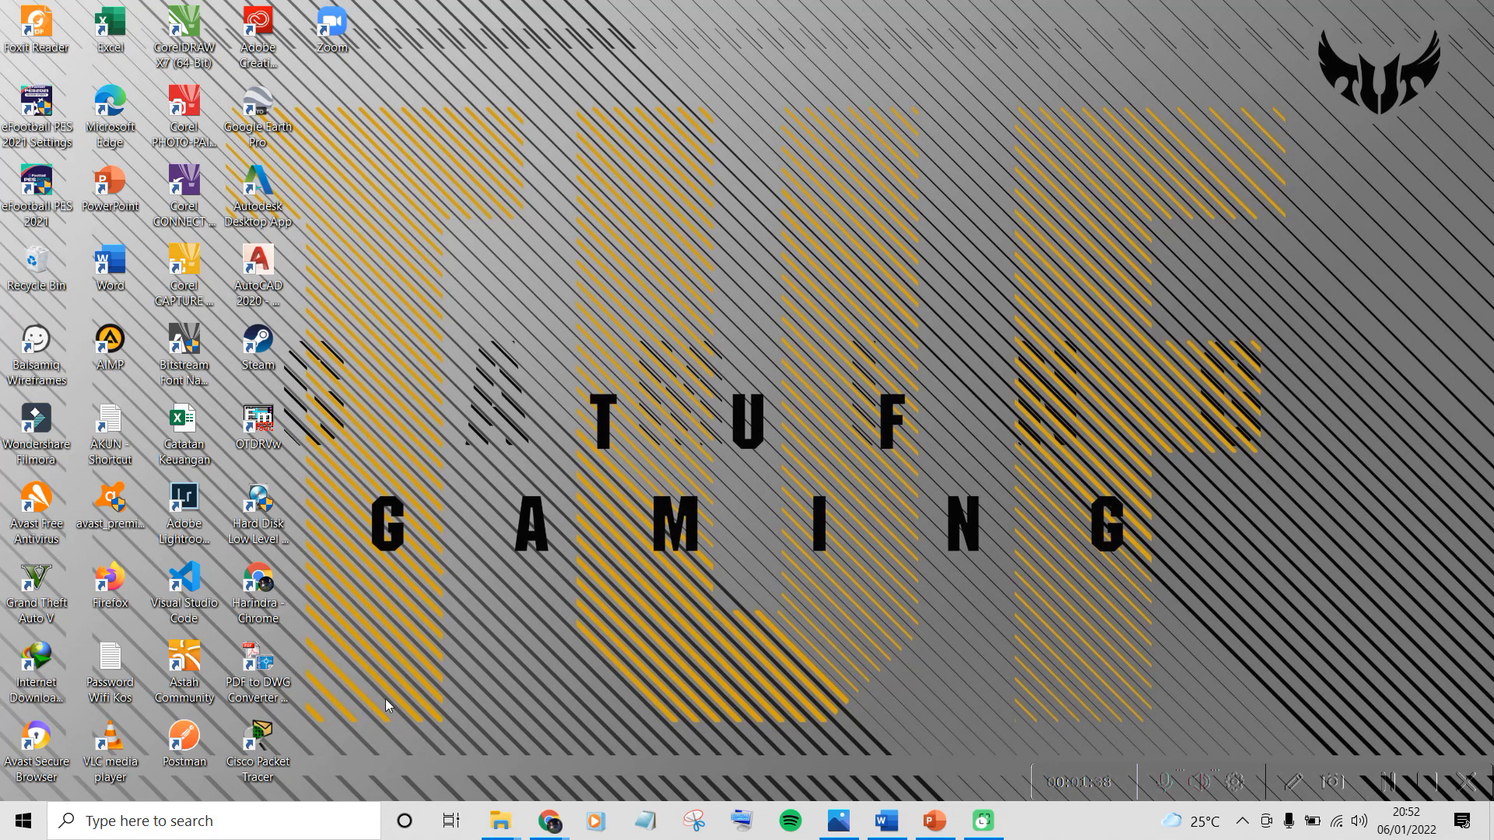
Launch the XAMPP Control Panel and move its window toward the middle of the desktop
click(326, 814)
text(xampp)
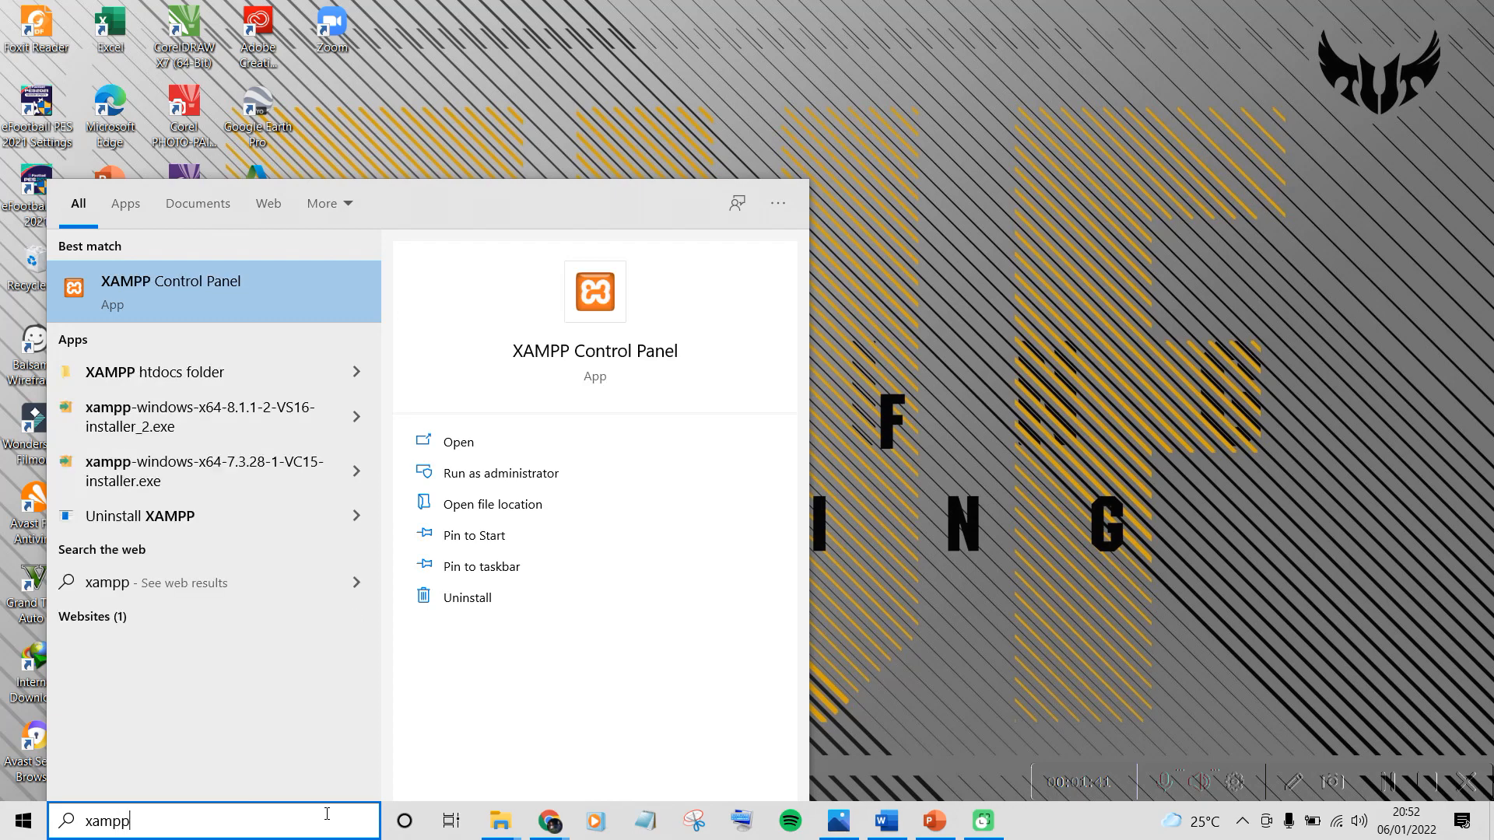
key(Return)
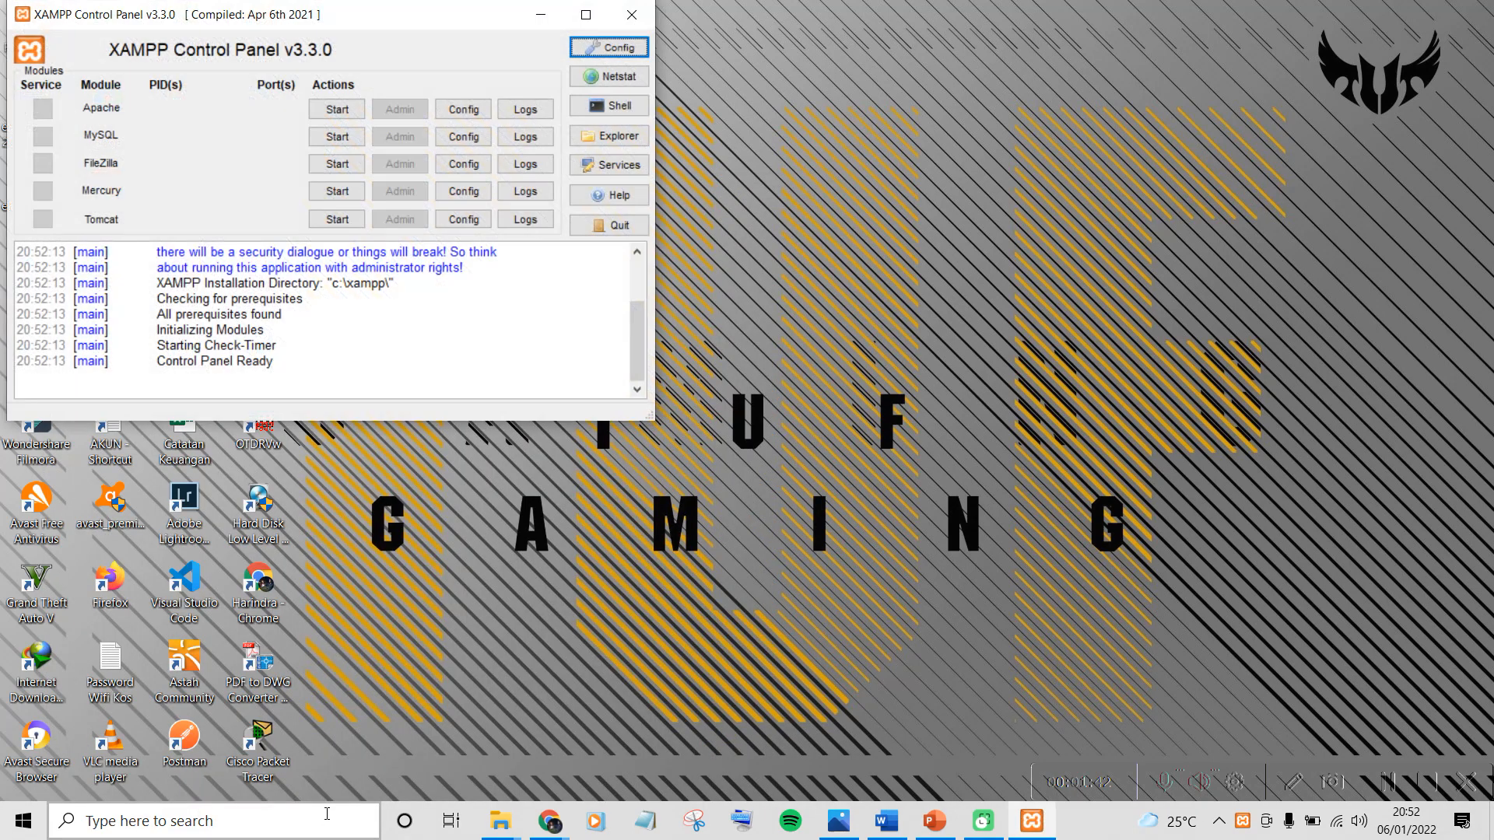
drag(300, 23, 757, 172)
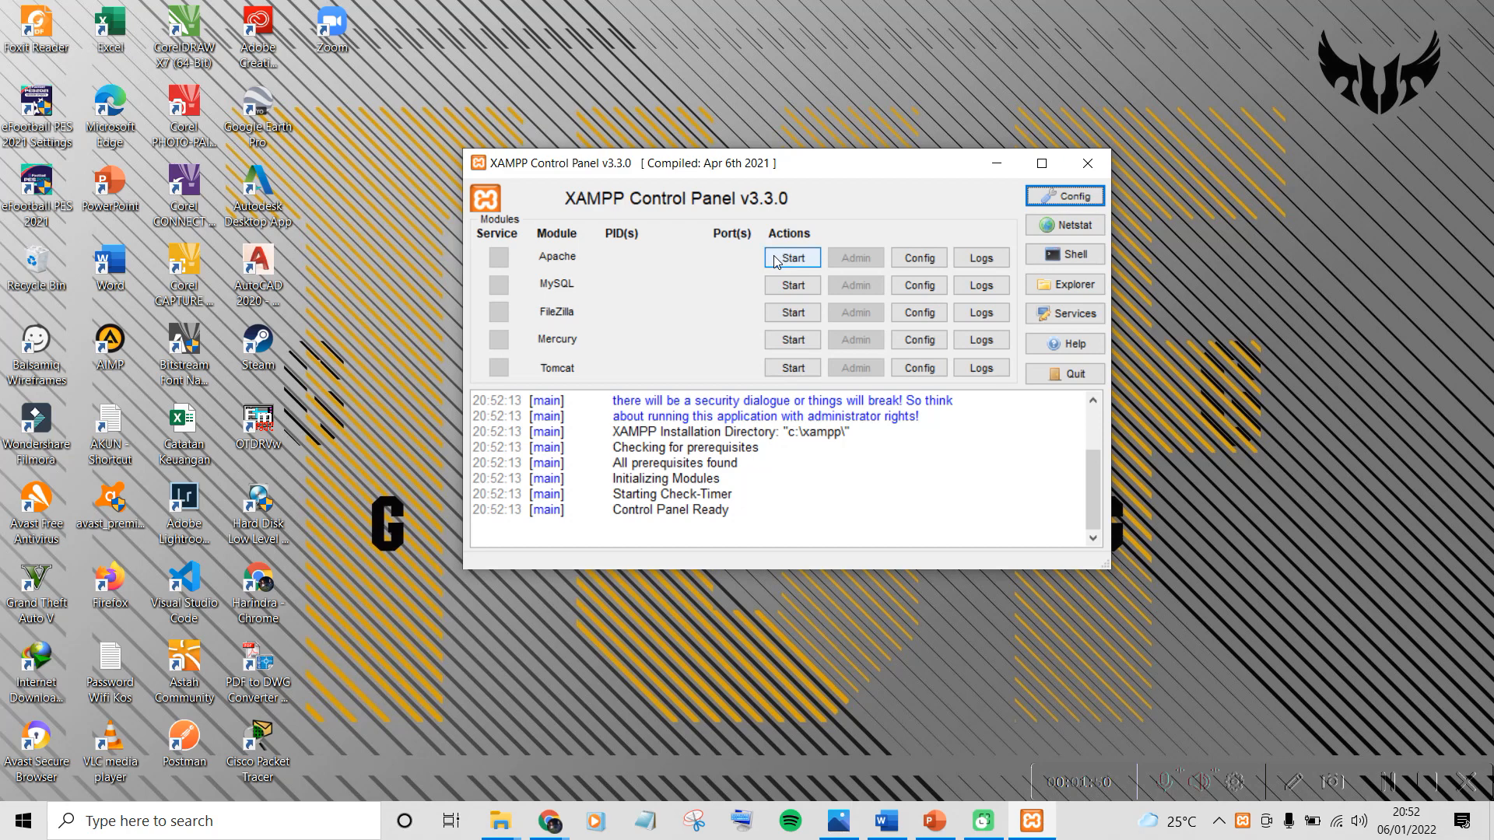
drag(772, 164, 801, 207)
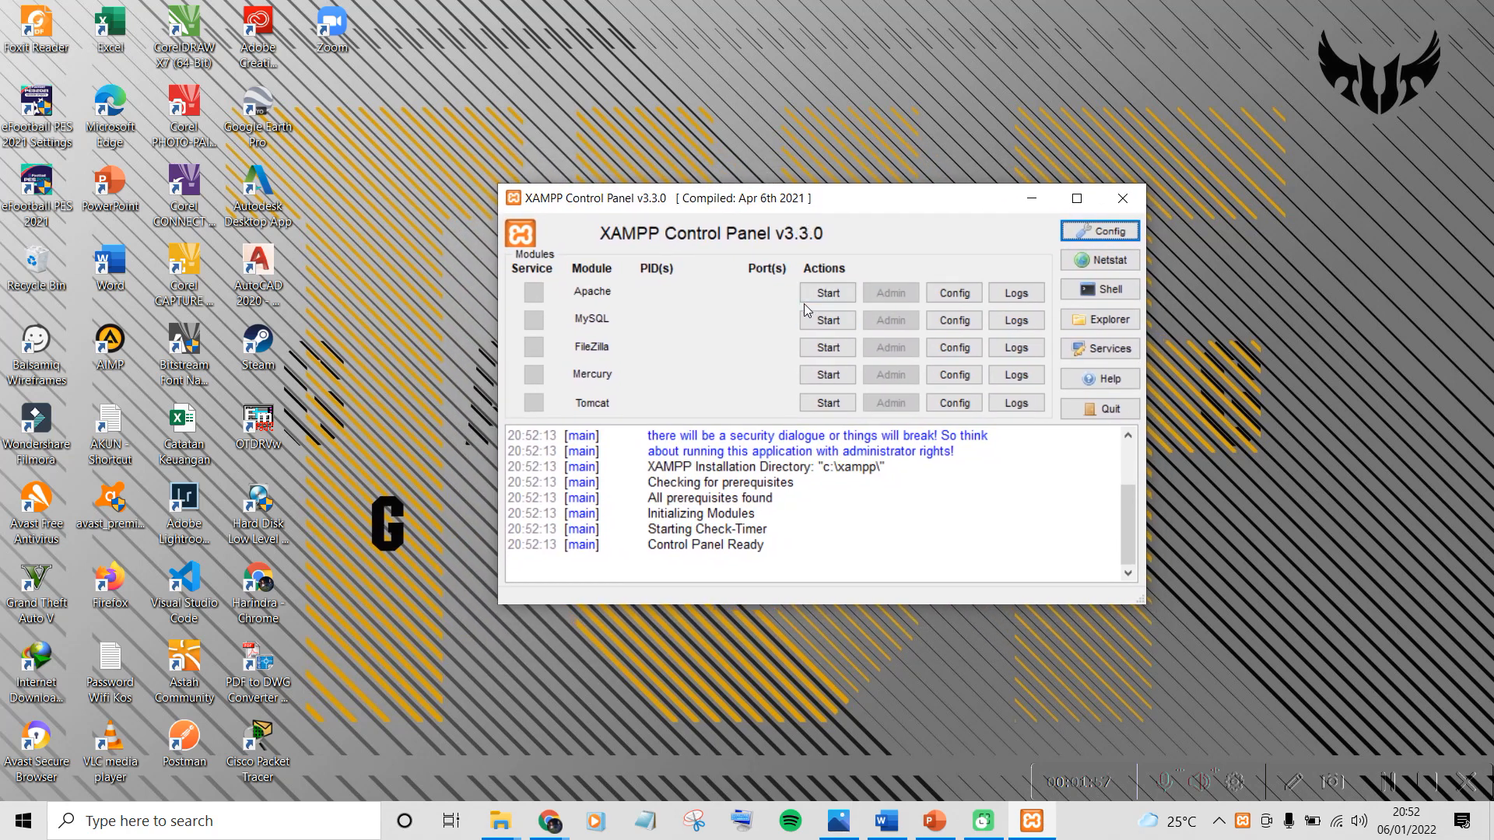
Start the Apache, MySQL and FileZilla modules
click(827, 293)
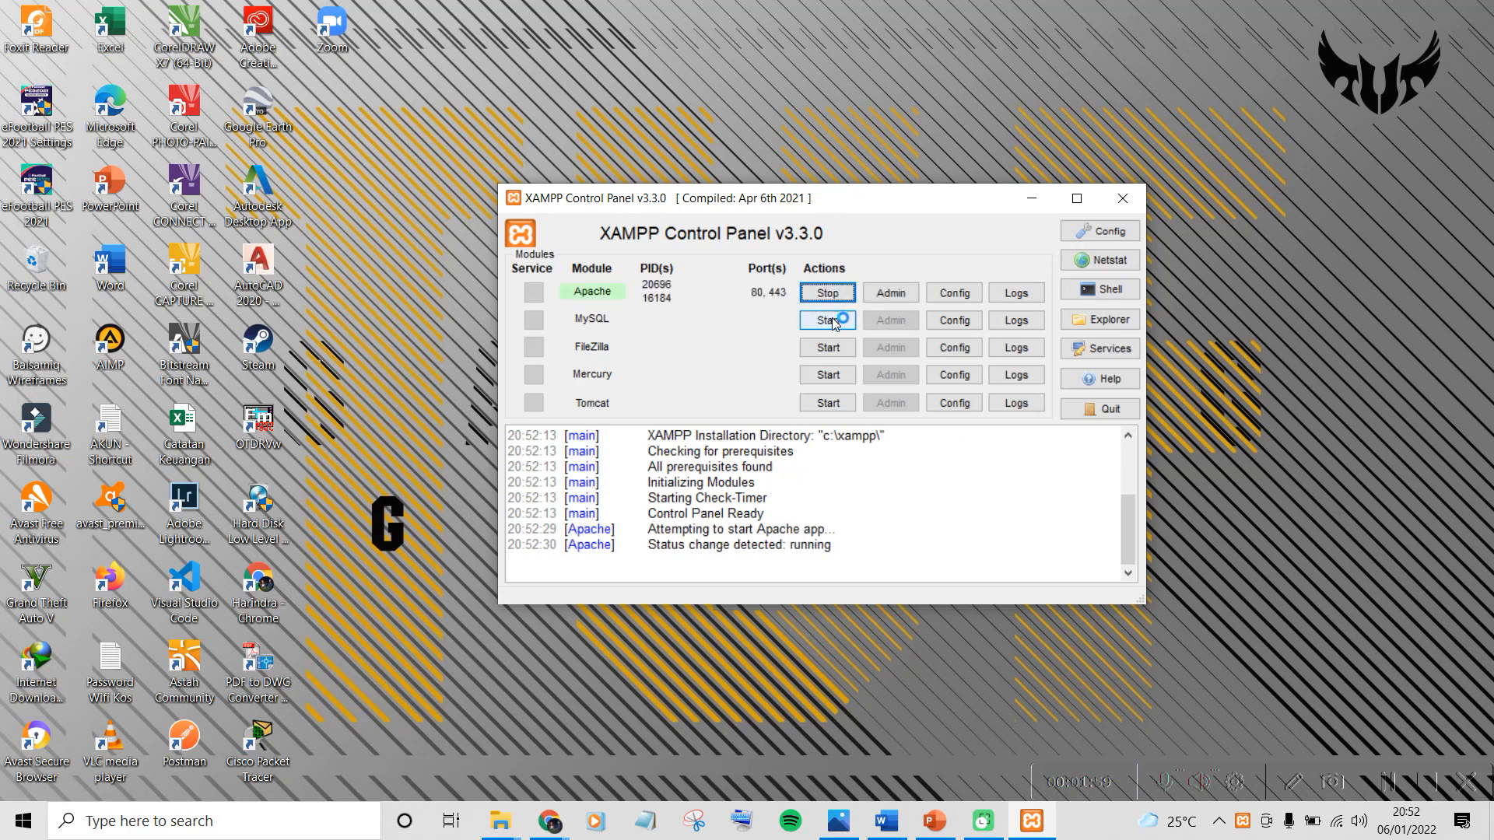
click(830, 320)
click(831, 348)
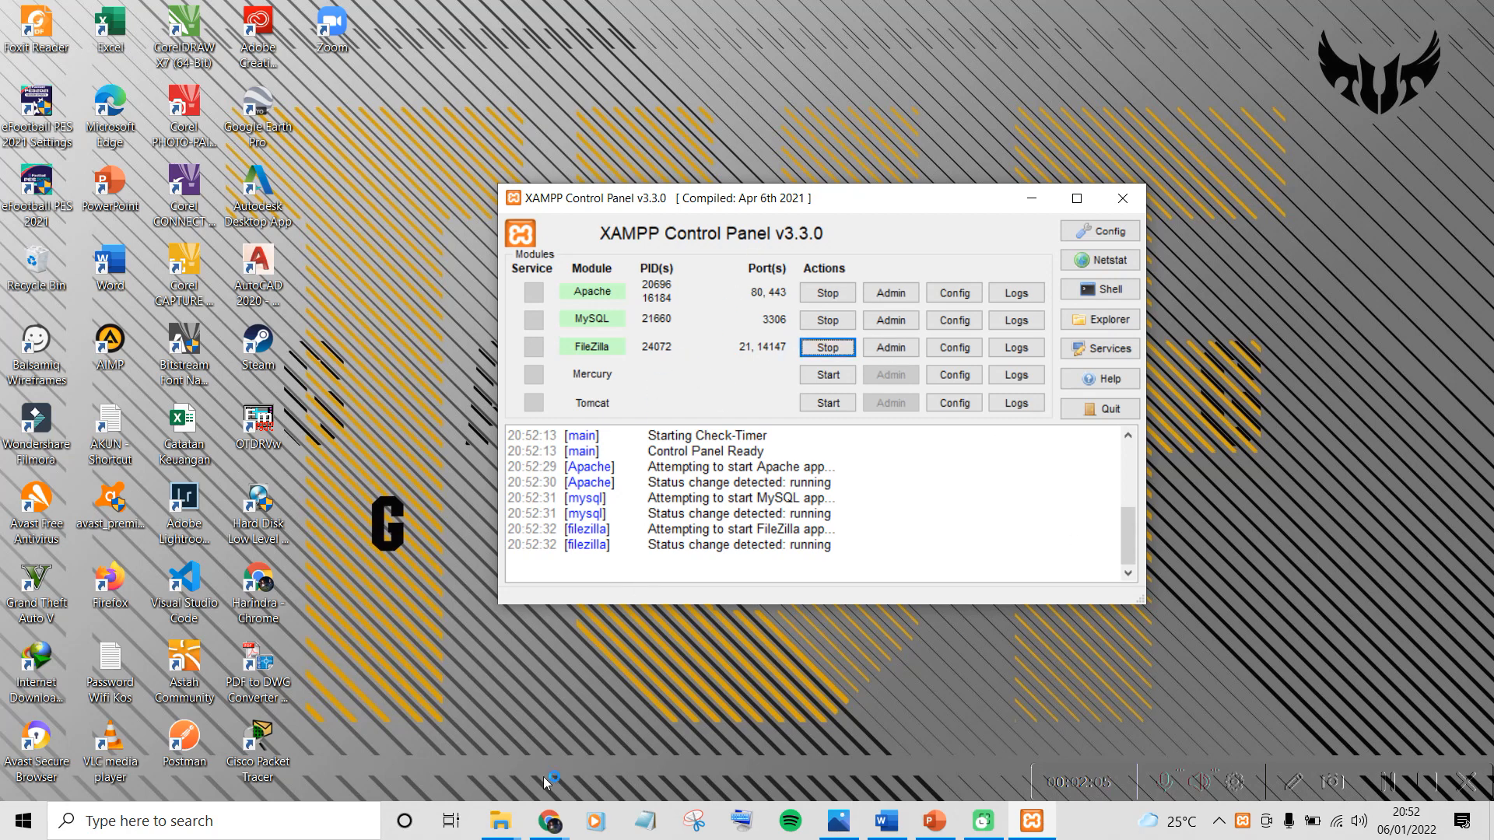
Switch to Chrome and open localhost/phpmyadmin in a new tab
click(549, 821)
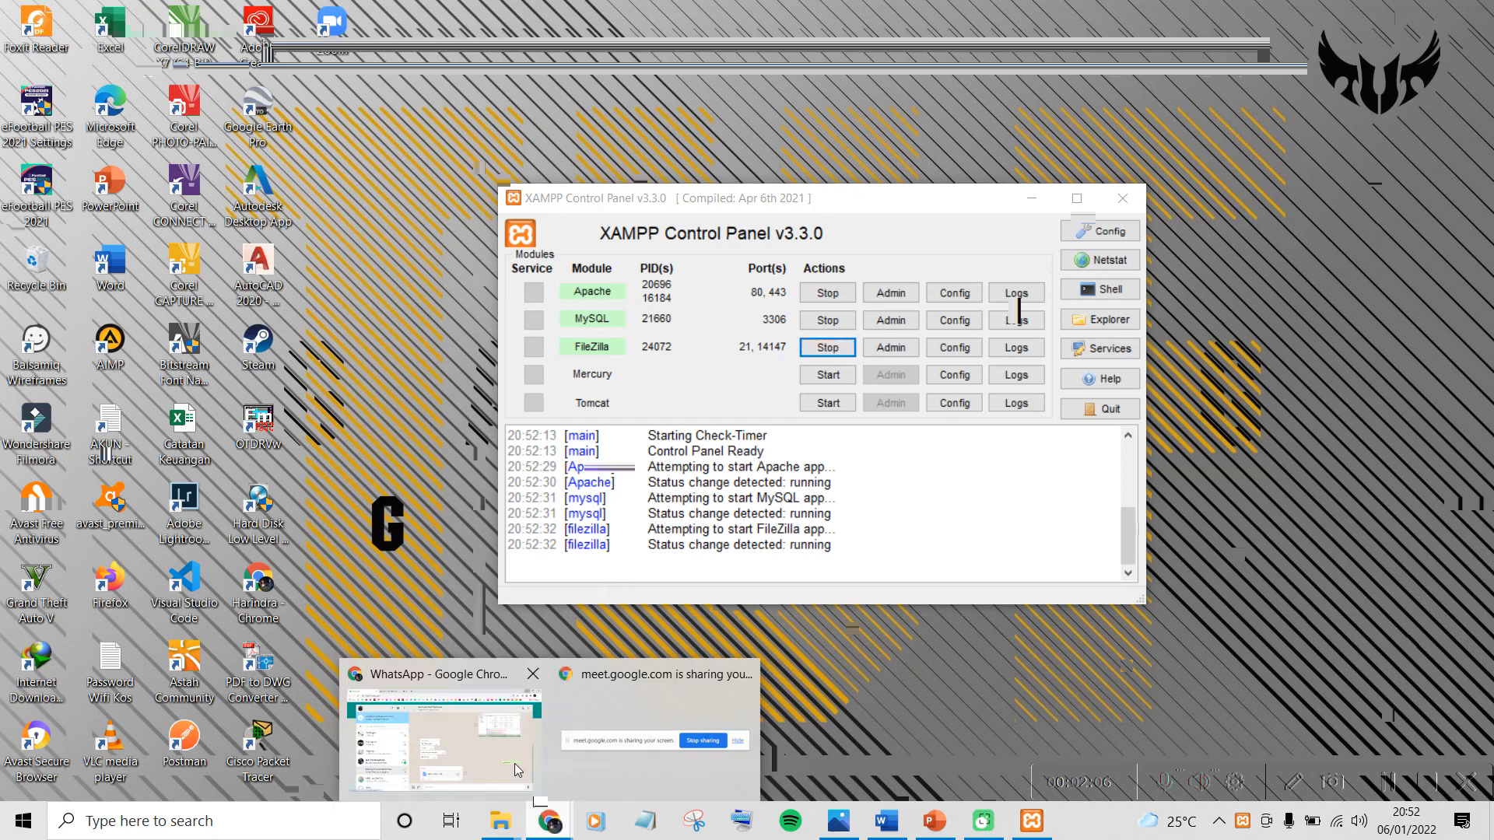
click(515, 764)
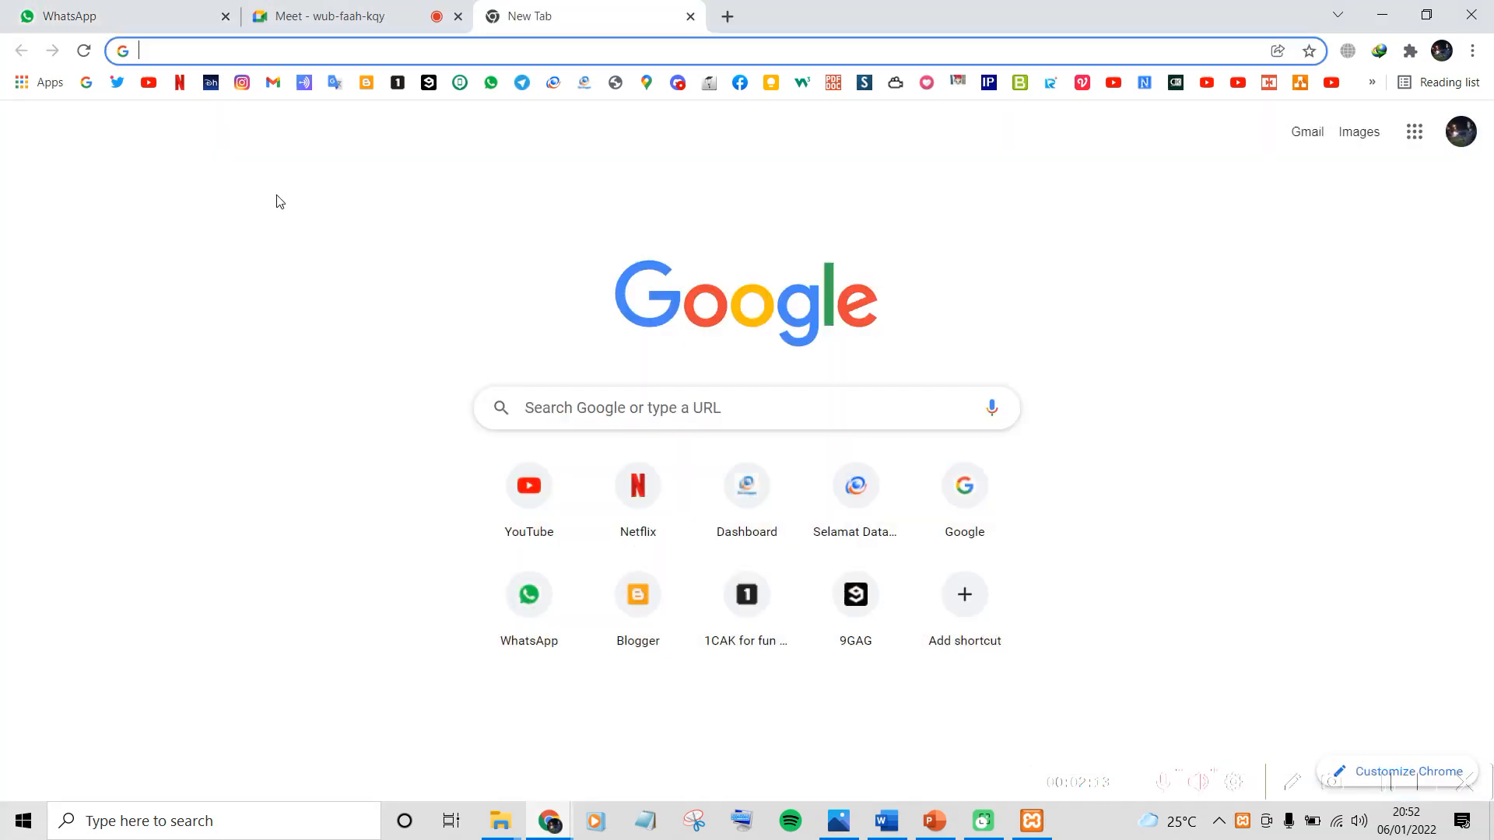
text(localhost/phpmyadmin)
key(Return)
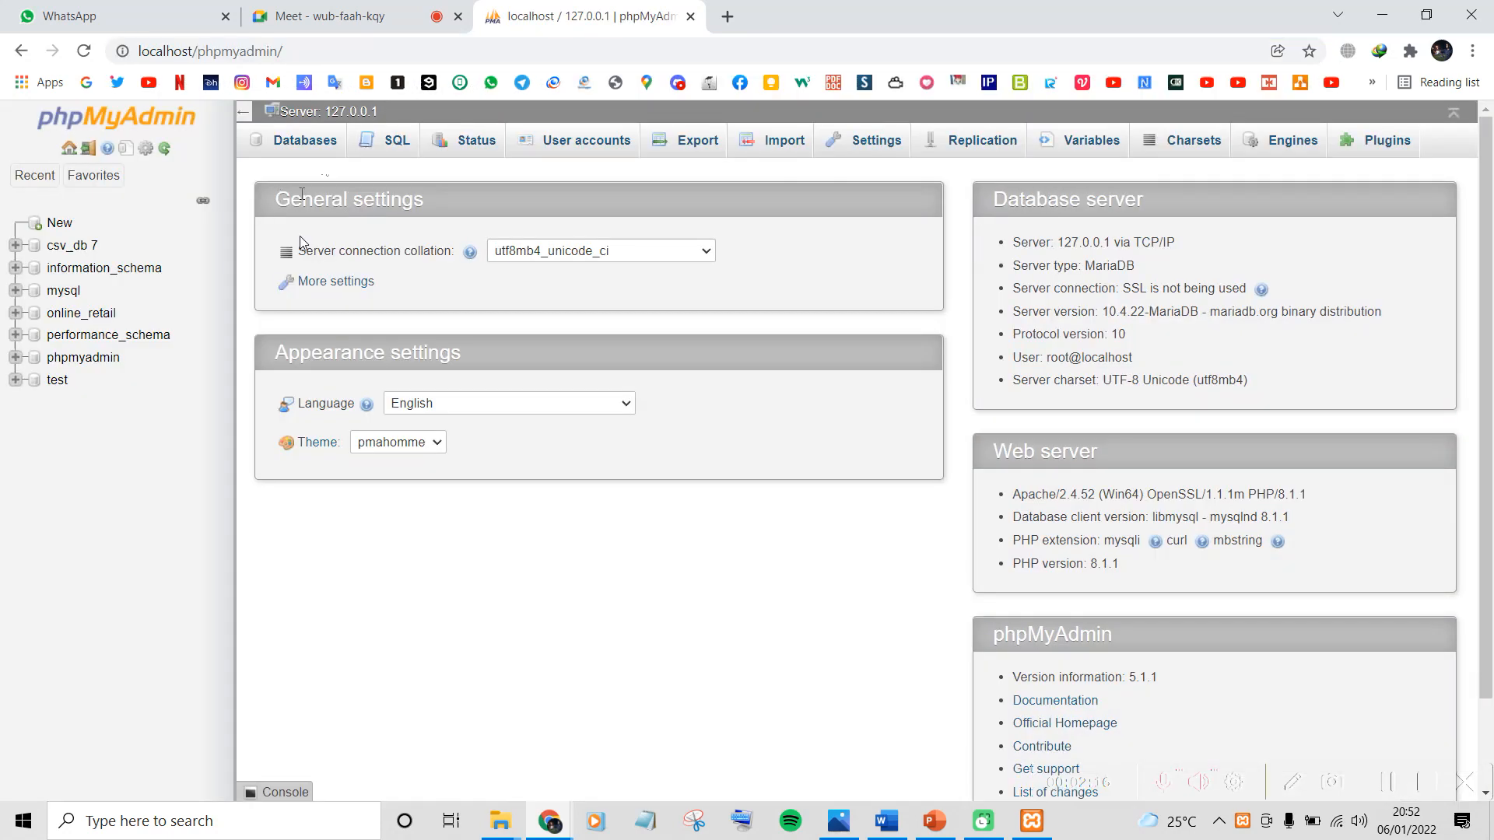
Create a database named online_retail1 with the utf8mb4_general_ci collation
click(292, 158)
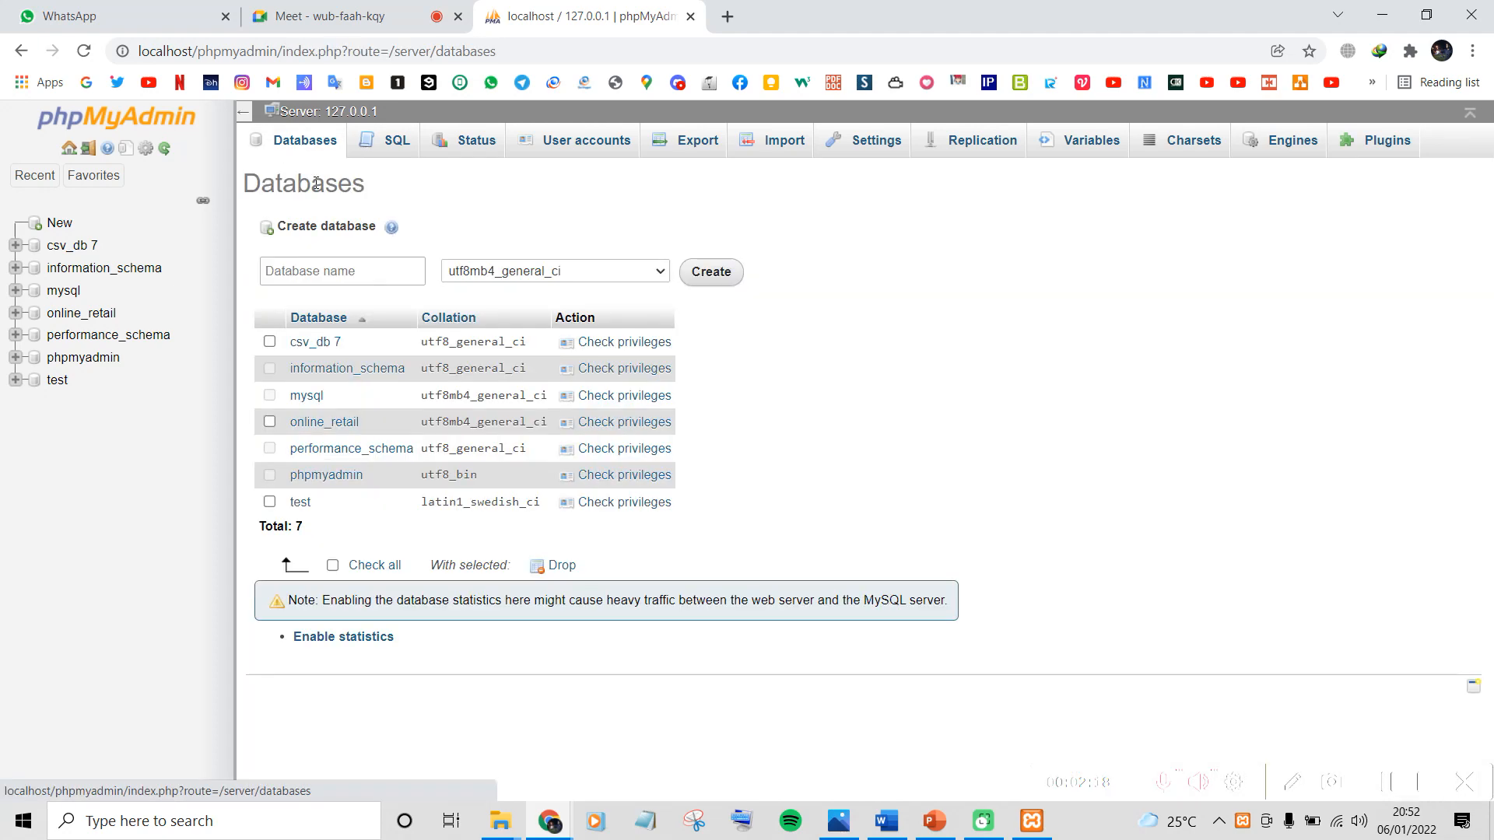
click(327, 272)
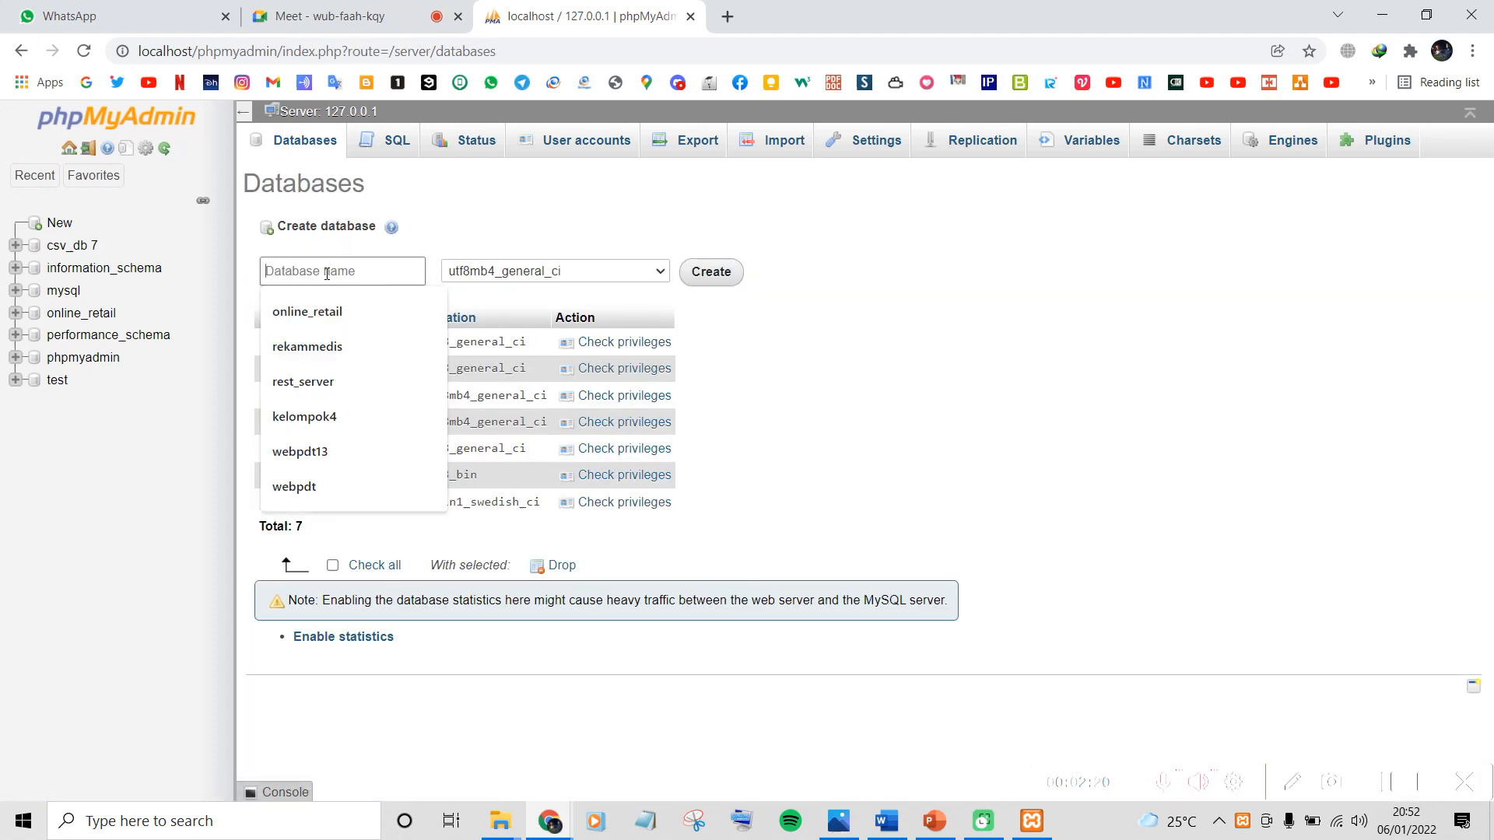
text(online)
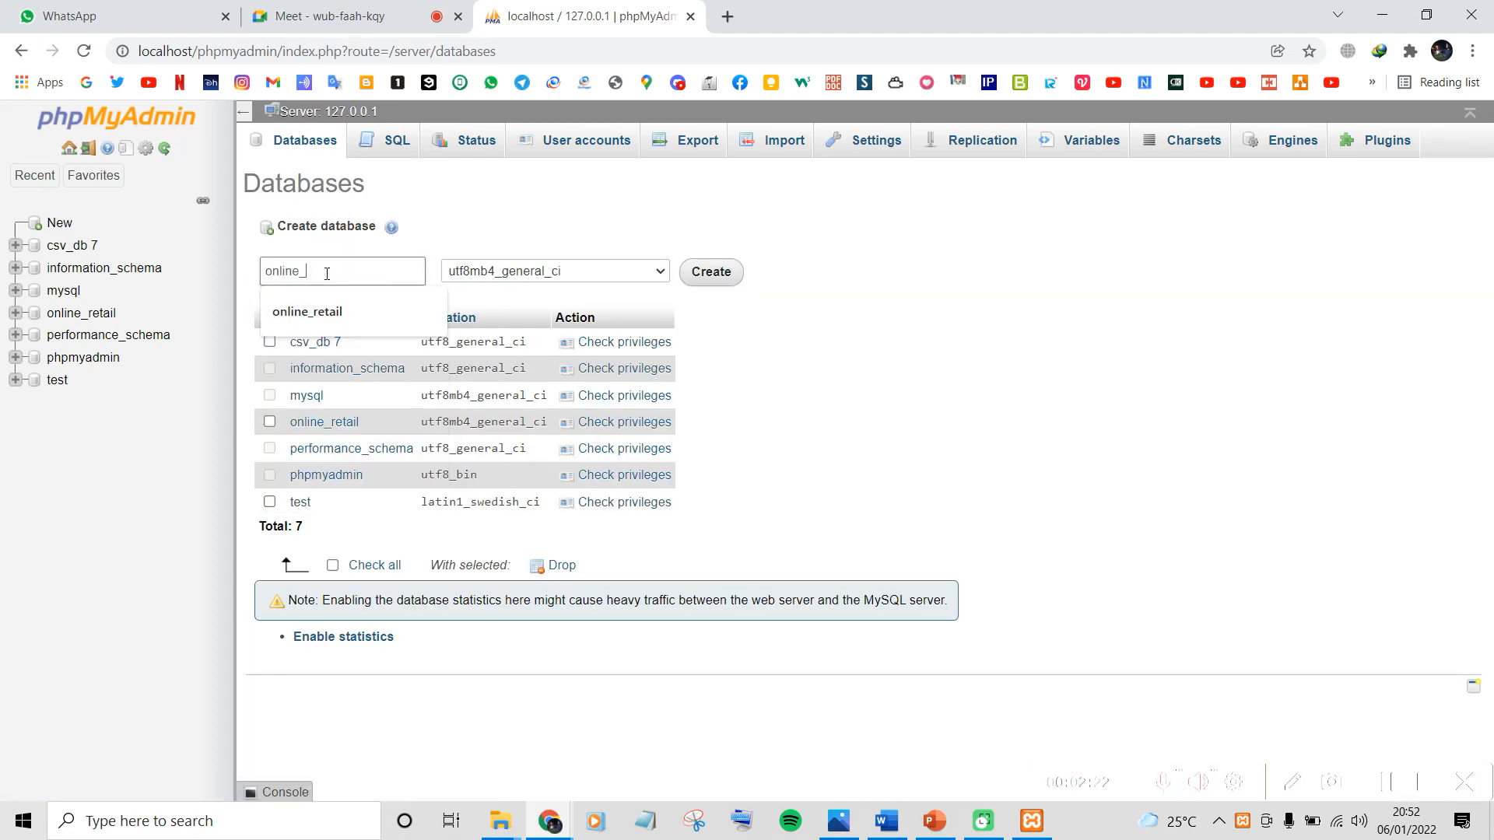
text(_retail1)
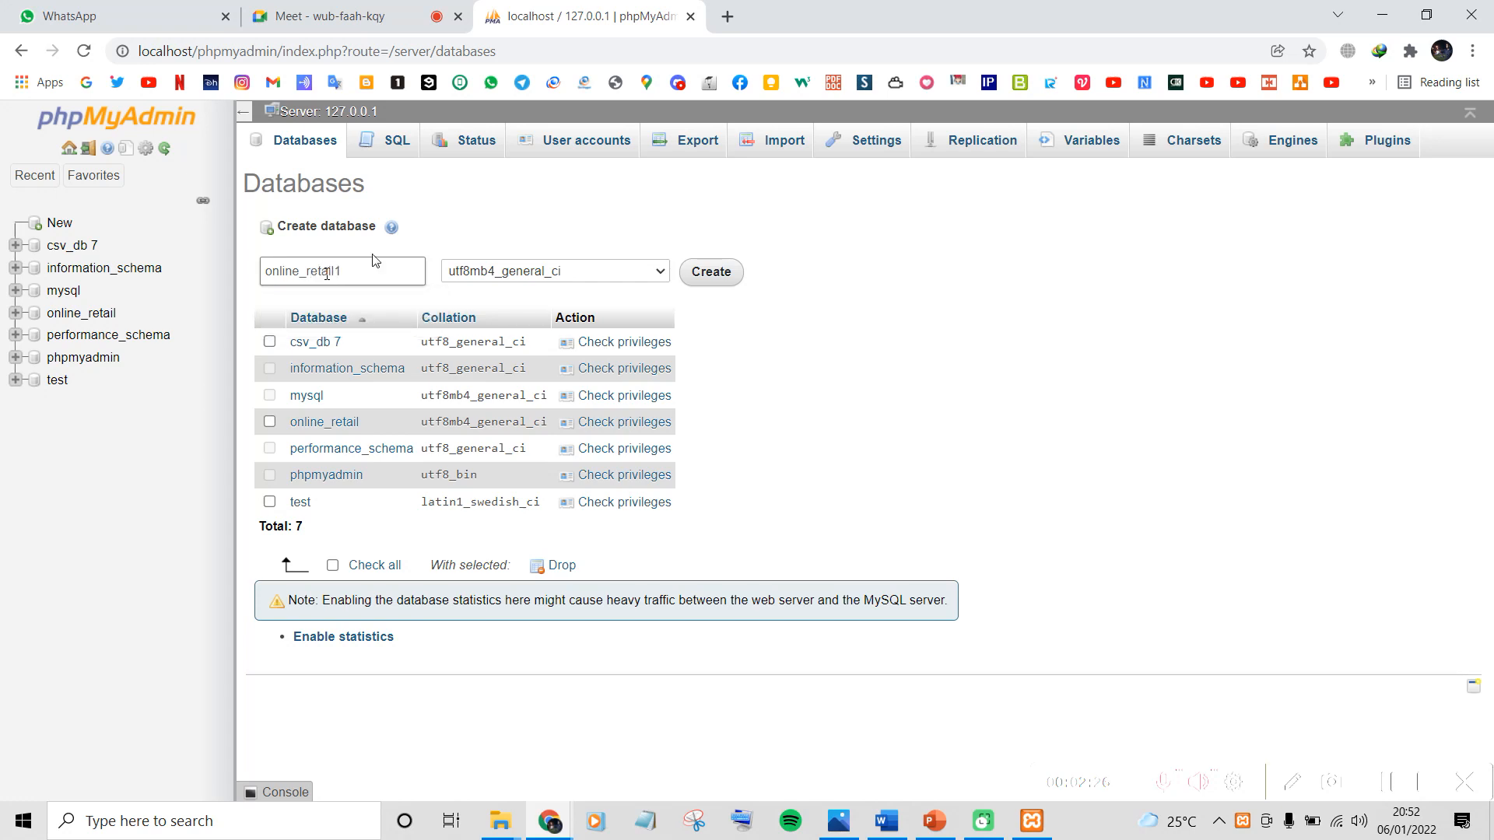
click(715, 275)
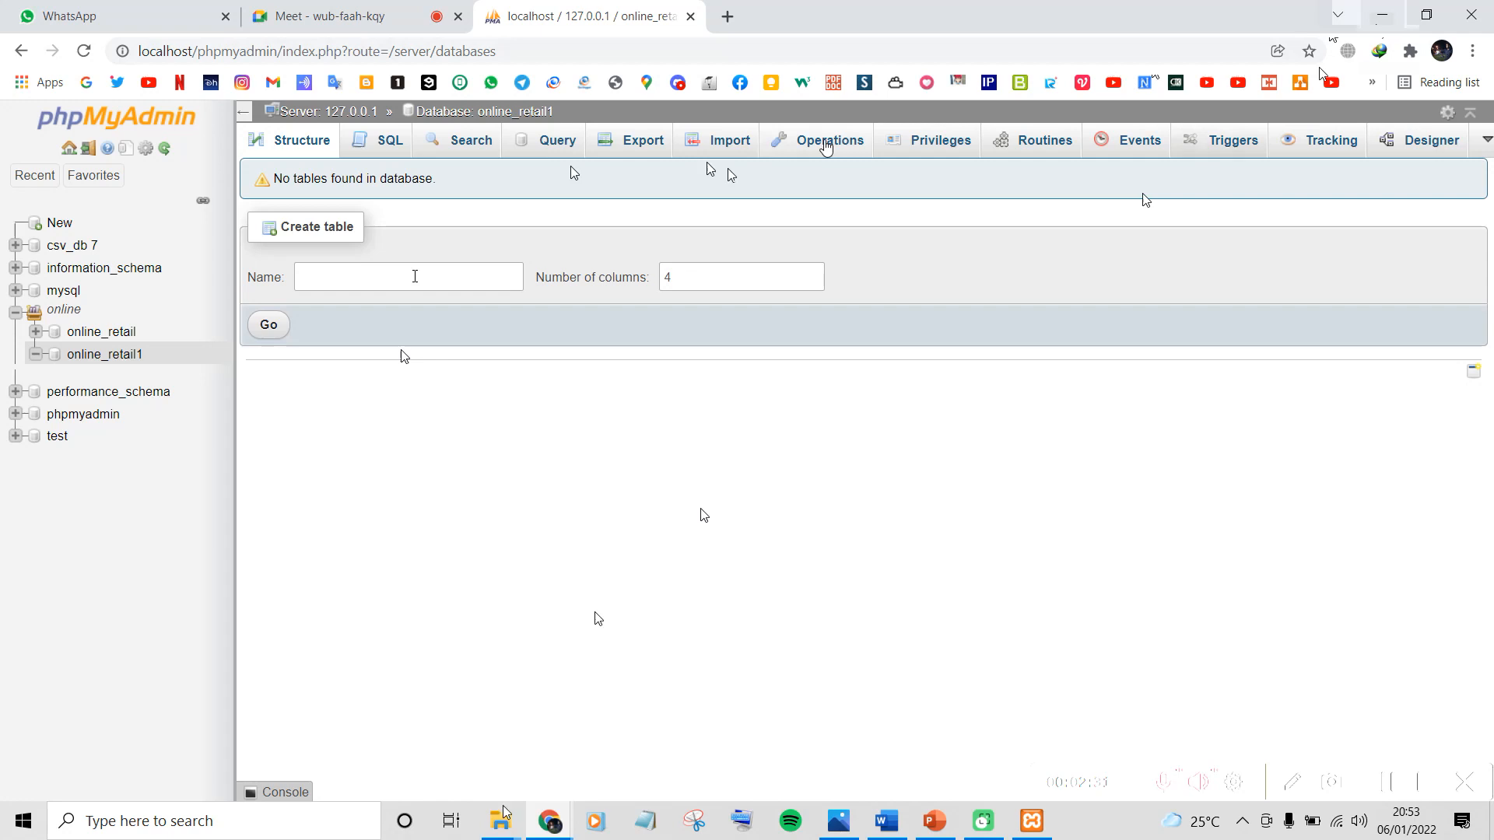
Switch to File Explorer, go to the data-integration folder inside Tugas Final, and run the Spoon batch file
mouse_move(507, 813)
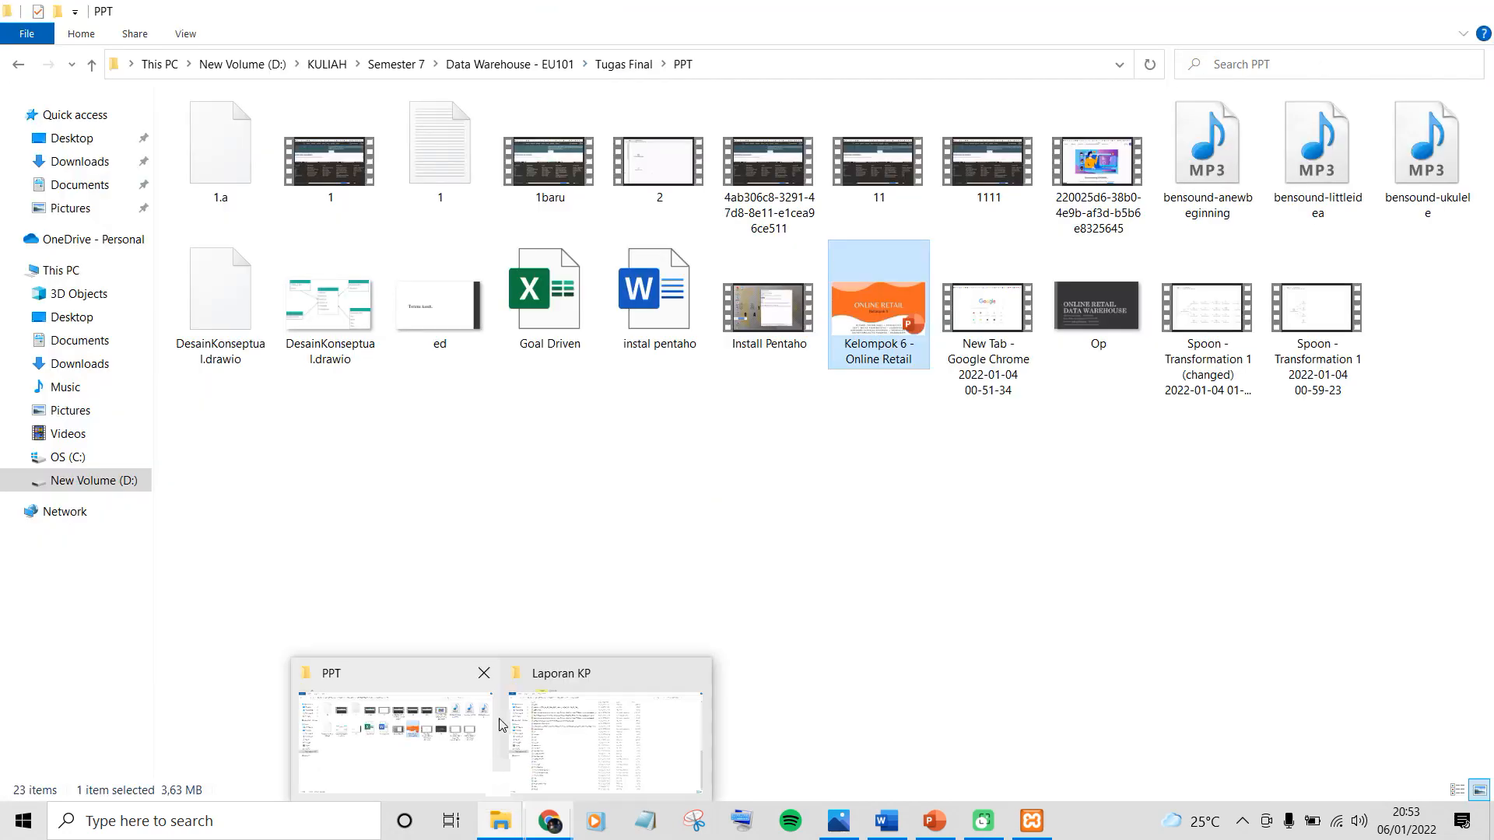
click(502, 725)
click(510, 64)
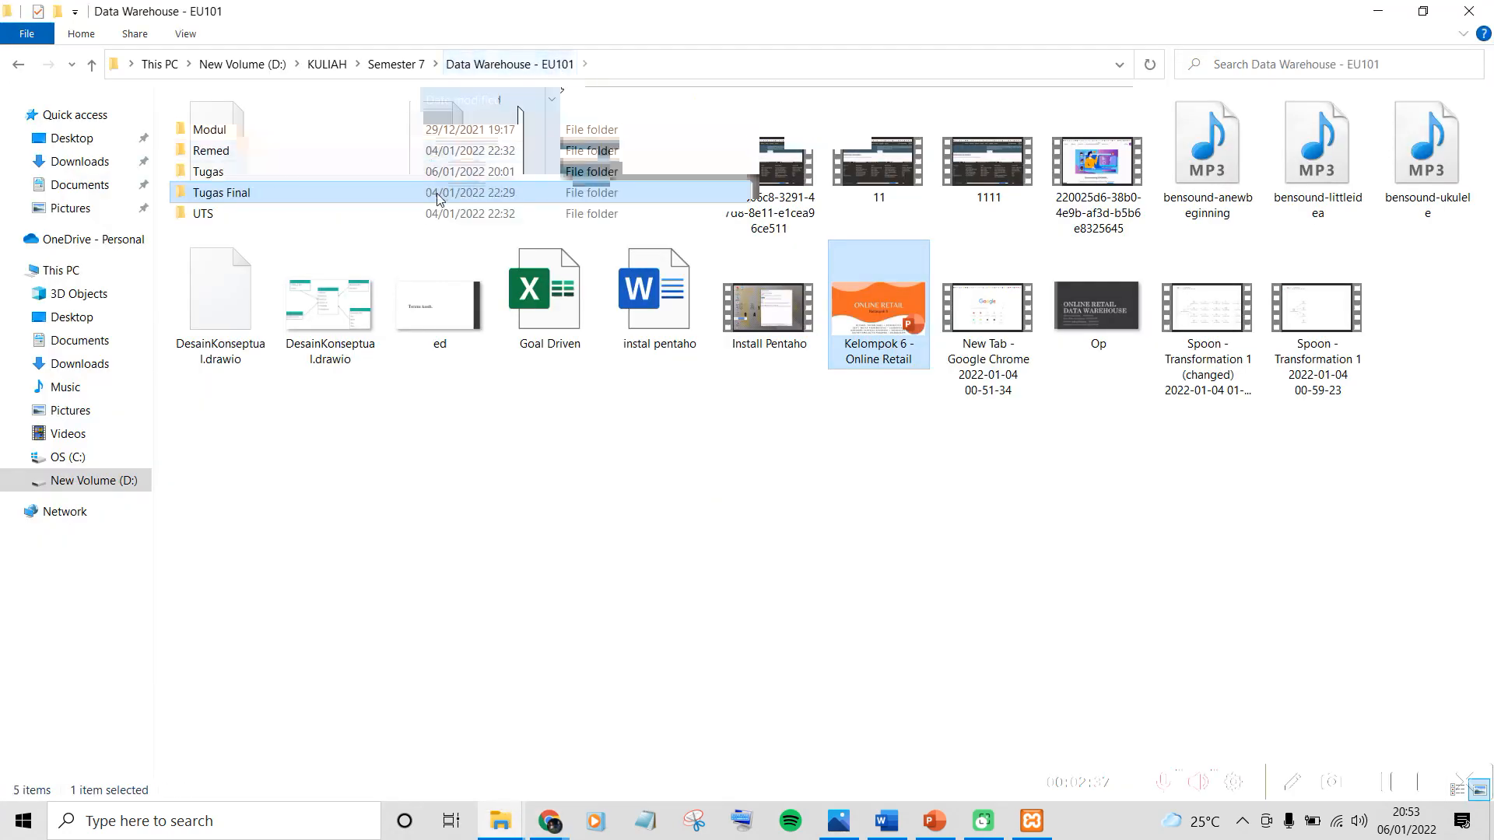
double_click(437, 132)
scroll(428, 465, down, 6)
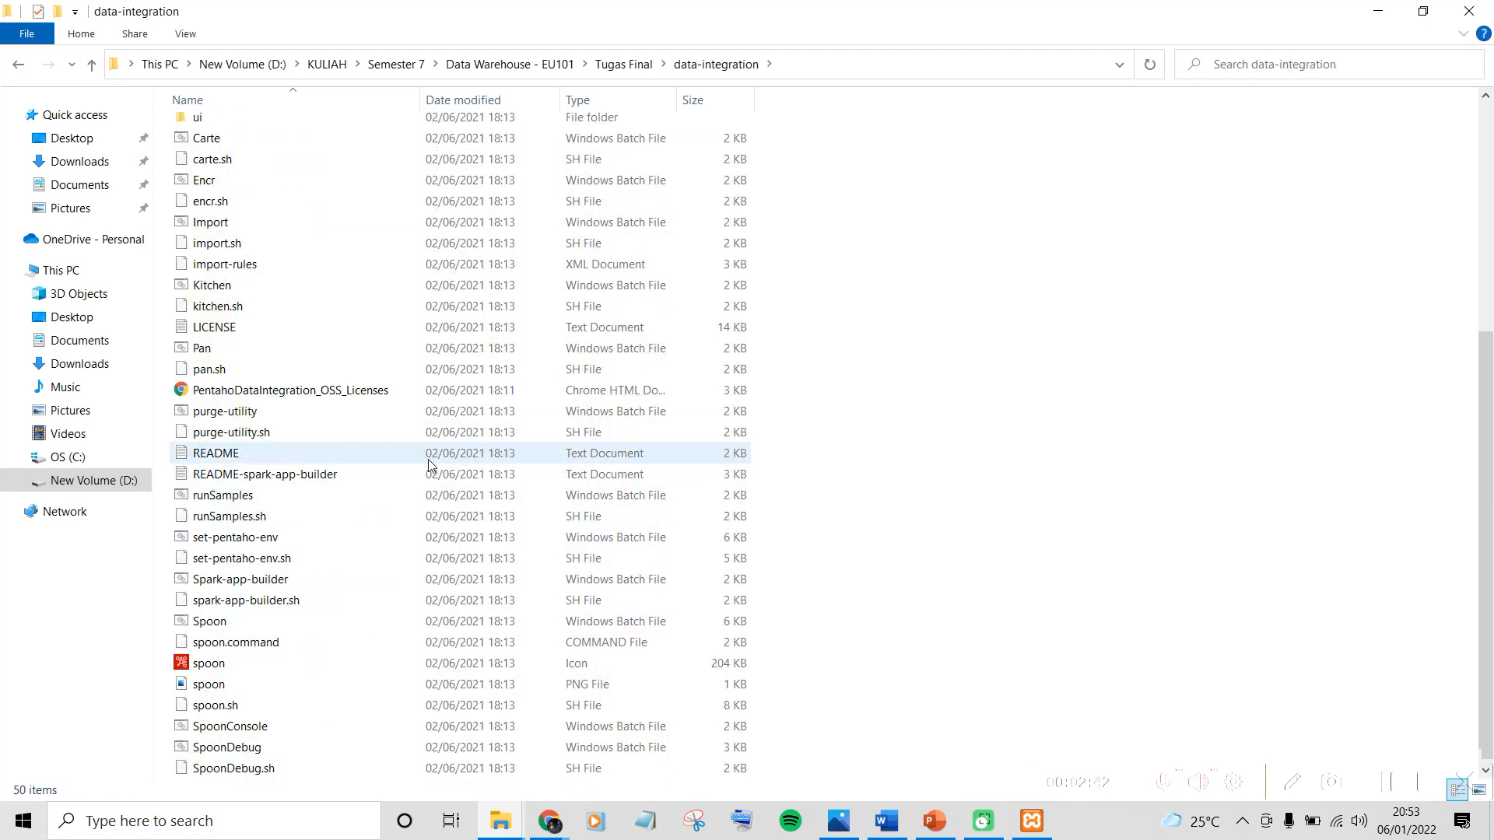
scroll(429, 465, down, 1)
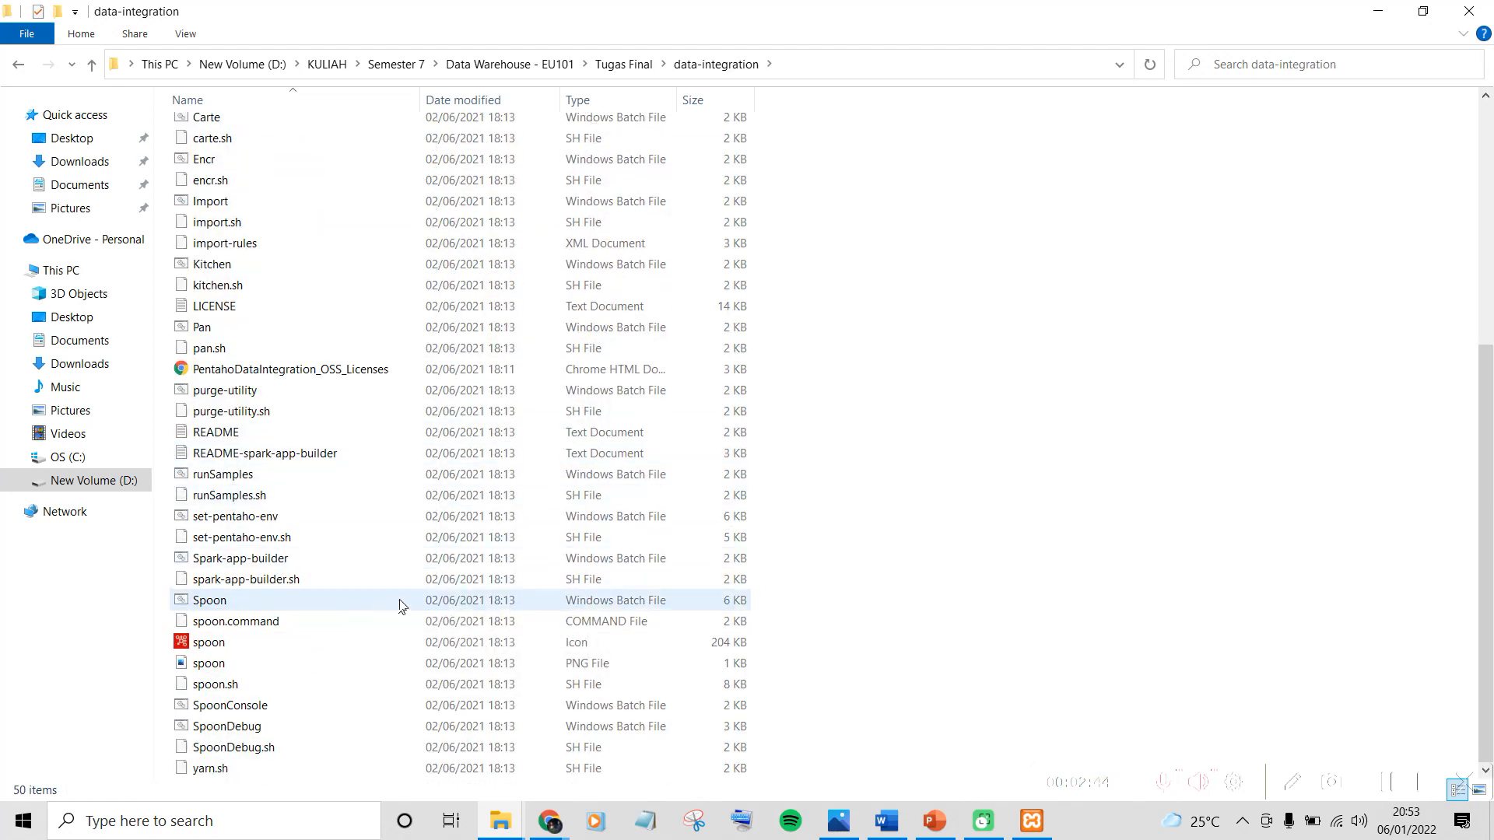
click(412, 604)
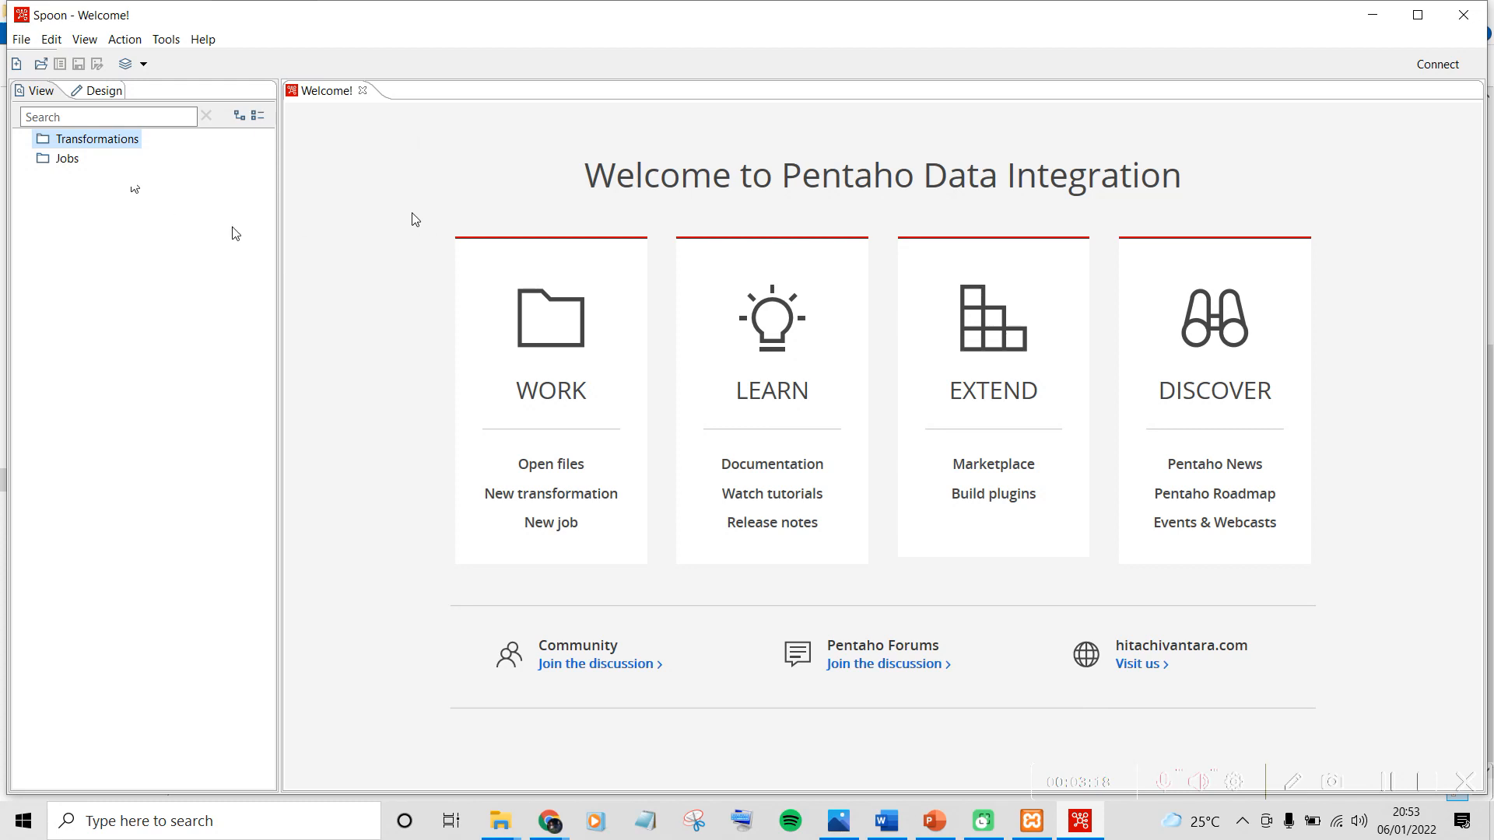
Create a new transformation and maximize the Spoon window
right_click(109, 144)
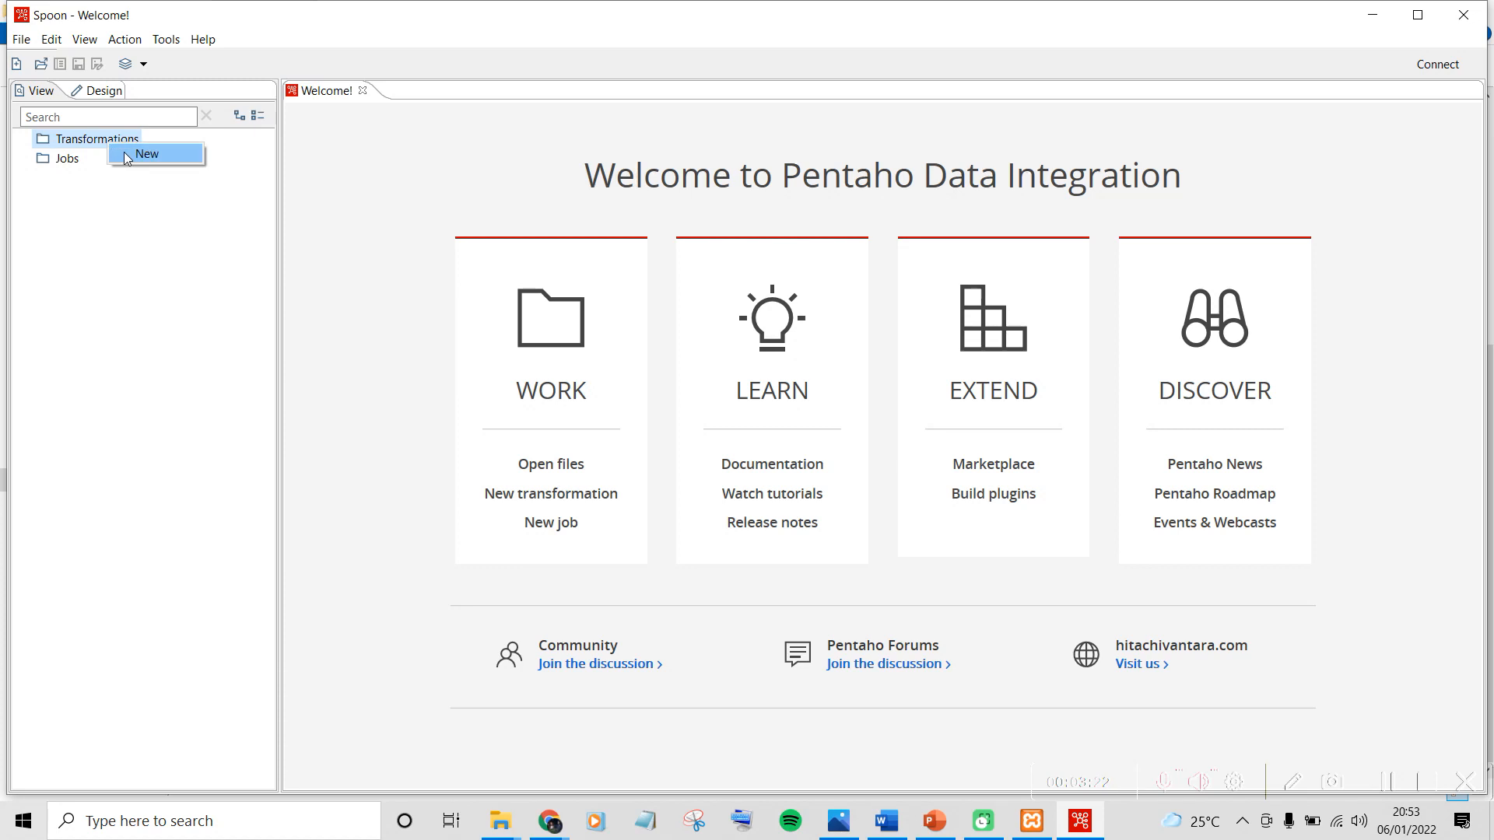
click(124, 153)
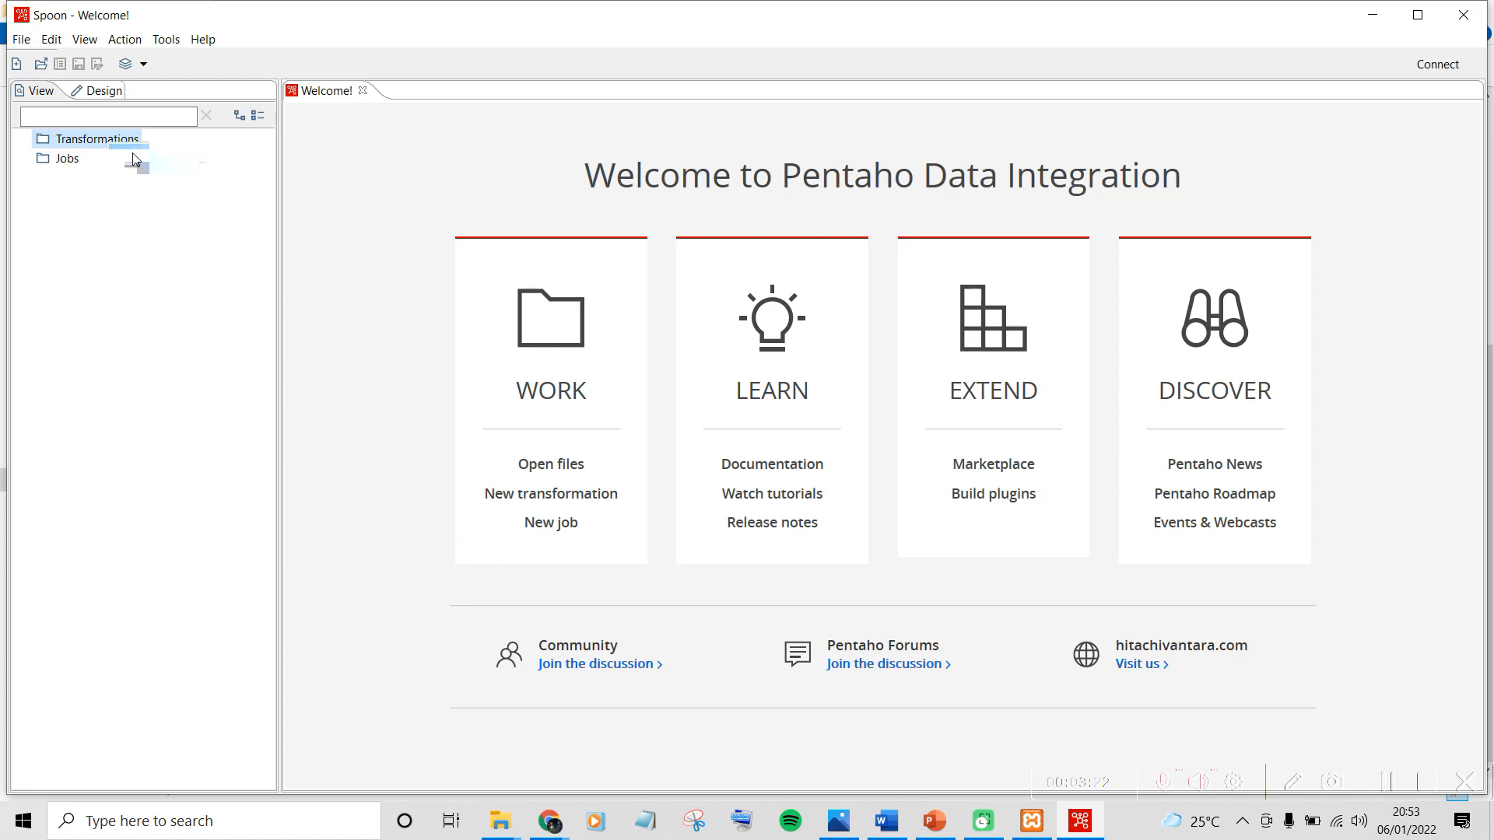
double_click(524, 25)
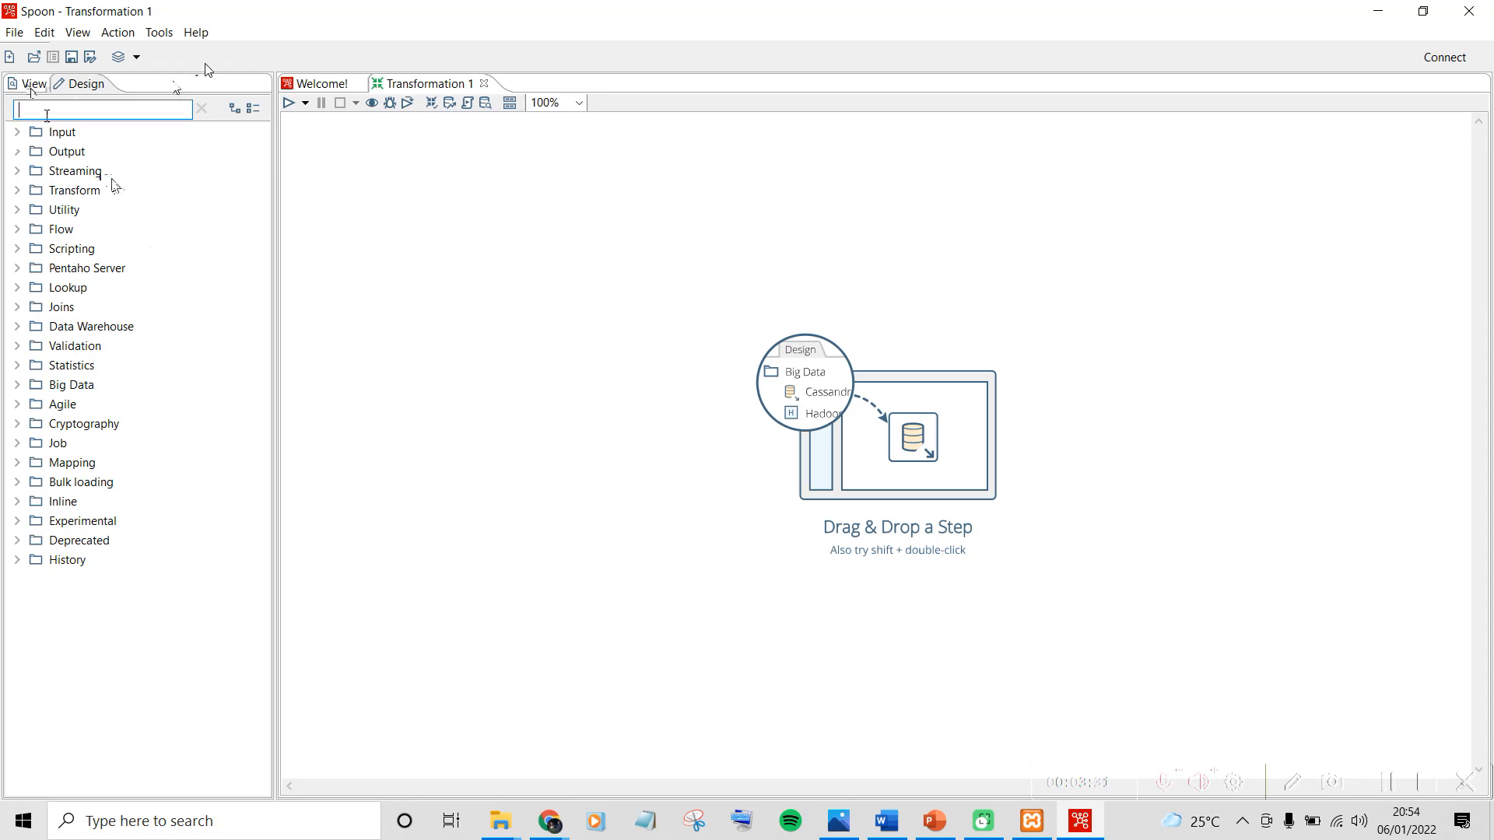
Add a new database connection to Transformation 1, named shop, with MySQL as the connection type
click(30, 86)
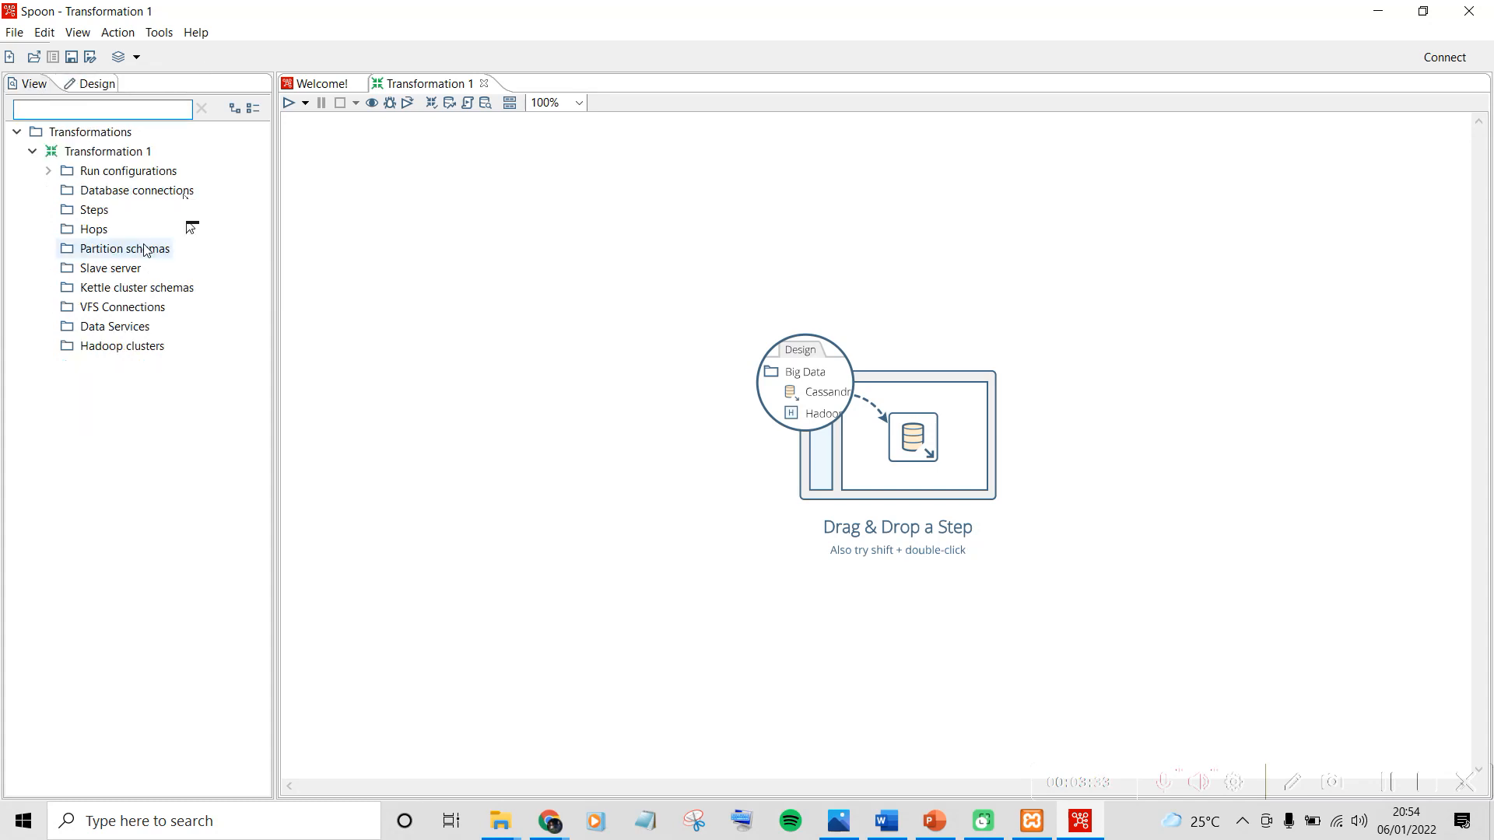
right_click(182, 199)
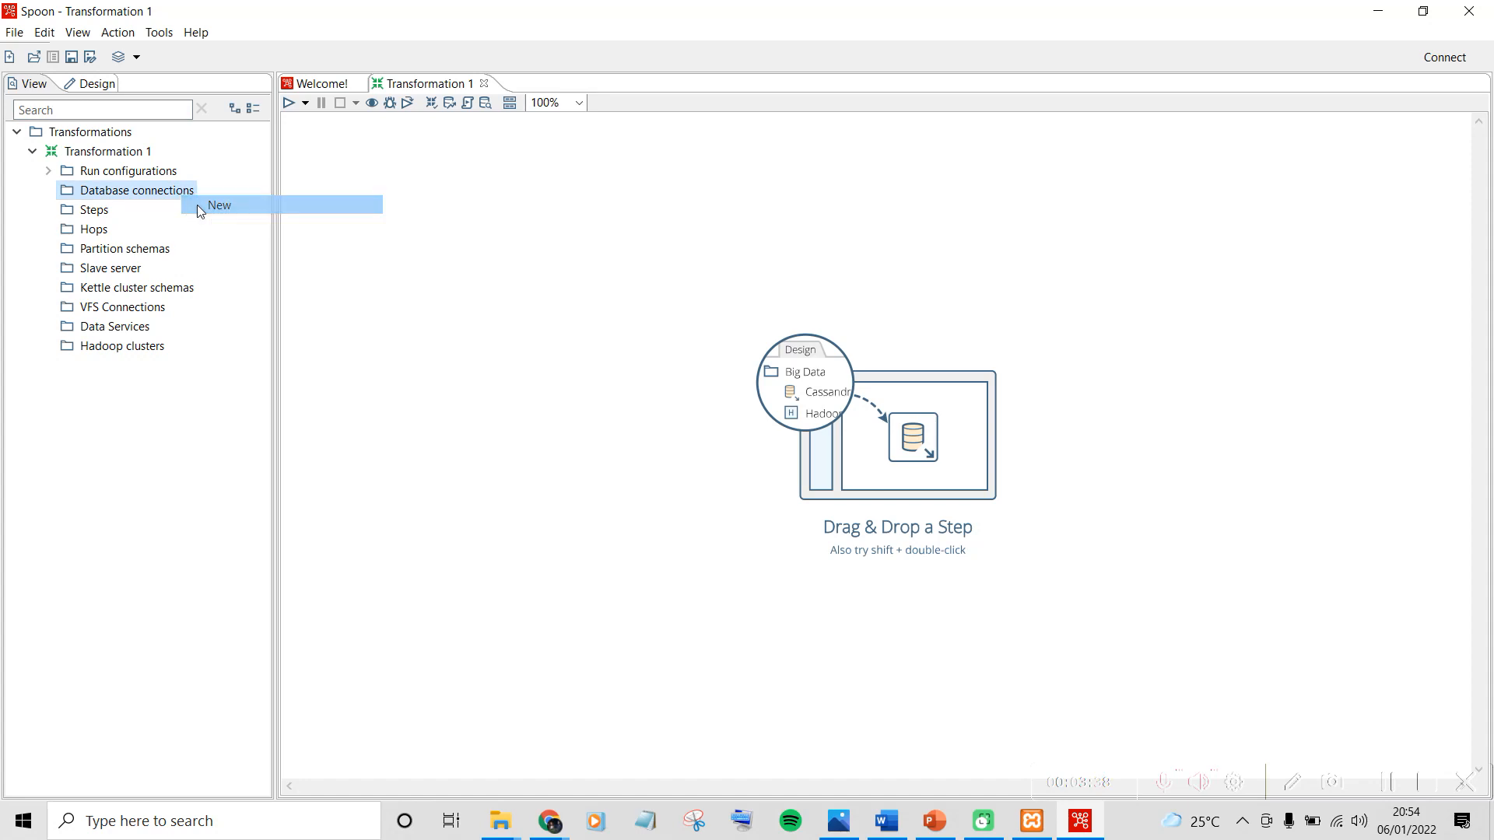
click(200, 207)
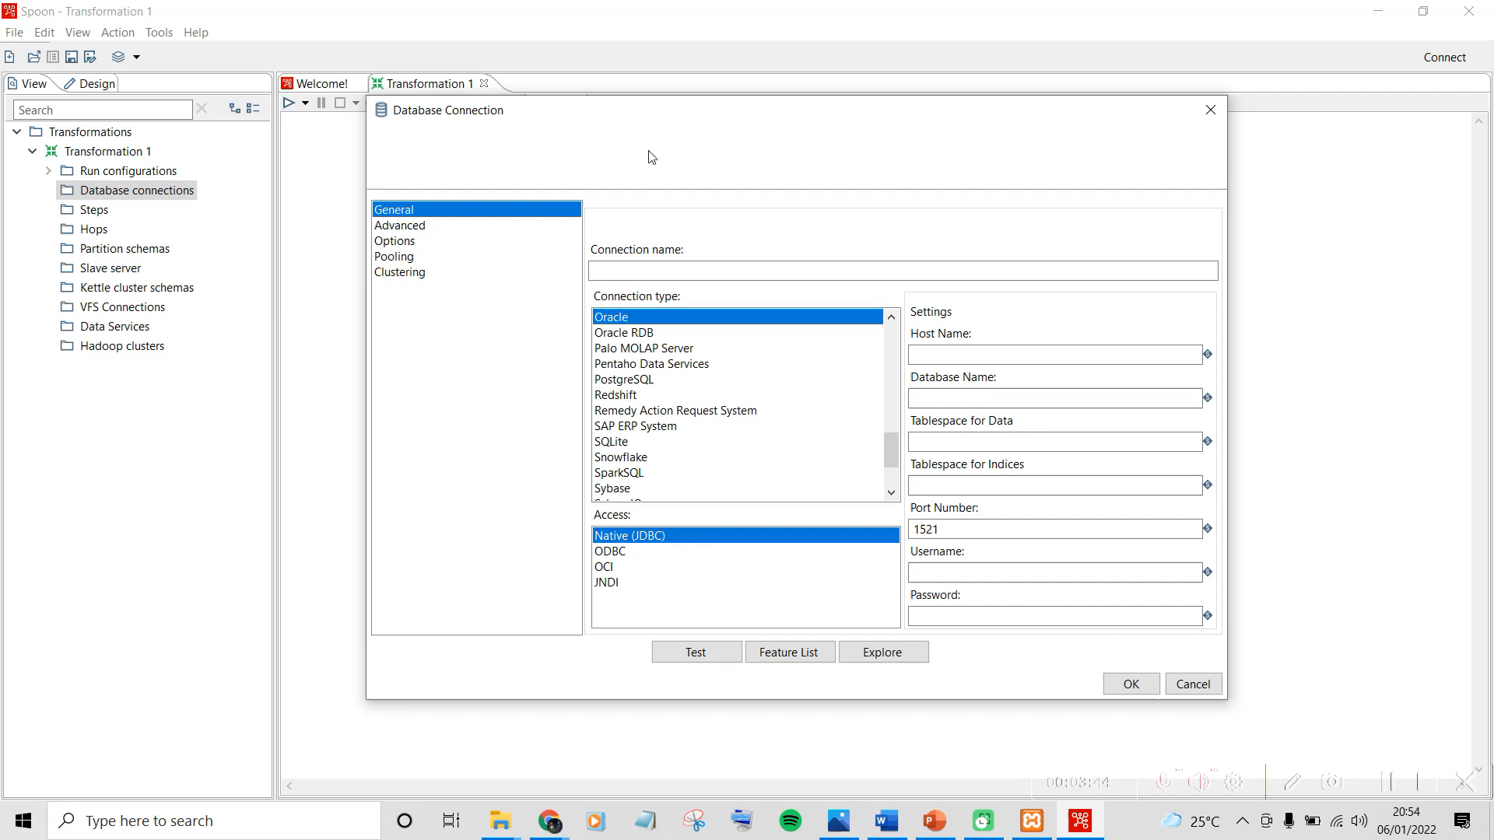
click(628, 267)
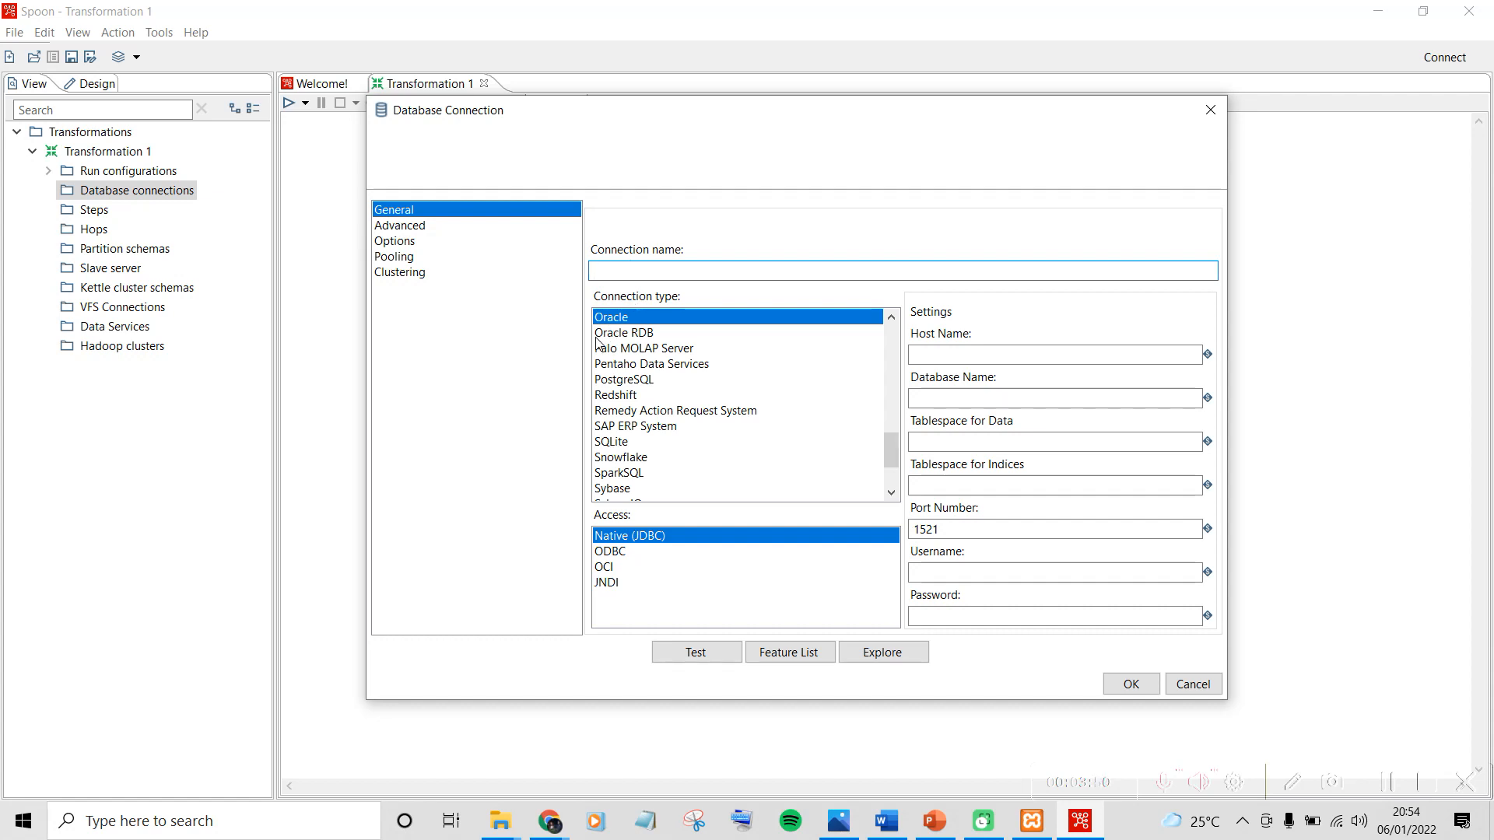
text(sh)
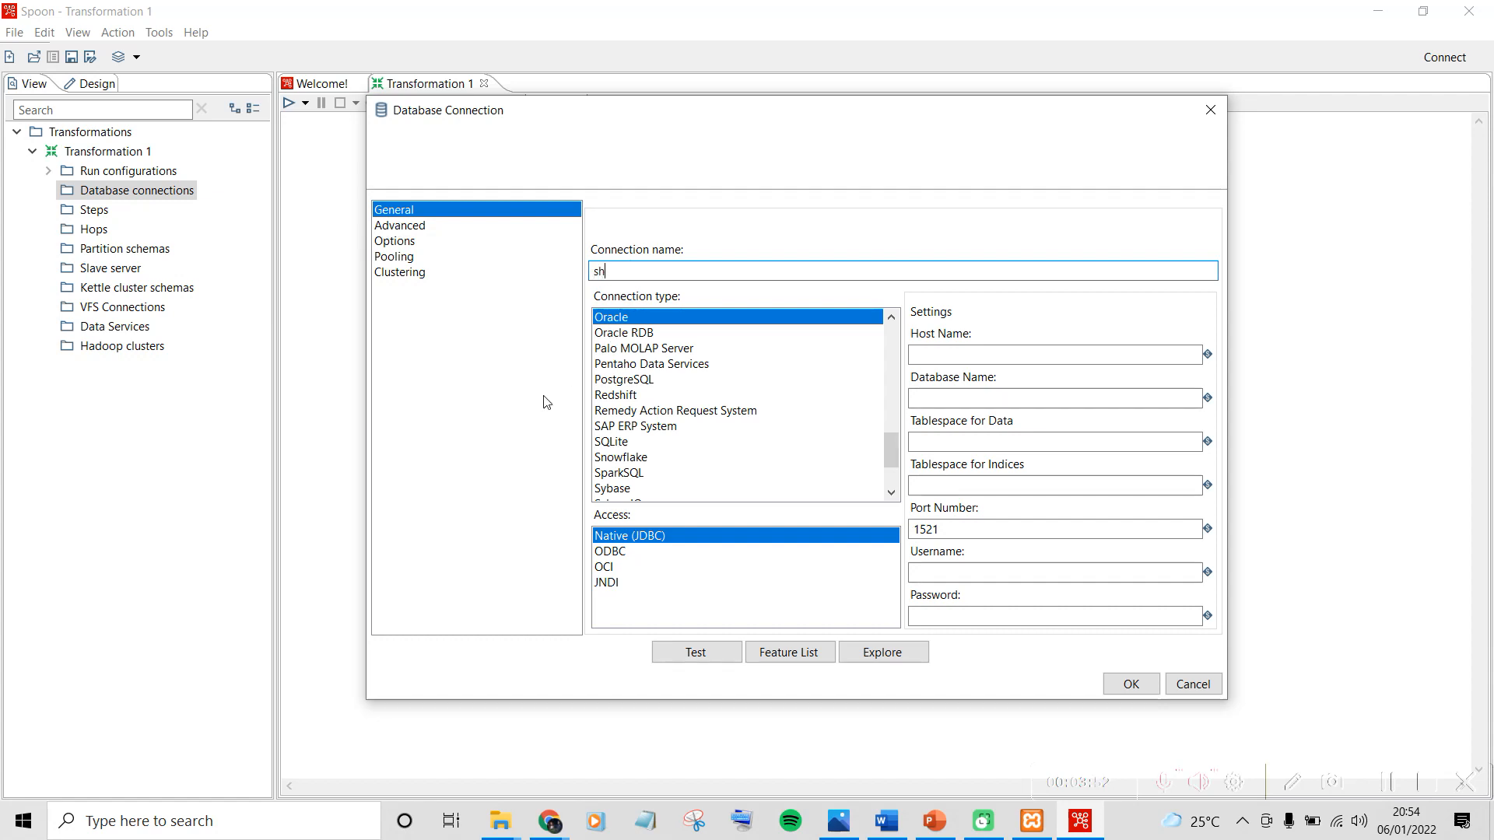
text(op)
scroll(687, 476, up, 3)
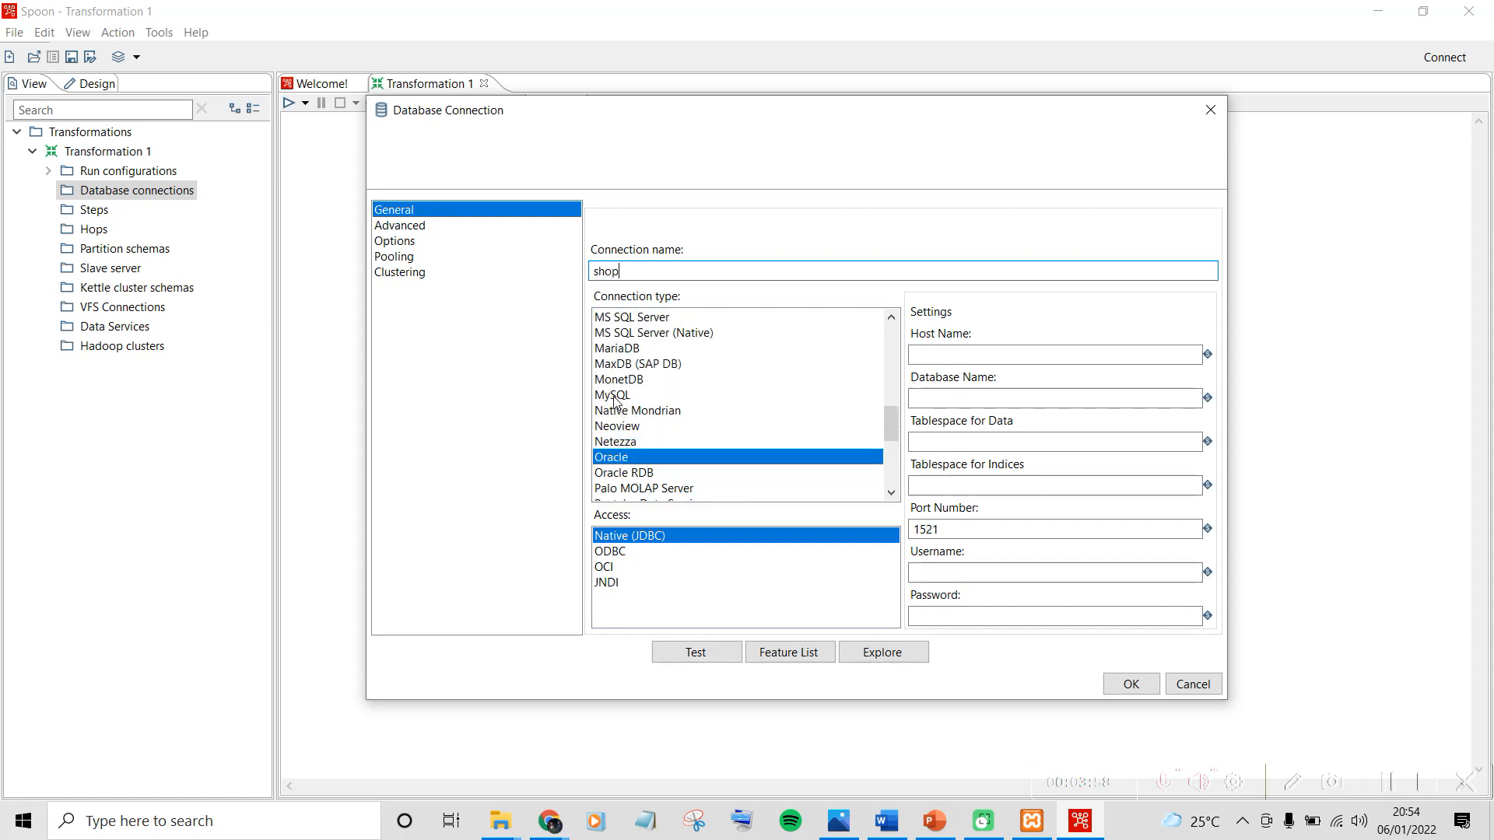
click(615, 399)
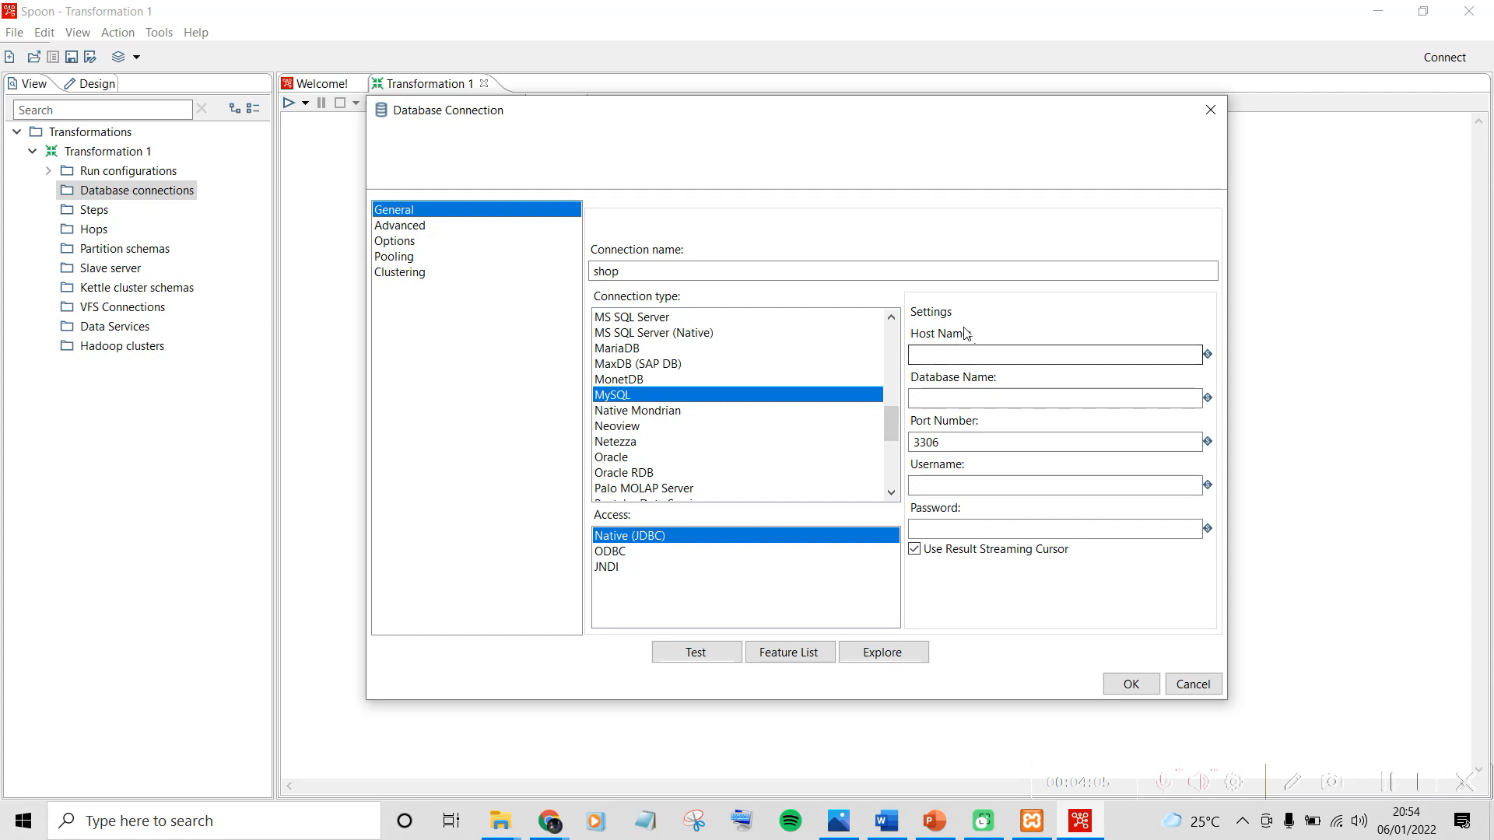
Set the connection's host name to localhost and its database name to online_retail1
click(949, 360)
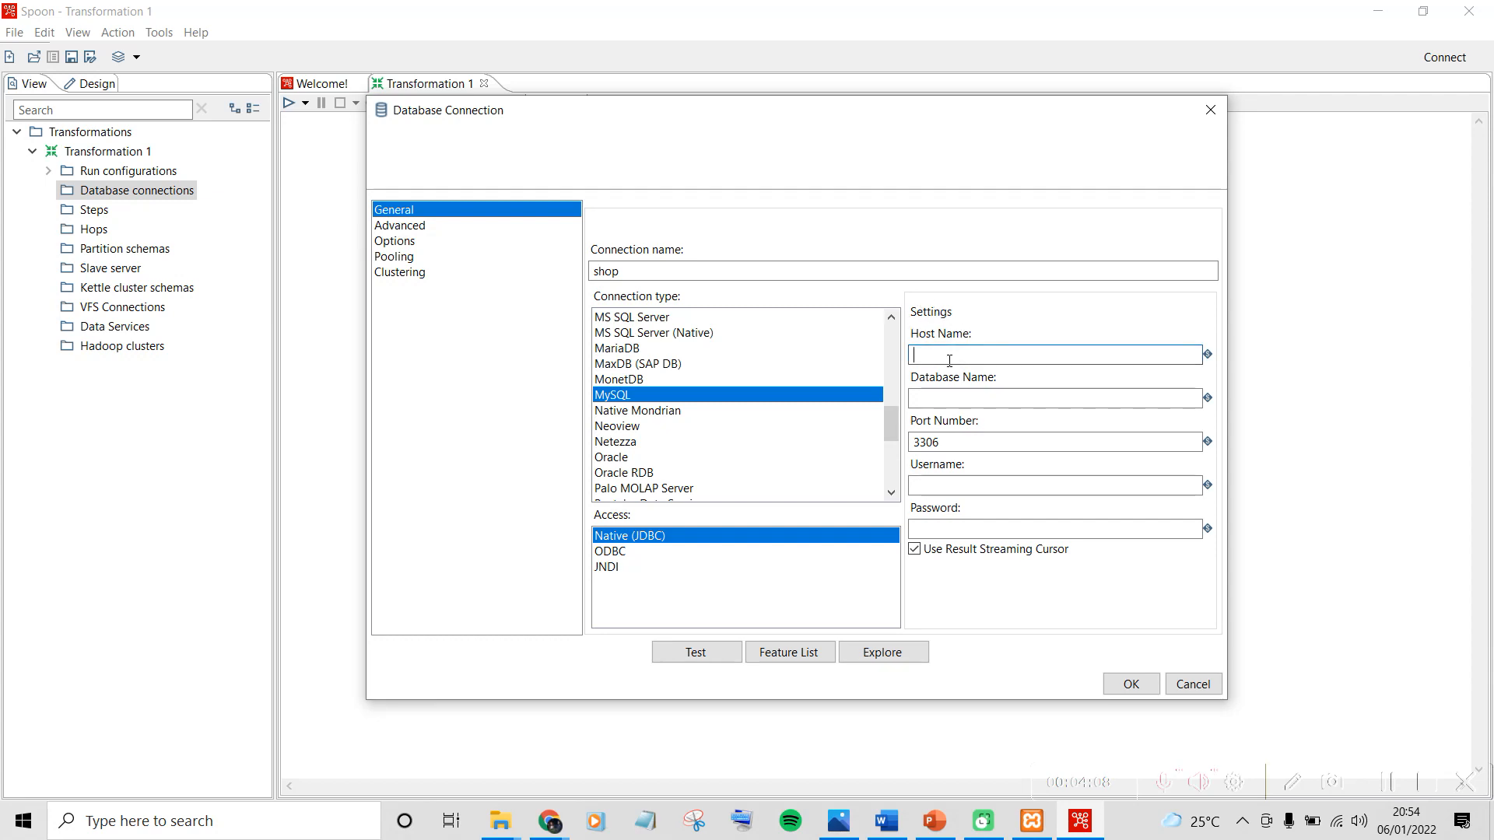
text(localhost)
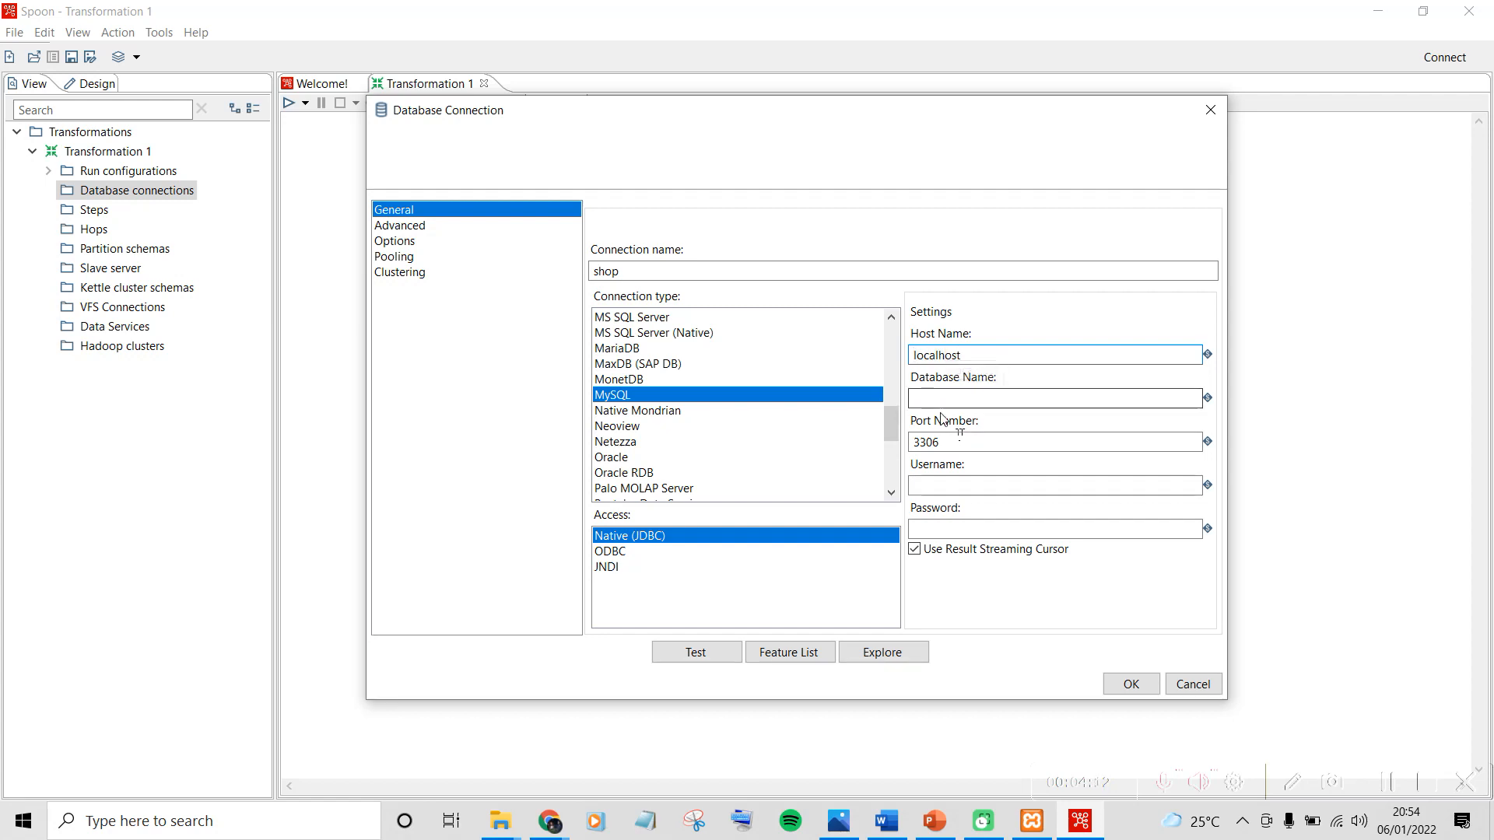
click(1000, 397)
text(o)
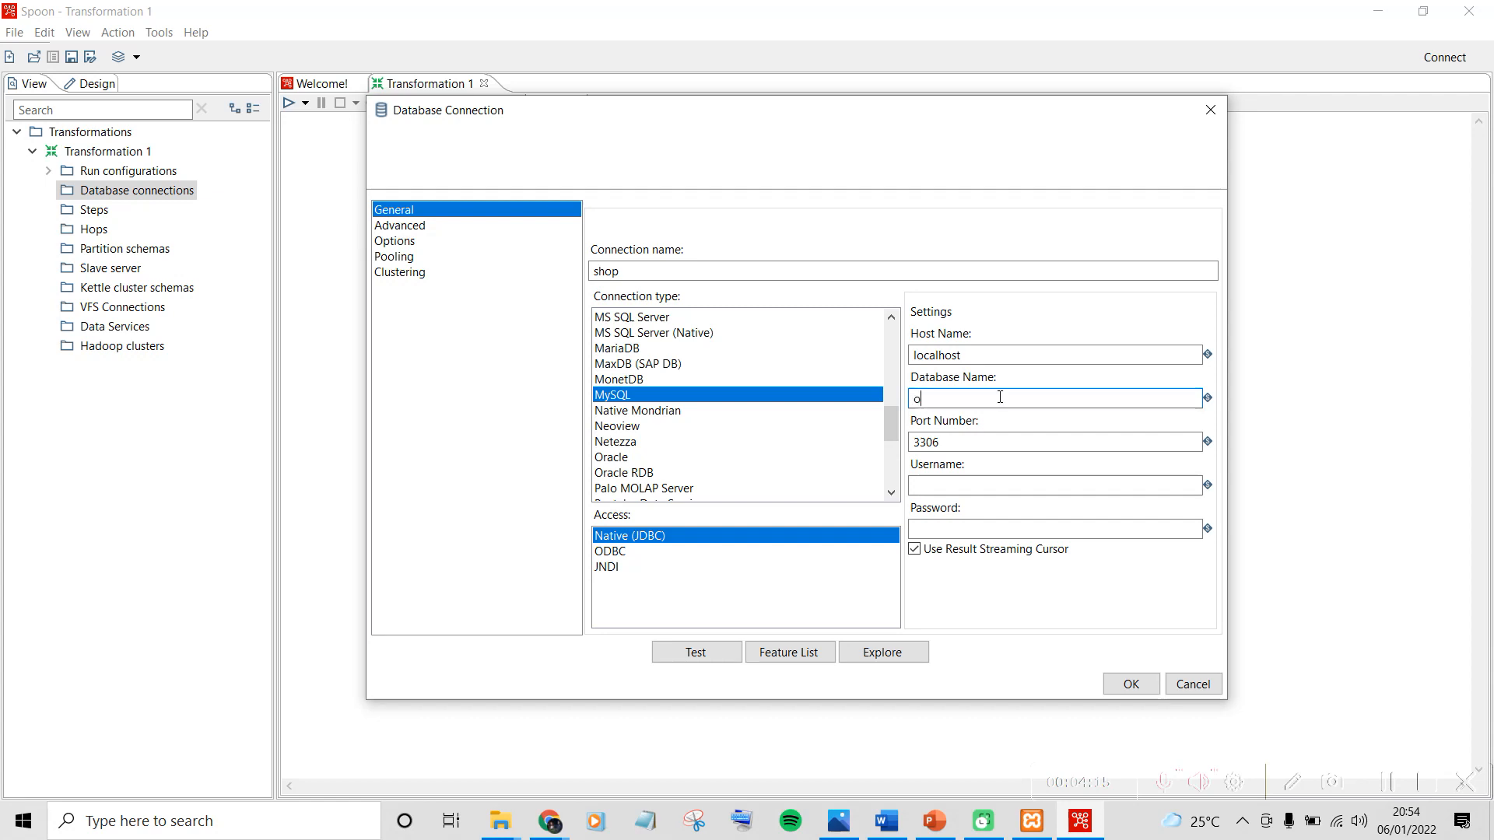
text(nii)
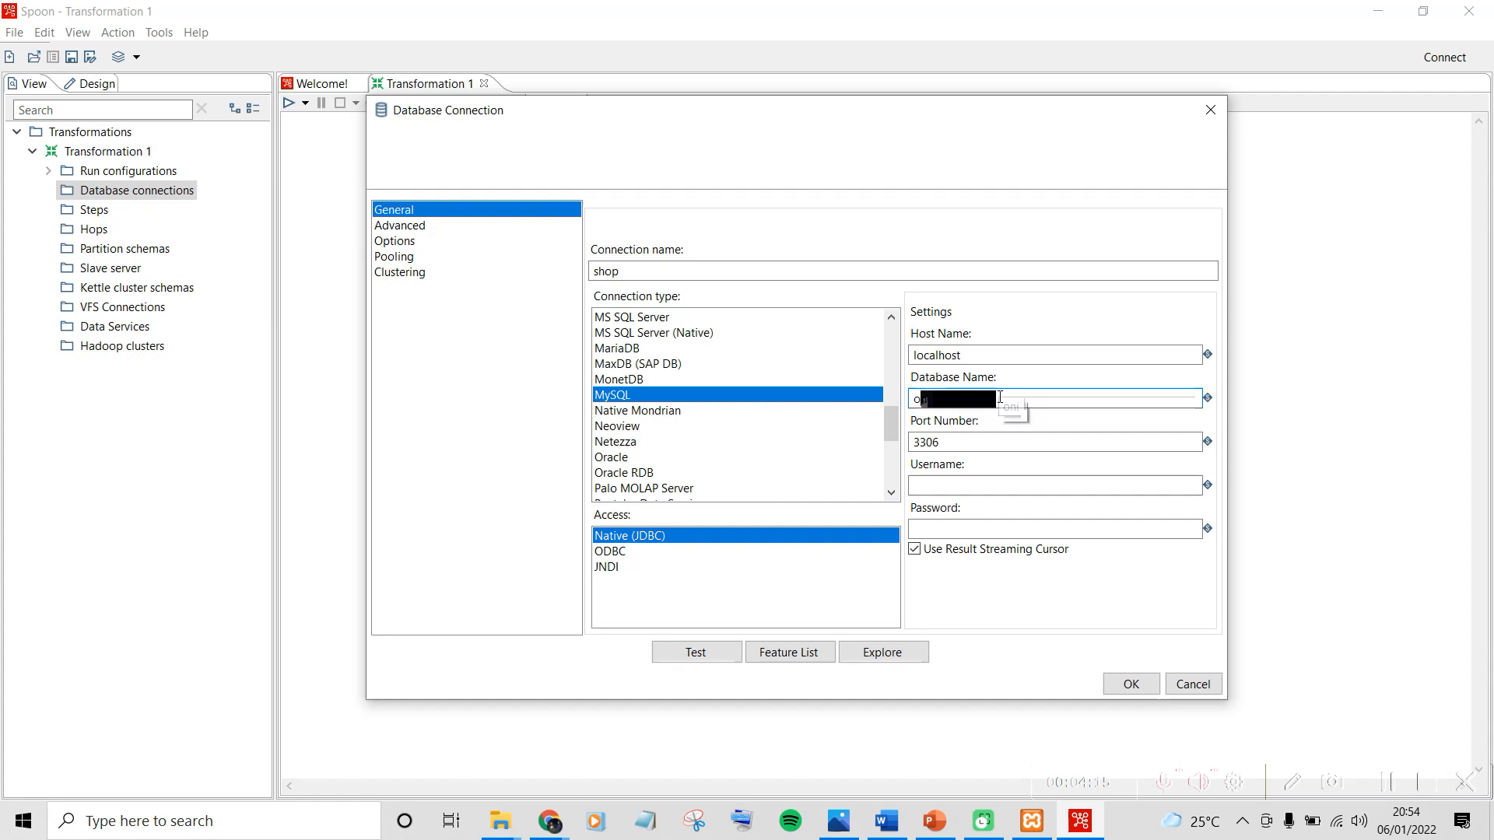
key(BackSpace)
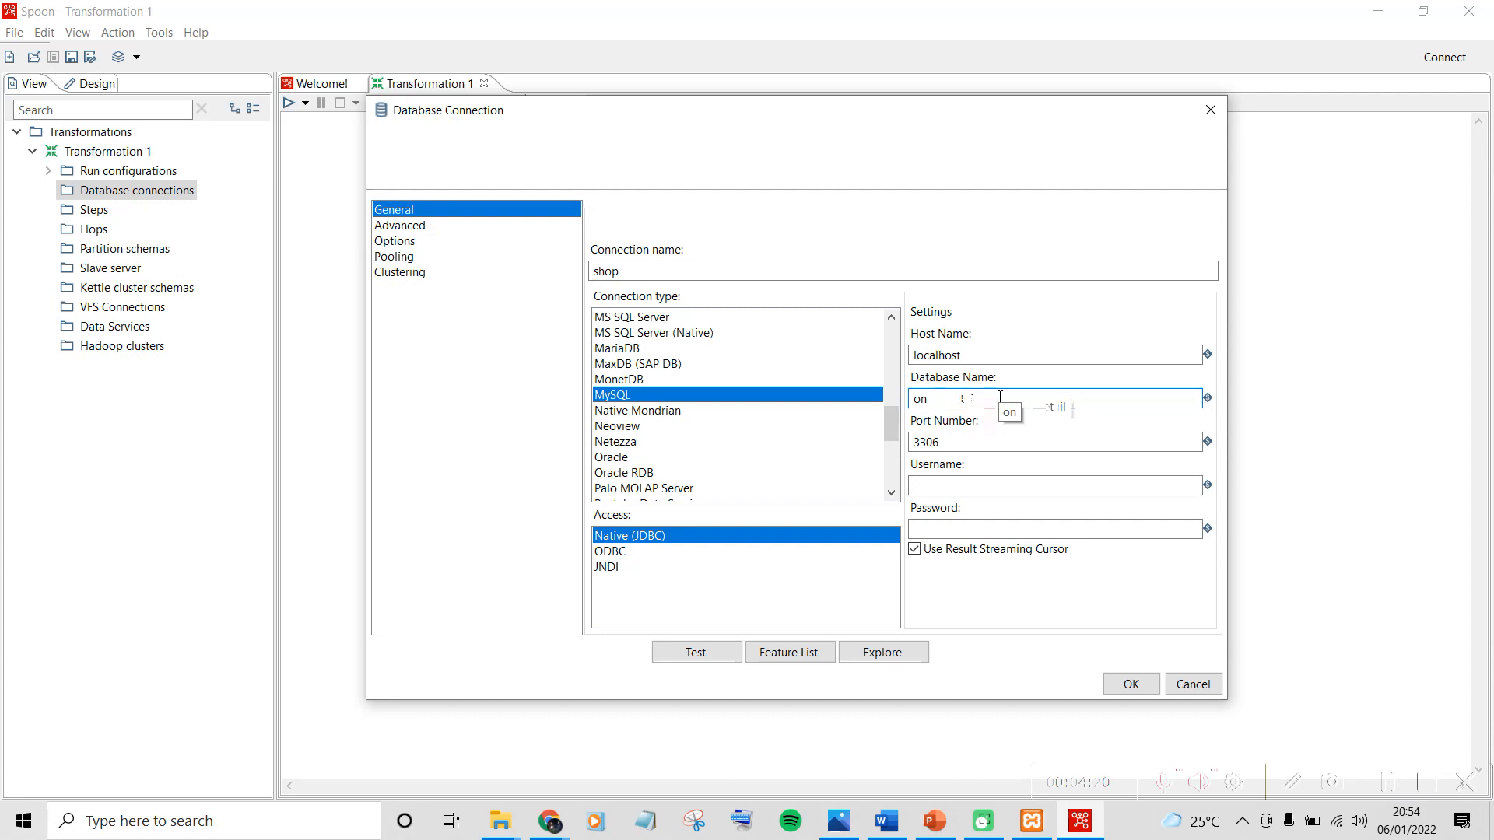
text(line_retail1)
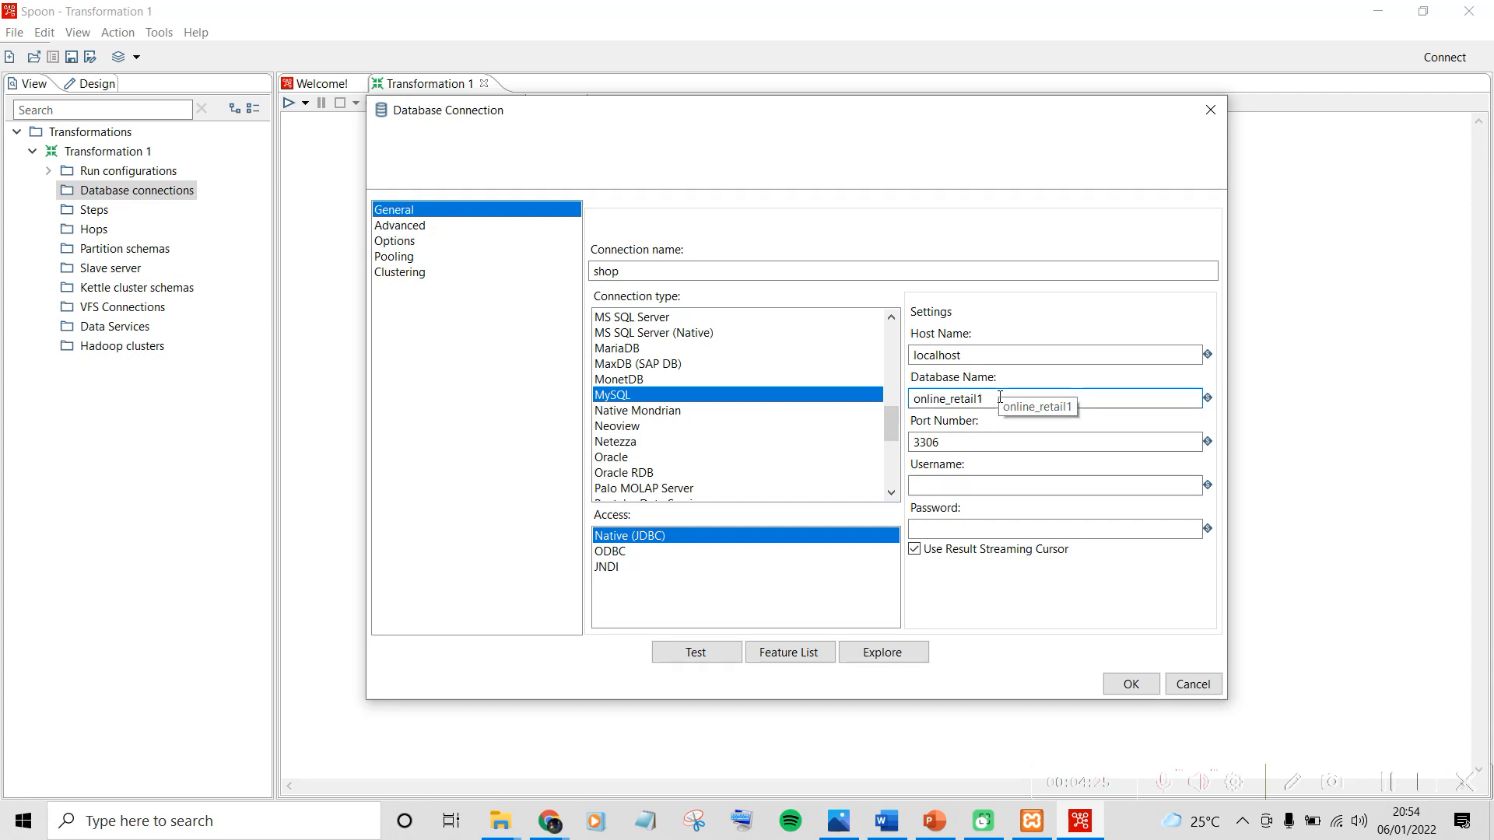
Set the shop connection's username to root, then test and save the connection
click(973, 493)
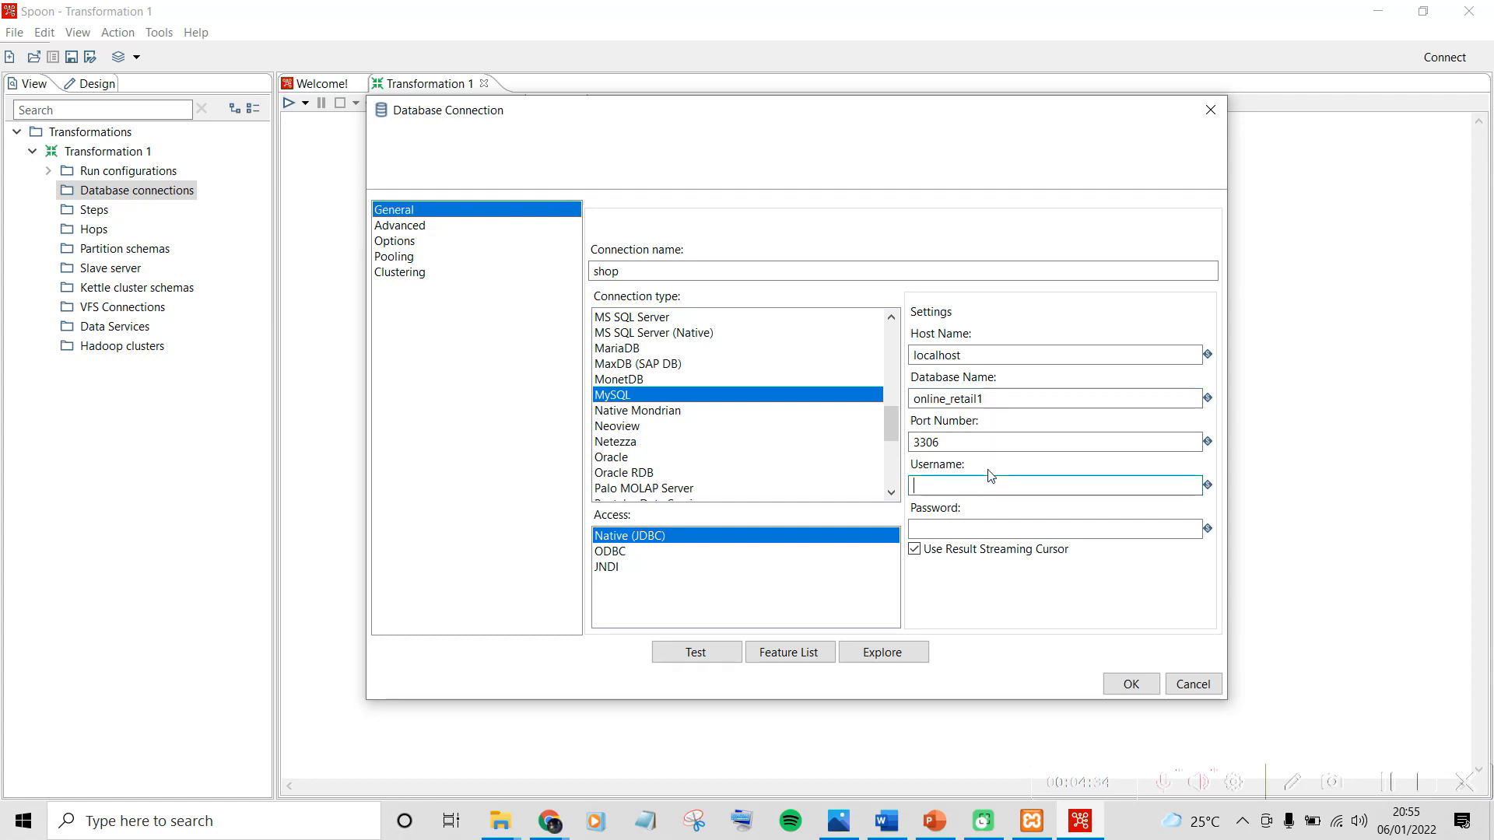
text(root)
click(697, 653)
drag(304, 202, 799, 275)
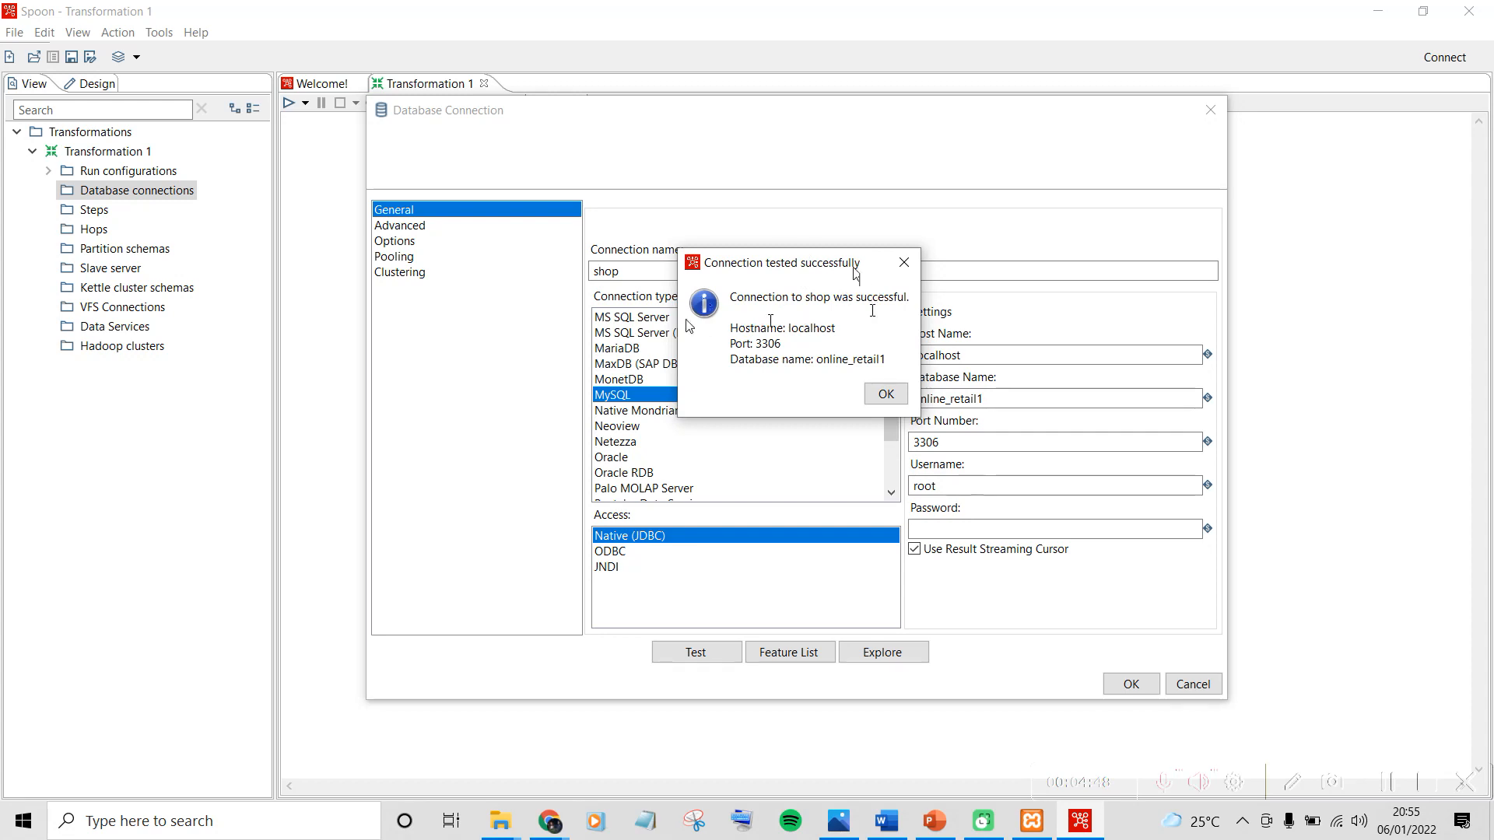
click(884, 395)
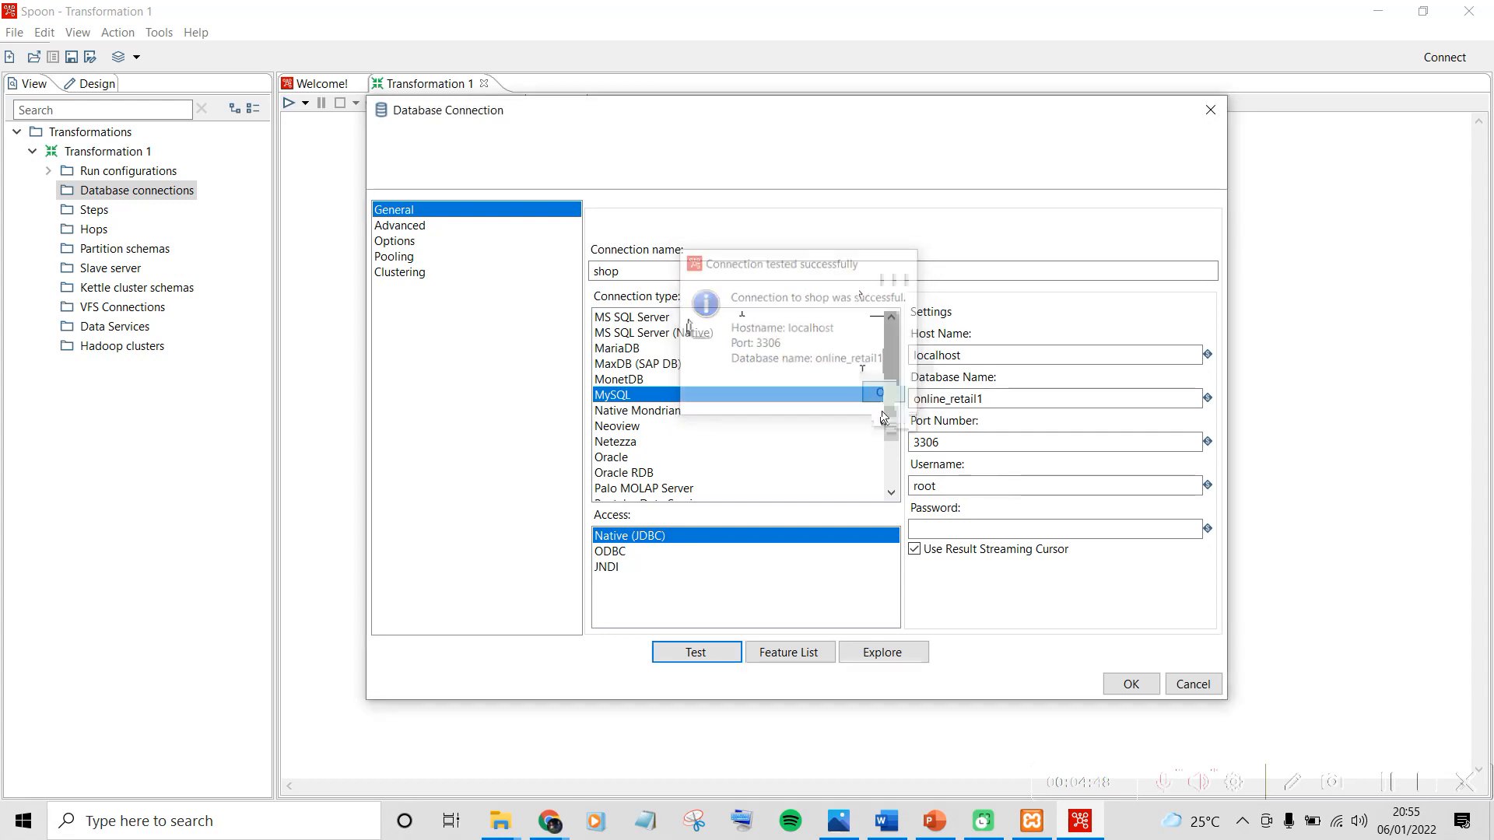
click(1127, 685)
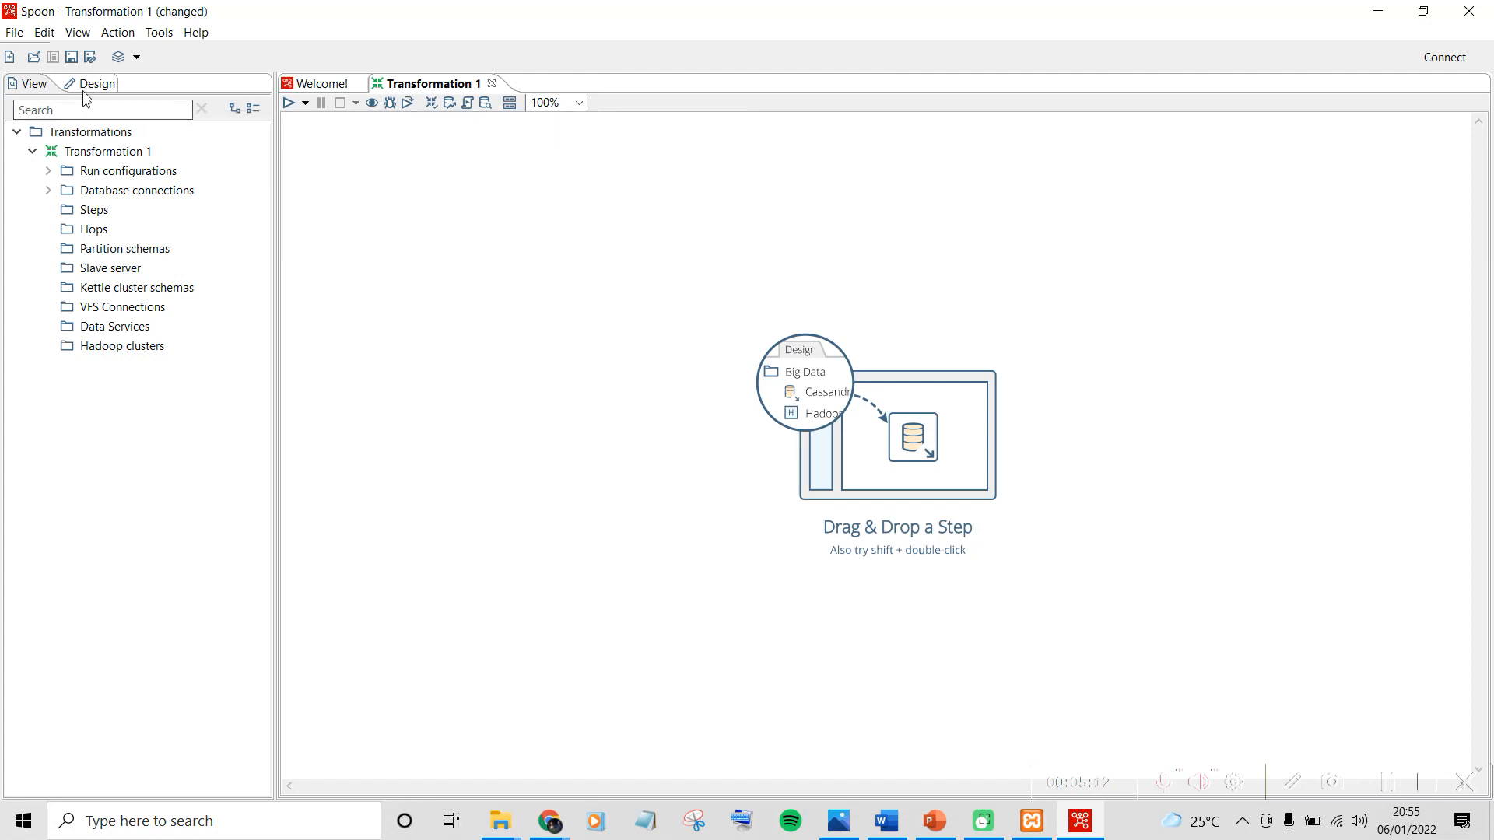
Search the design steps for csv and add a CSV file input step to the canvas
text(Sea)
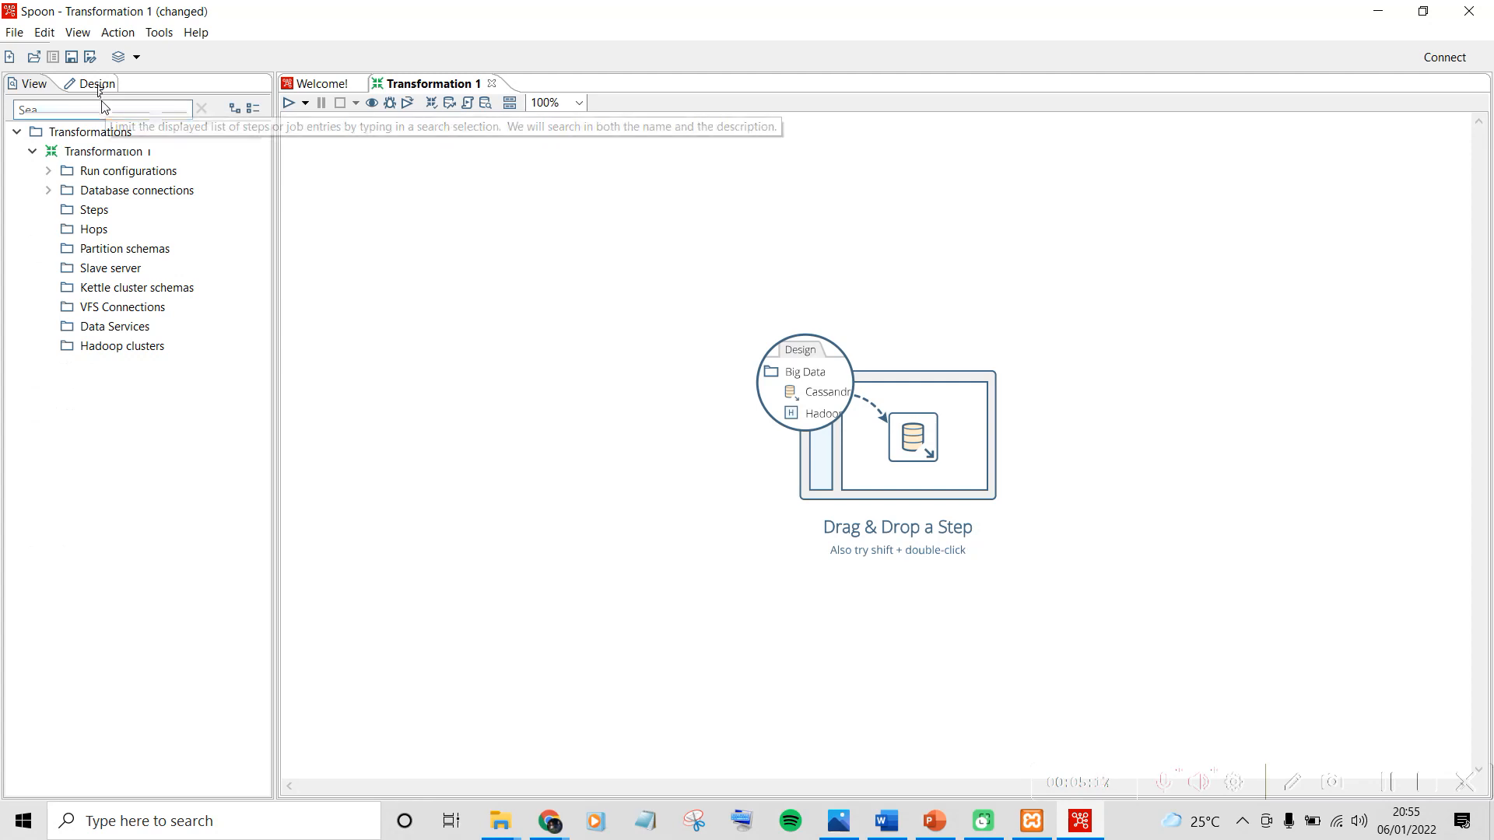
click(99, 85)
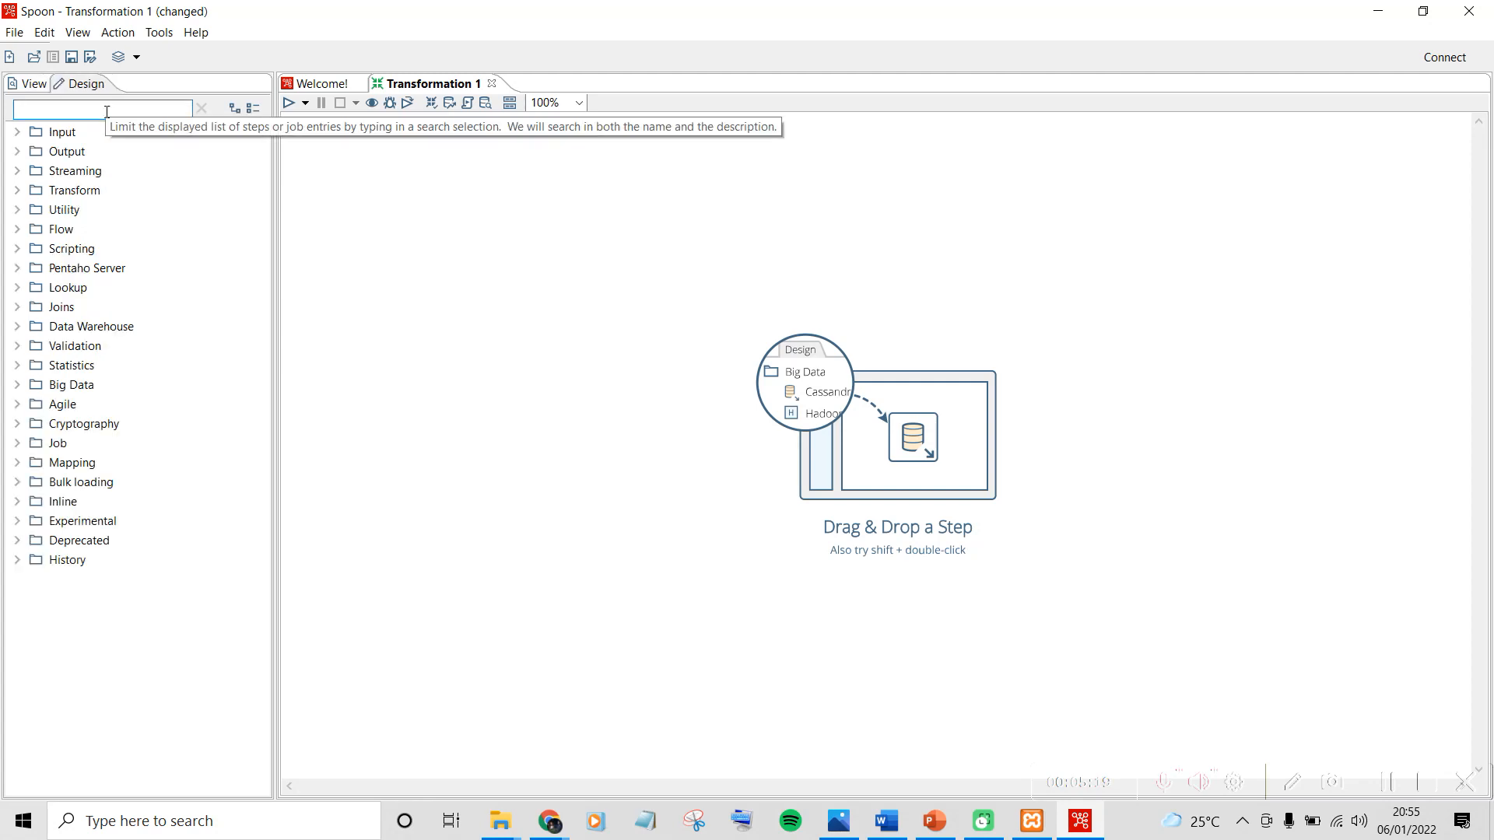
text(csv)
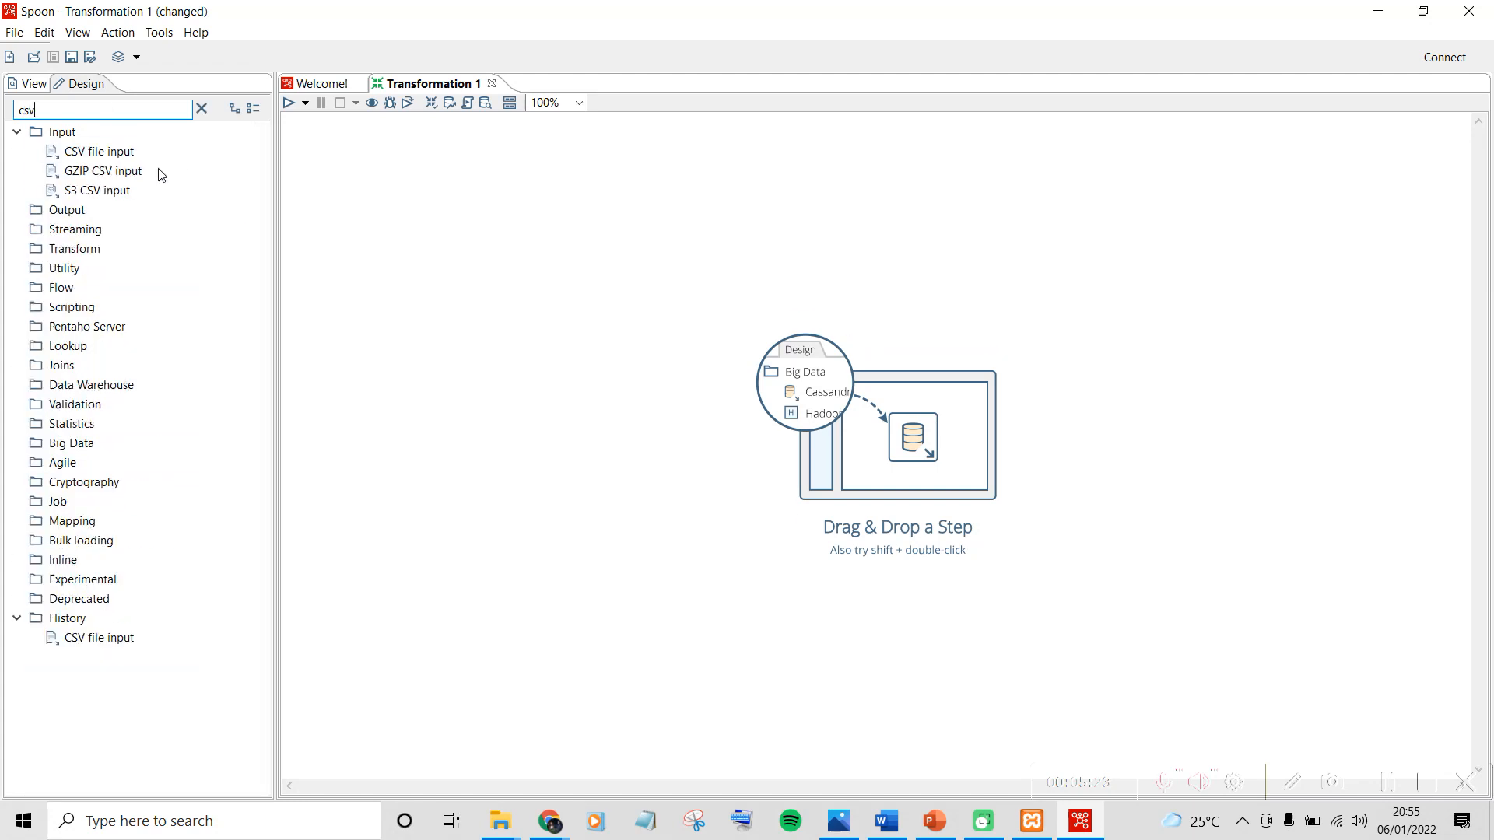
click(107, 157)
drag(91, 159, 471, 465)
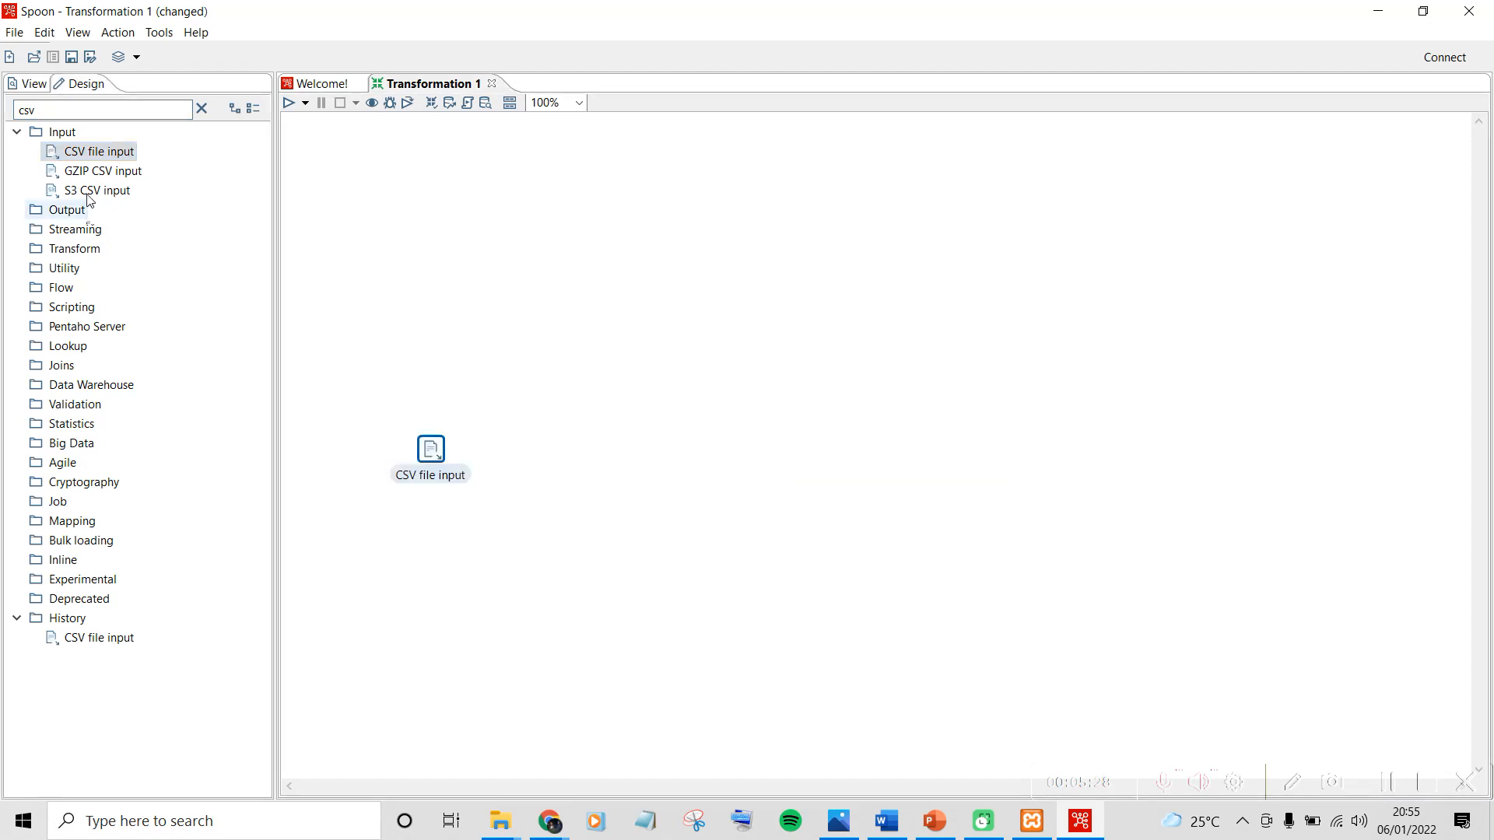
Search the design steps for uniq and place a Unique rows step above and to the right of CSV file input
click(202, 109)
click(125, 115)
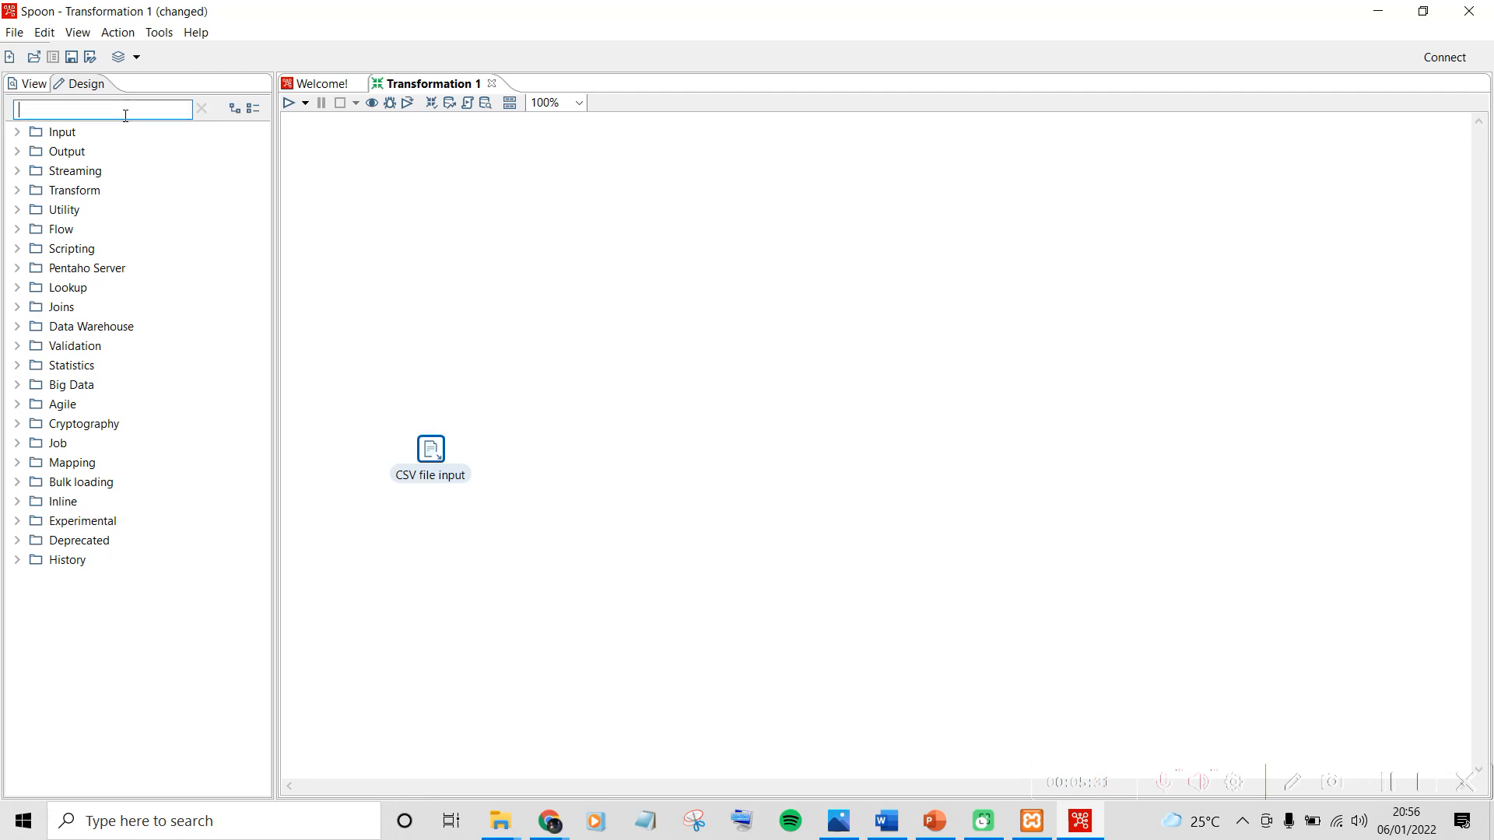
text(uniq)
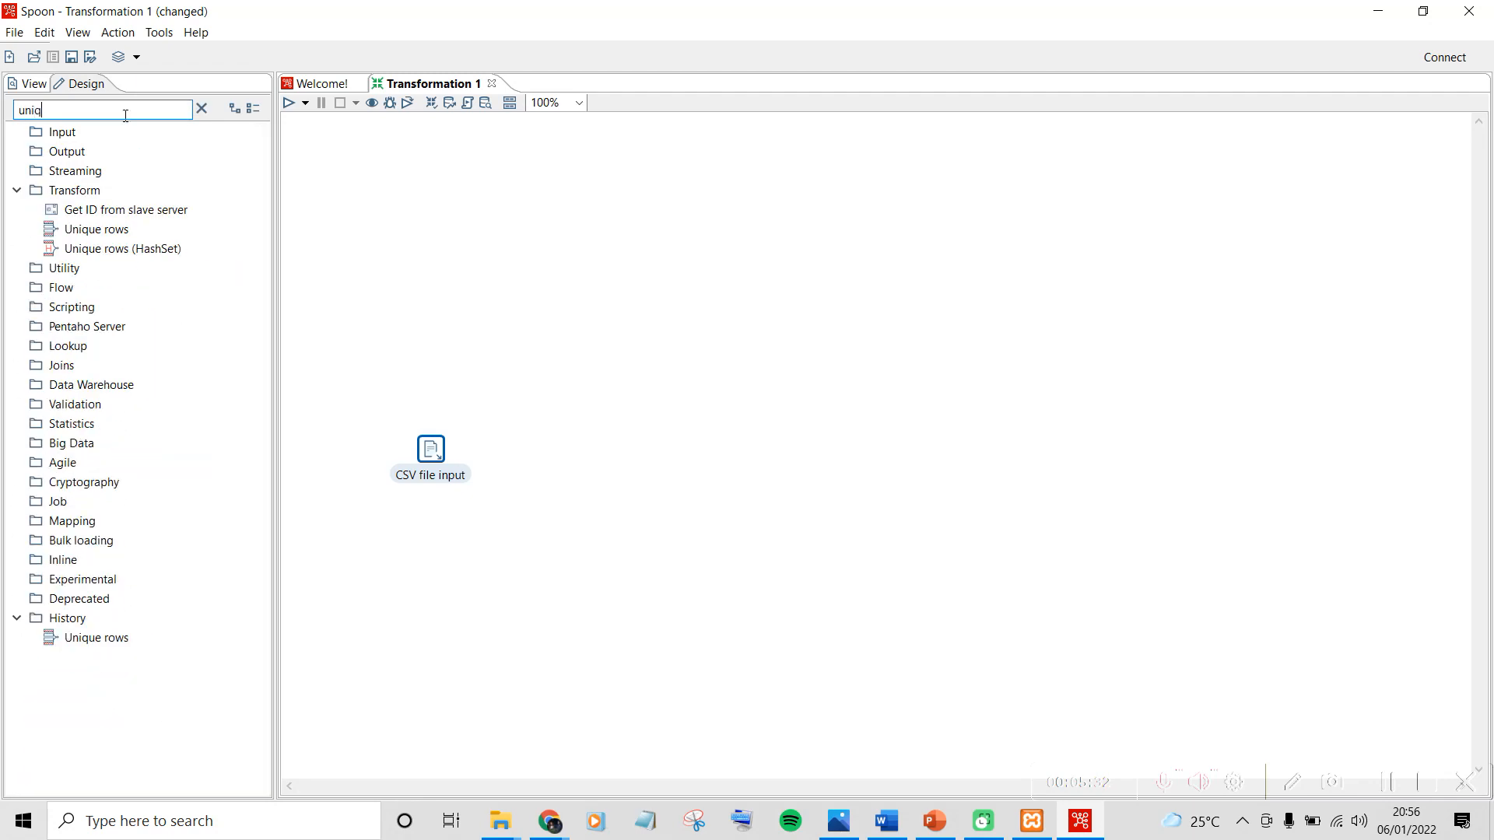
drag(97, 228, 582, 297)
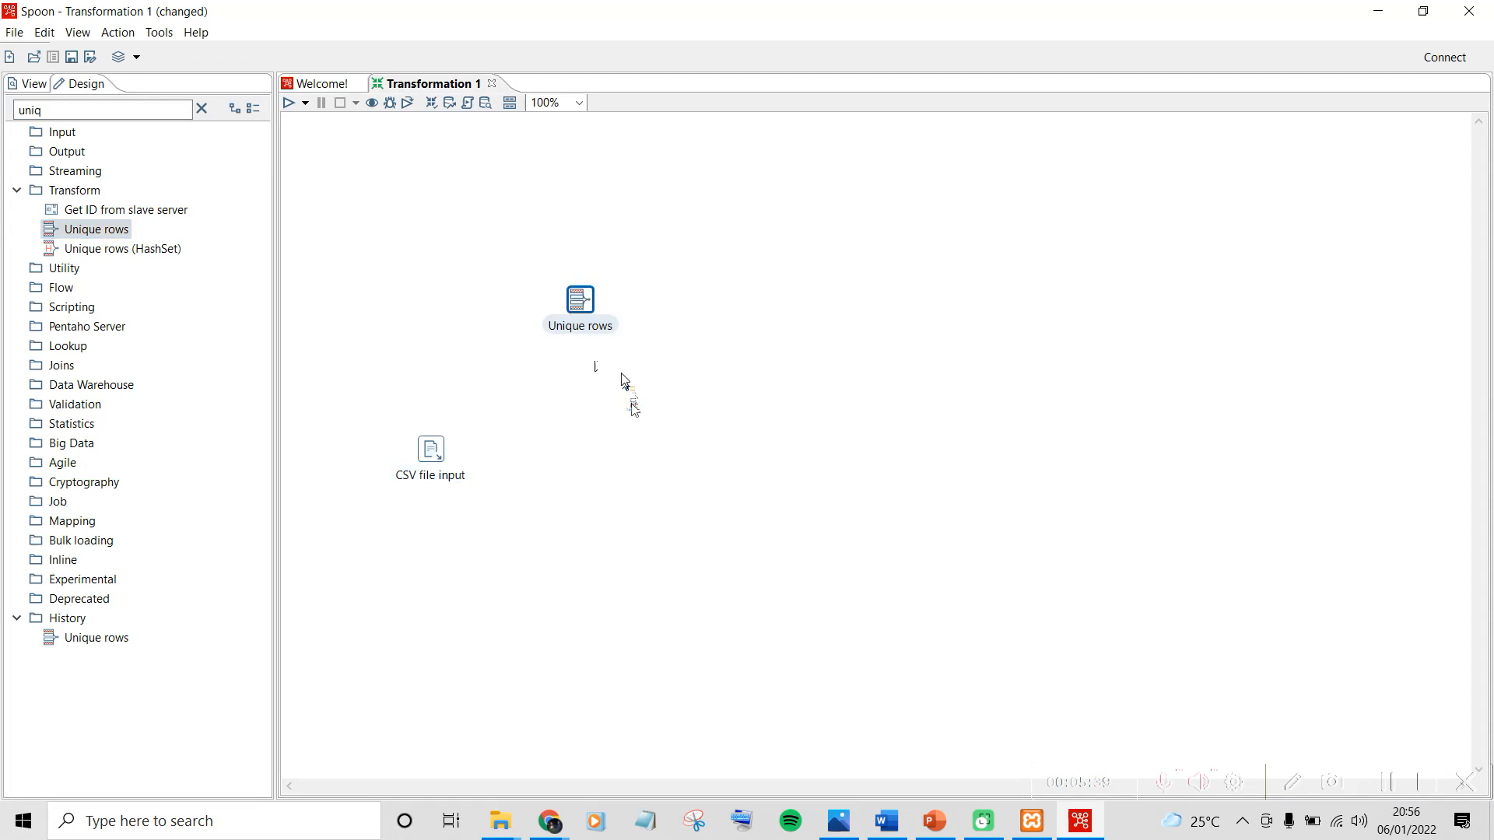
Paste four more Unique rows steps and line them up in a column below the first one
key(ctrl+v)
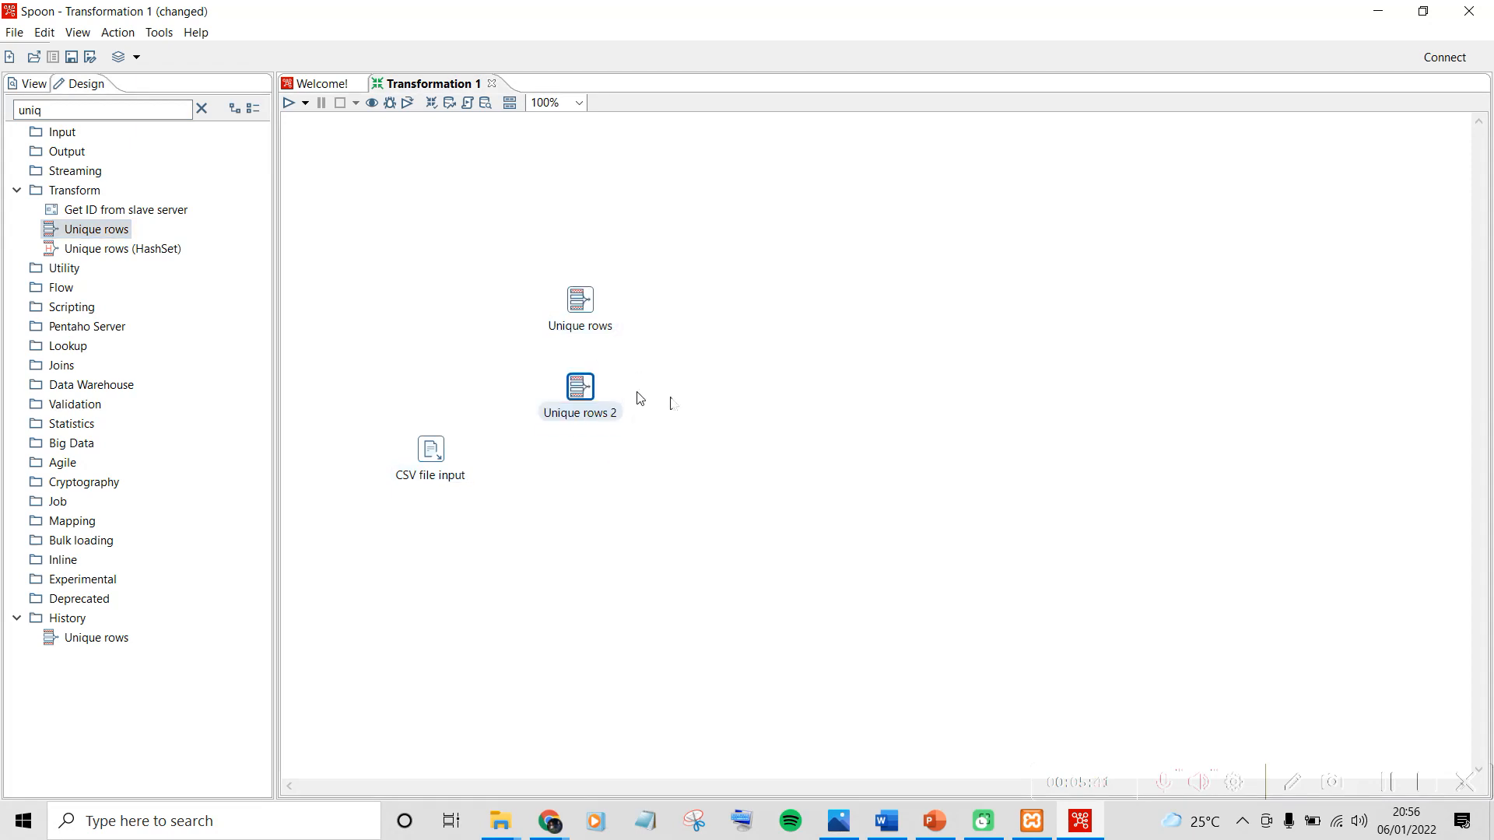
key(ctrl+v)
drag(663, 467, 582, 489)
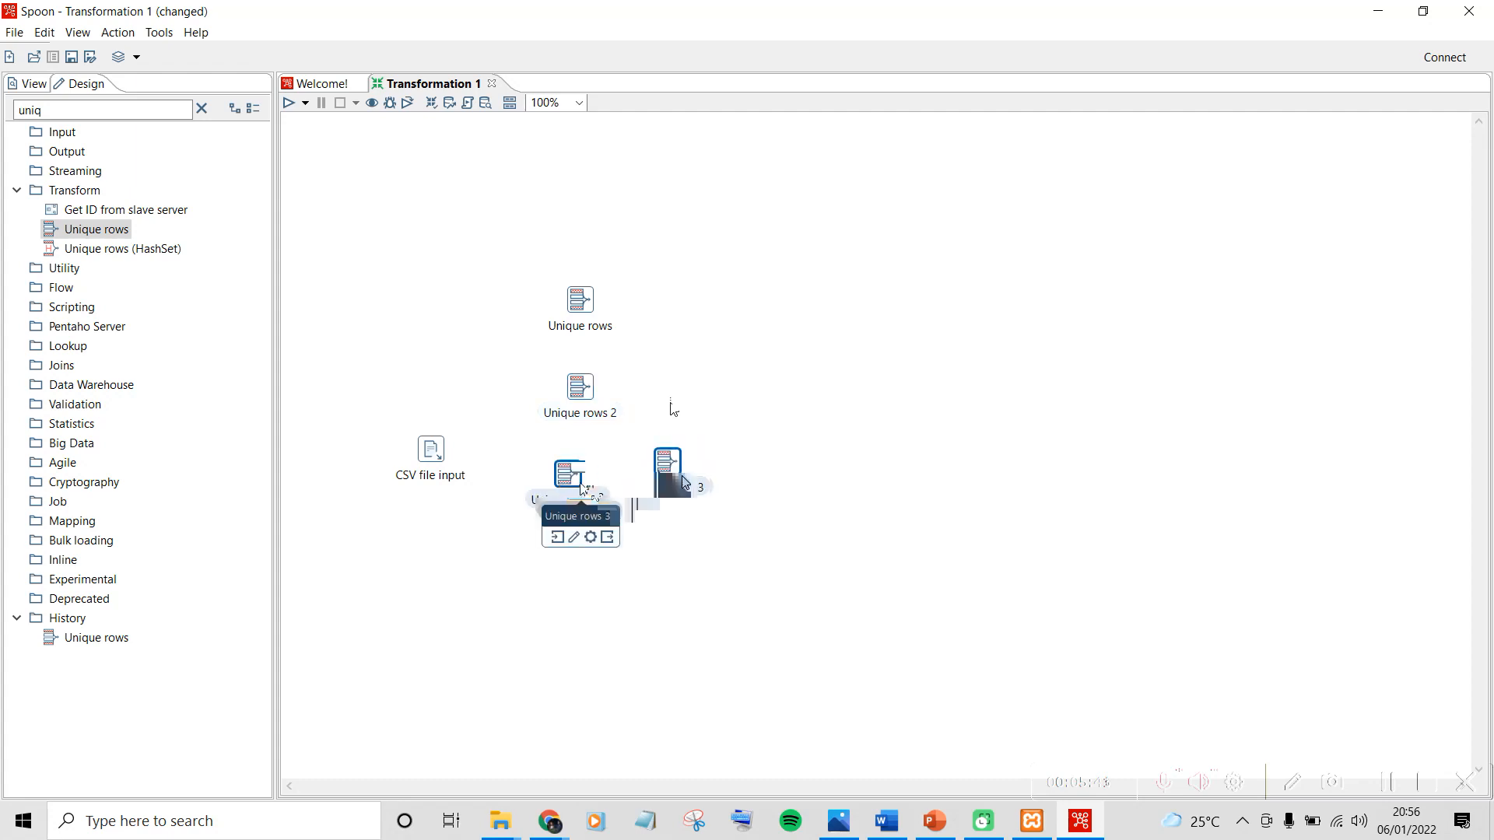
key(ctrl+v)
drag(722, 486, 577, 596)
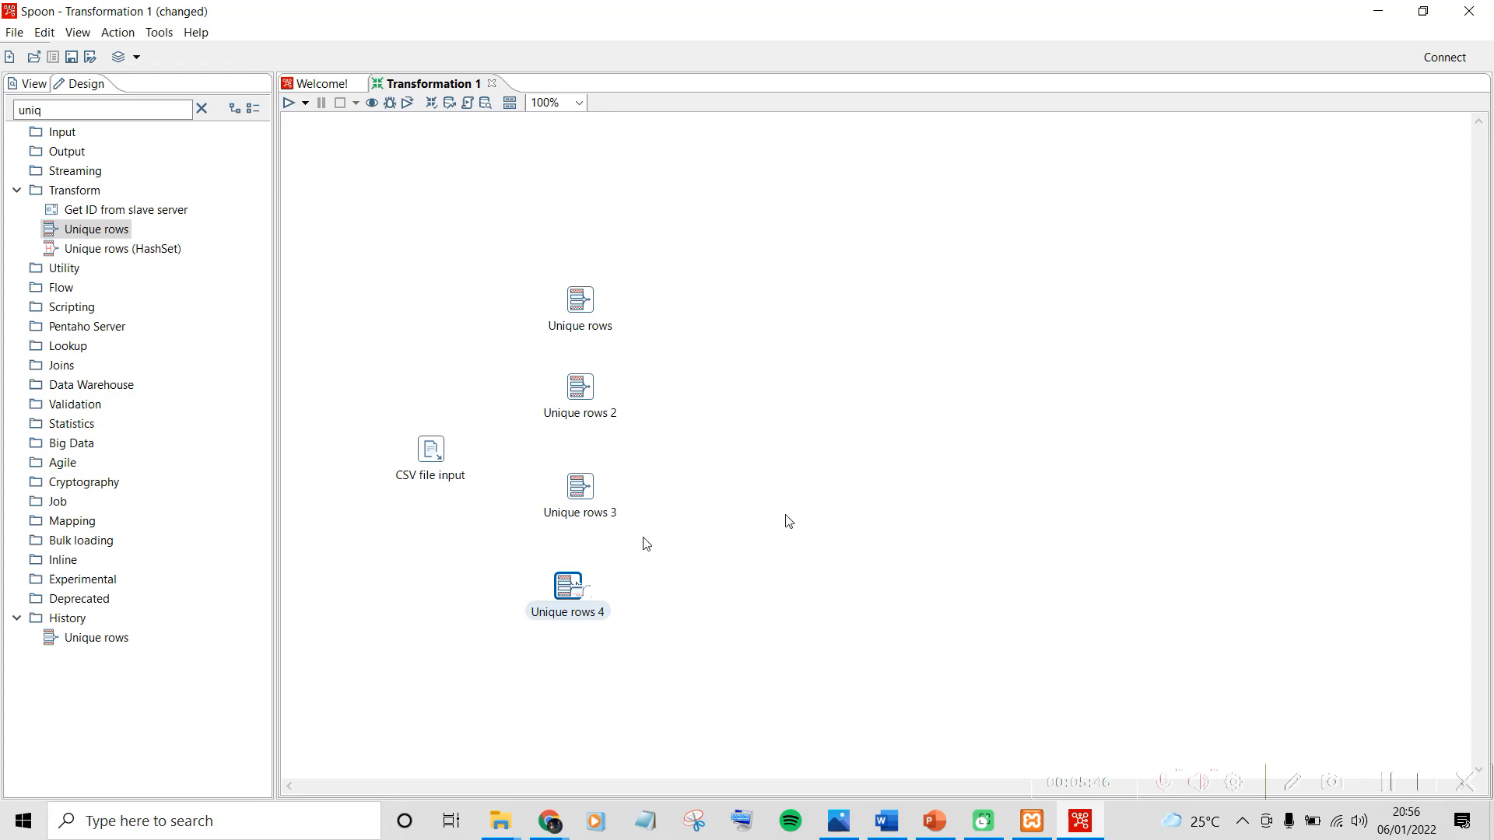
key(ctrl+v)
drag(784, 573, 585, 698)
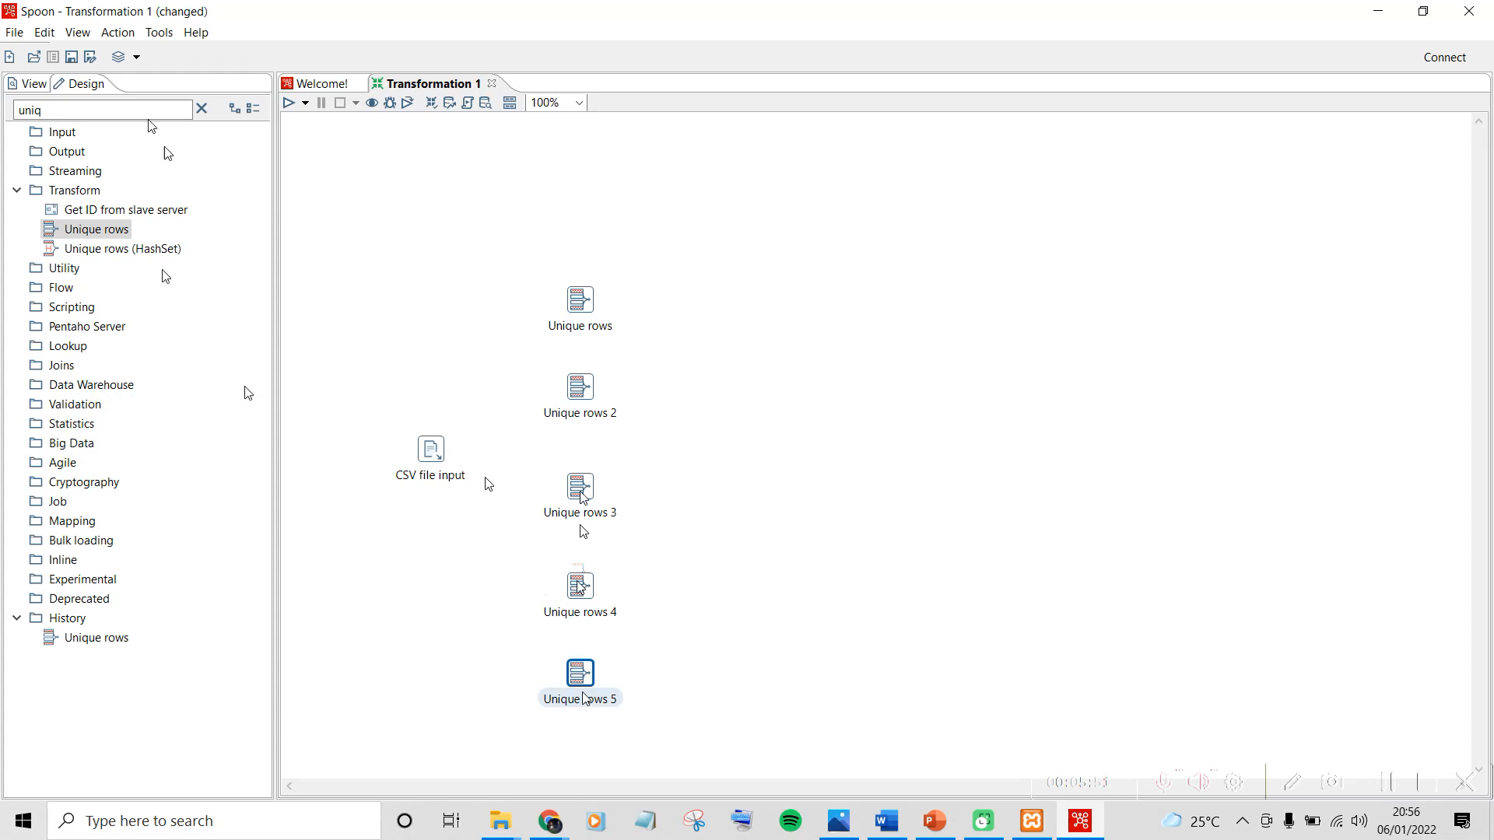
drag(577, 593, 577, 581)
Search the design steps for seque and place an Add sequence step to the right of the first Unique rows step
drag(101, 114, 1, 140)
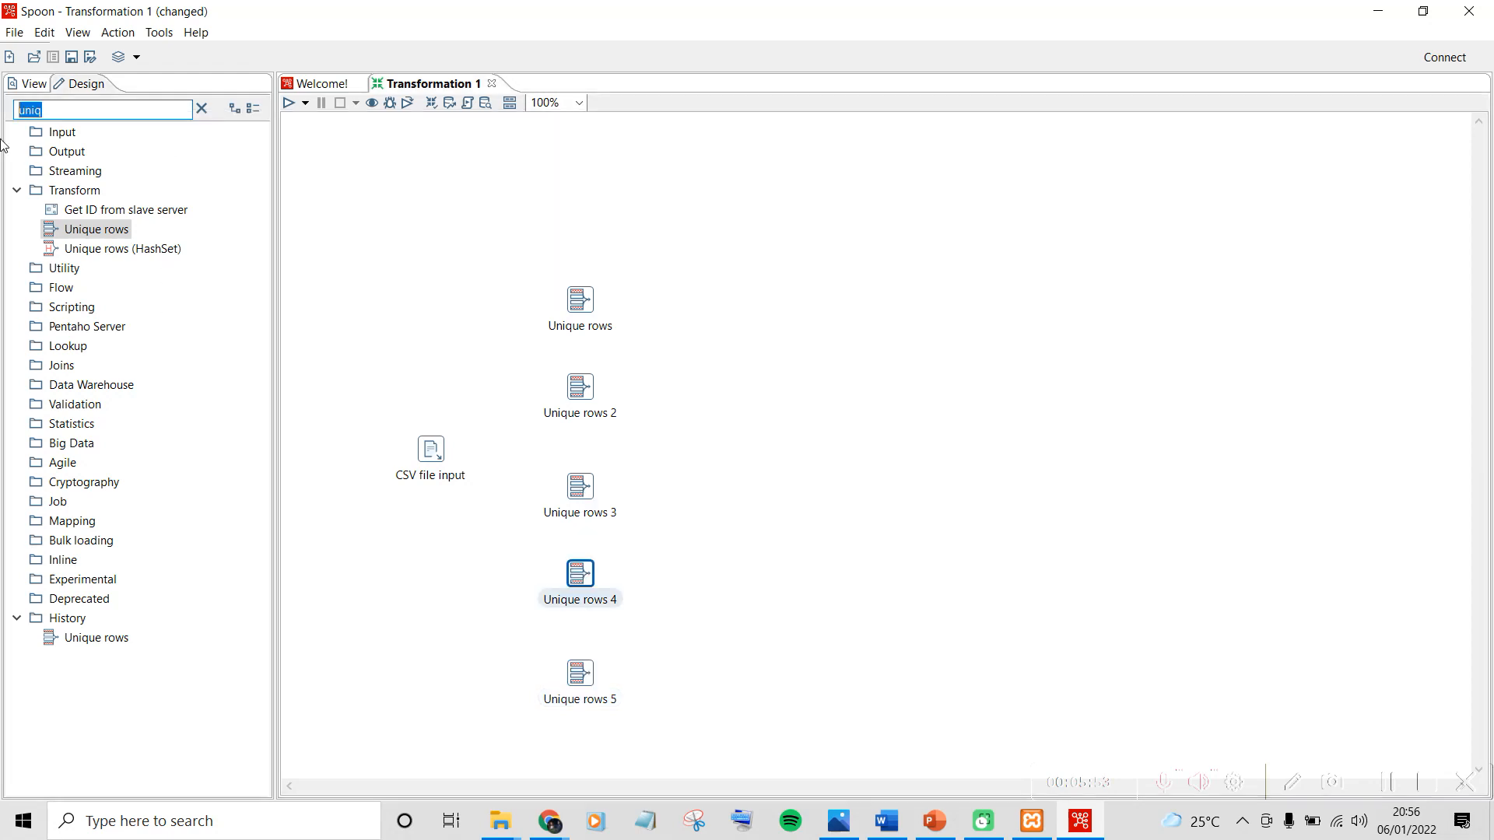
text(sequn)
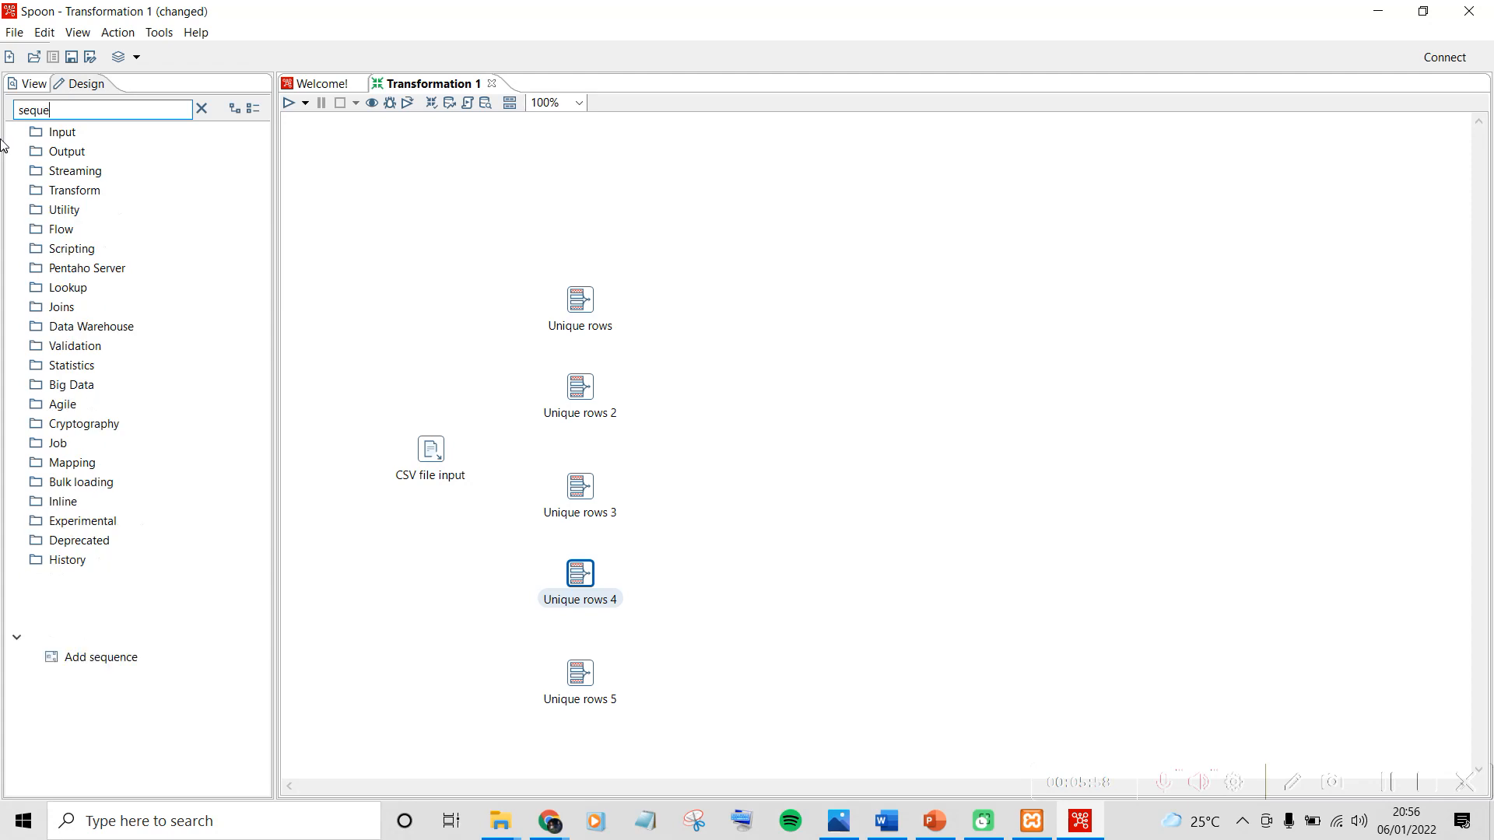
drag(101, 209, 714, 308)
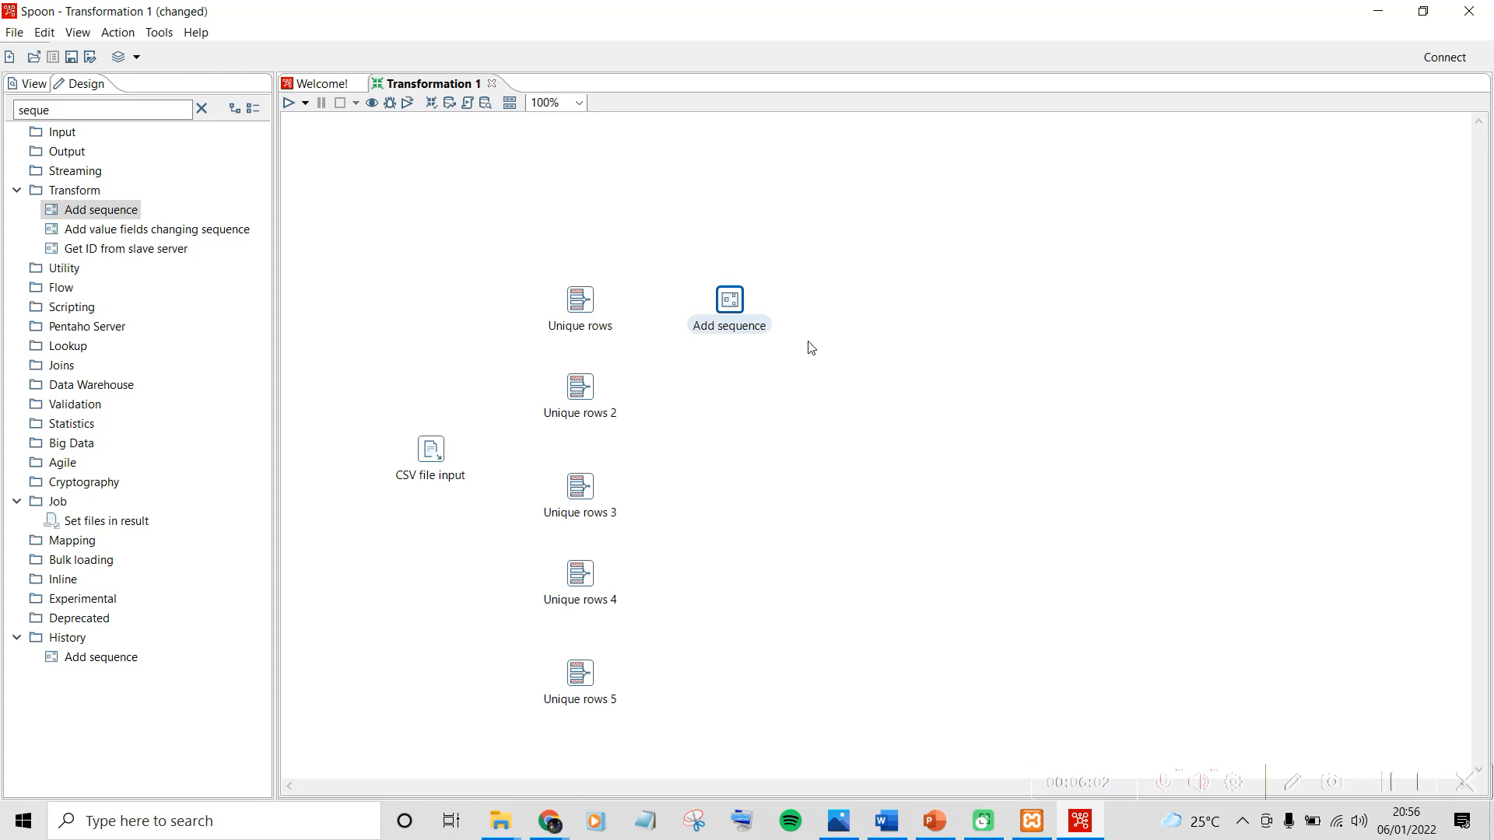
Paste four more Add sequence steps, placing each one beside its matching Unique rows step
key(ctrl+v)
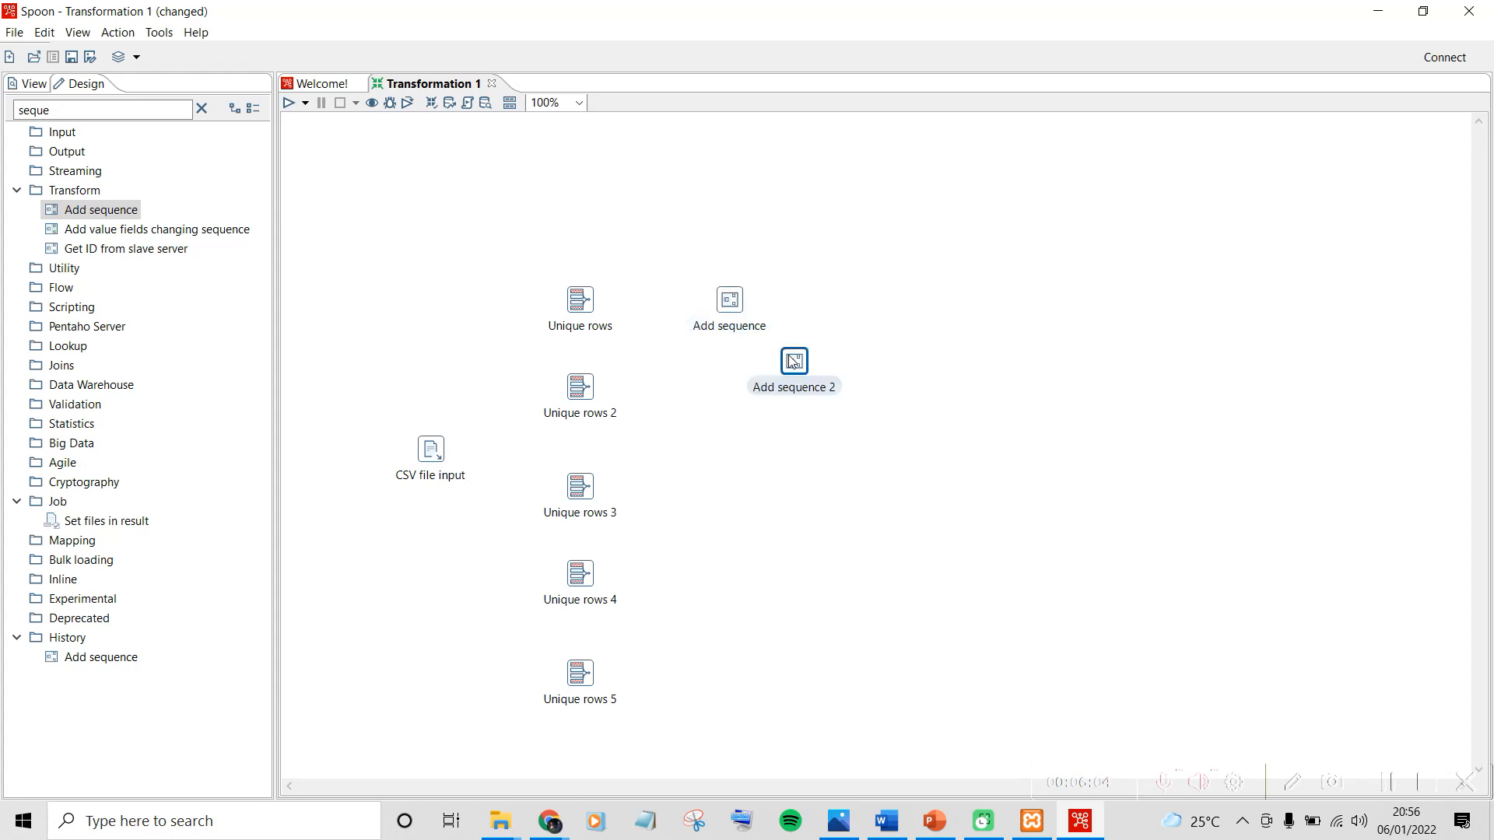
drag(798, 366, 721, 393)
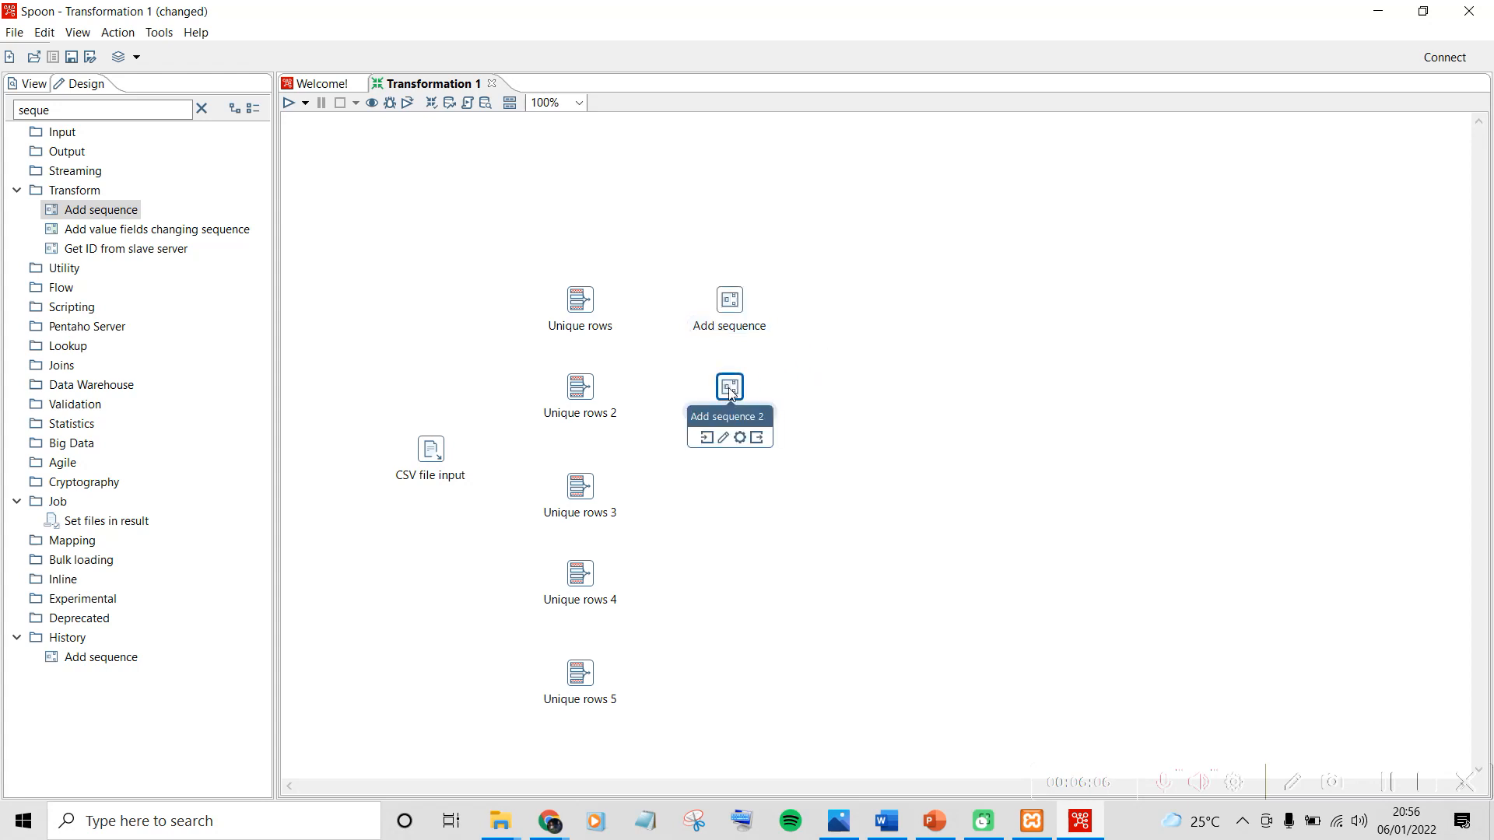
key(ctrl+v)
drag(871, 454, 741, 495)
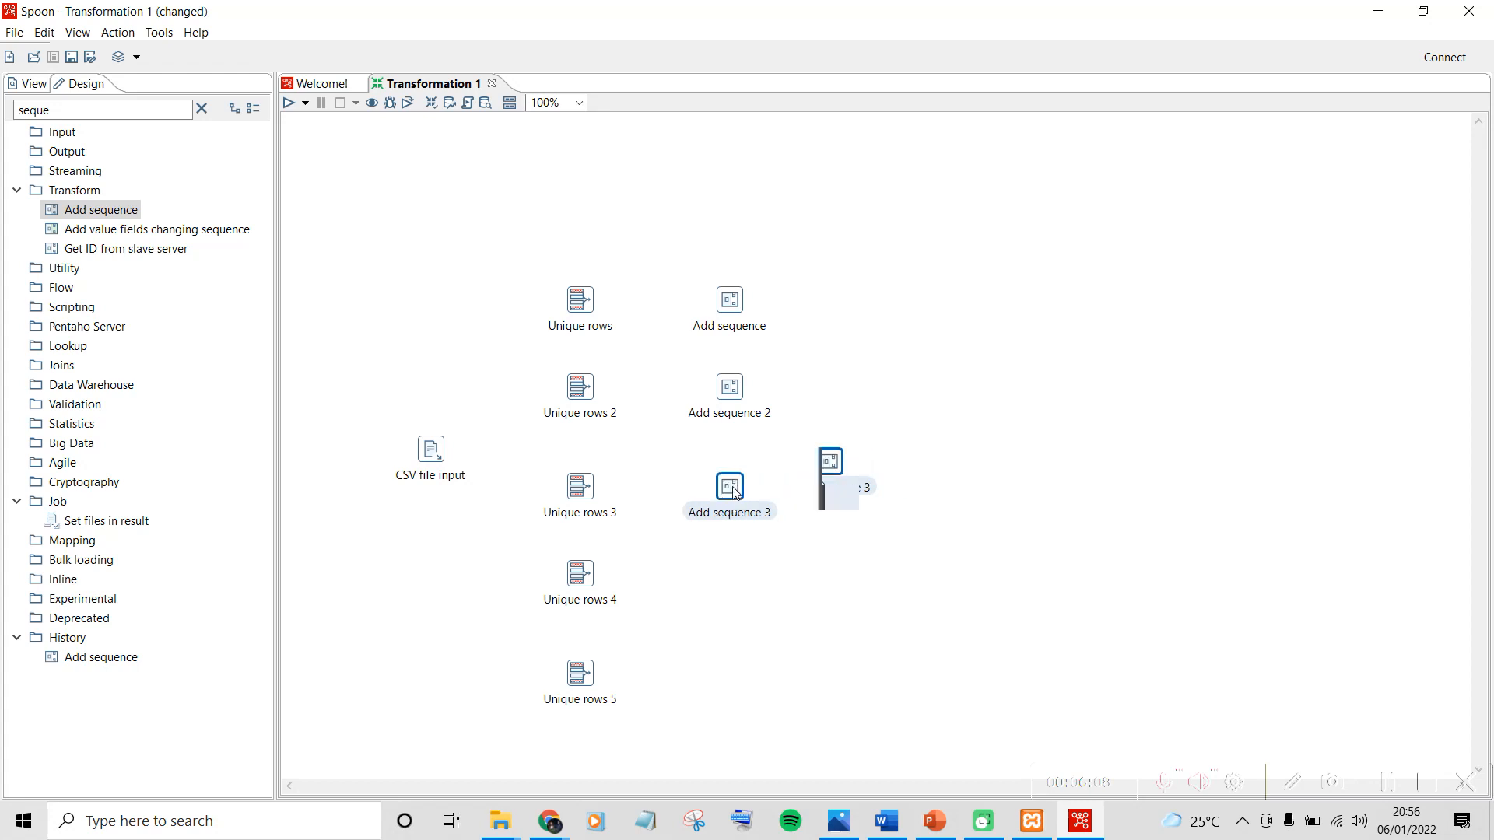
key(ctrl+v)
drag(822, 525, 736, 589)
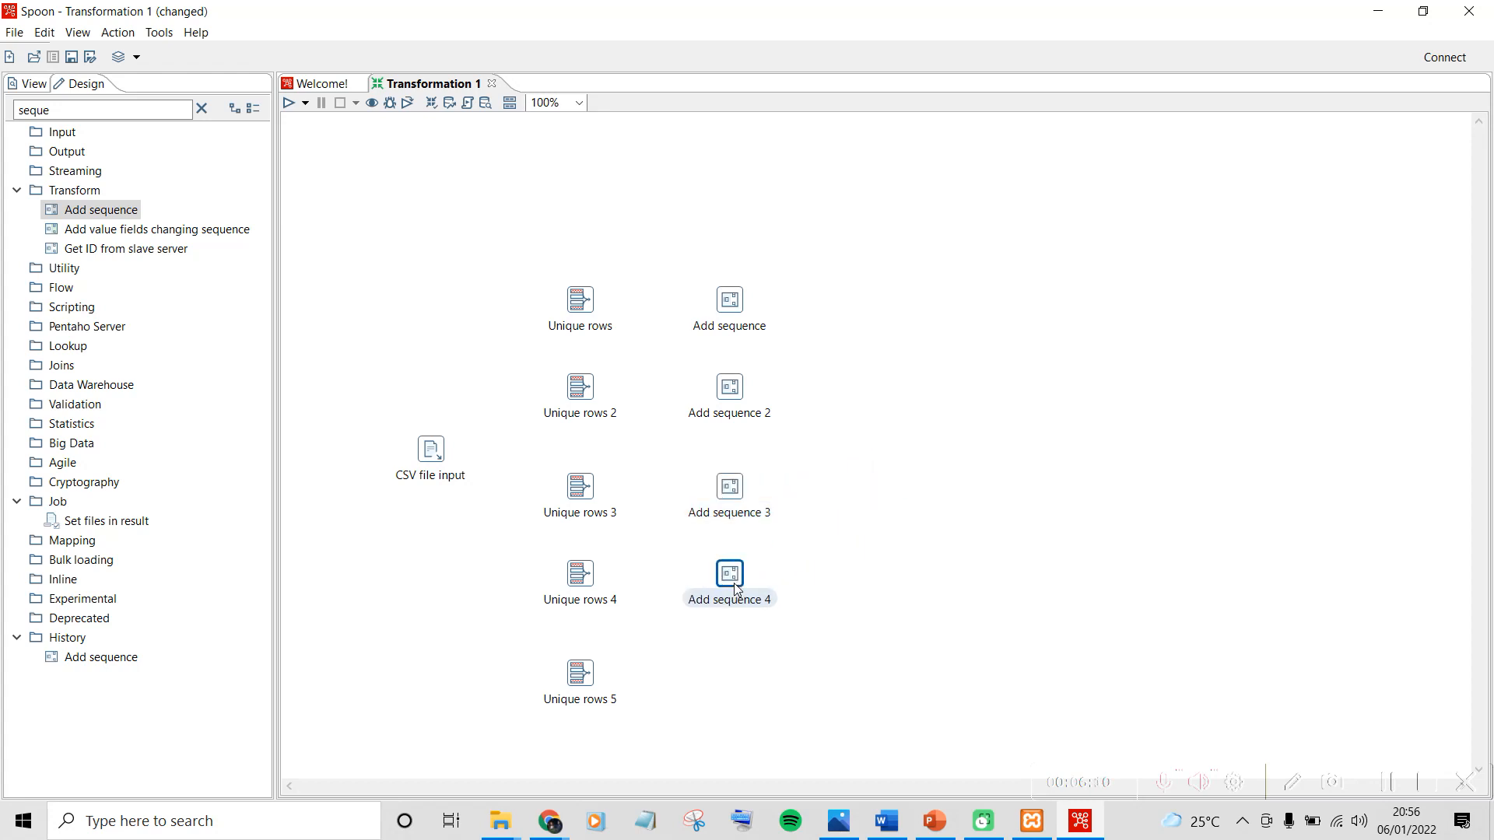
key(ctrl+v)
drag(806, 622, 745, 679)
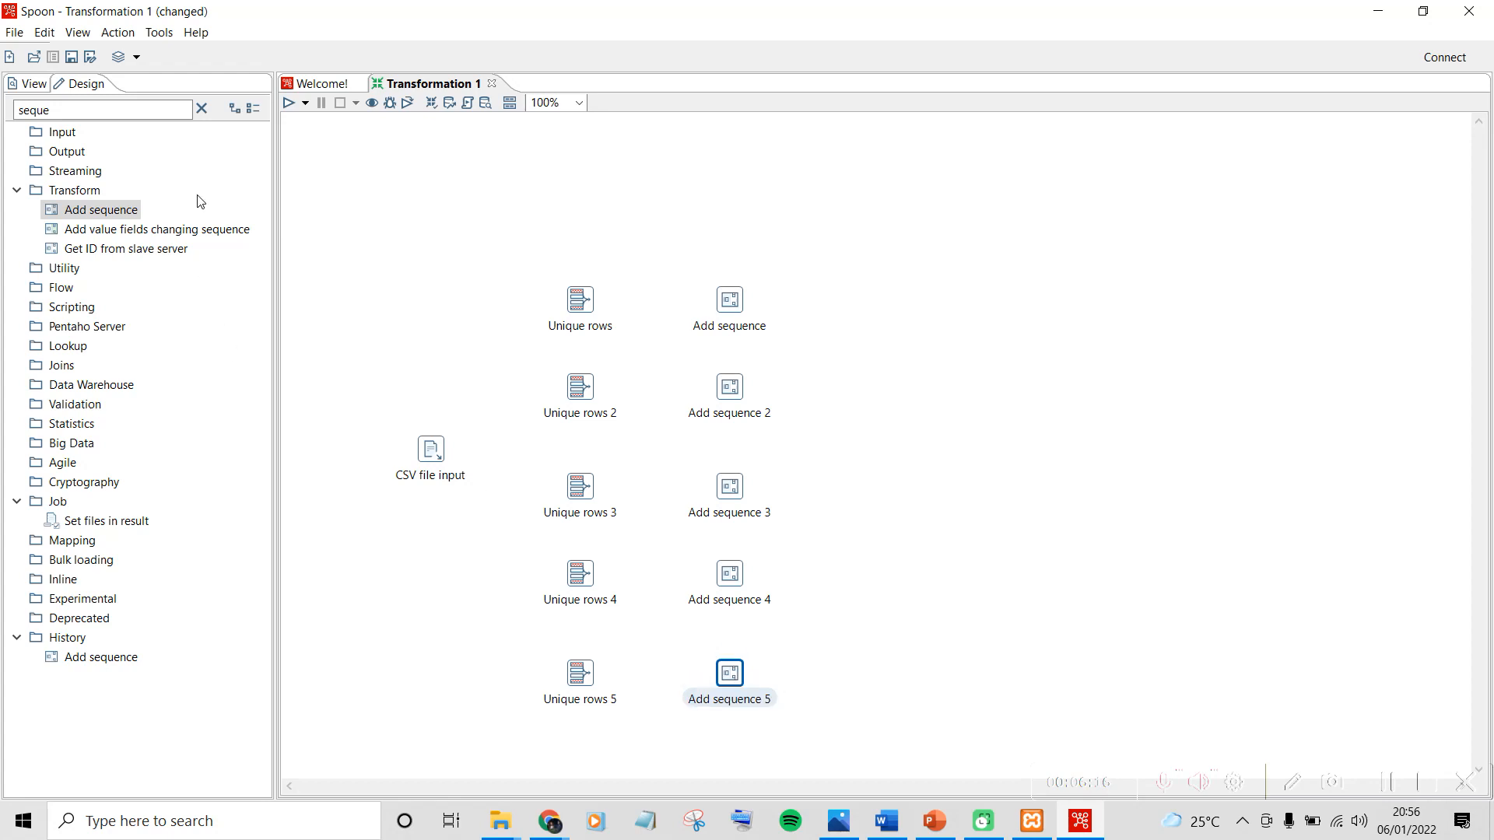
Search the design steps for sele and place a Select values step to the right of the first Add sequence step
click(144, 107)
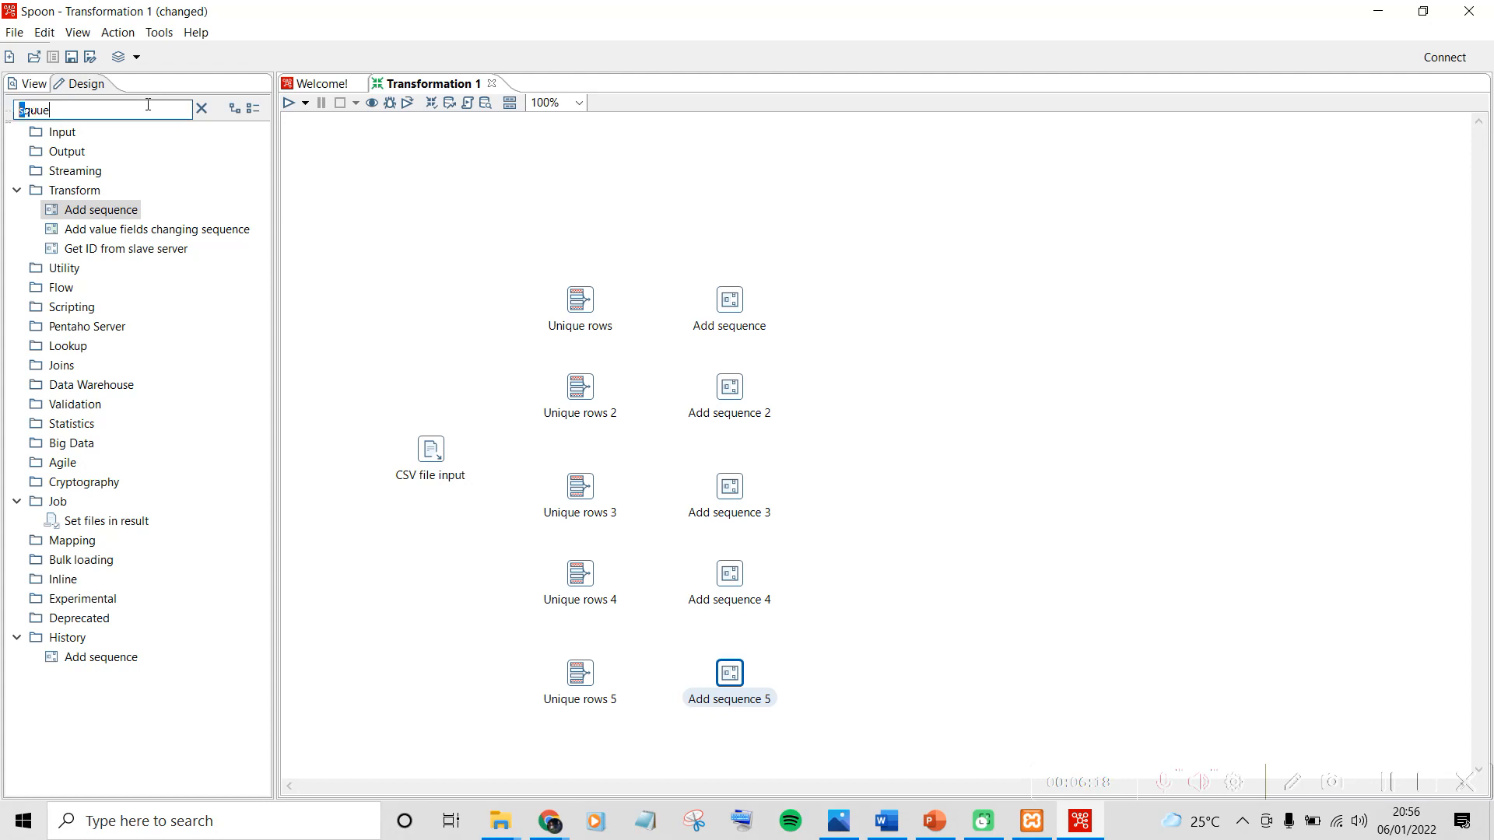
key(ctrl+a)
key(BackSpace)
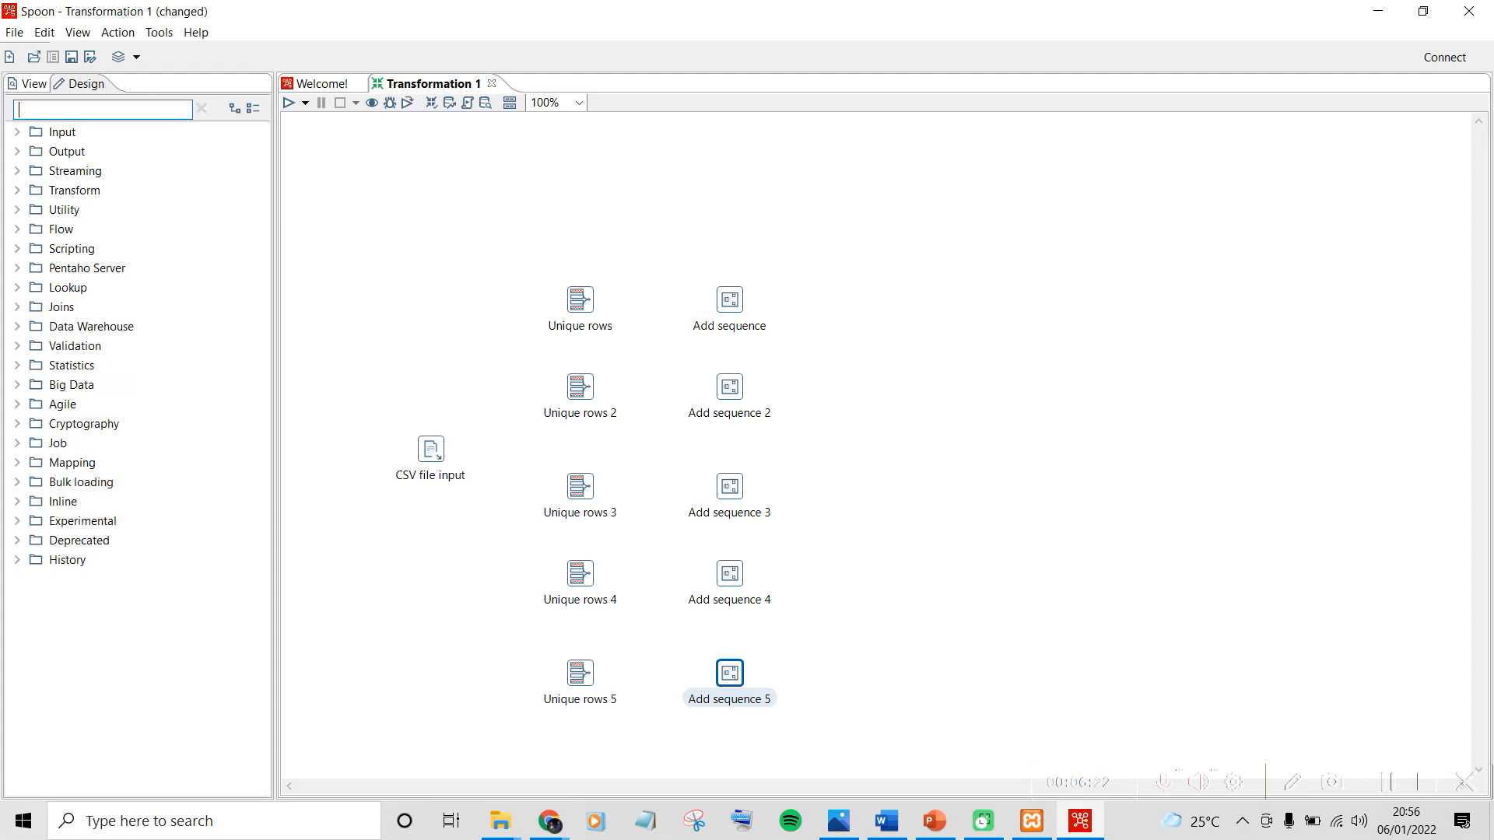
text(ste)
key(BackSpace)
key(BackSpace)
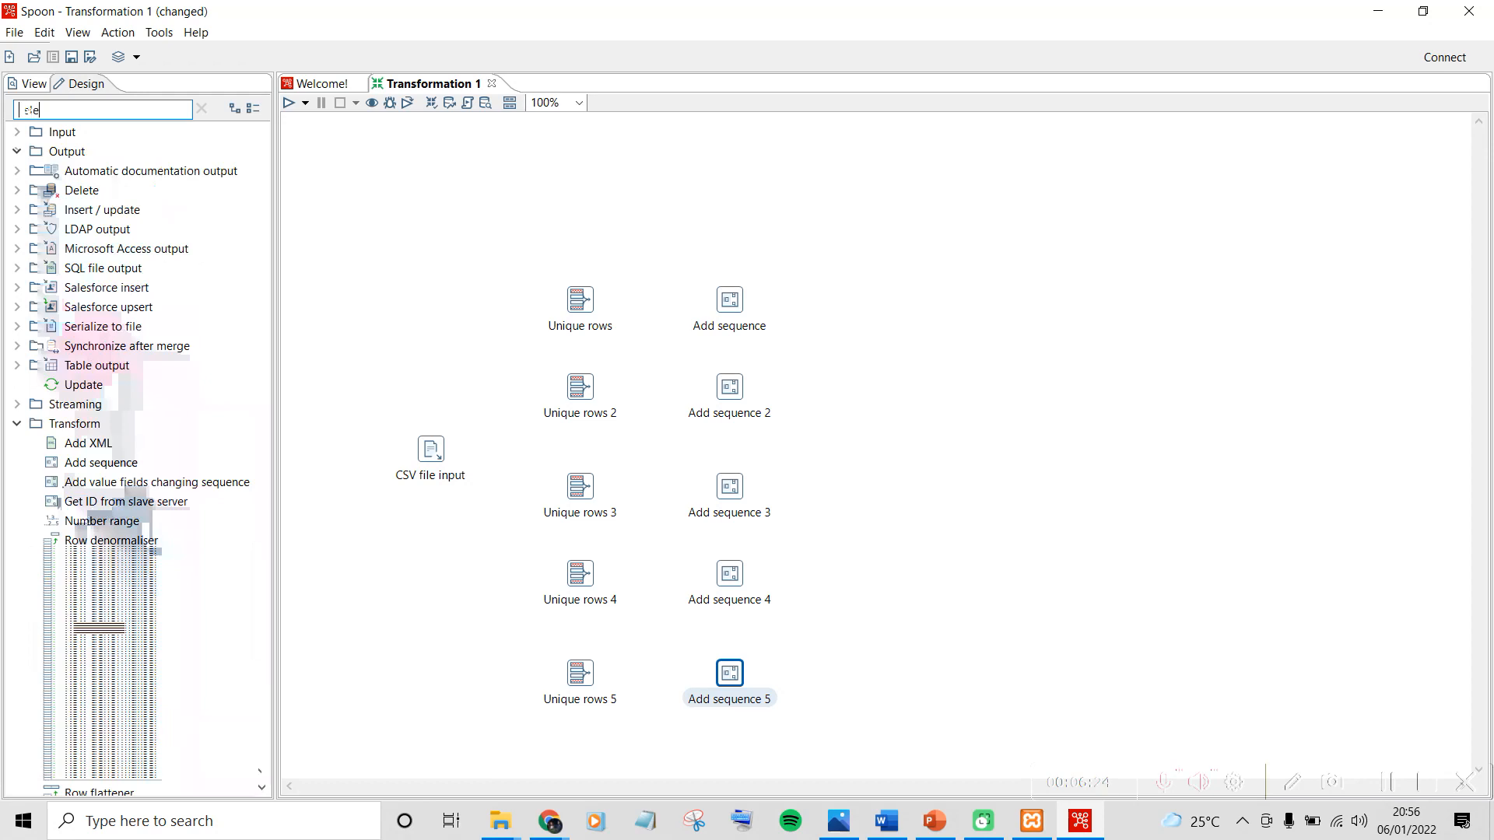
text(ele)
drag(85, 210, 765, 333)
Shift Add sequence 2 through 5 slightly to the right so they align under the first Add sequence step
drag(738, 385, 763, 388)
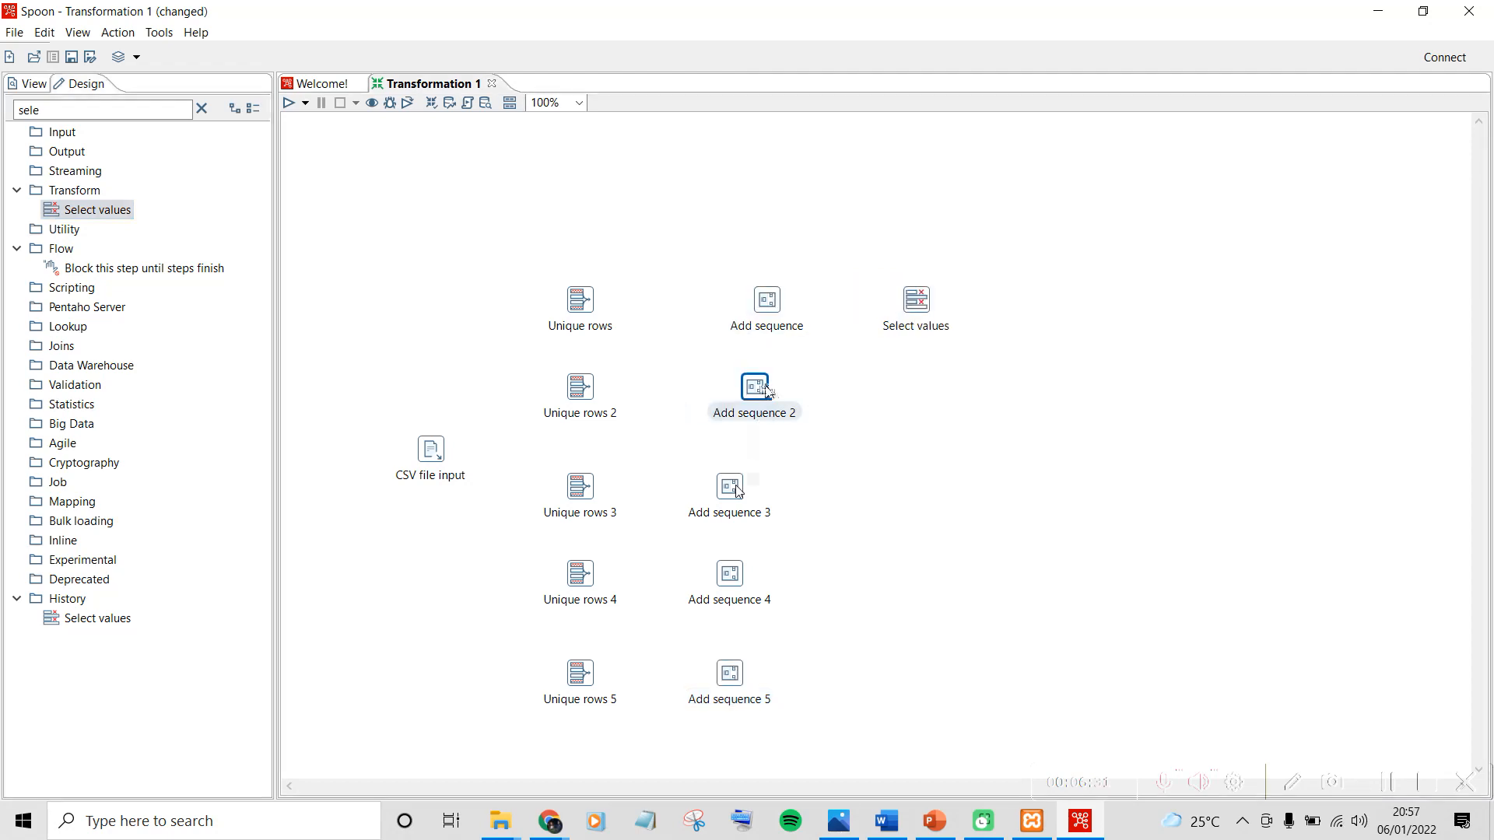
drag(741, 476, 778, 476)
drag(743, 576, 780, 577)
drag(737, 679, 775, 683)
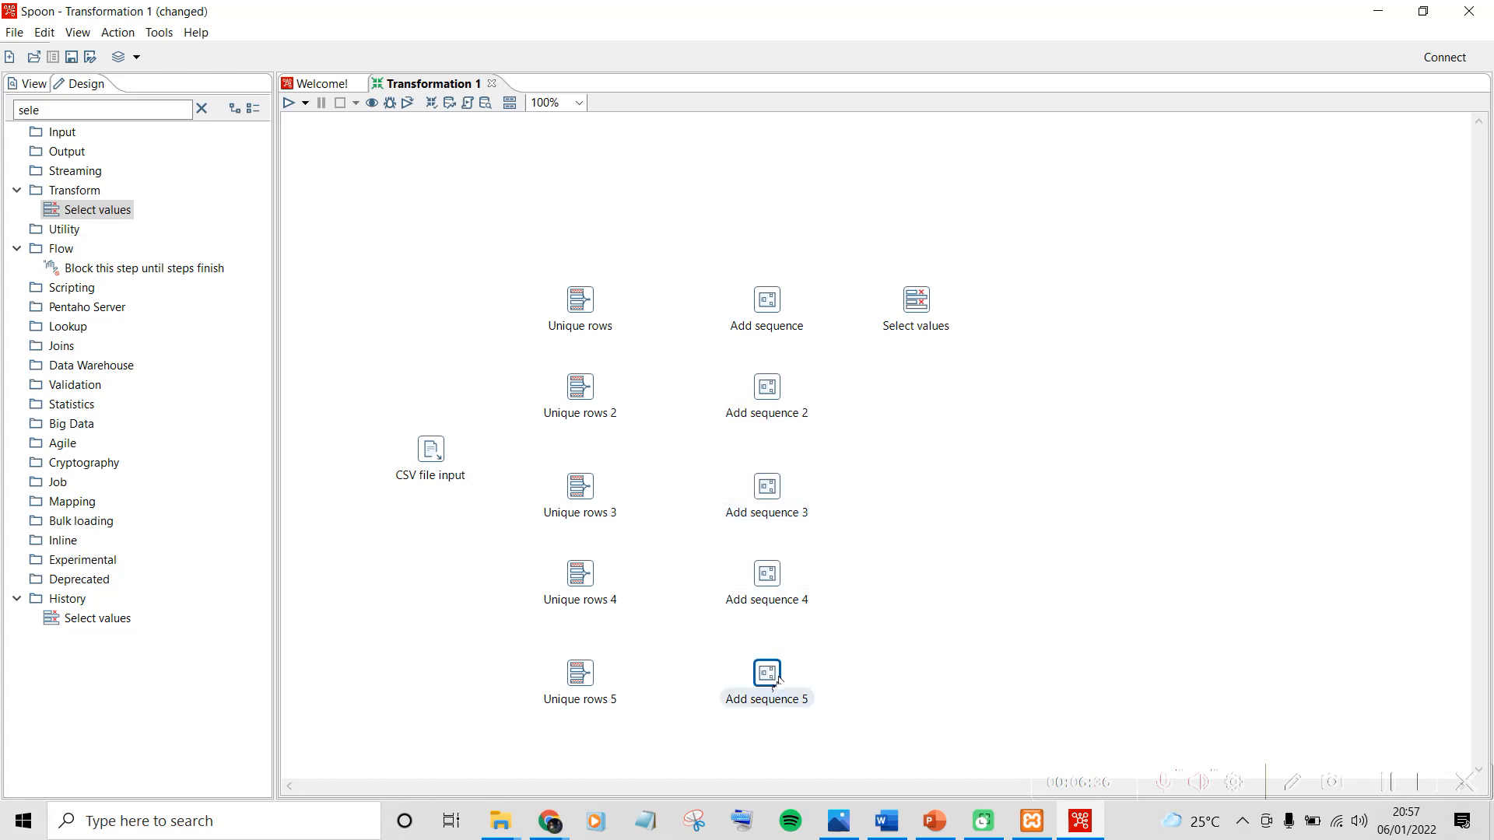
Copy the Select values step and paste four duplicates, placing each one beside its matching Add sequence step
click(925, 308)
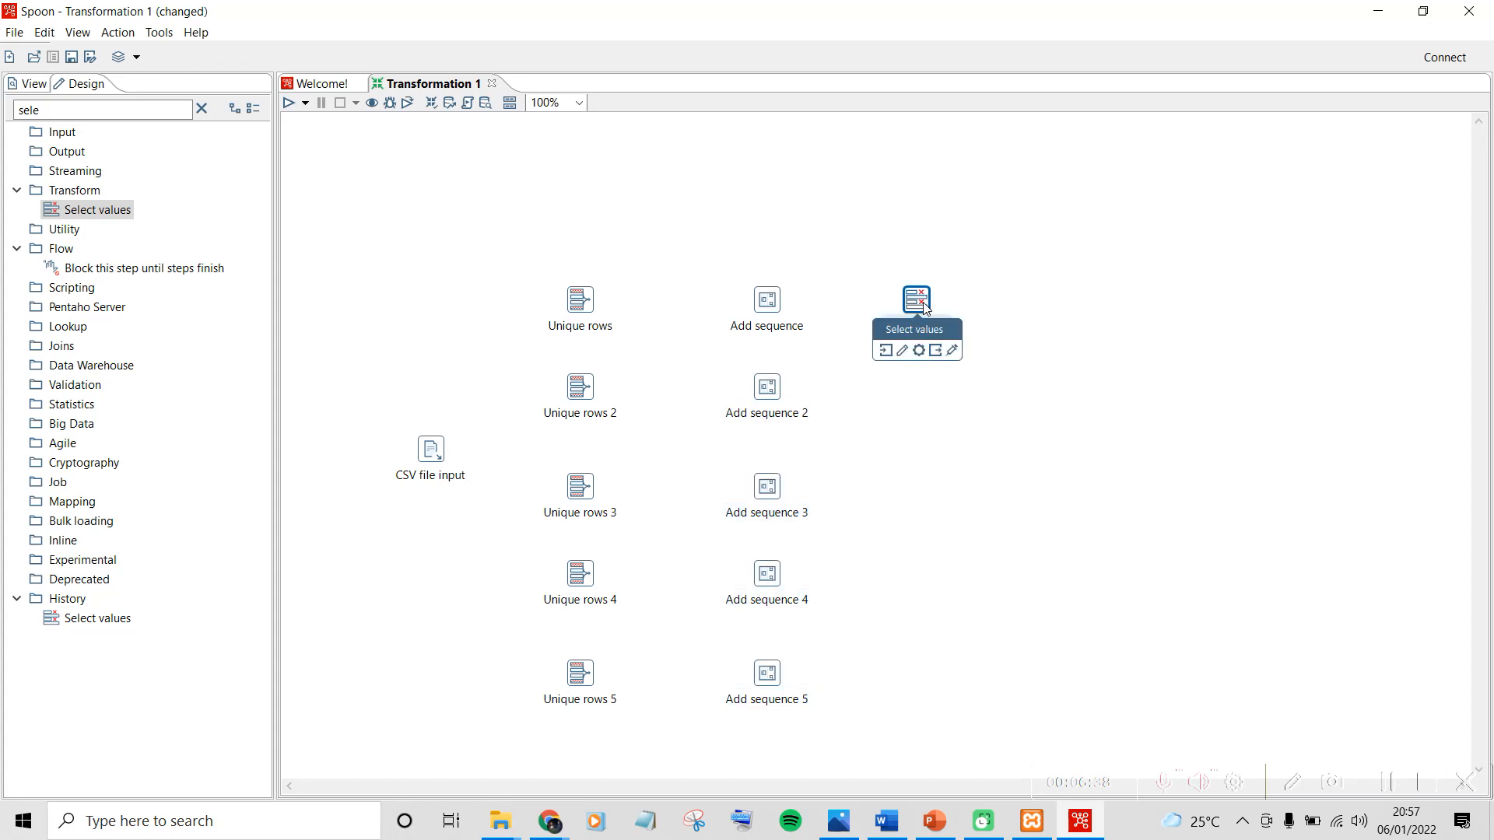
key(ctrl+c)
key(ctrl+v)
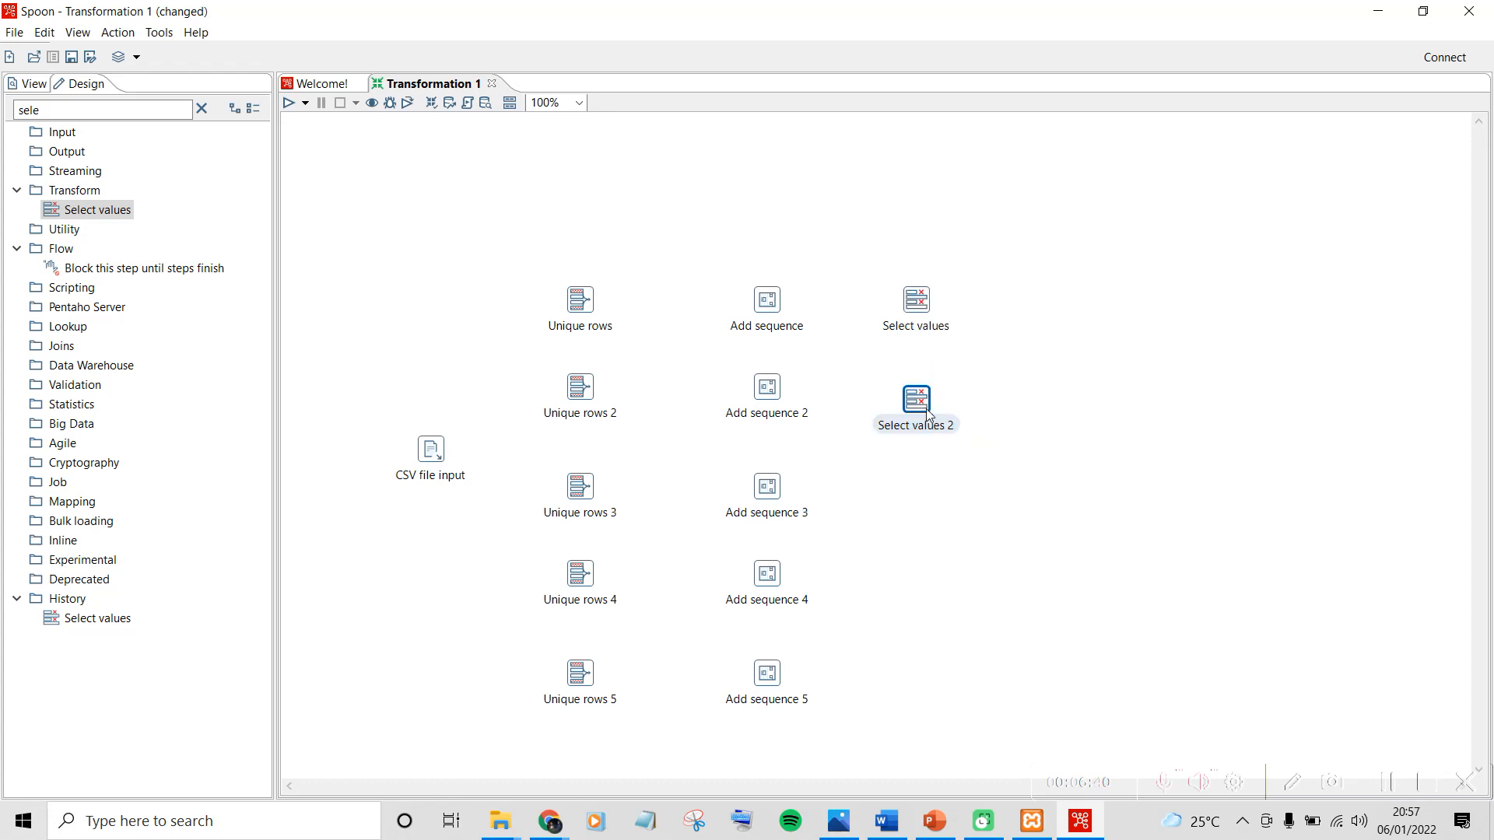
key(ctrl+v)
drag(983, 469, 920, 488)
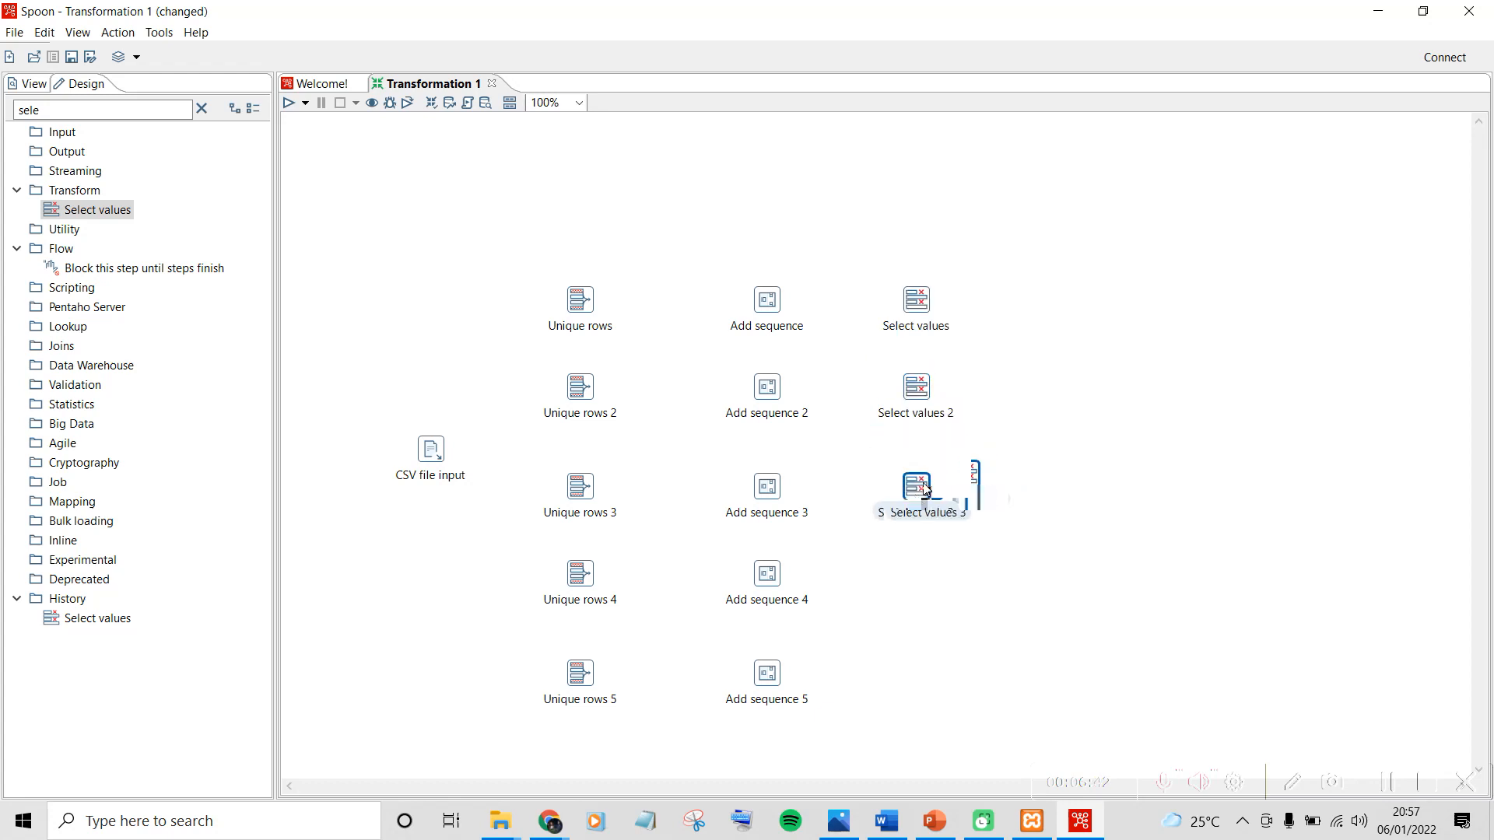
key(ctrl+v)
drag(969, 574, 918, 584)
key(ctrl+v)
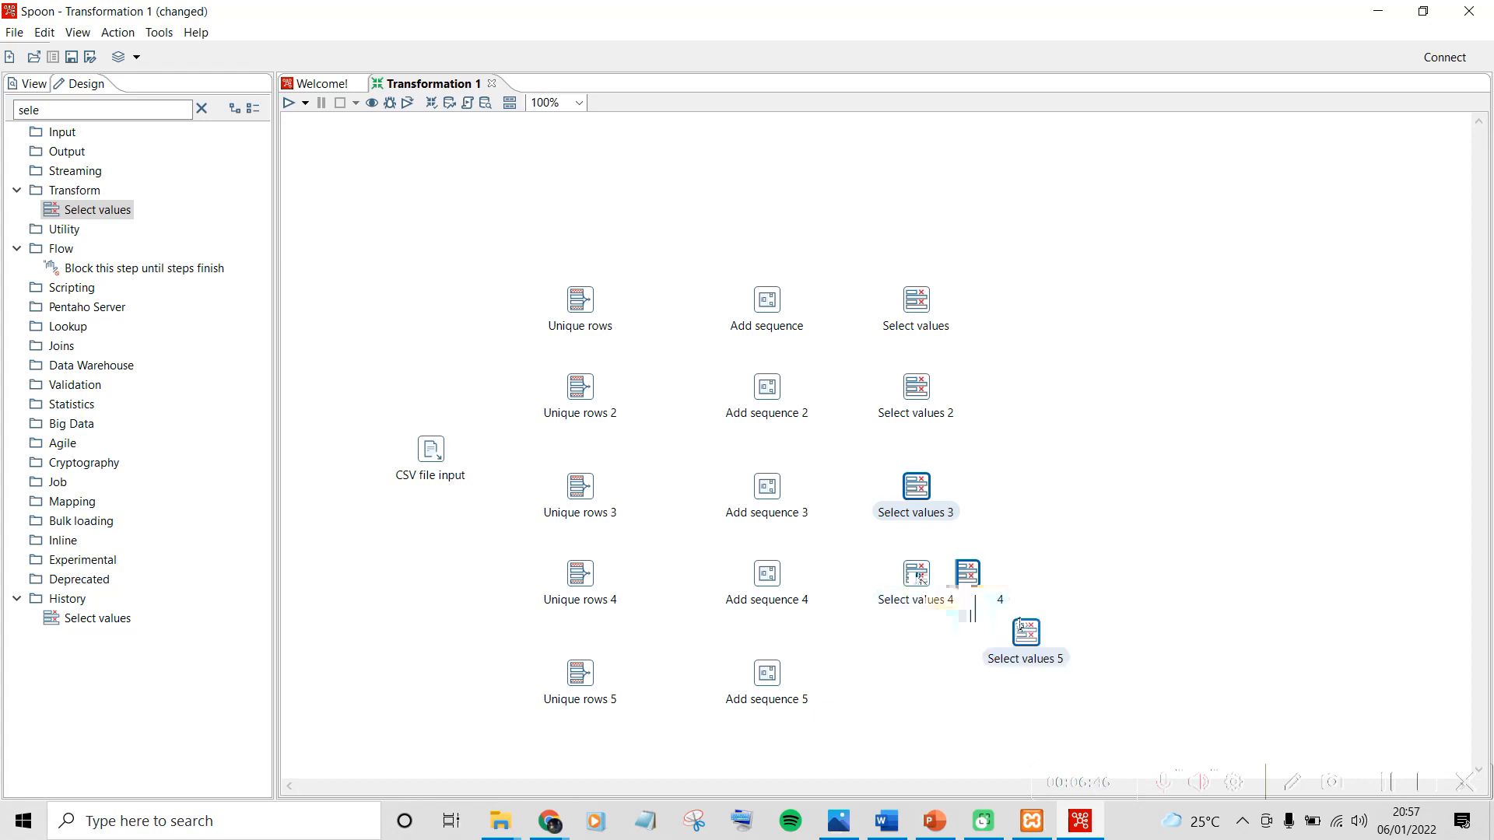
drag(1017, 639, 916, 671)
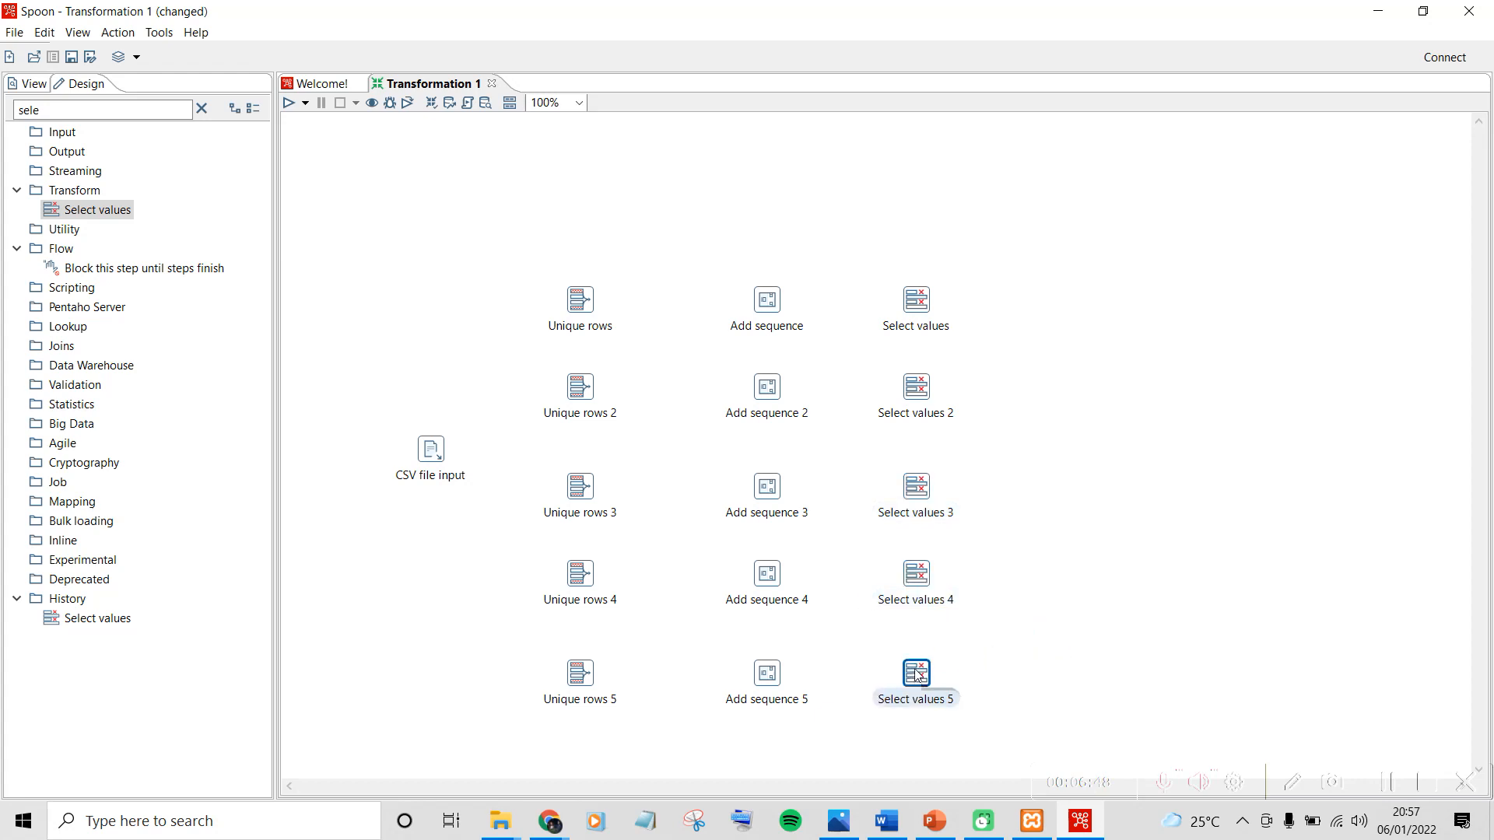
click(1110, 589)
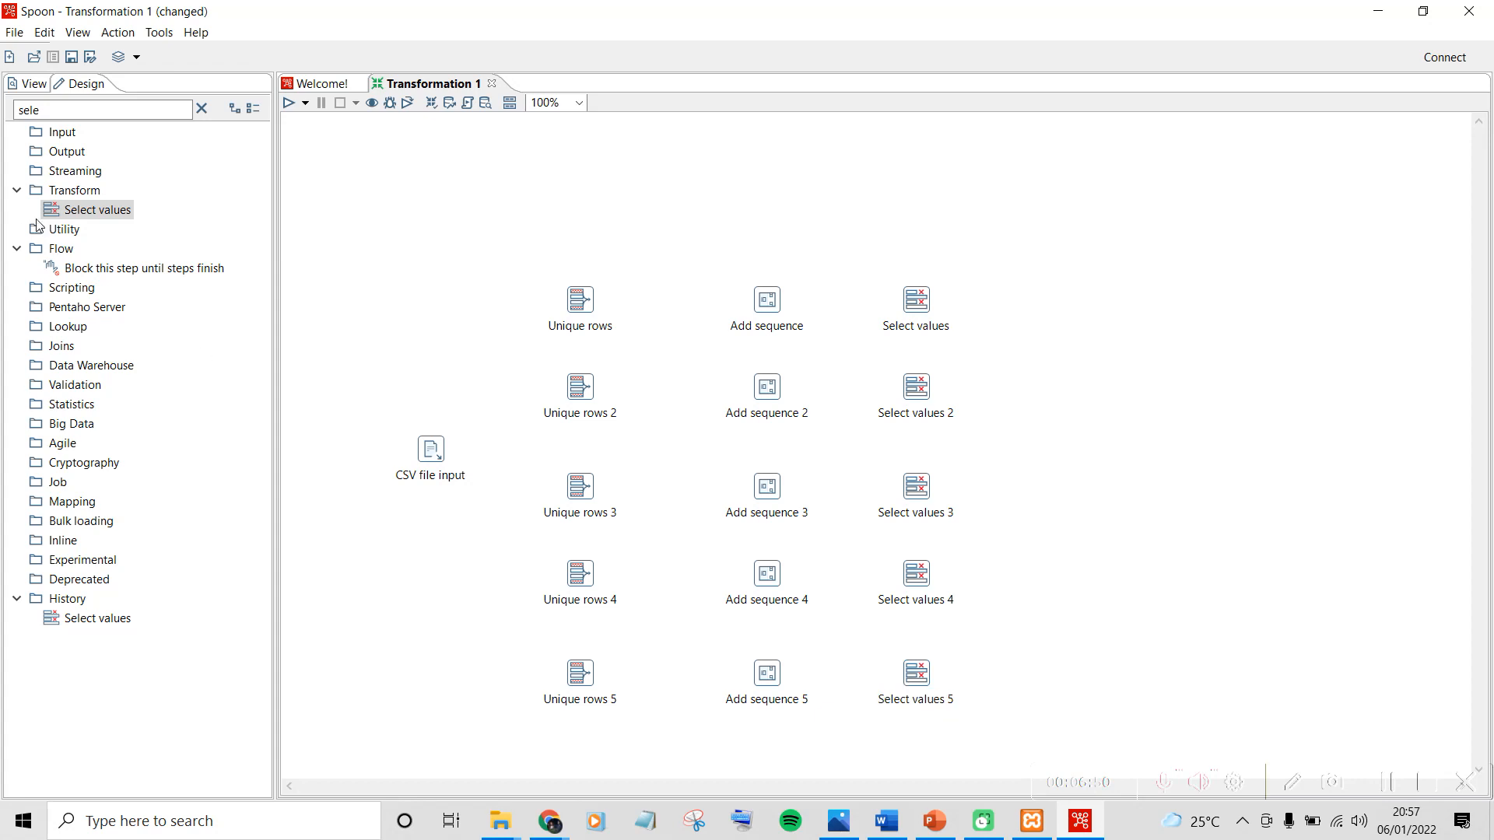
Search the design steps for table and place a Table output step to the right of the first Select values step
click(105, 109)
drag(106, 109, 8, 114)
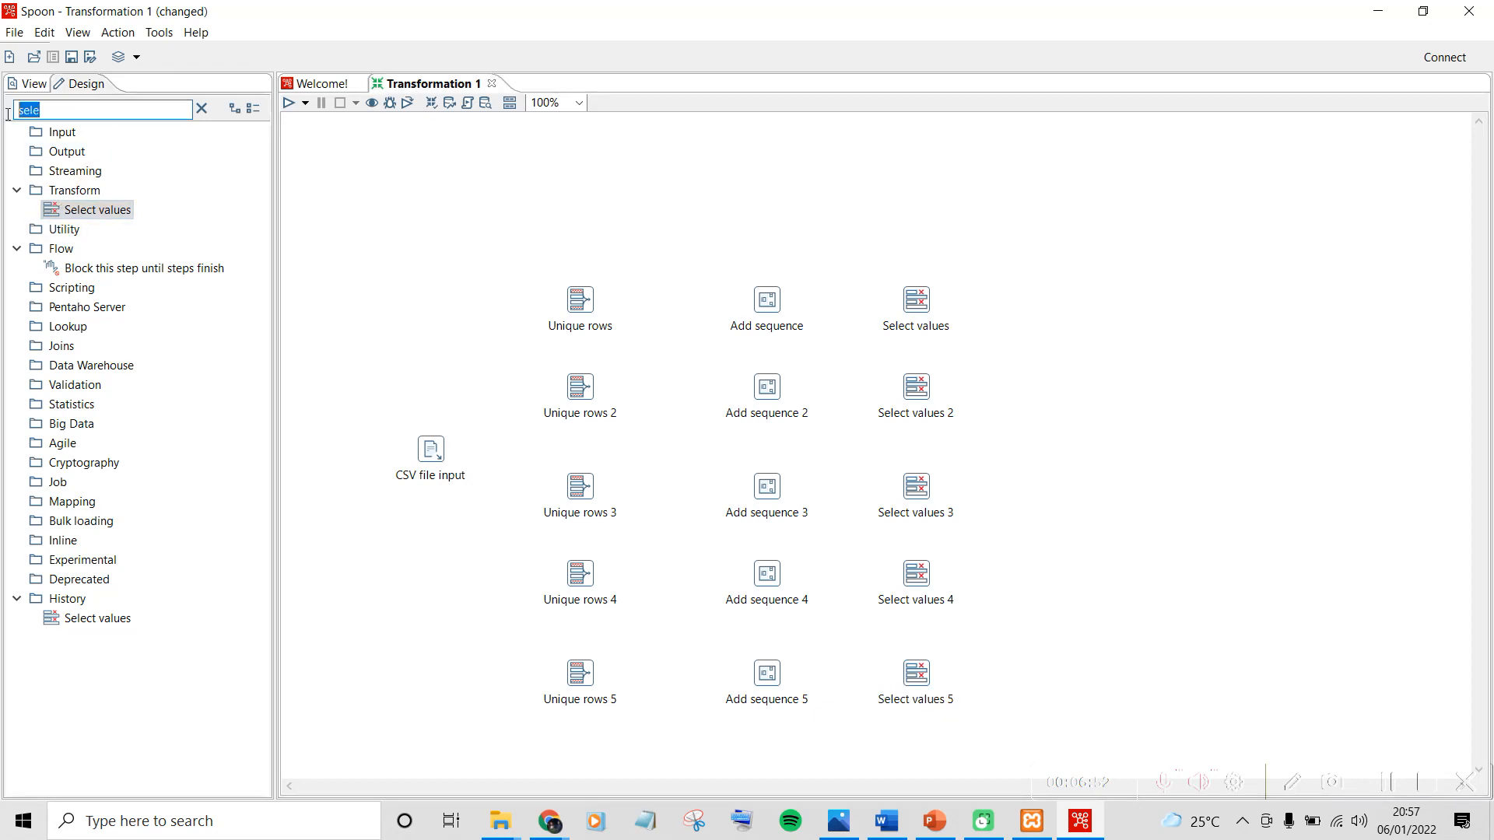
text(t)
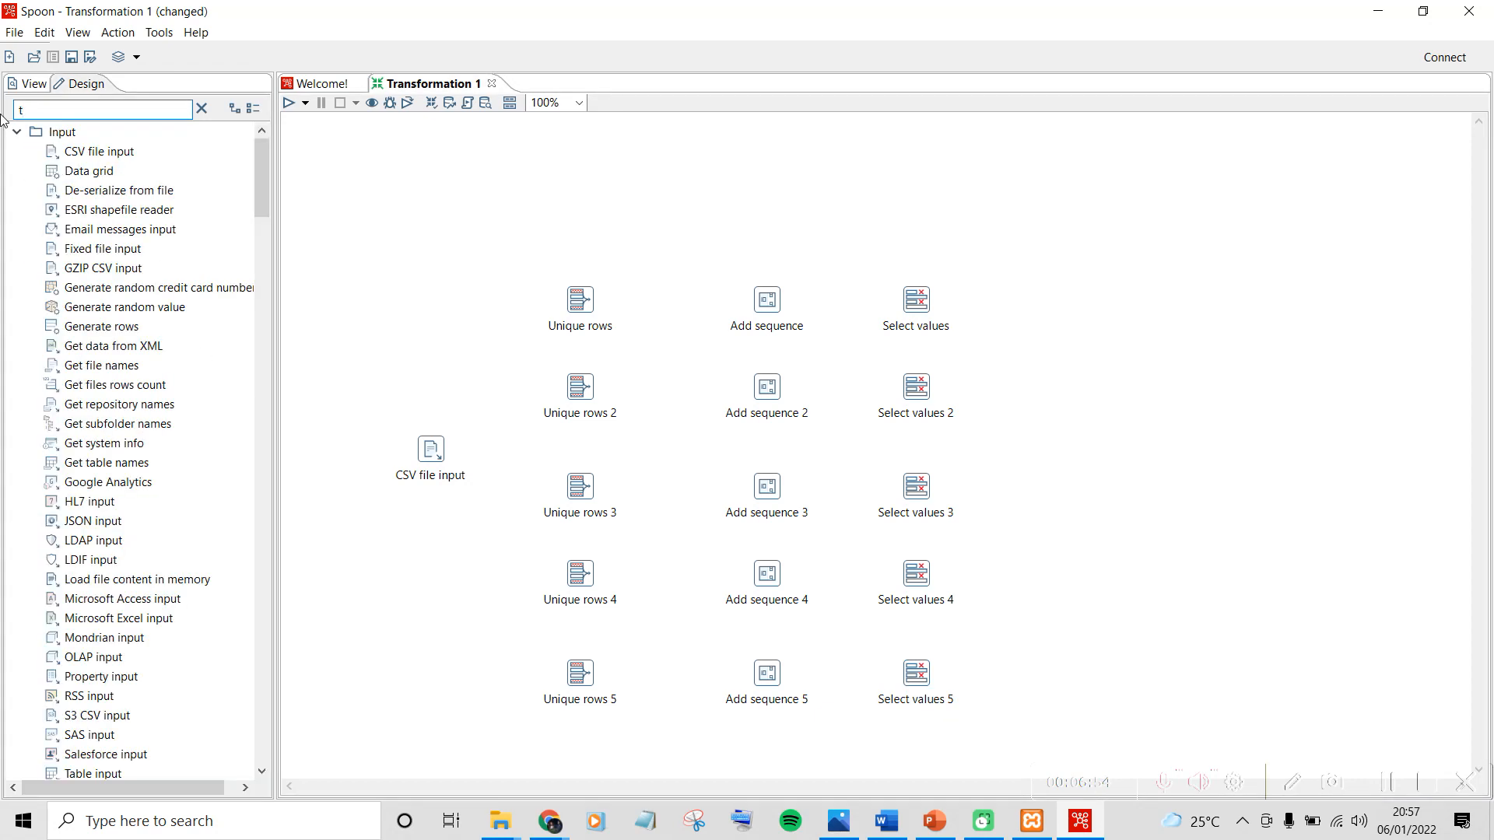
text(able)
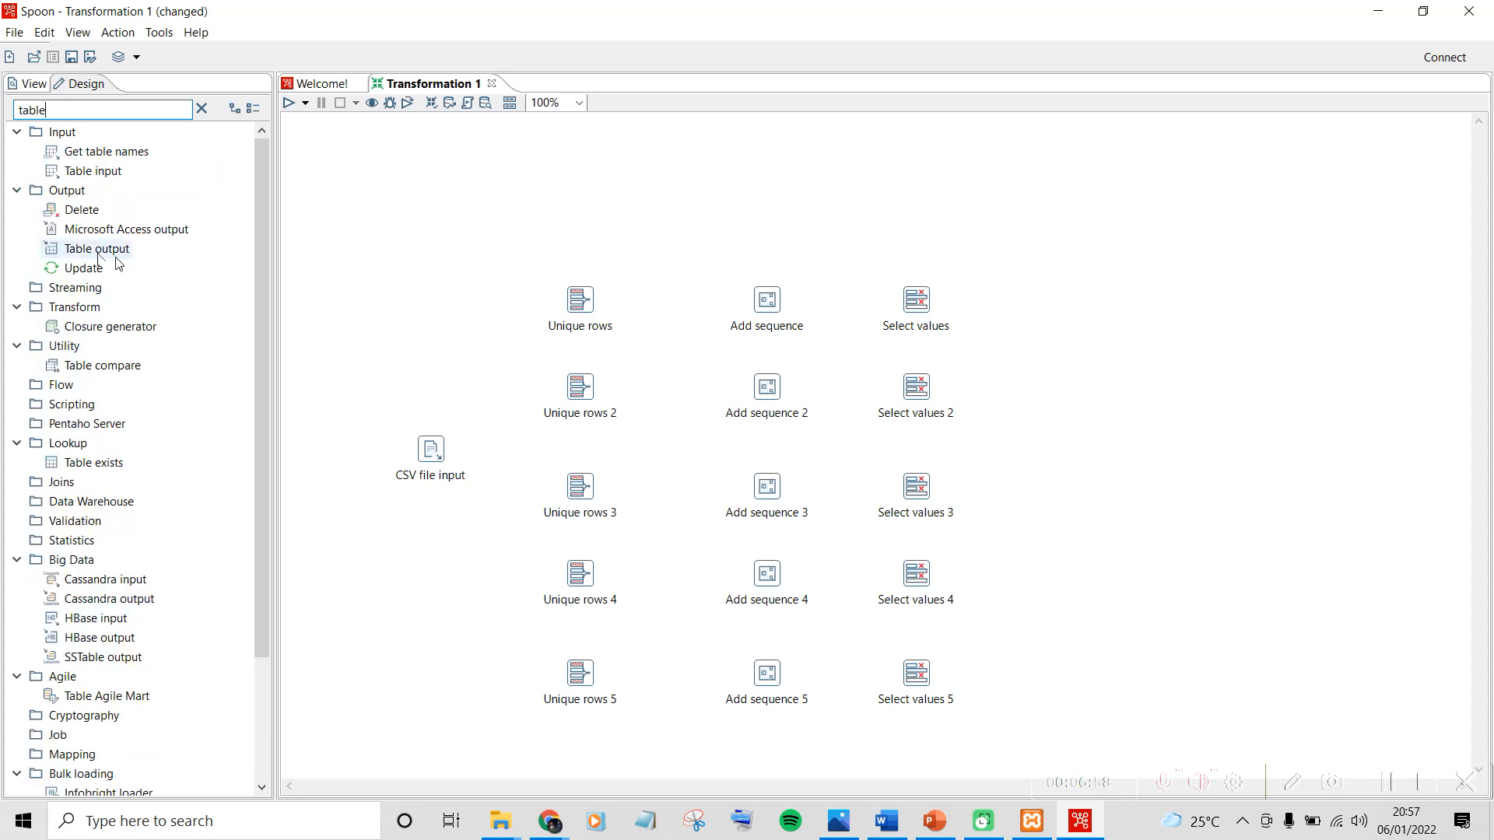
drag(117, 257, 1079, 300)
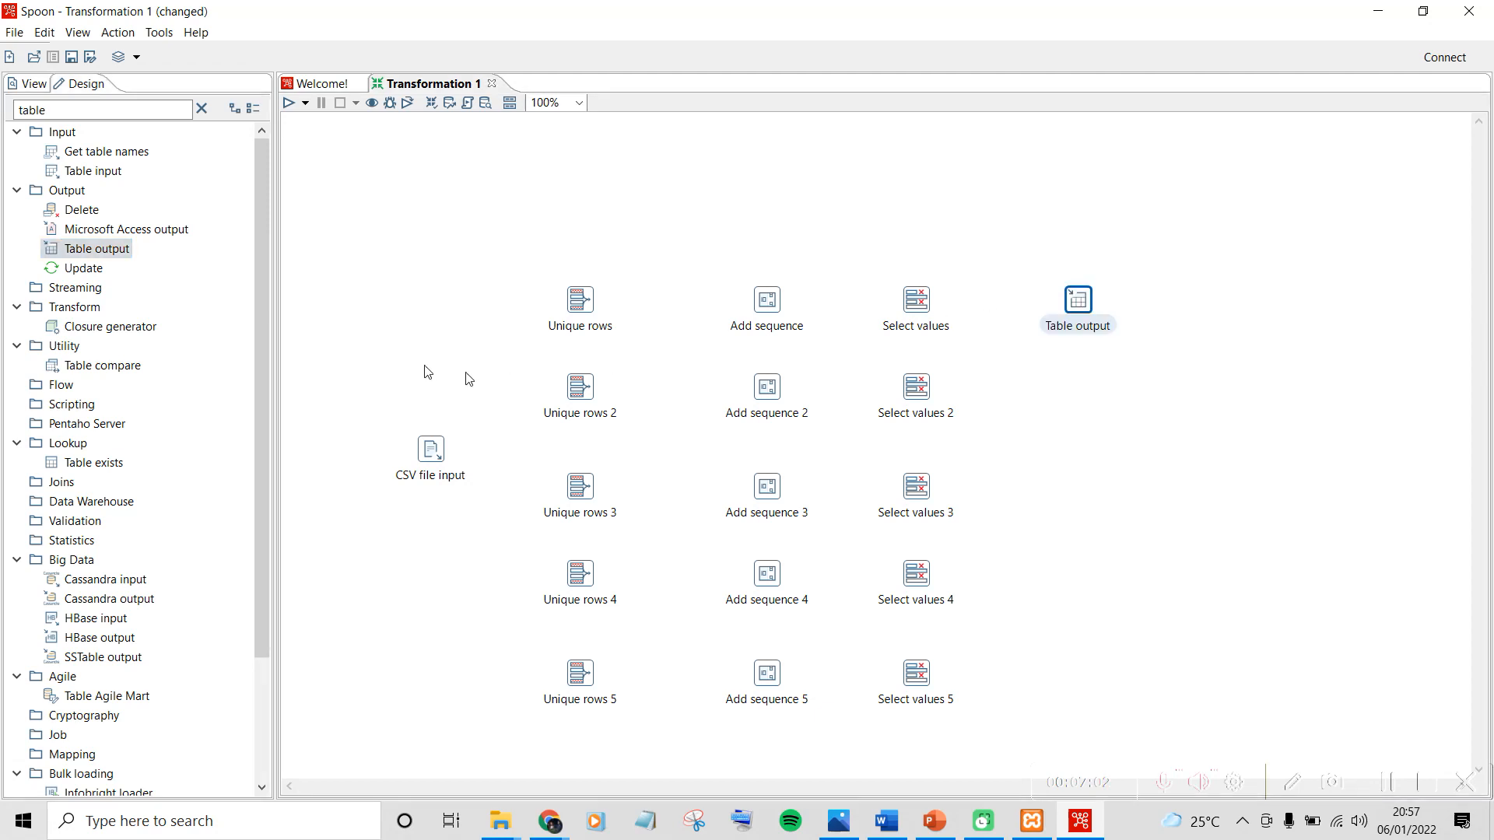
Paste four more Table output steps, aligning each one beside its matching Select values step
key(ctrl+v)
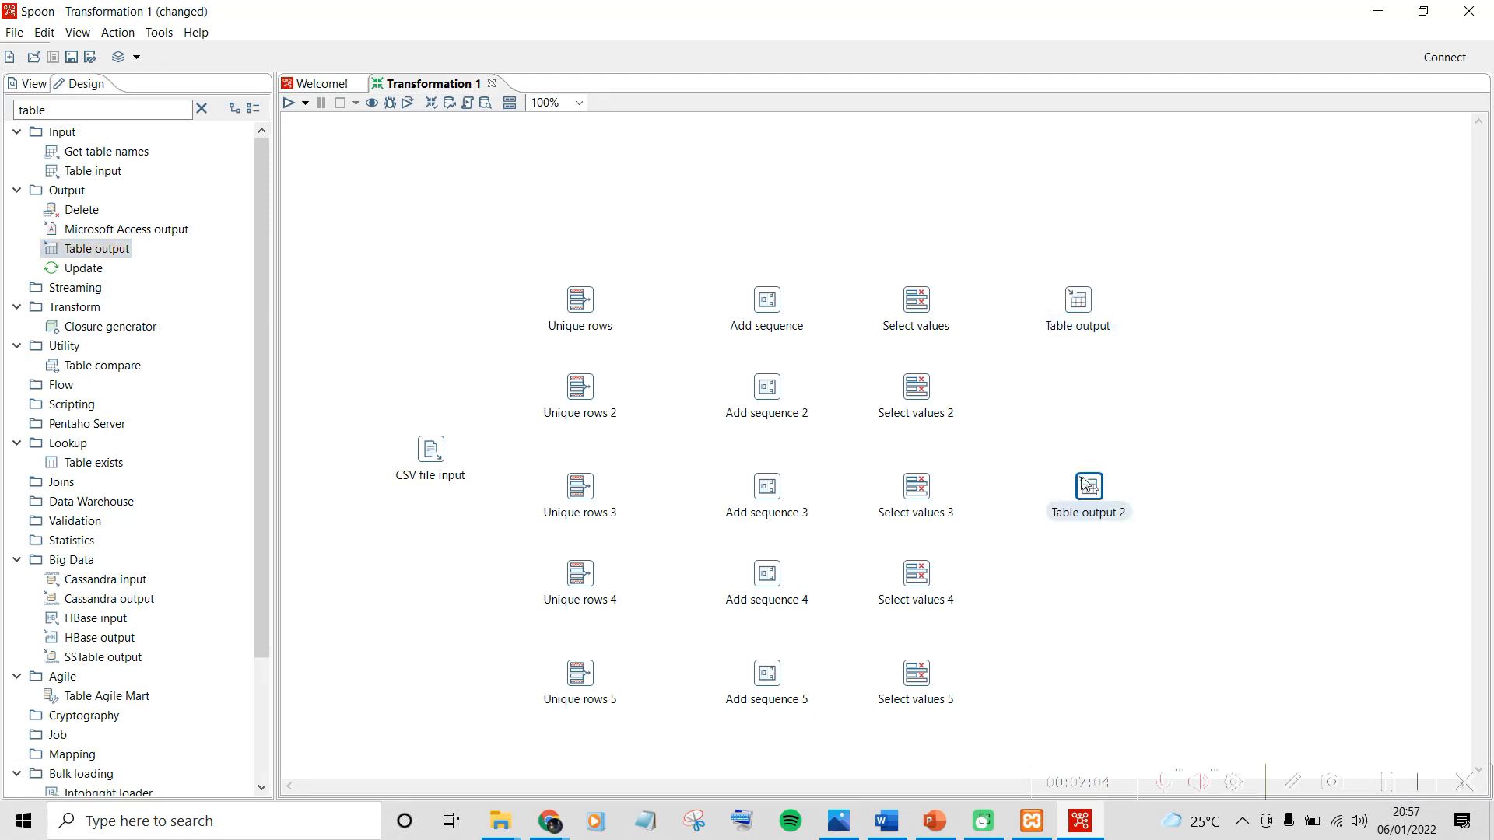
drag(1099, 484, 1087, 395)
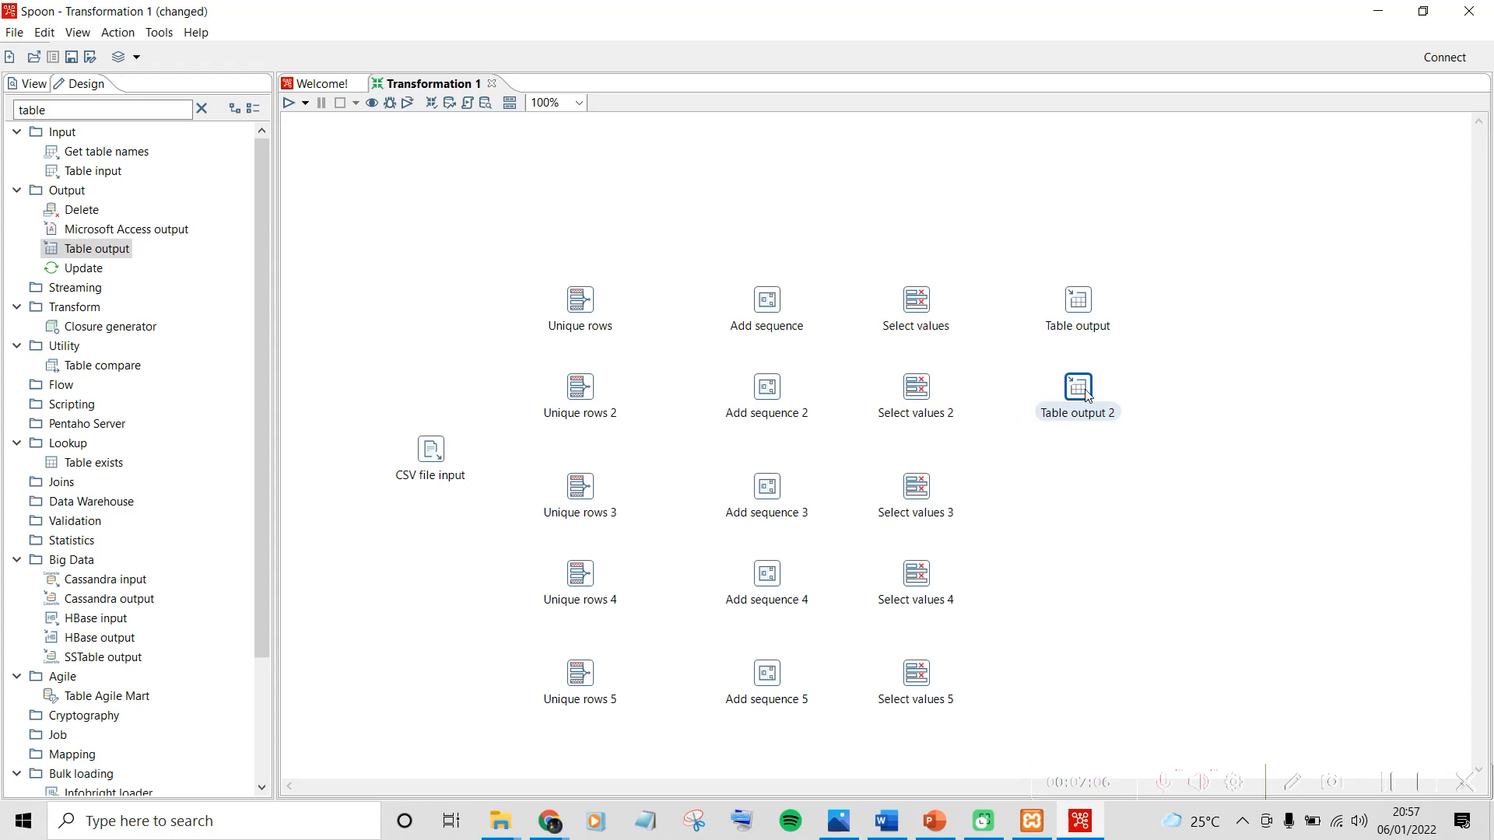
key(ctrl+v)
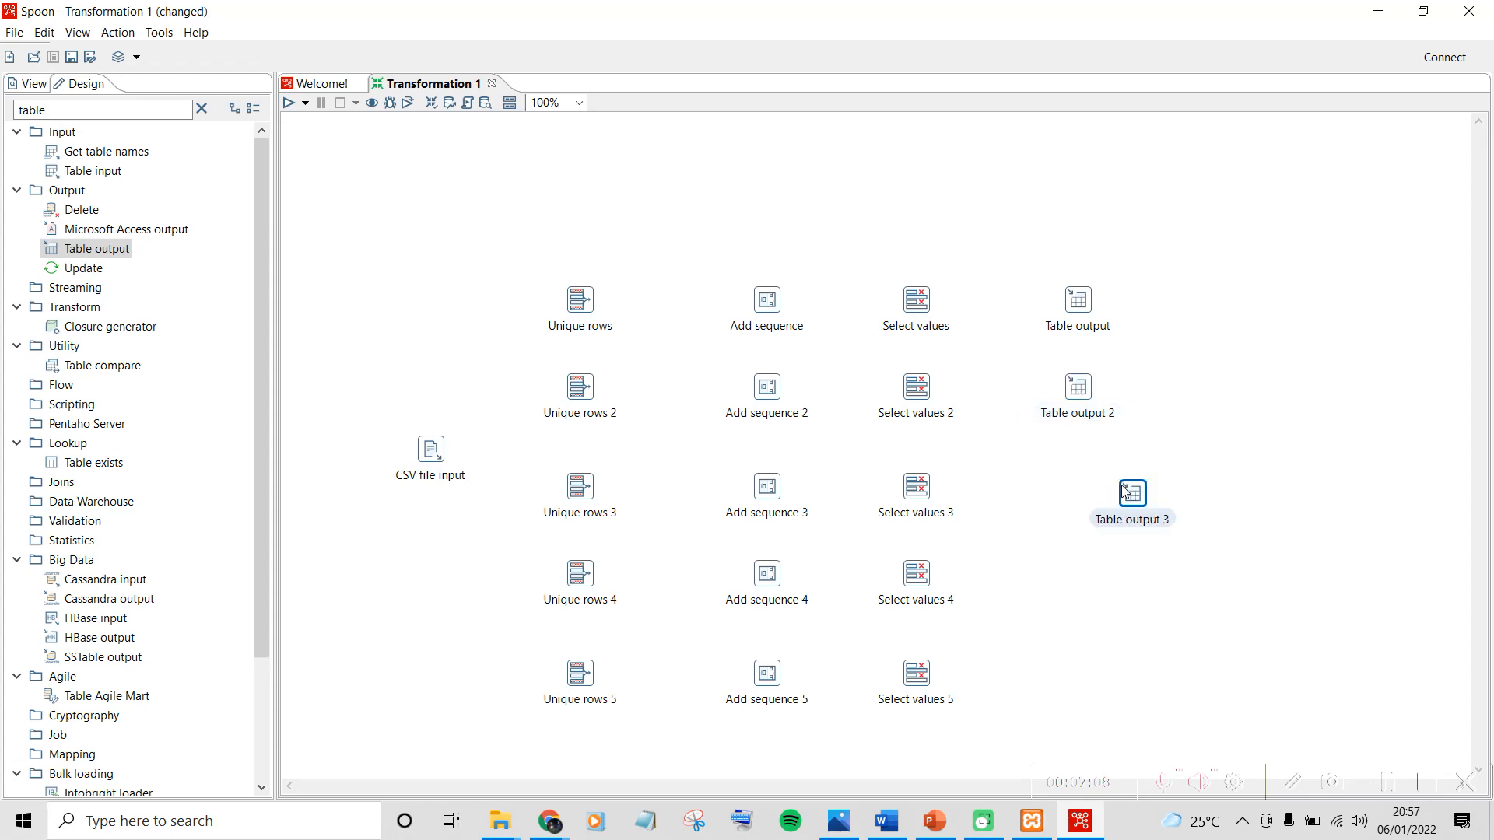
drag(1128, 496, 1082, 491)
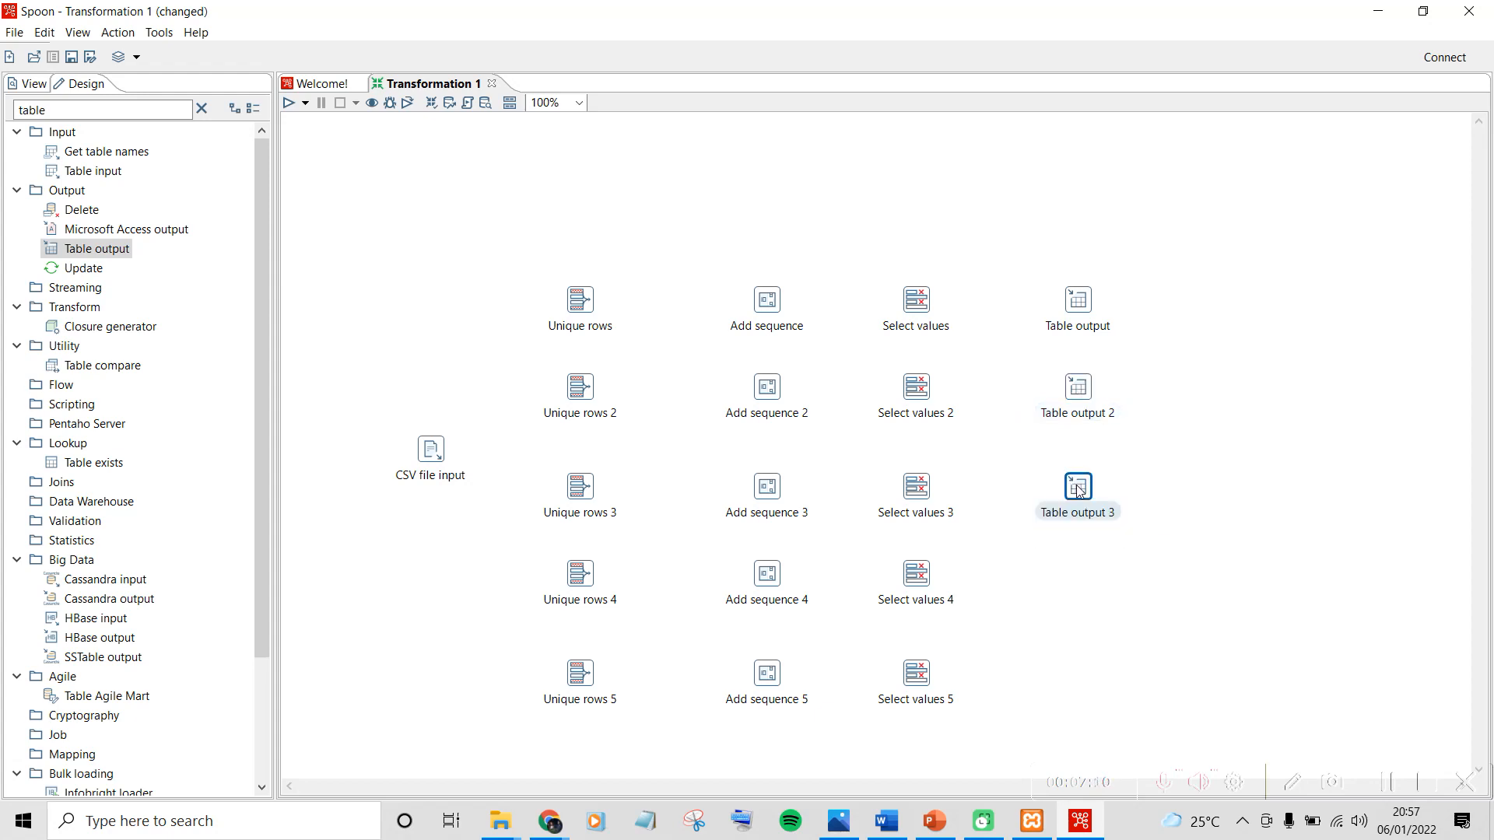
key(ctrl+v)
drag(1167, 588, 1103, 599)
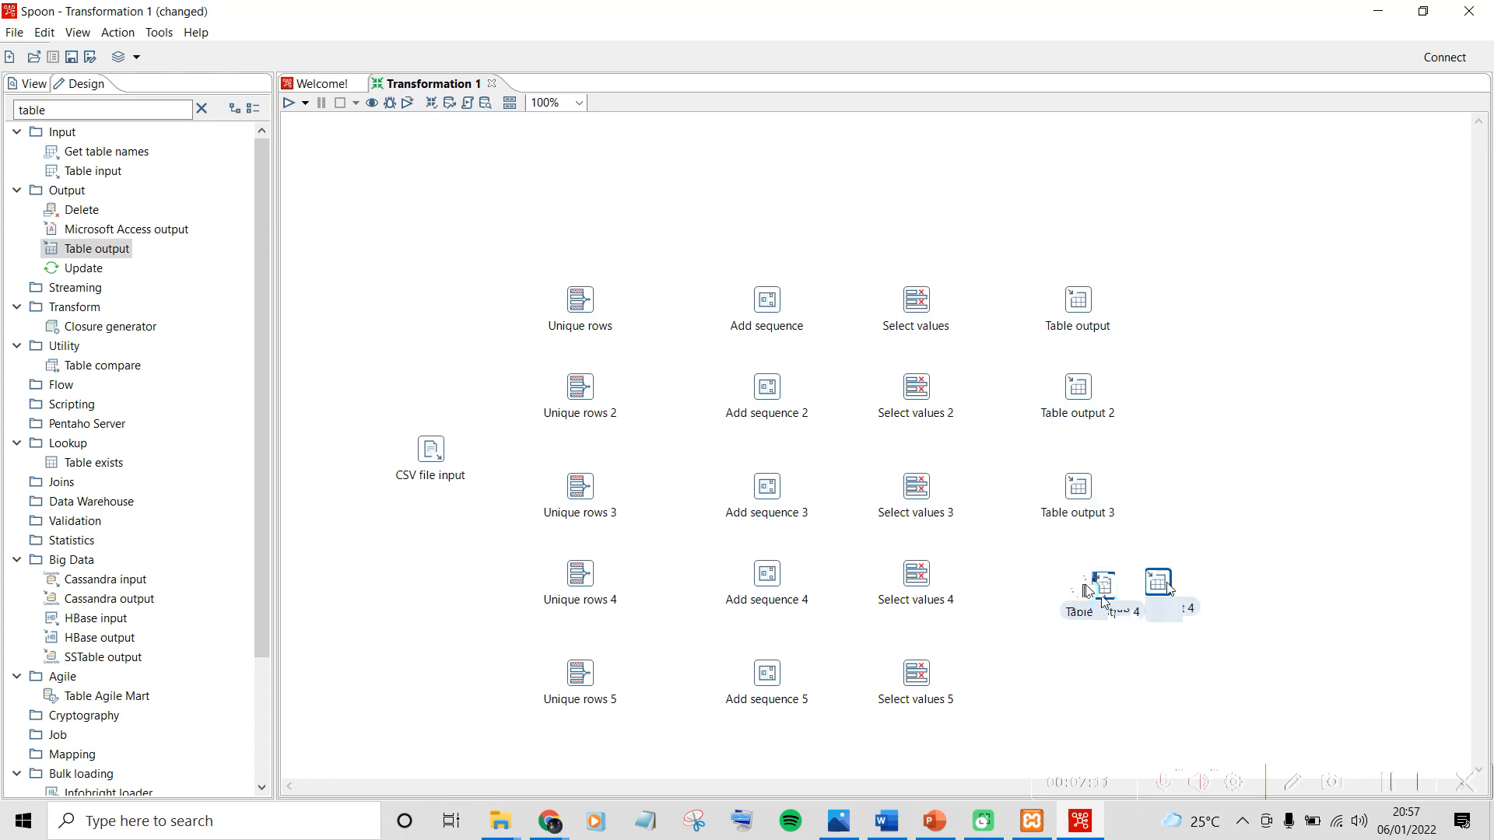
key(ctrl+v)
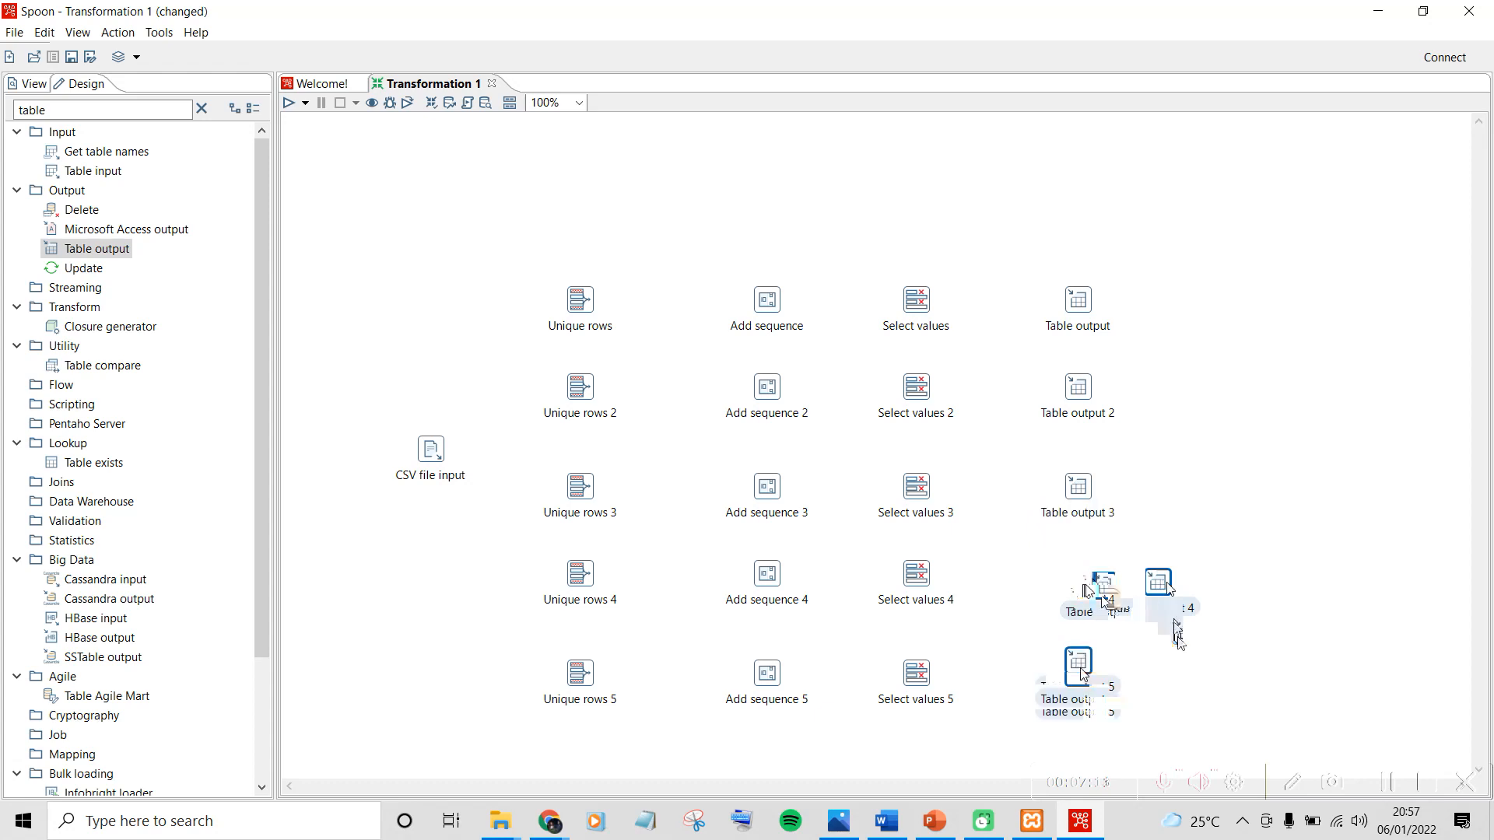
drag(1080, 668, 1086, 680)
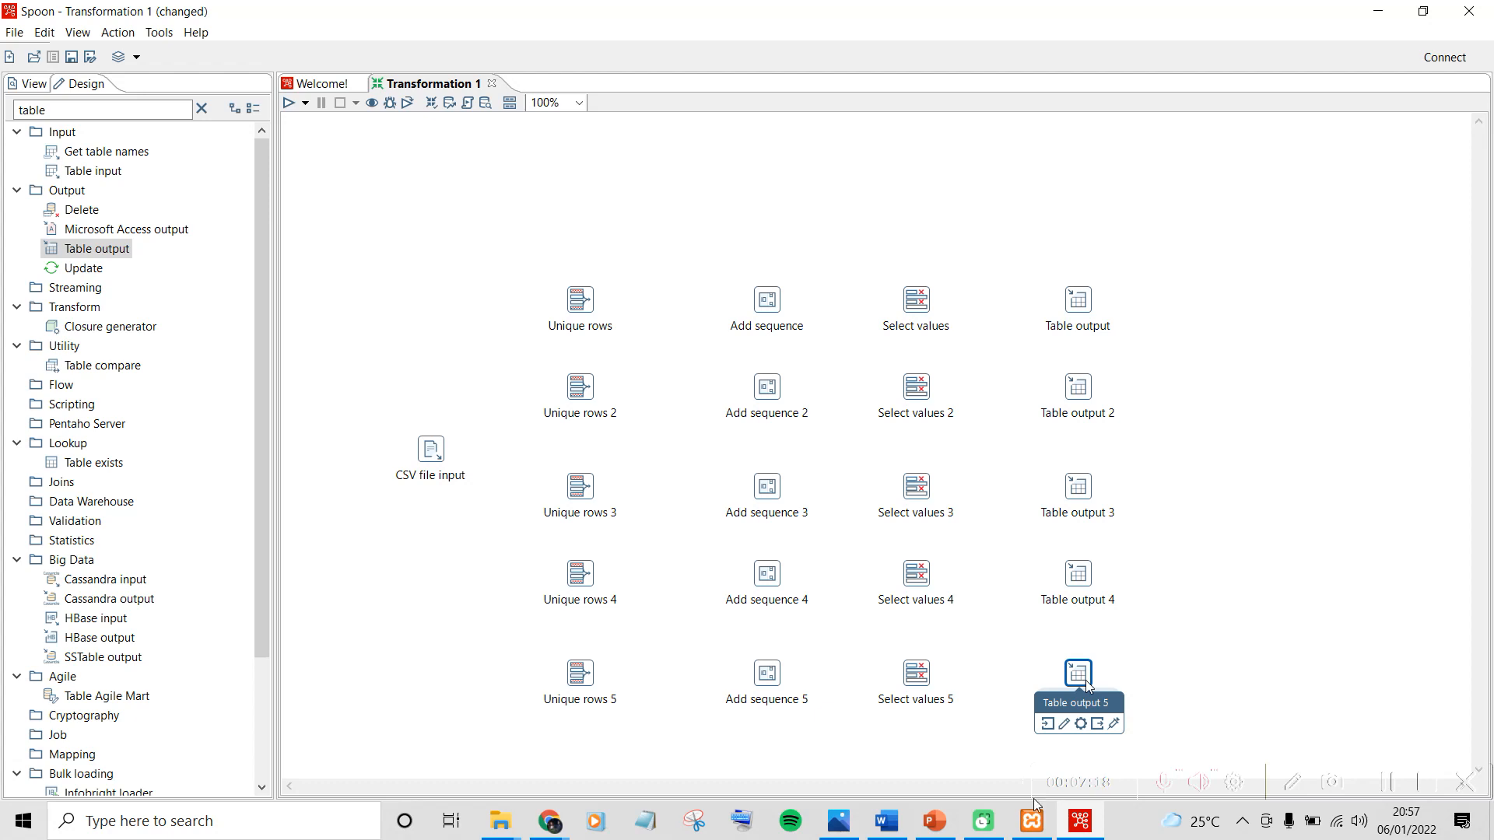
Move CSV file input level with Unique rows 3 and link it through Unique rows, Add sequence and Select values to Table output
drag(424, 477, 417, 498)
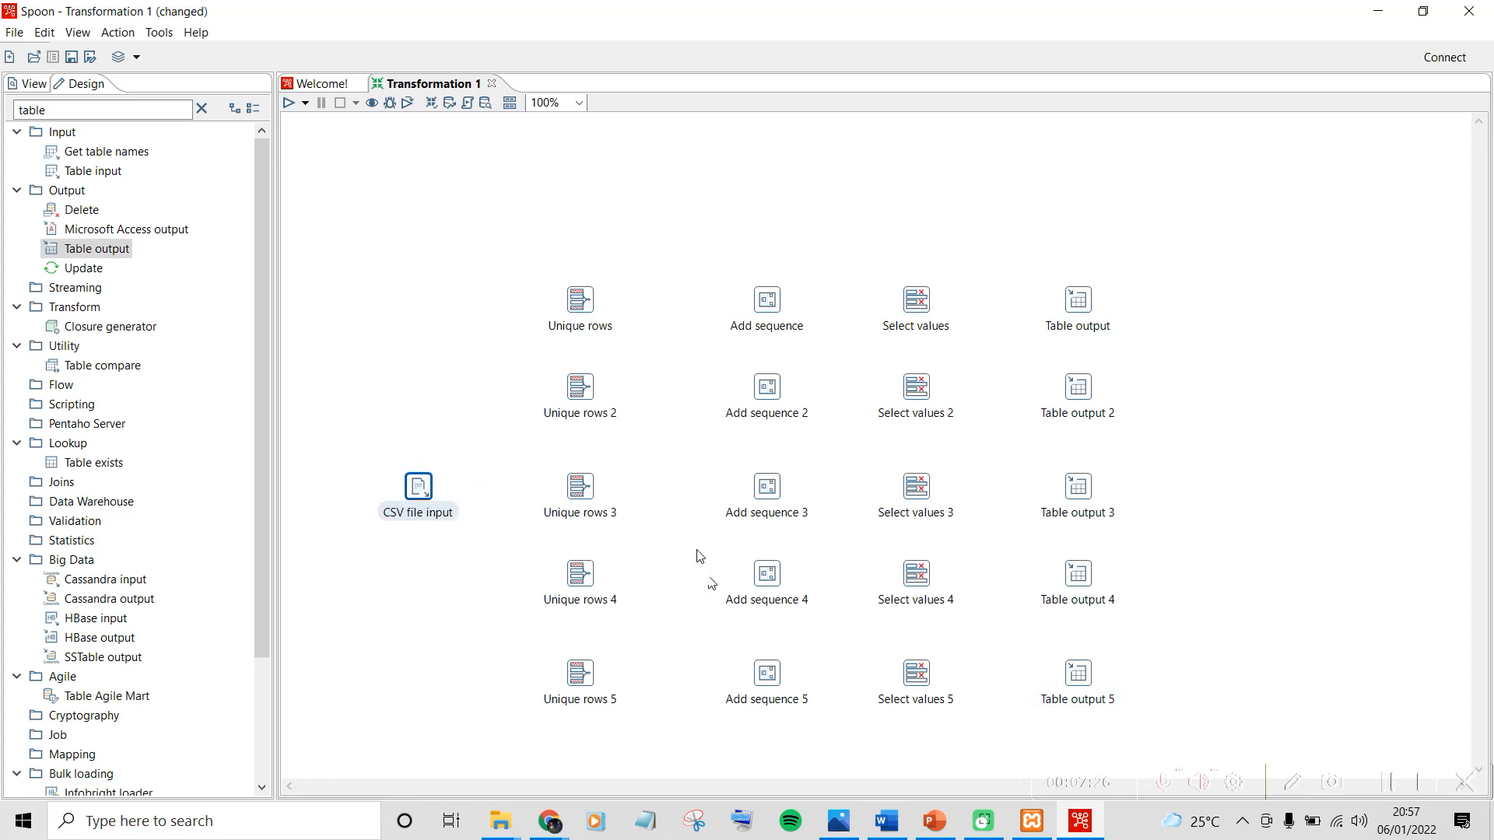
drag(423, 491, 1072, 302)
click(586, 313)
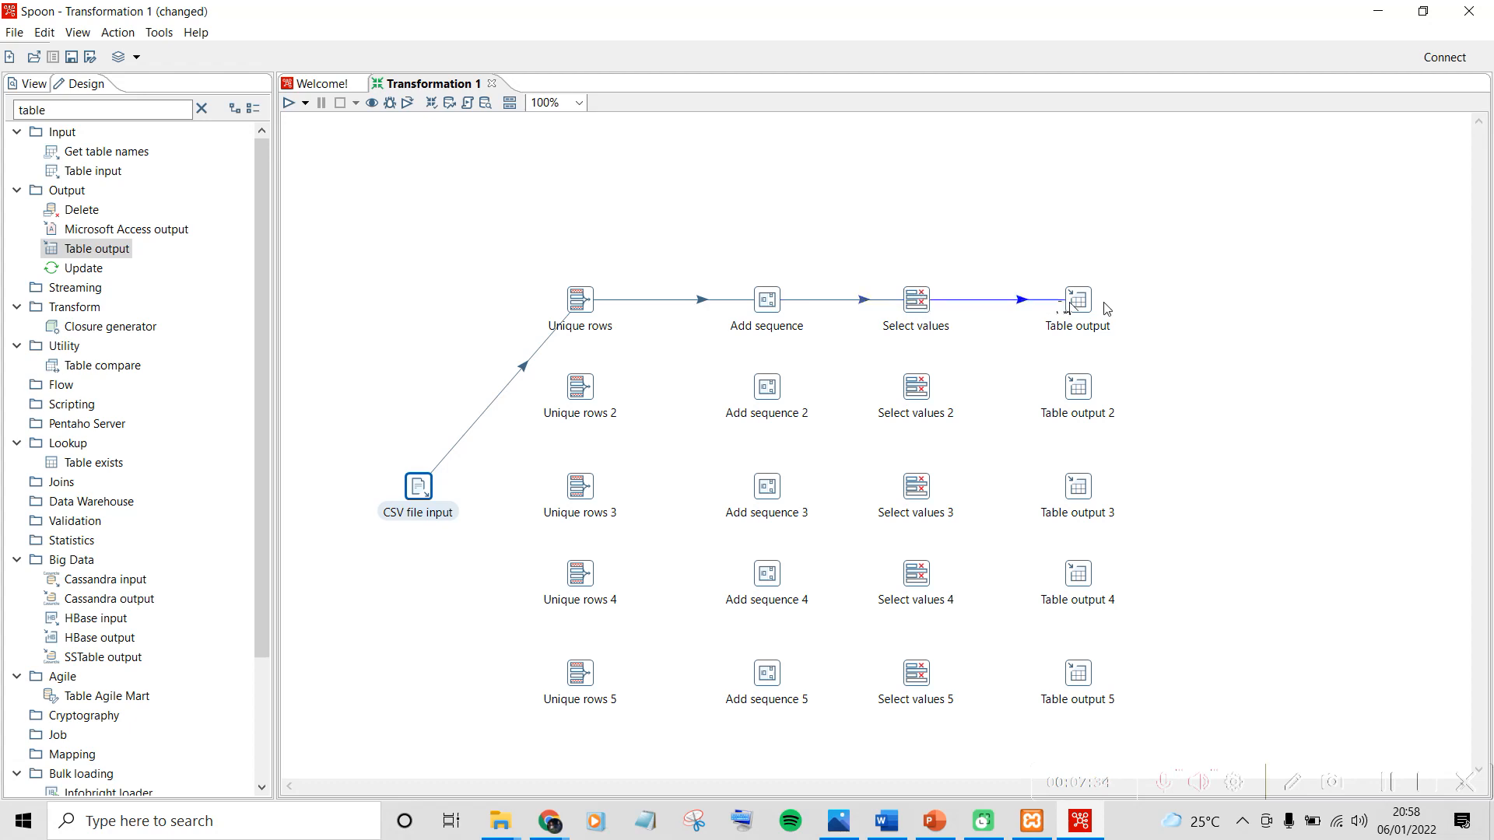
click(1104, 303)
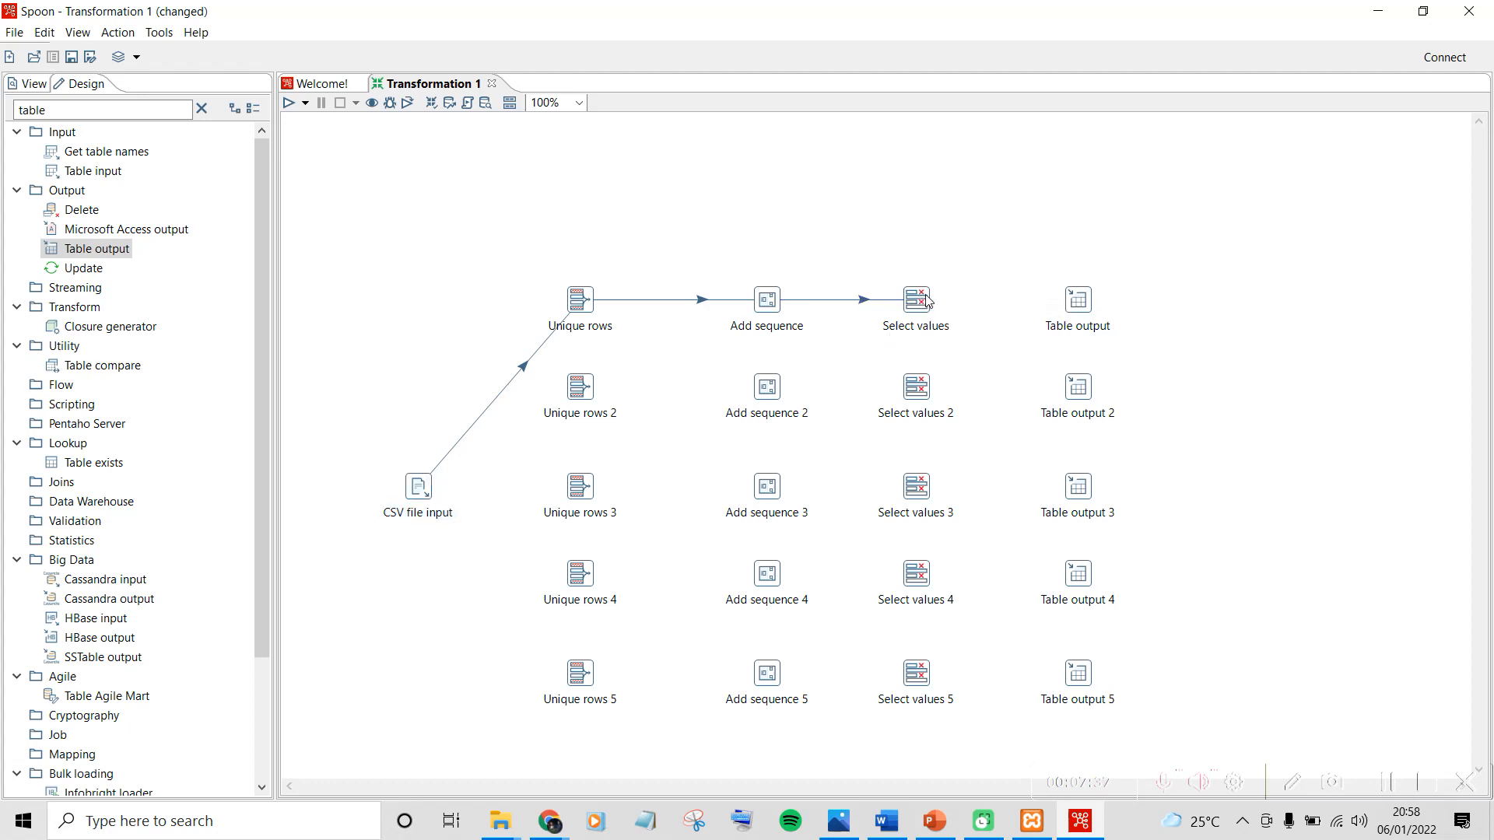
drag(923, 300, 1087, 305)
click(1119, 319)
Link CSV file input through Unique rows 2, Add sequence 2 and Select values 2 to Table output 2, using main output hops
drag(426, 492, 580, 389)
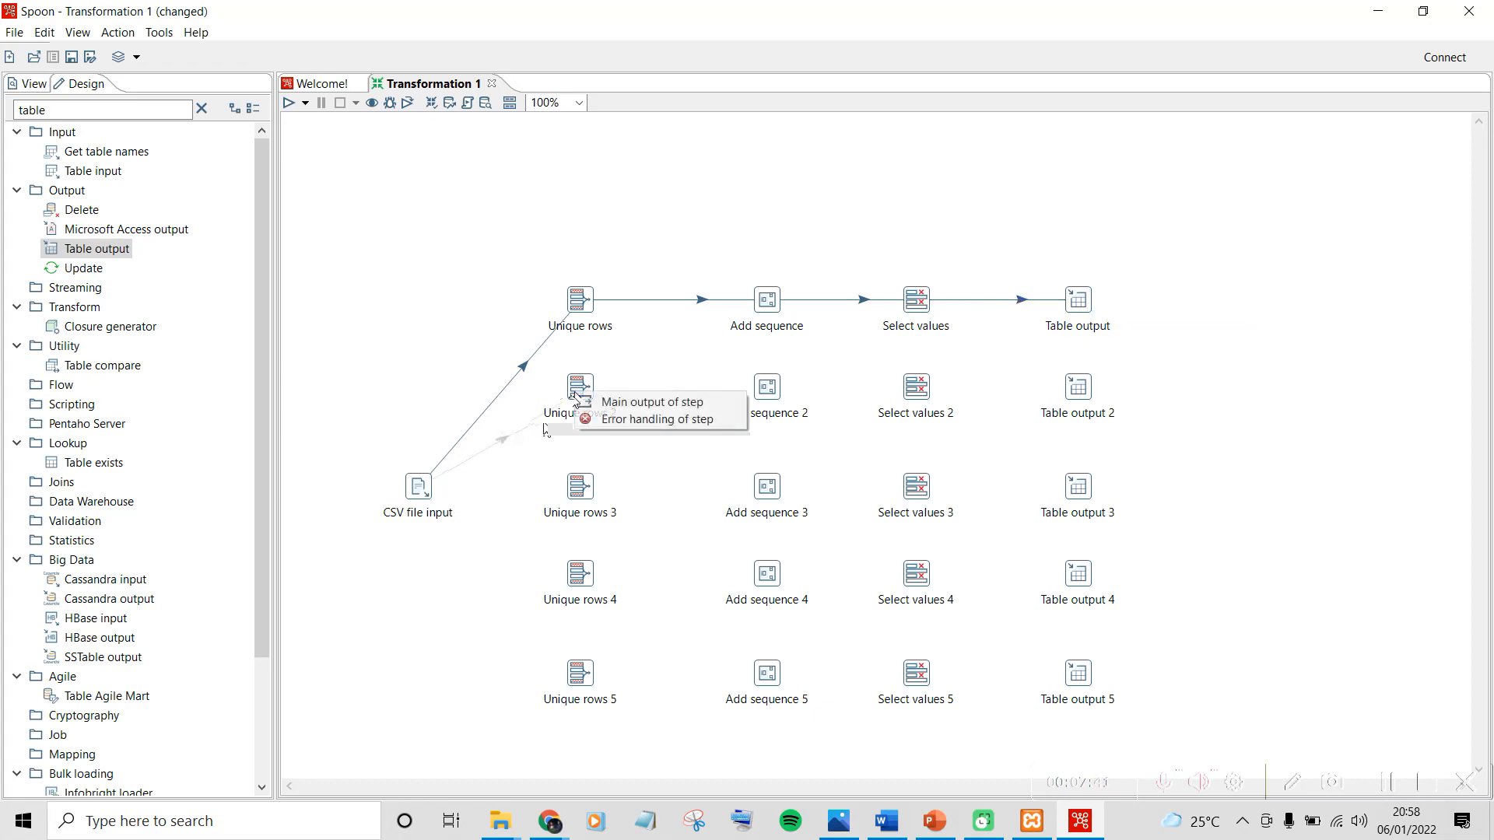
click(614, 397)
click(916, 465)
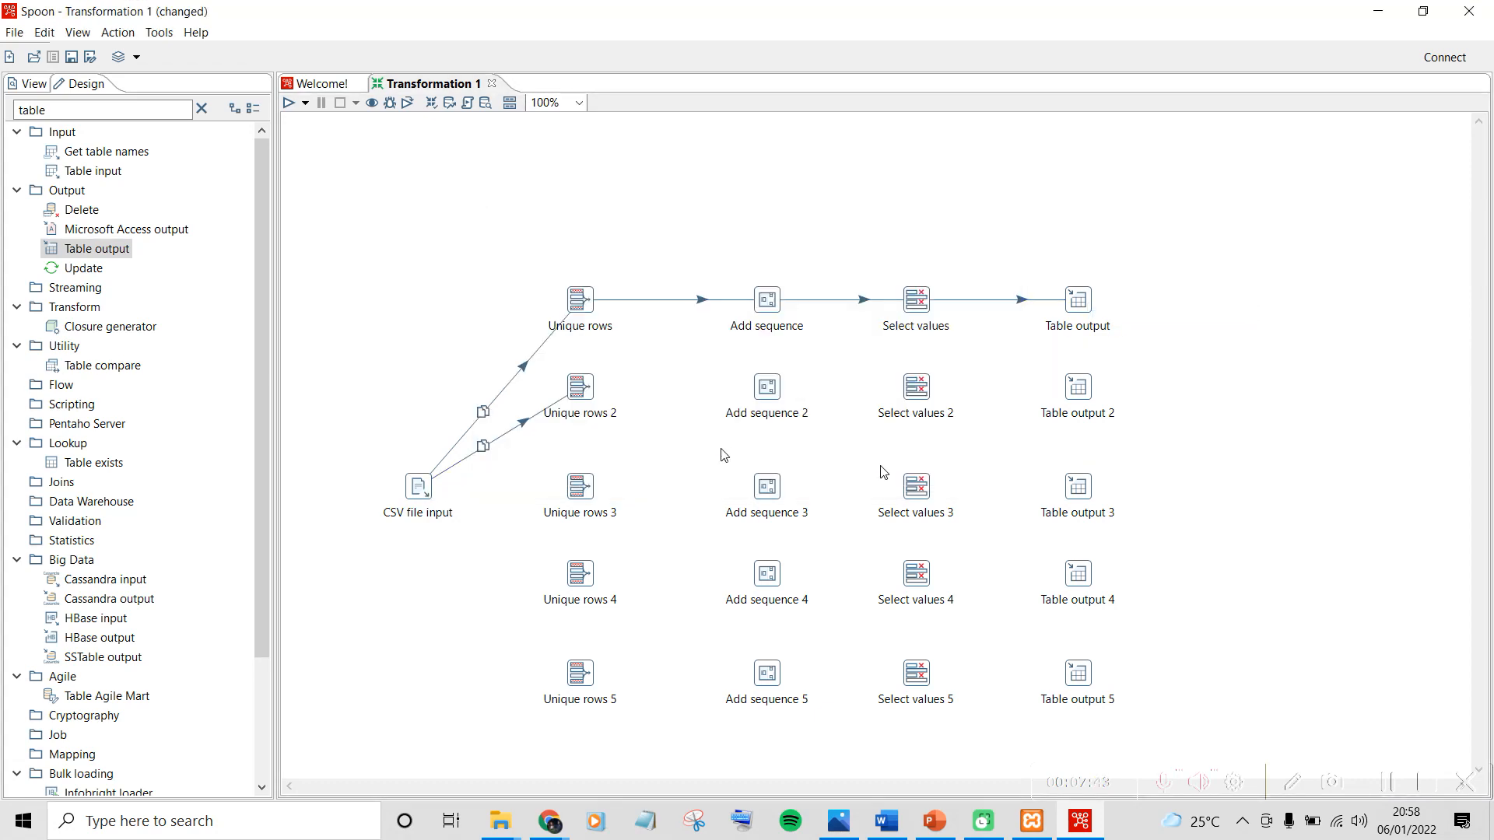
drag(587, 393, 1076, 393)
click(1121, 404)
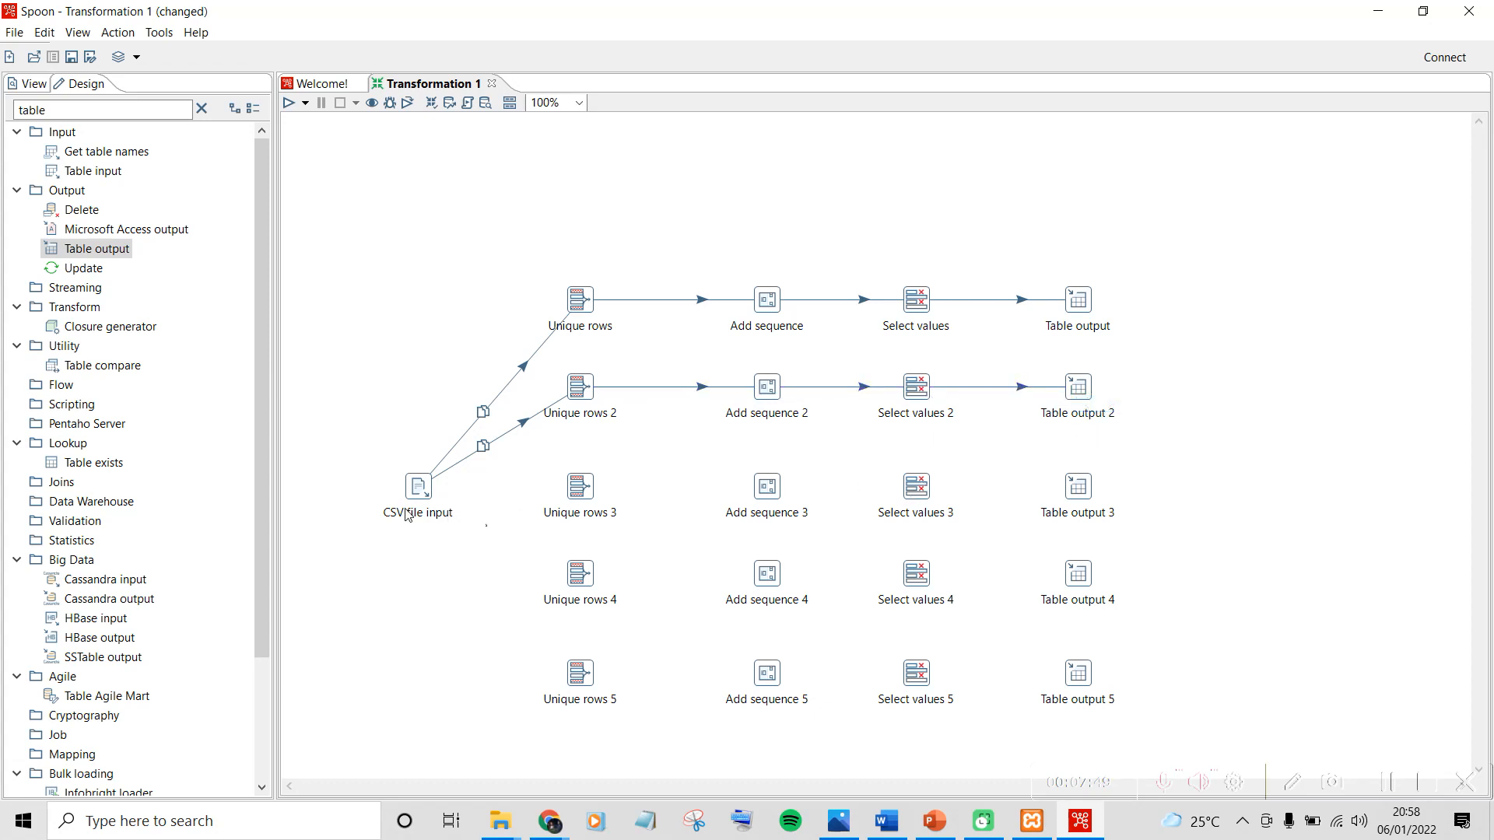
Link CSV file input through Unique rows 3, Add sequence 3 and Select values 3 to Table output 3, using main output hops
drag(428, 492, 926, 486)
click(605, 499)
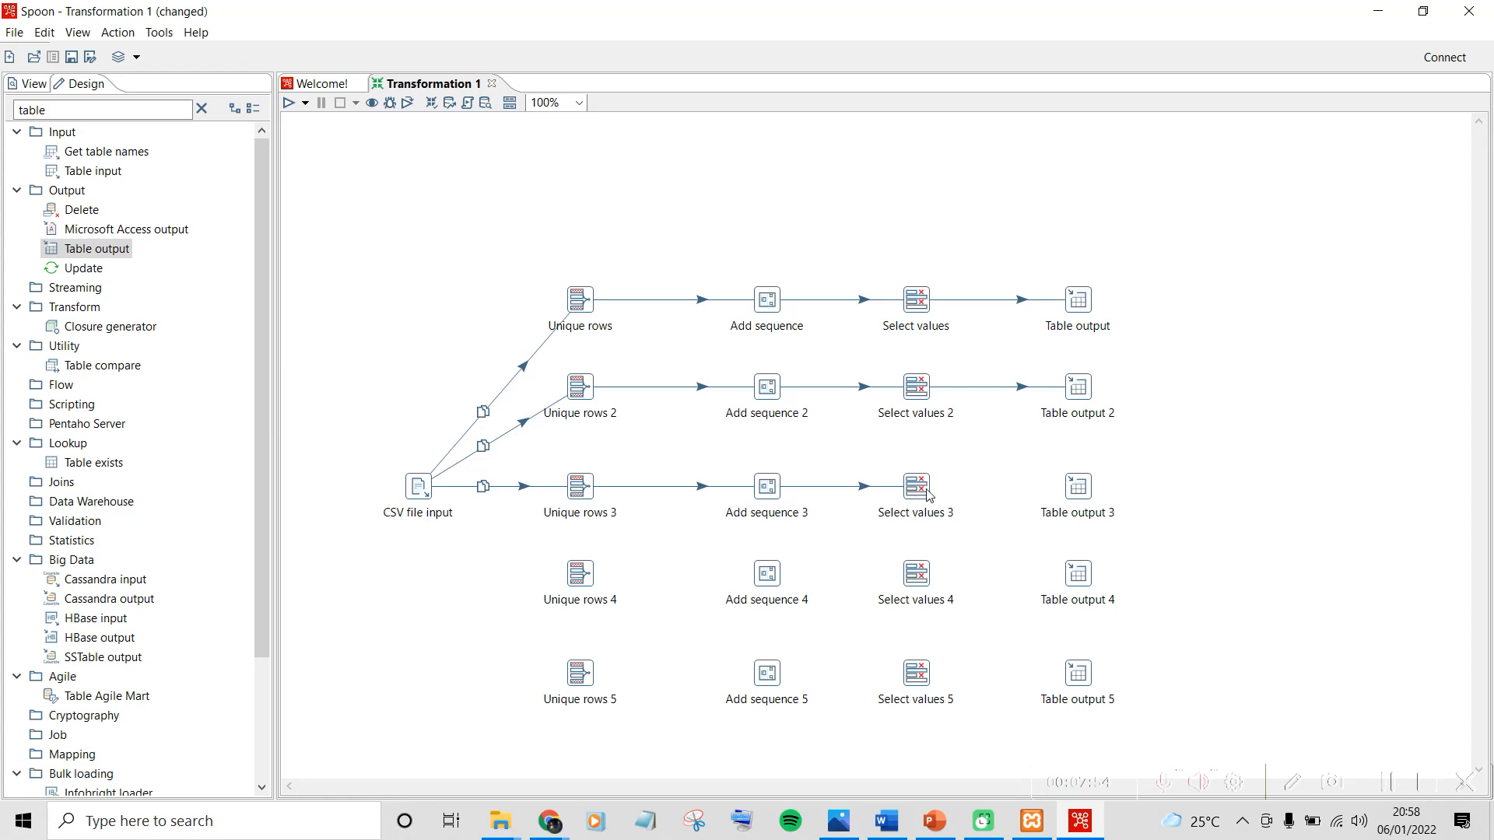
drag(921, 498, 1080, 488)
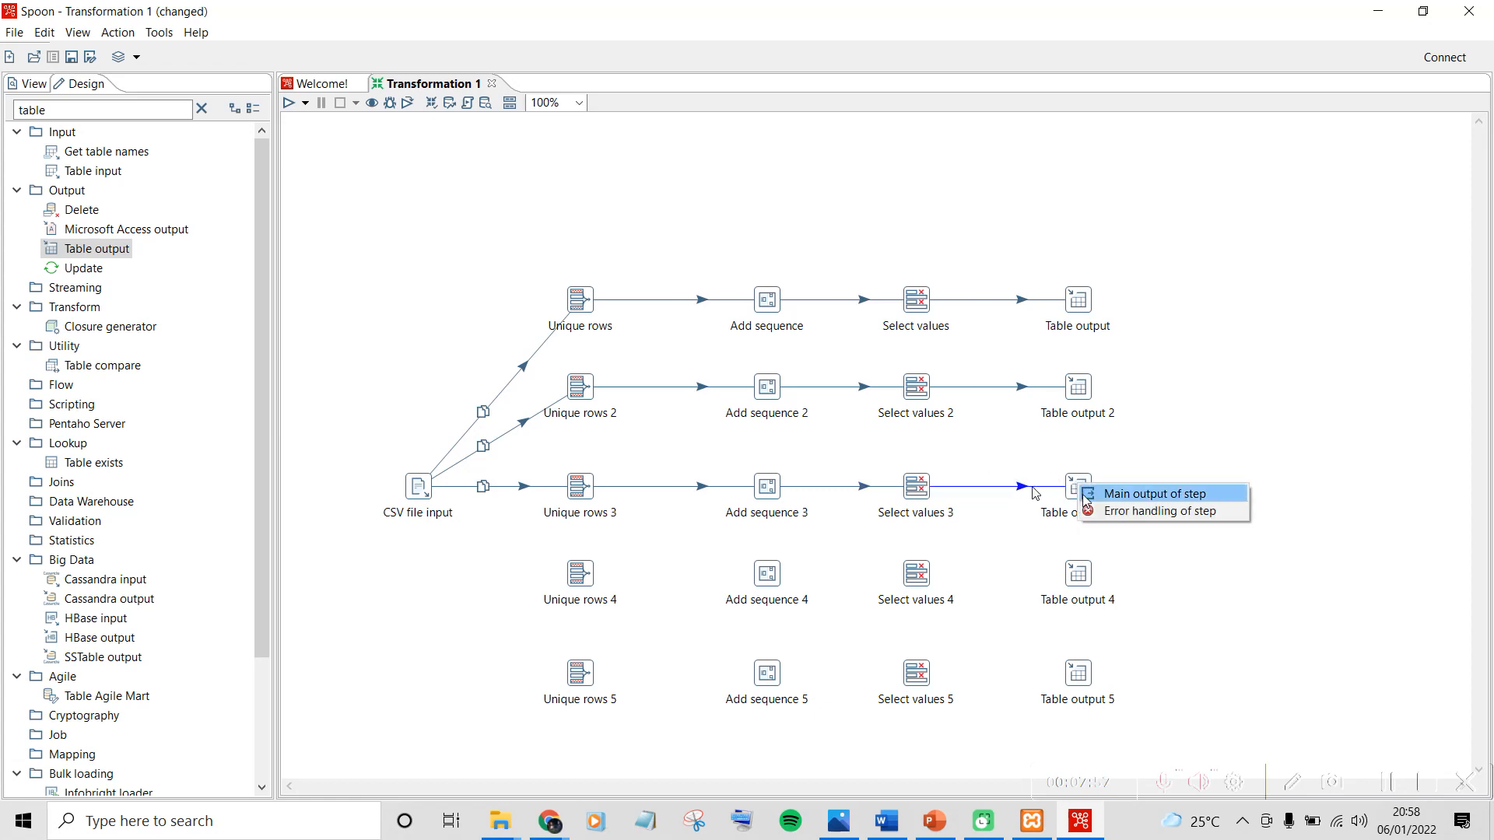
click(1105, 493)
Link CSV file input through the fourth and fifth rows of steps to Table output 4 and Table output 5, using main output hops
drag(418, 492, 1076, 577)
click(614, 585)
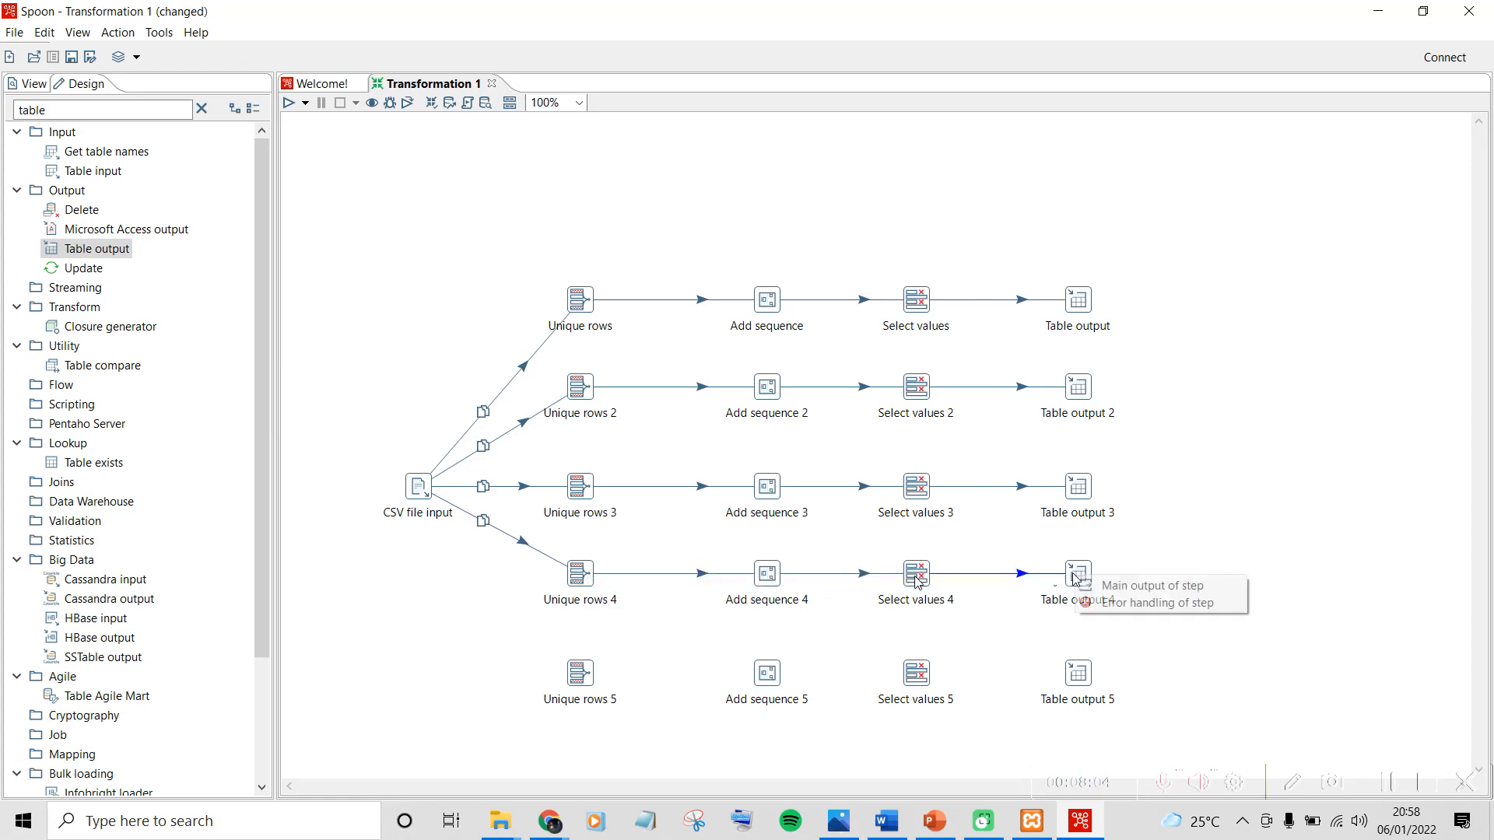
click(1086, 585)
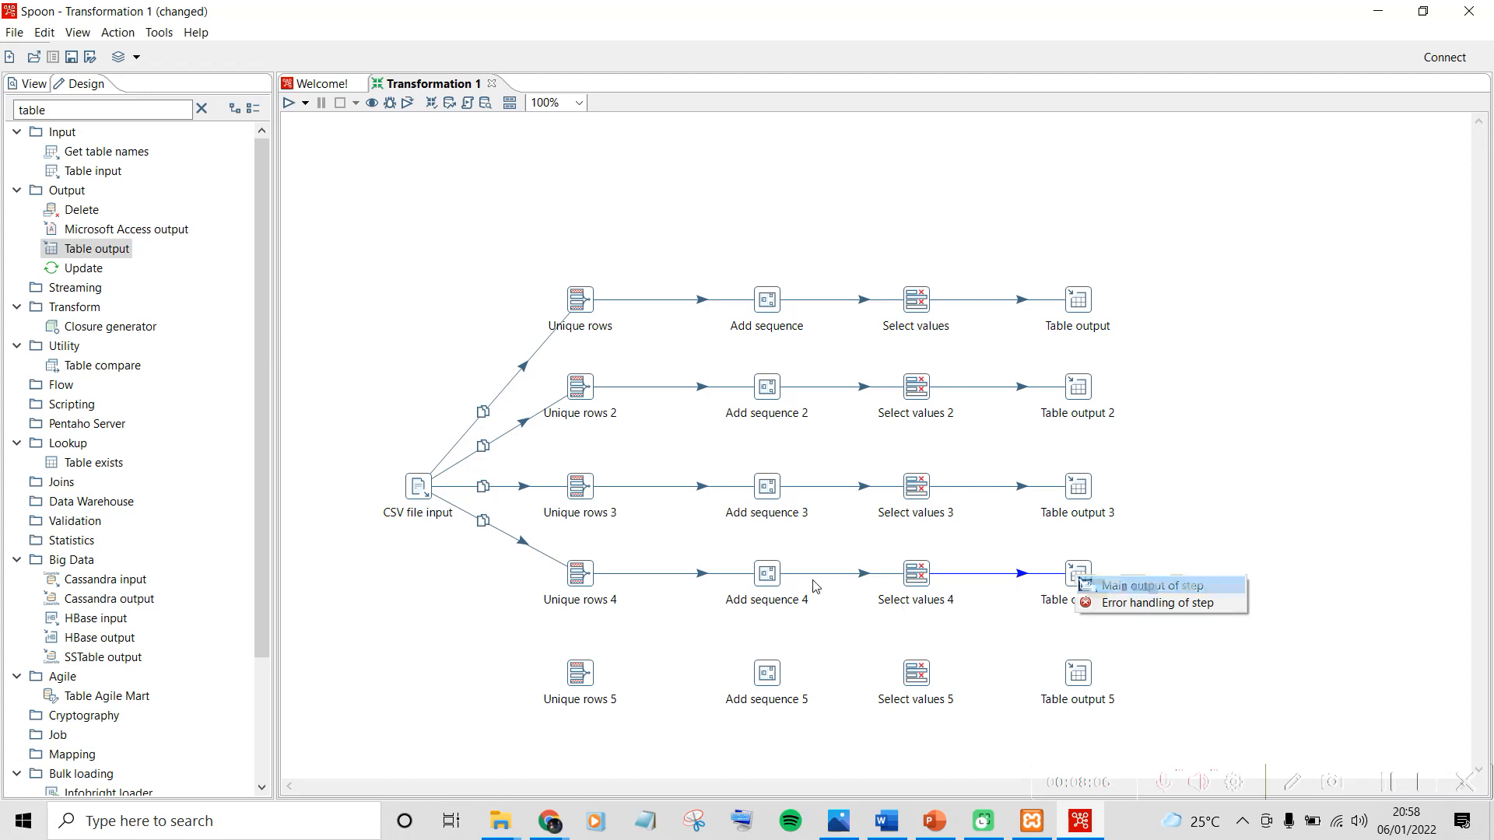
mouse_move(420, 489)
mouse_down()
mouse_move(578, 670)
mouse_move(1101, 678)
mouse_up()
click(589, 682)
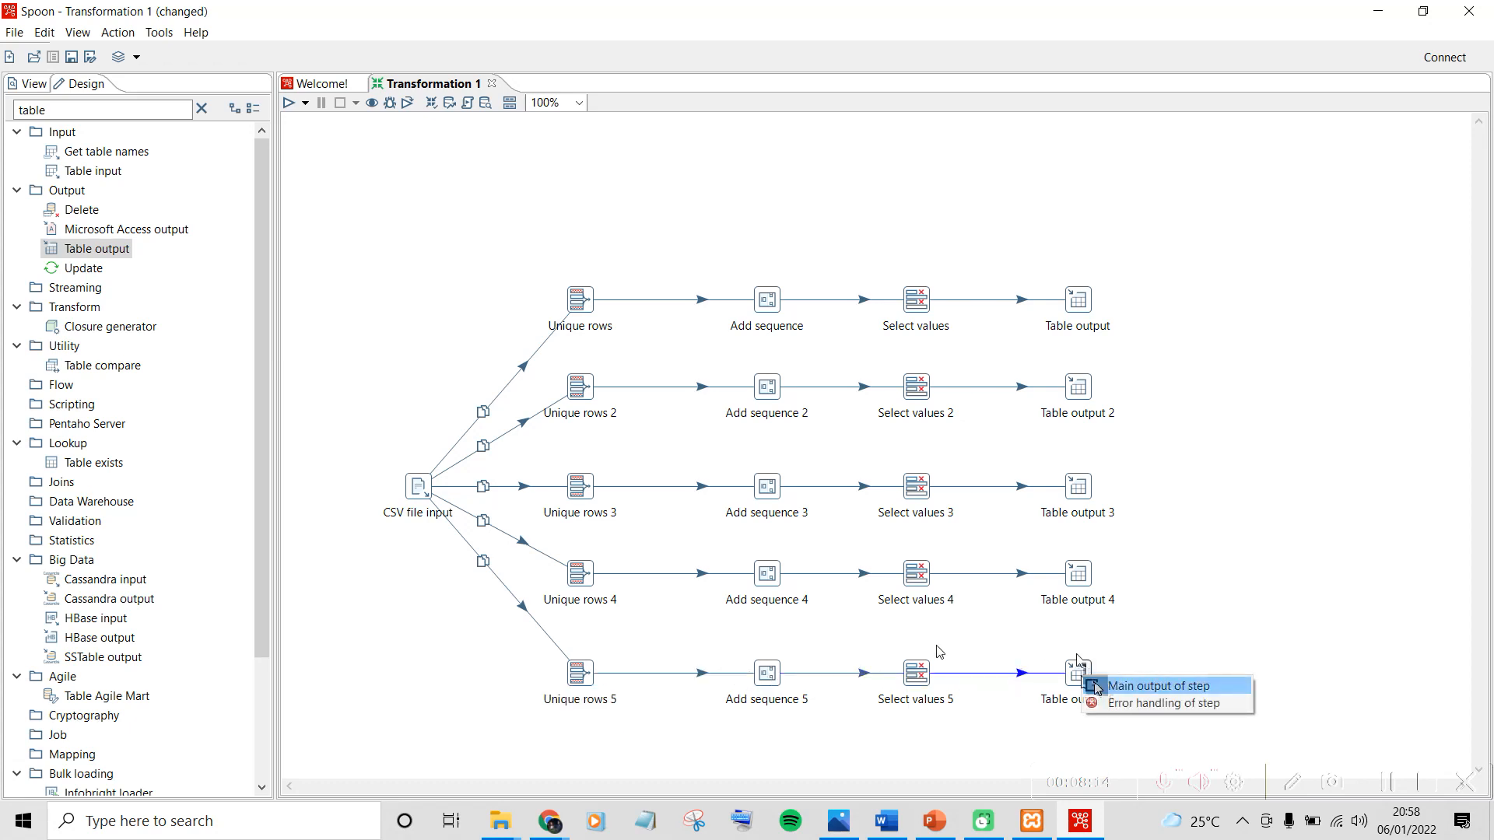
click(1101, 688)
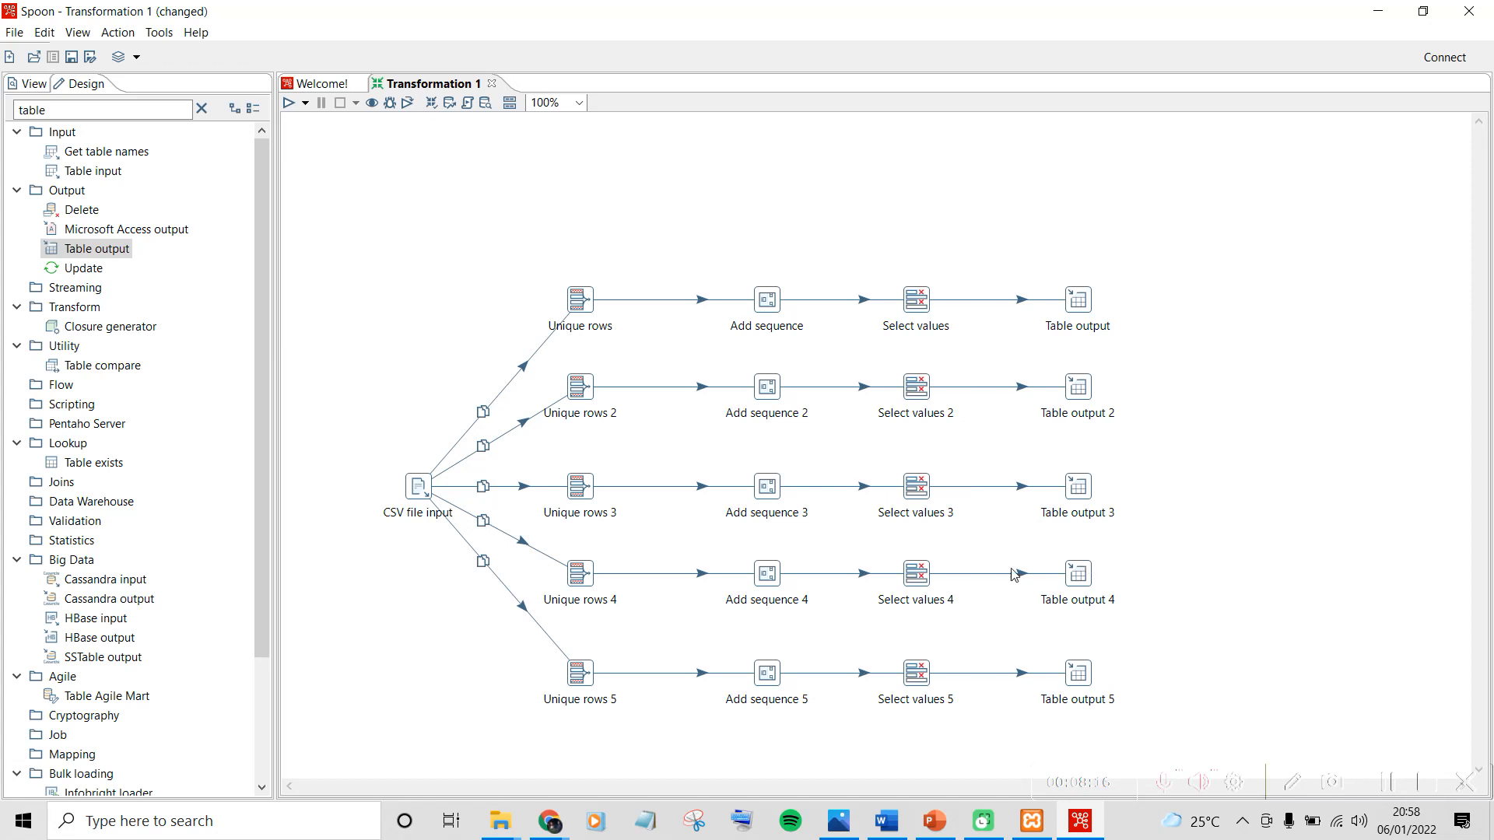
Review the table design diagram DesainKonseptual.drawio.png in Photos and return to the transformation in Spoon
click(843, 826)
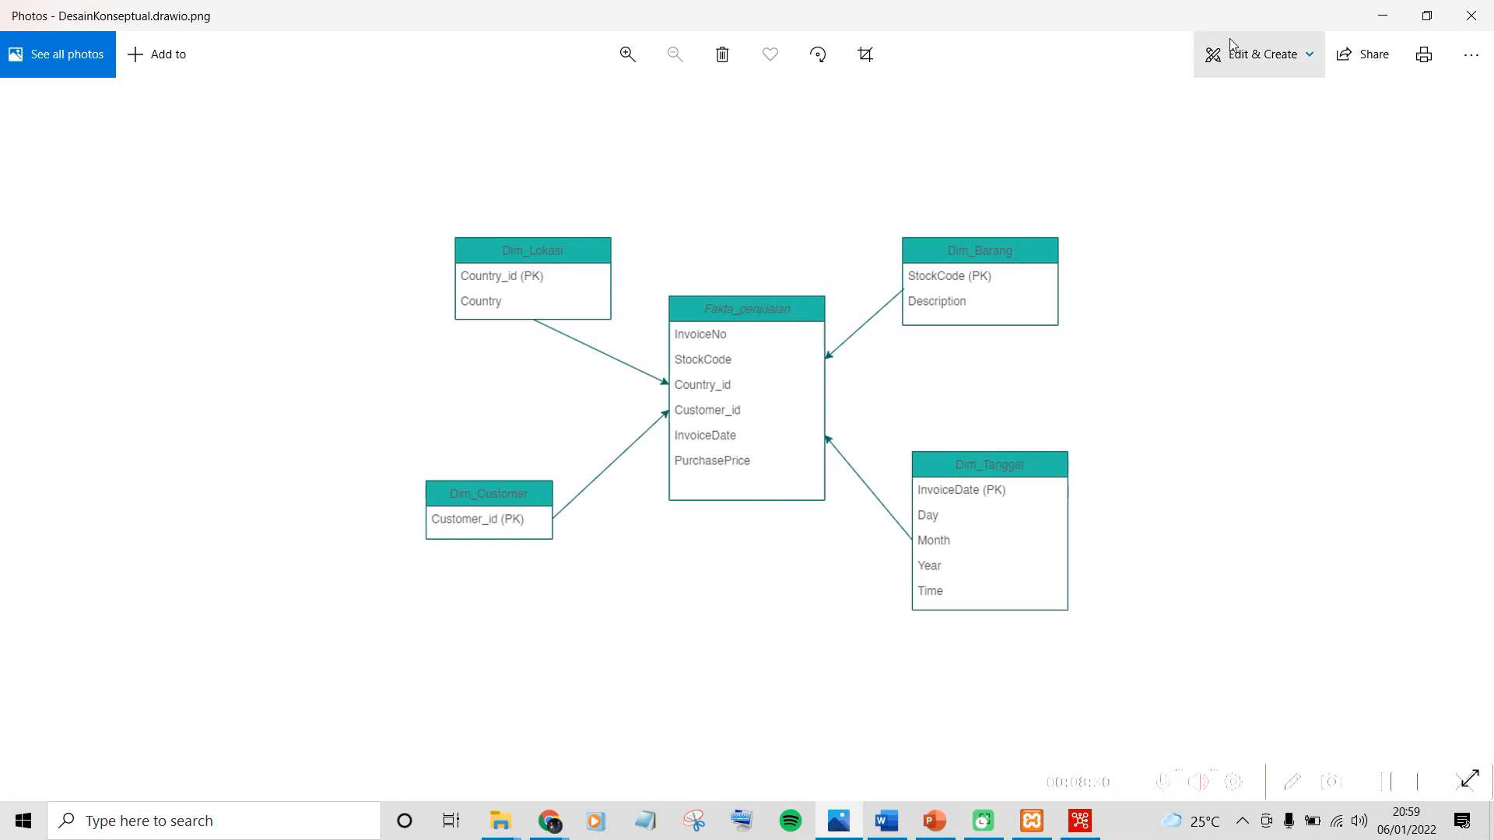
click(1382, 16)
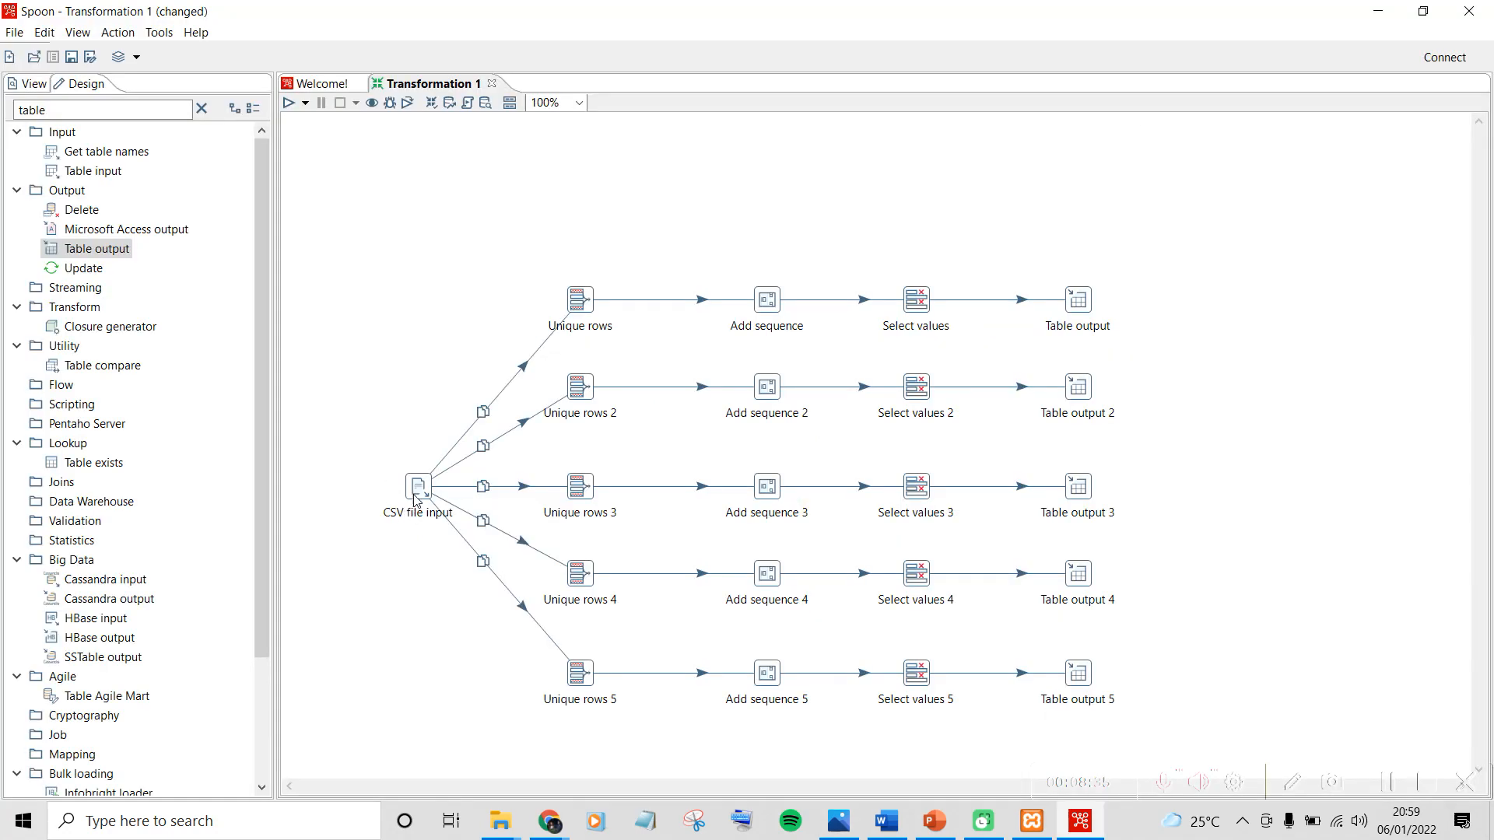
Open the CSV file input settings and browse for its source file in D:\KULIAH\Semester 7\Data Warehouse - EU101\Tugas Final\Dataset
double_click(415, 499)
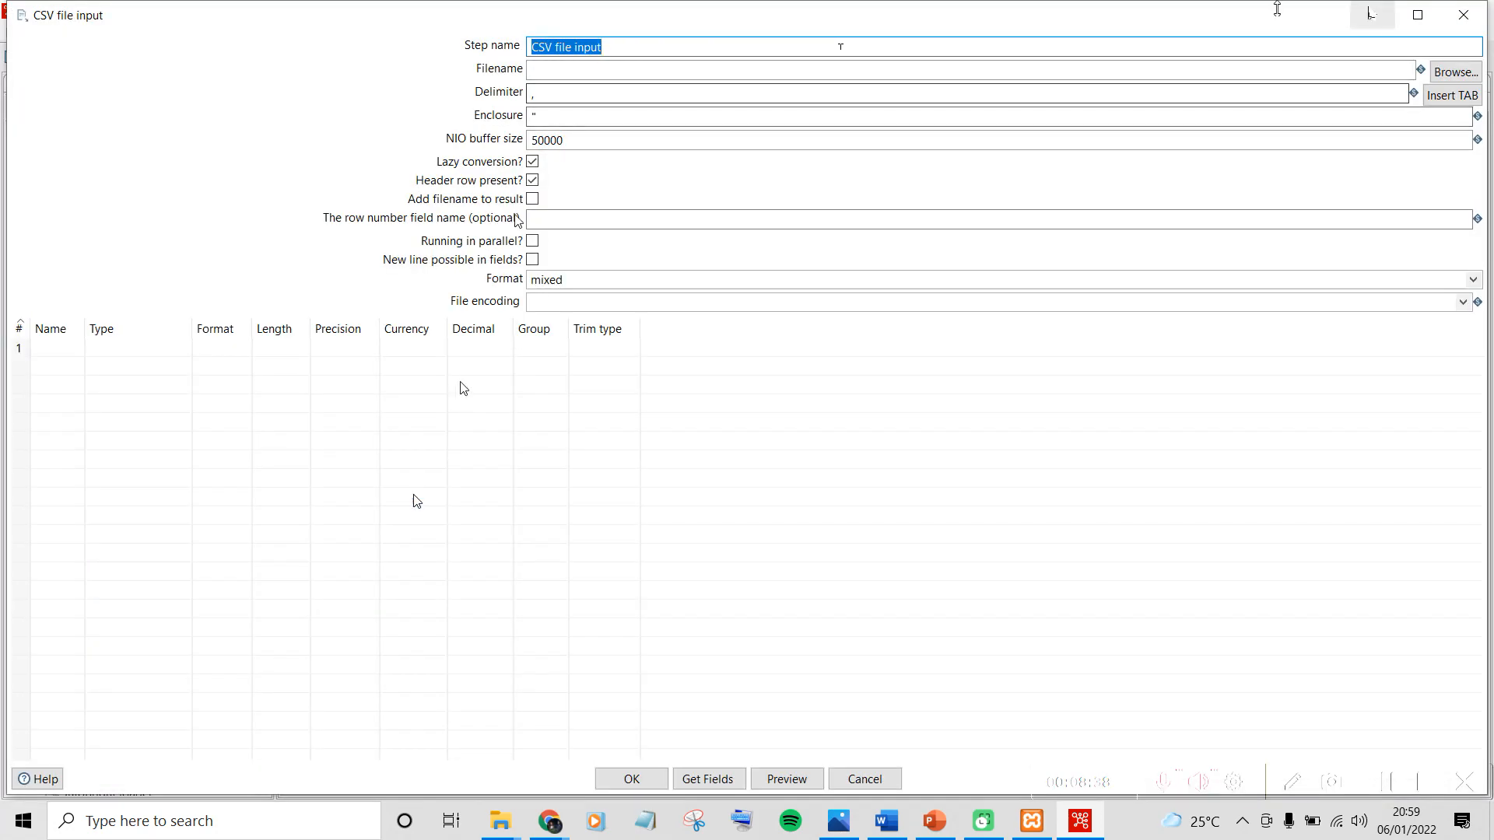
click(1371, 14)
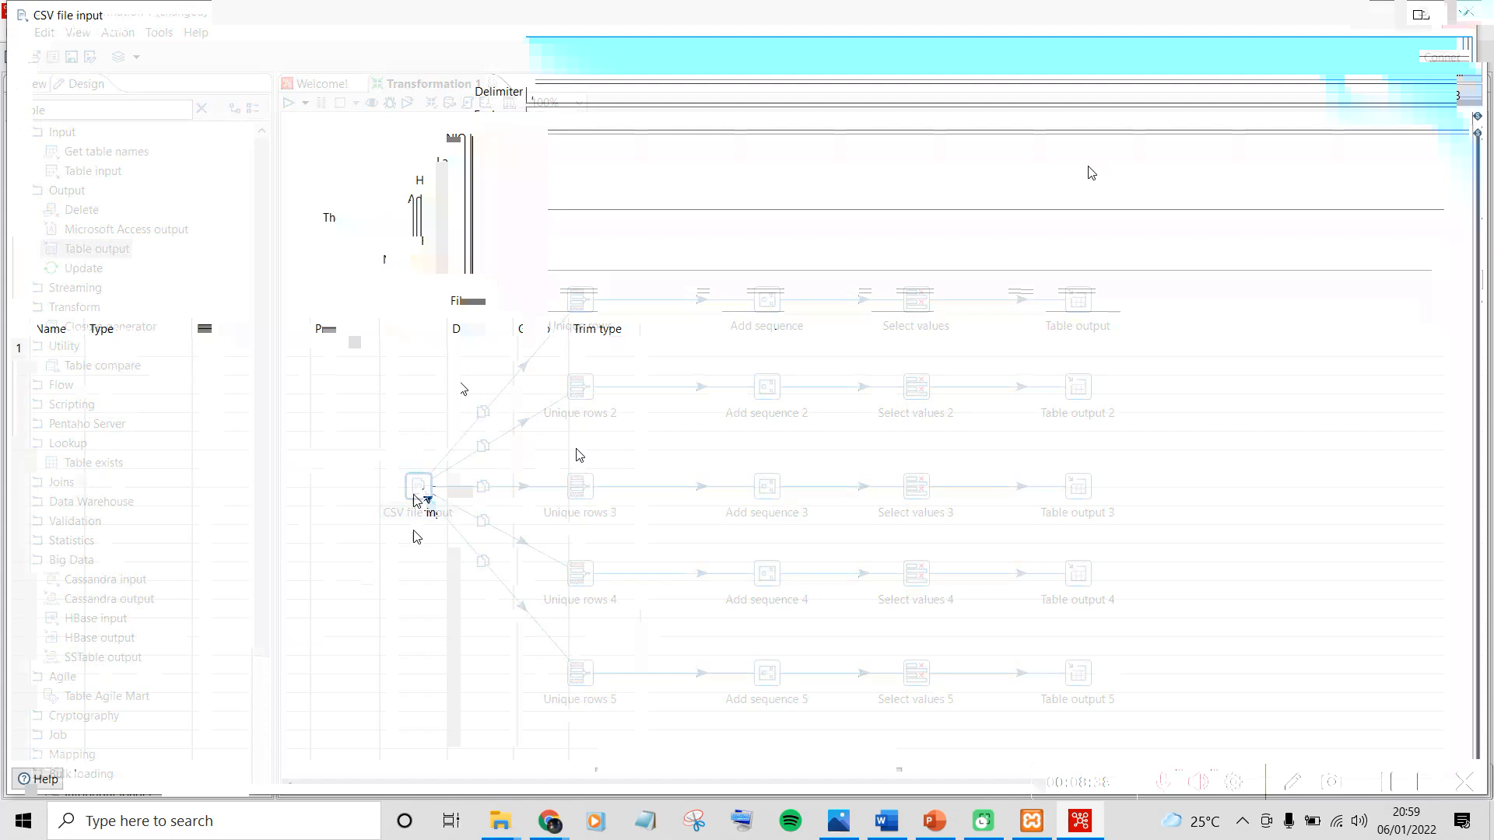
mouse_move(424, 495)
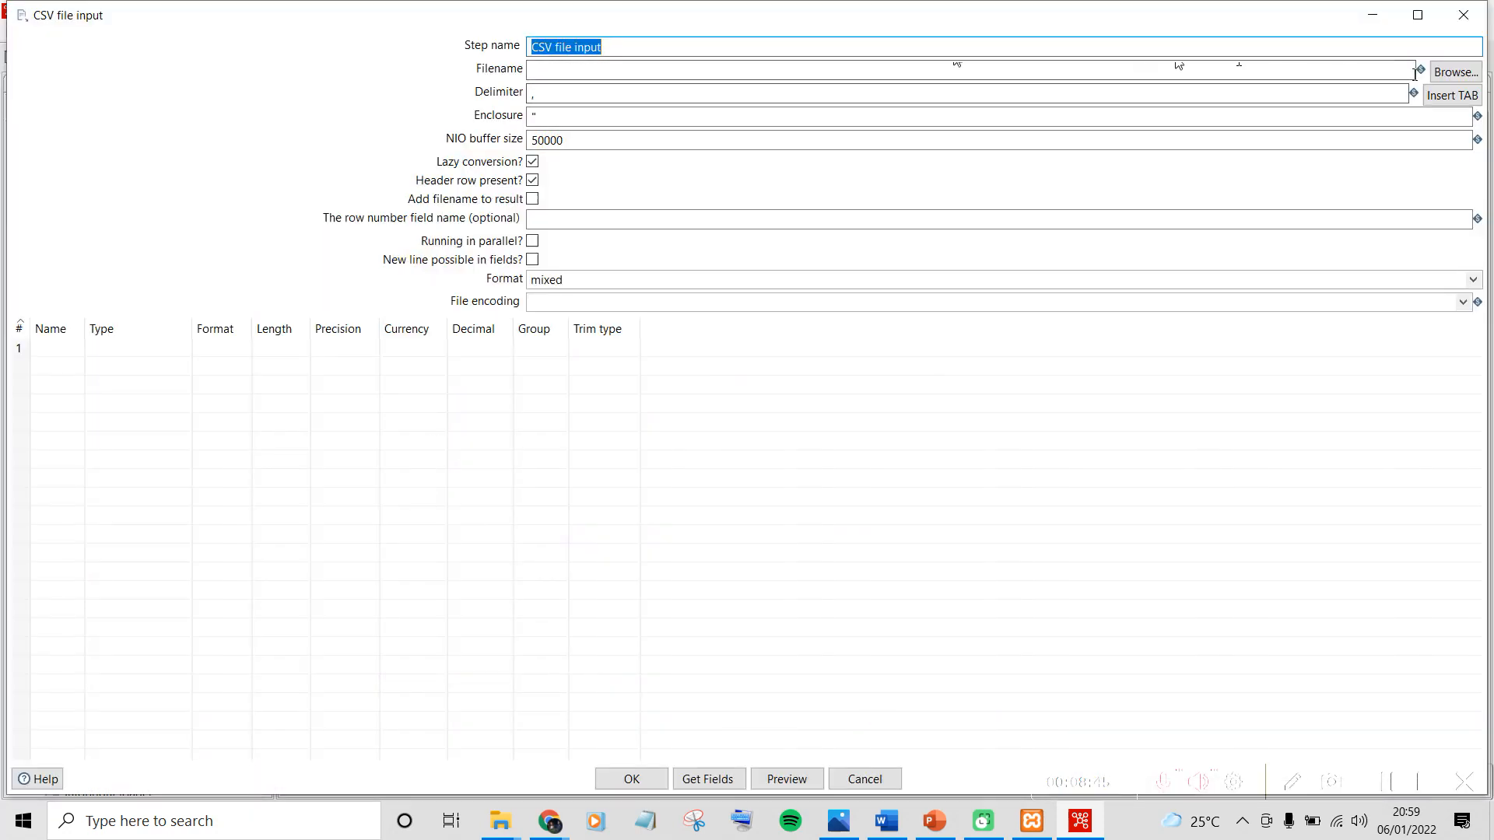
click(1468, 73)
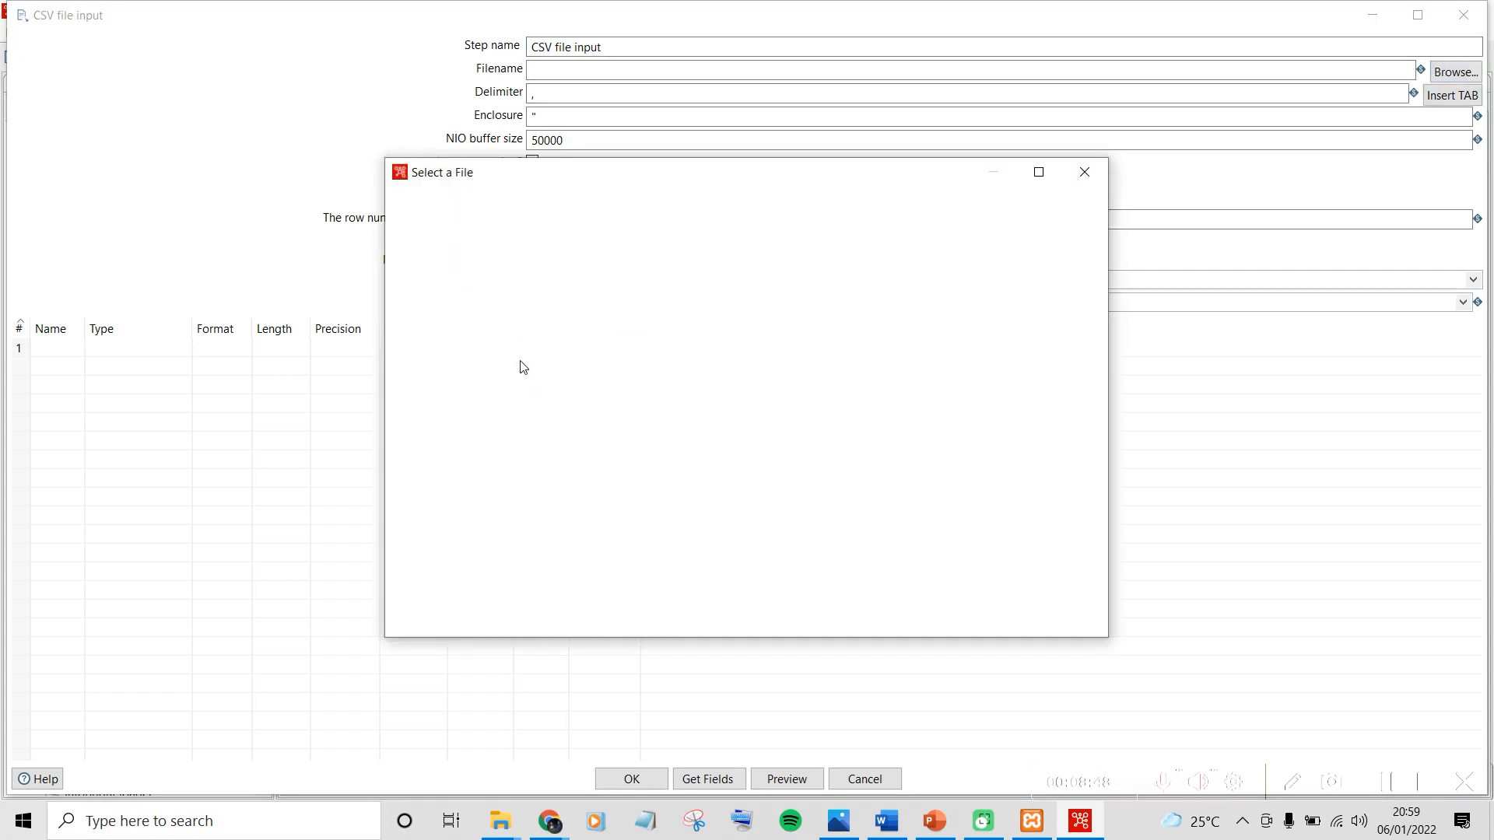
double_click(674, 389)
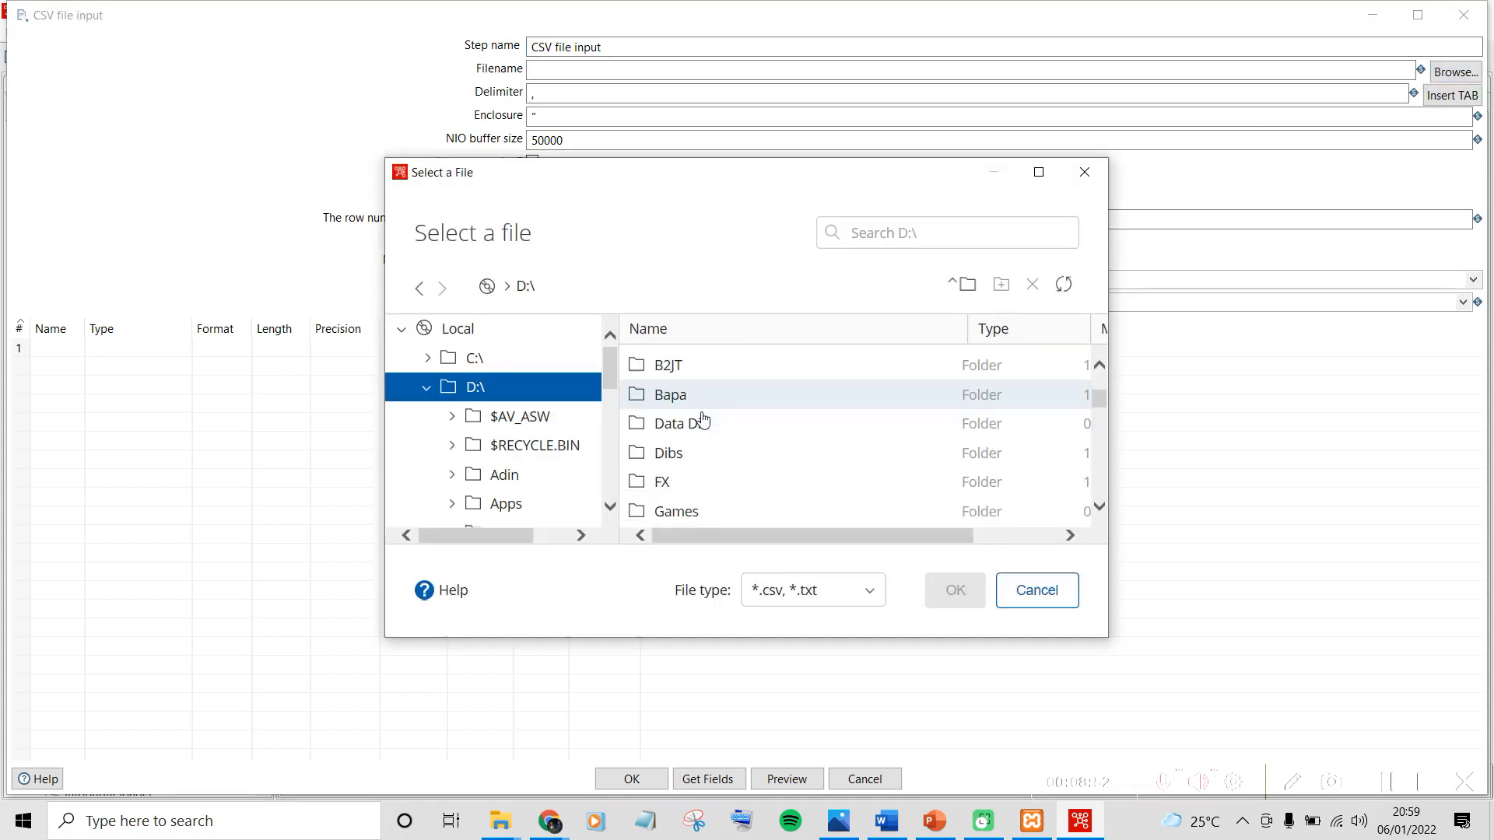
scroll(669, 460, down, 2)
double_click(660, 487)
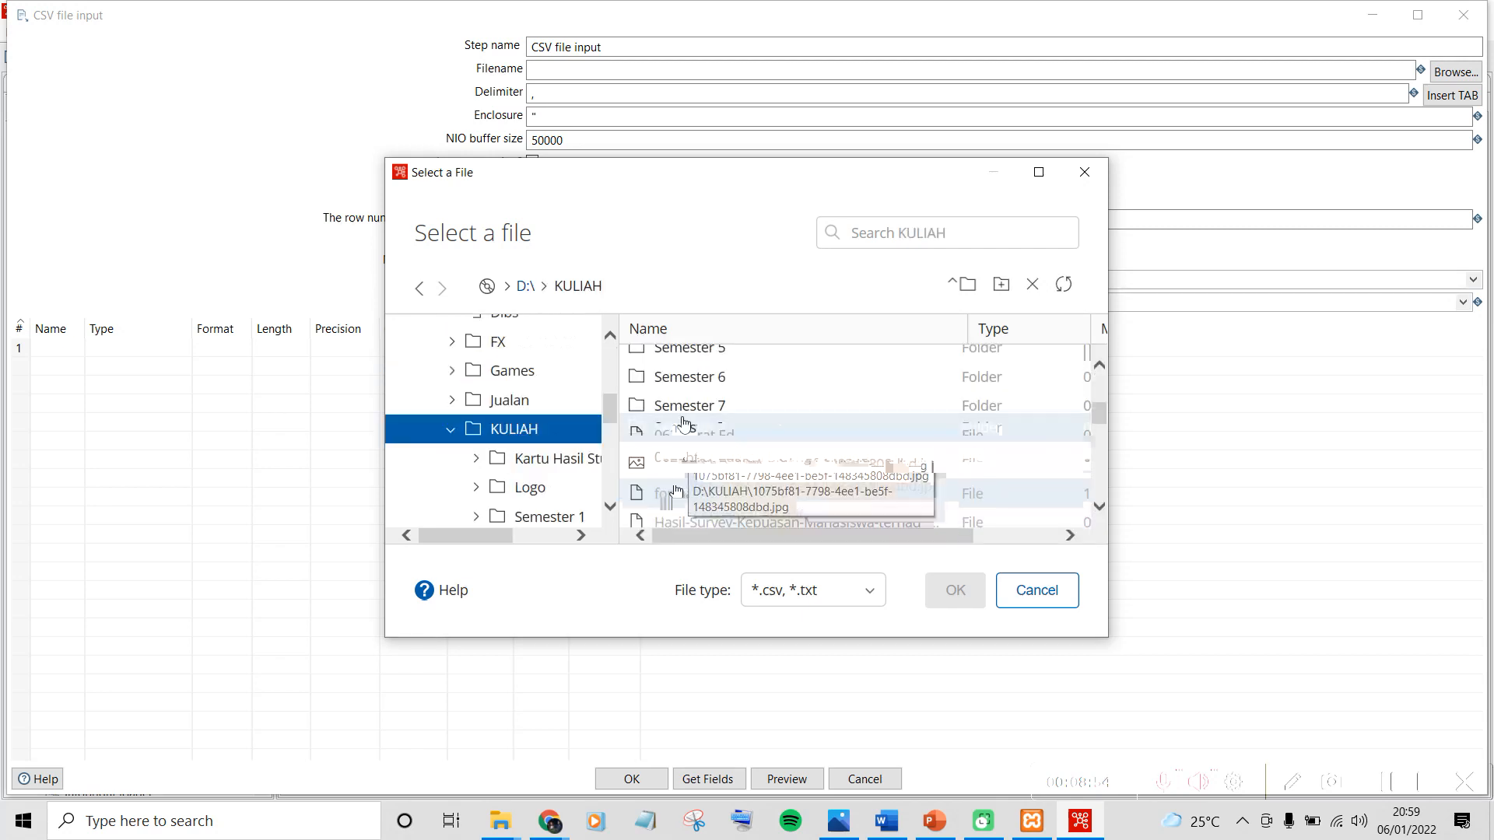
double_click(737, 404)
double_click(730, 360)
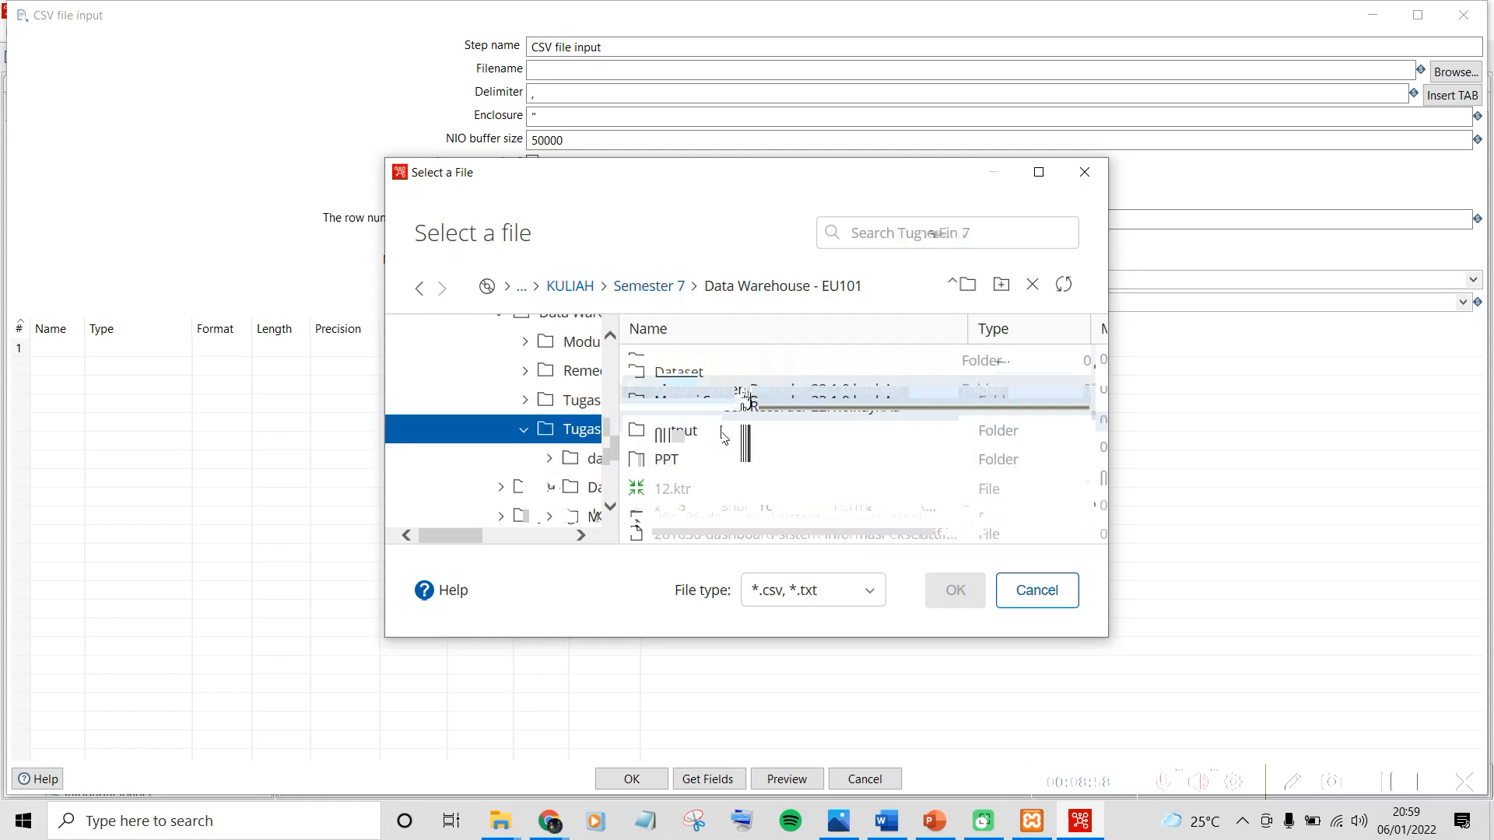
double_click(749, 398)
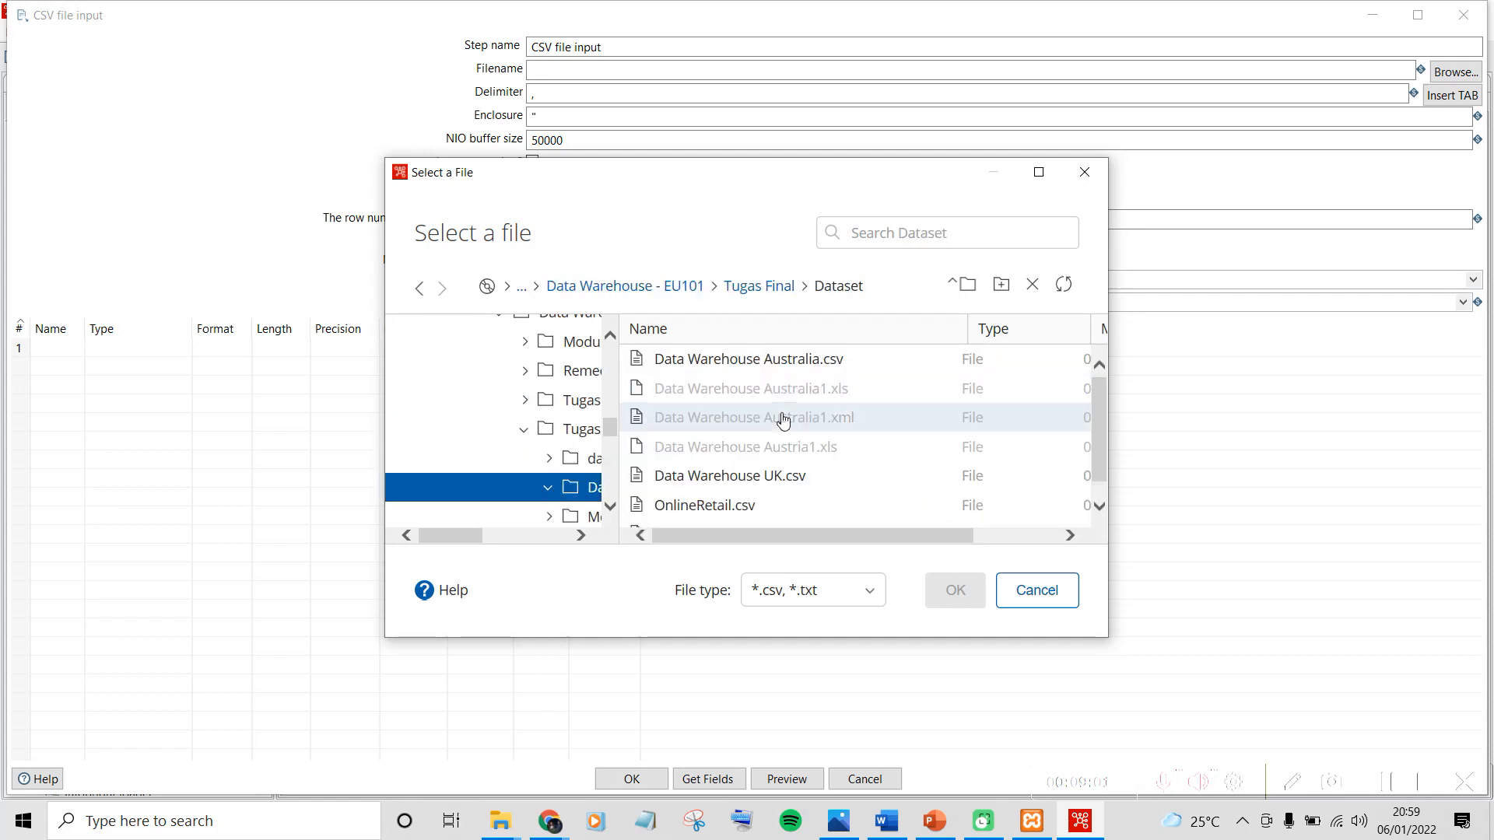
Choose OnlineRetail.csv from the Dataset folder as the CSV file input's source file
scroll(783, 428, down, 1)
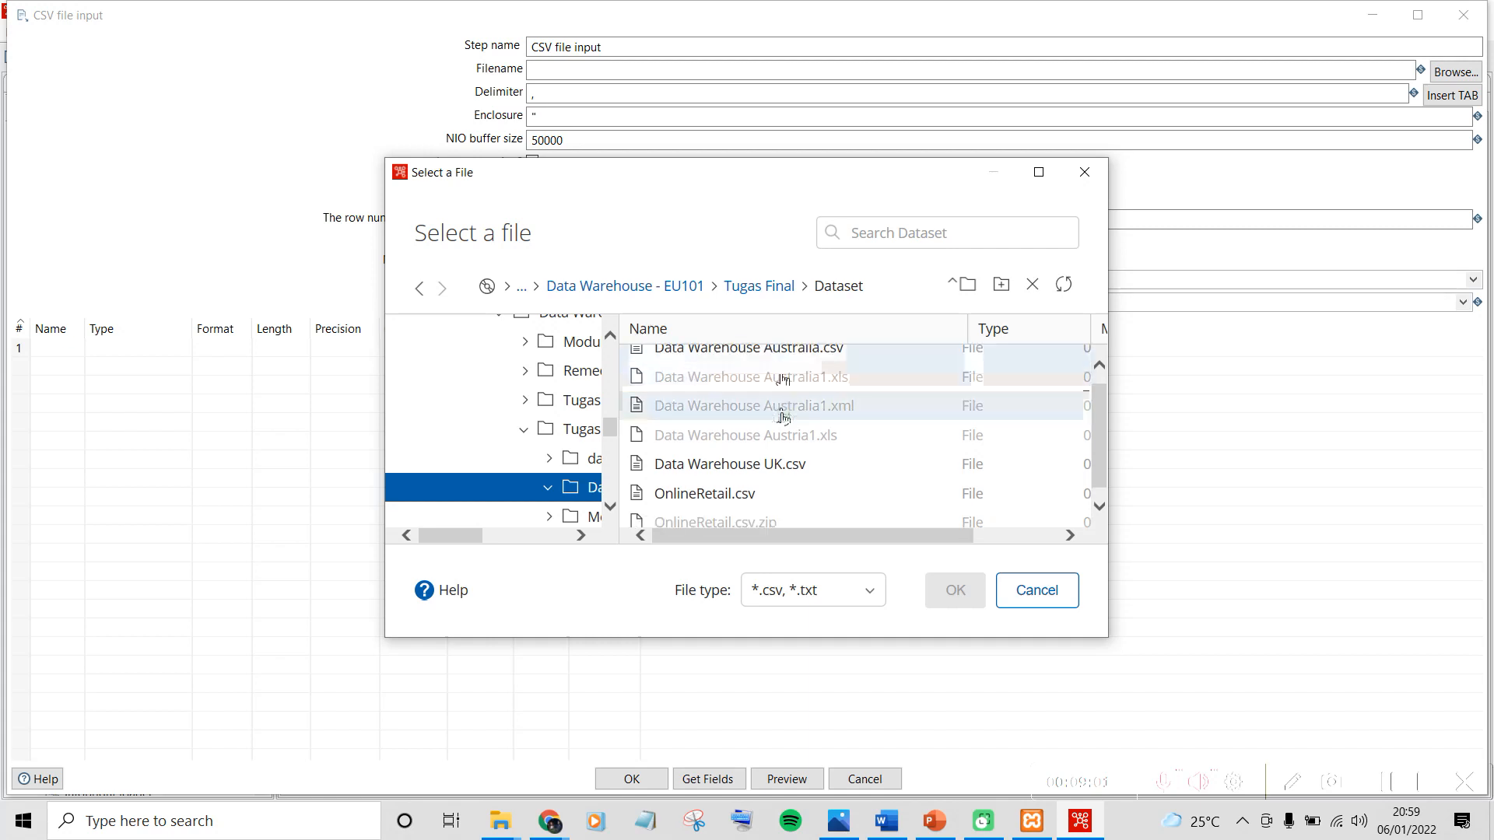
click(770, 494)
click(957, 590)
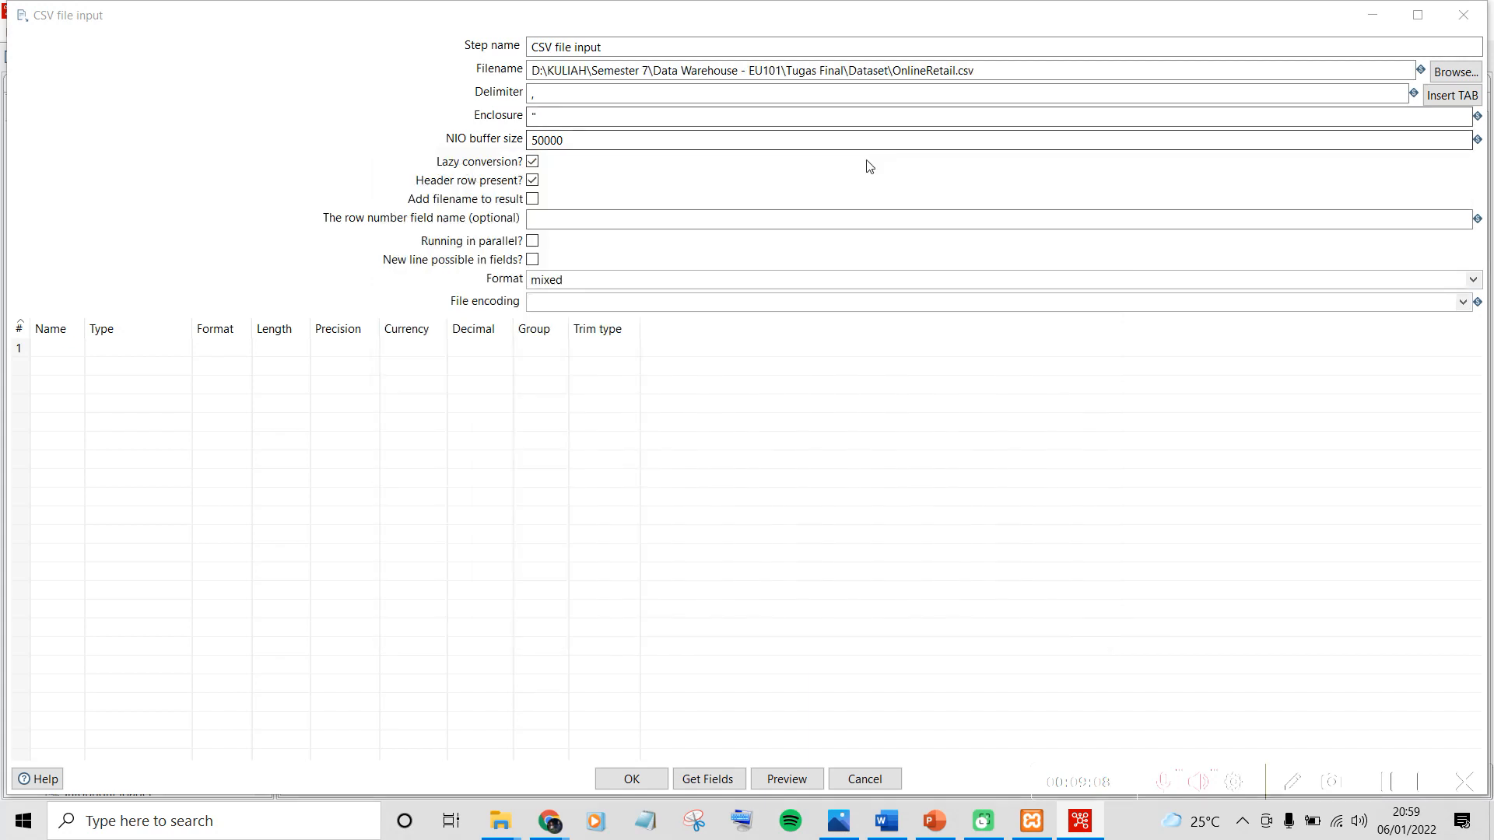
Get the fields of OnlineRetail.csv using a sample of 1000 lines and accept the CSV file input settings
click(702, 779)
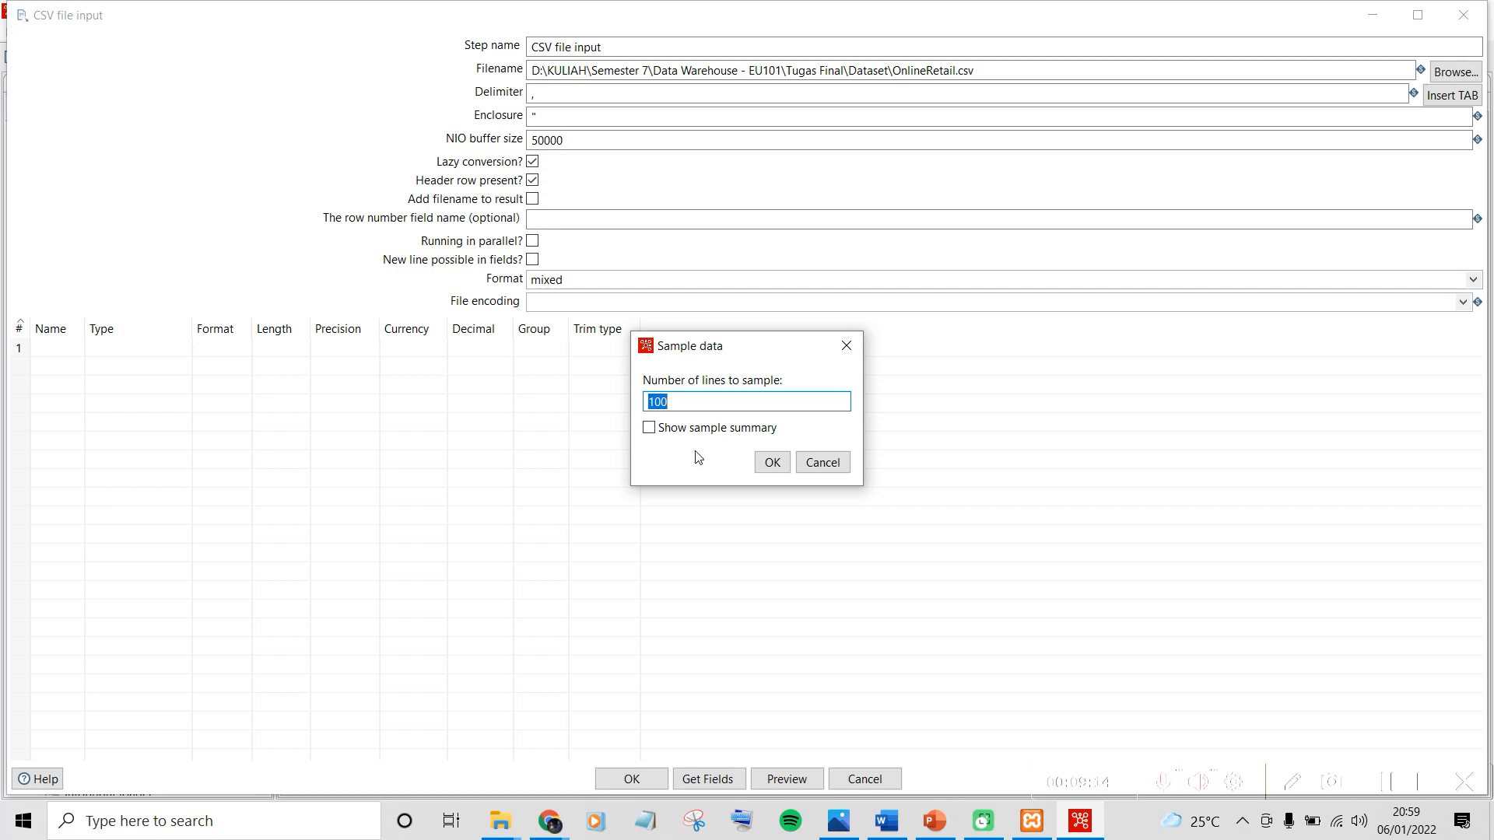
click(709, 405)
click(770, 464)
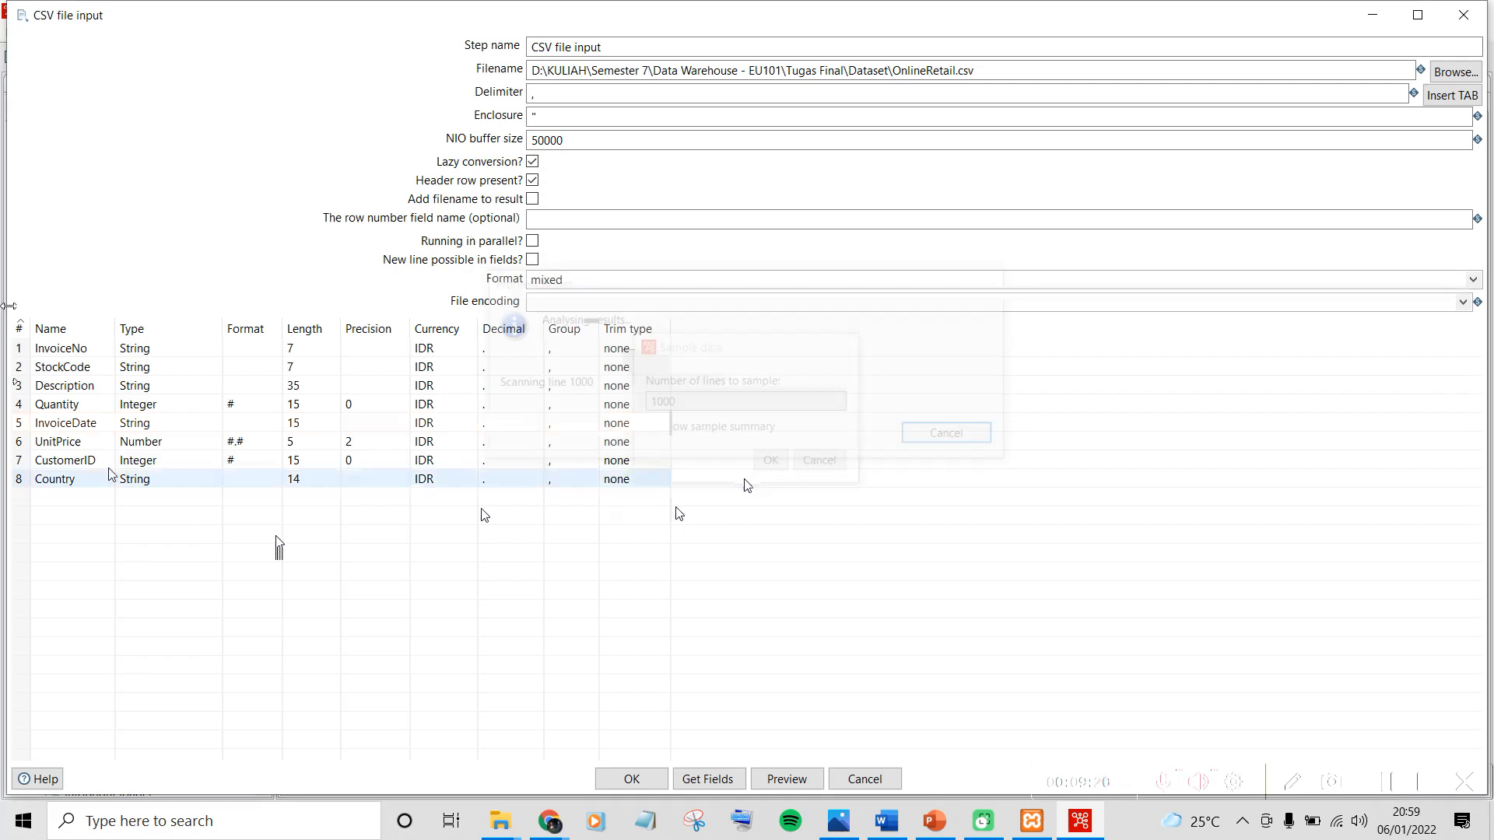
double_click(540, 19)
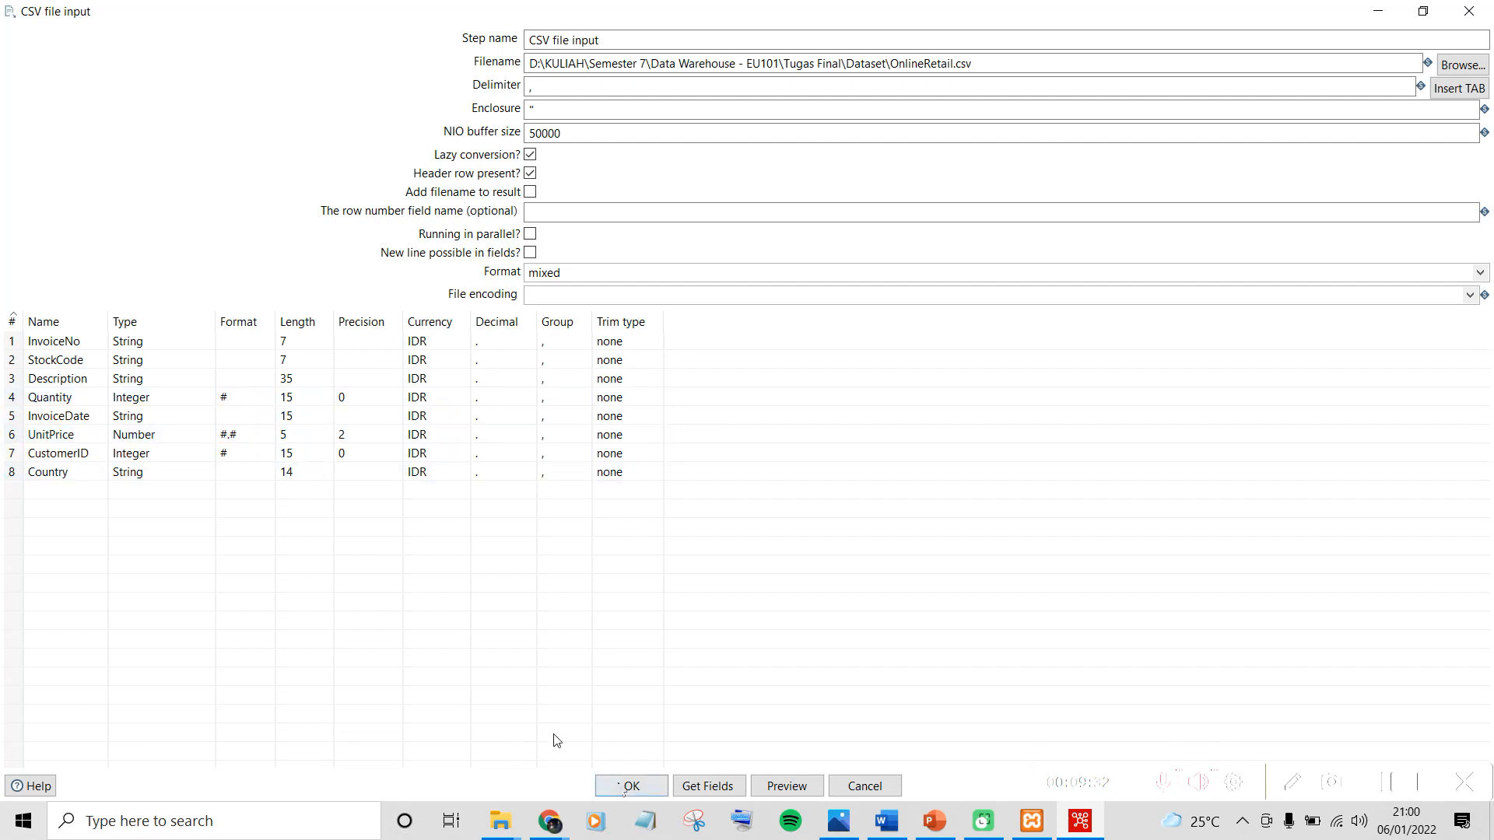
click(628, 785)
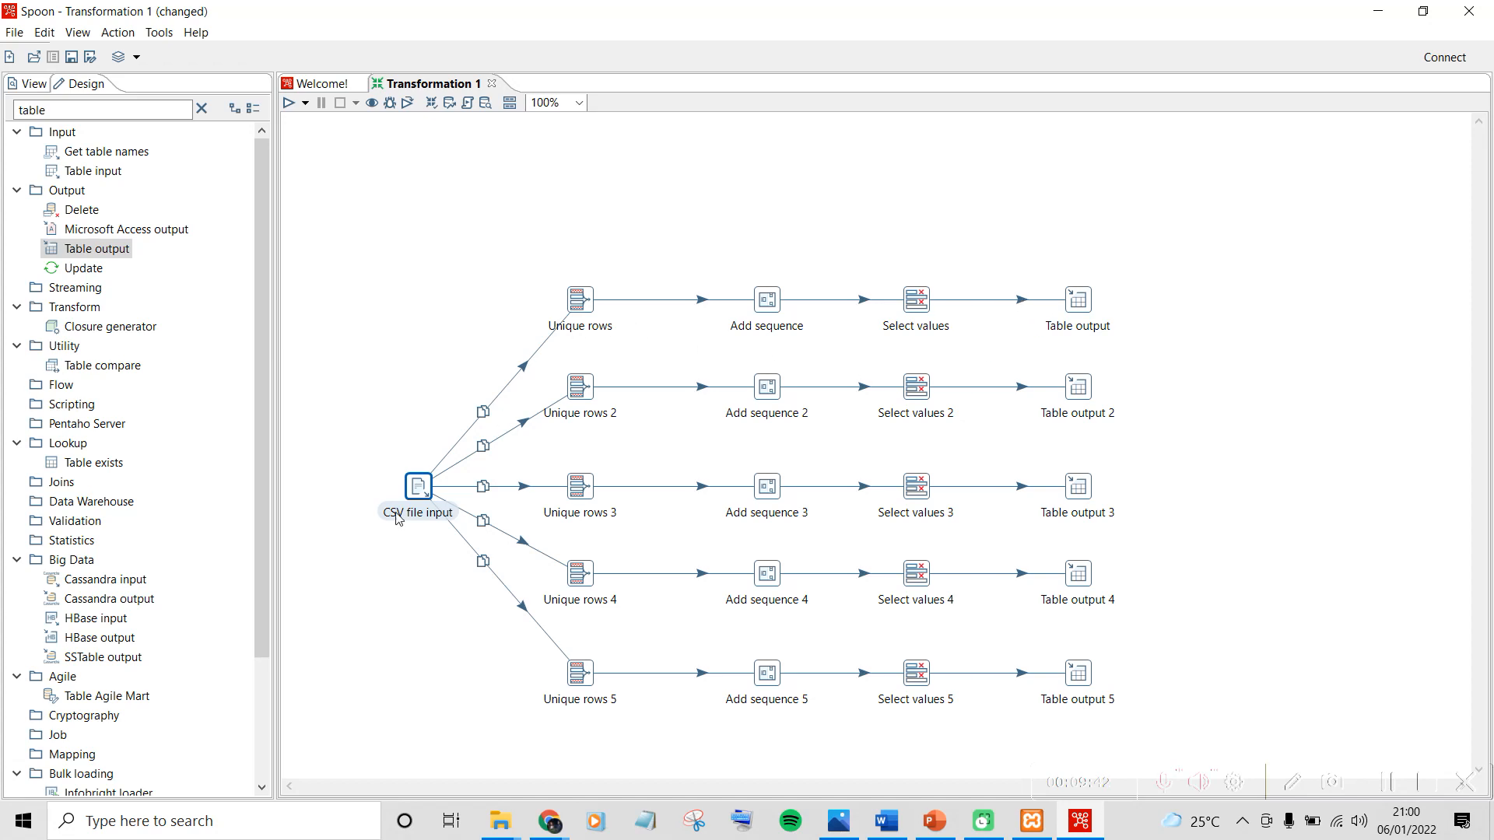
Rename the first Unique rows step as "Unique rows customer" and choose CustomerID as the field to compare on
mouse_move(416, 486)
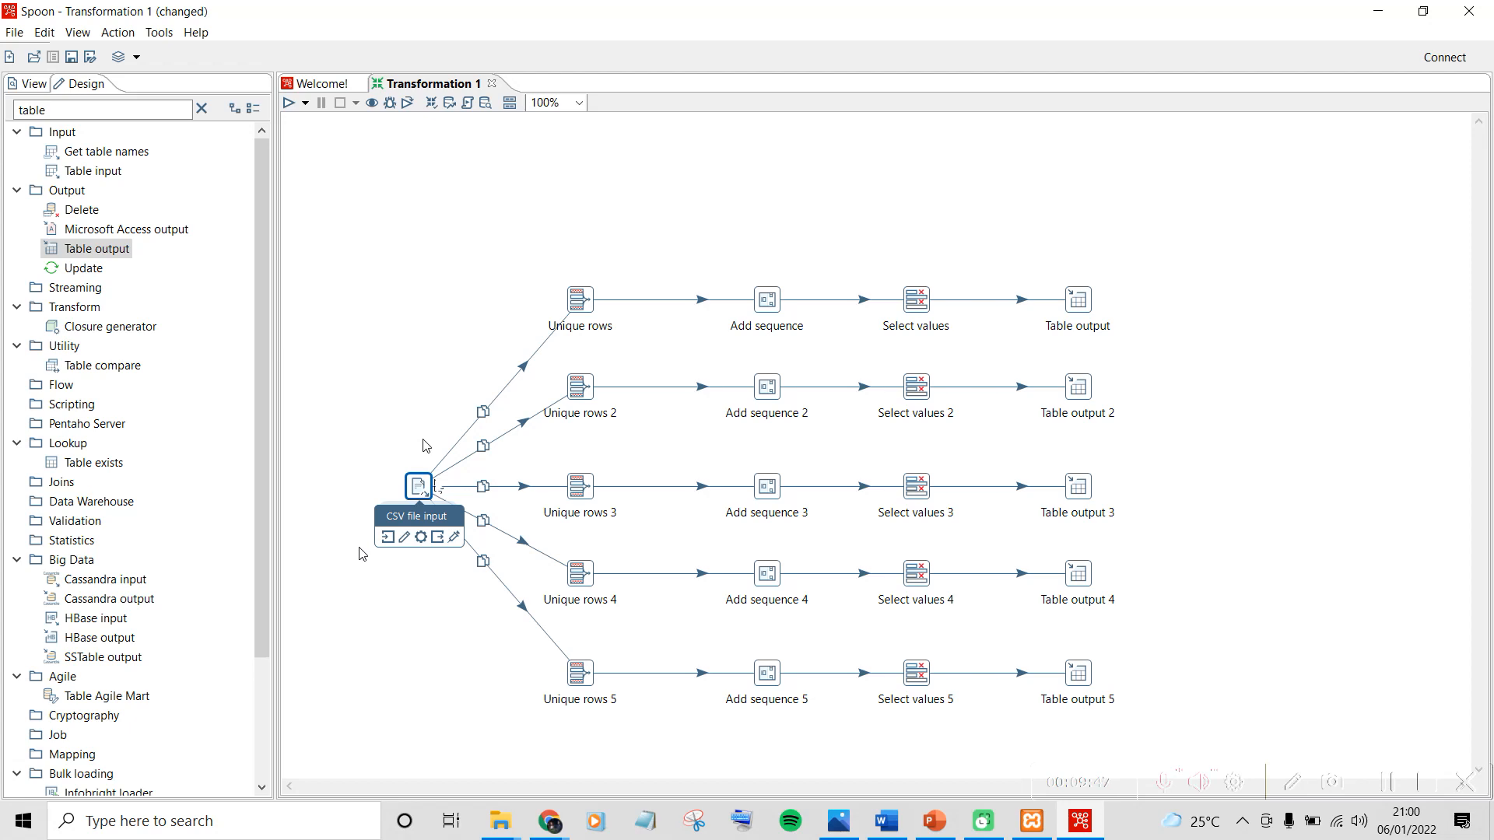
mouse_move(582, 305)
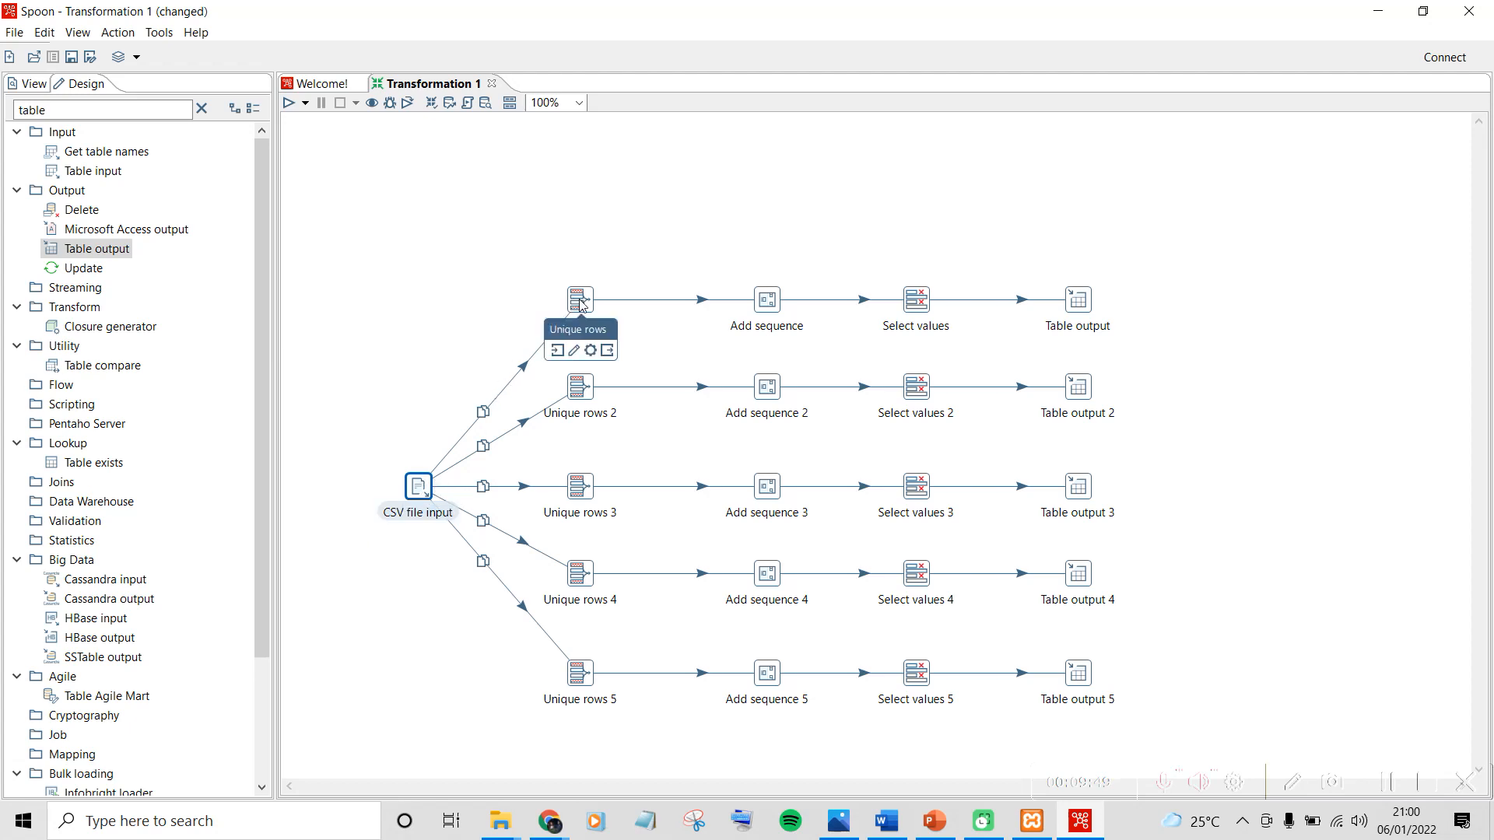
double_click(581, 304)
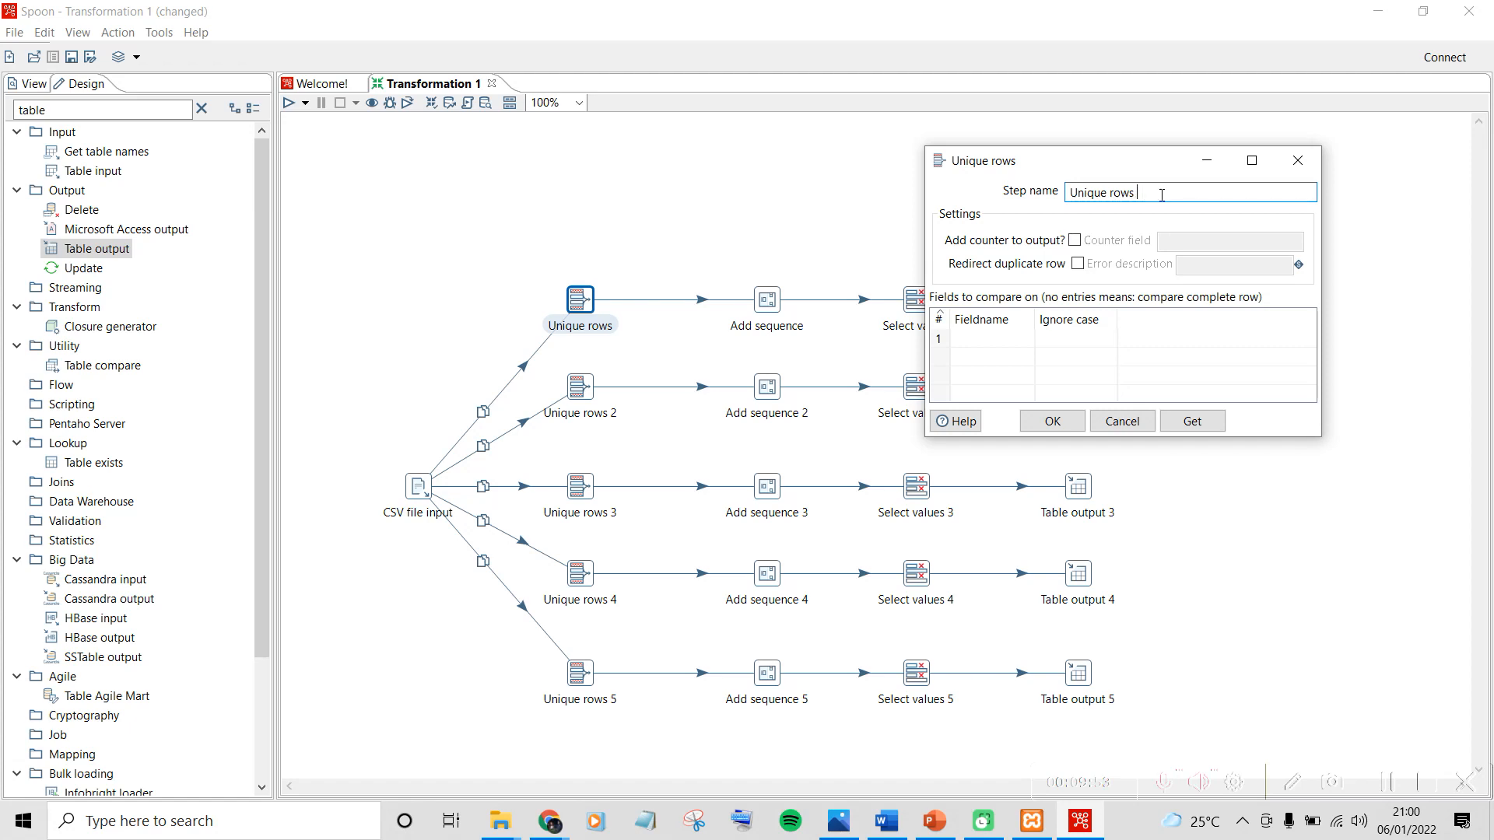
text(customer)
click(994, 340)
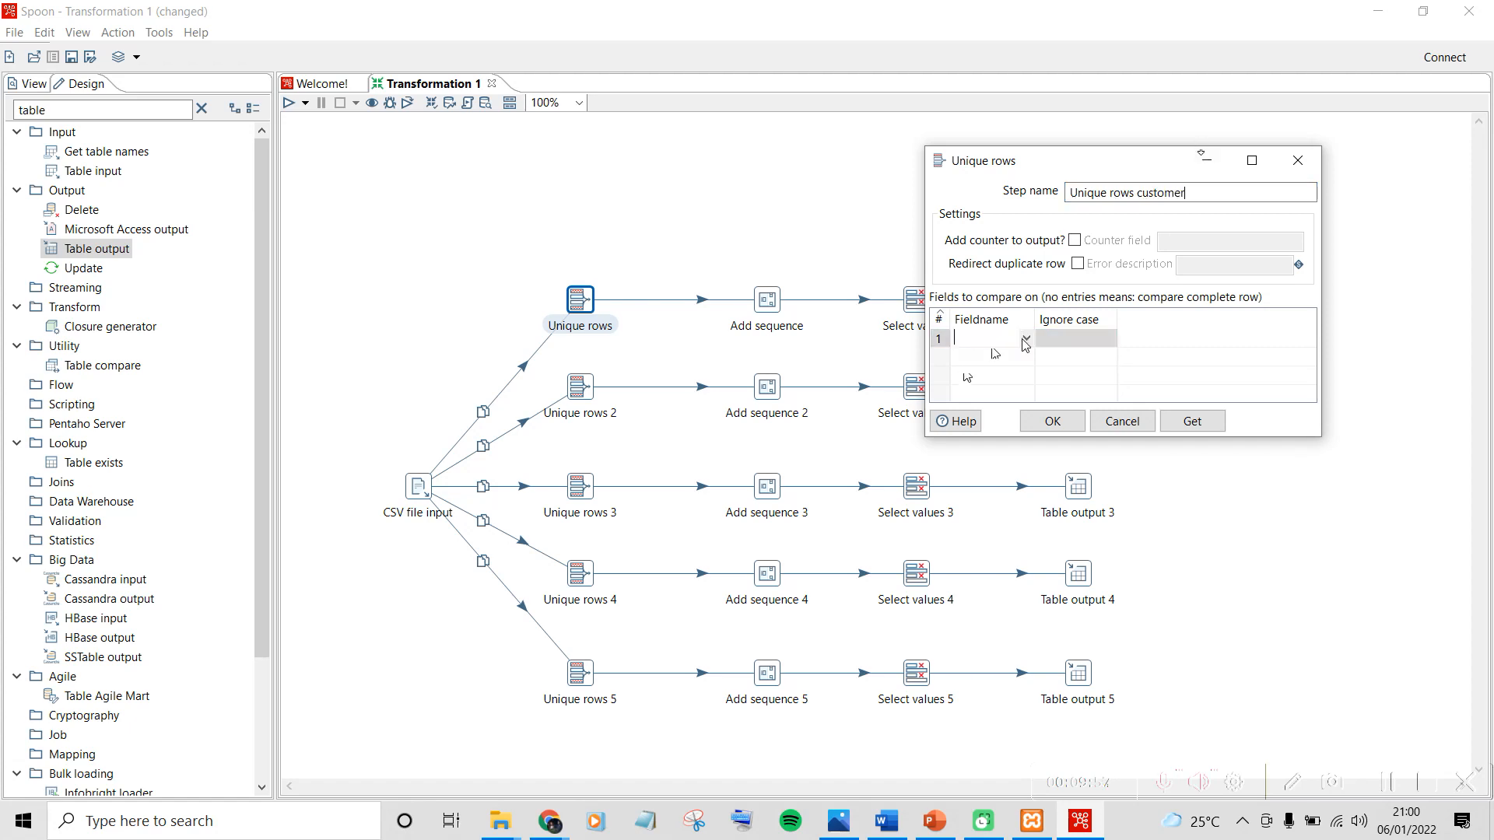
click(1027, 339)
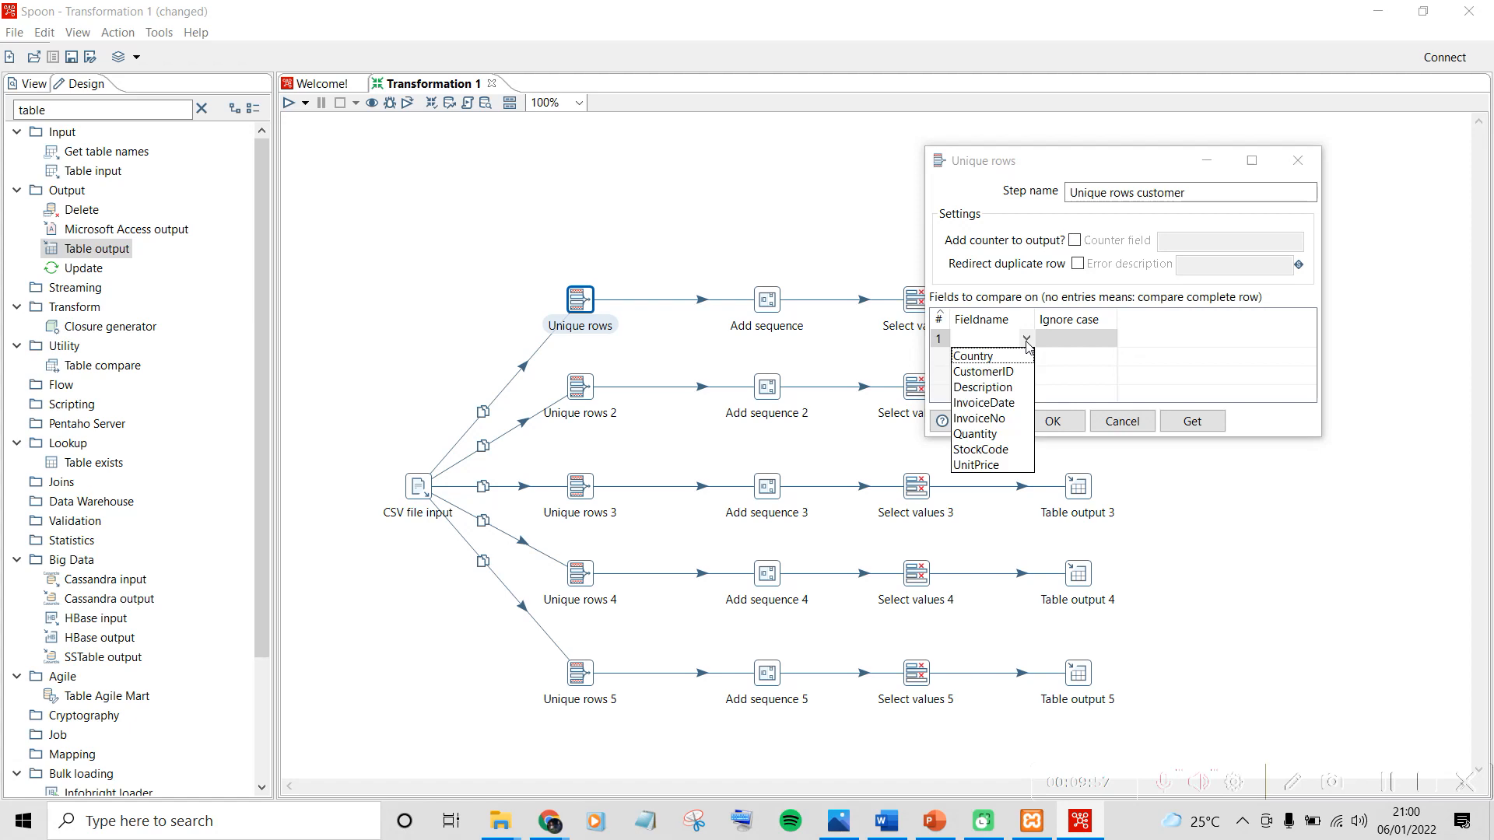
click(996, 371)
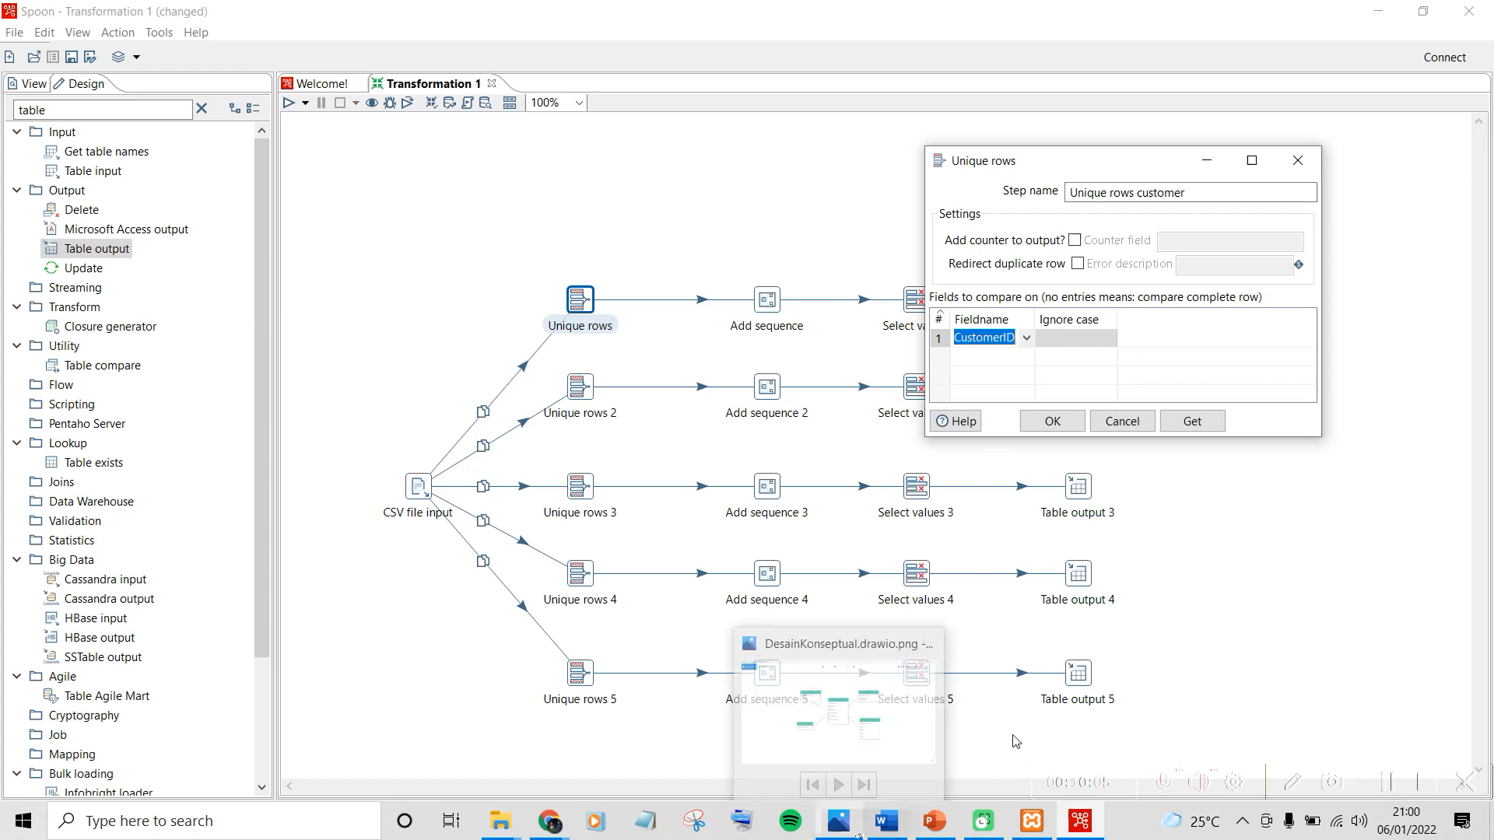
Consult the DesainKonseptual.drawio.png diagram in Photos, then return to Spoon and set Ignore case to Y for CustomerID in Unique rows customer
click(855, 831)
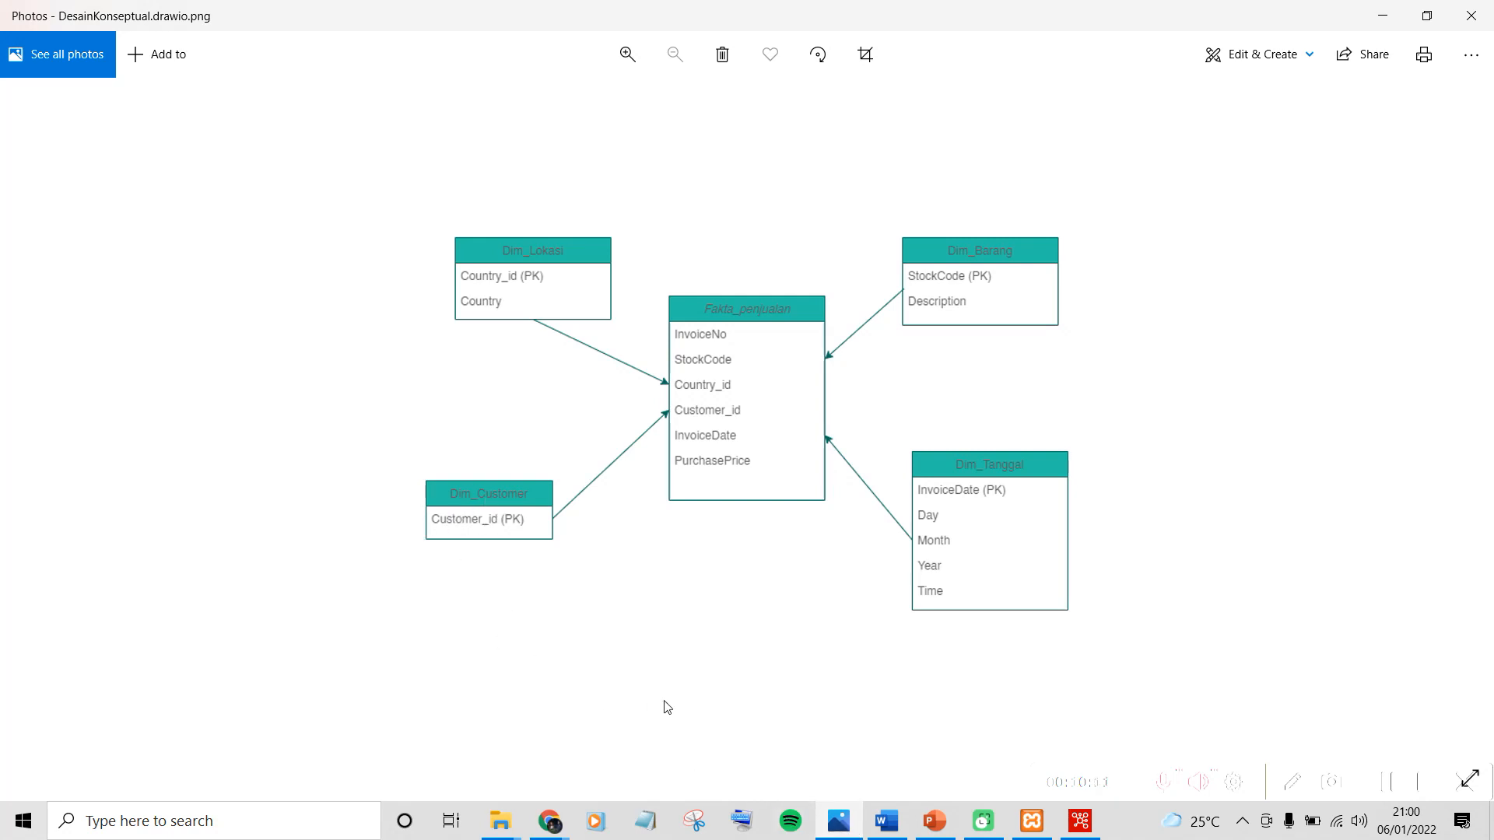
click(1383, 15)
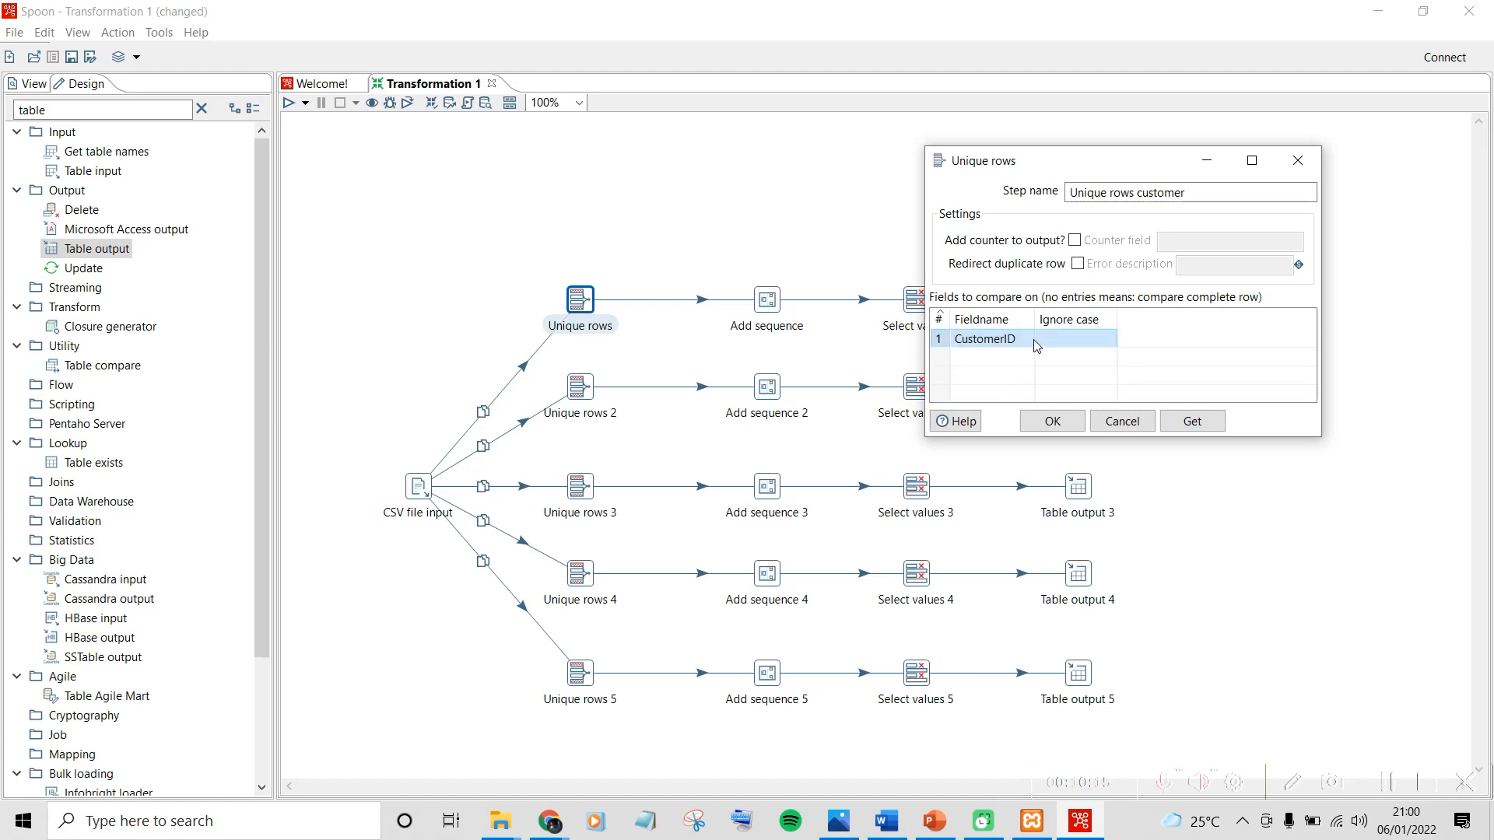
click(1087, 338)
click(1108, 339)
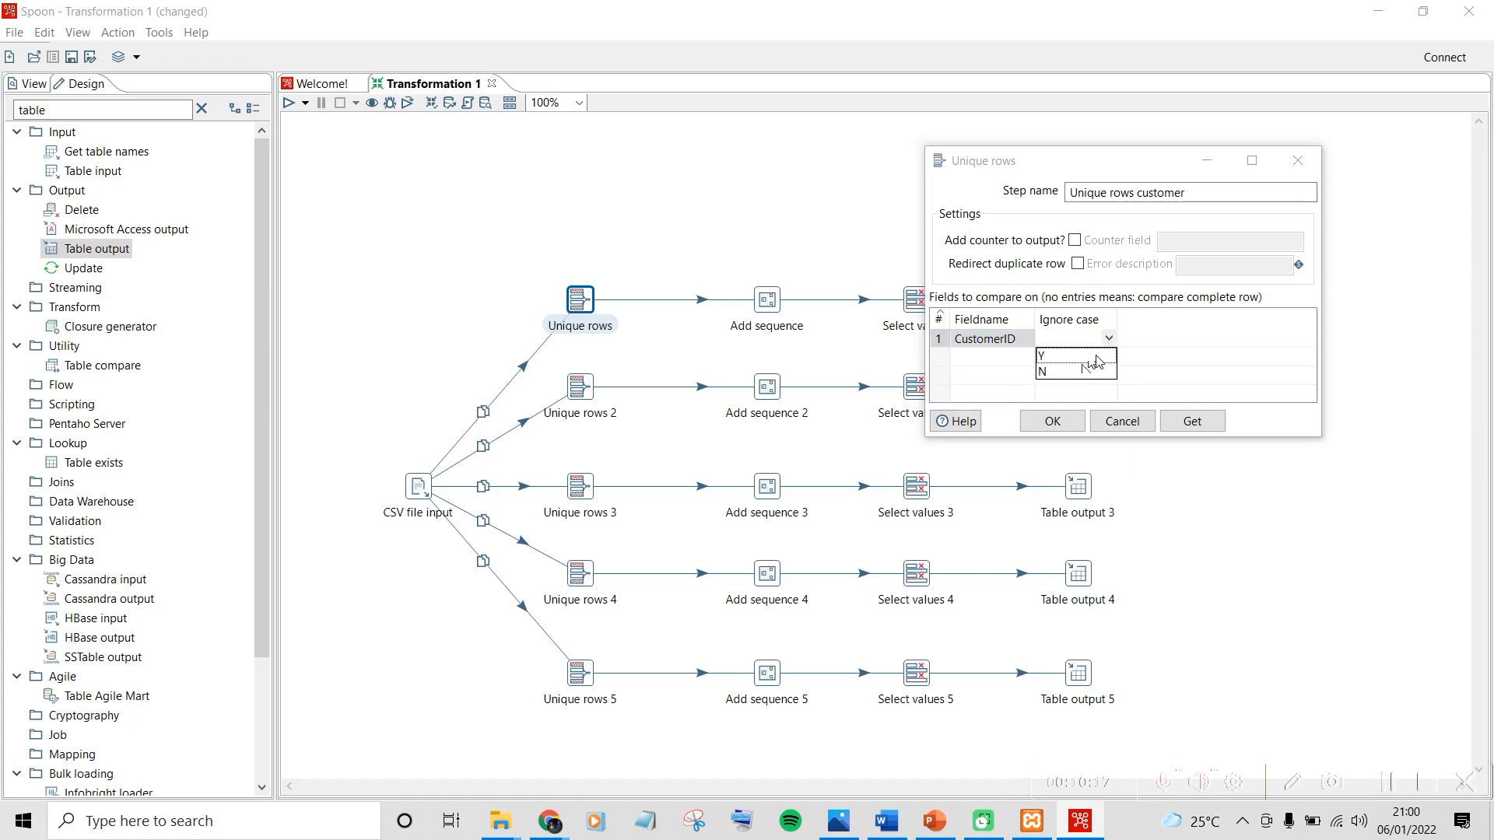
click(1076, 358)
click(1055, 421)
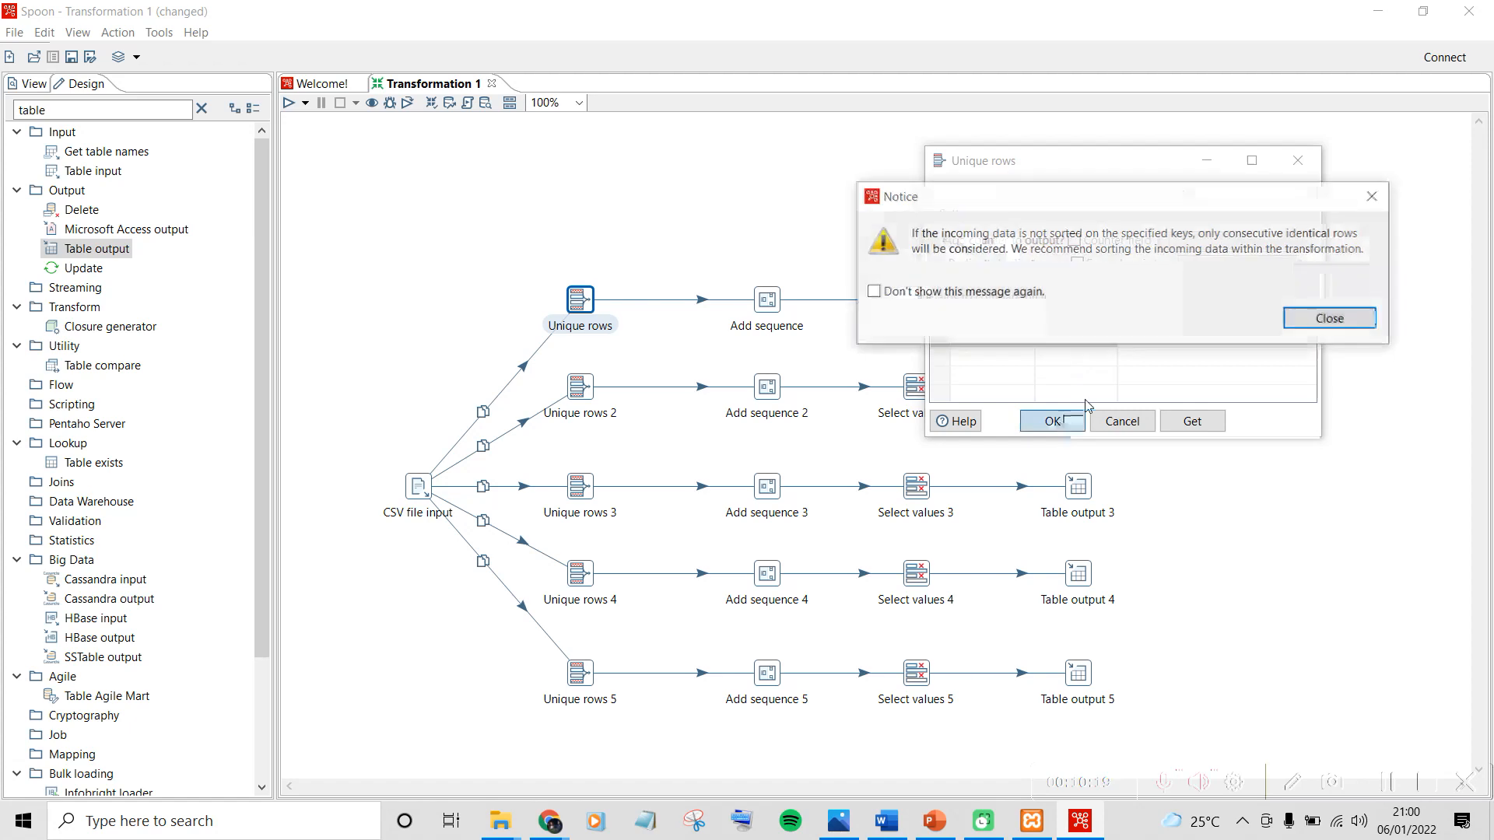
click(1331, 318)
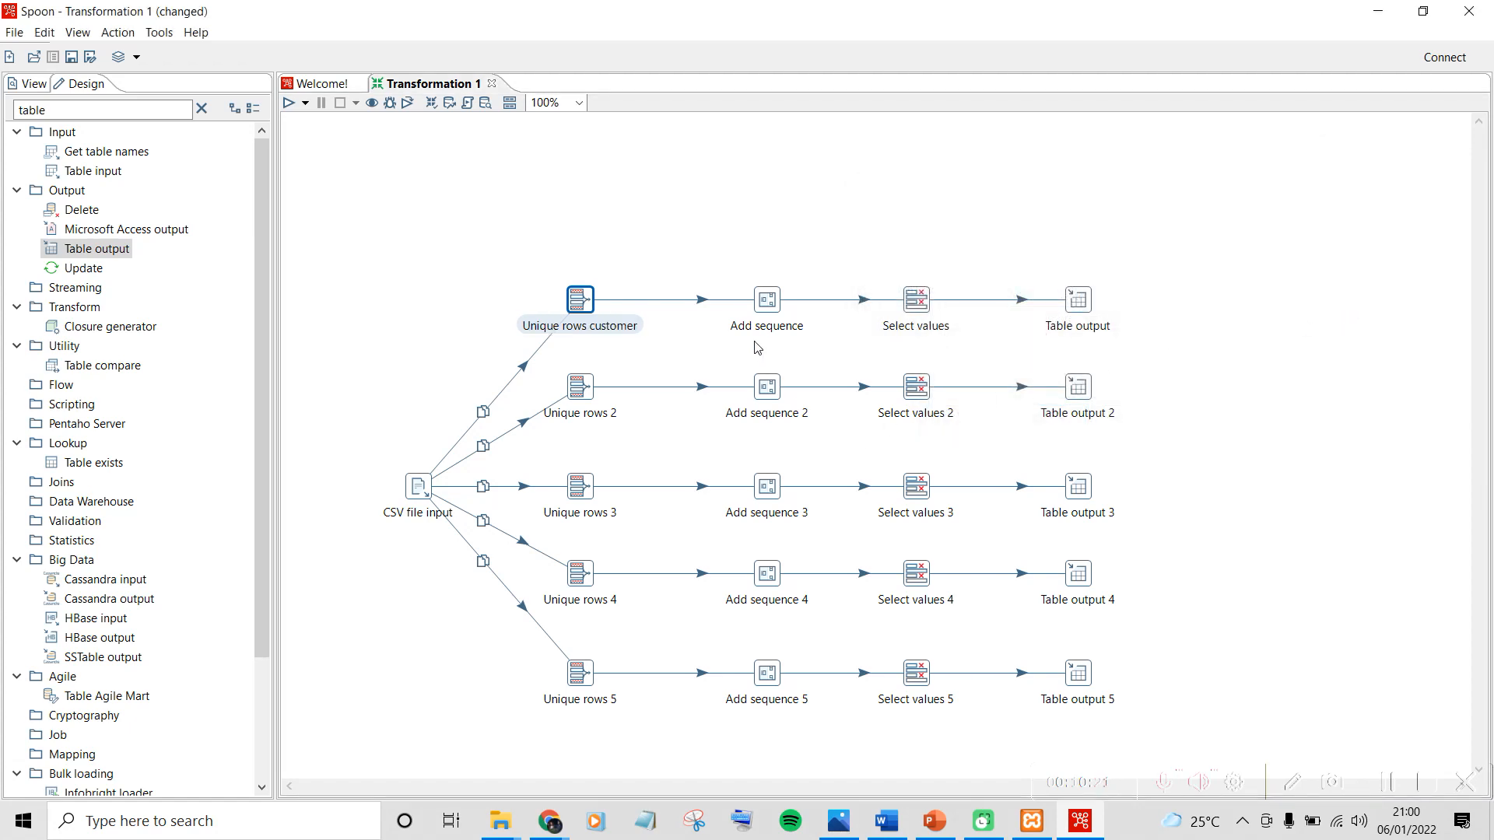
Rename the first Add sequence step as "Add sequence customer" and set its name of value to sk_customer
double_click(767, 302)
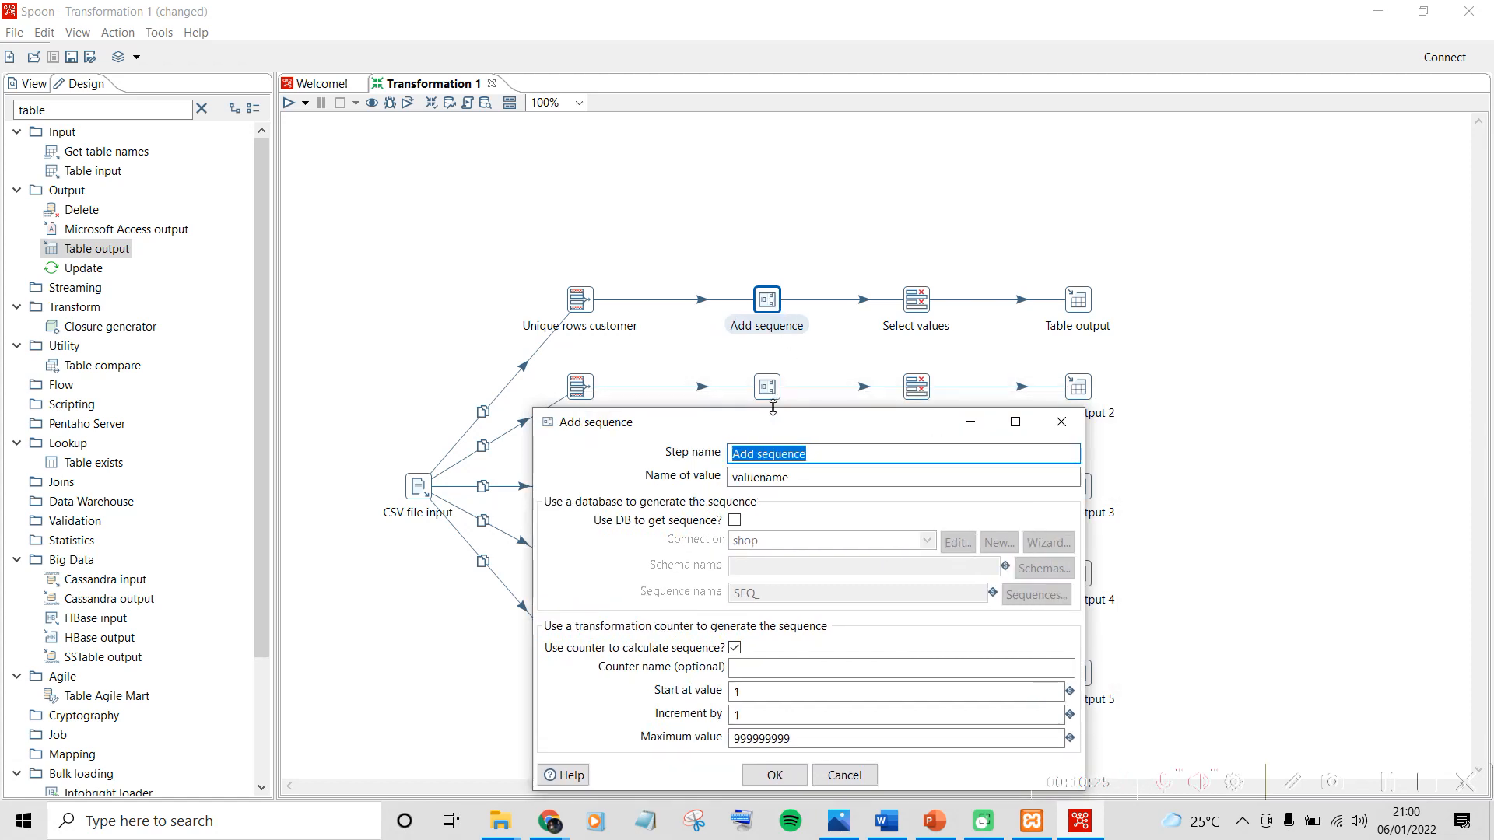
click(813, 317)
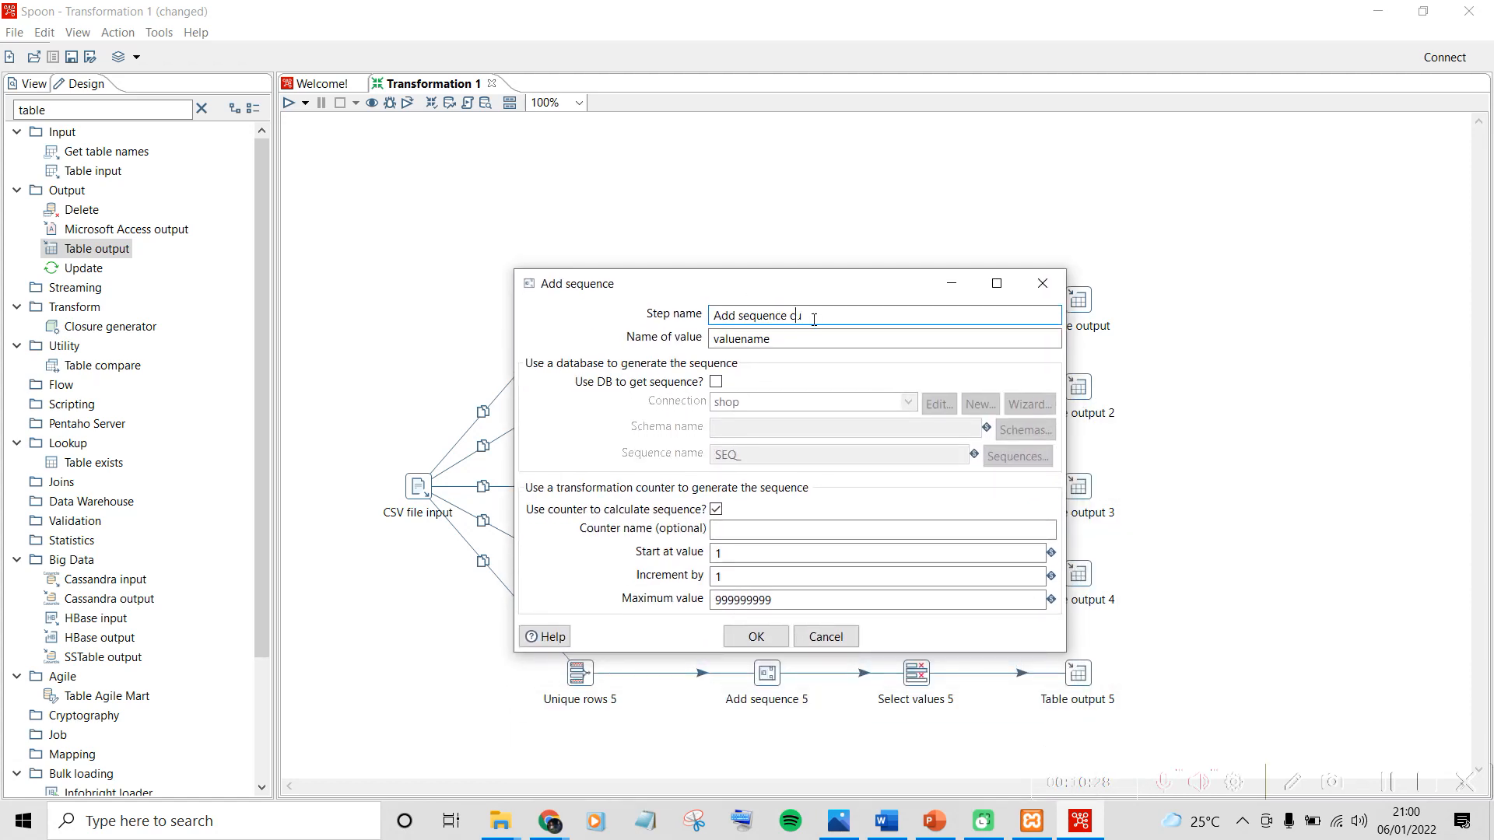
text(customer)
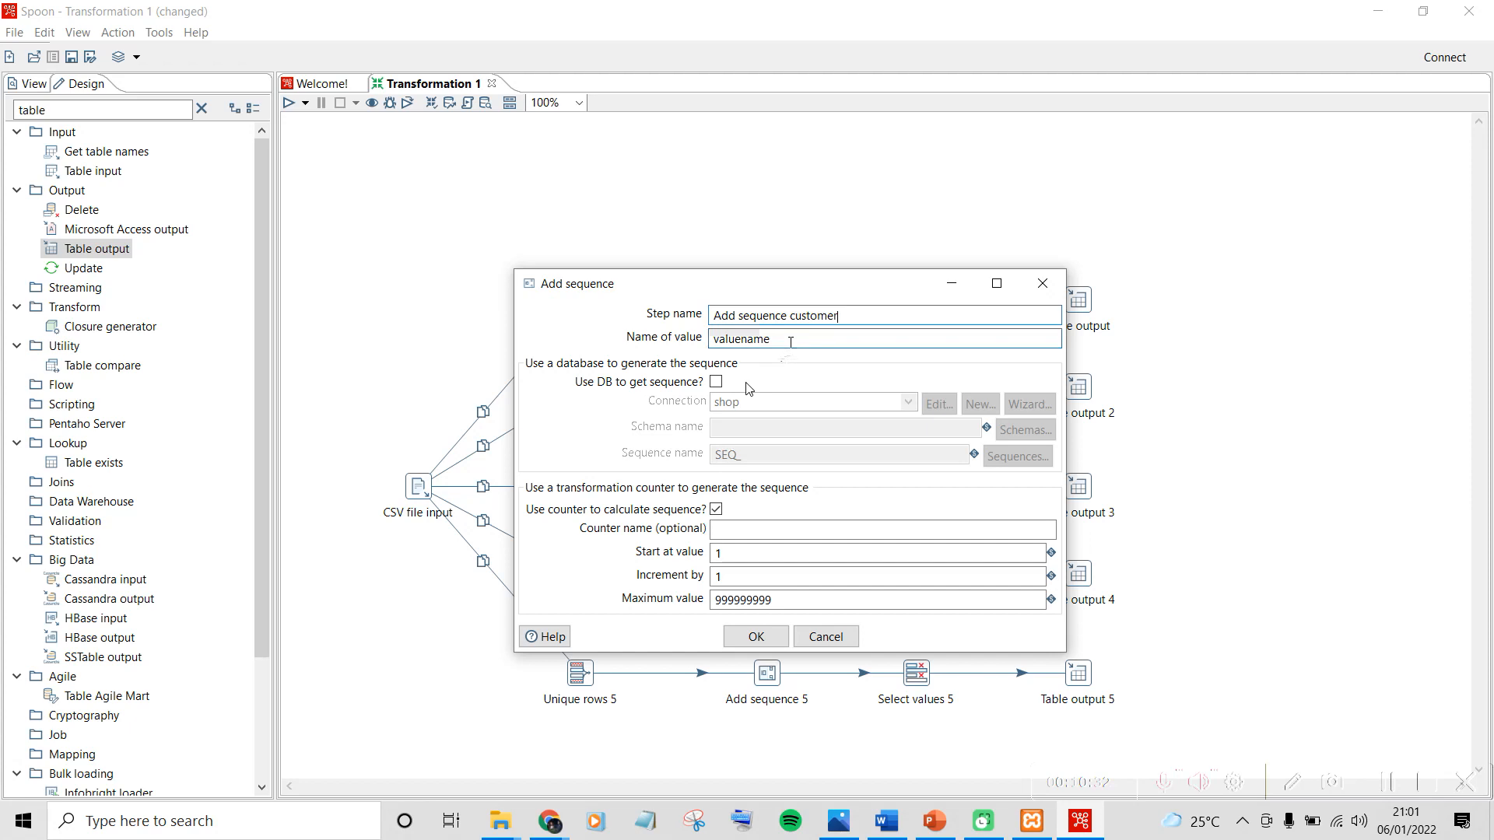
key(Tab)
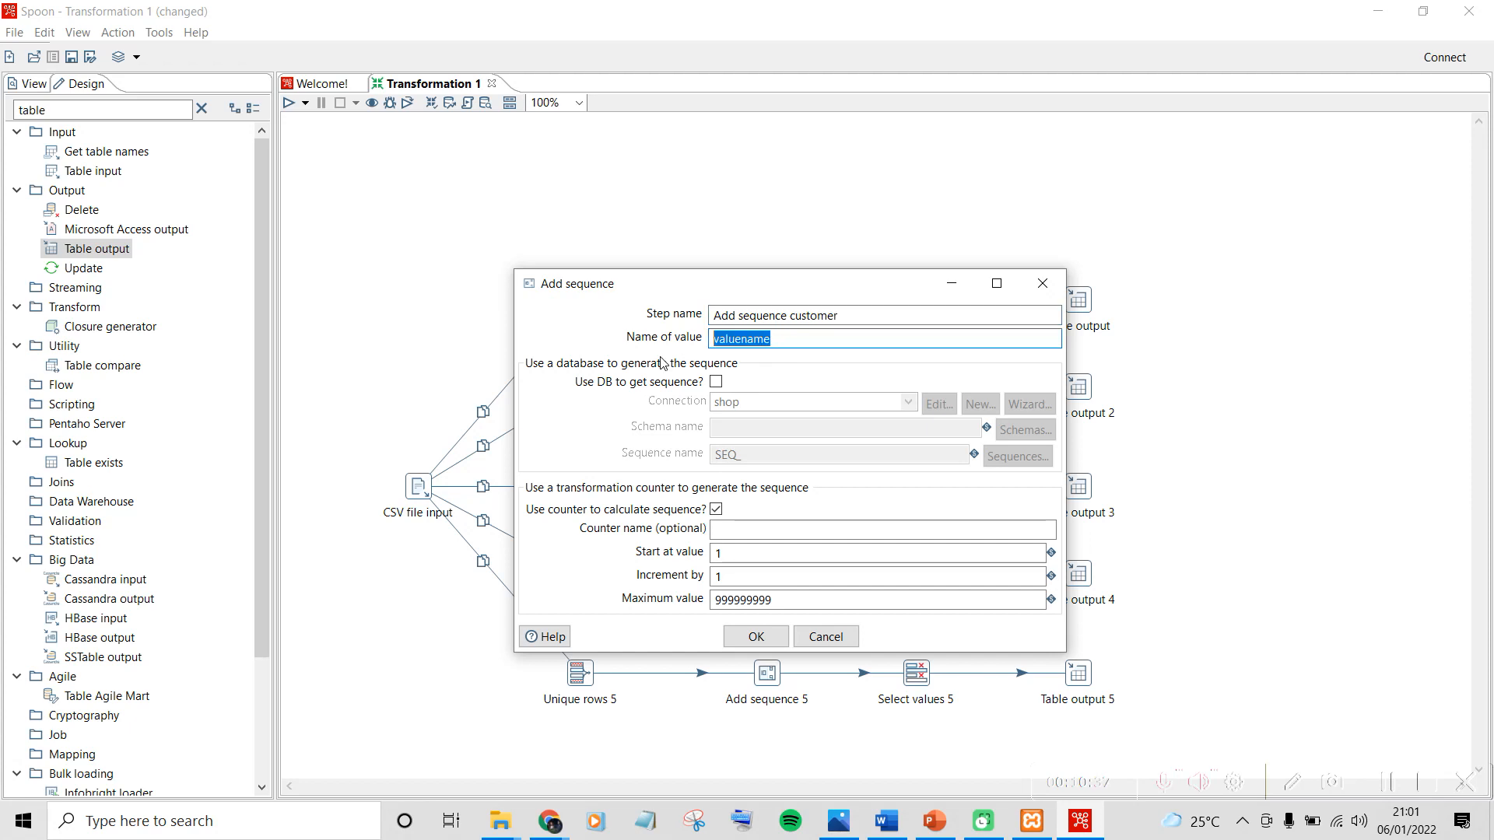
text(sk)
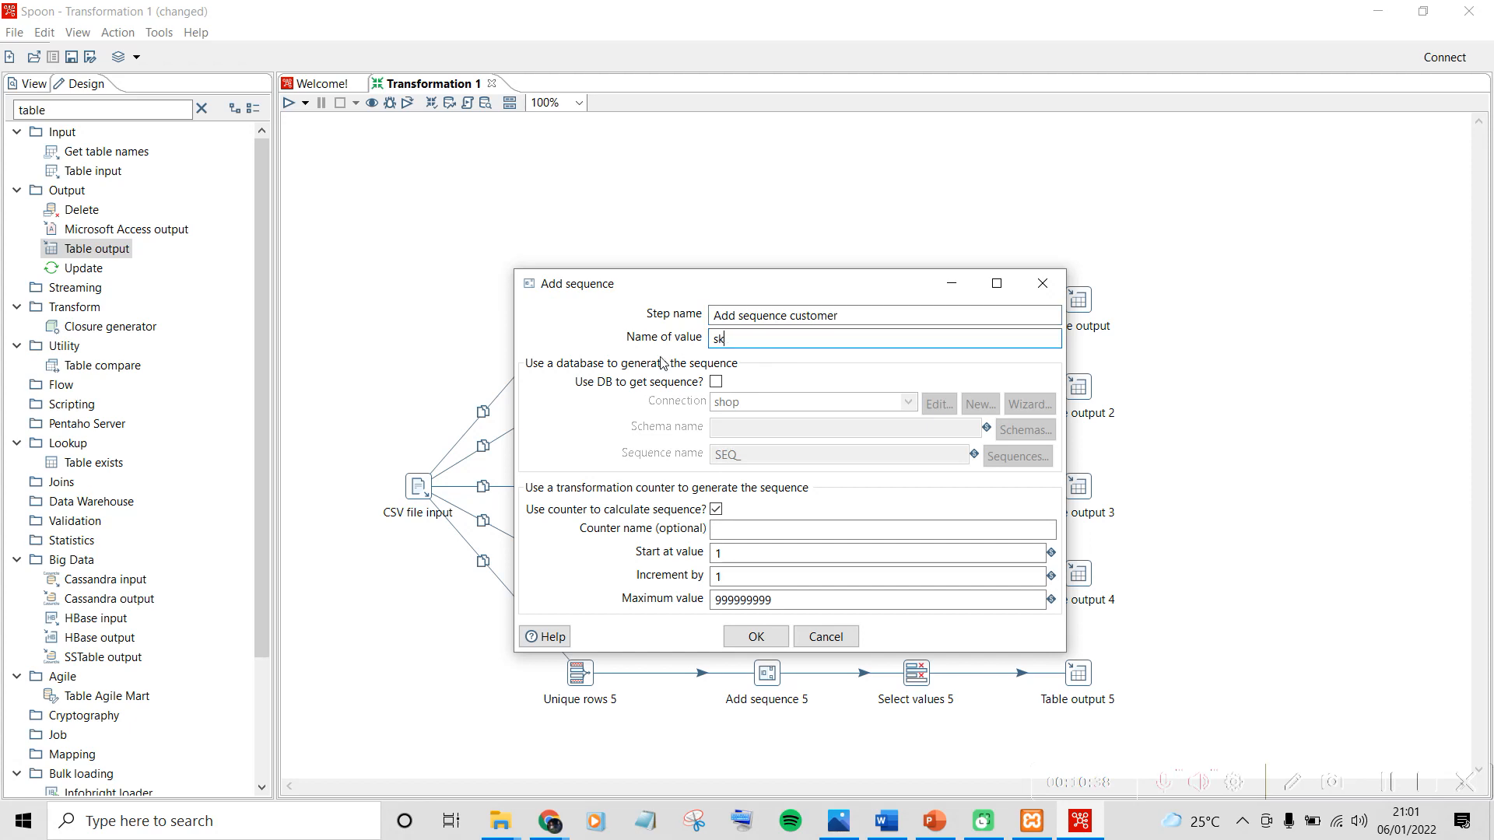
text(_customer)
click(757, 637)
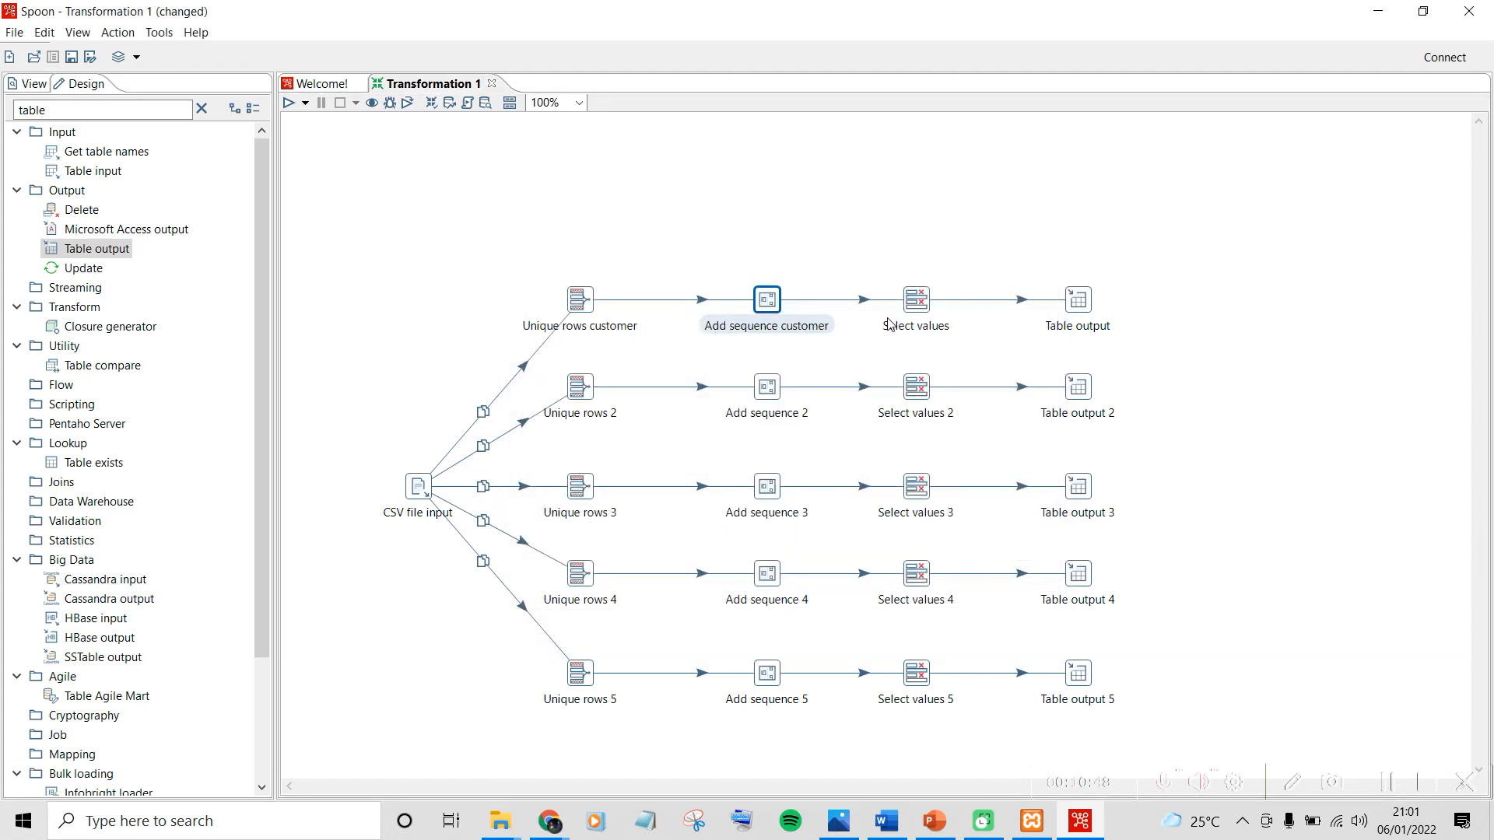
Rename the first Select values step as "Select values dim_customer" and load all incoming fields into its selection list
mouse_move(913, 304)
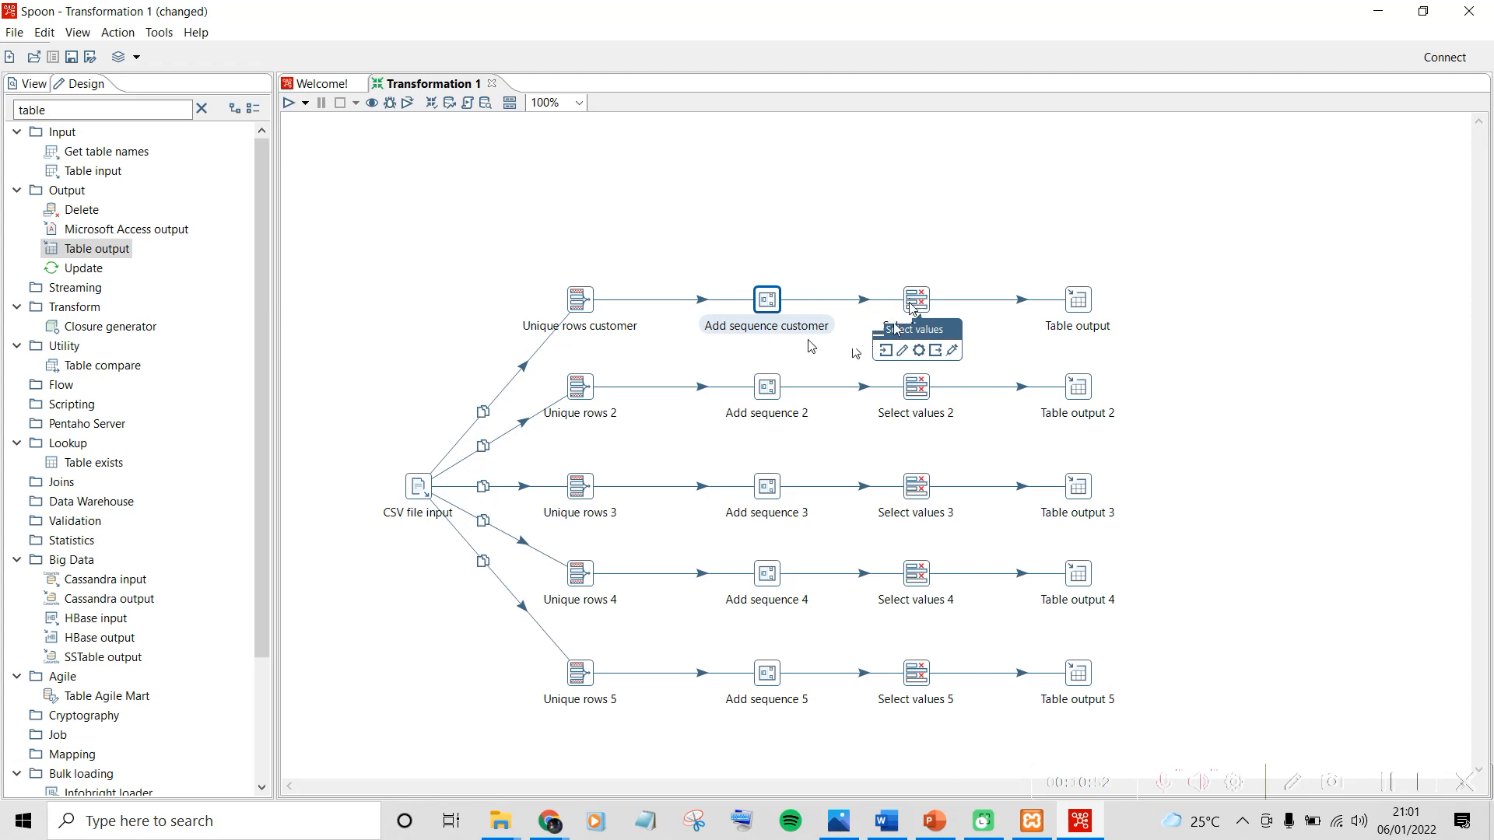
double_click(913, 305)
click(1072, 268)
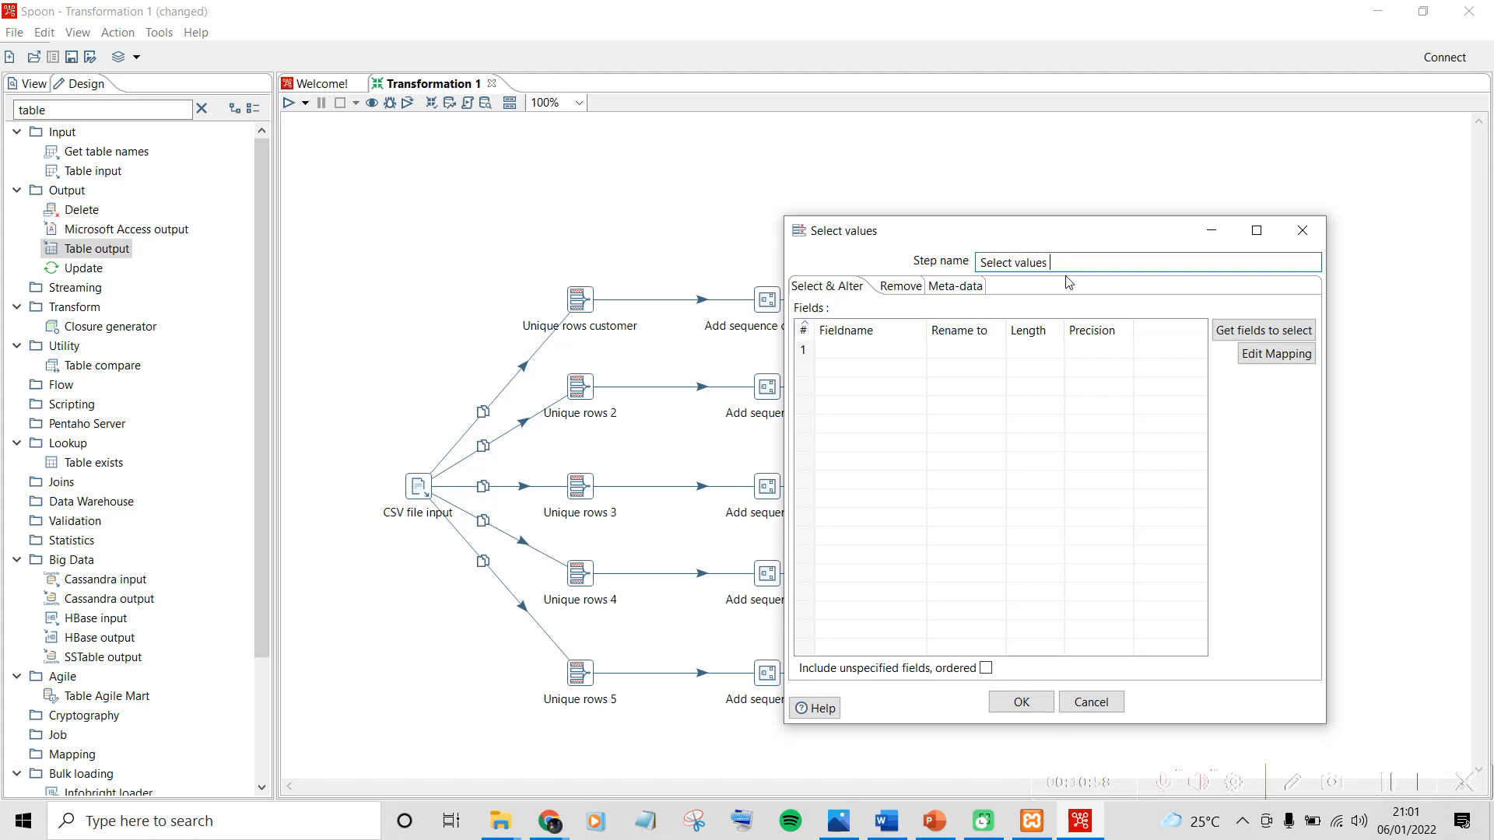
text(dim_customer)
click(1243, 336)
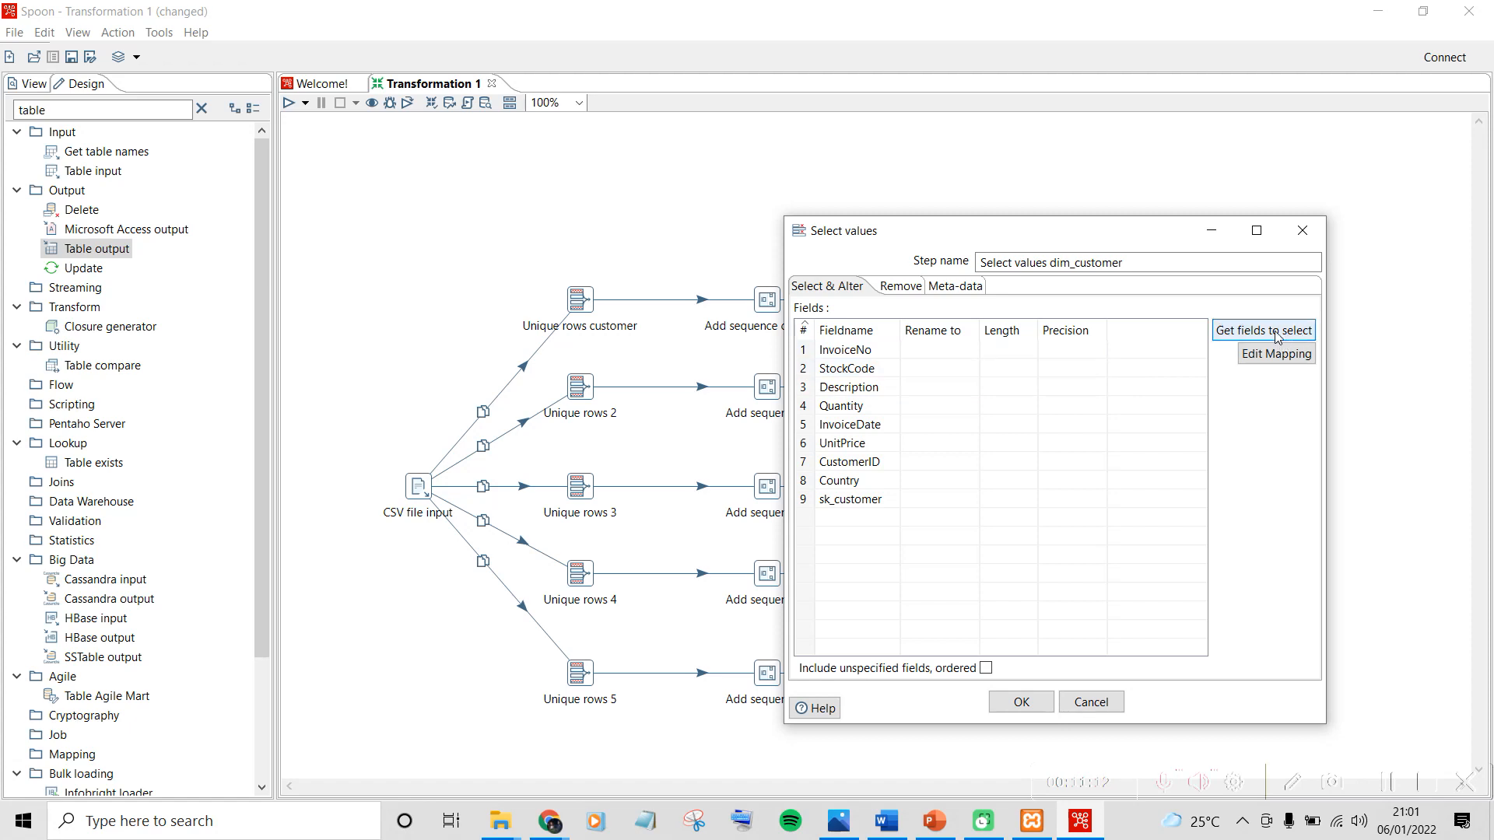
Delete InvoiceNo, StockCode, Description, Quantity, InvoiceDate and UnitPrice from the selected fields of Select values dim_customer
right_click(895, 356)
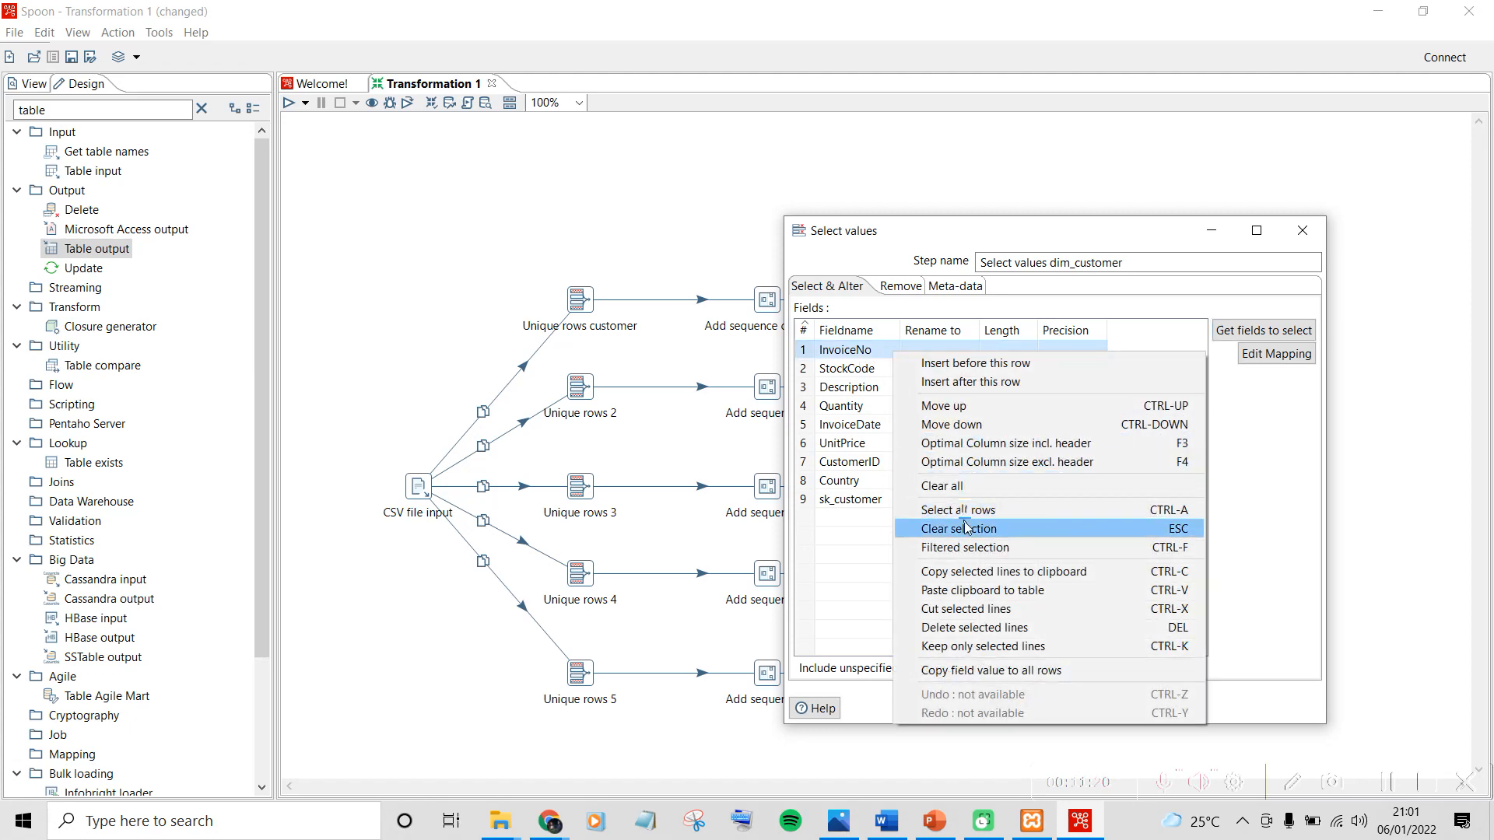
click(989, 615)
right_click(855, 353)
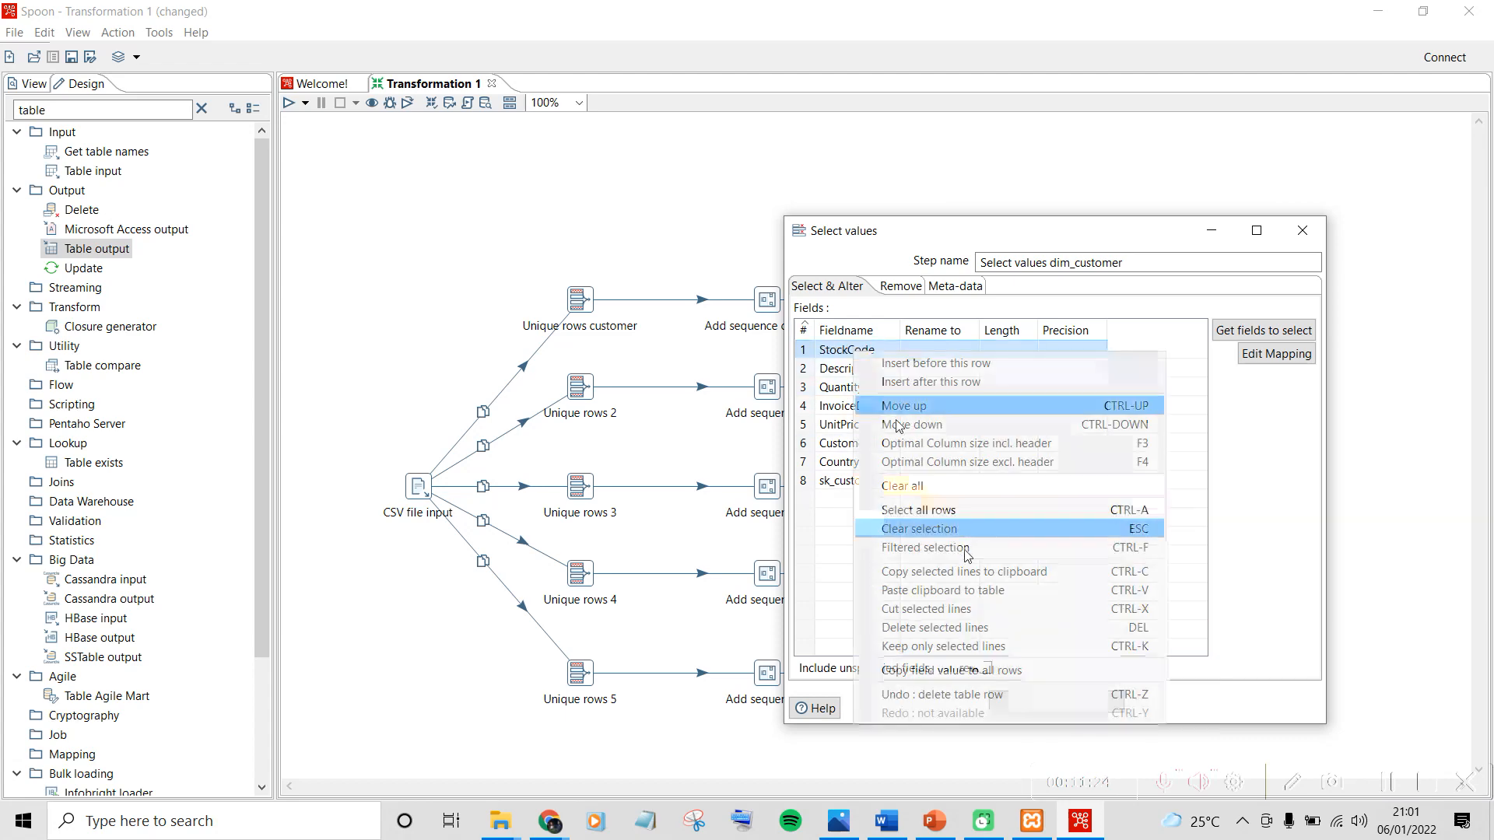
click(959, 627)
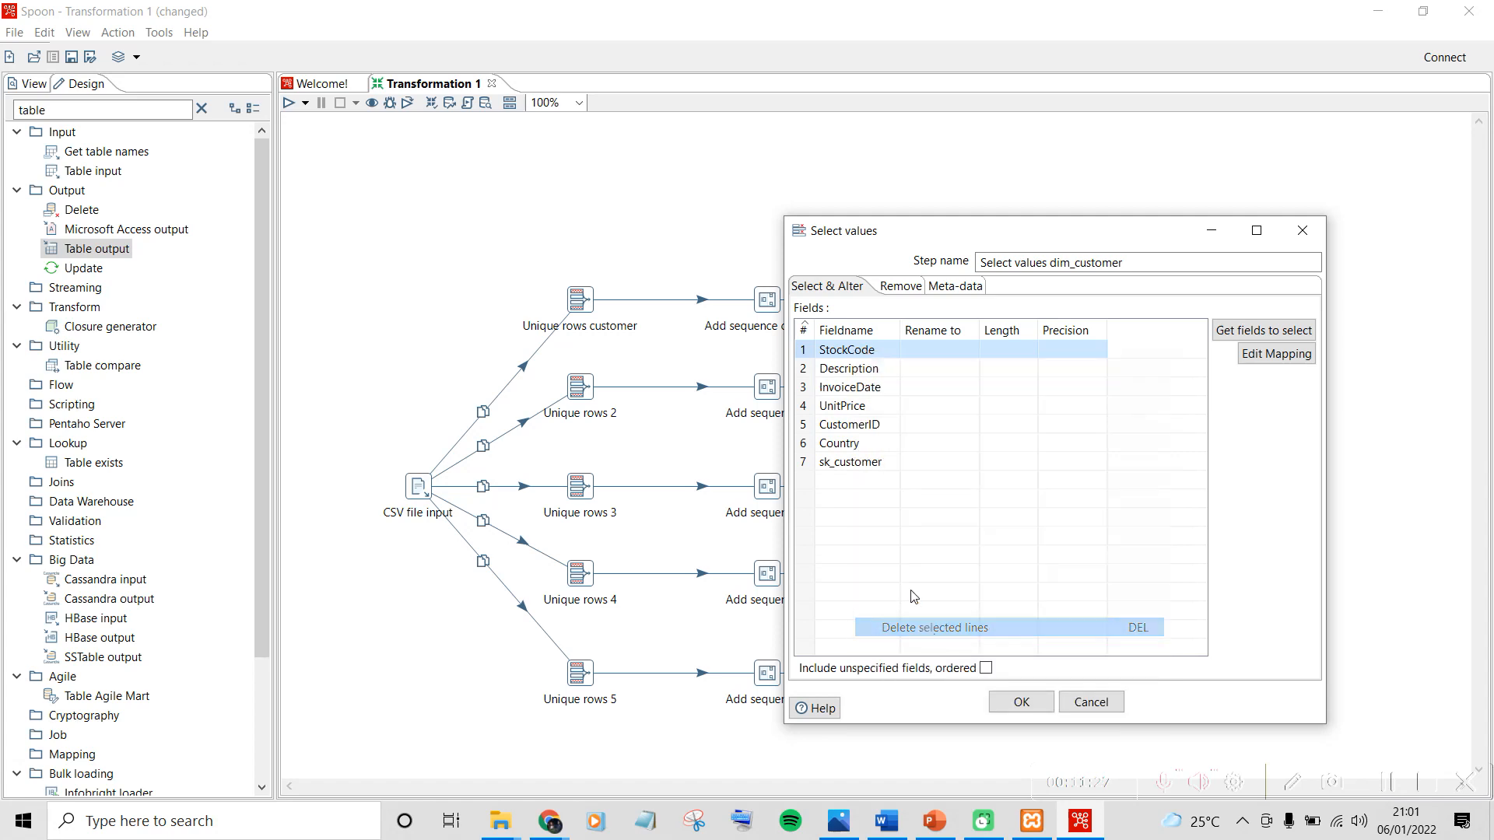
right_click(855, 354)
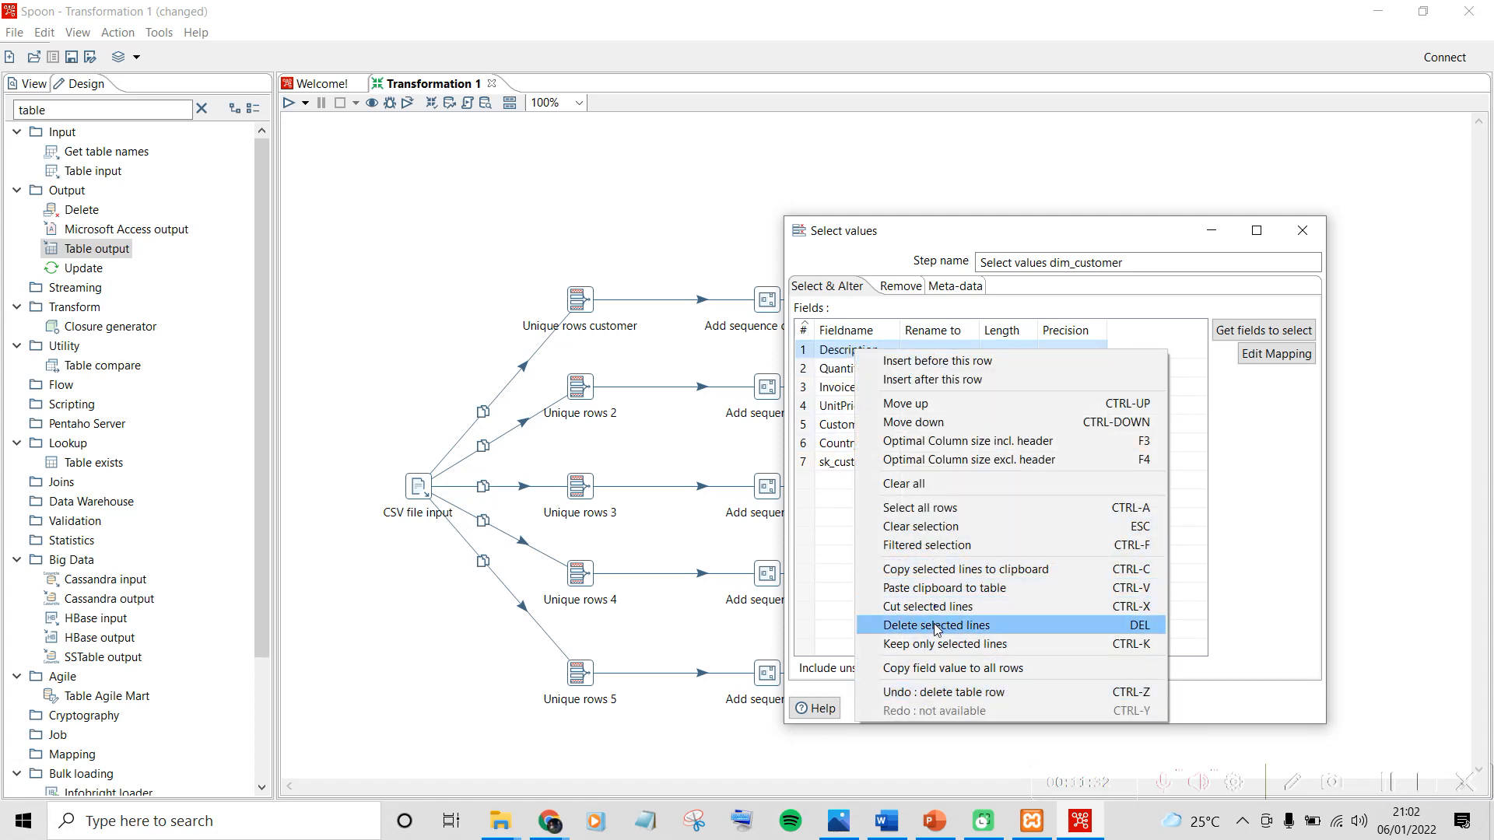
click(958, 625)
right_click(850, 355)
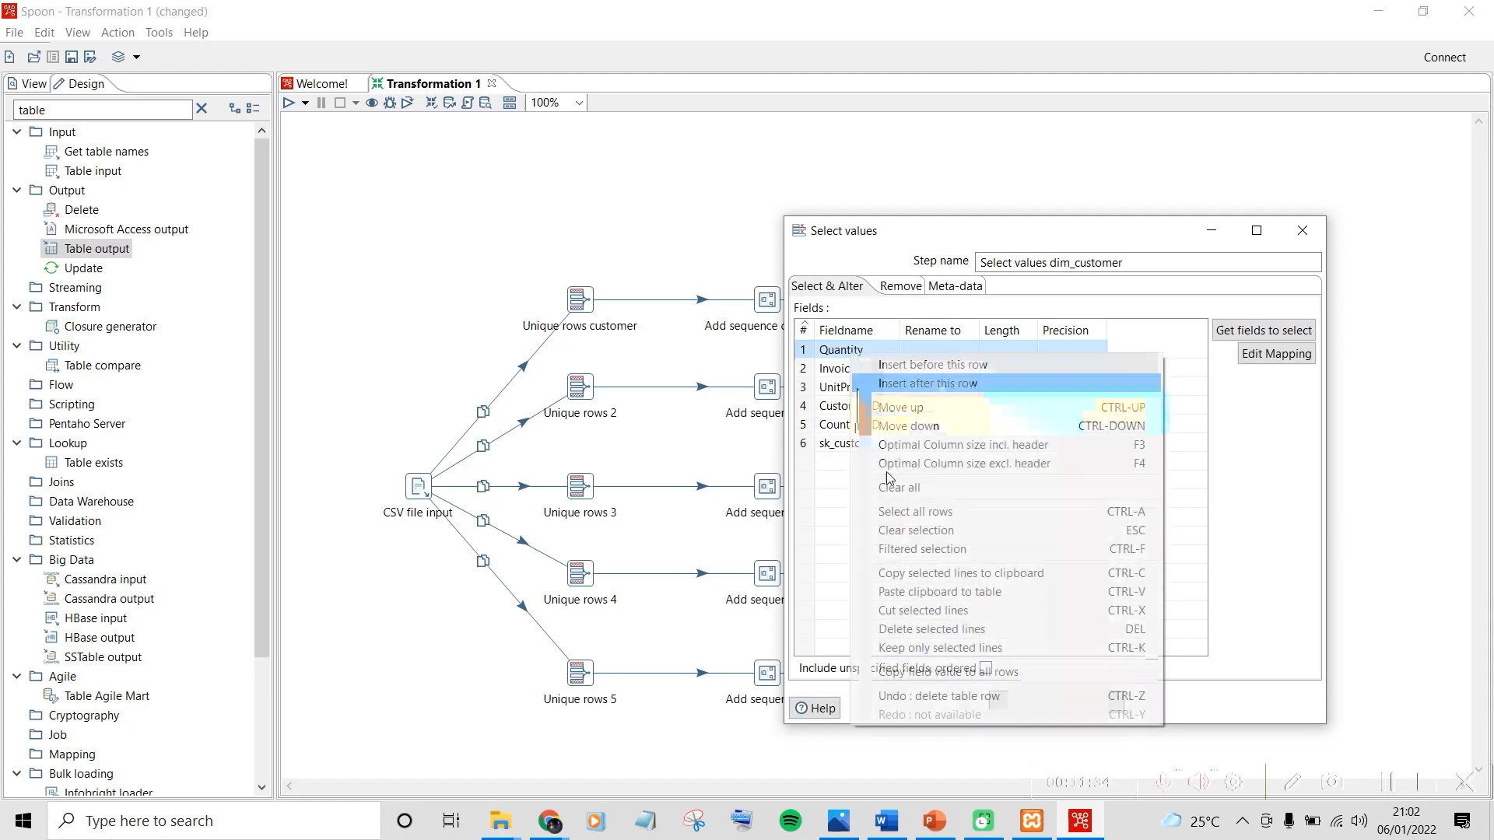
click(954, 632)
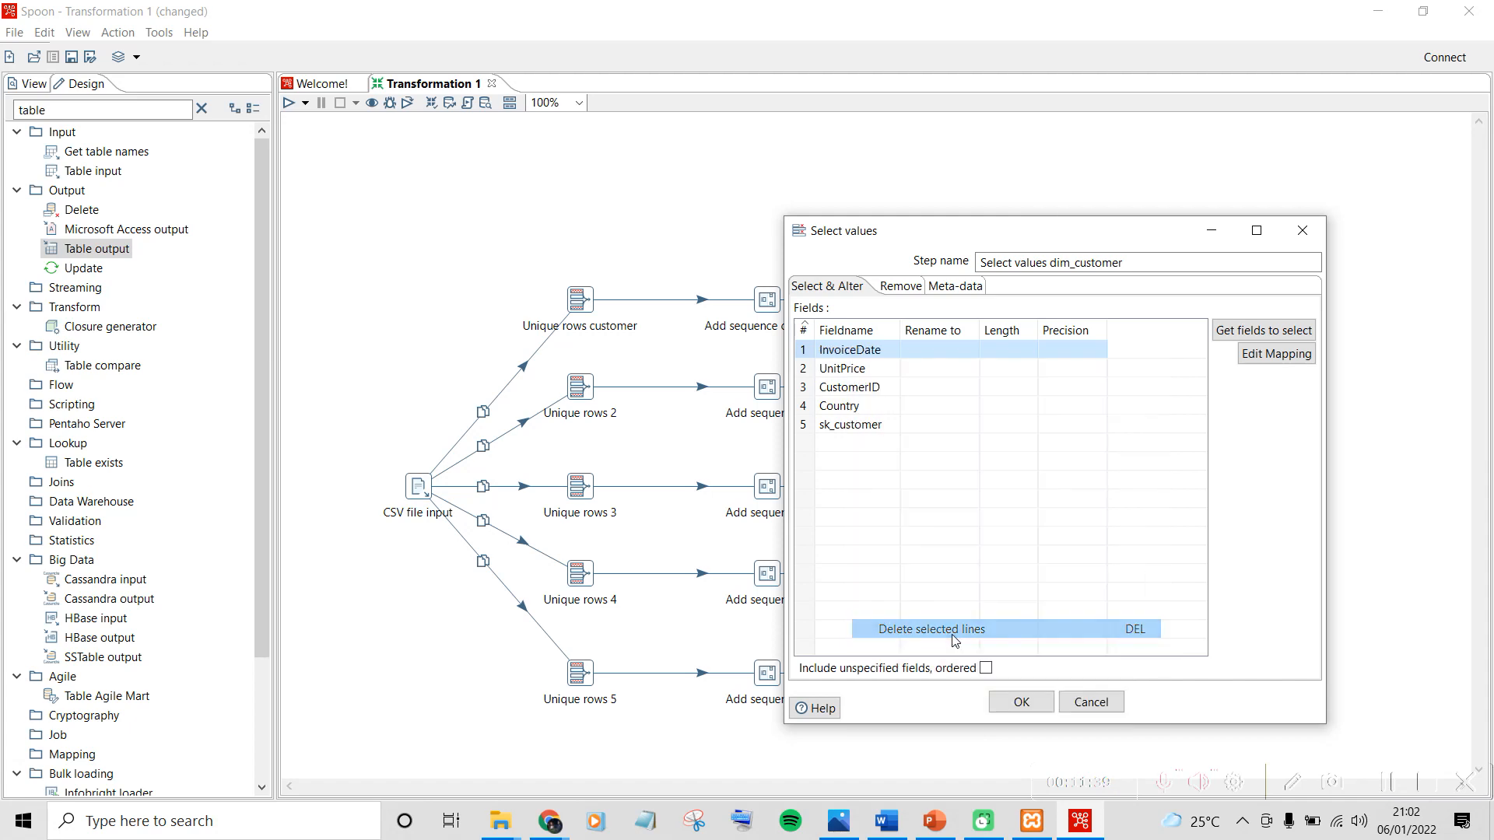
right_click(854, 354)
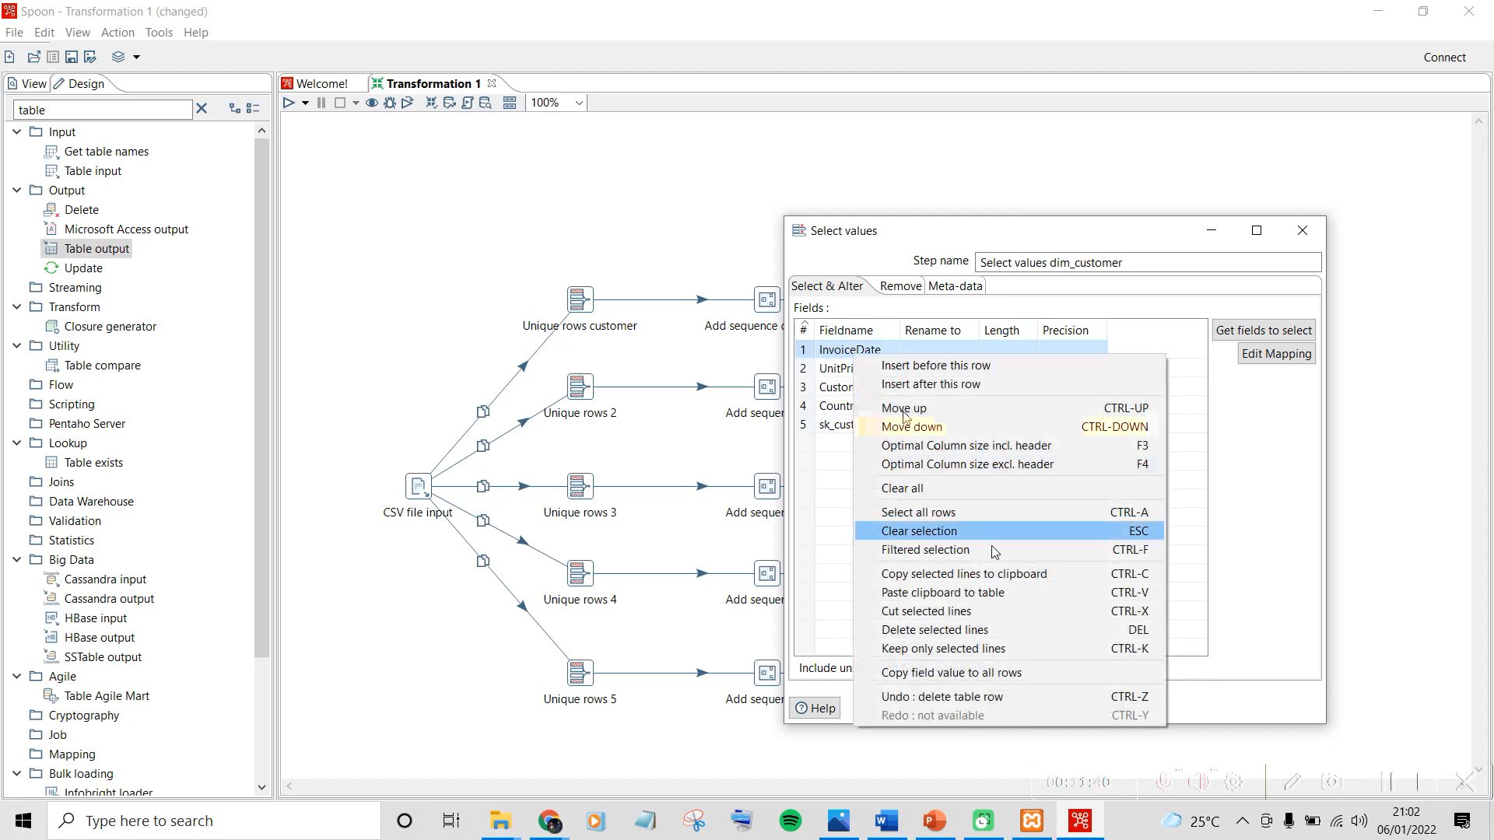
click(977, 630)
right_click(853, 351)
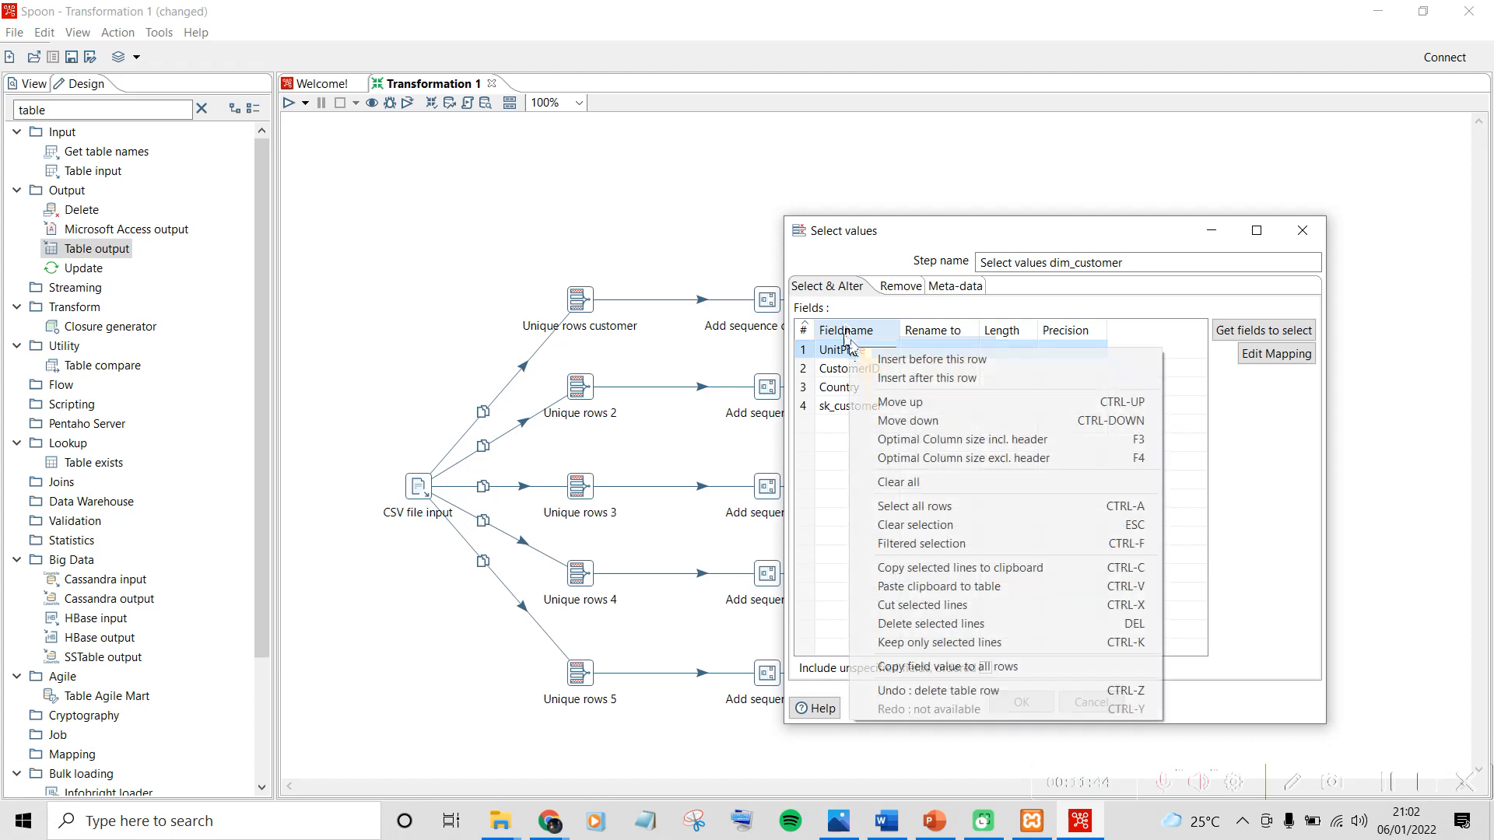
click(936, 623)
Delete Country from the selected fields of Select values dim_customer and accept the step settings
click(848, 368)
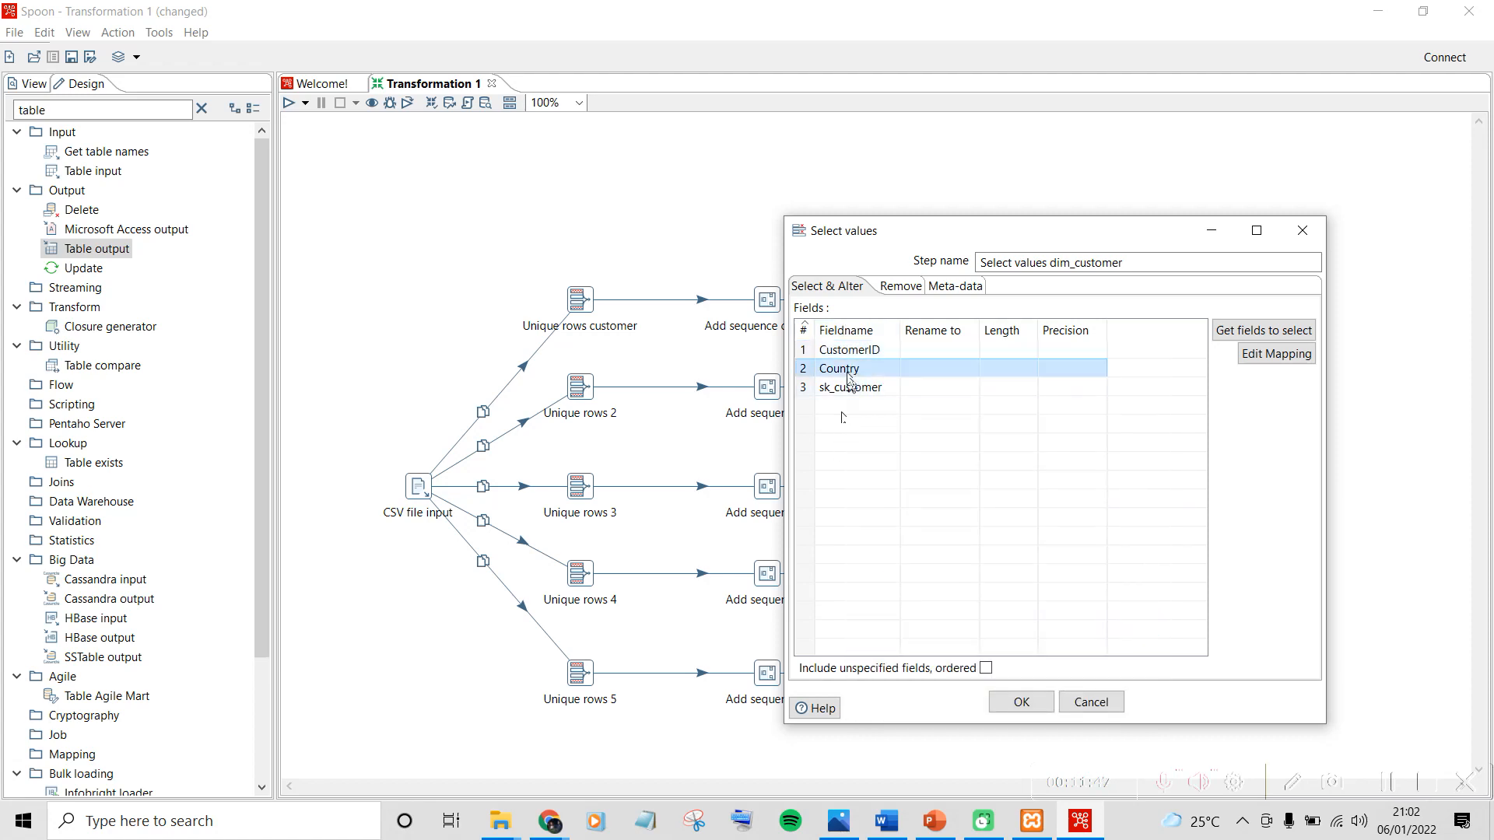
right_click(850, 370)
click(928, 366)
right_click(927, 366)
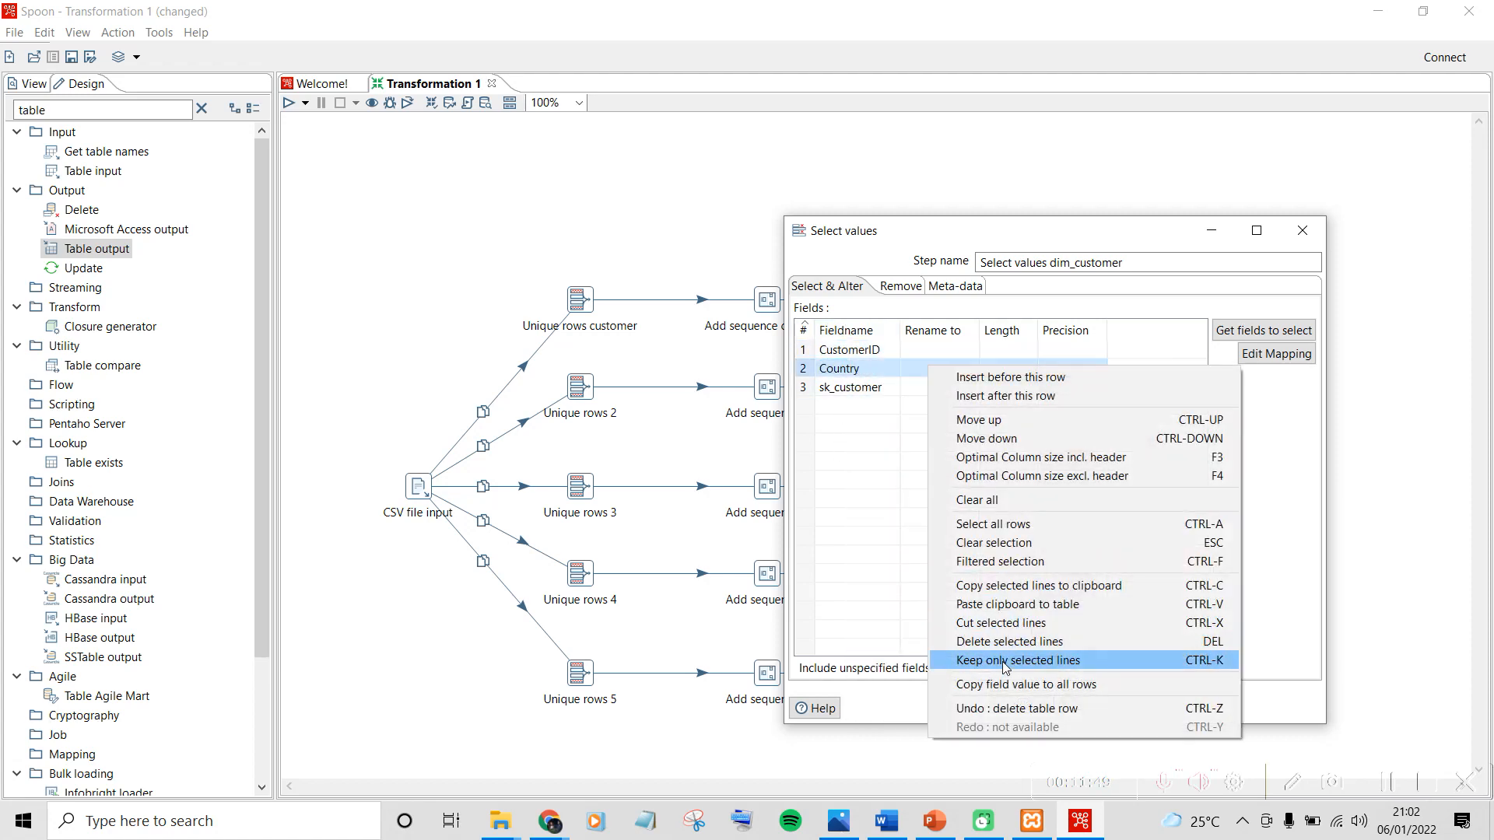
right_click(845, 368)
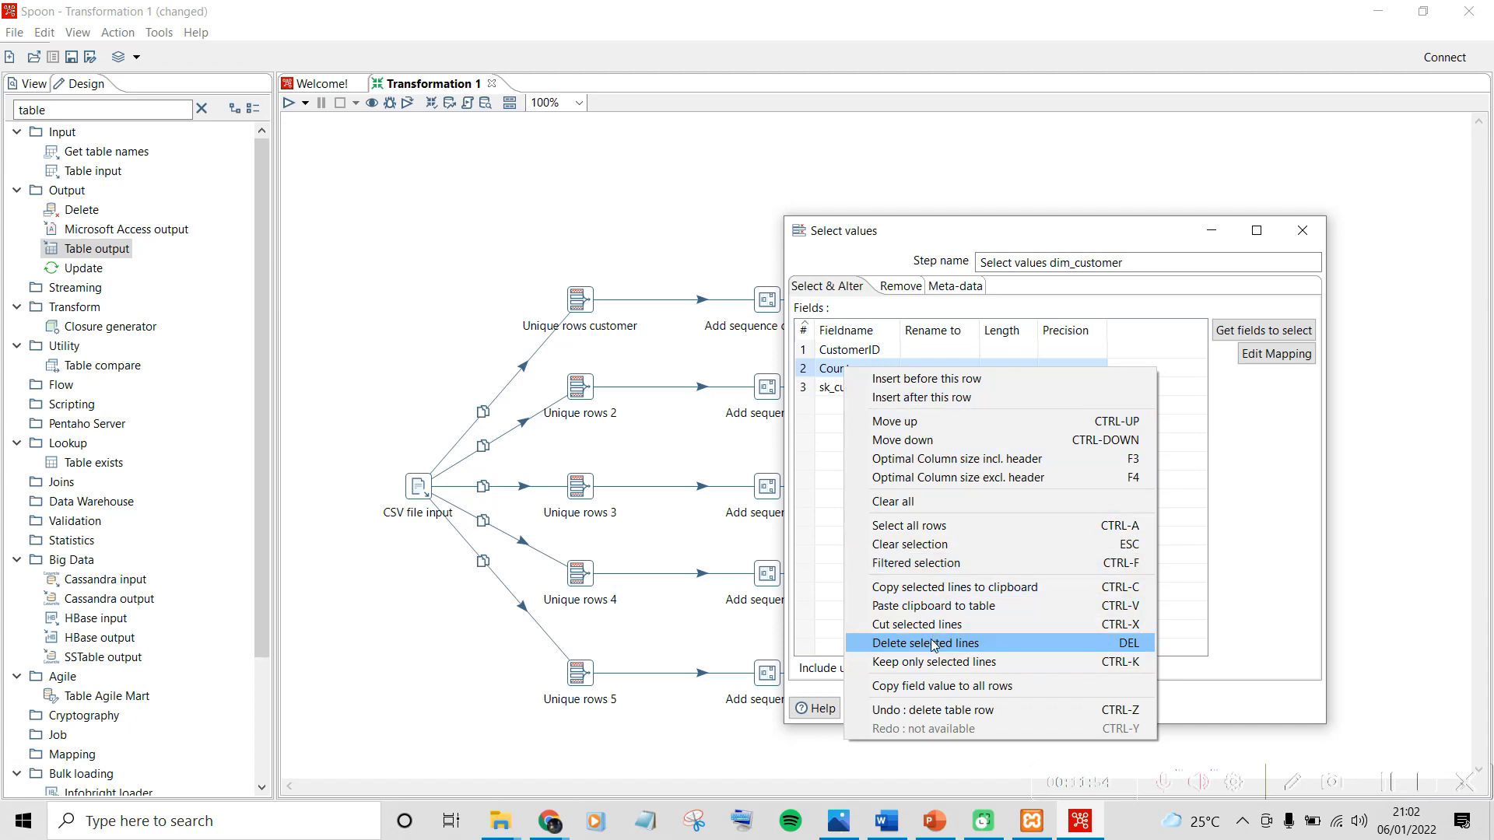
click(926, 643)
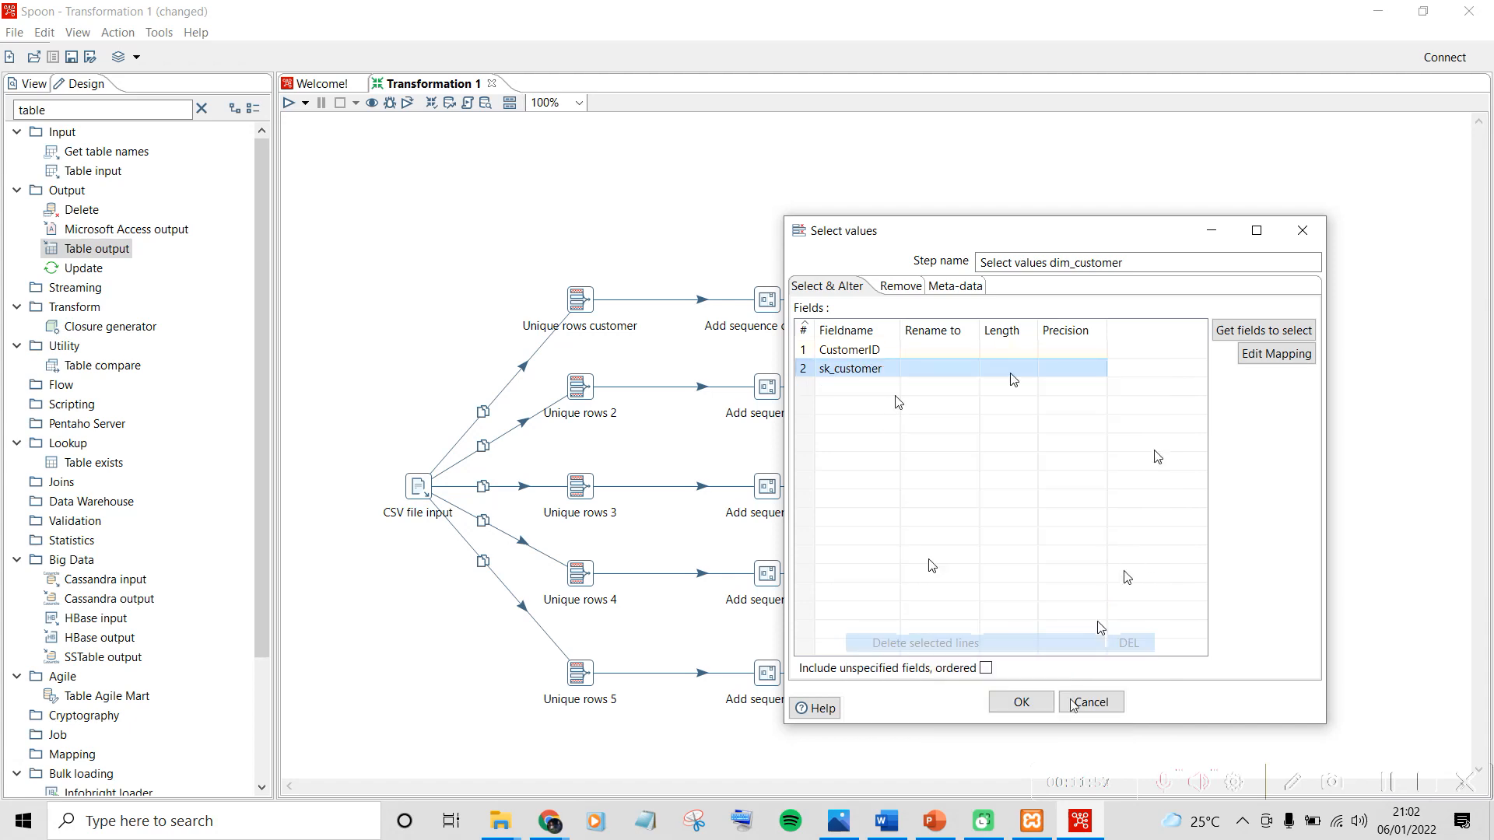
click(1021, 702)
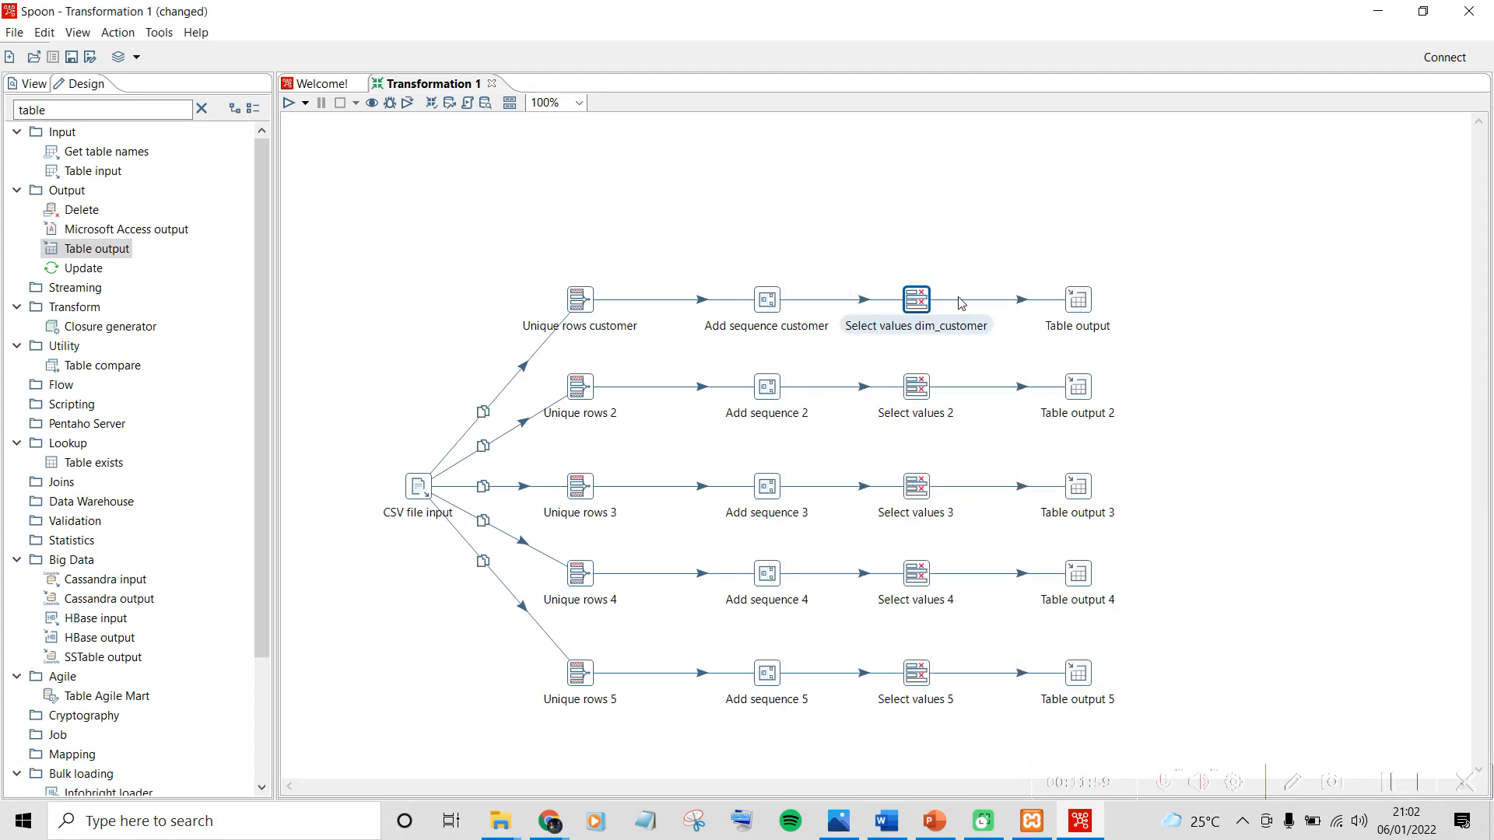
Rename the first Table output step as "Table output dim_customer" and set its target table to dim_customer
double_click(1078, 300)
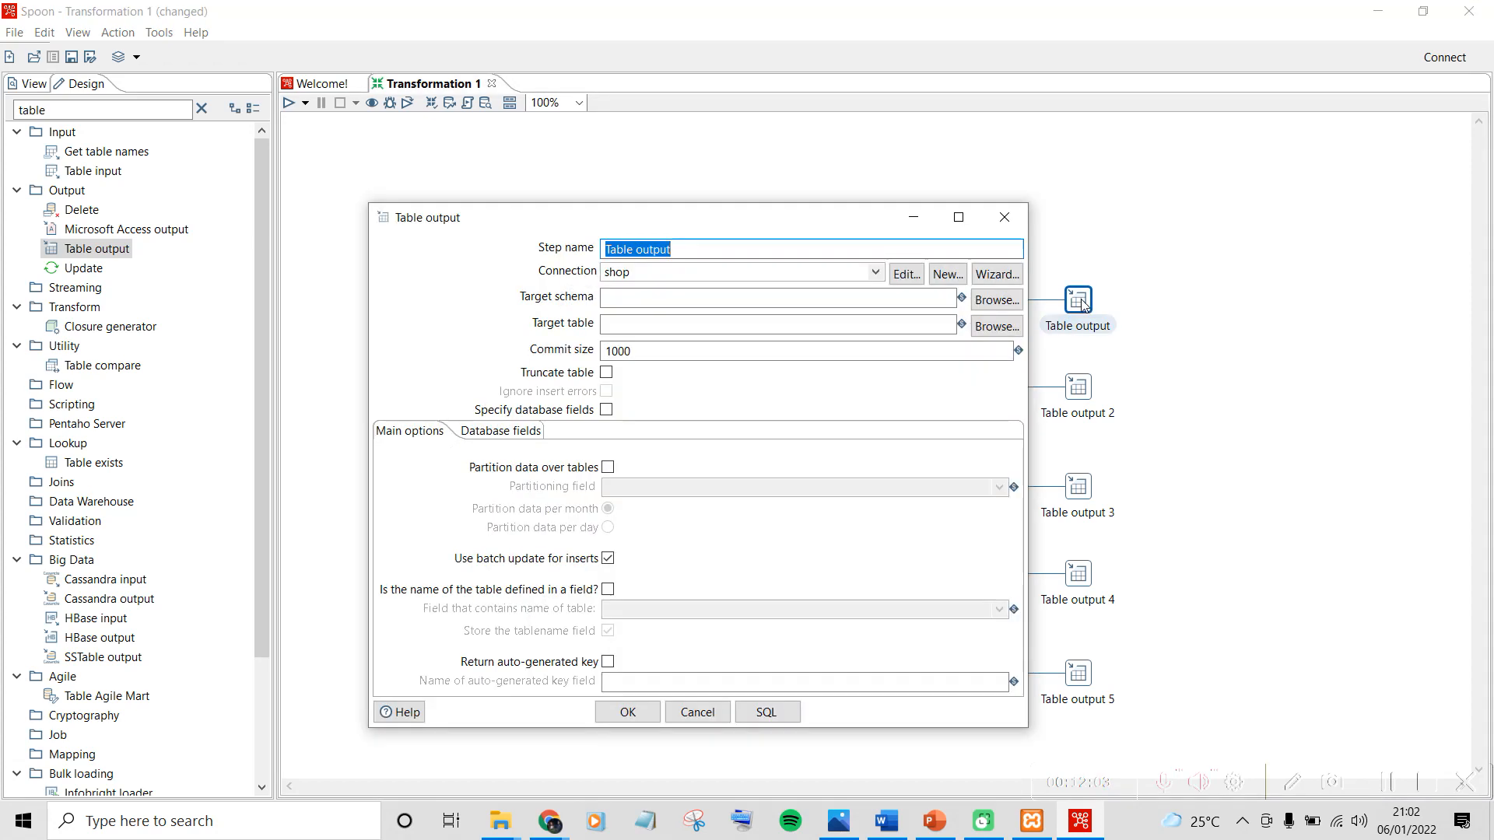
click(701, 251)
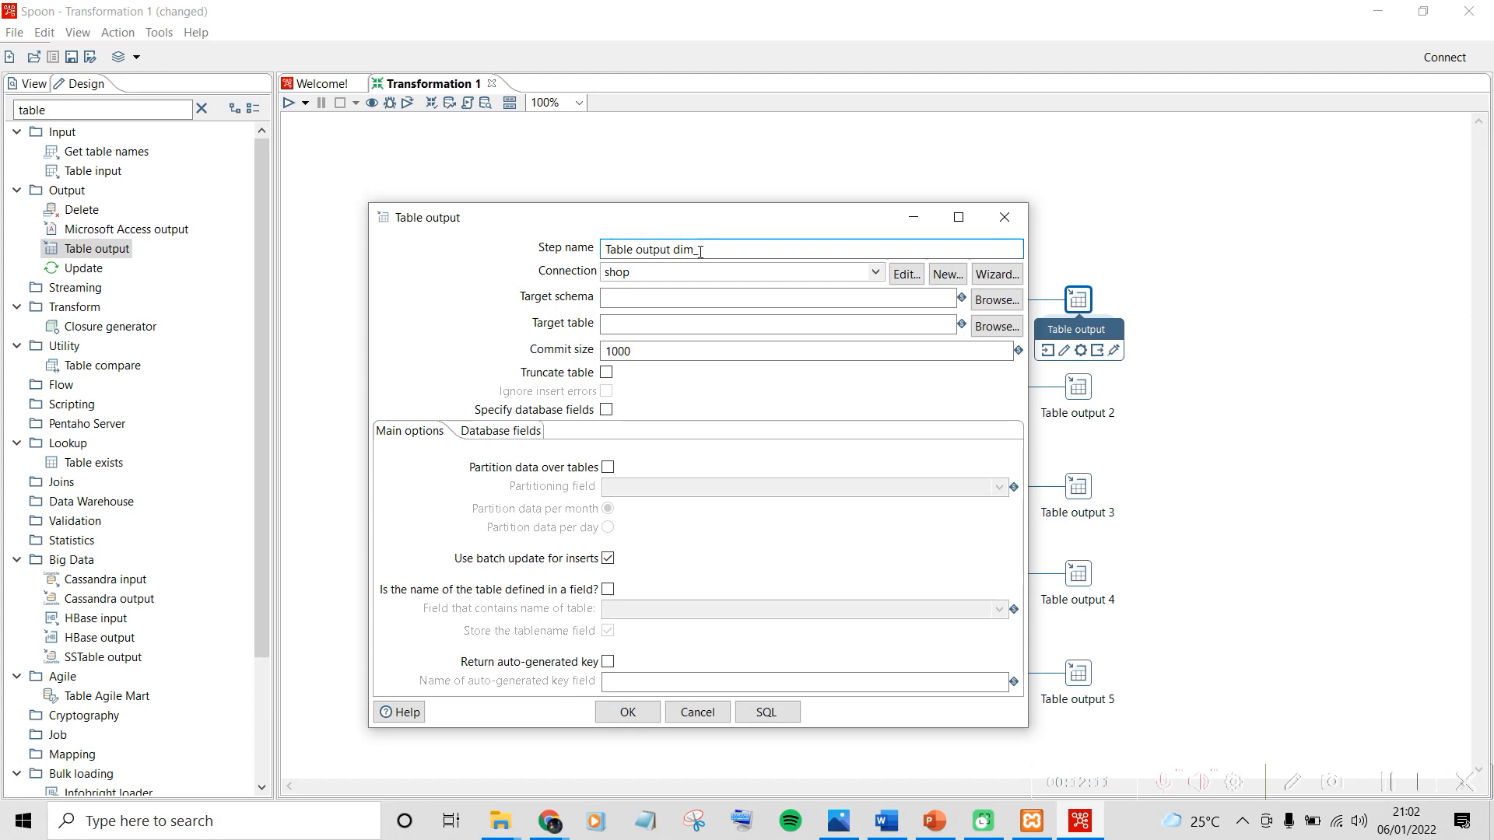
text(dim_customer)
click(652, 326)
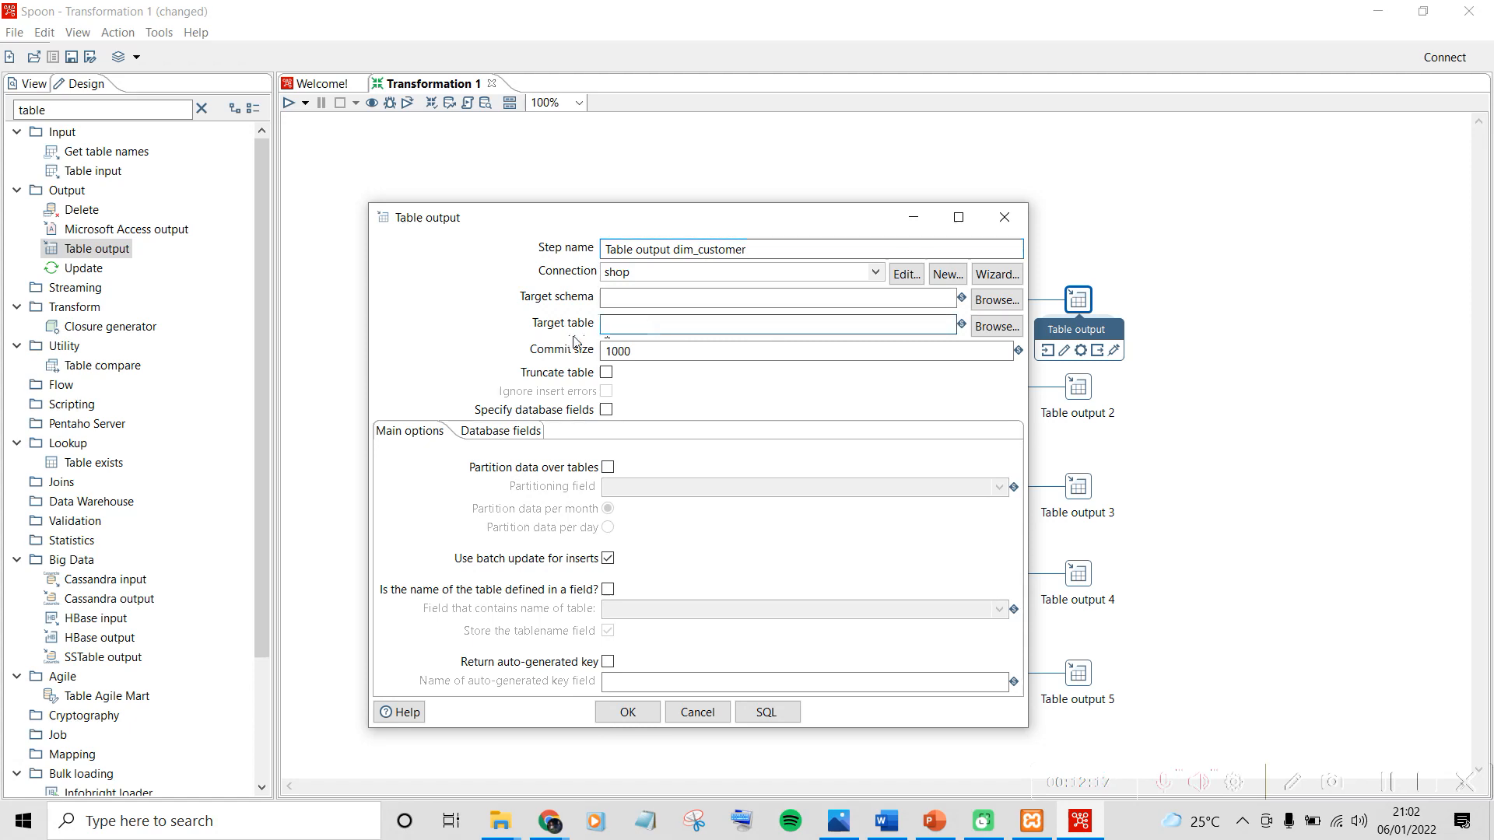
text(dim)
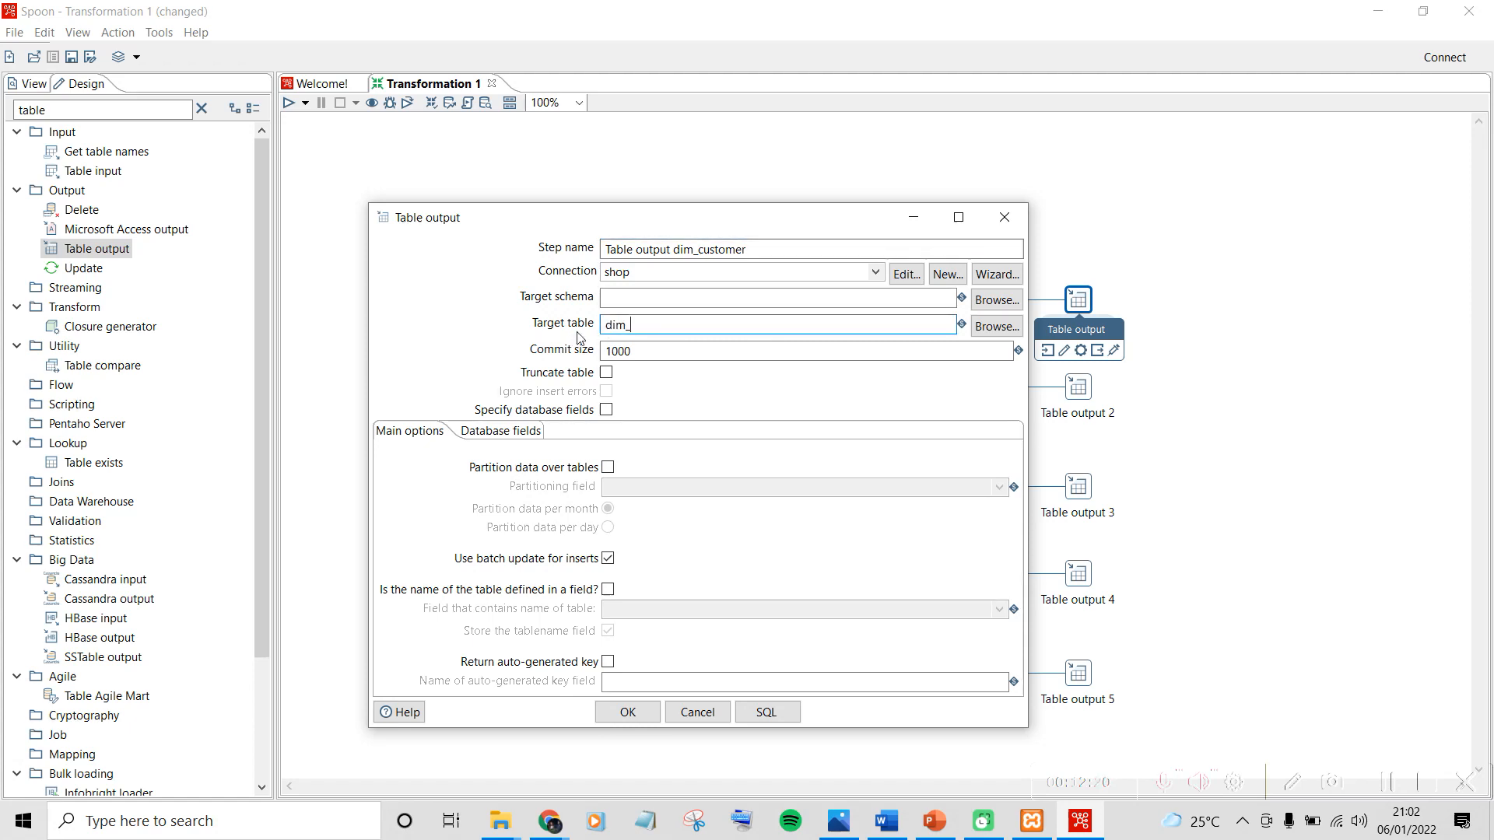
text(_tab)
text(cu)
text(stomer)
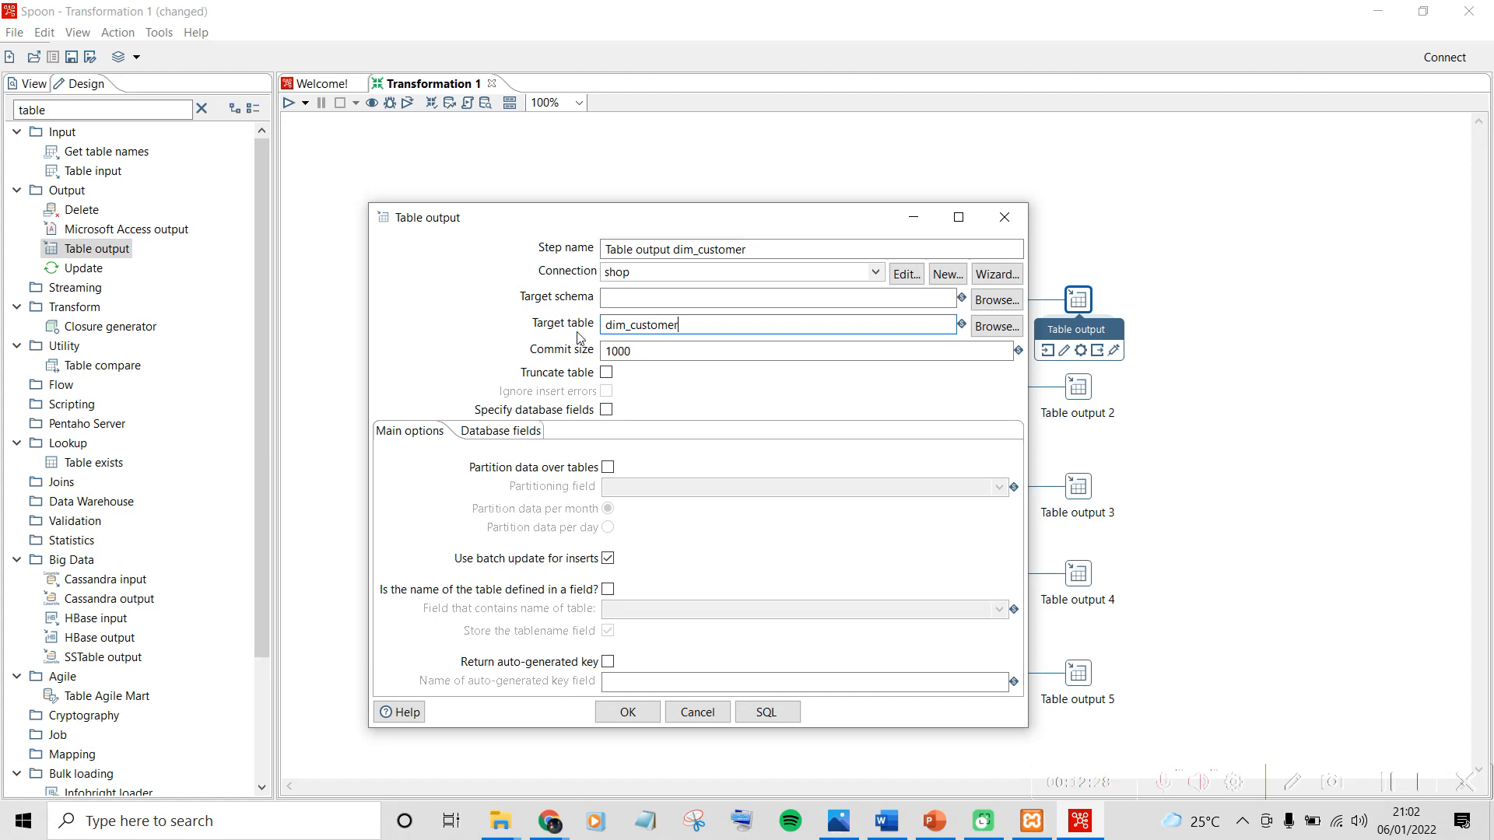
click(535, 440)
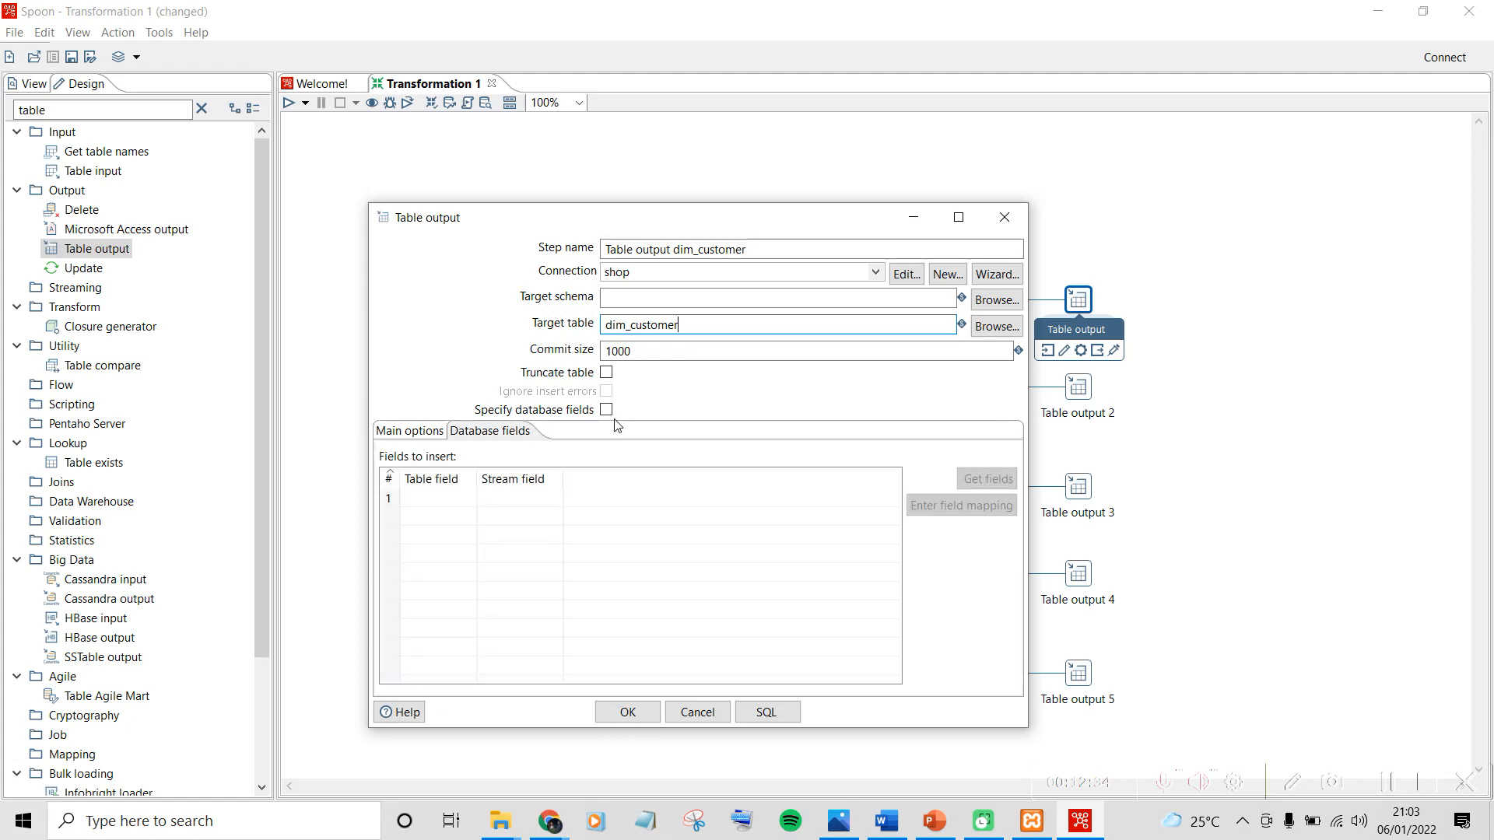
click(427, 436)
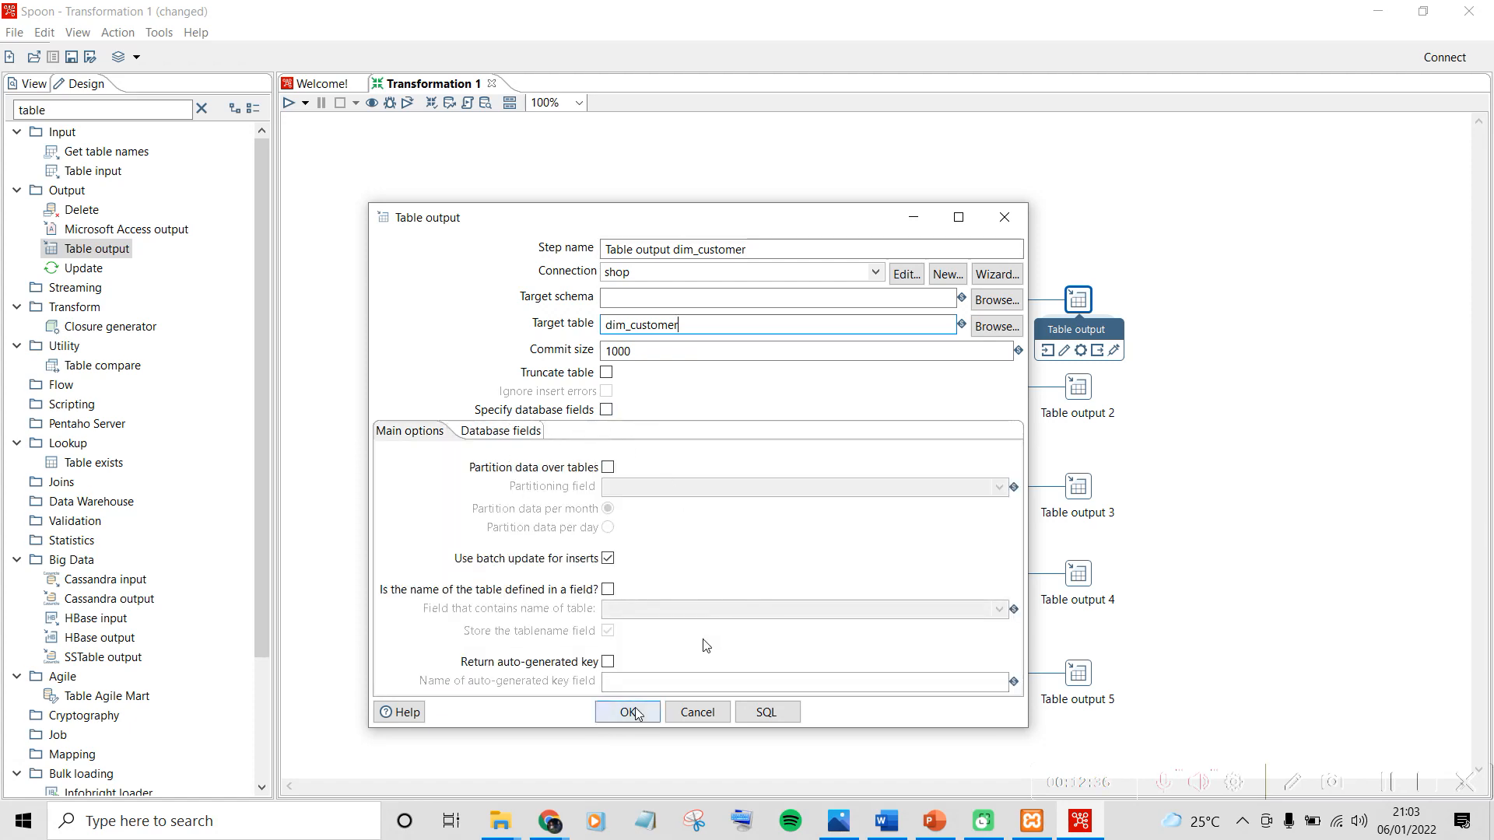
Generate and execute the SQL that creates the dim_customer table, then accept the Table output dim_customer settings
click(767, 716)
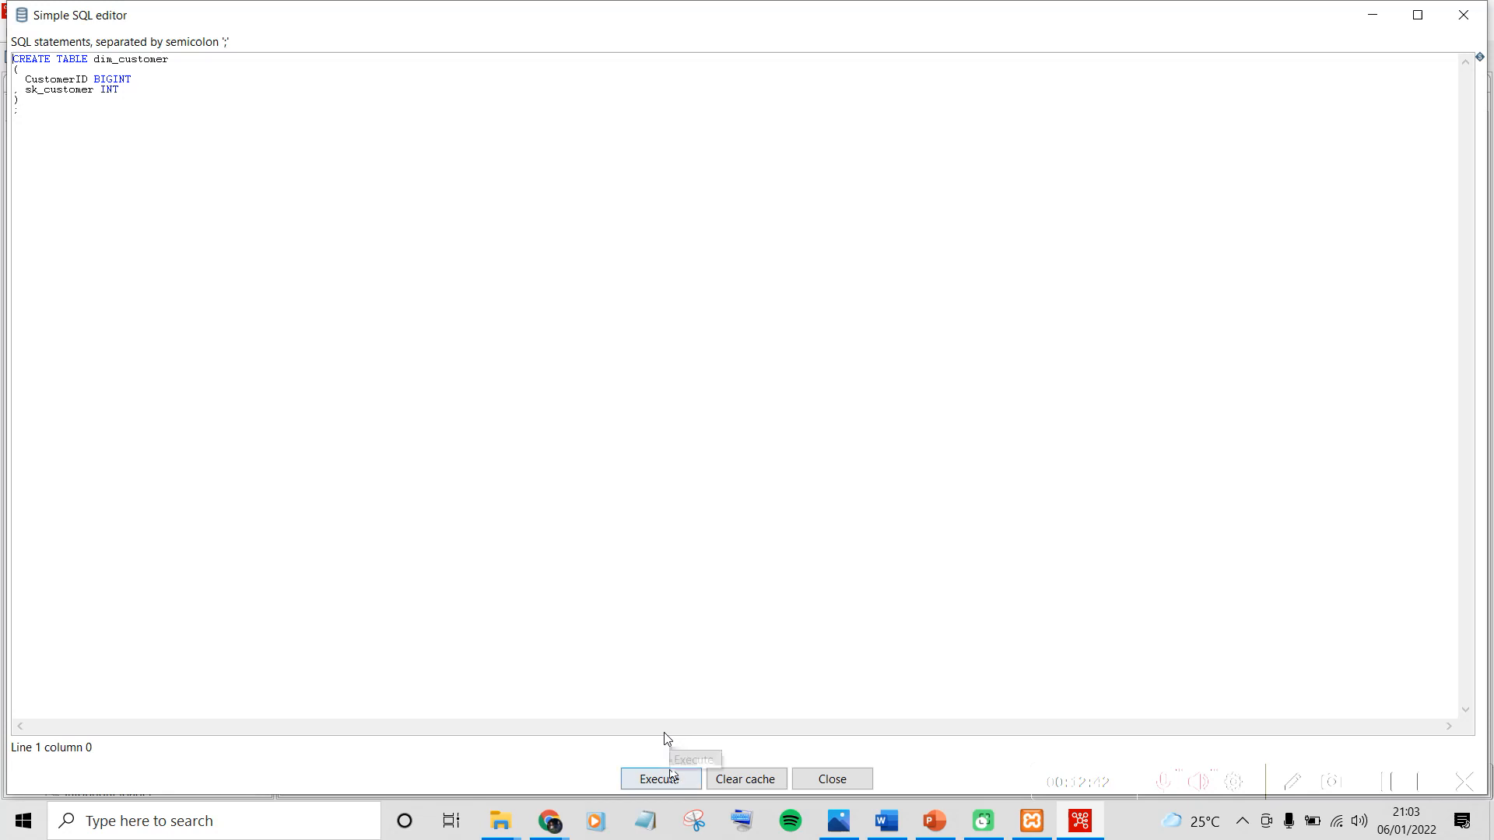
click(674, 782)
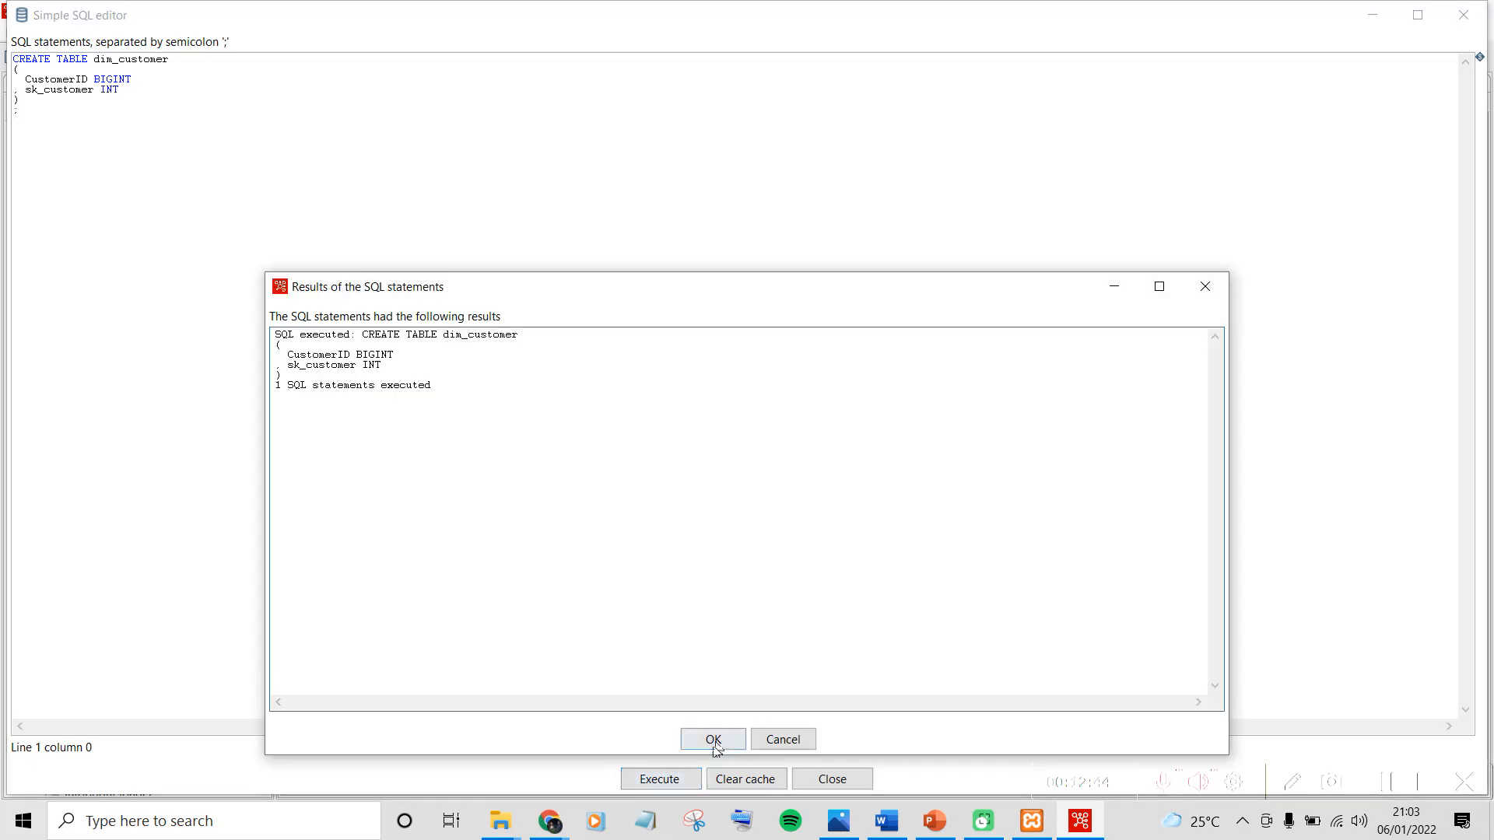
click(712, 739)
click(824, 780)
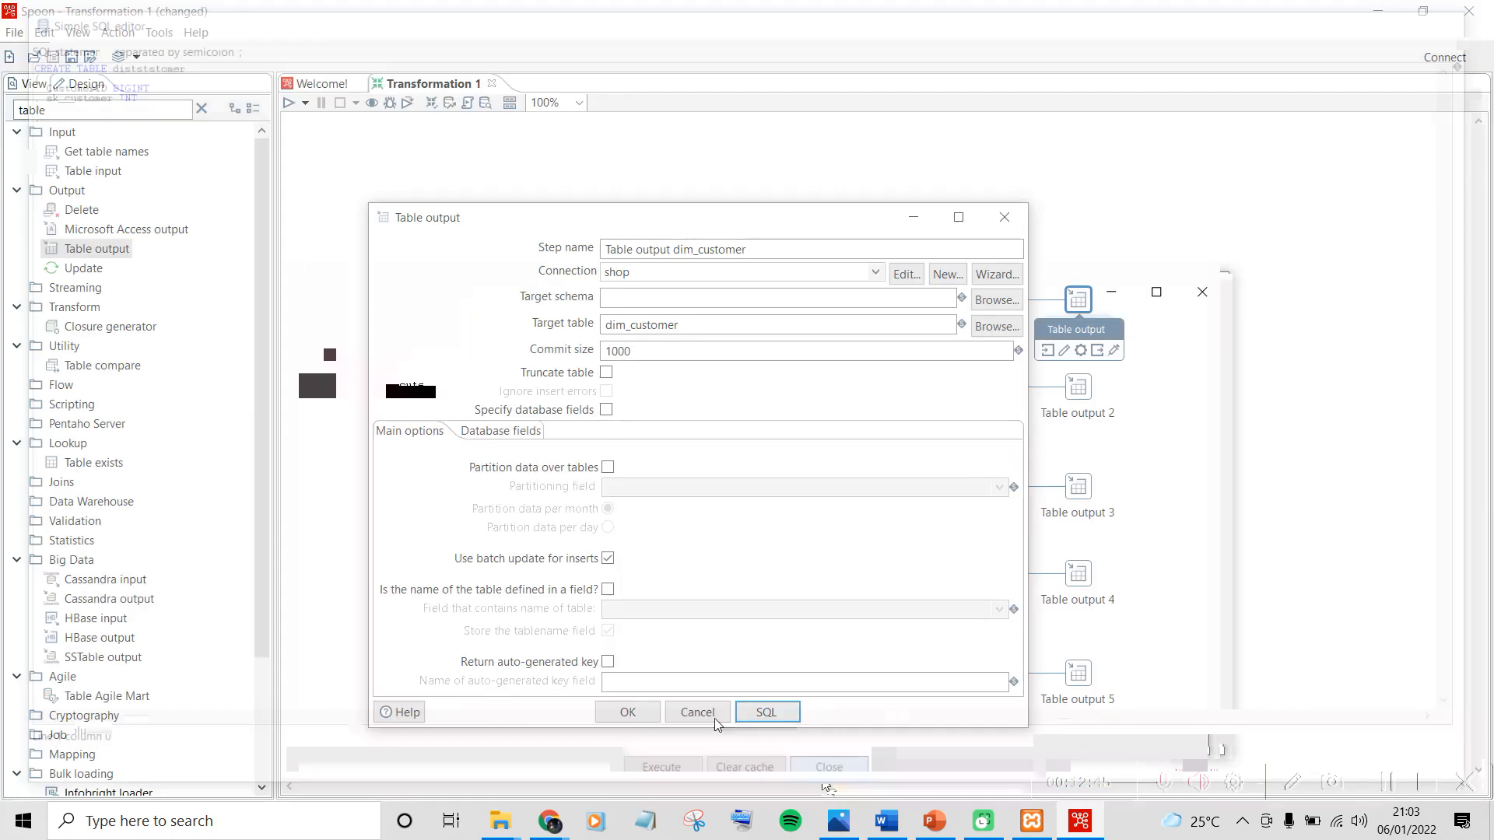
click(628, 711)
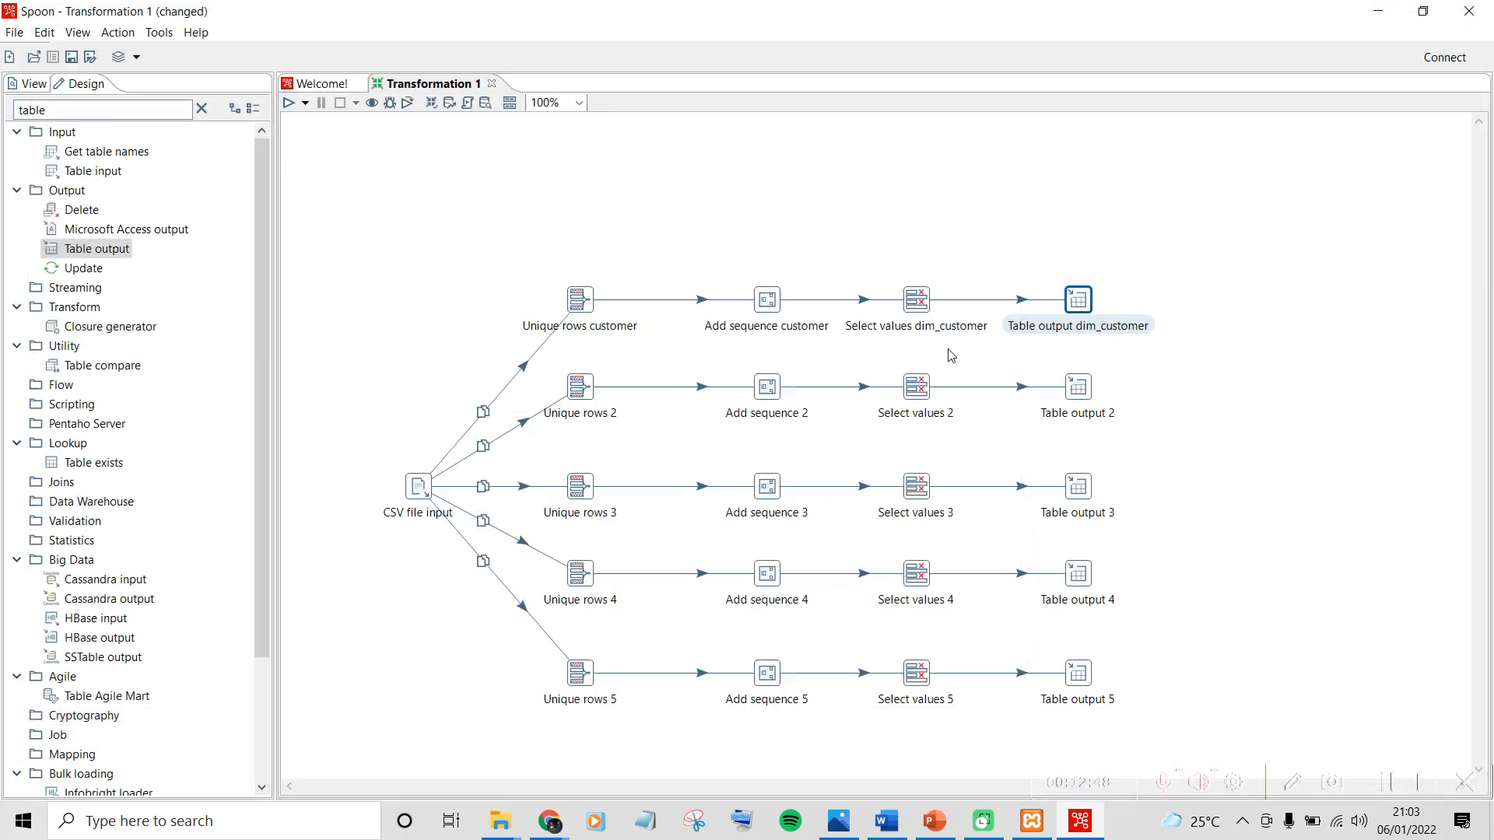
Rename the CustomerID field to customer_id in Select values dim_customer
double_click(928, 315)
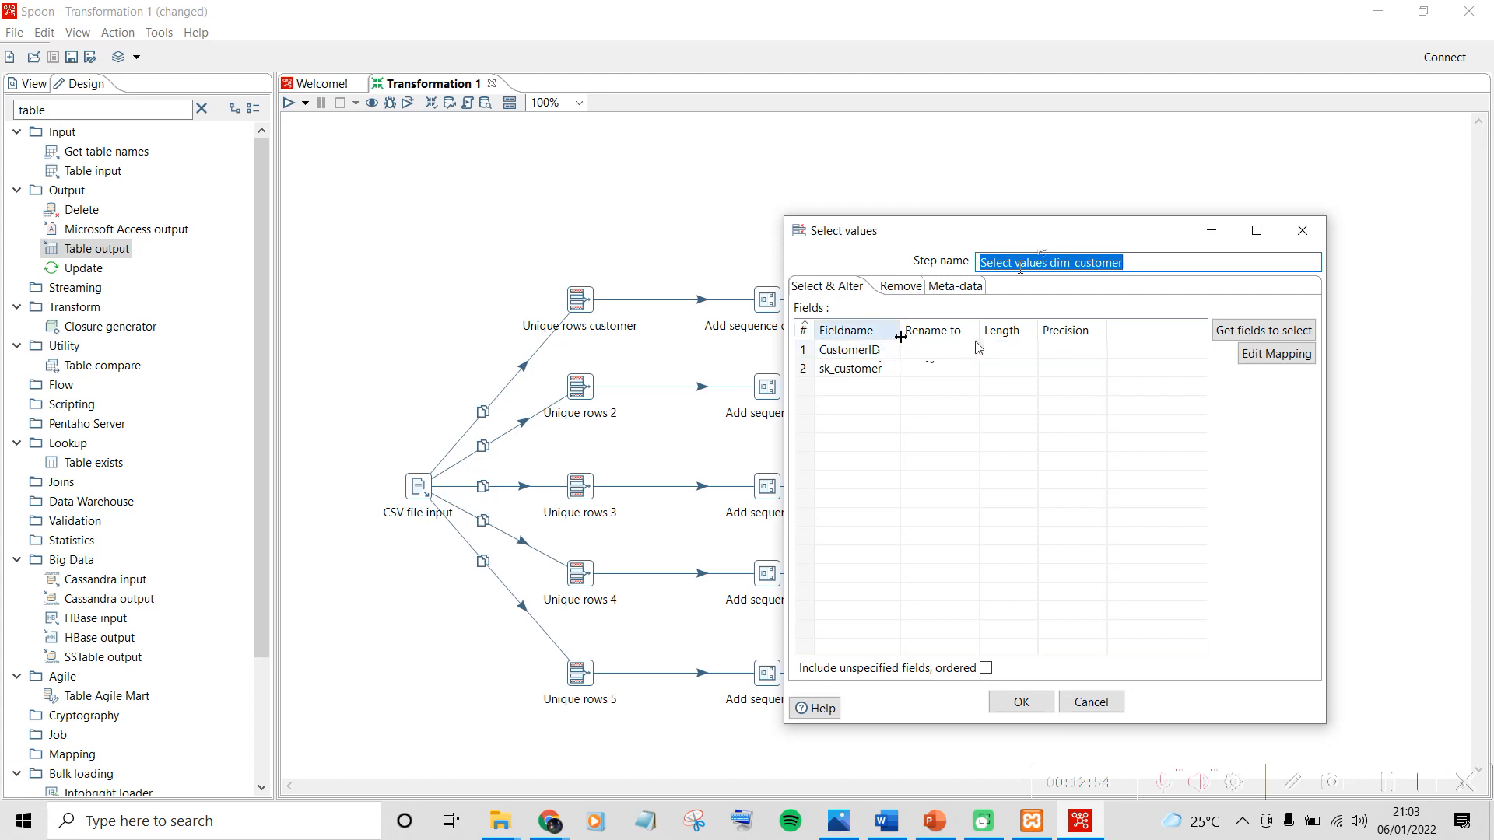
drag(1031, 237, 576, 220)
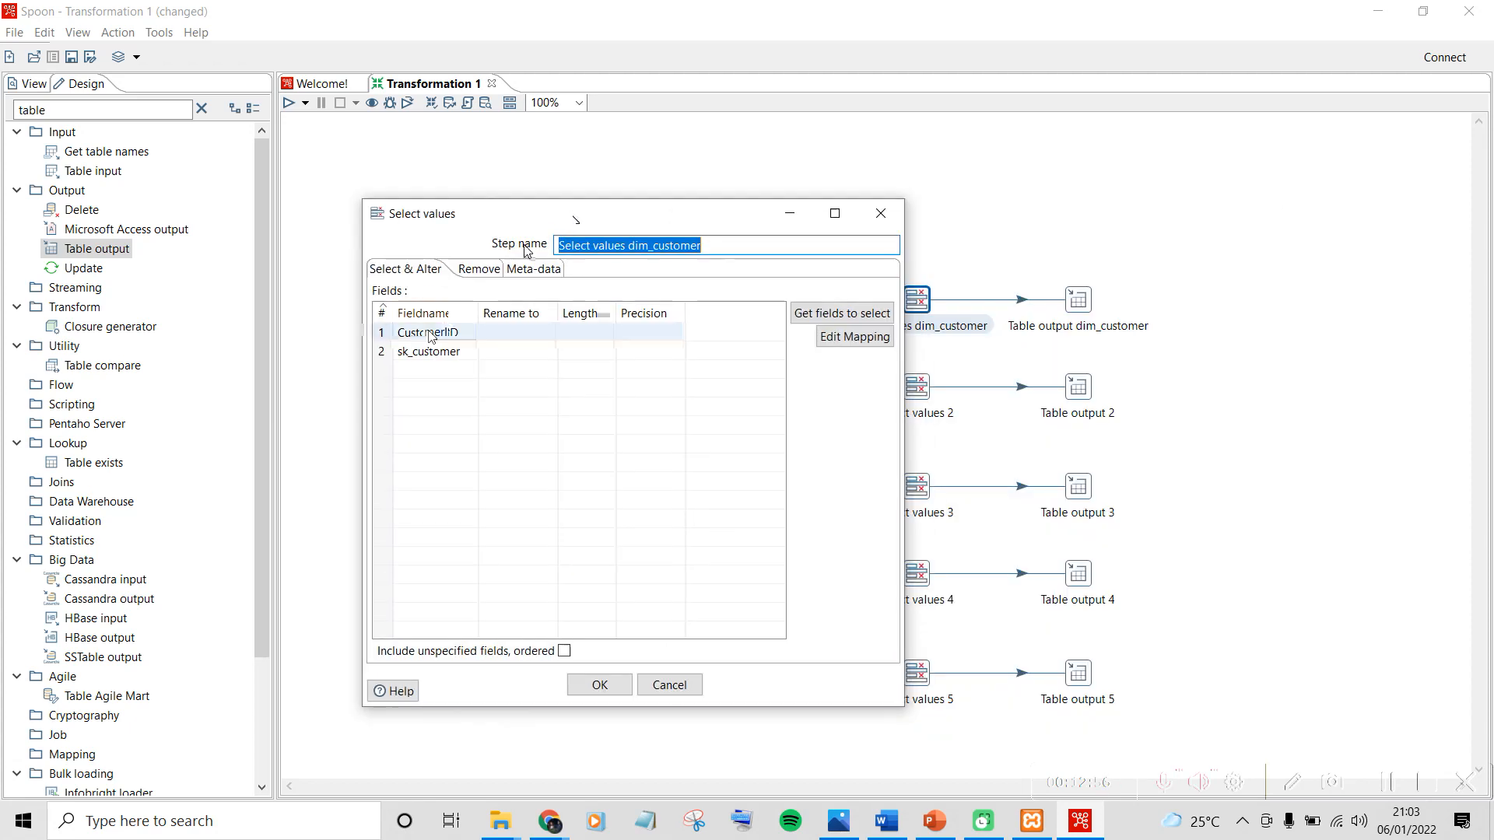
click(486, 332)
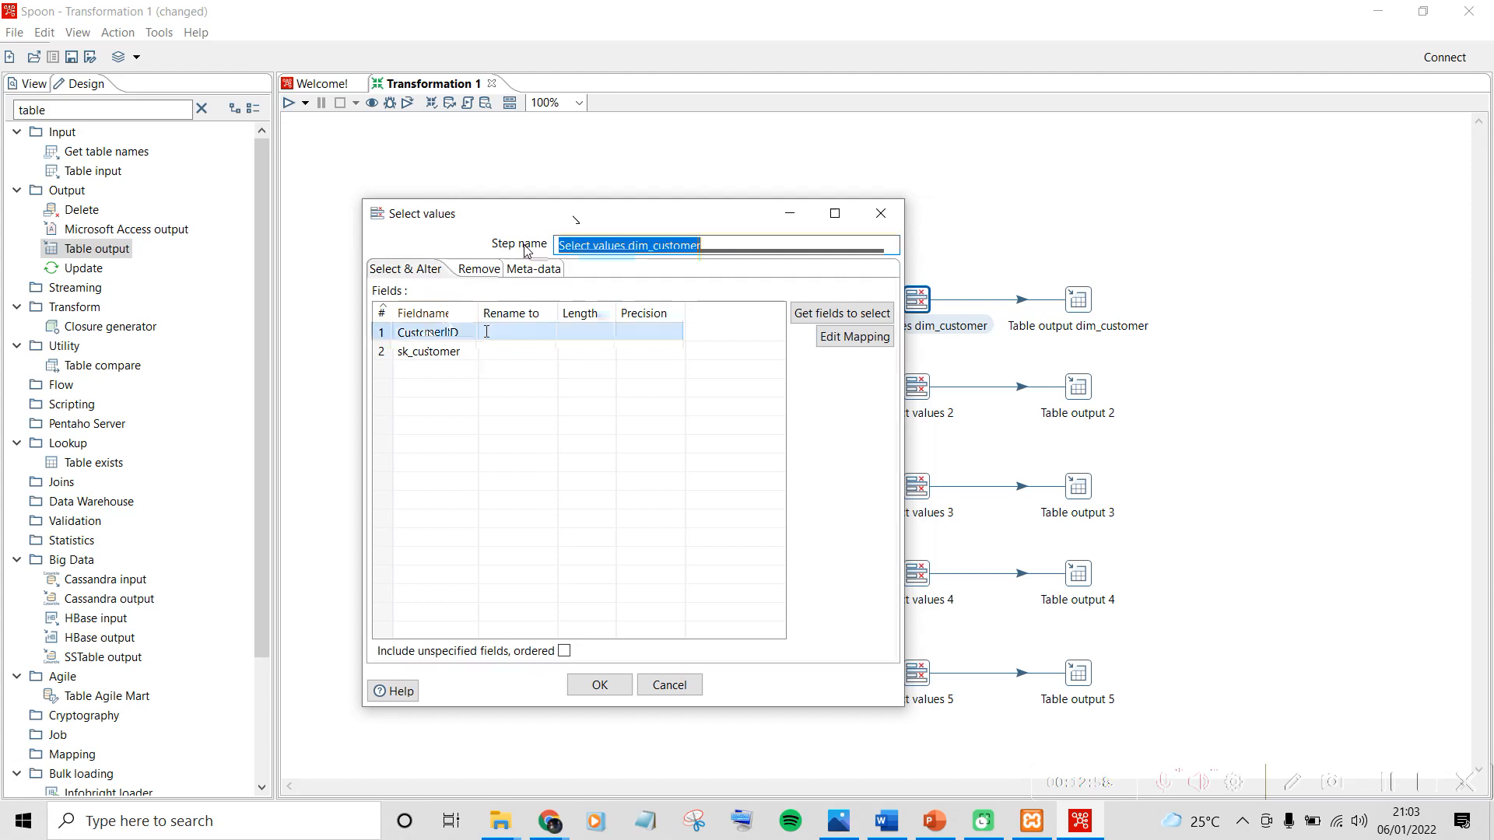
text(Cust)
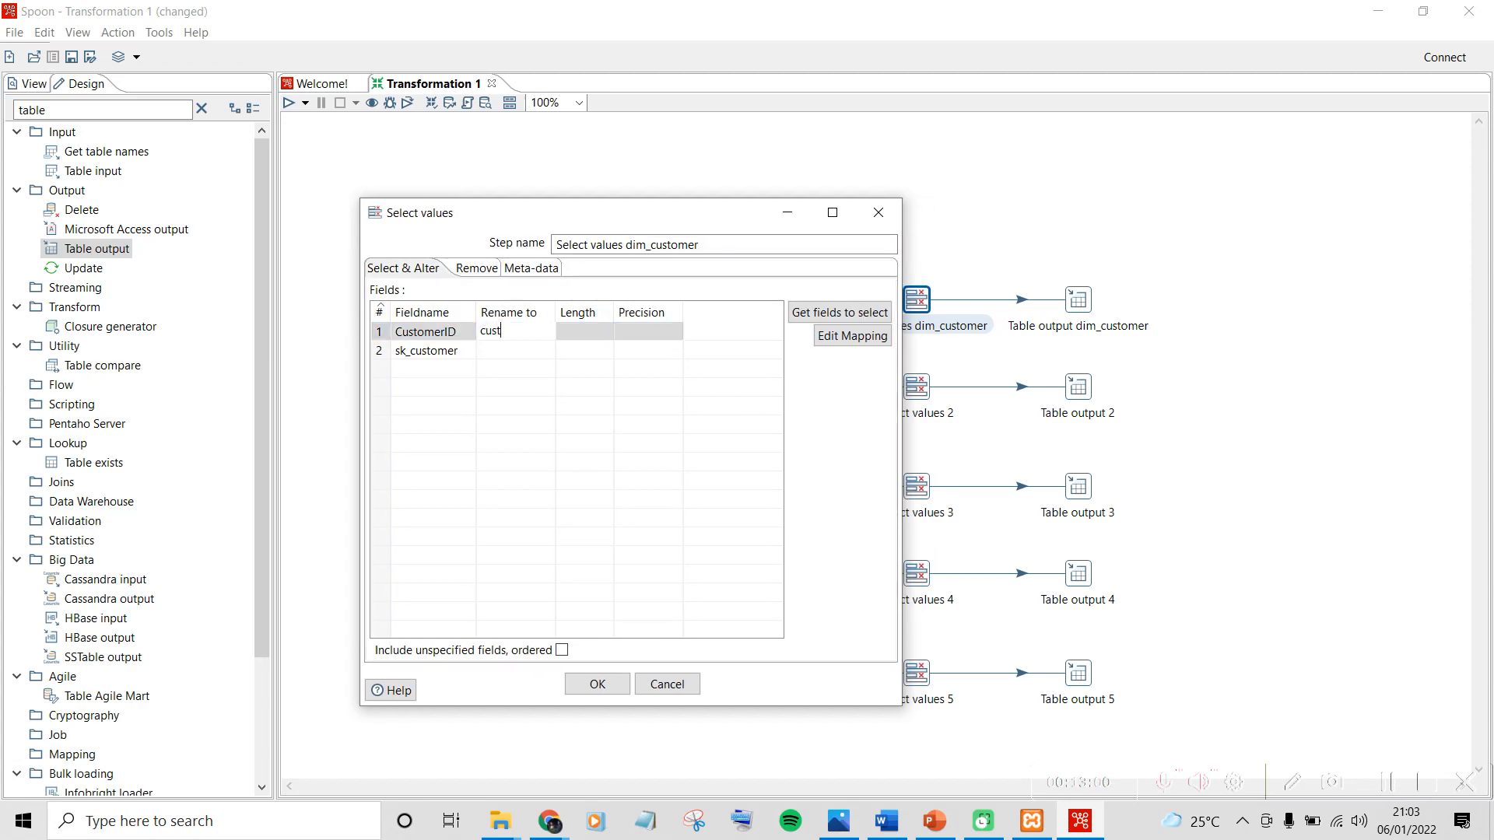
text(omer_id)
click(597, 685)
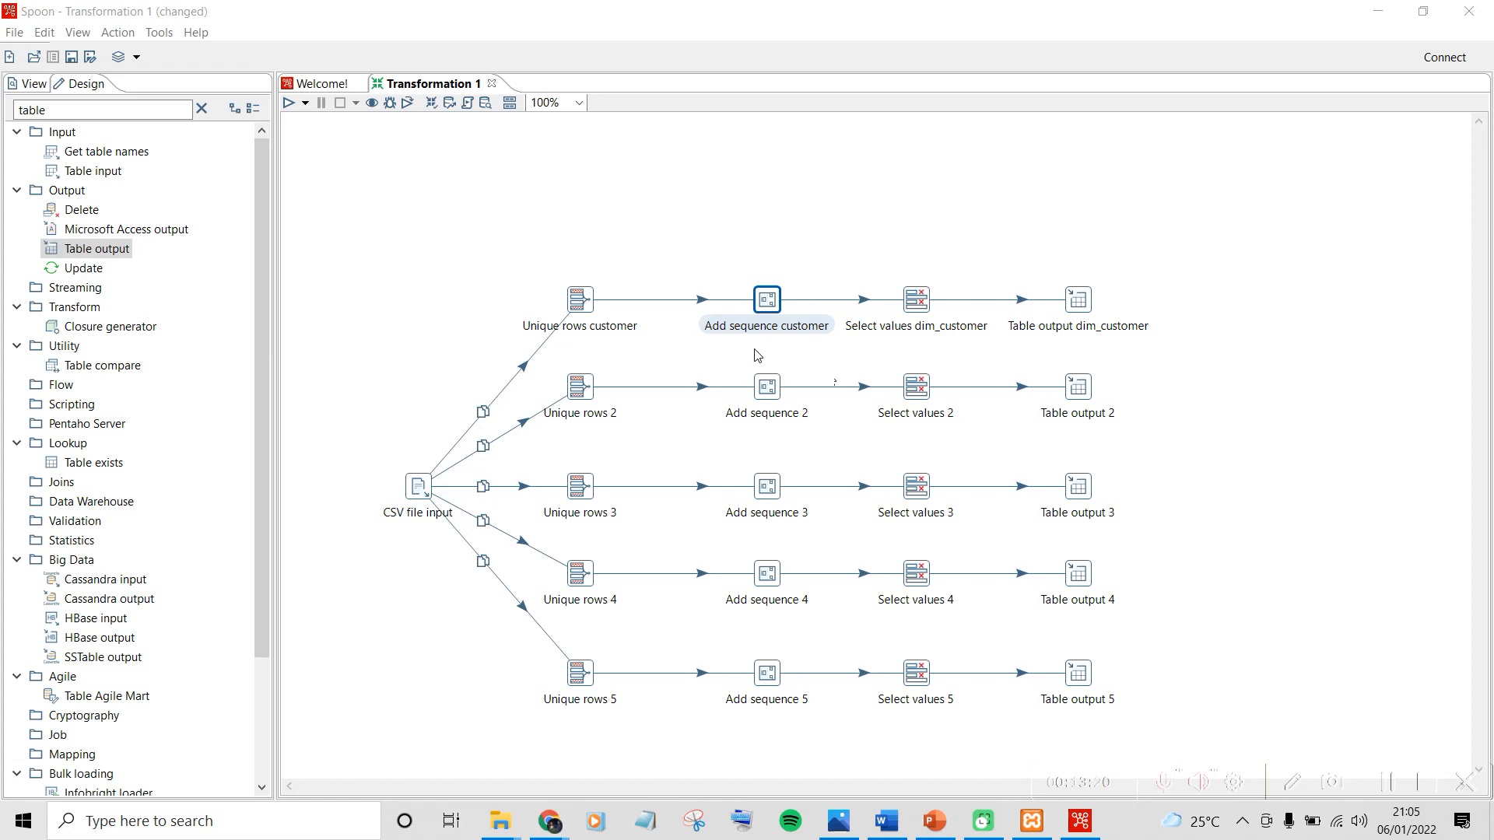
Consult the dimension tables in the DesainKonseptual.drawio.png diagram in Photos, then return to Spoon
mouse_move(589, 398)
click(840, 822)
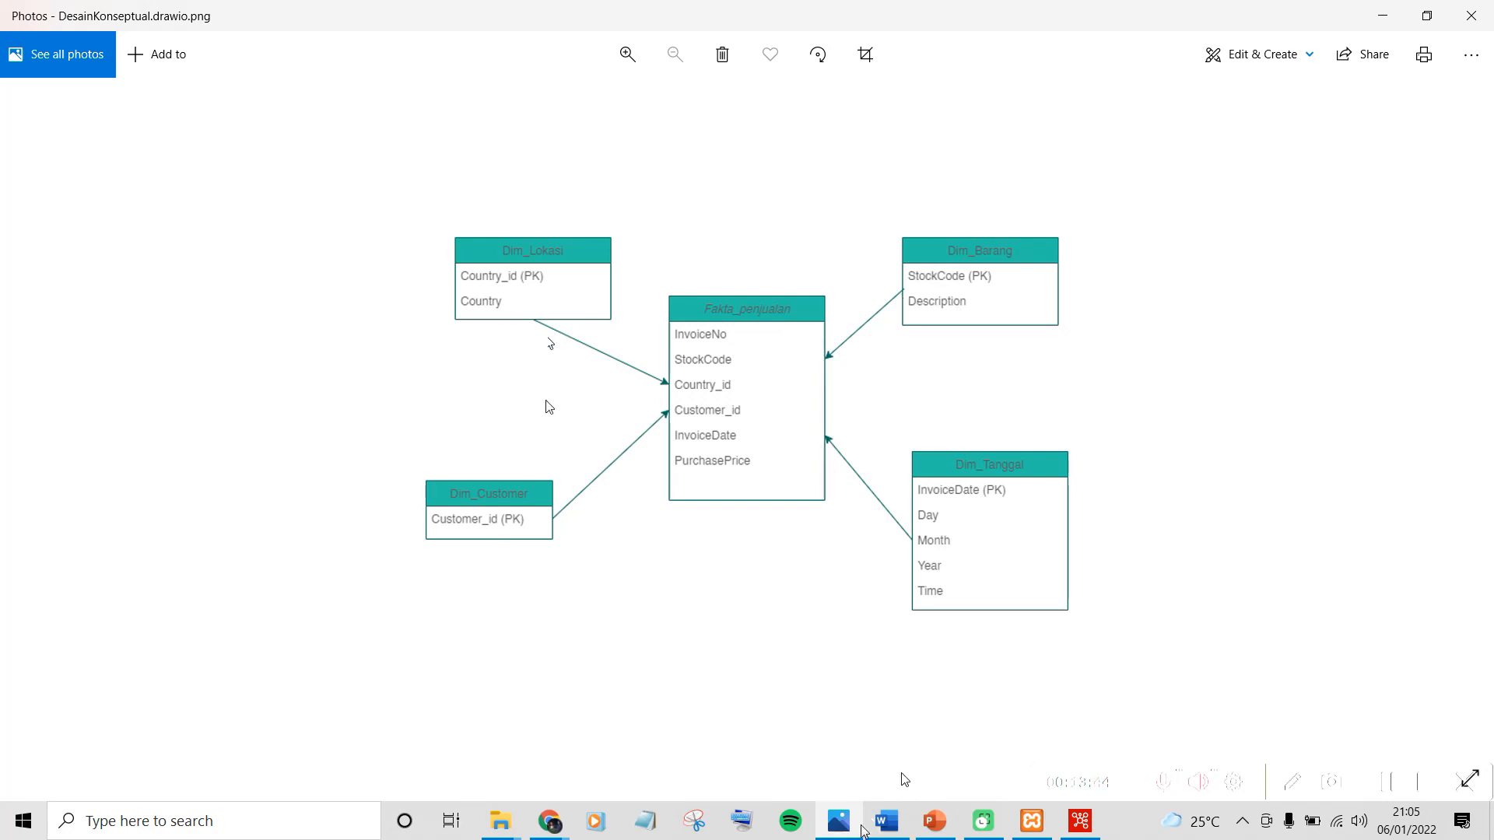
click(853, 825)
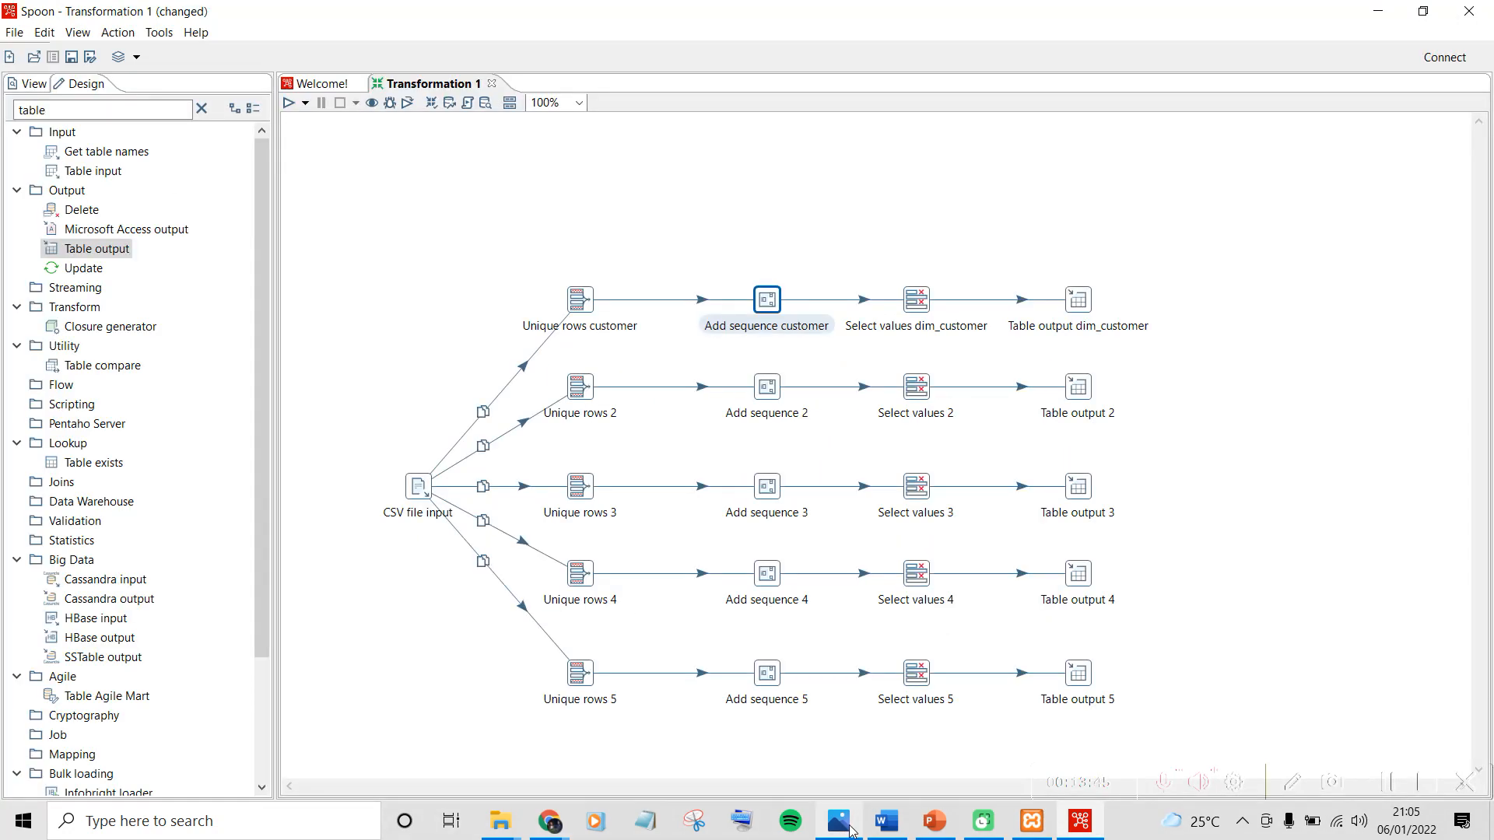
Rename Unique rows 2 as "Unique rows lokasi" and compare on the Country field with Ignore case set to Y
double_click(584, 399)
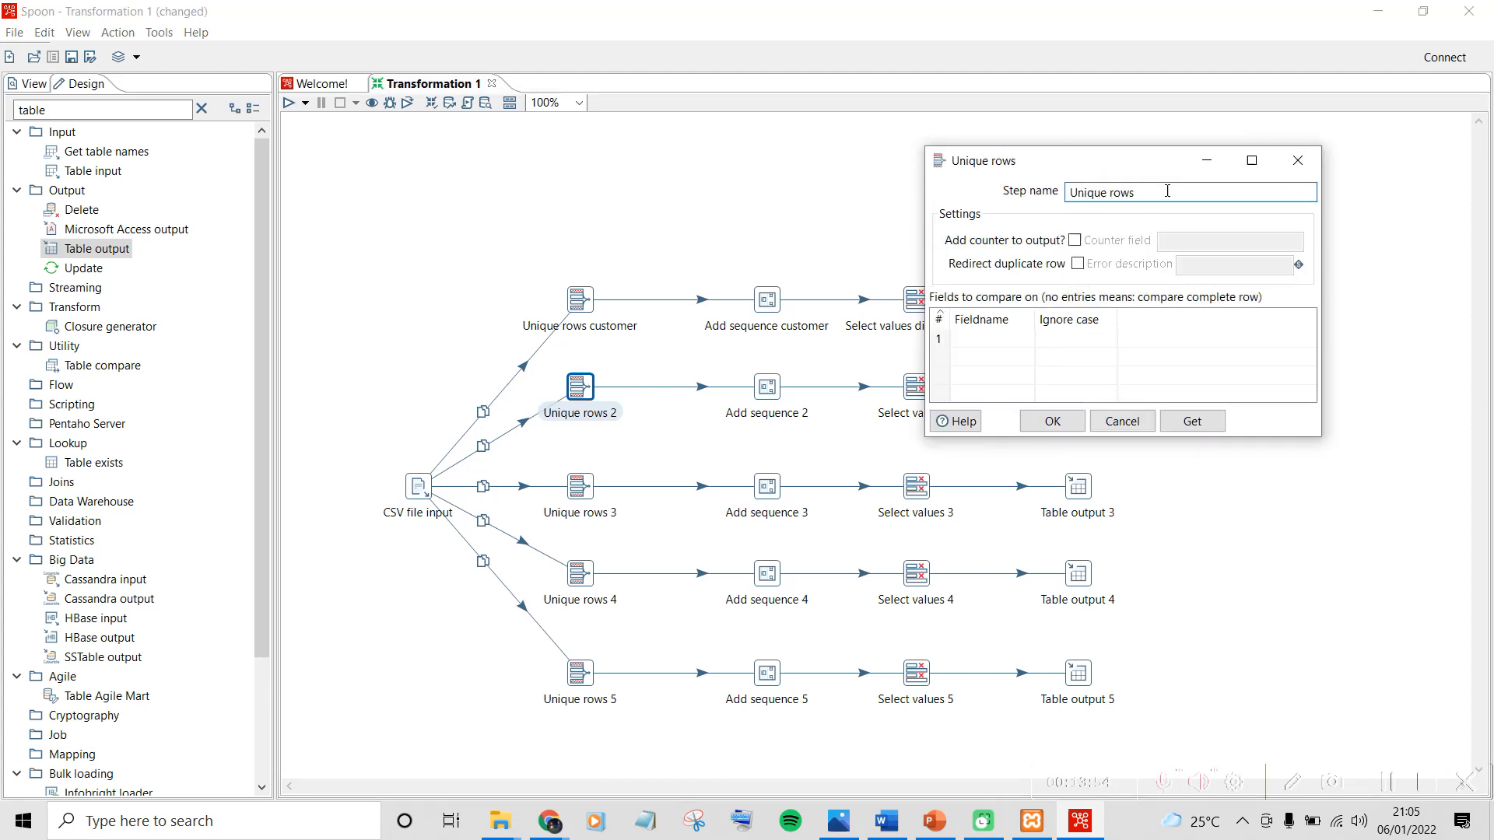
text(lokasi)
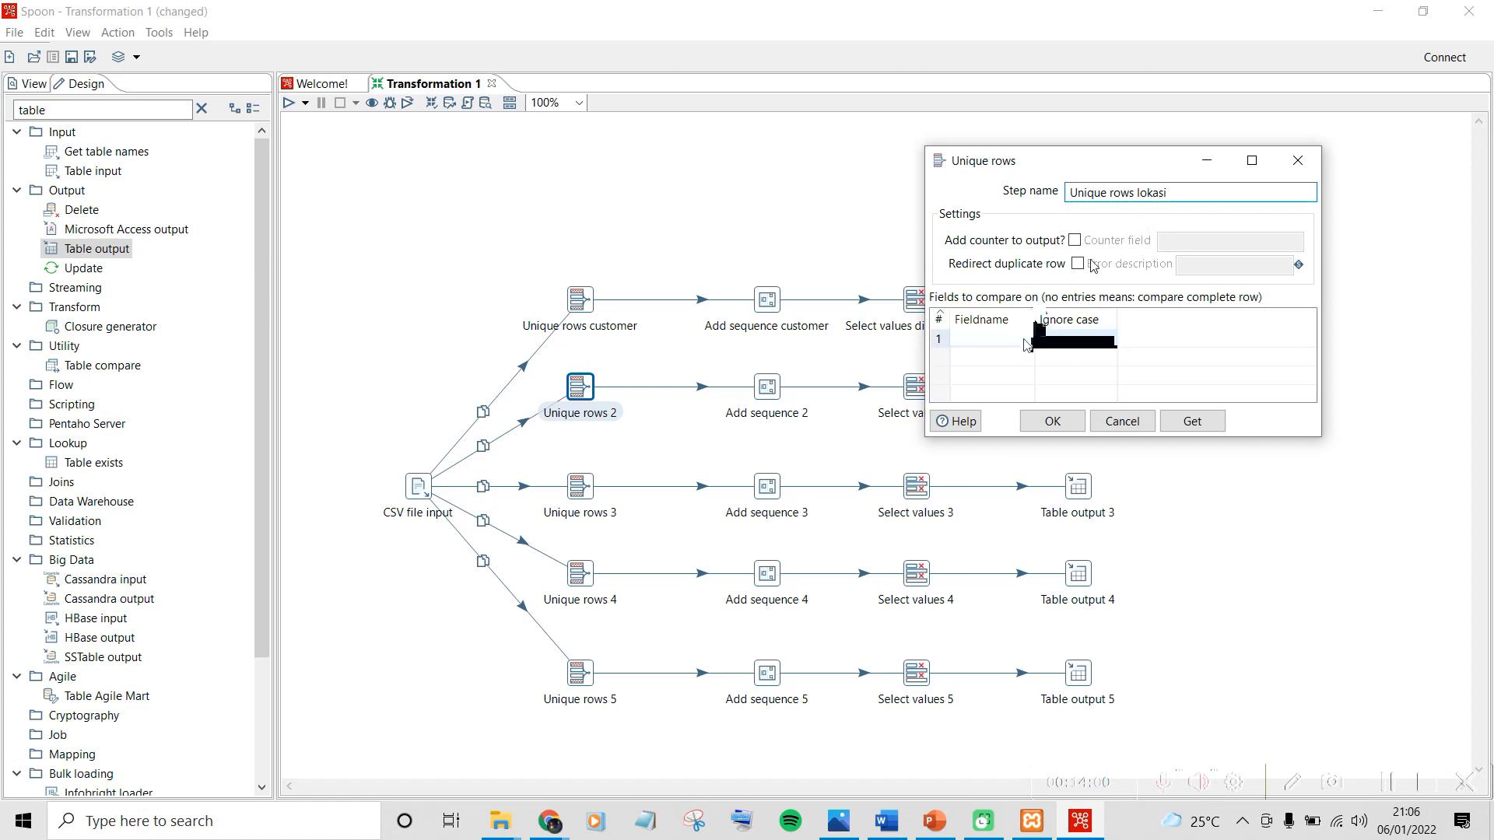
click(1025, 340)
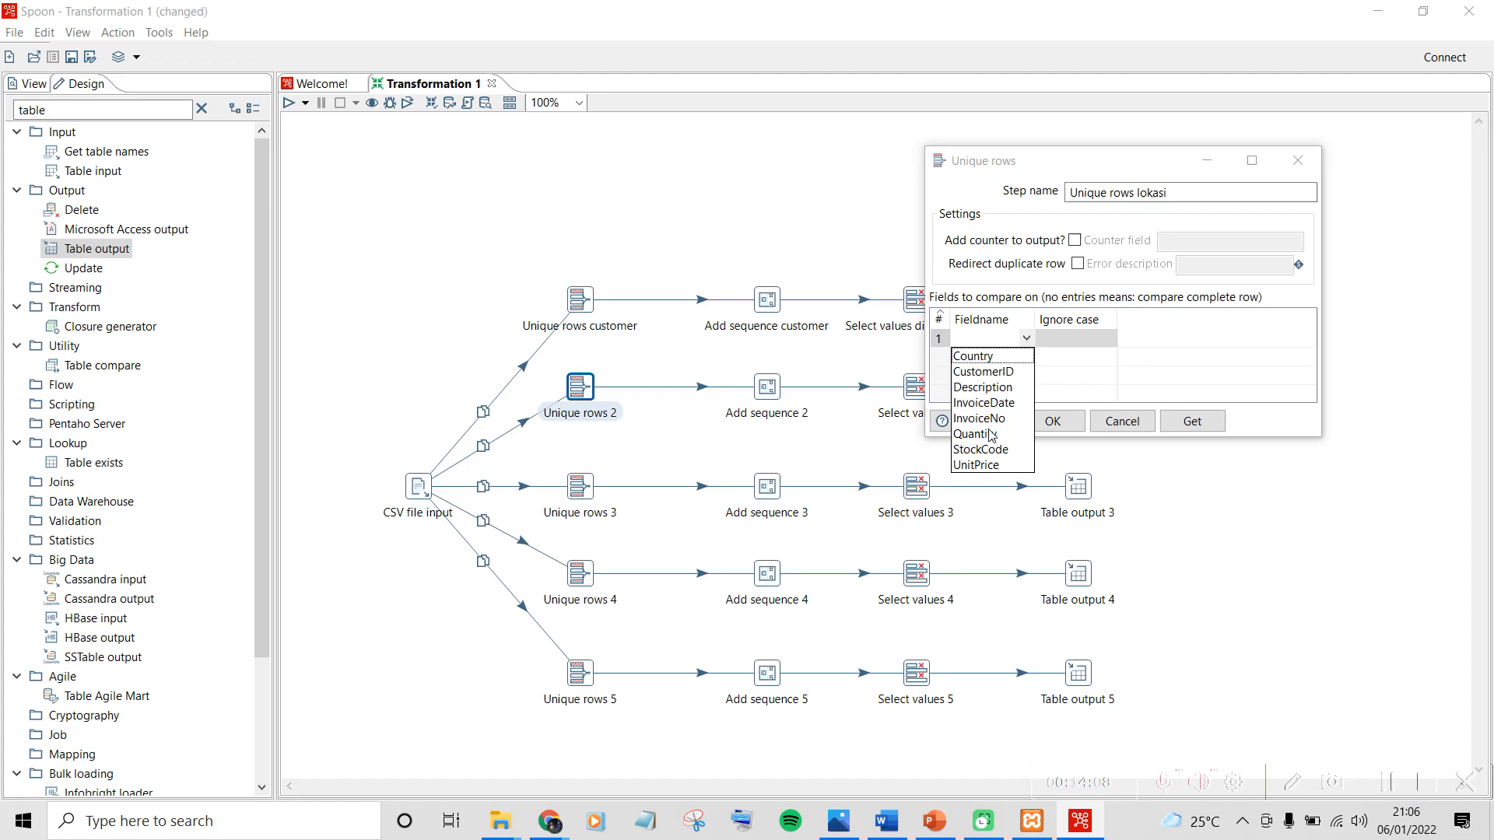
click(981, 357)
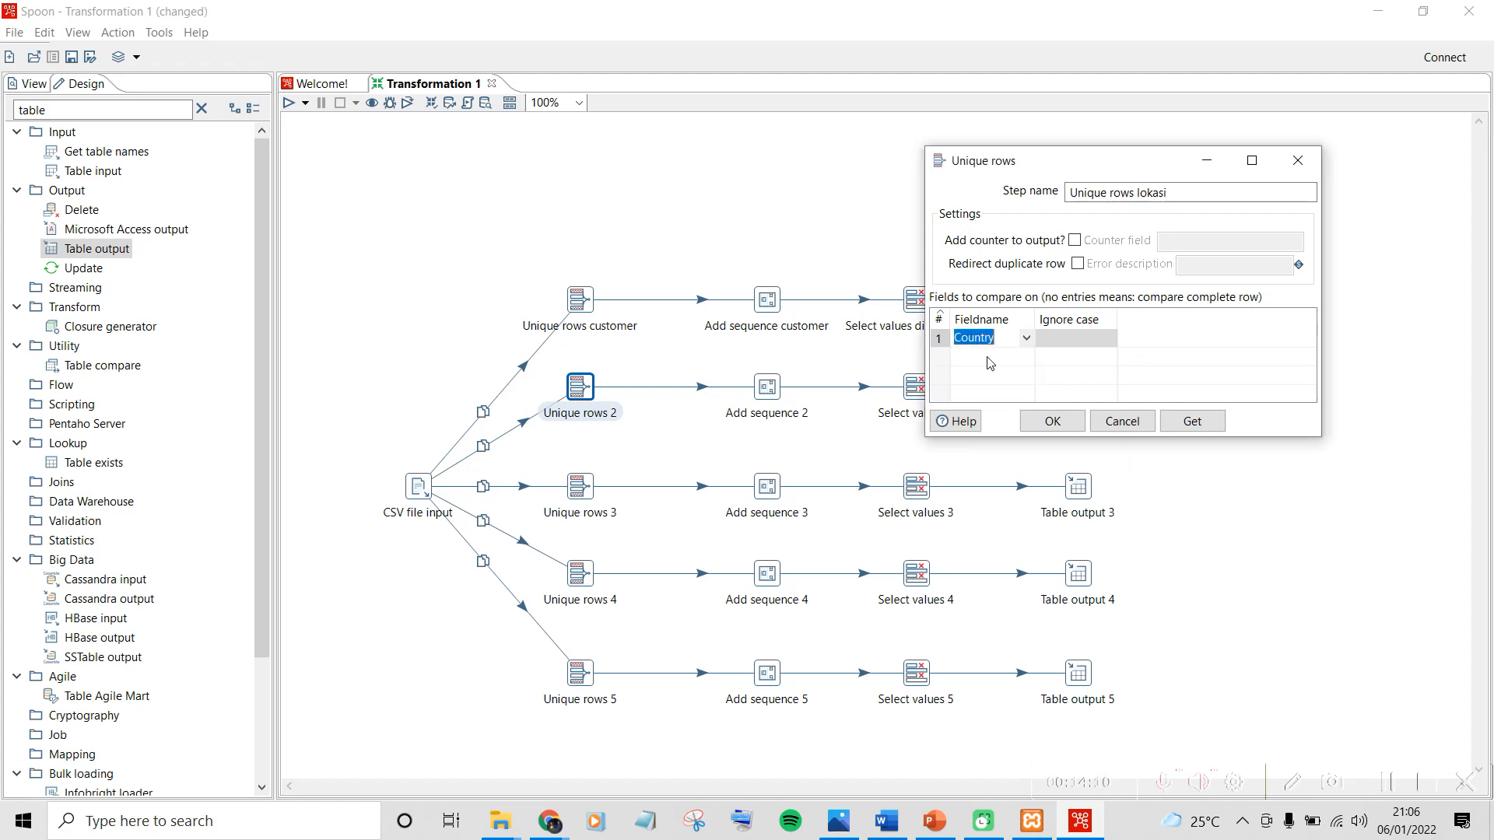
click(1077, 341)
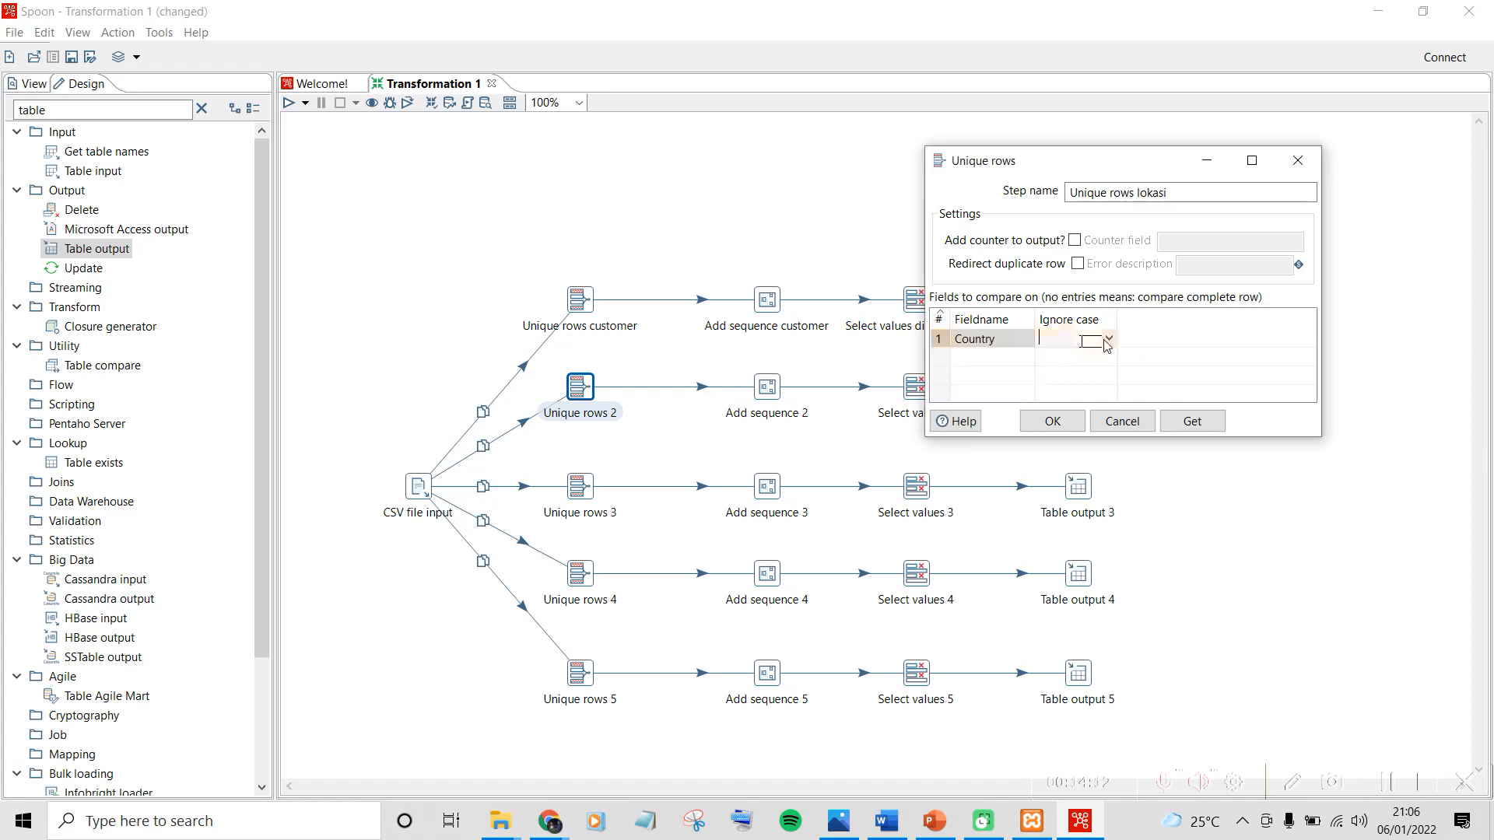
Check the Dim_Lokasi fields in the Photos diagram, then return to Spoon and accept Unique rows lokasi with Country as its compare field
click(834, 826)
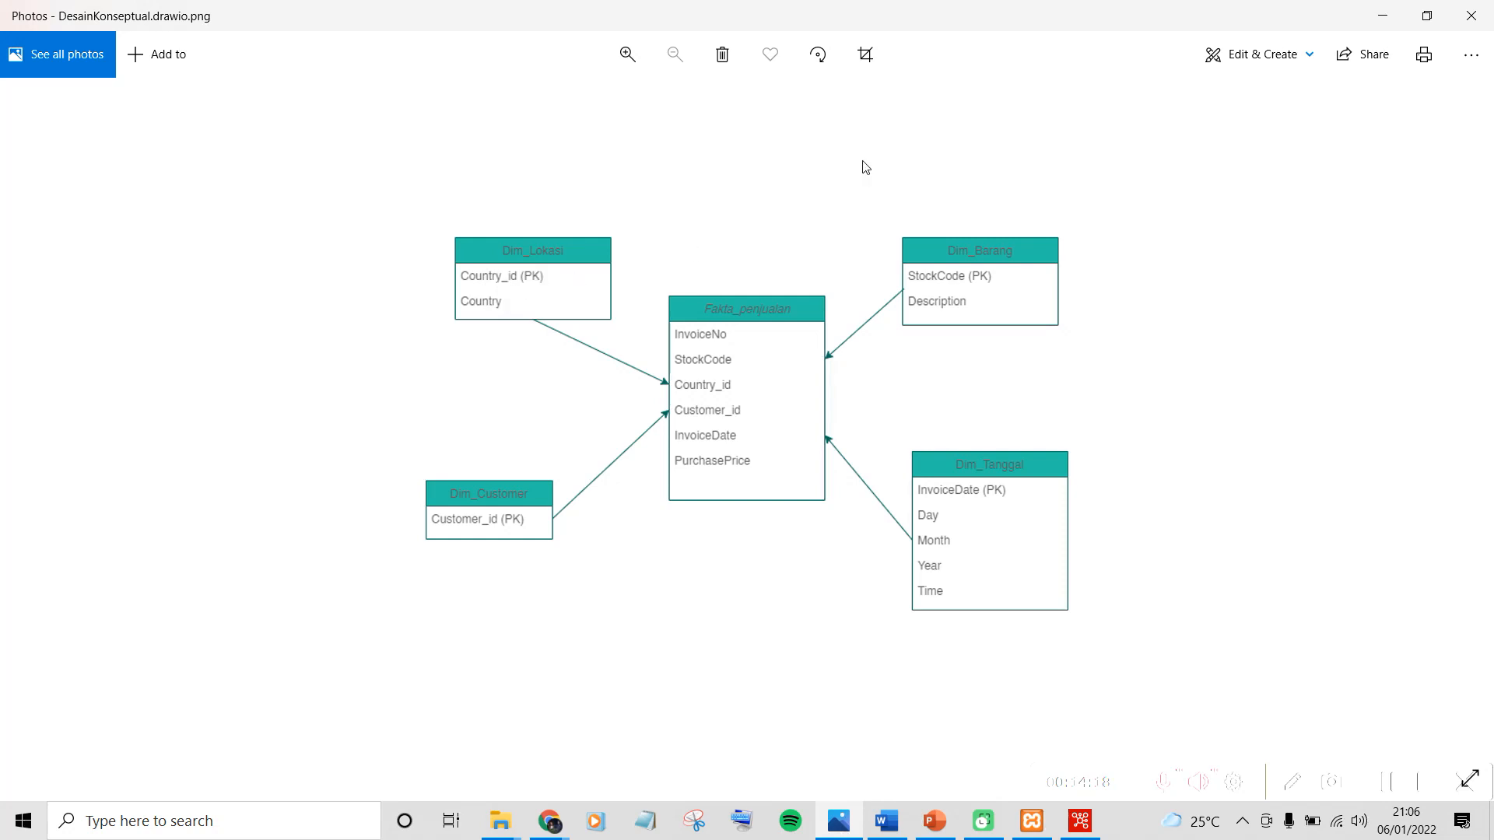
click(1380, 10)
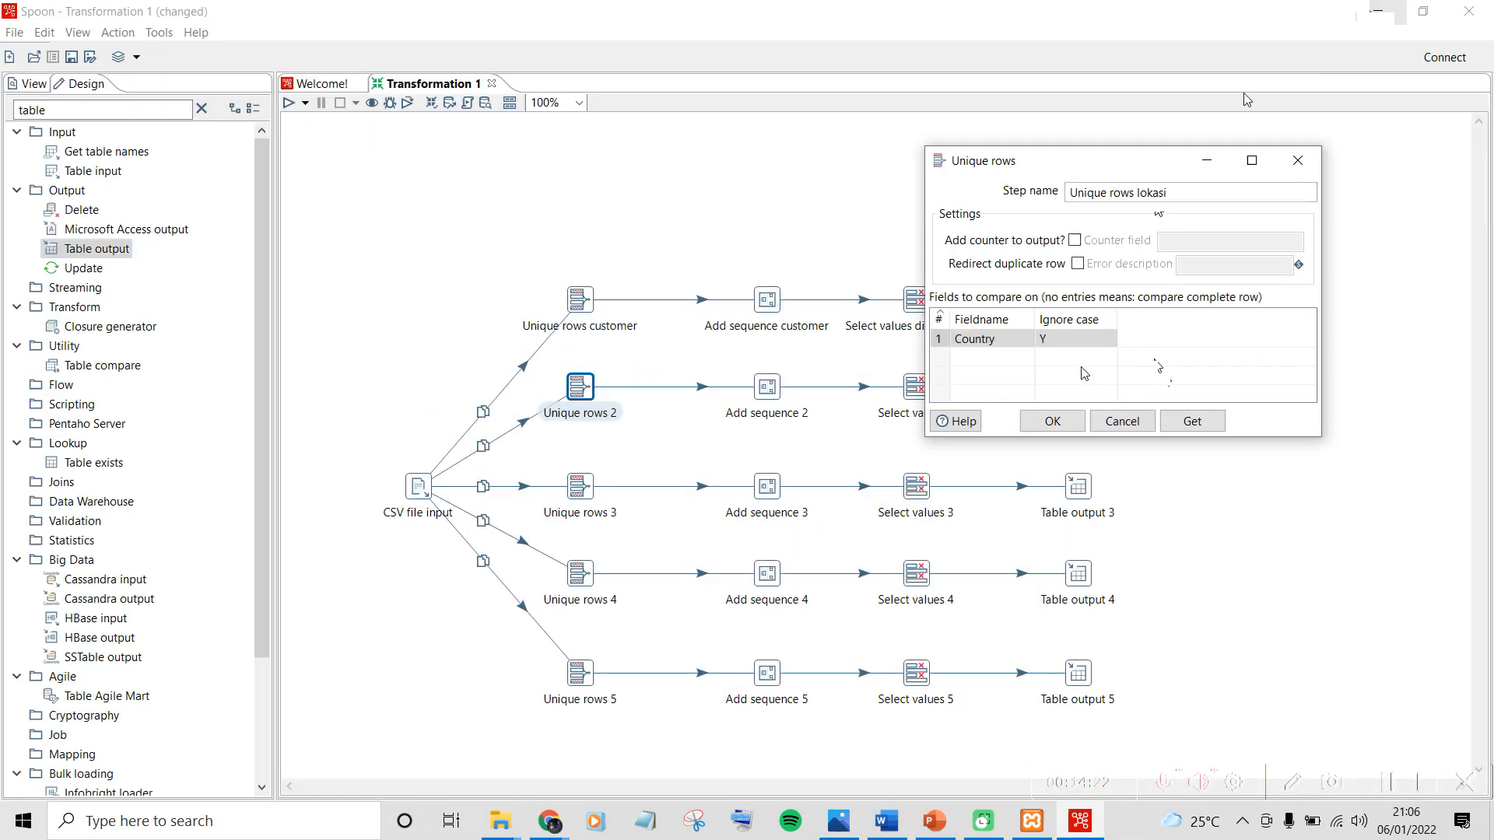
click(1025, 345)
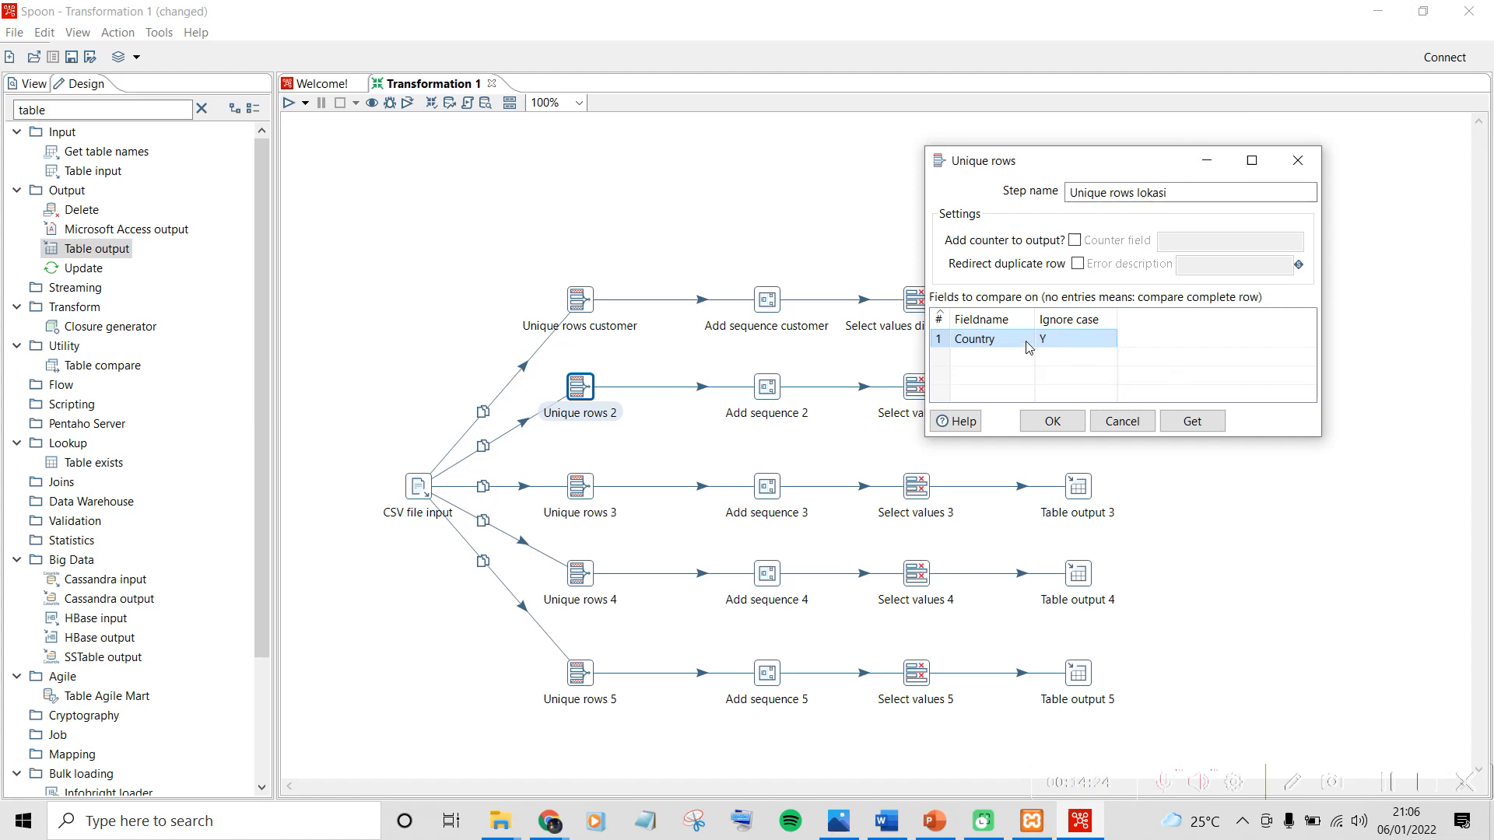
click(1027, 343)
click(1027, 339)
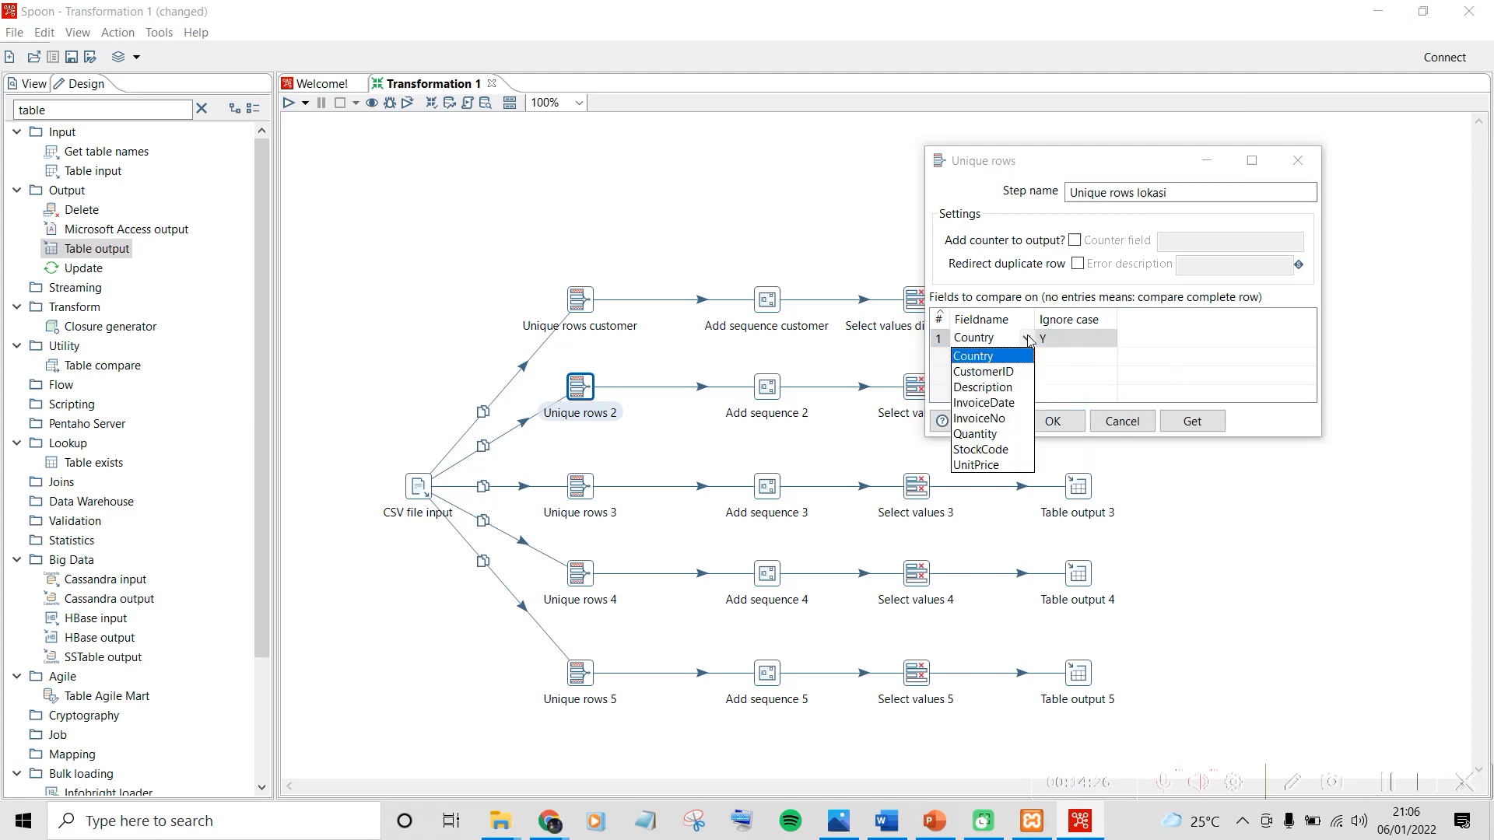
click(1063, 427)
click(1333, 320)
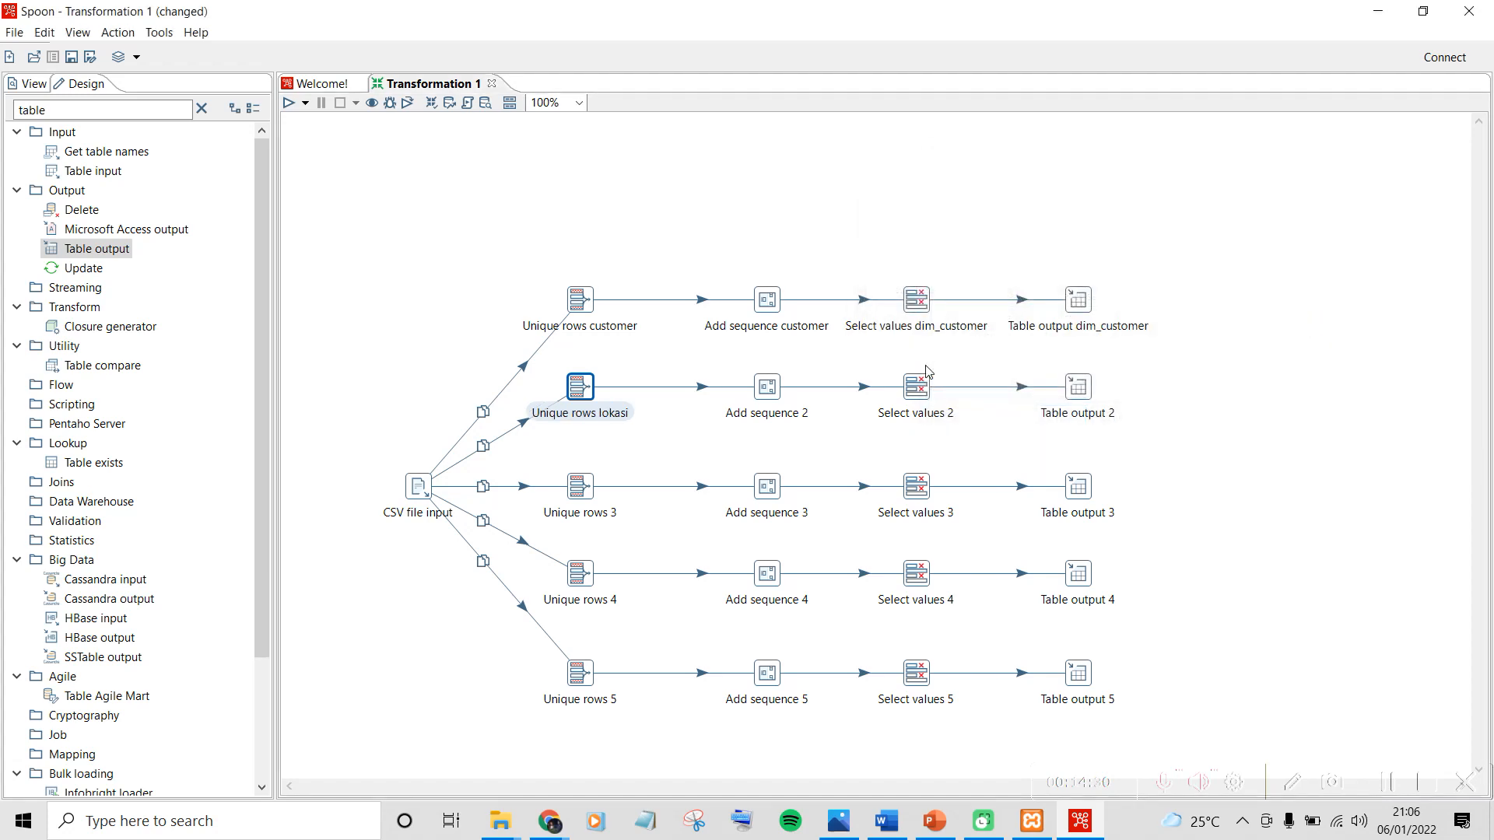
Rename the Add sequence 2 step as "Add sequence lokasi"
mouse_move(773, 392)
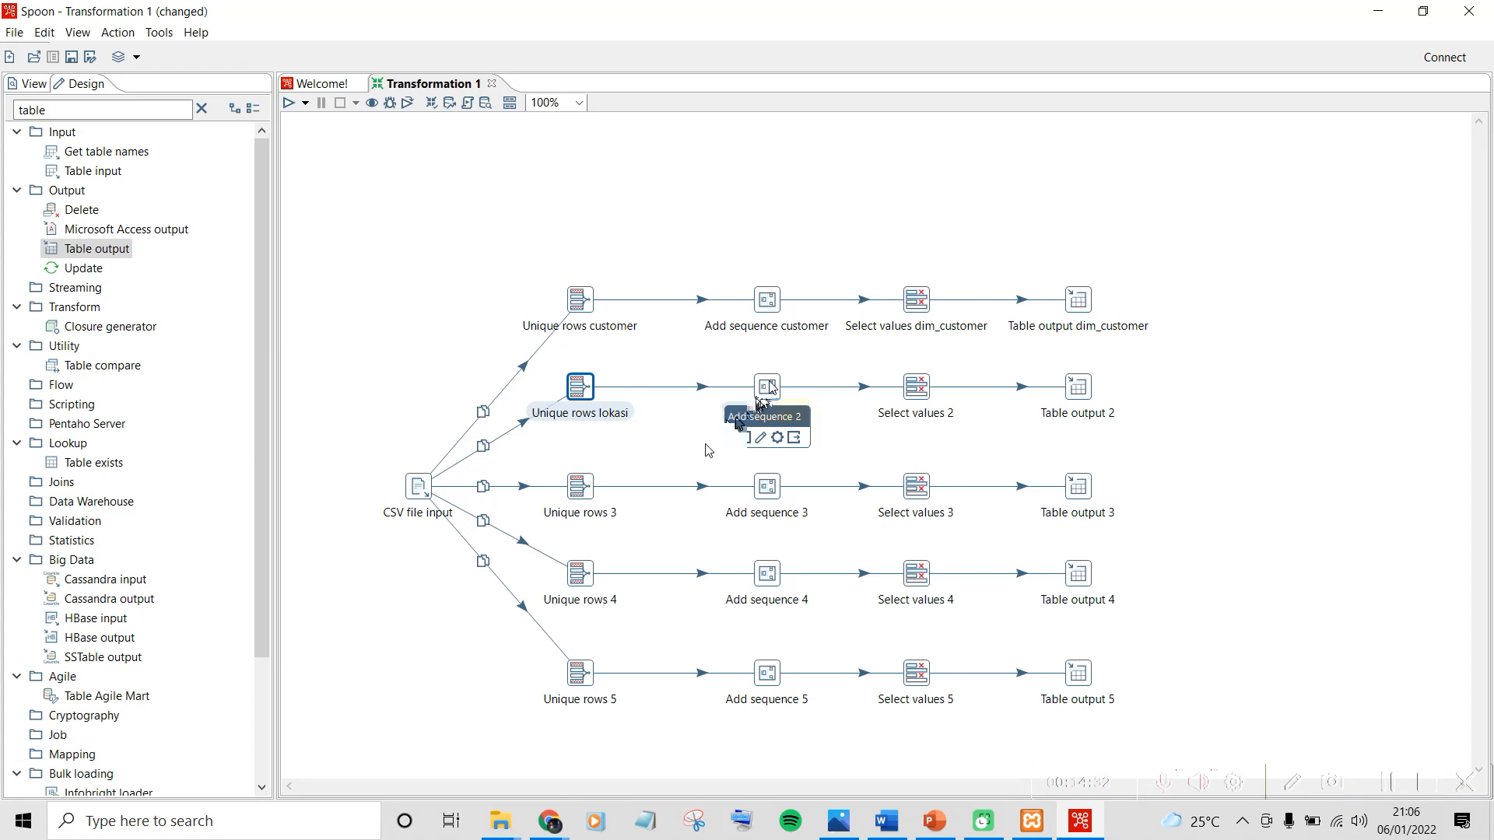
double_click(767, 386)
mouse_move(764, 390)
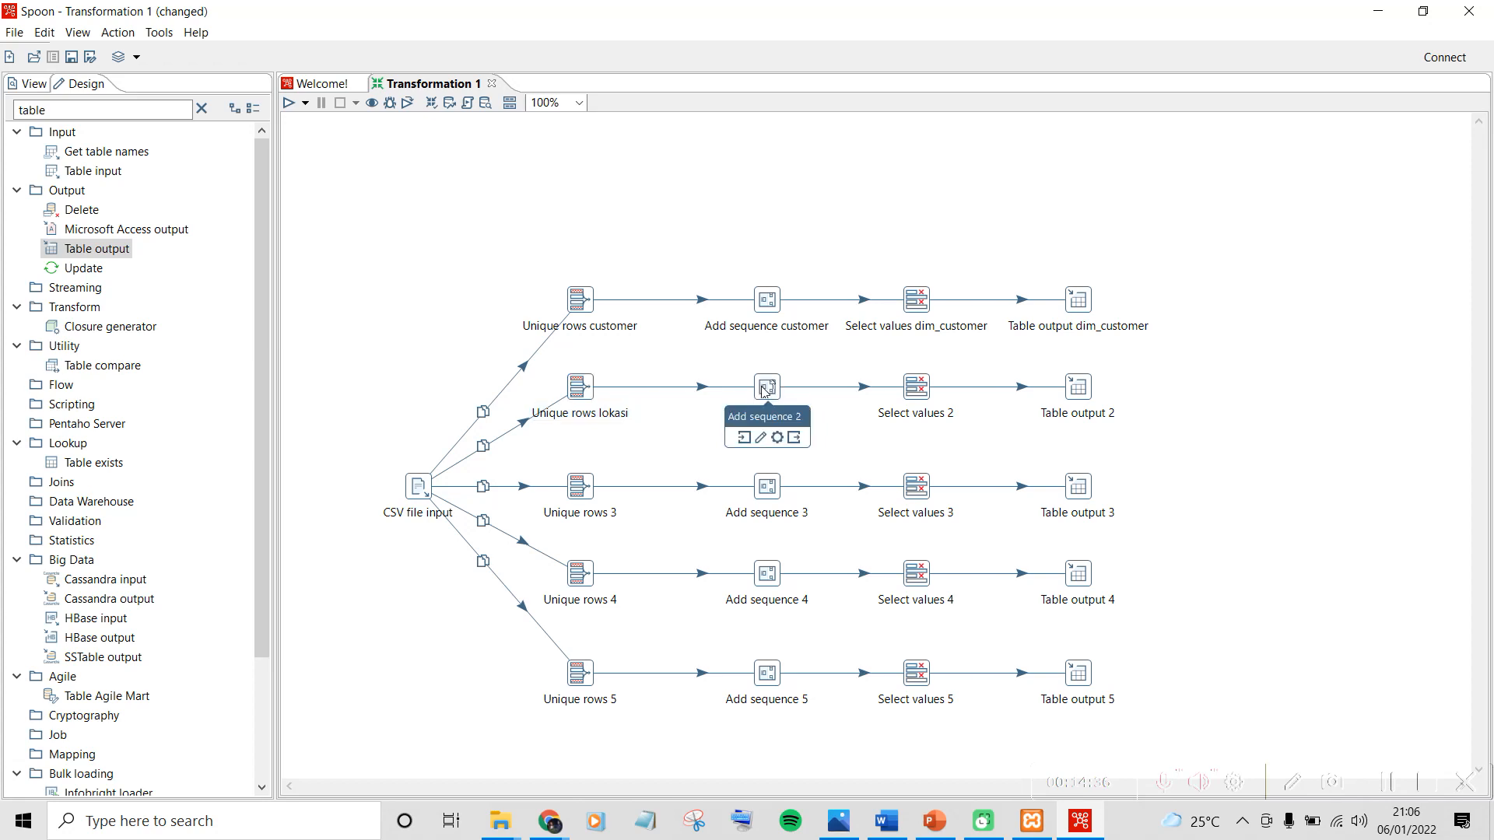
double_click(764, 390)
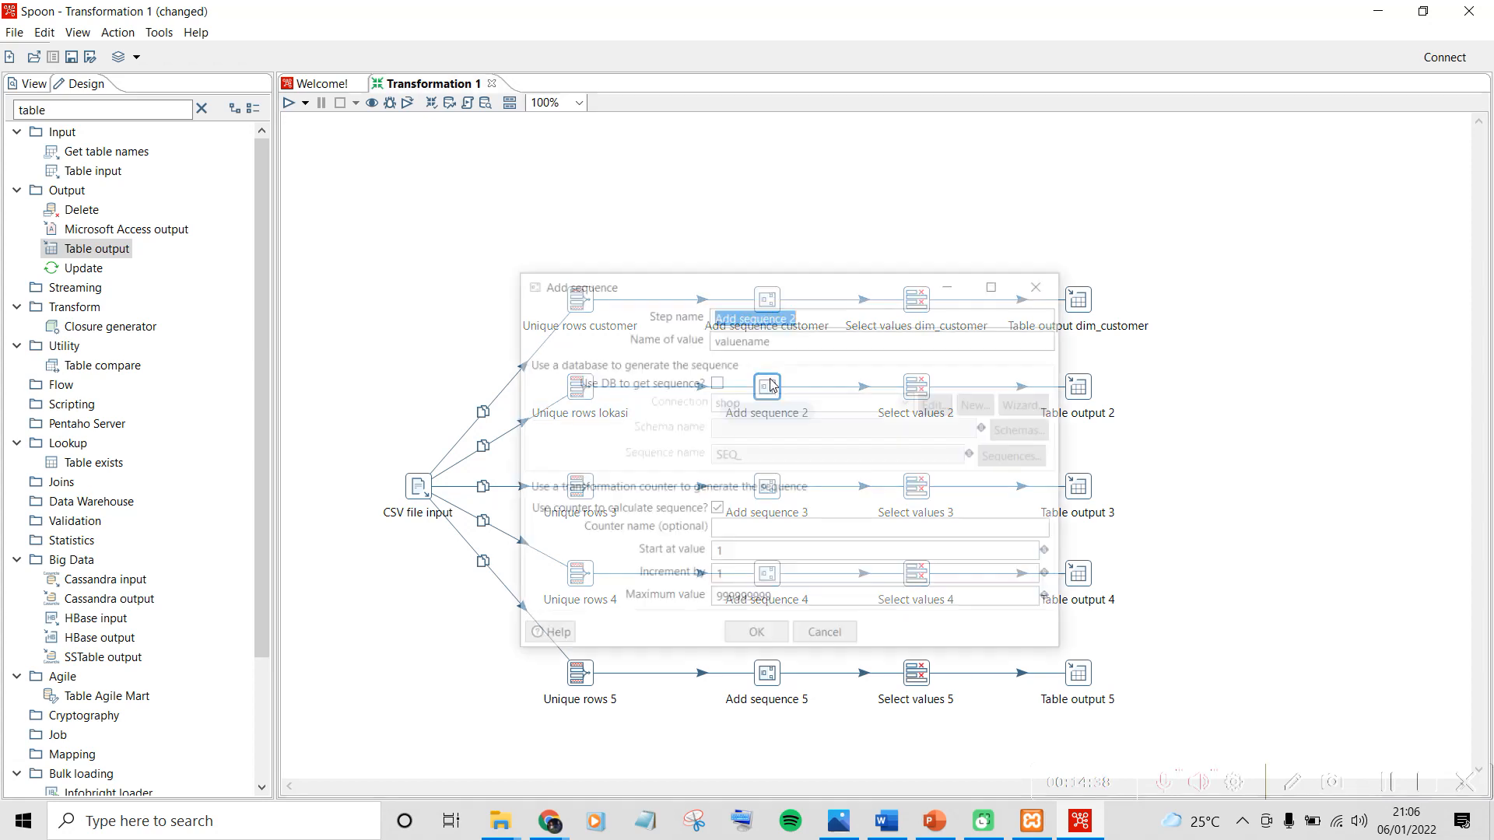
click(818, 319)
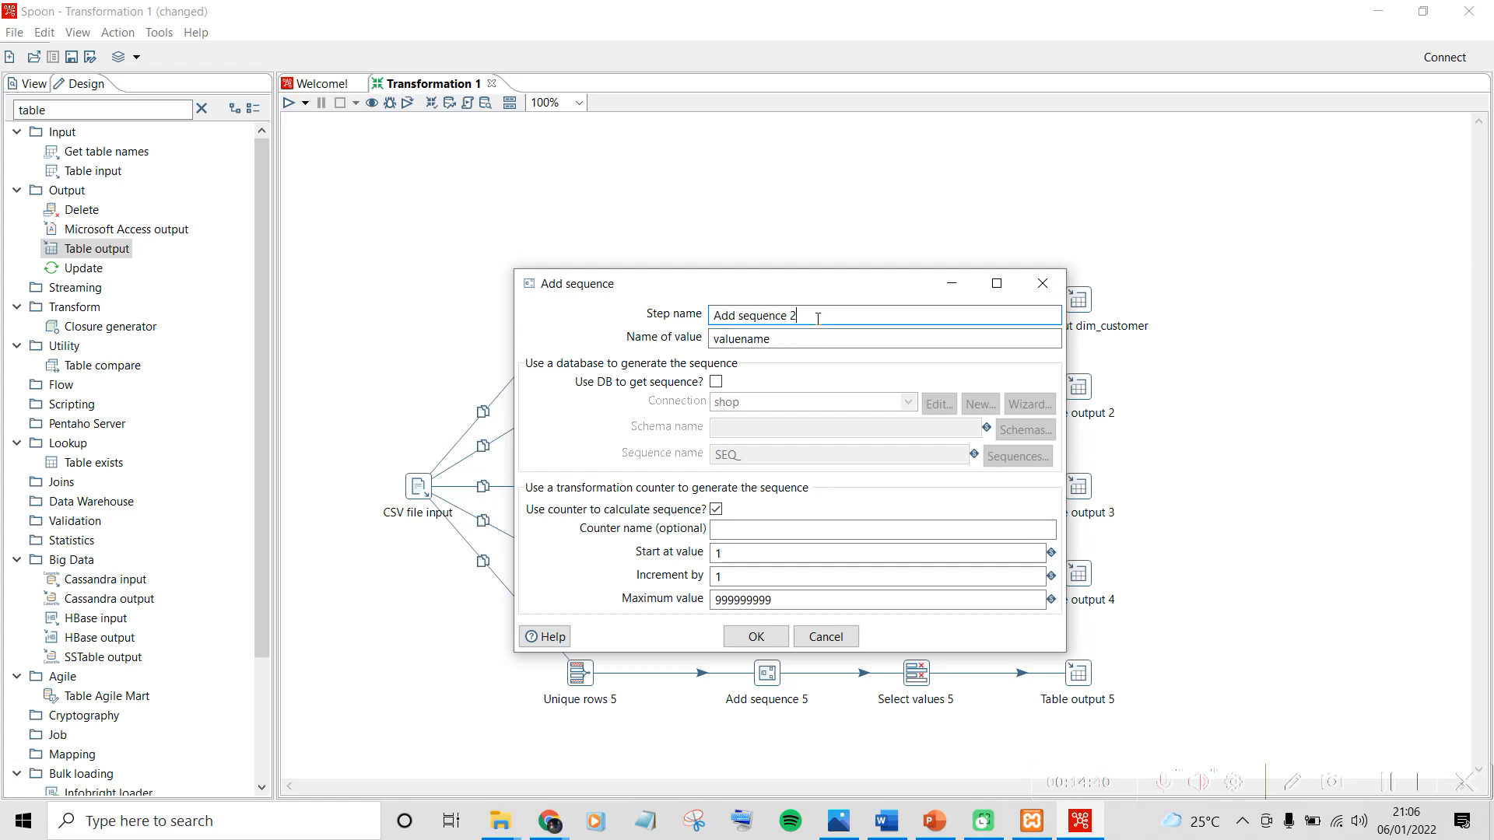
key(BackSpace)
text(lokasi)
Set the name of value in Add sequence lokasi to sk_lokasi and accept the step's settings
click(825, 339)
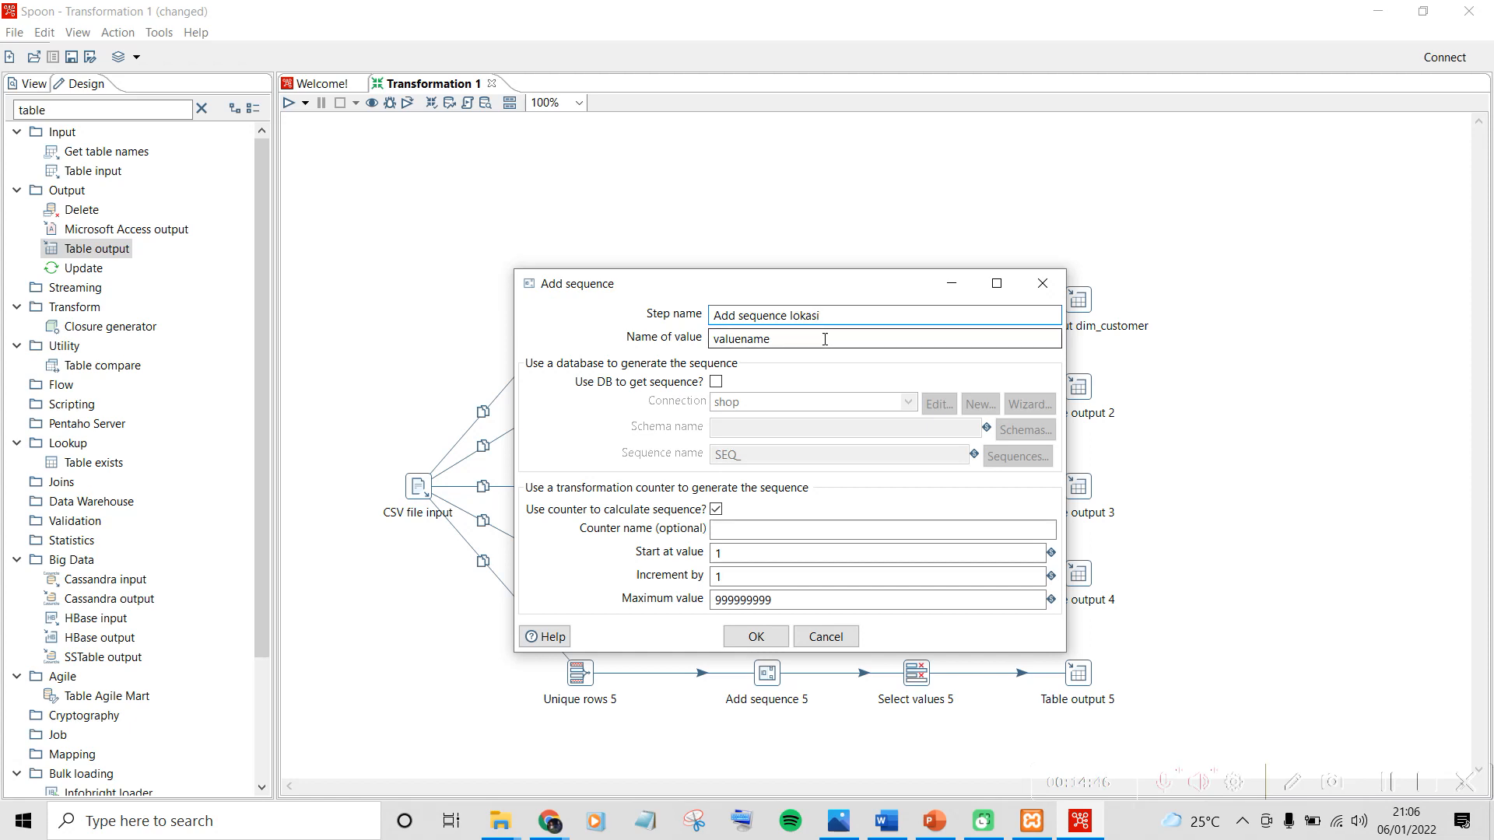
double_click(825, 340)
key(BackSpace)
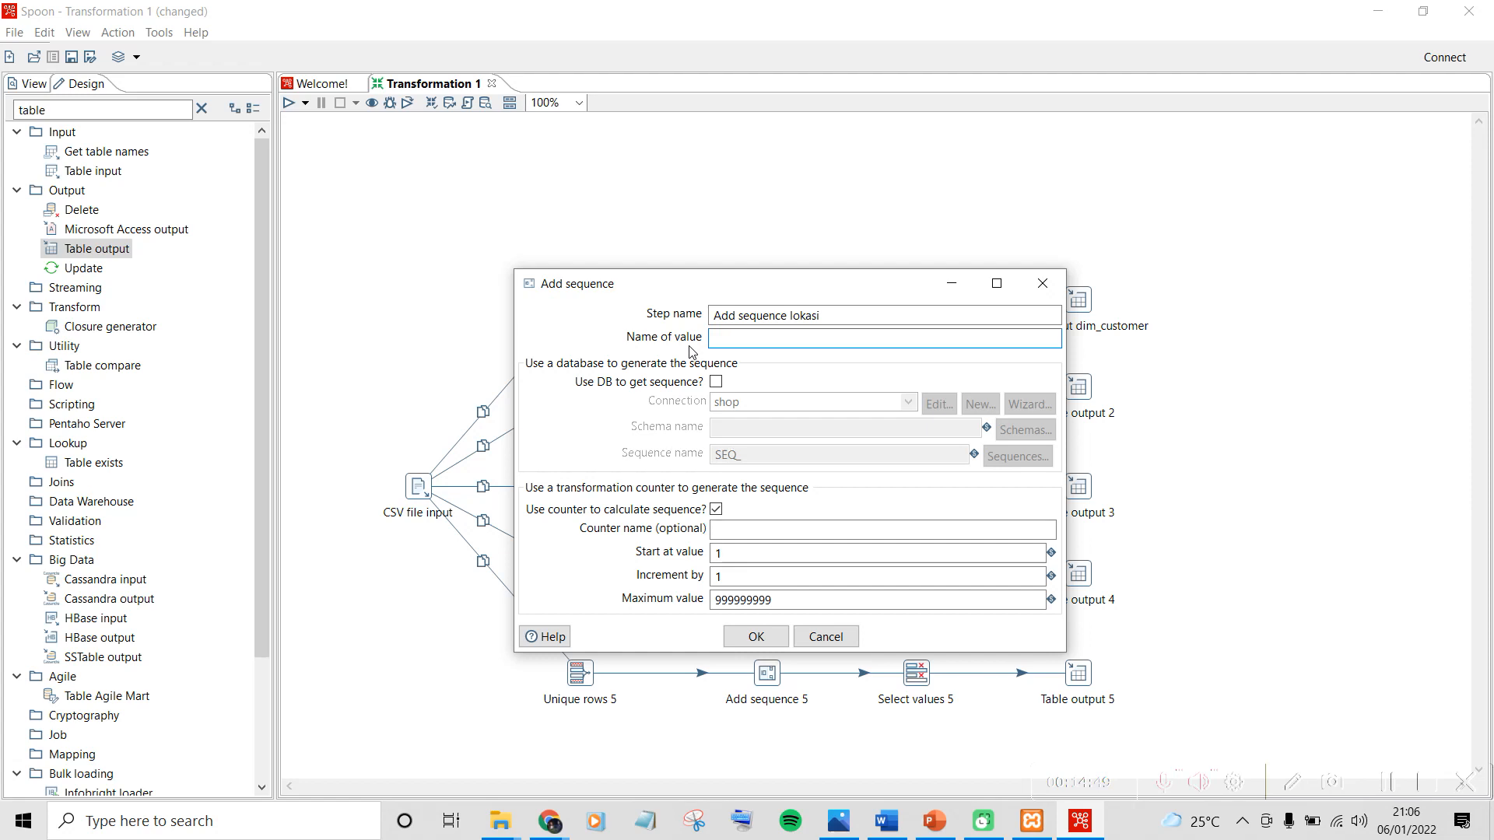
text(sk_lokasi)
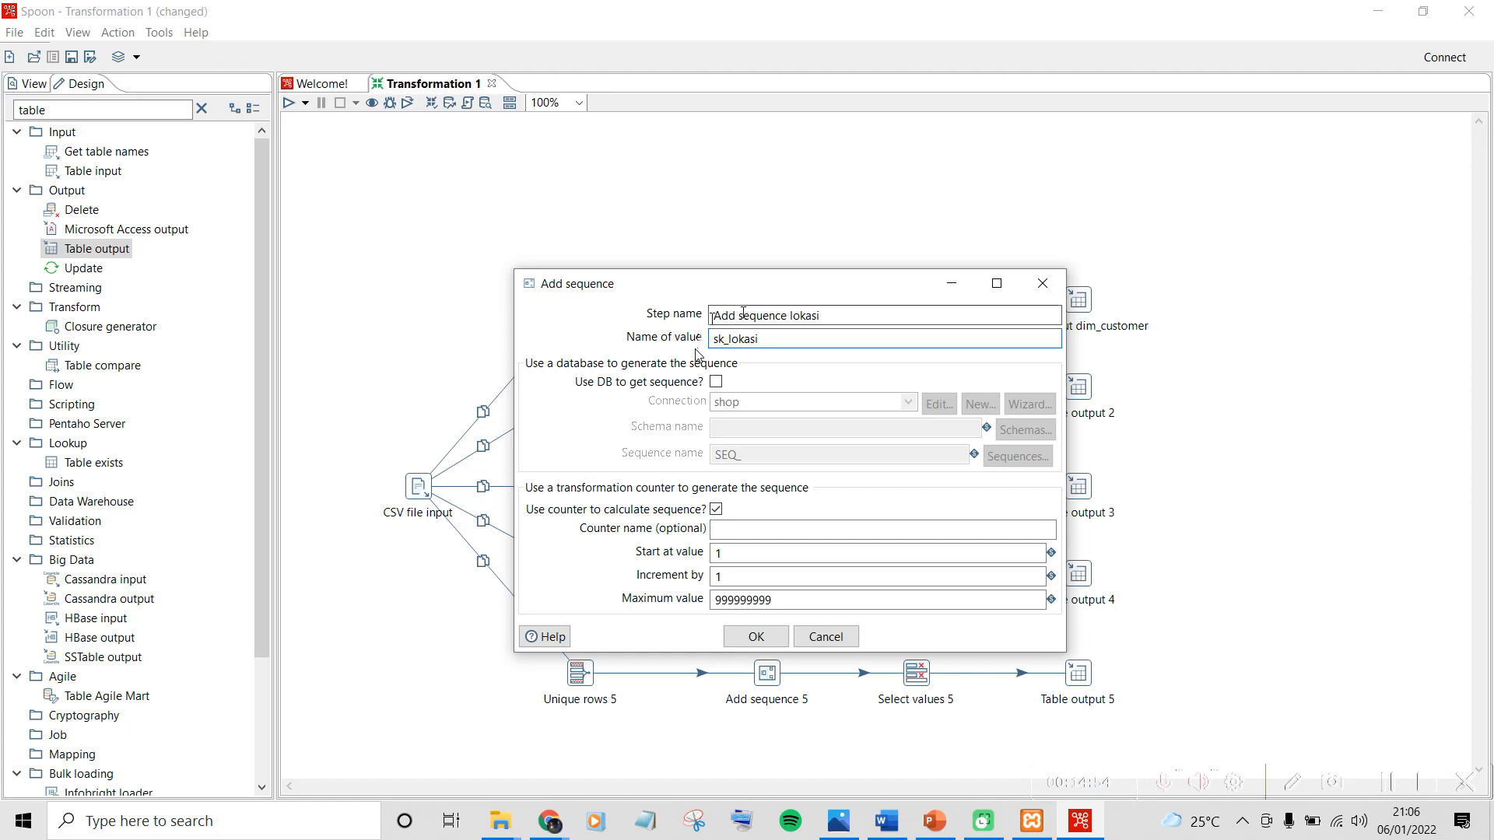
key(ctrl+a)
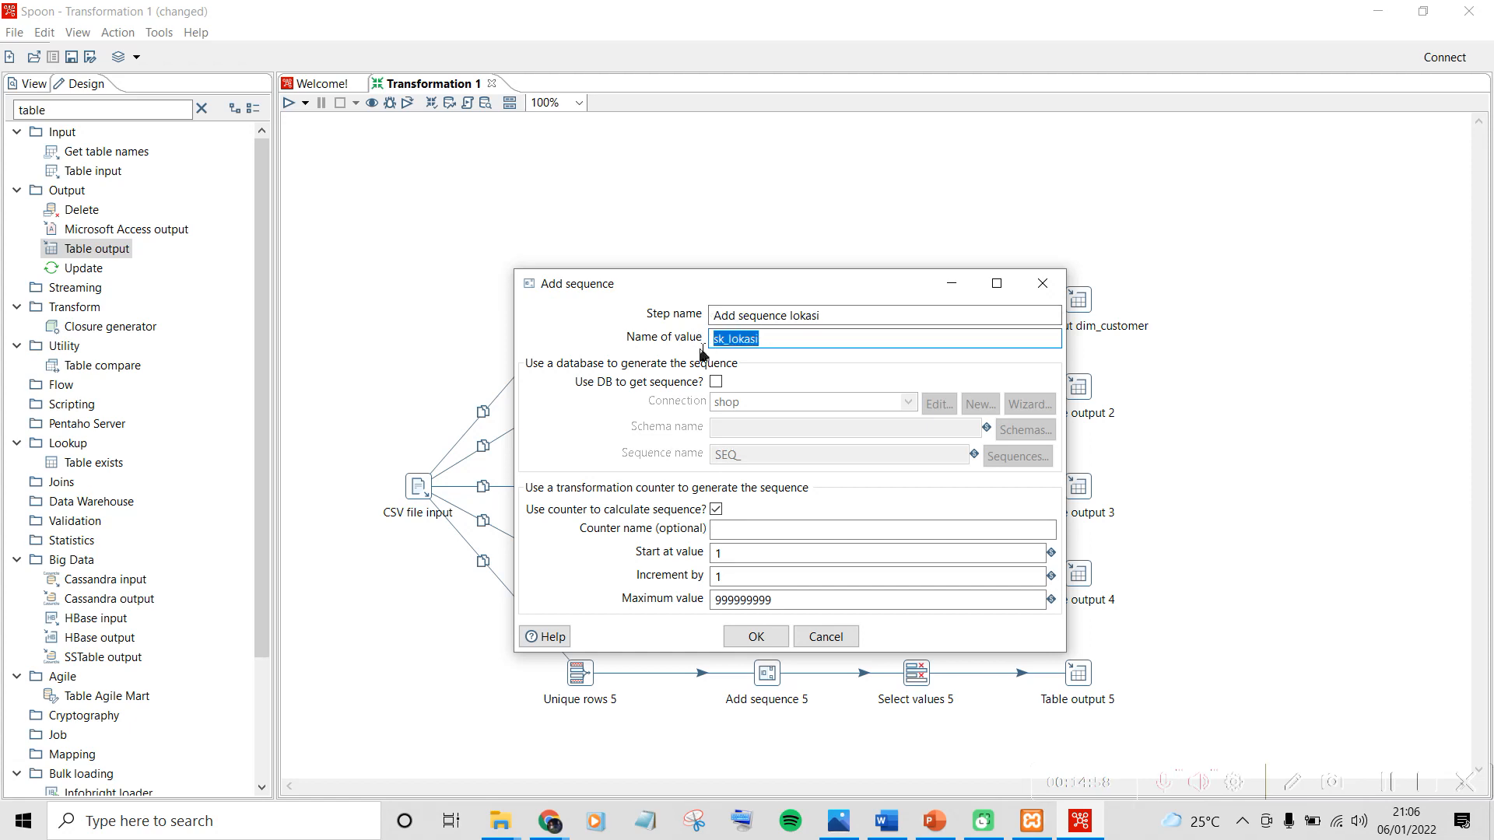
click(764, 340)
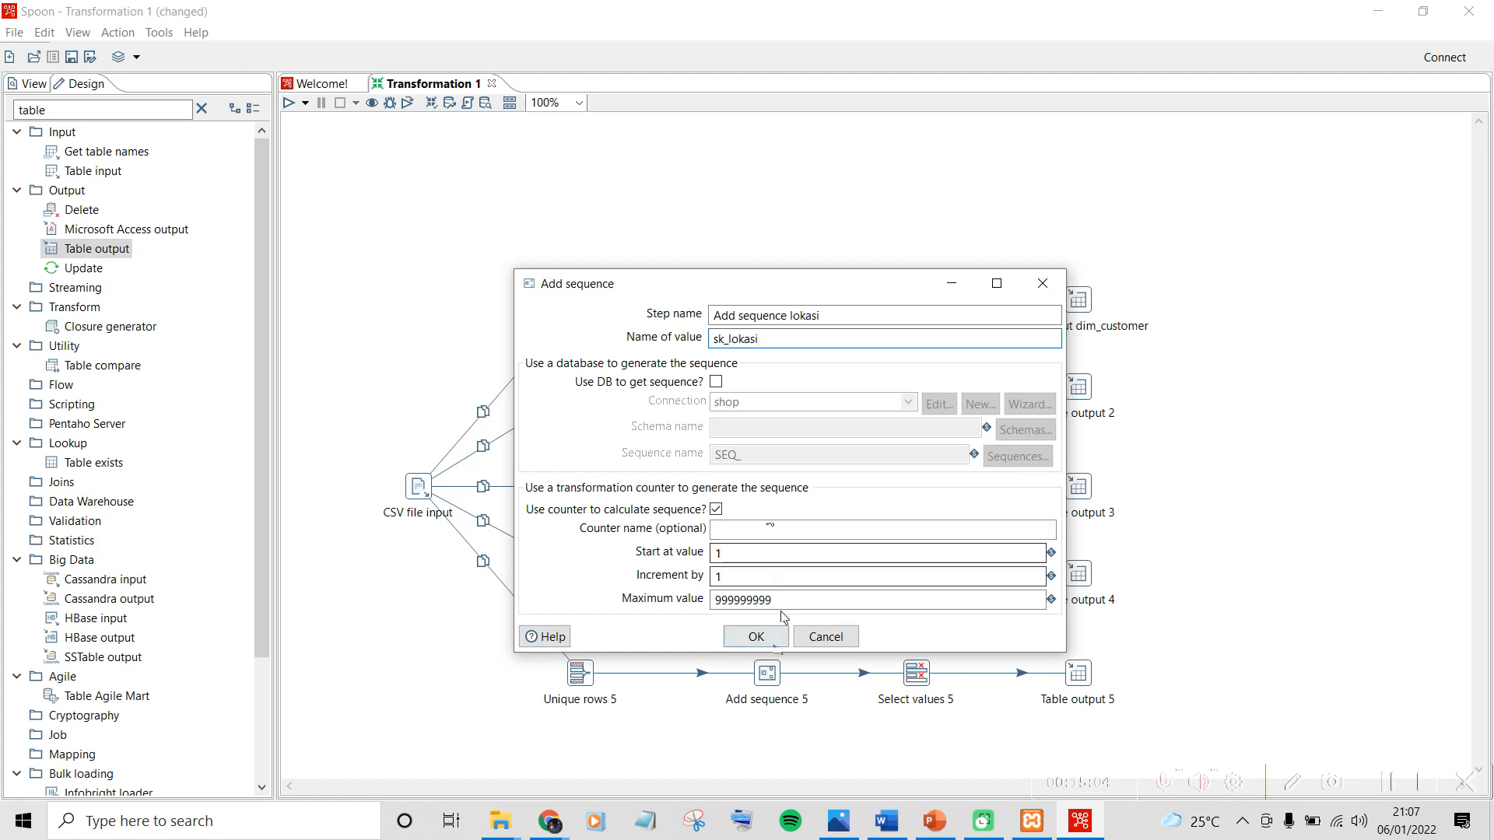
click(774, 635)
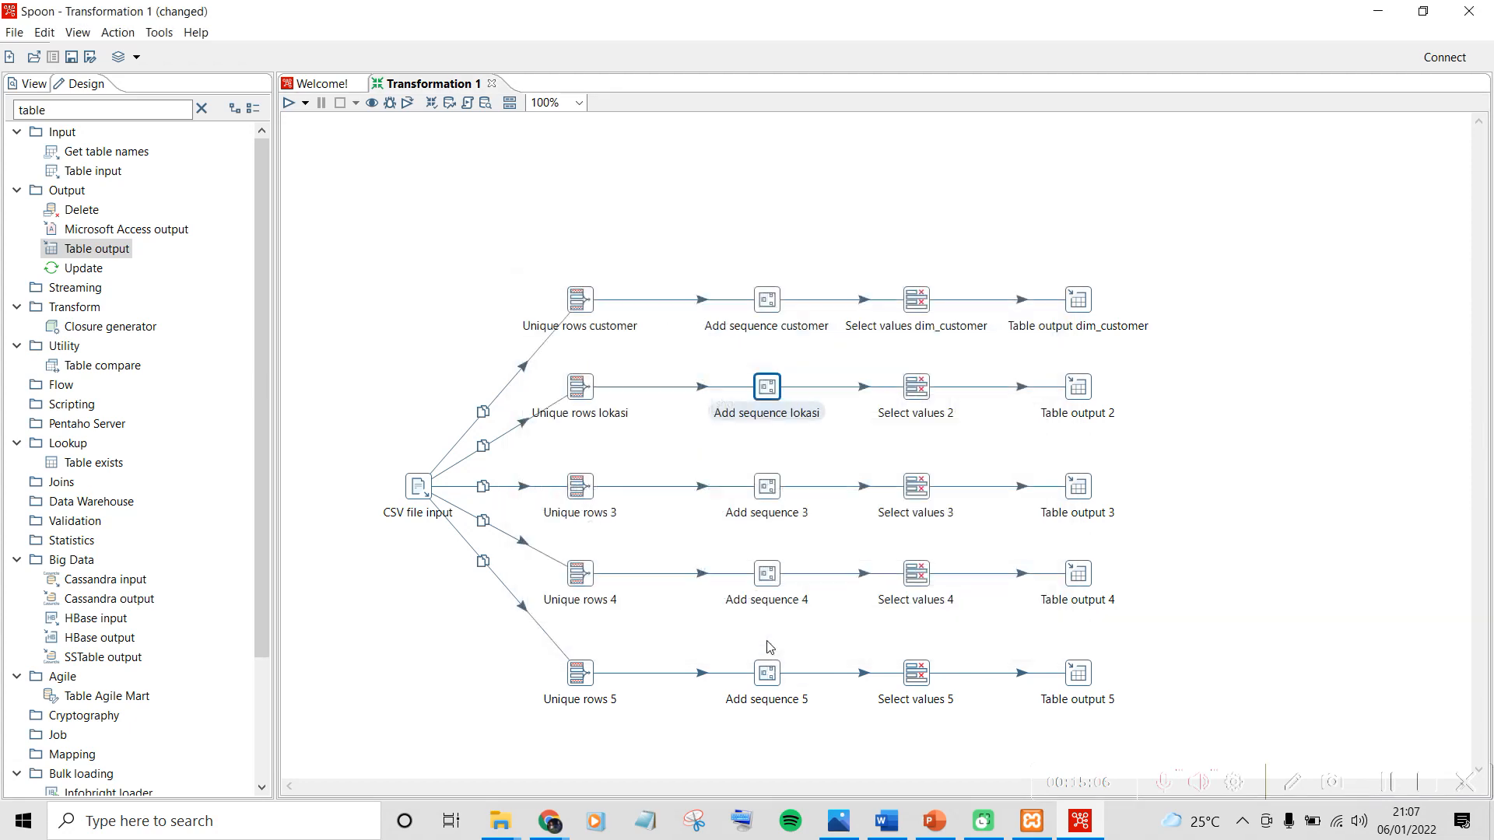
Rename the Select values 2 step as "Select values dim_lokasi"
double_click(920, 391)
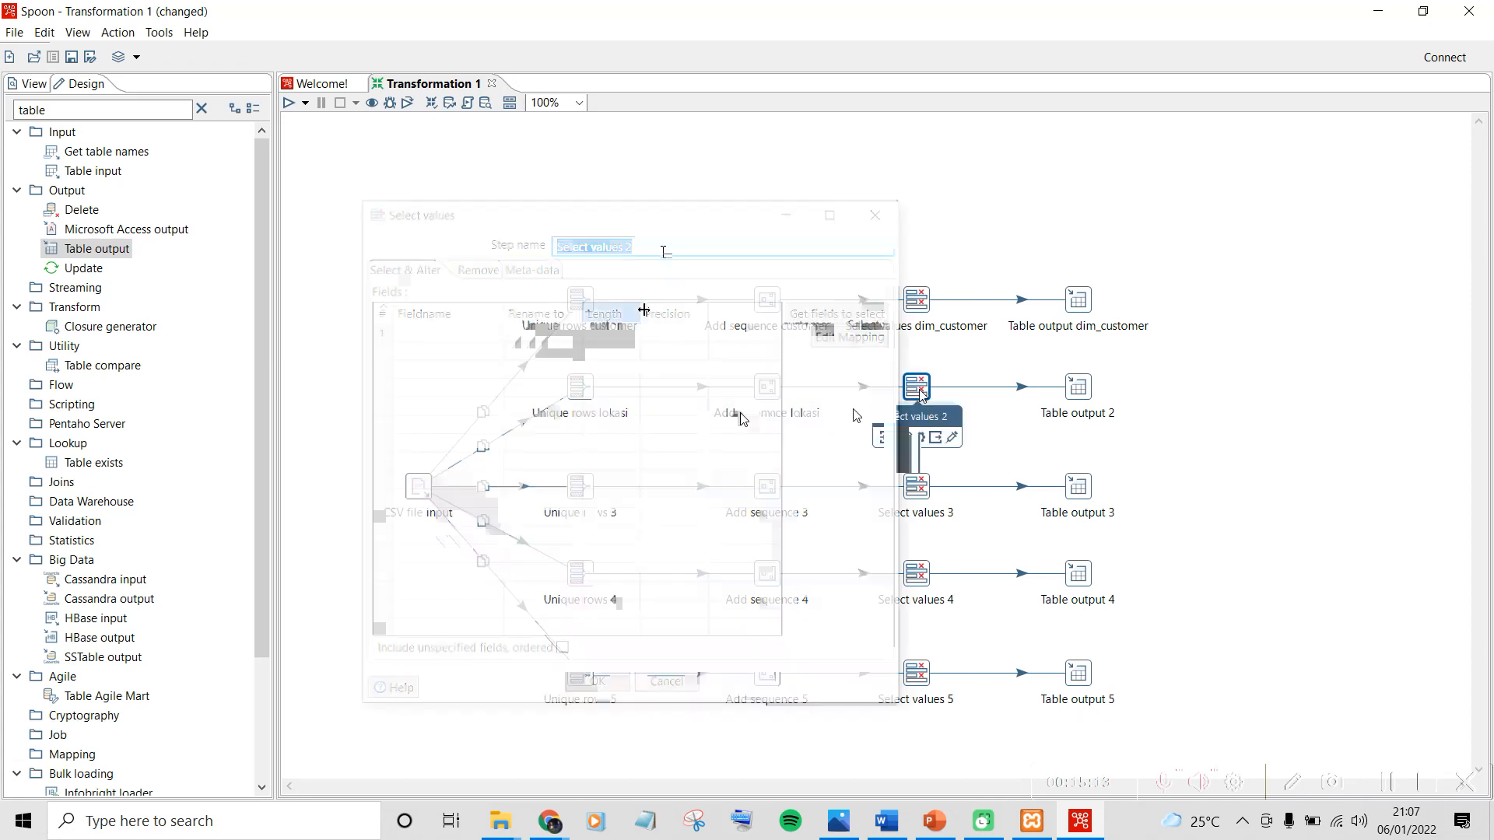
key(BackSpace)
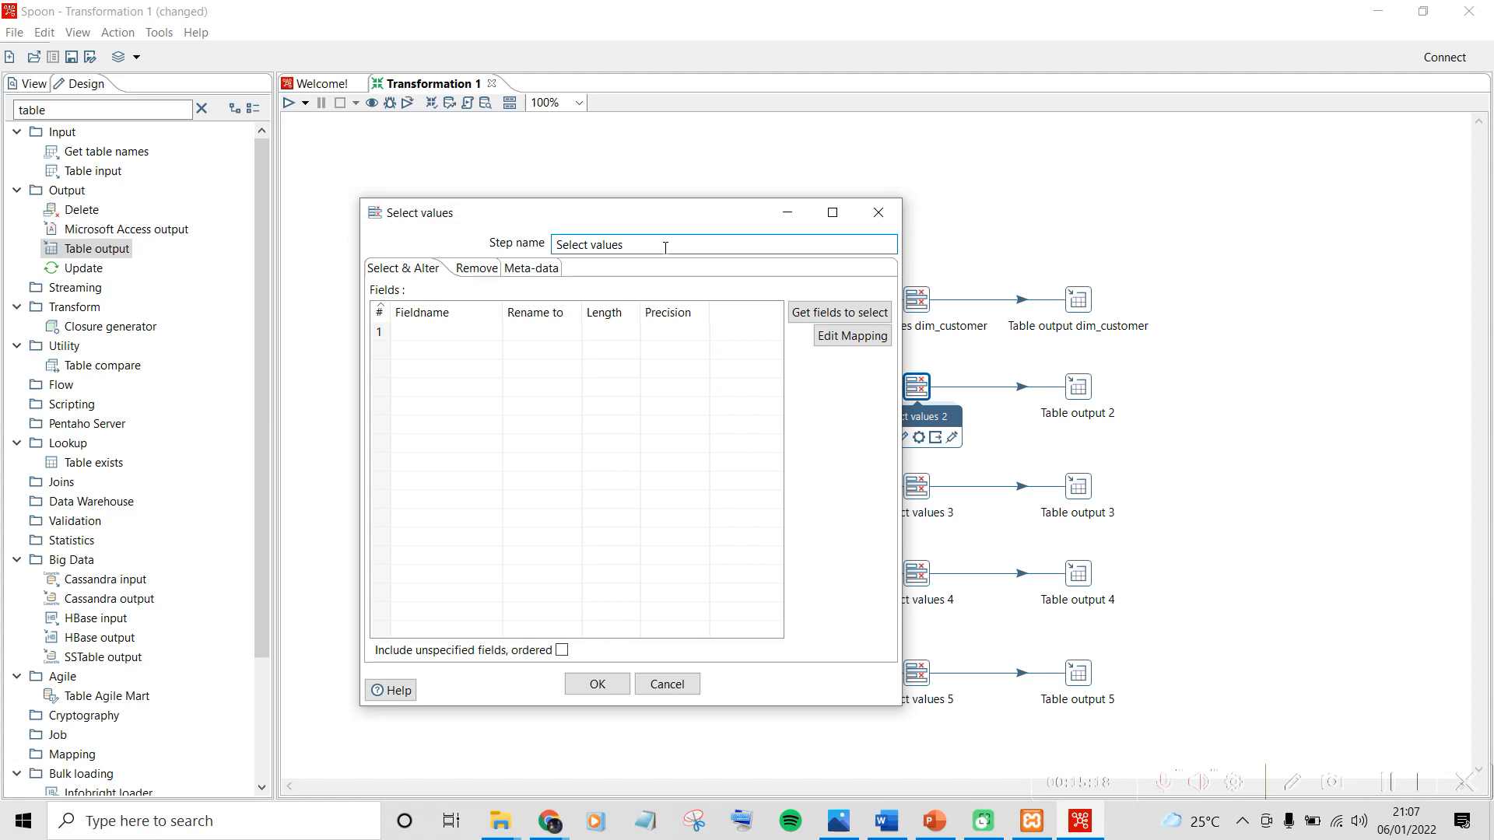
text(dim_lokasi)
Select the Country field renamed to country plus the sk_lokasi field in Select values dim_lokasi, and accept
click(506, 334)
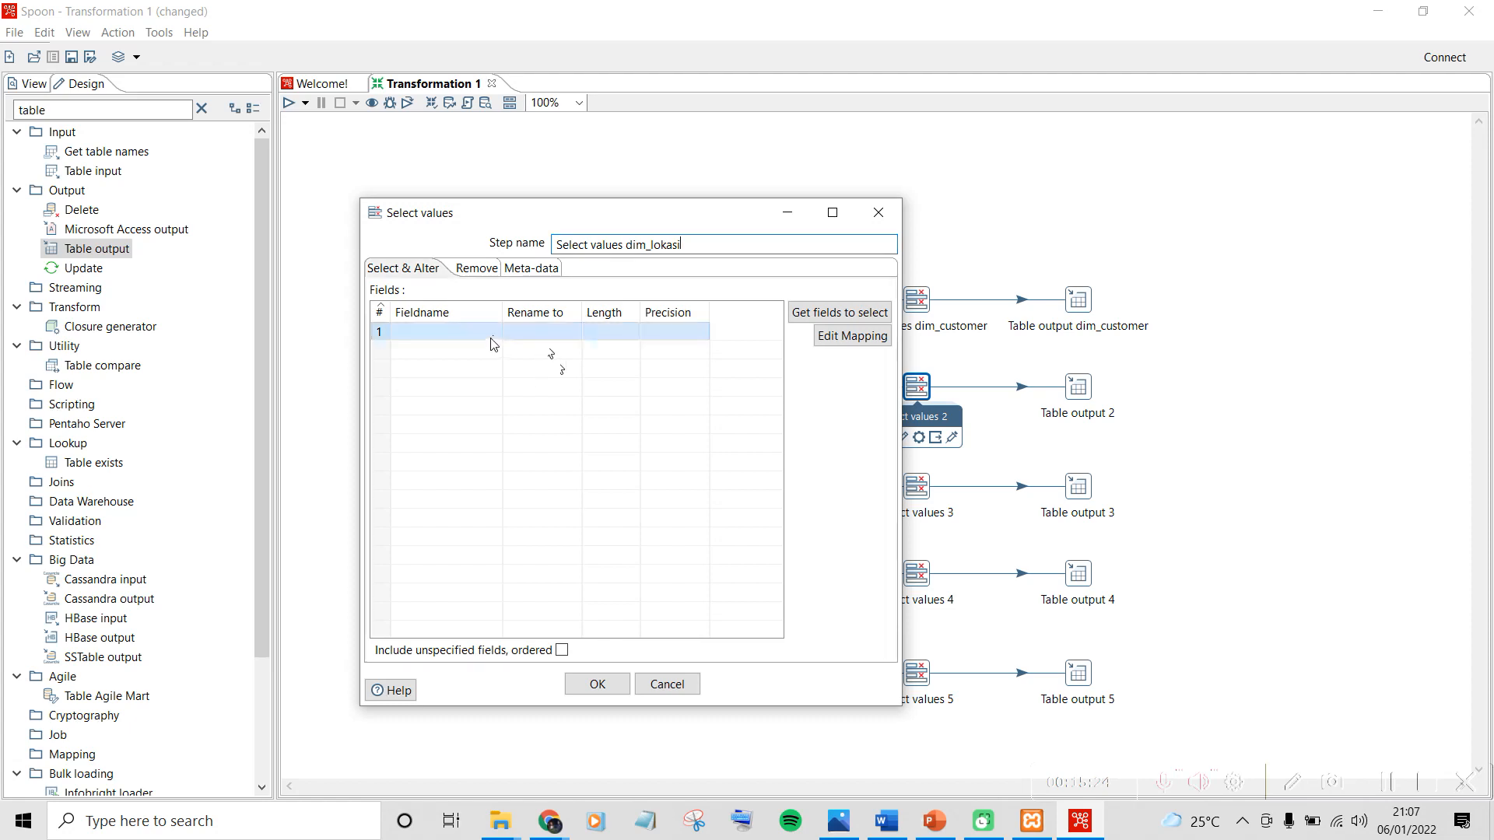
click(493, 335)
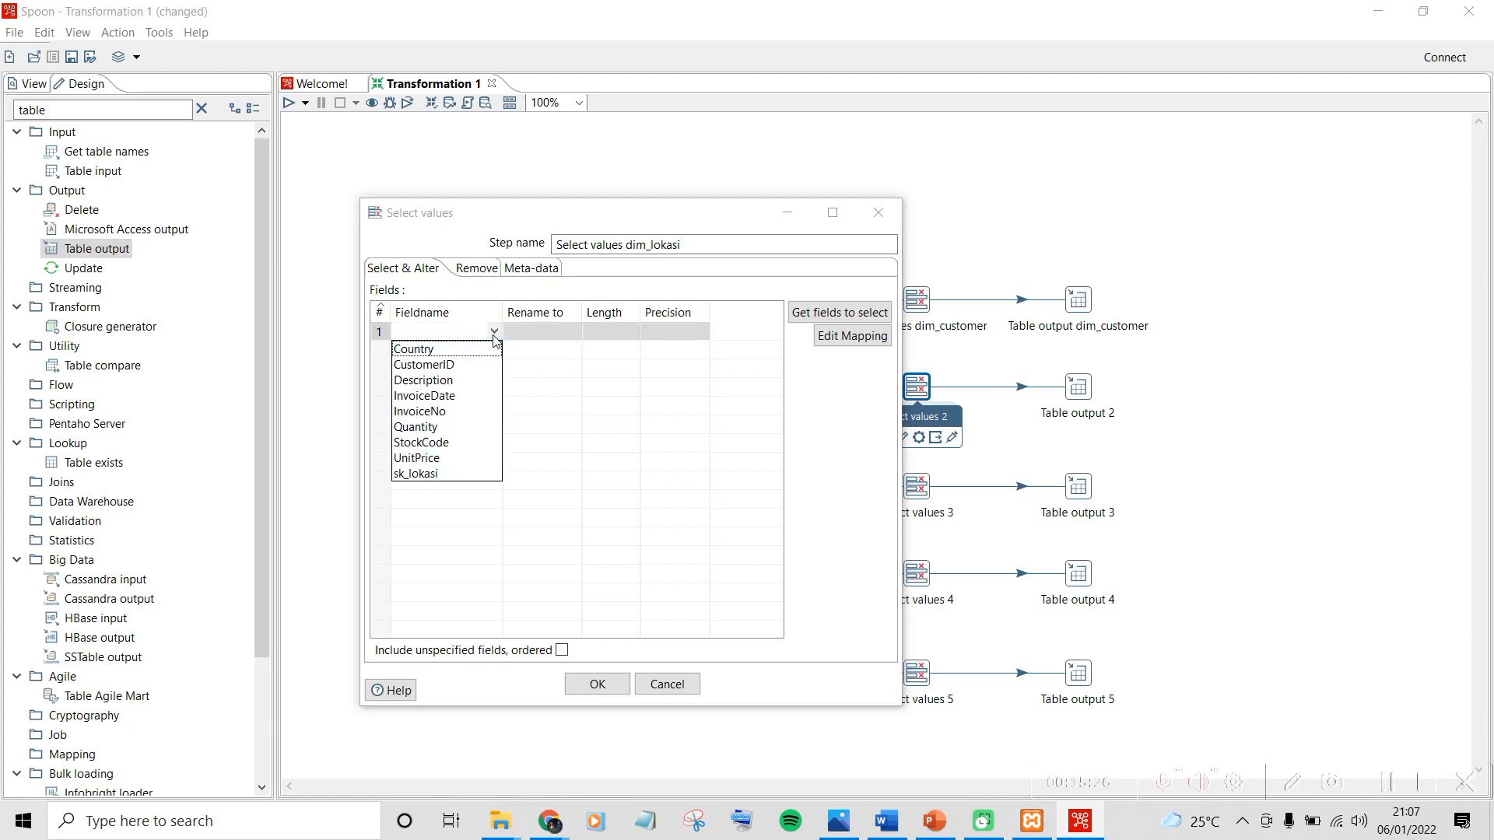
click(413, 348)
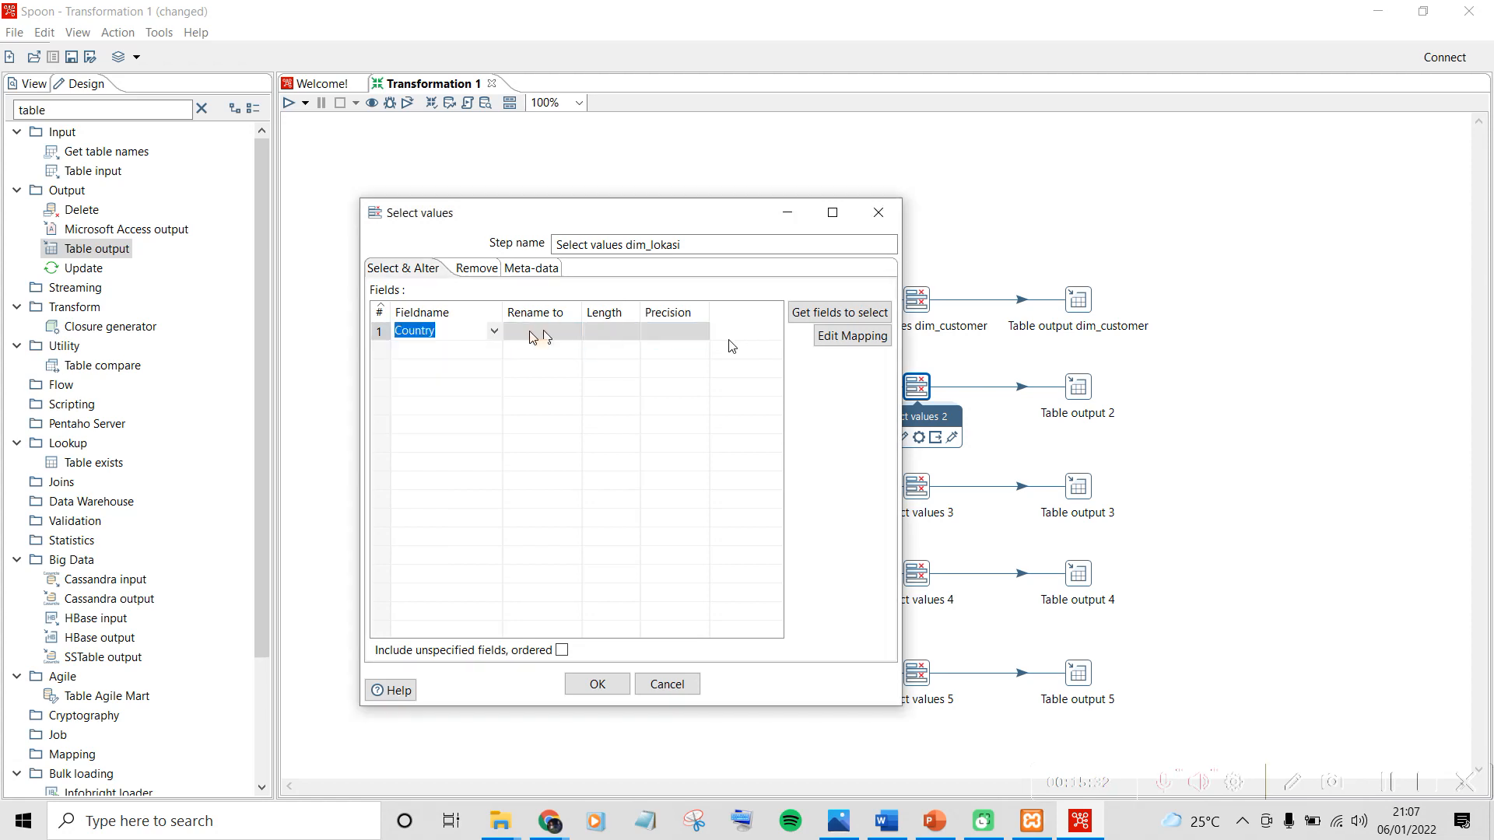
click(572, 332)
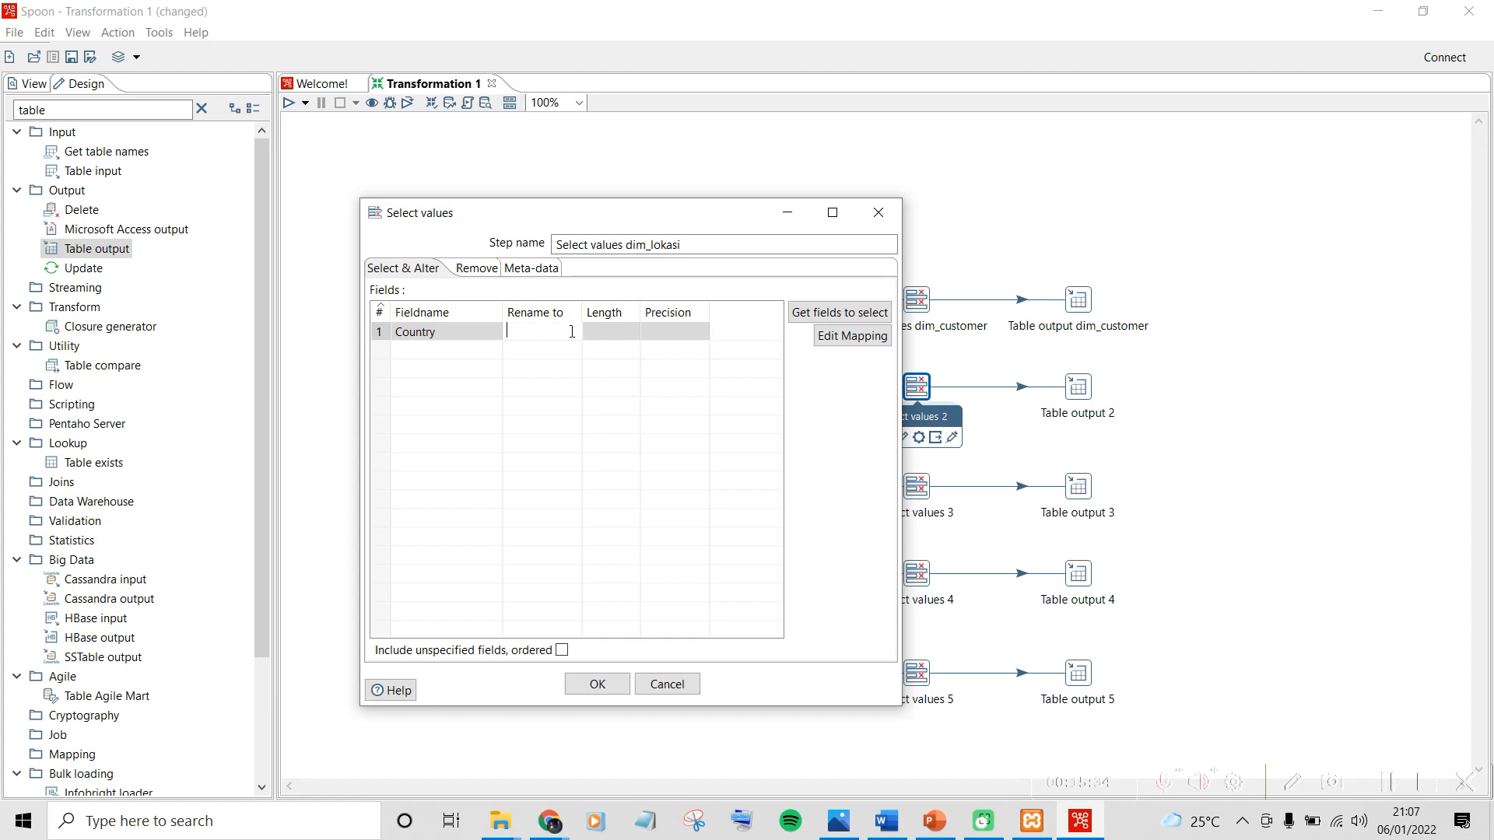
text(country)
click(484, 351)
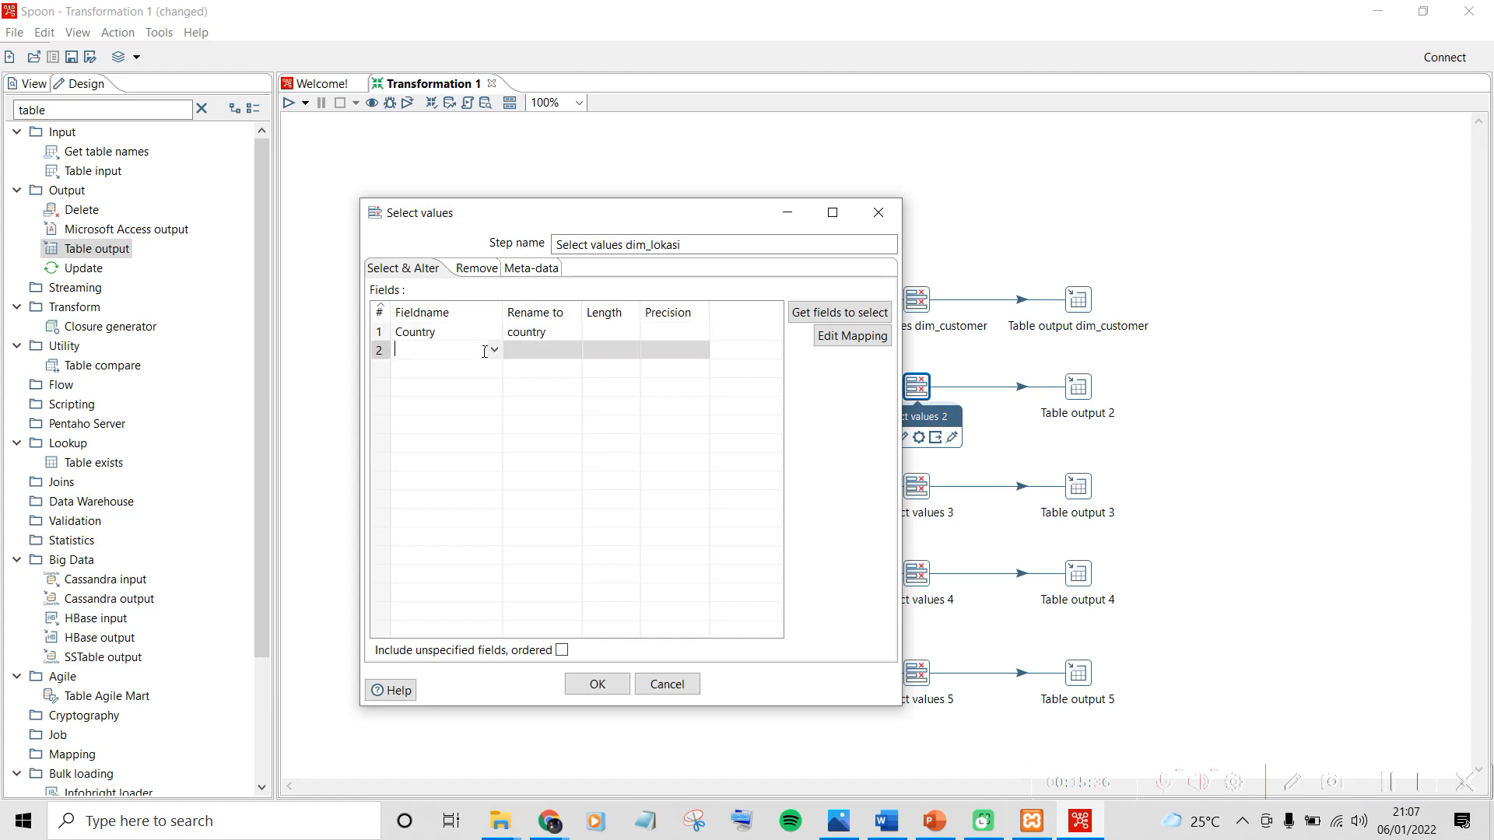
click(443, 488)
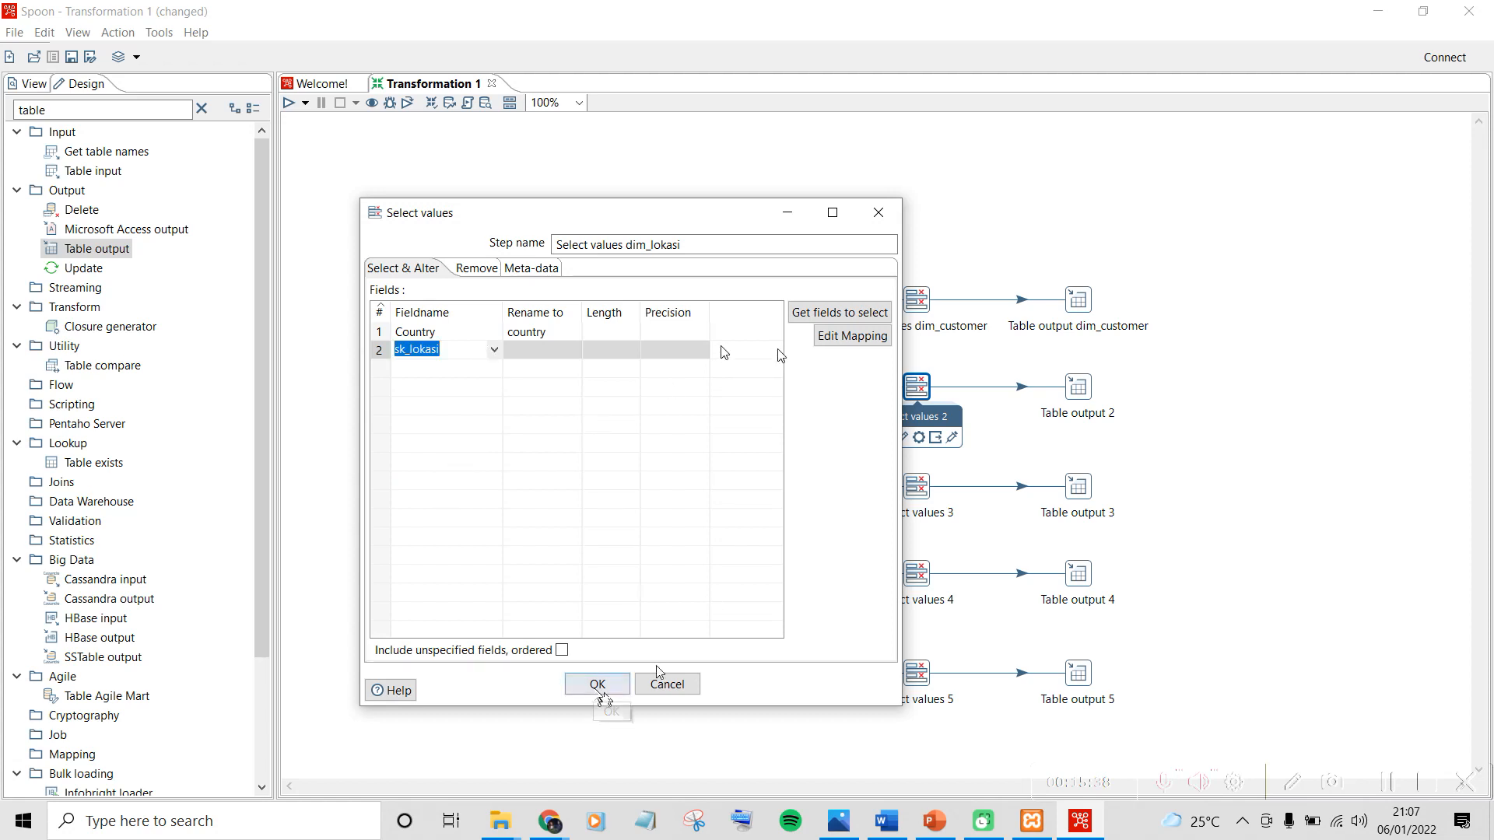
click(599, 687)
Rename Table output 2 as "Table output dim_lokasi" and set its target table to dim_lokasi
mouse_move(1086, 391)
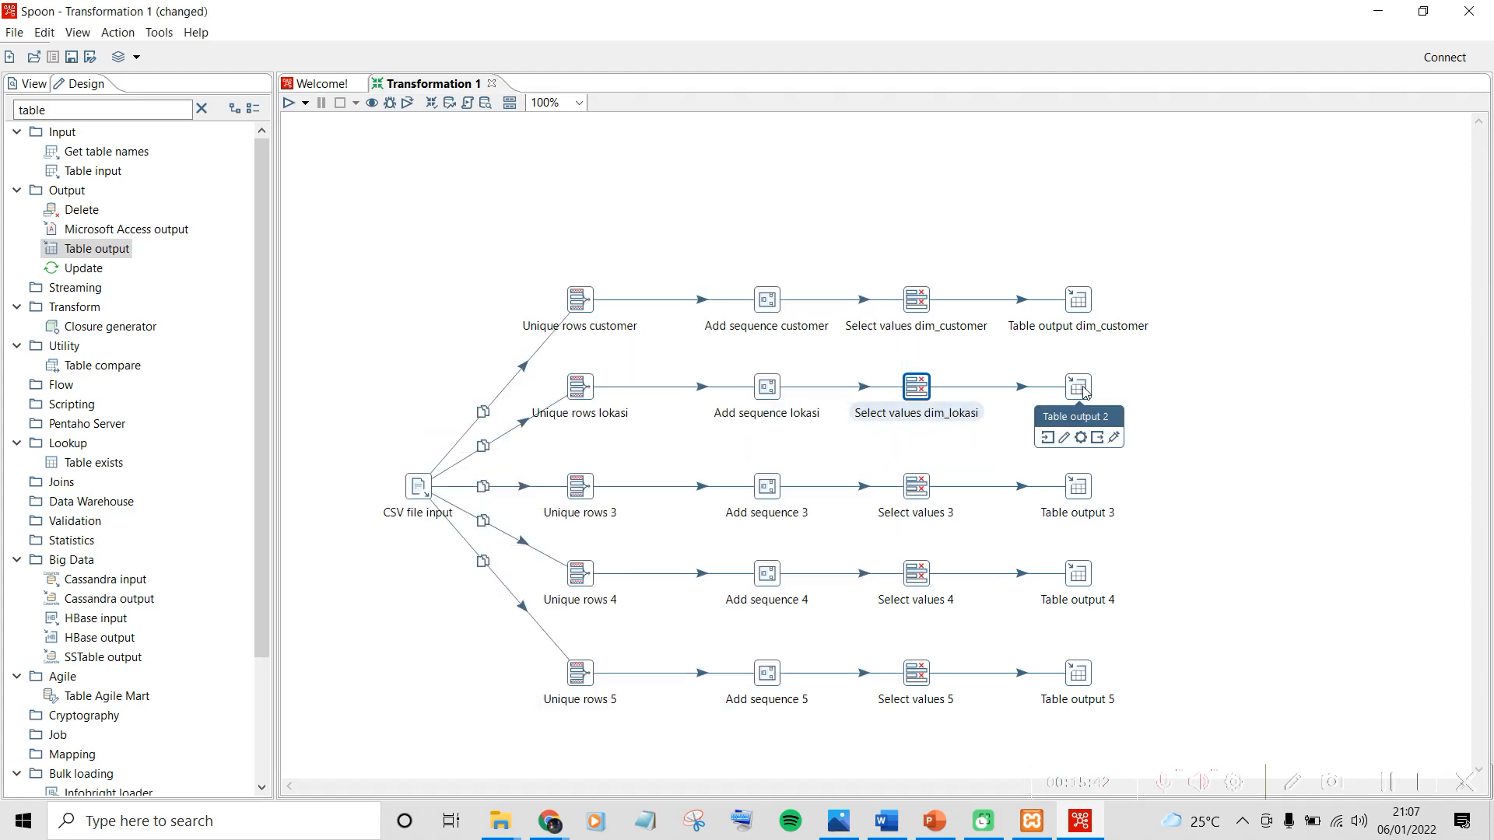
double_click(1086, 389)
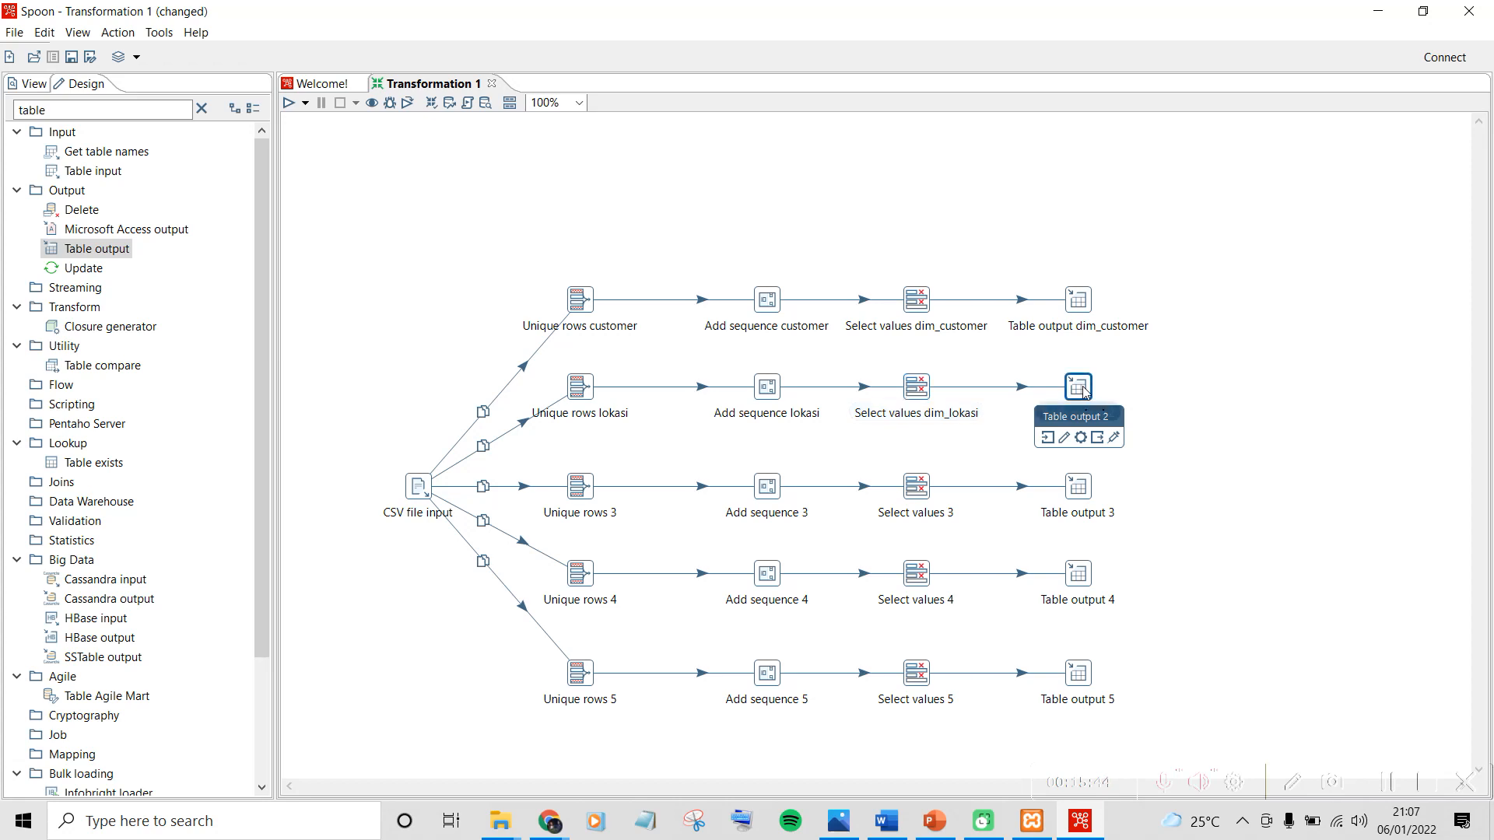
click(716, 247)
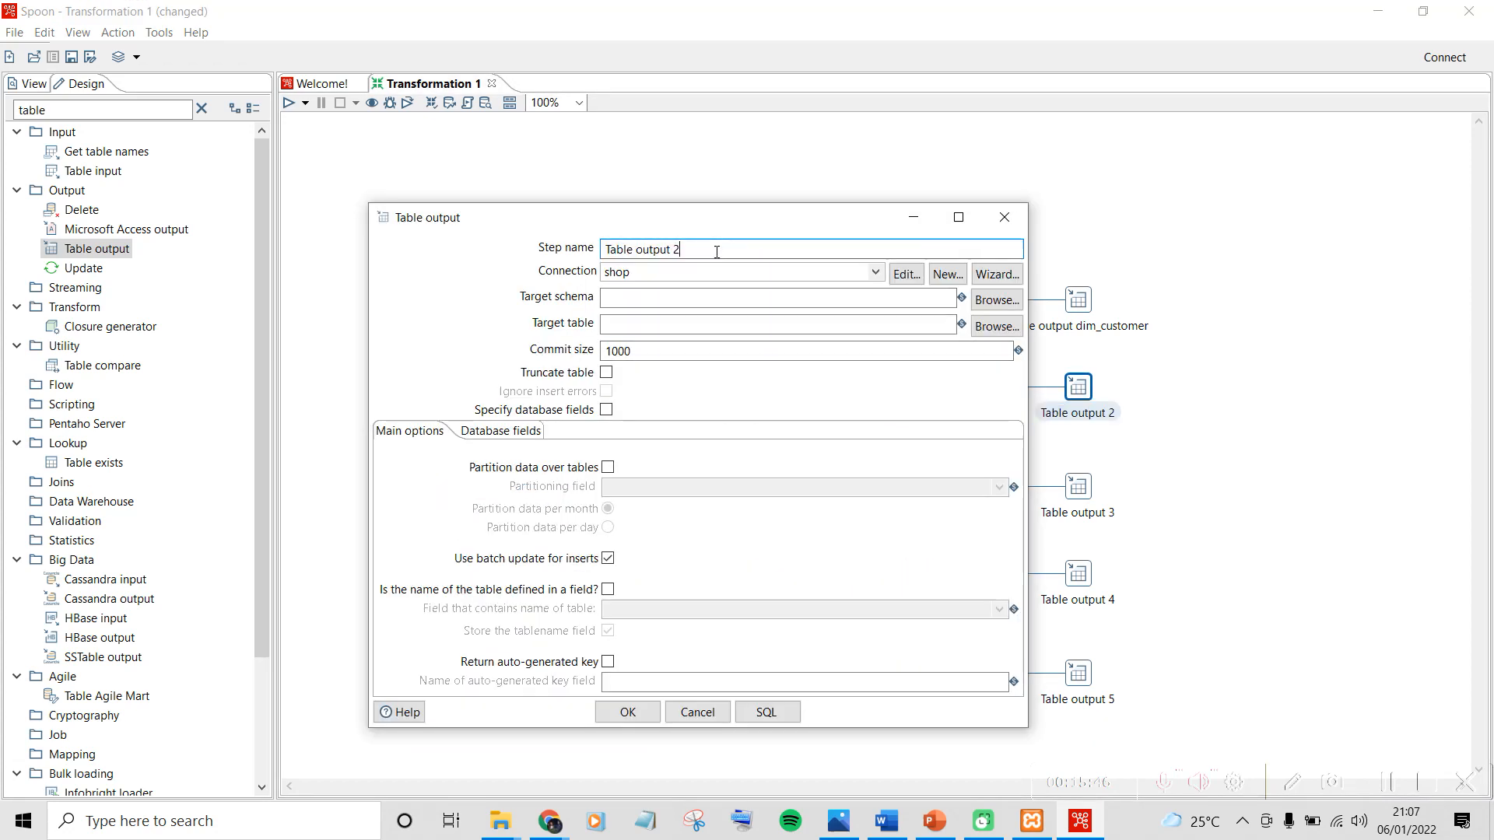
key(BackSpace)
text(dim_lokasi)
click(690, 324)
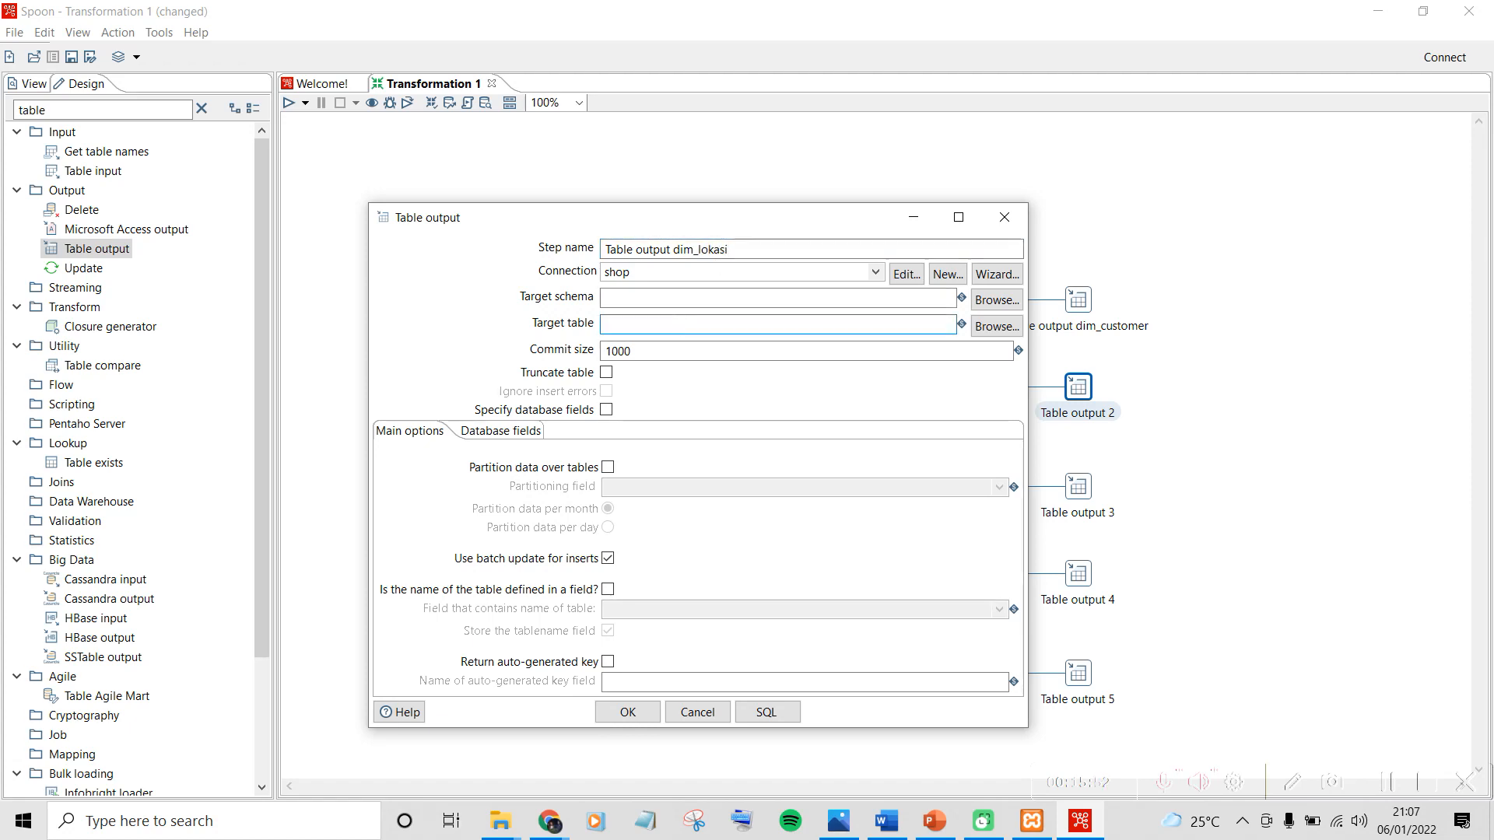
text(dim_lokasi)
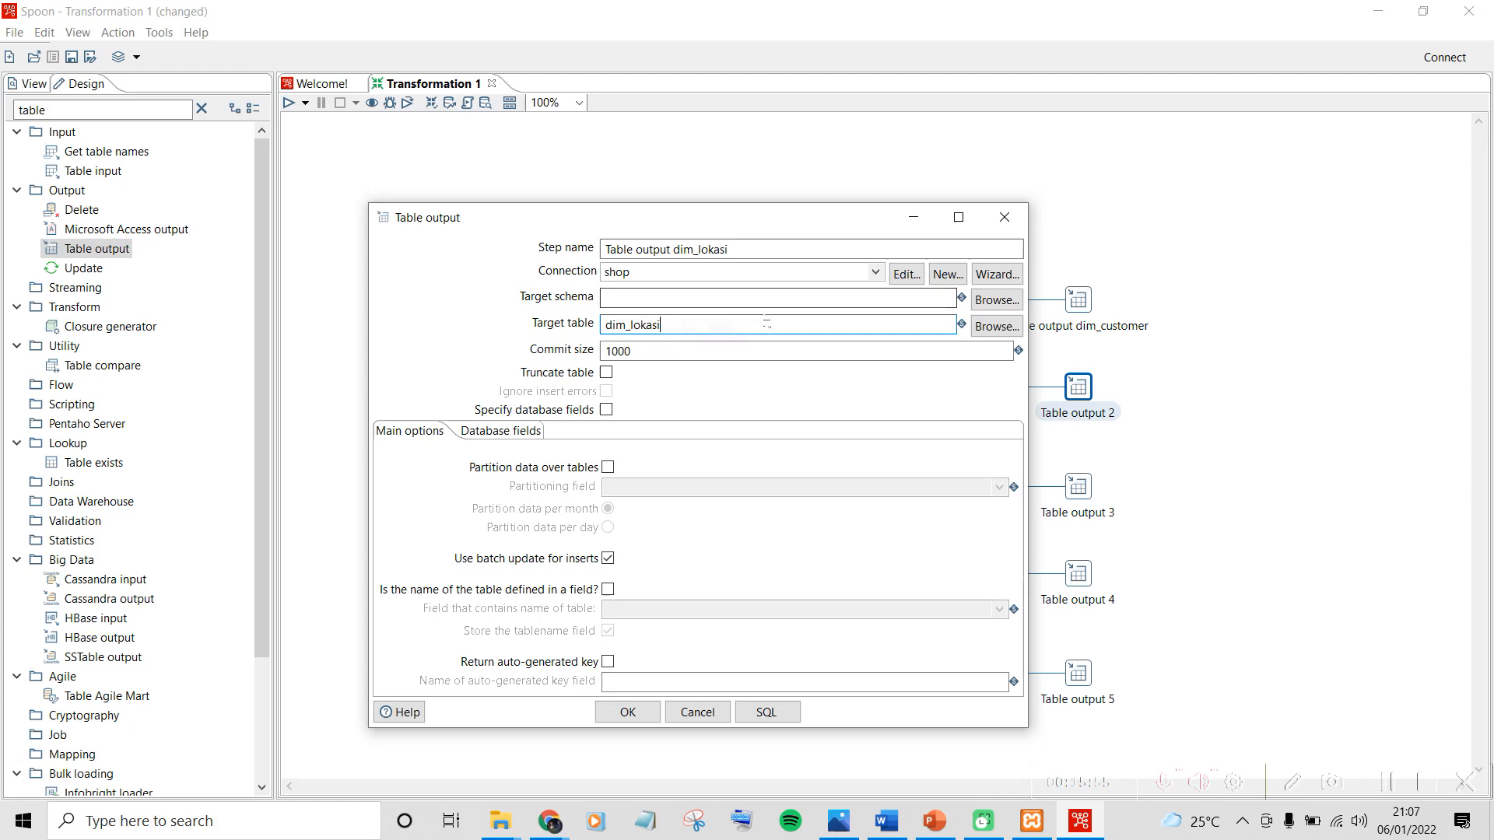
Generate and execute the CREATE TABLE statement for dim_lokasi, and accept the Table output dim_lokasi settings
click(535, 434)
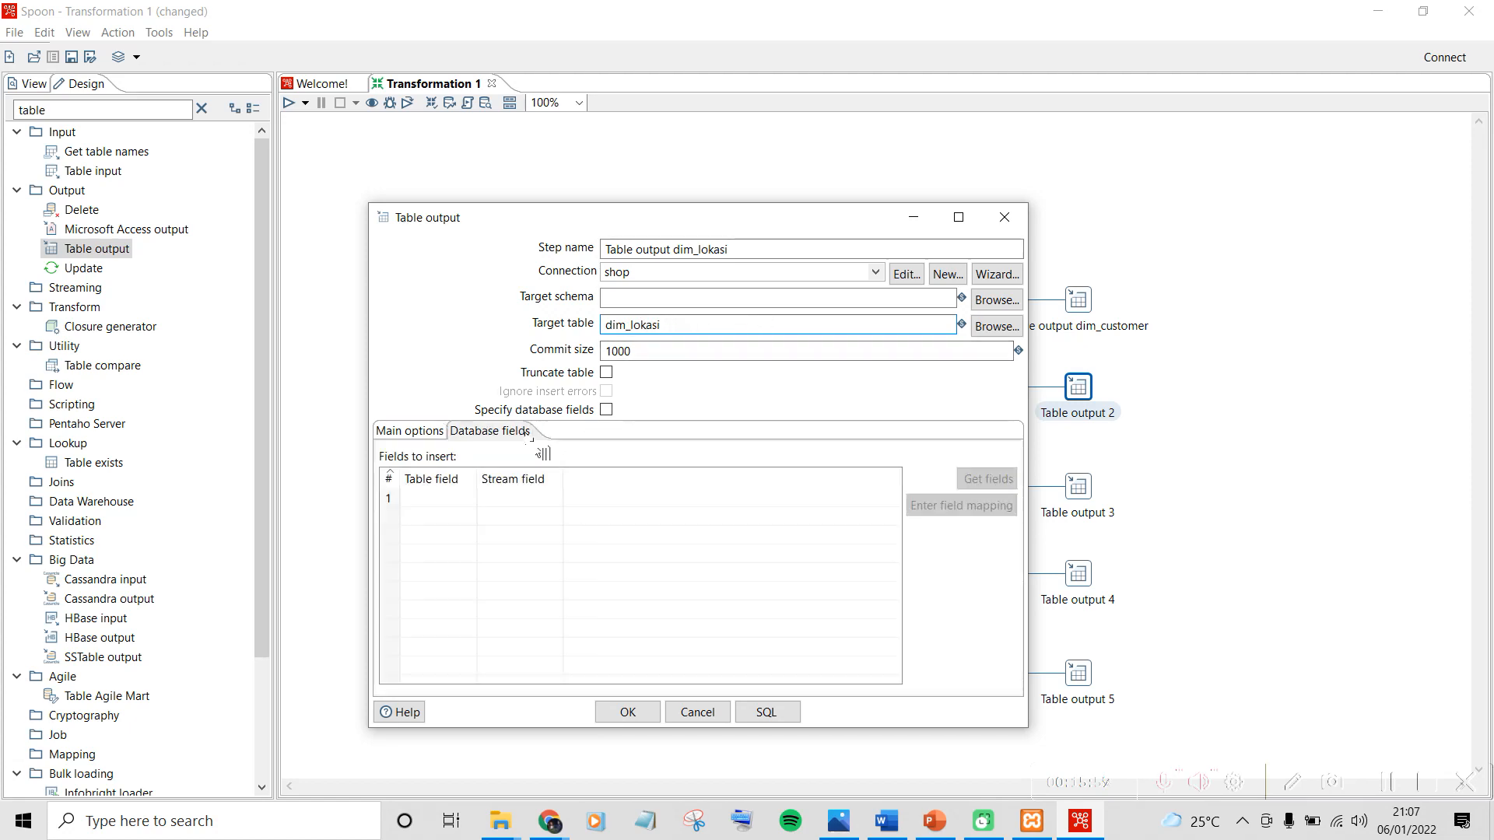
click(420, 434)
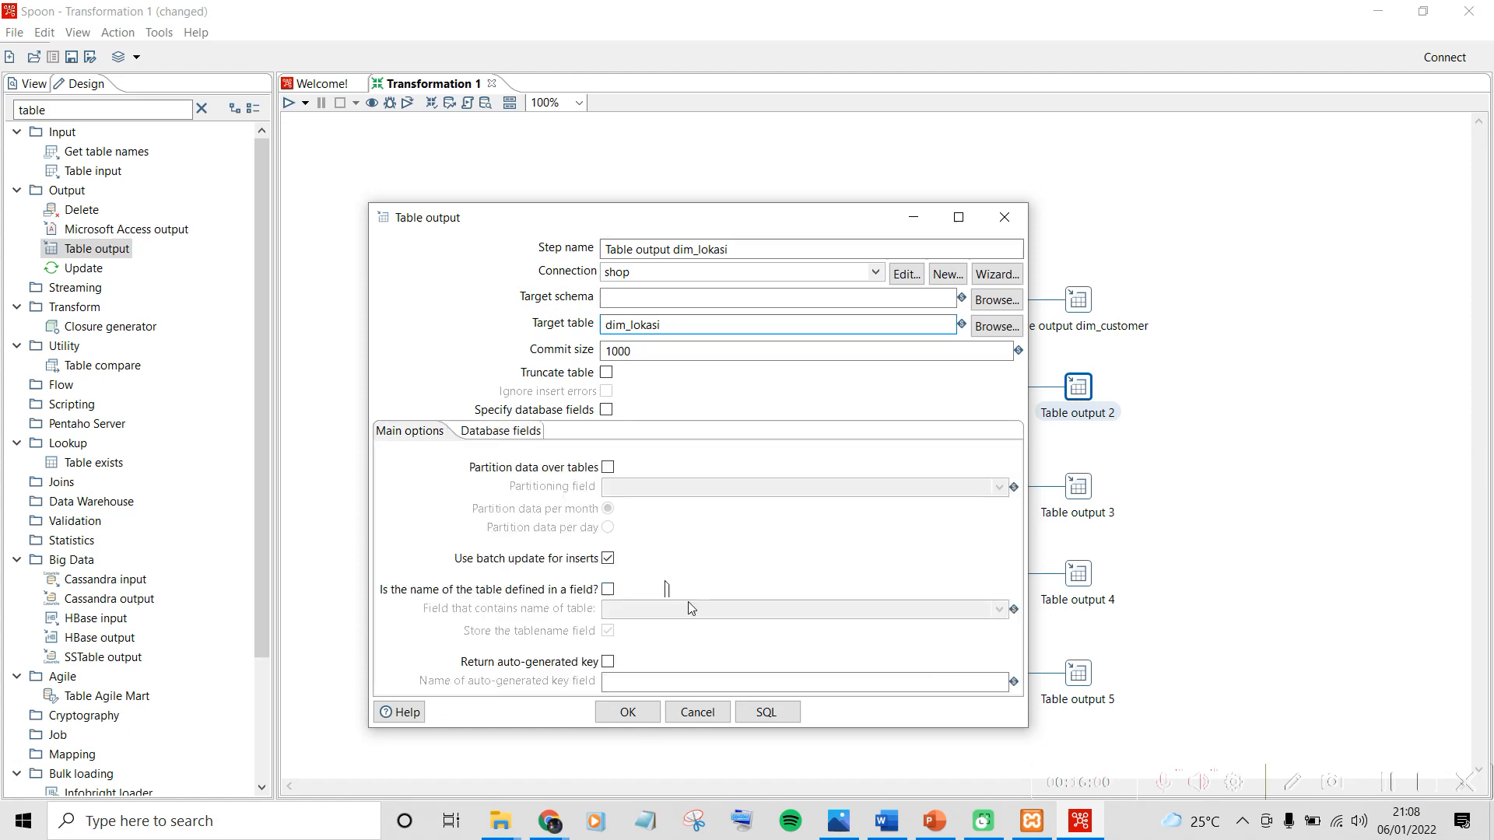
click(767, 712)
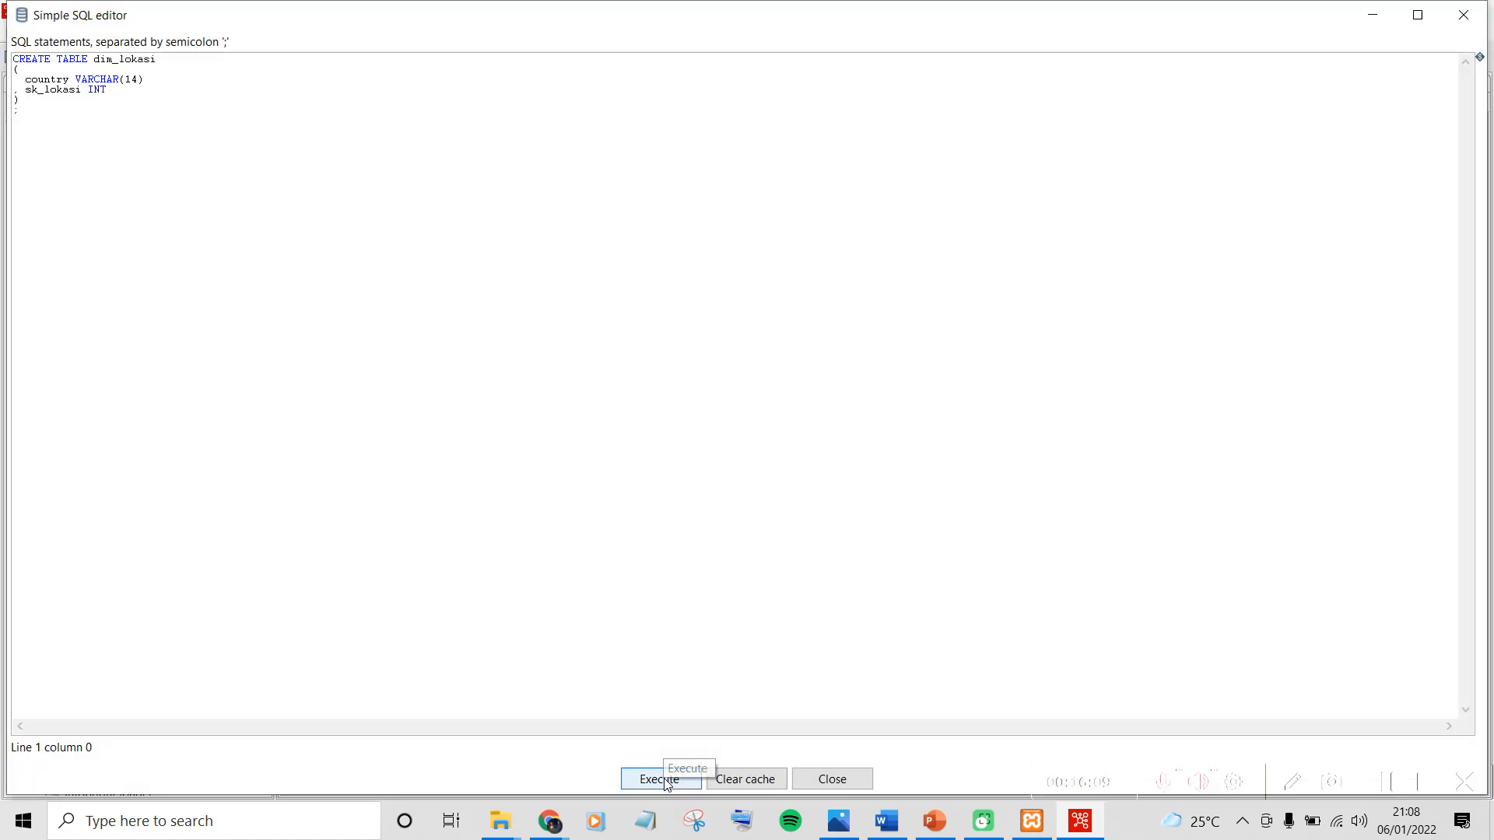
click(660, 779)
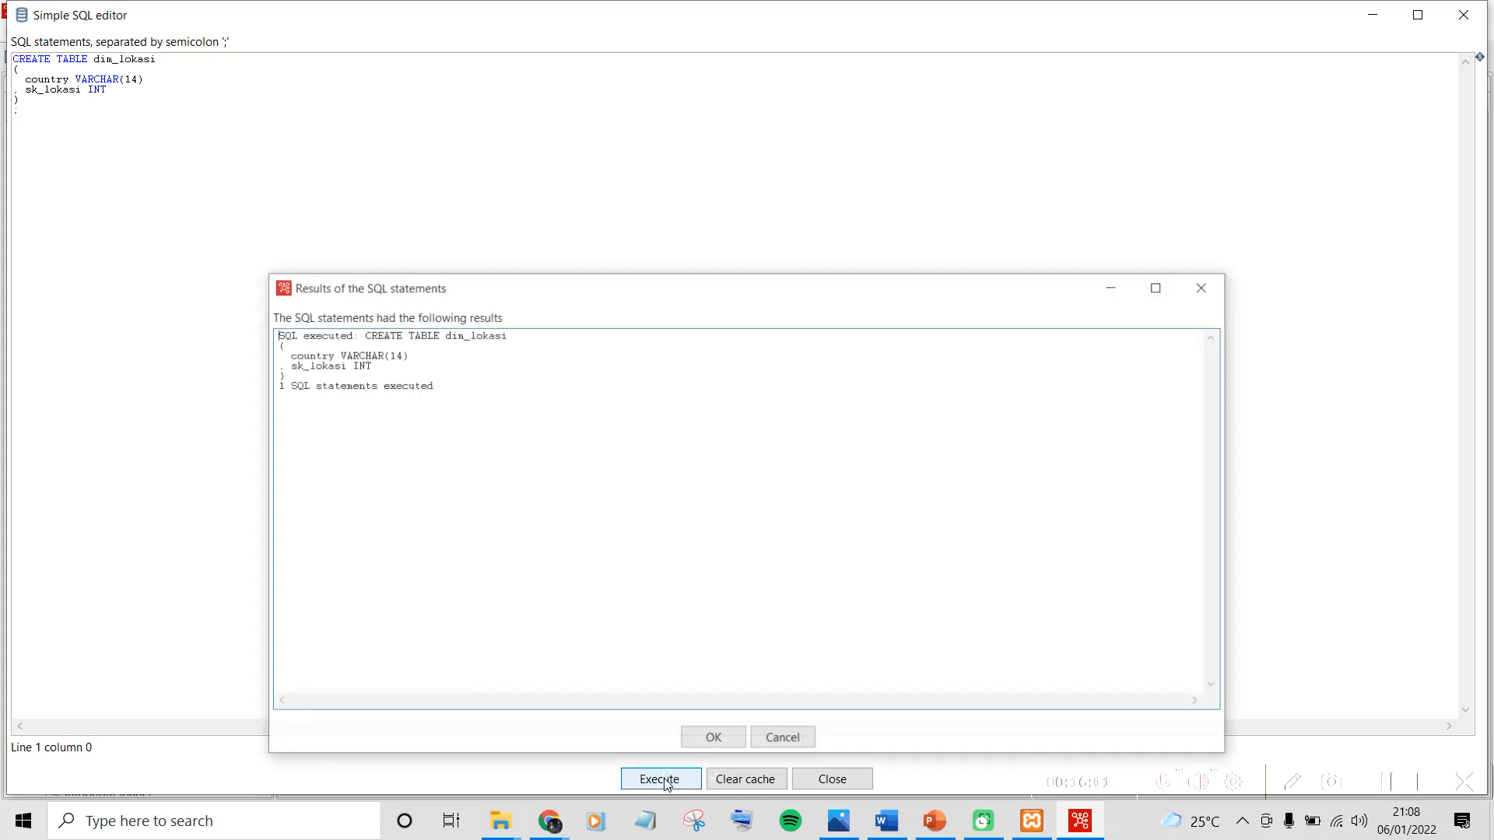
click(714, 741)
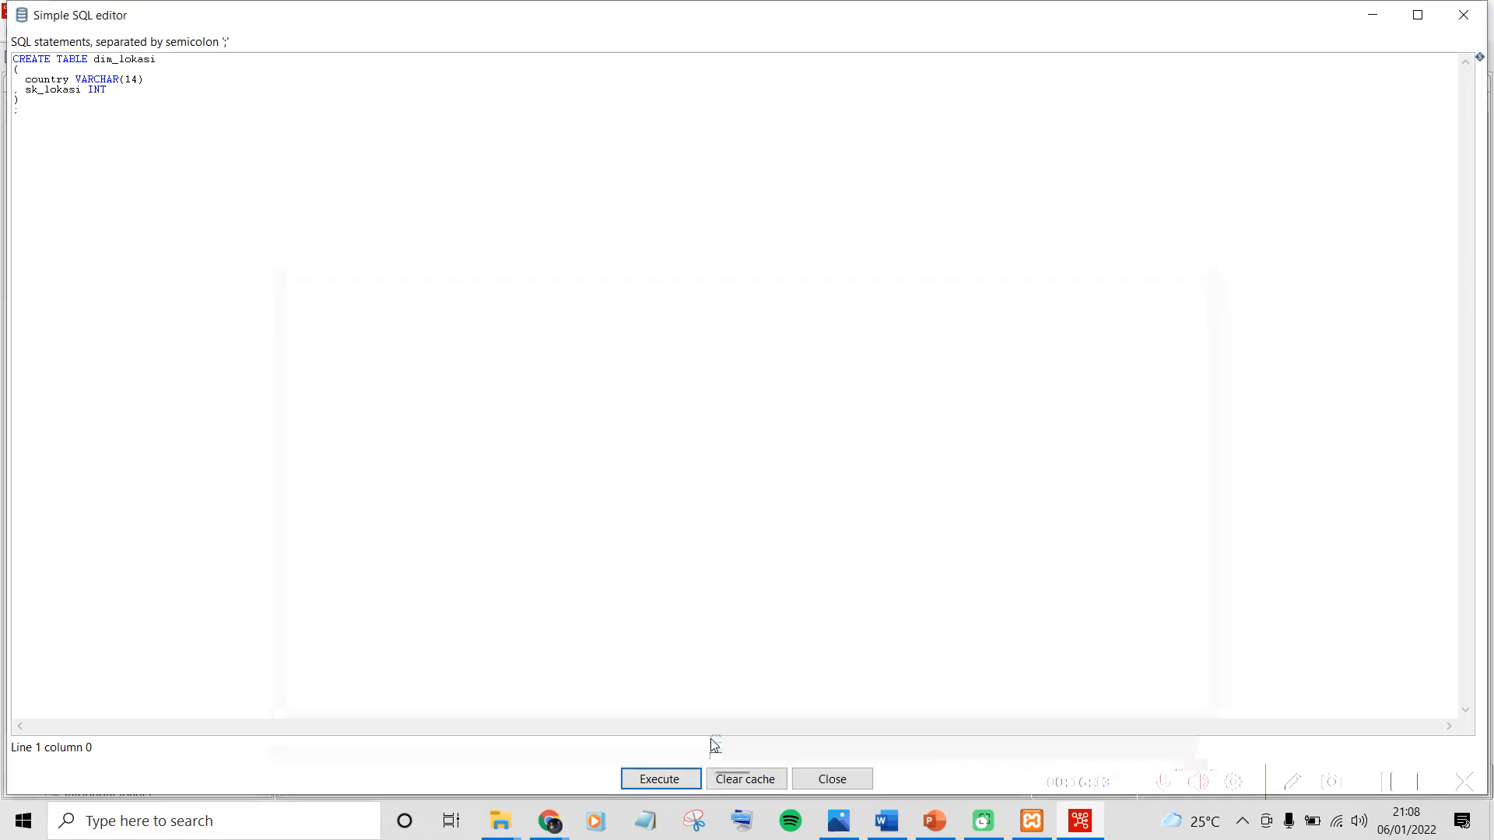
click(821, 780)
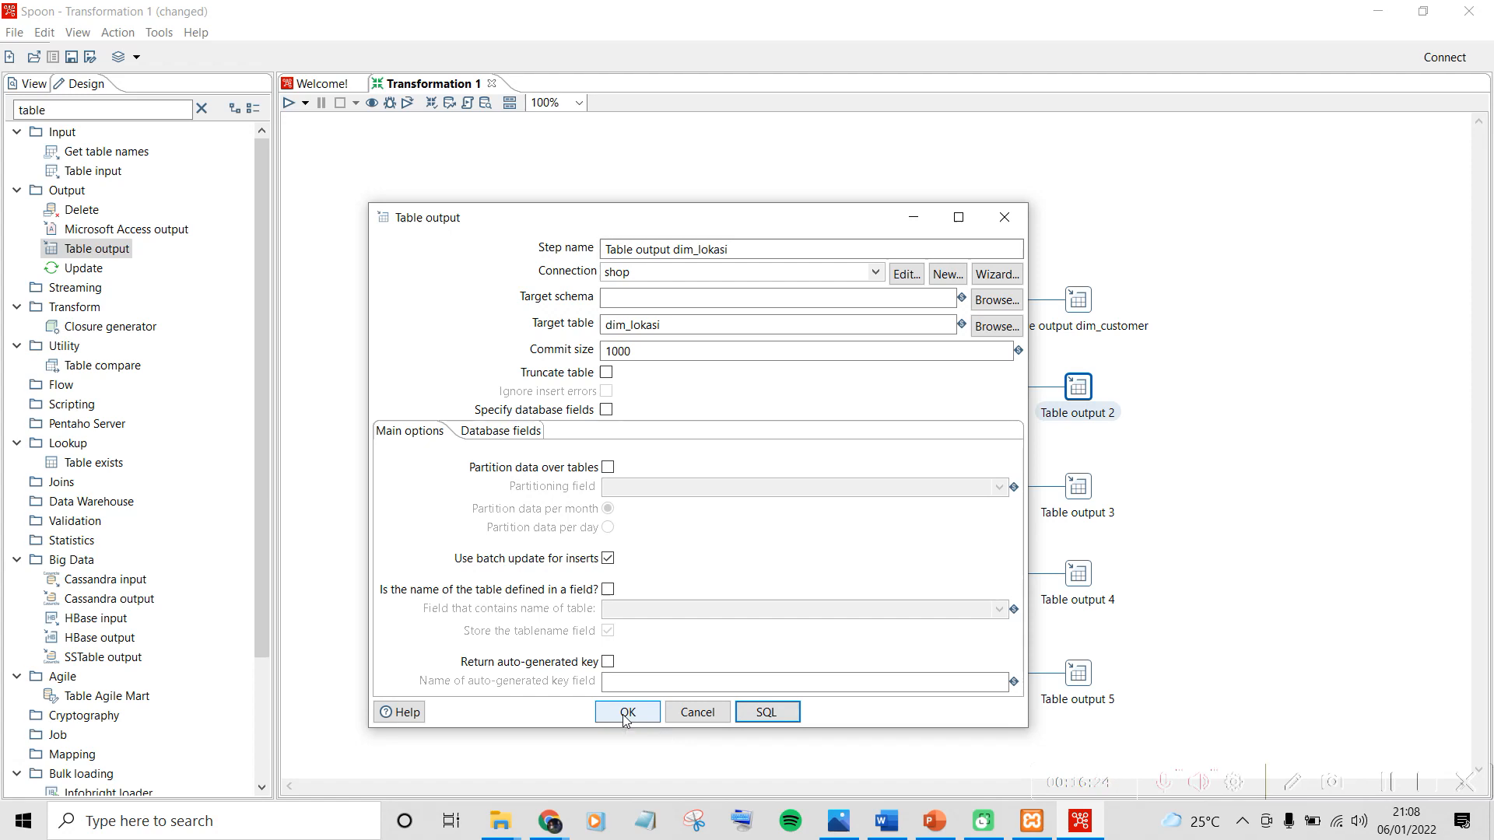
click(626, 713)
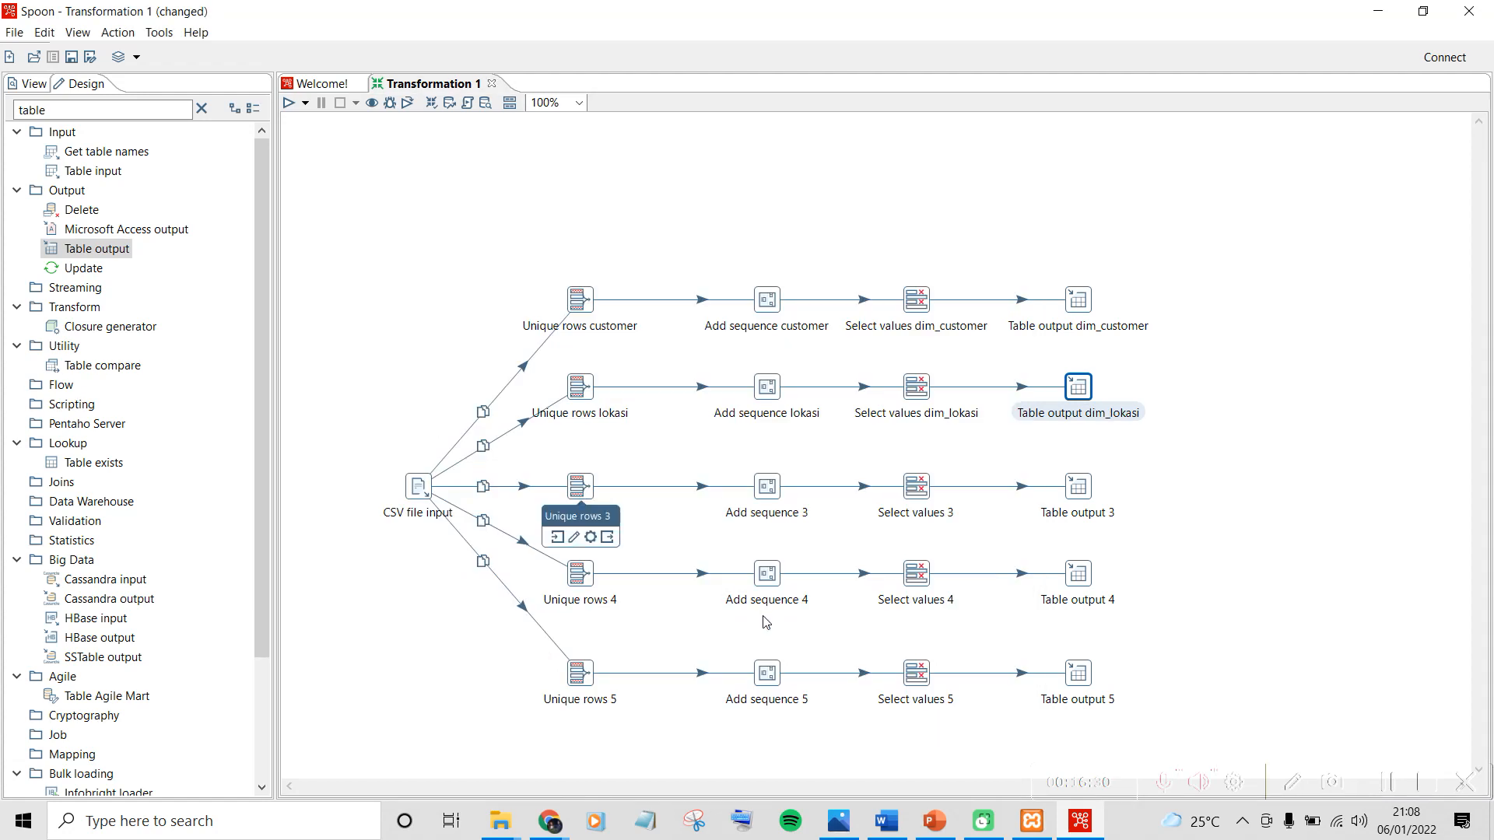
Rename the Unique rows 3 step as "Unique rows barang"
double_click(586, 498)
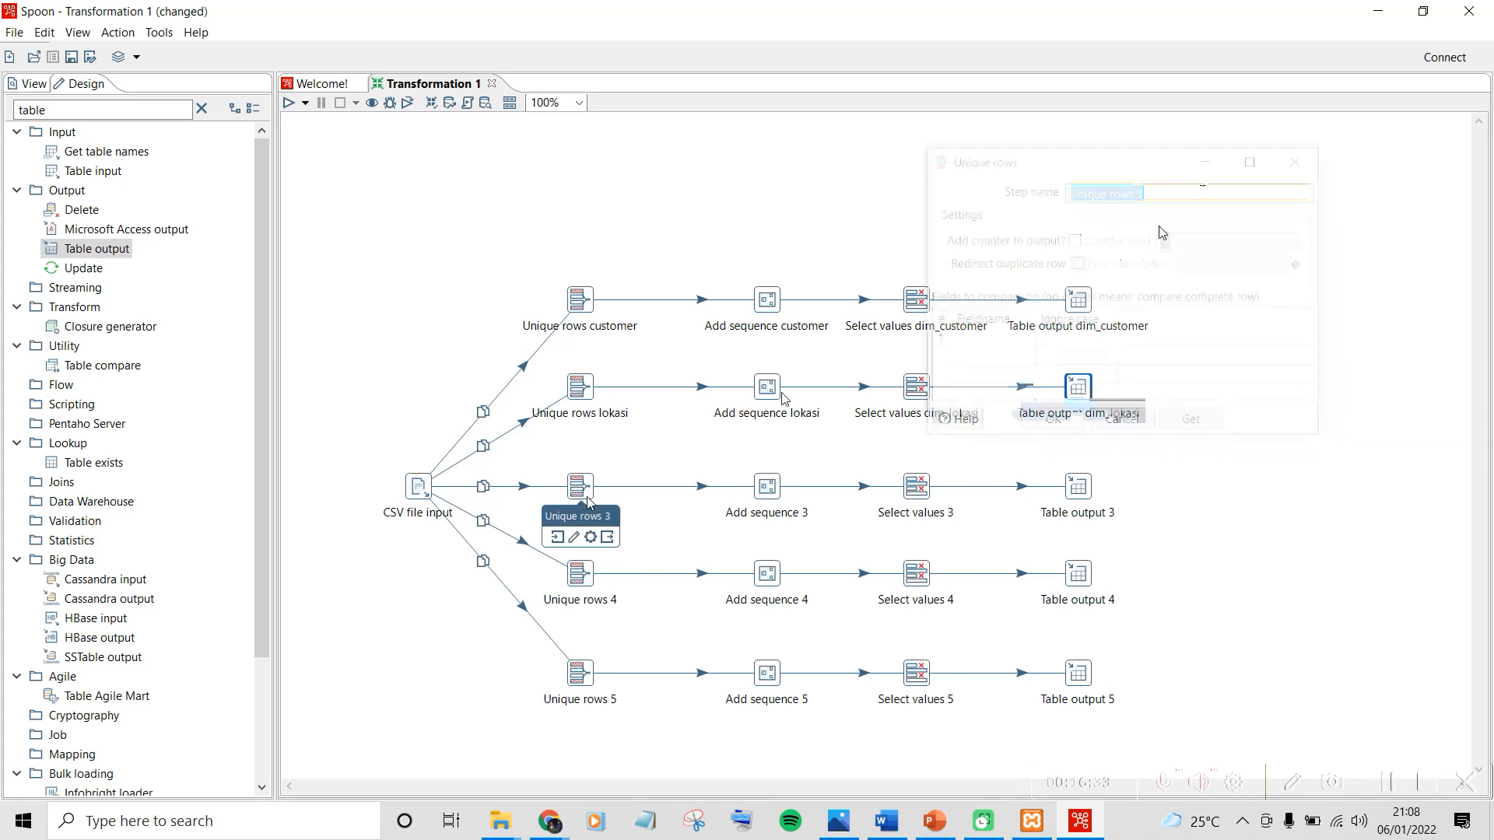
click(1202, 191)
key(BackSpace)
text(b)
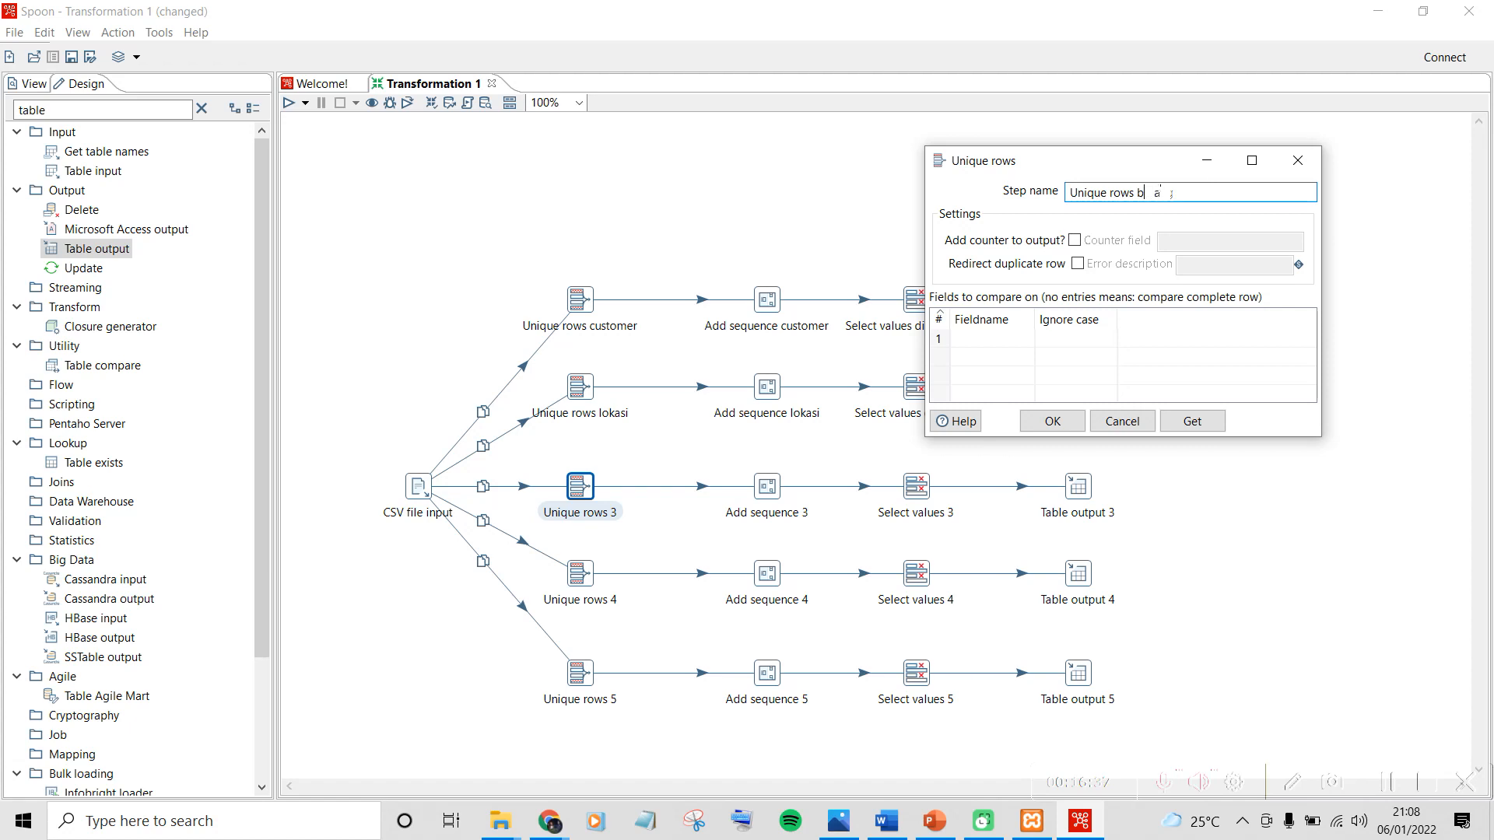
Check Dim_Barang in the DesainKonseptual diagram, and add StockCode with ignore case Y as a compare field in Unique rows barang
click(841, 821)
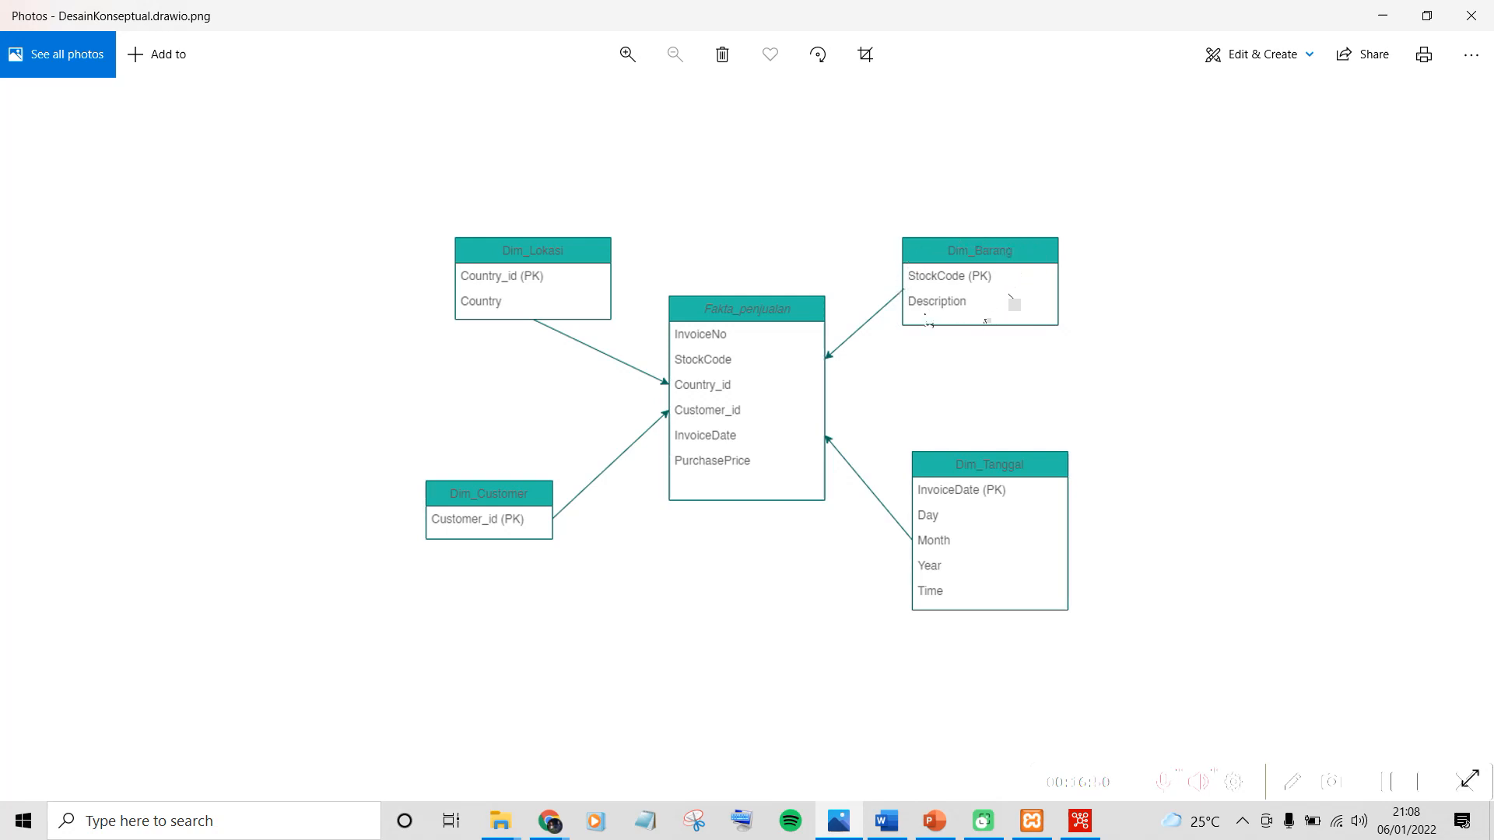
click(1378, 19)
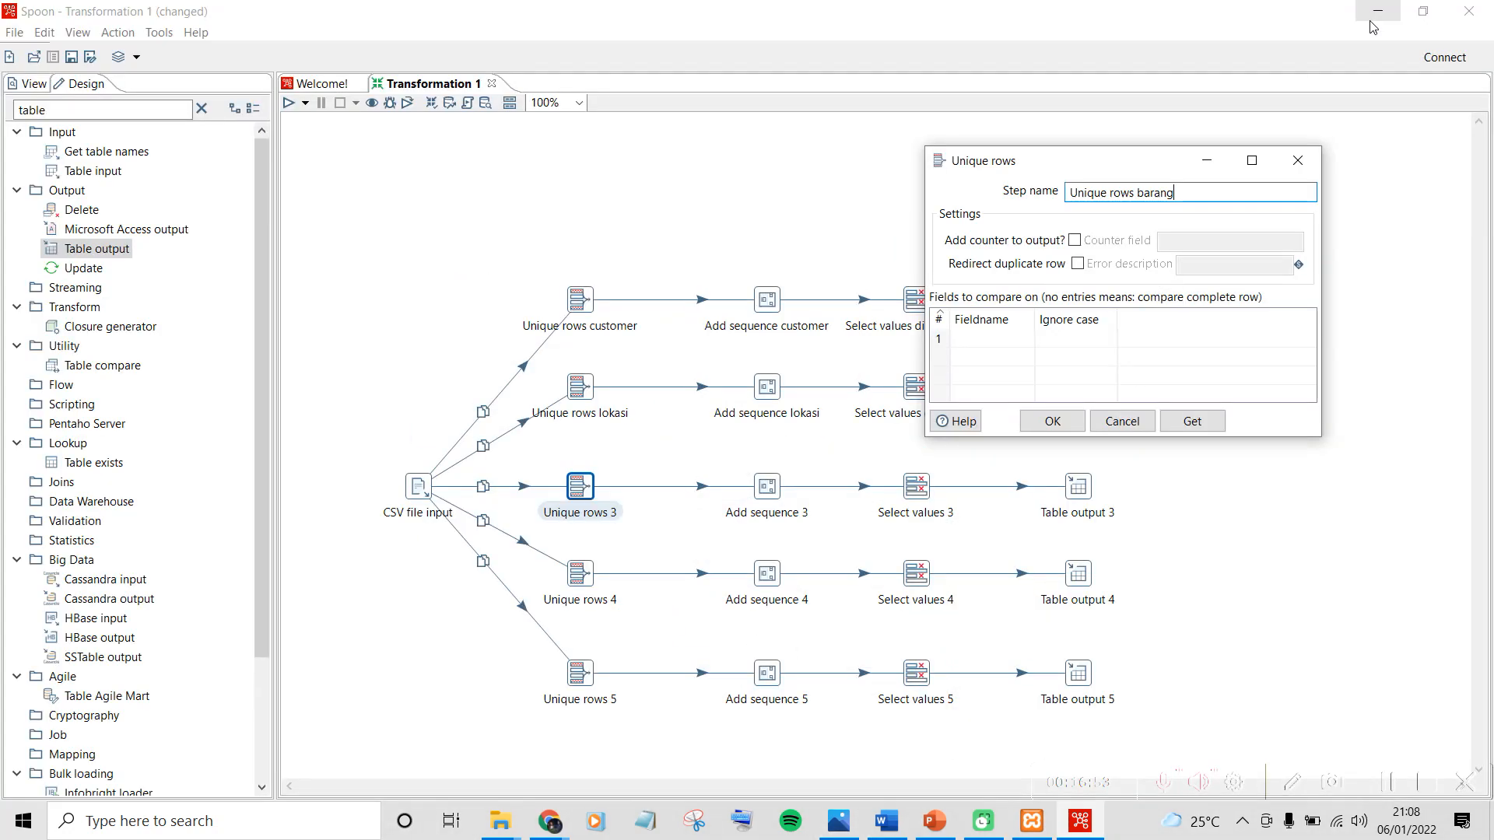
click(1019, 340)
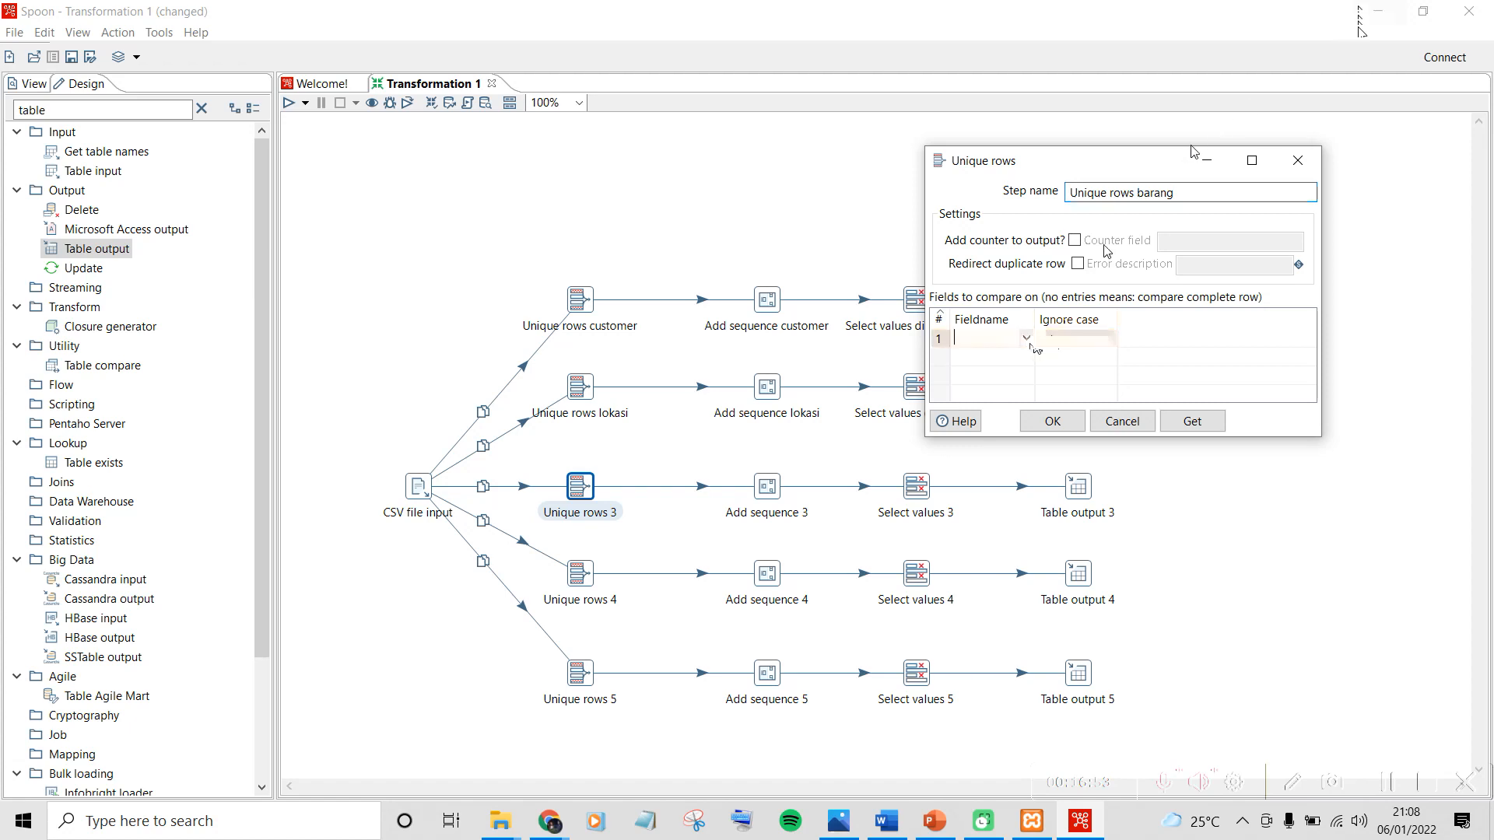
click(1029, 341)
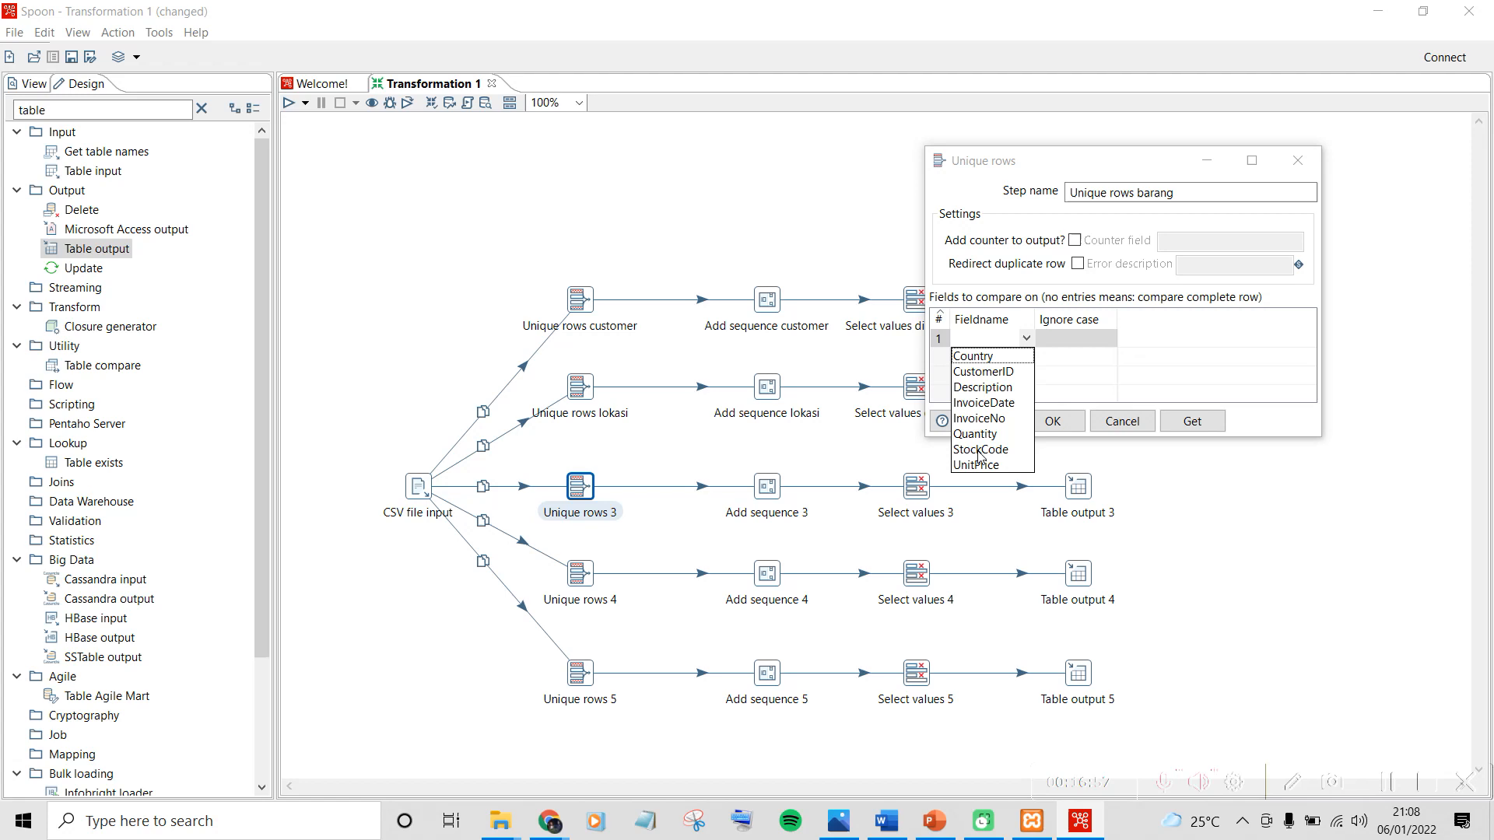
click(979, 451)
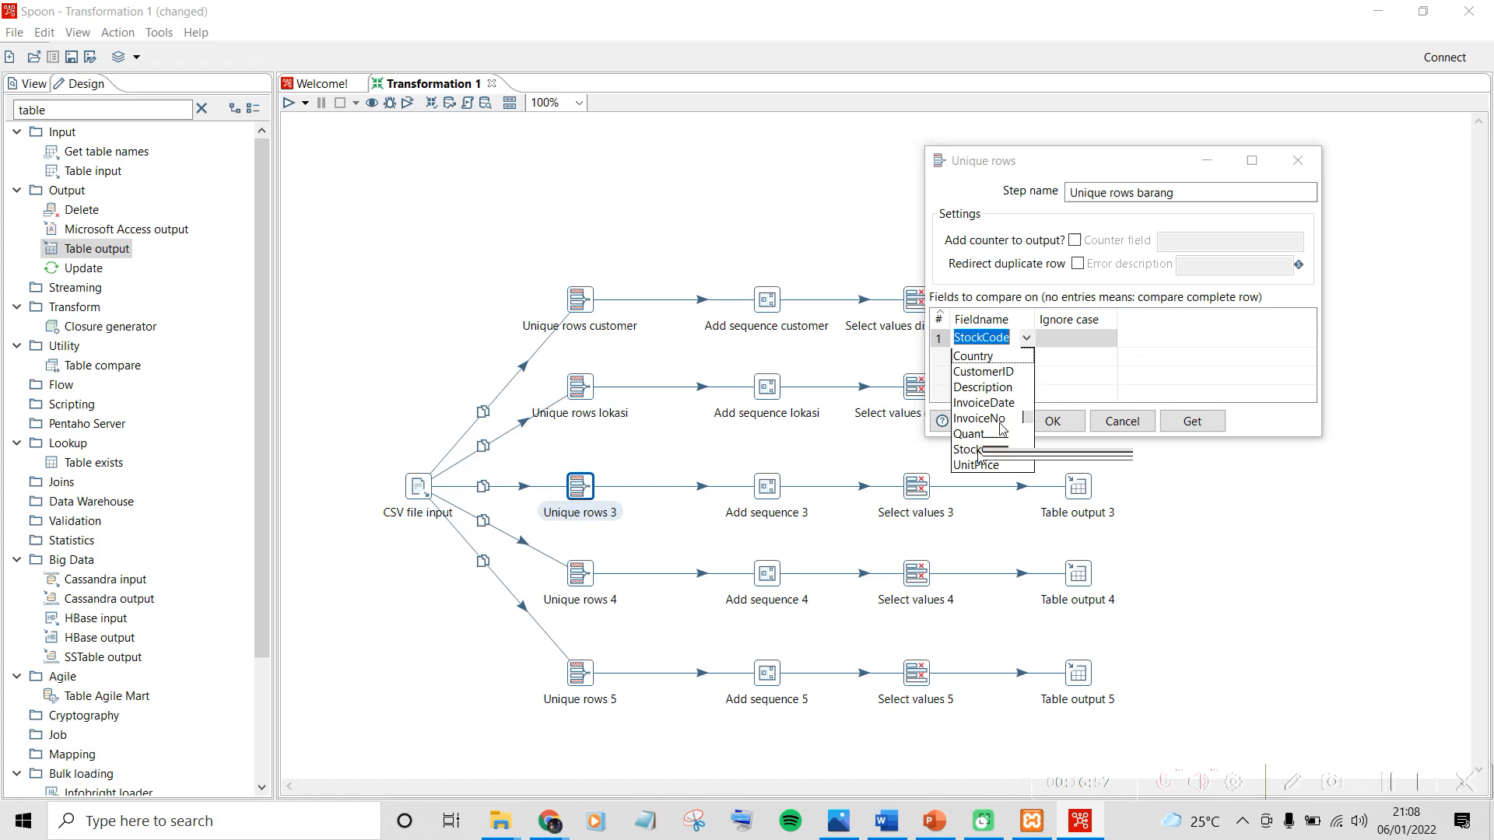
click(1091, 357)
Add Description with ignore case Y as the second compare field, accept the Unique rows barang settings, and dismiss the sorting notice
click(1023, 359)
click(1026, 358)
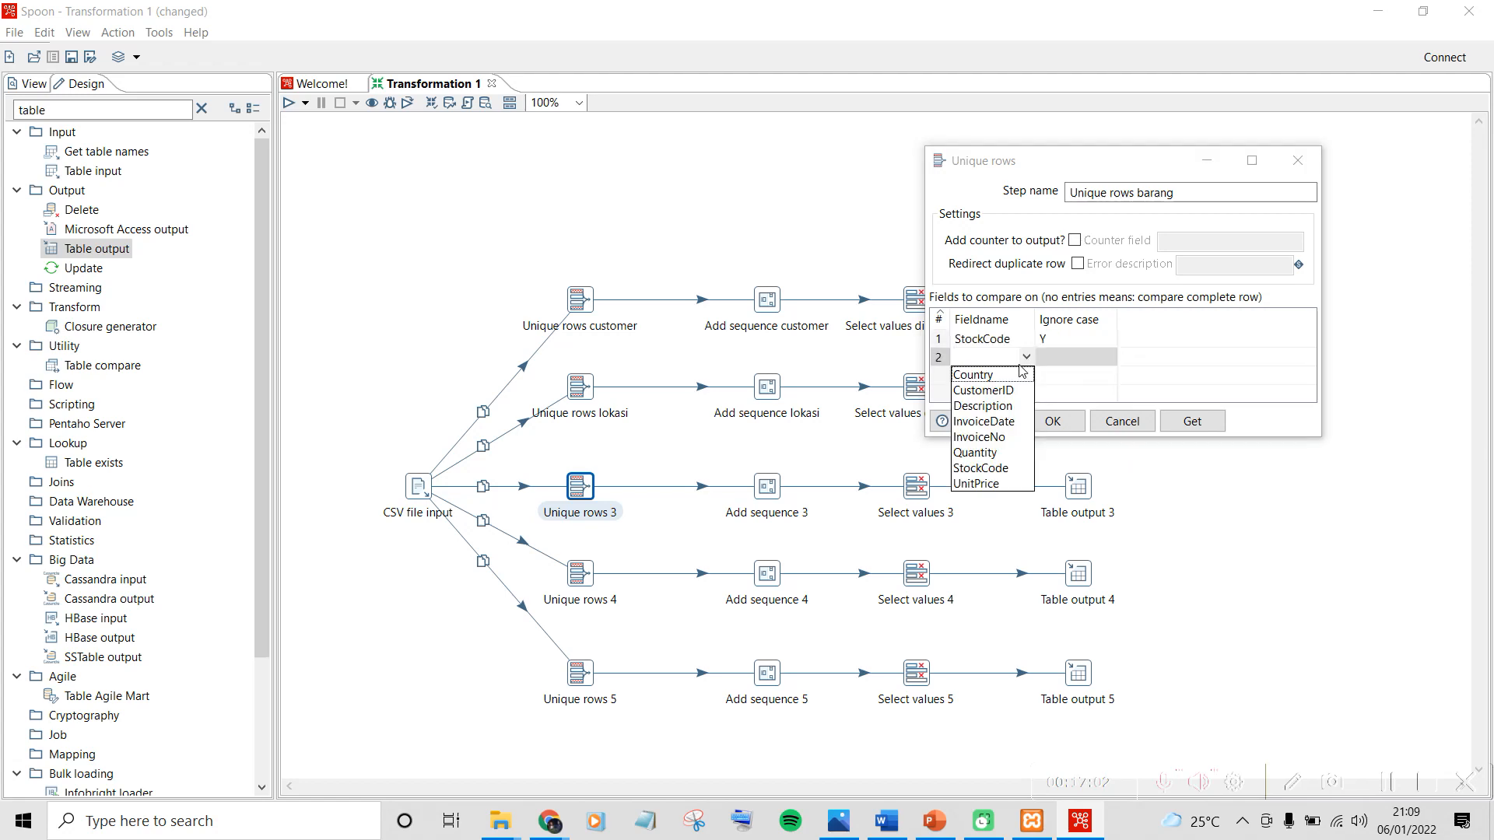
click(982, 406)
click(1089, 358)
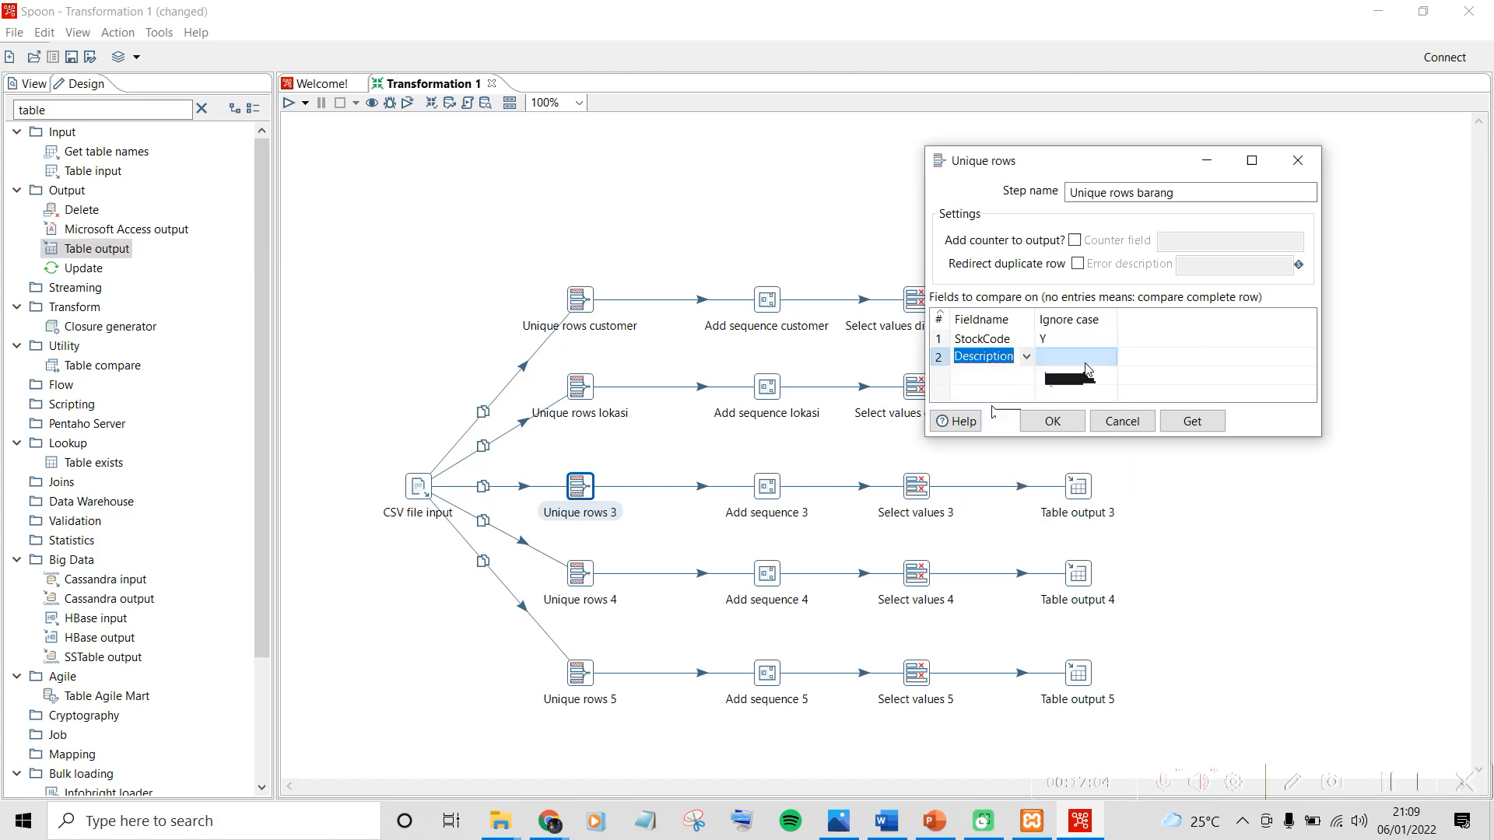
click(1109, 357)
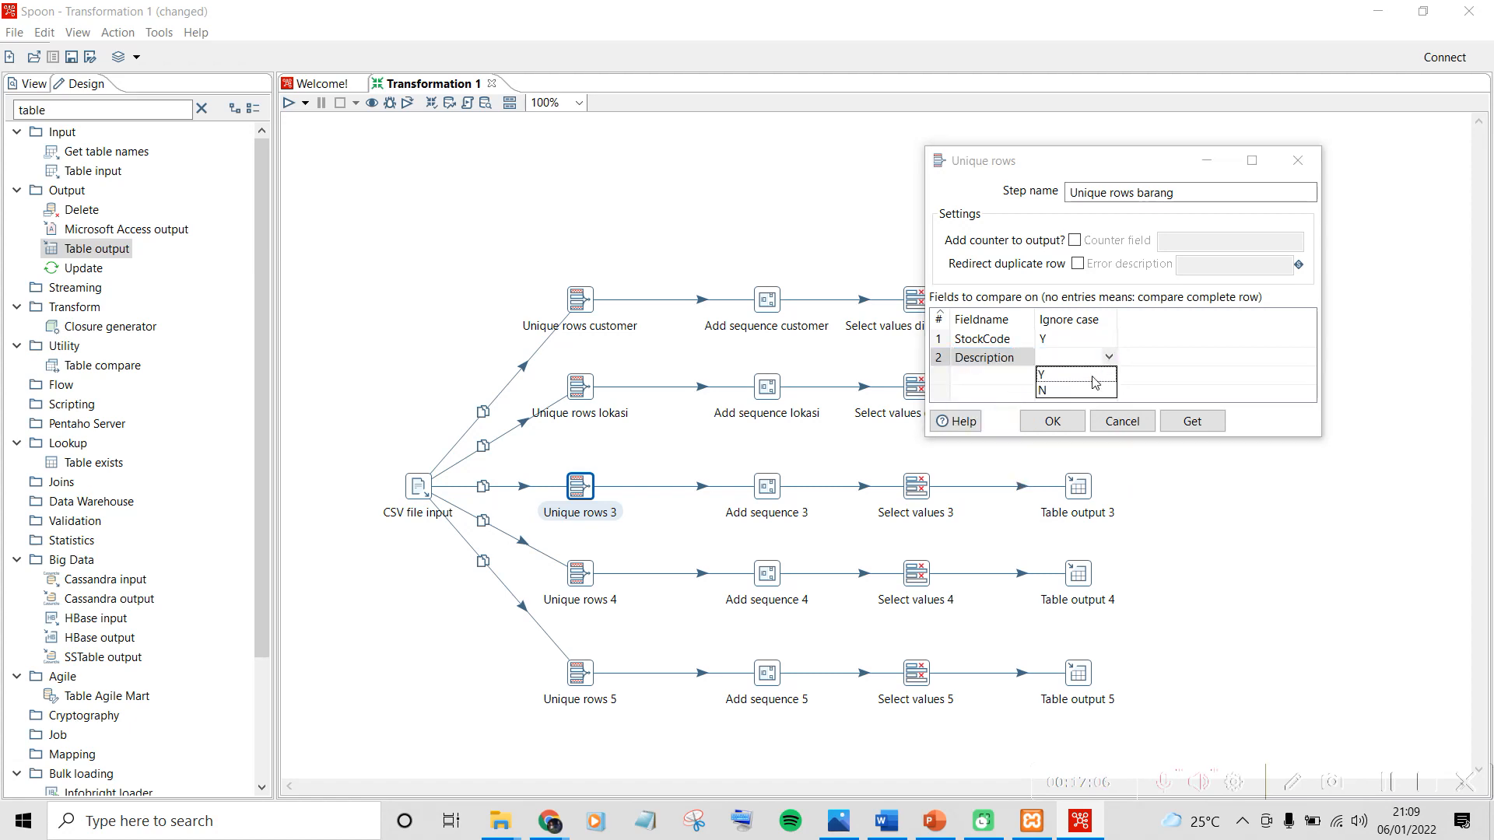
click(1091, 377)
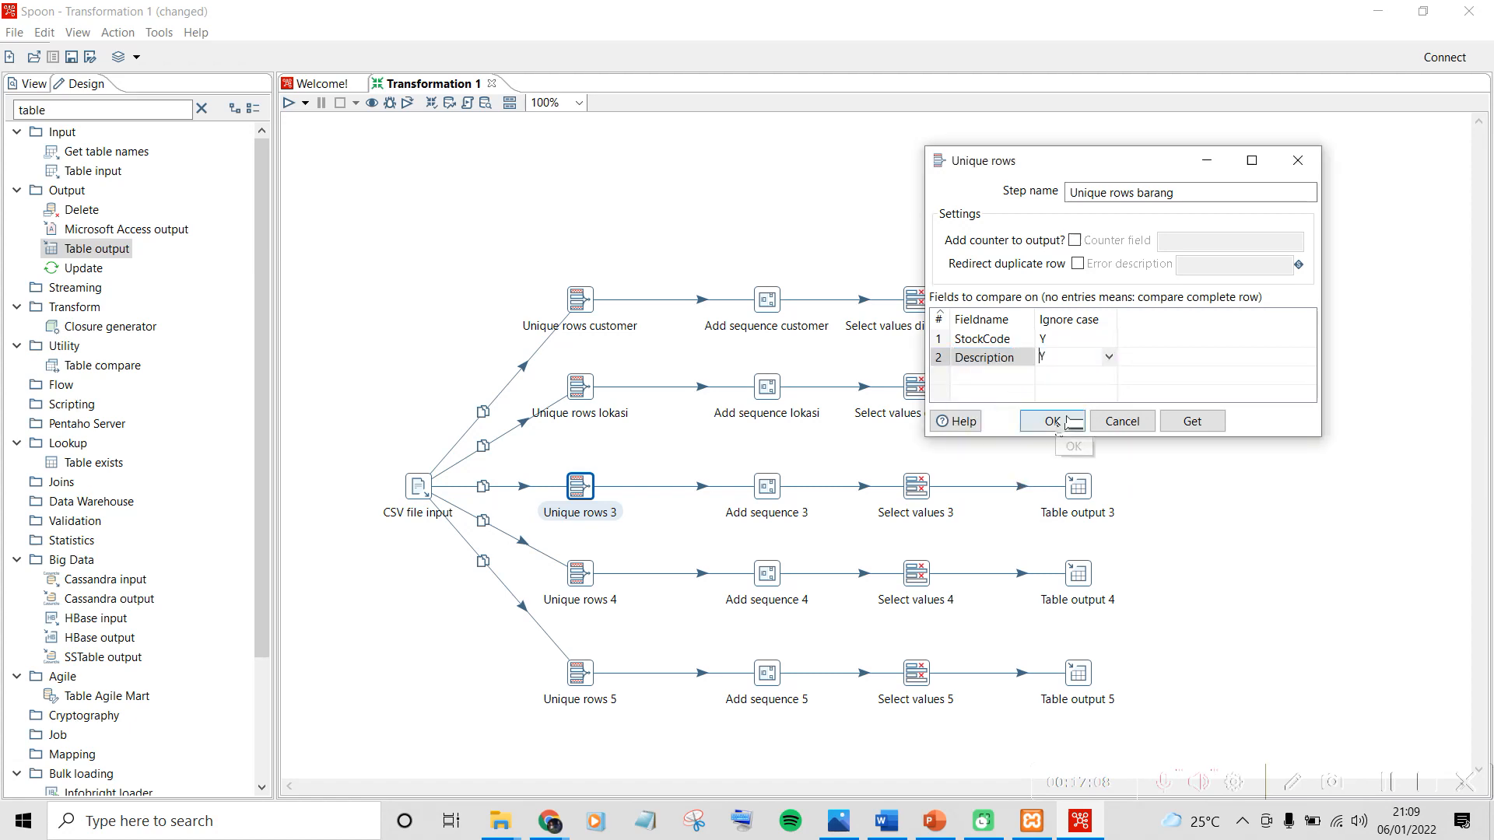
click(1067, 421)
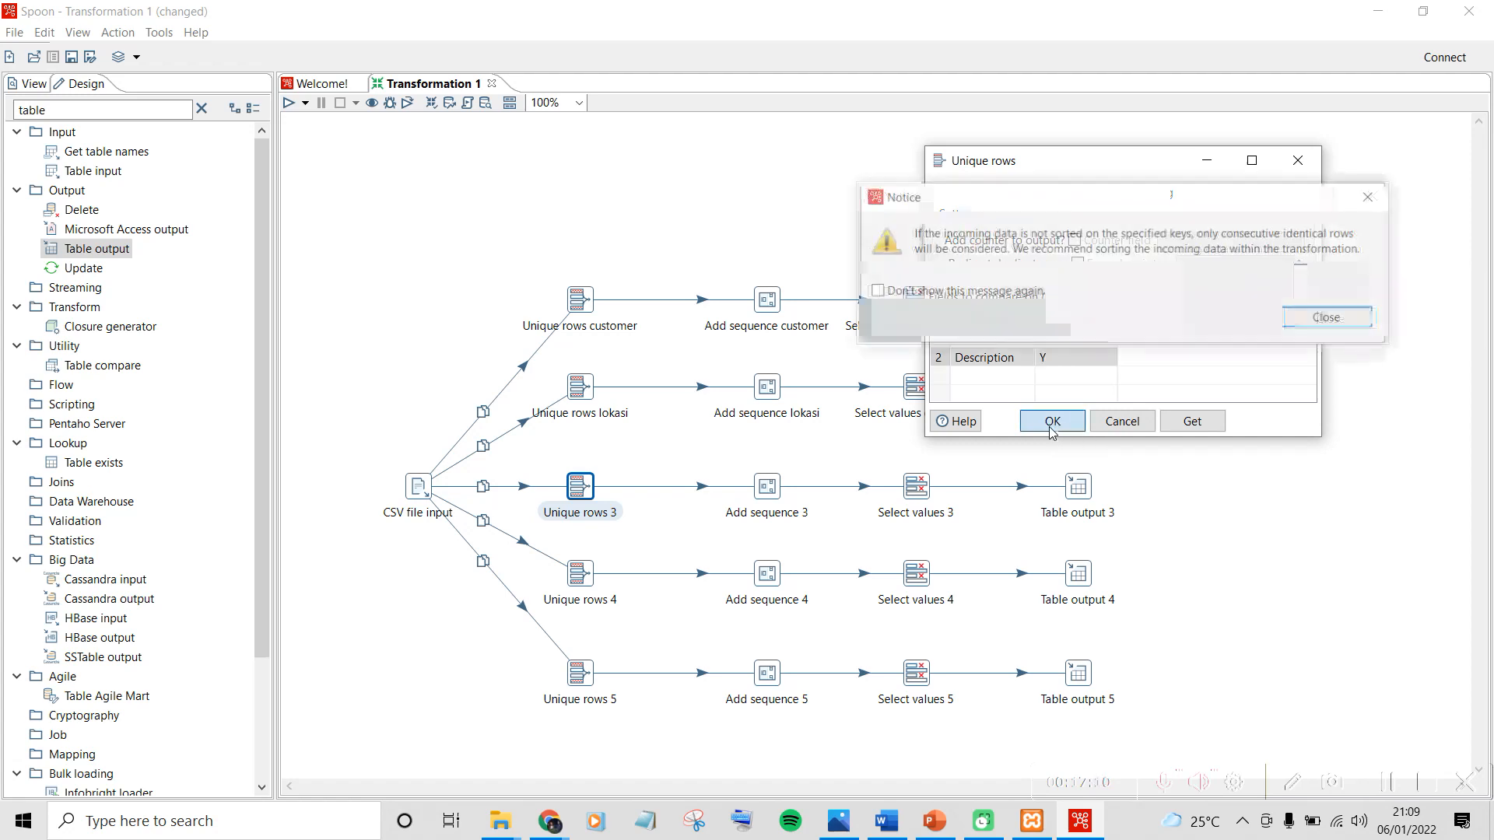
click(1325, 317)
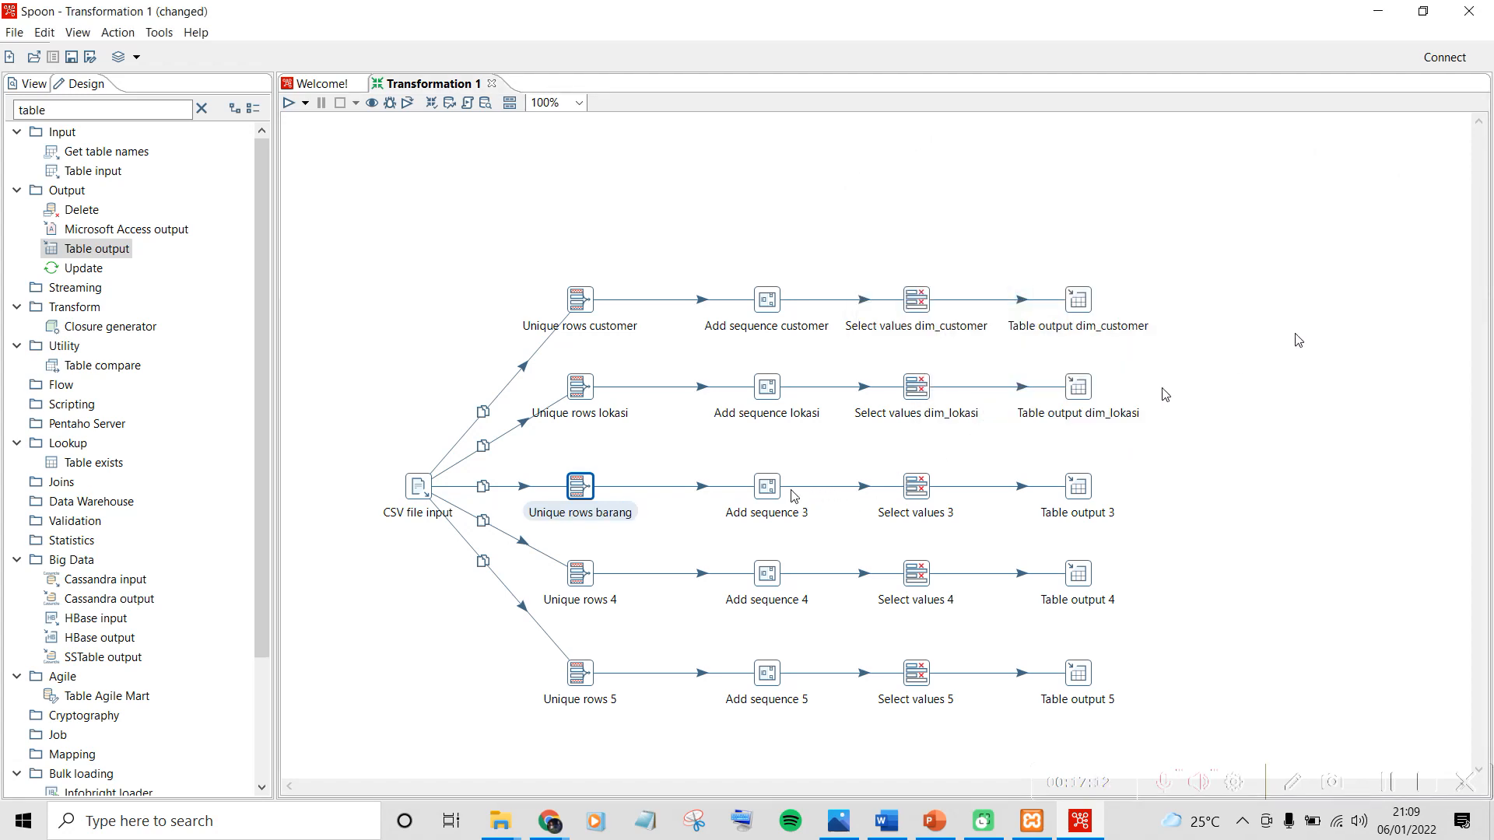
Rename Add sequence 3 as "Add sequence barang", set its value name to sk_barang, and accept
double_click(768, 490)
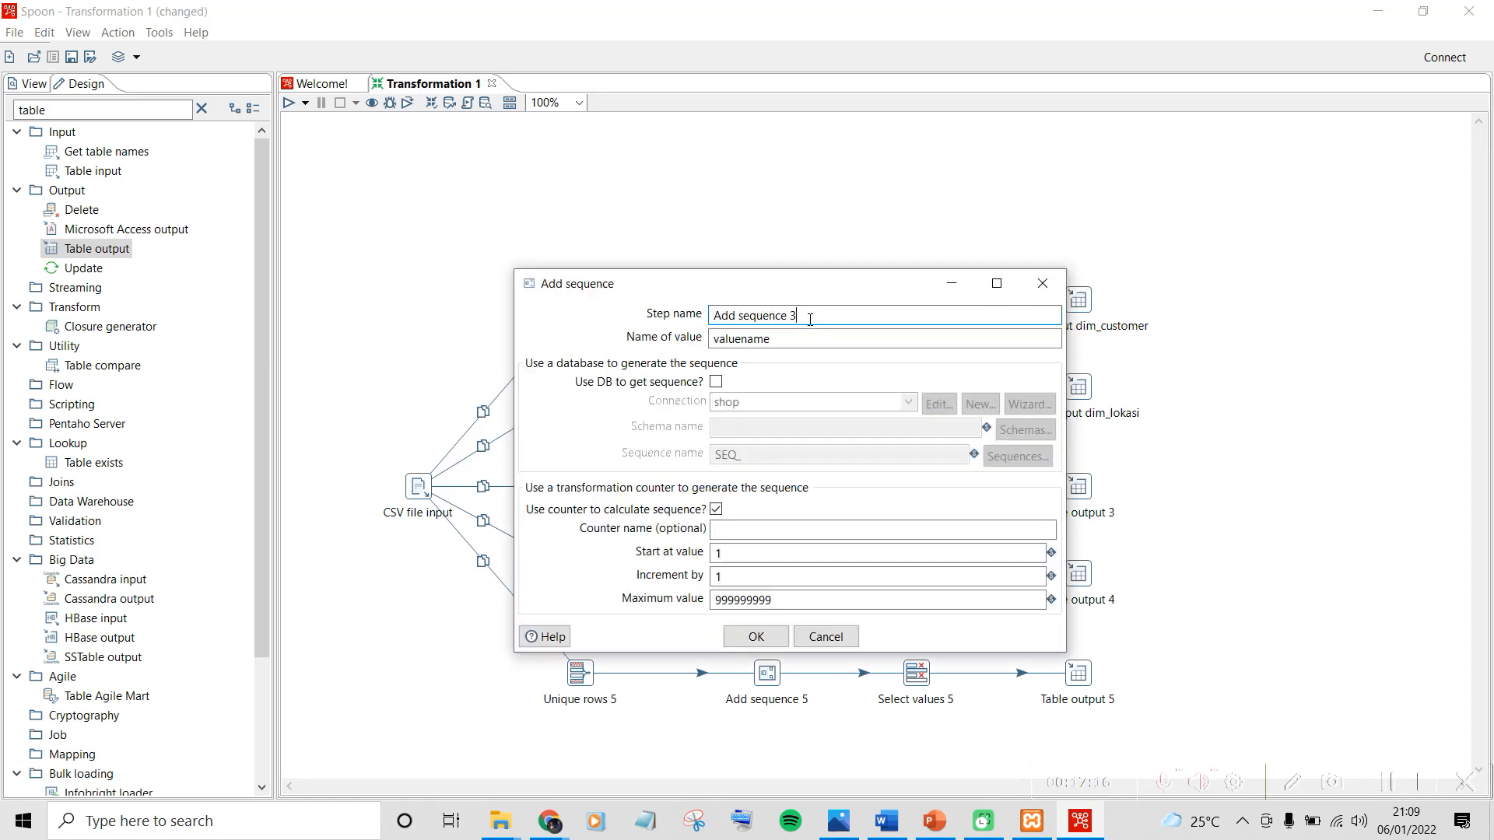
key(BackSpace)
text(barang)
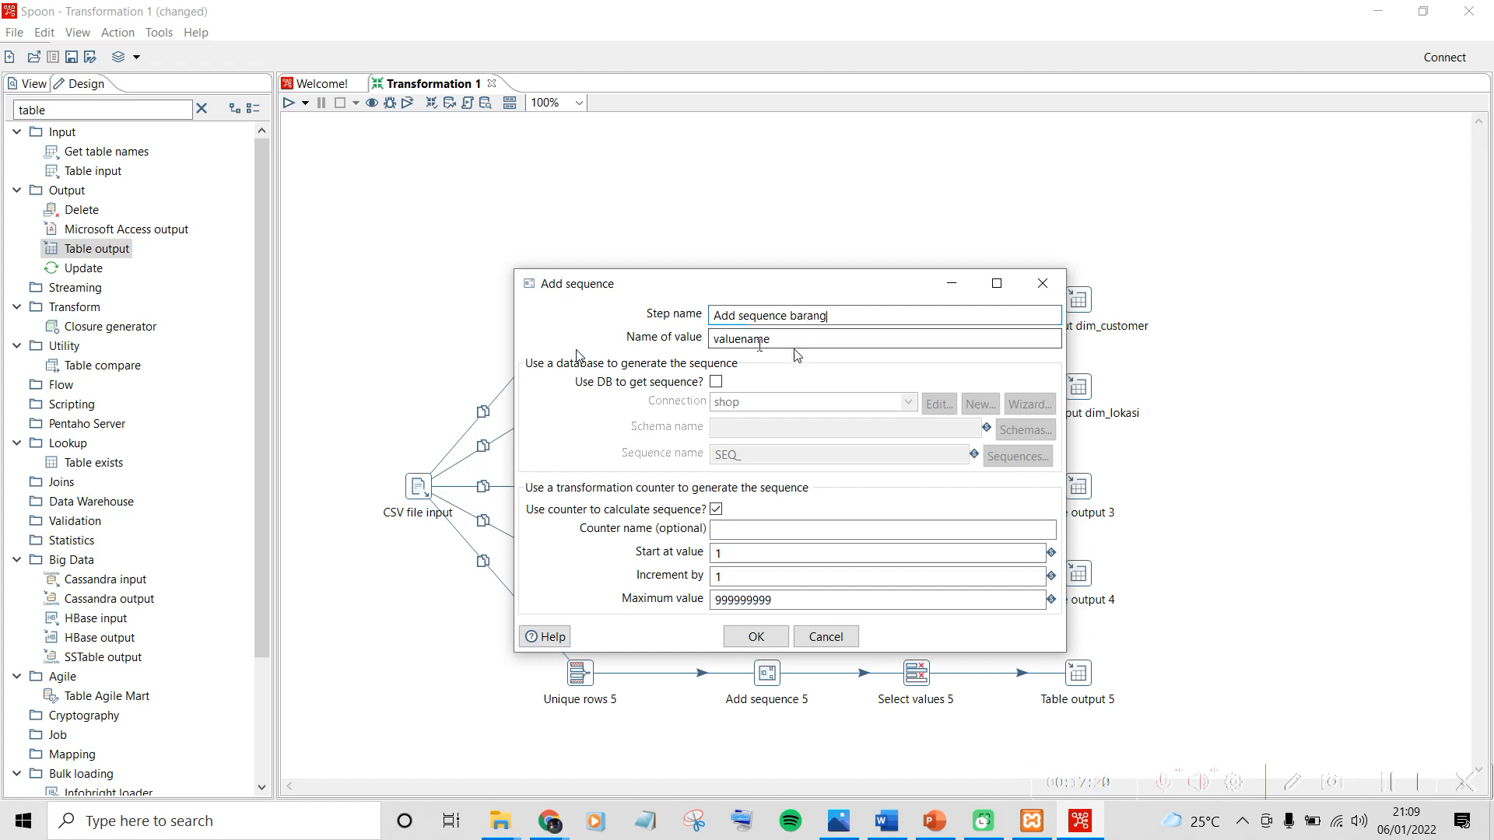
text(id_b)
text(arang)
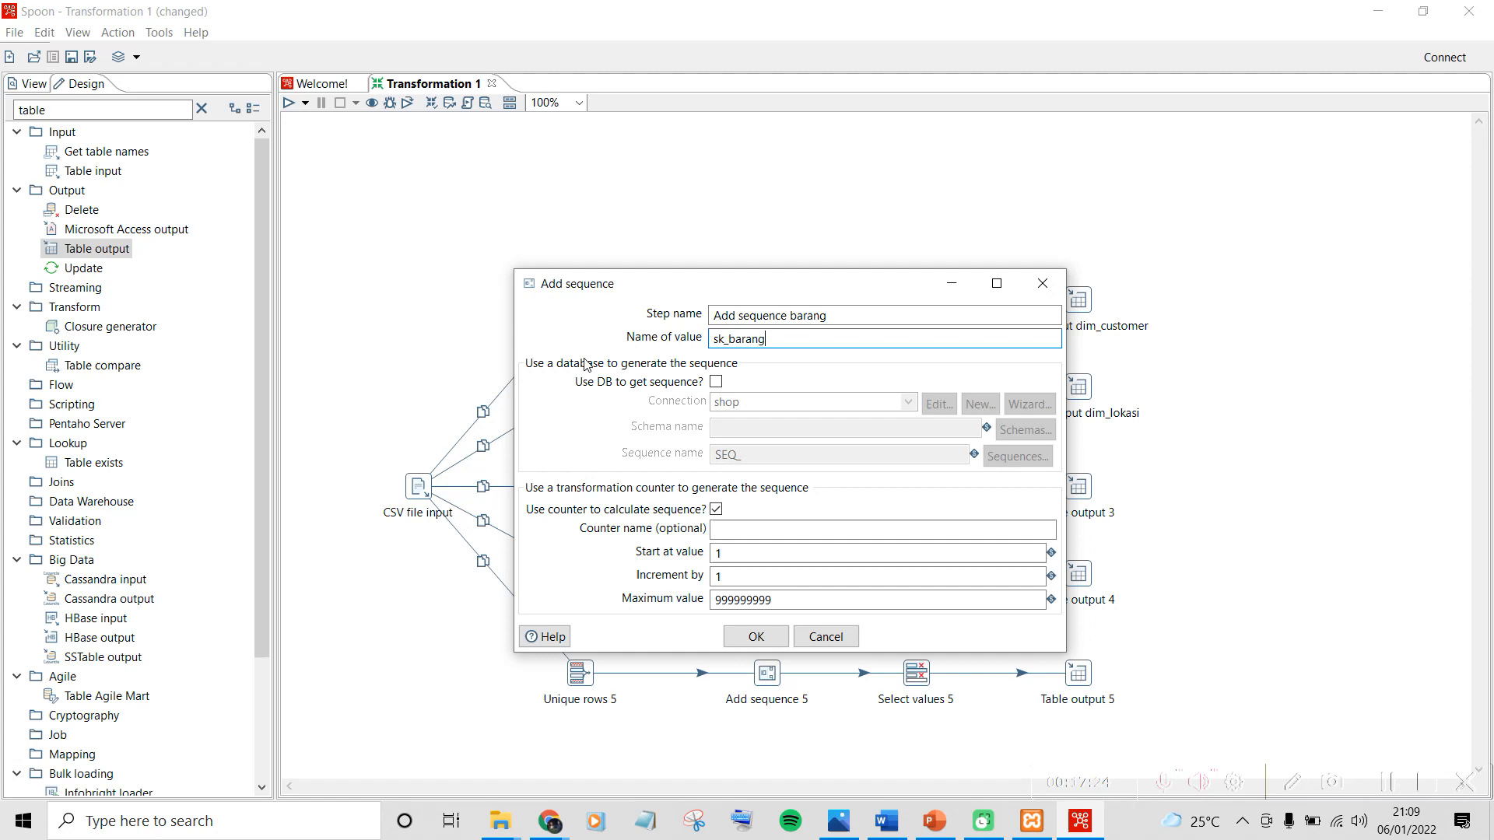
click(747, 645)
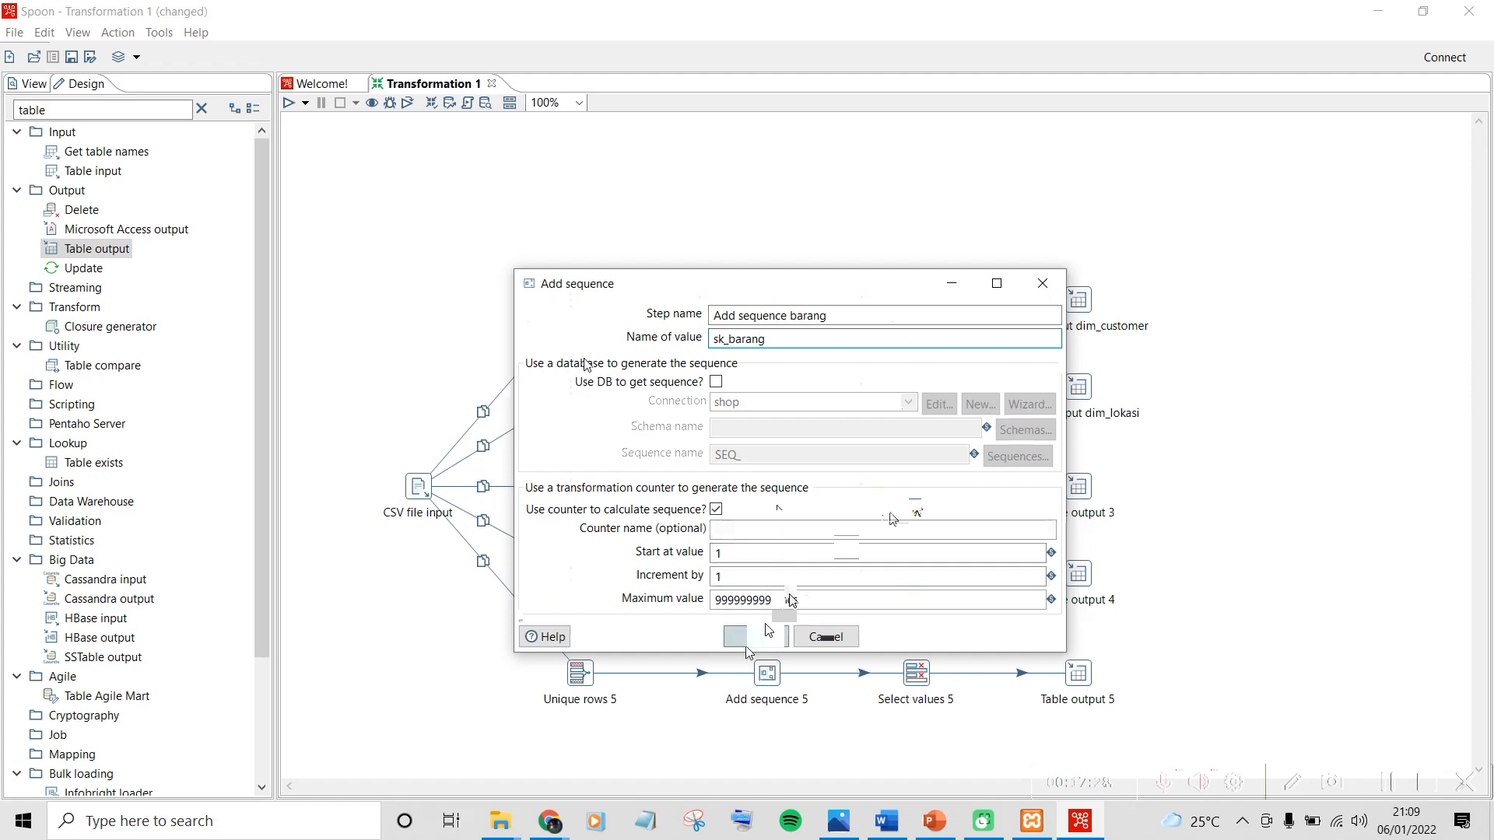
Rename the Select values 3 step as "Select values dim_barang"
double_click(918, 488)
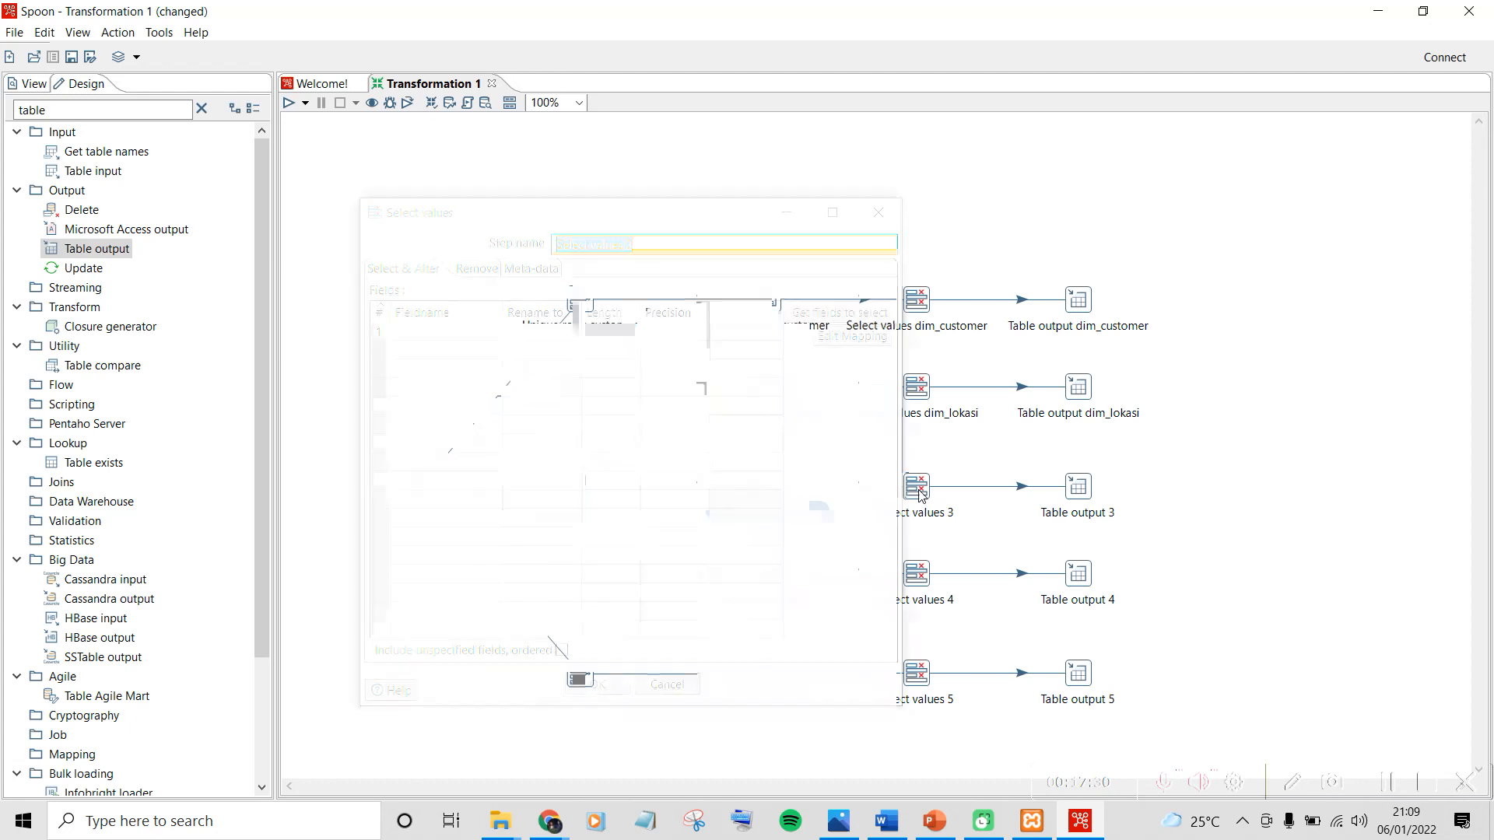
click(639, 246)
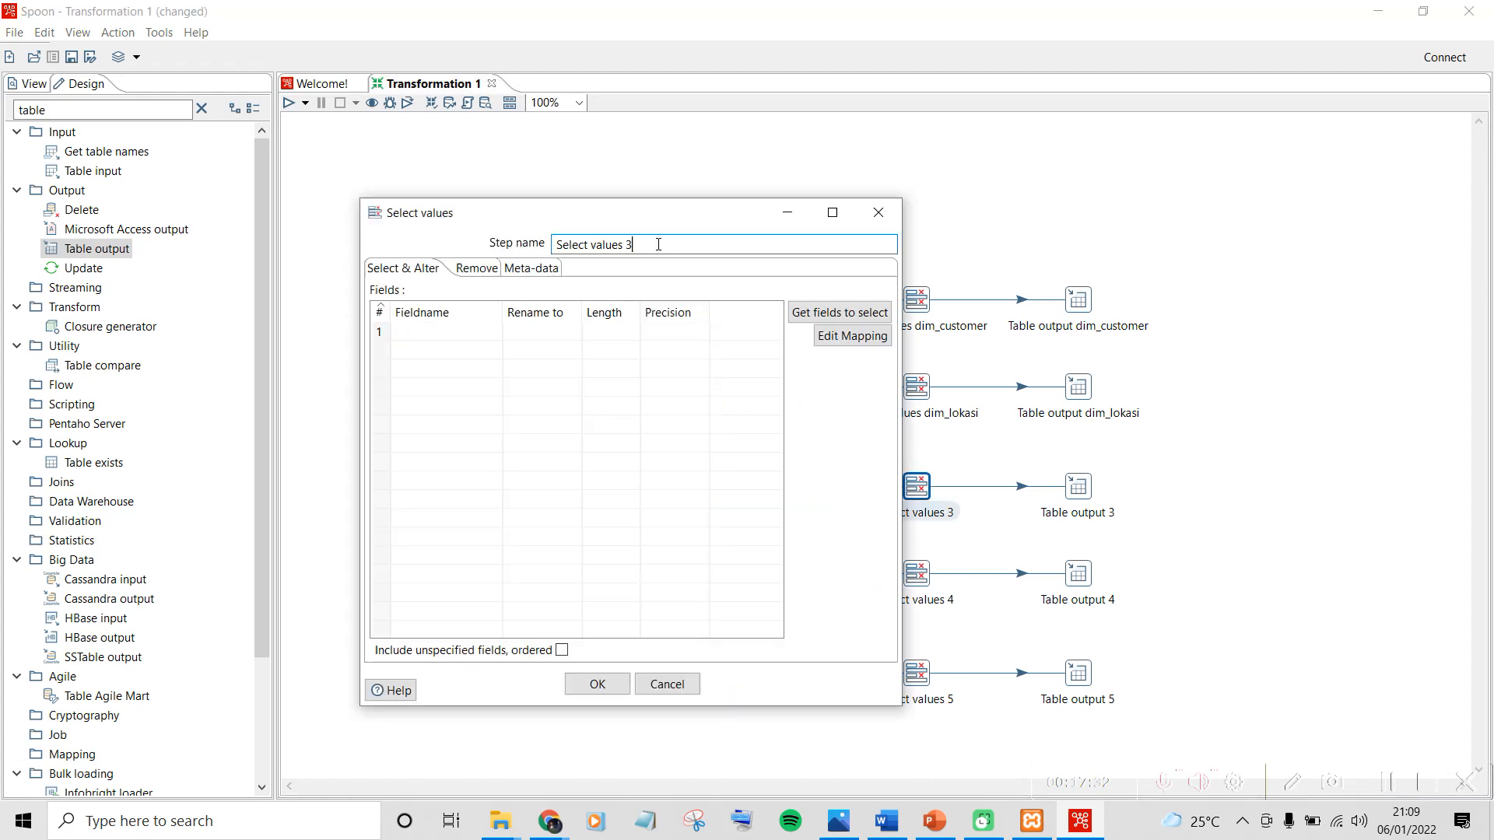
text(dim)
key(BackSpace)
key(End)
text(_barang)
Select the StockCode field in Select values dim_barang and rename it to stock_code
click(507, 333)
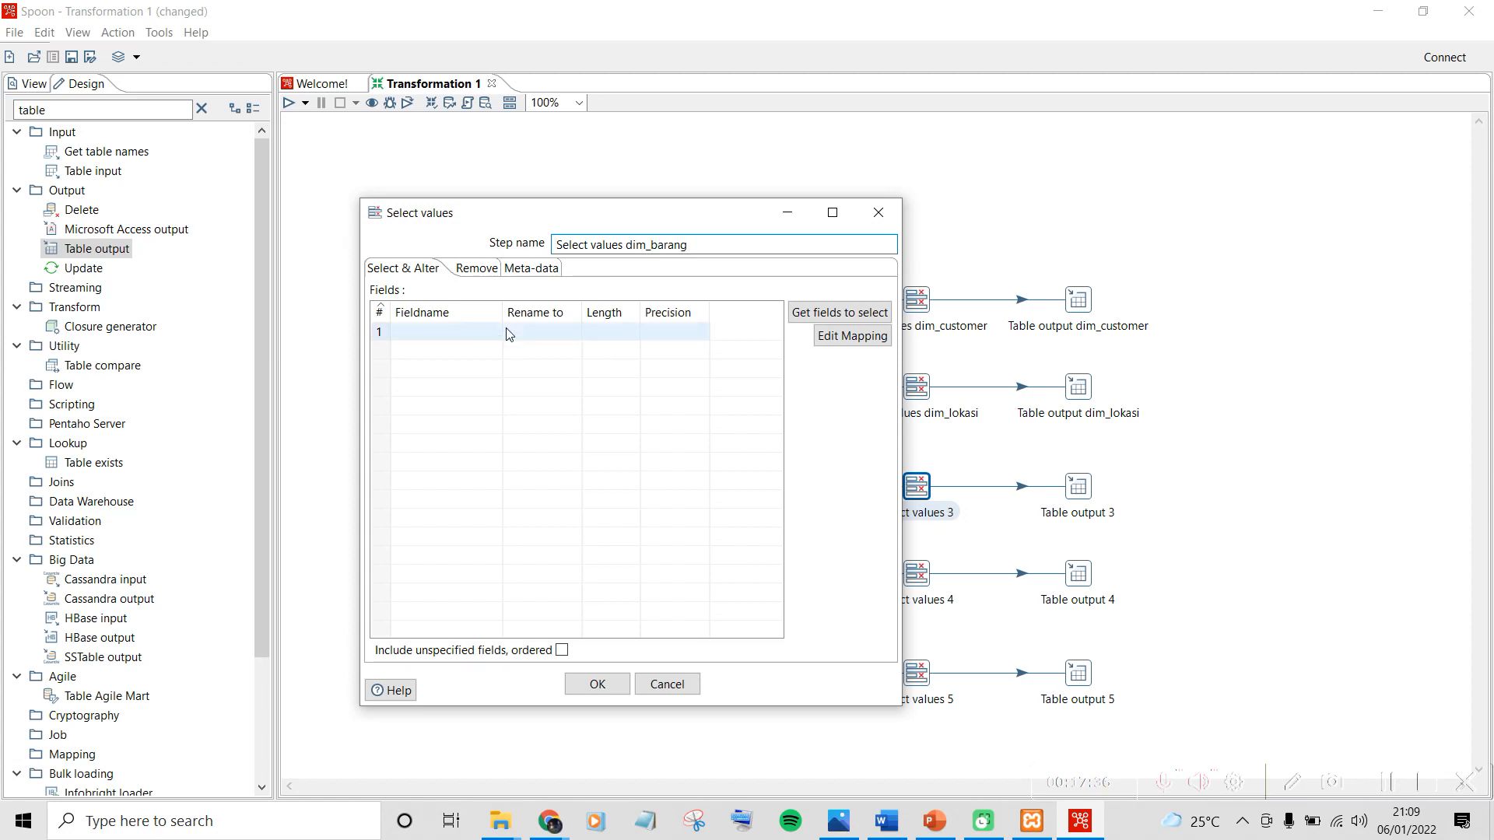
click(499, 333)
click(496, 332)
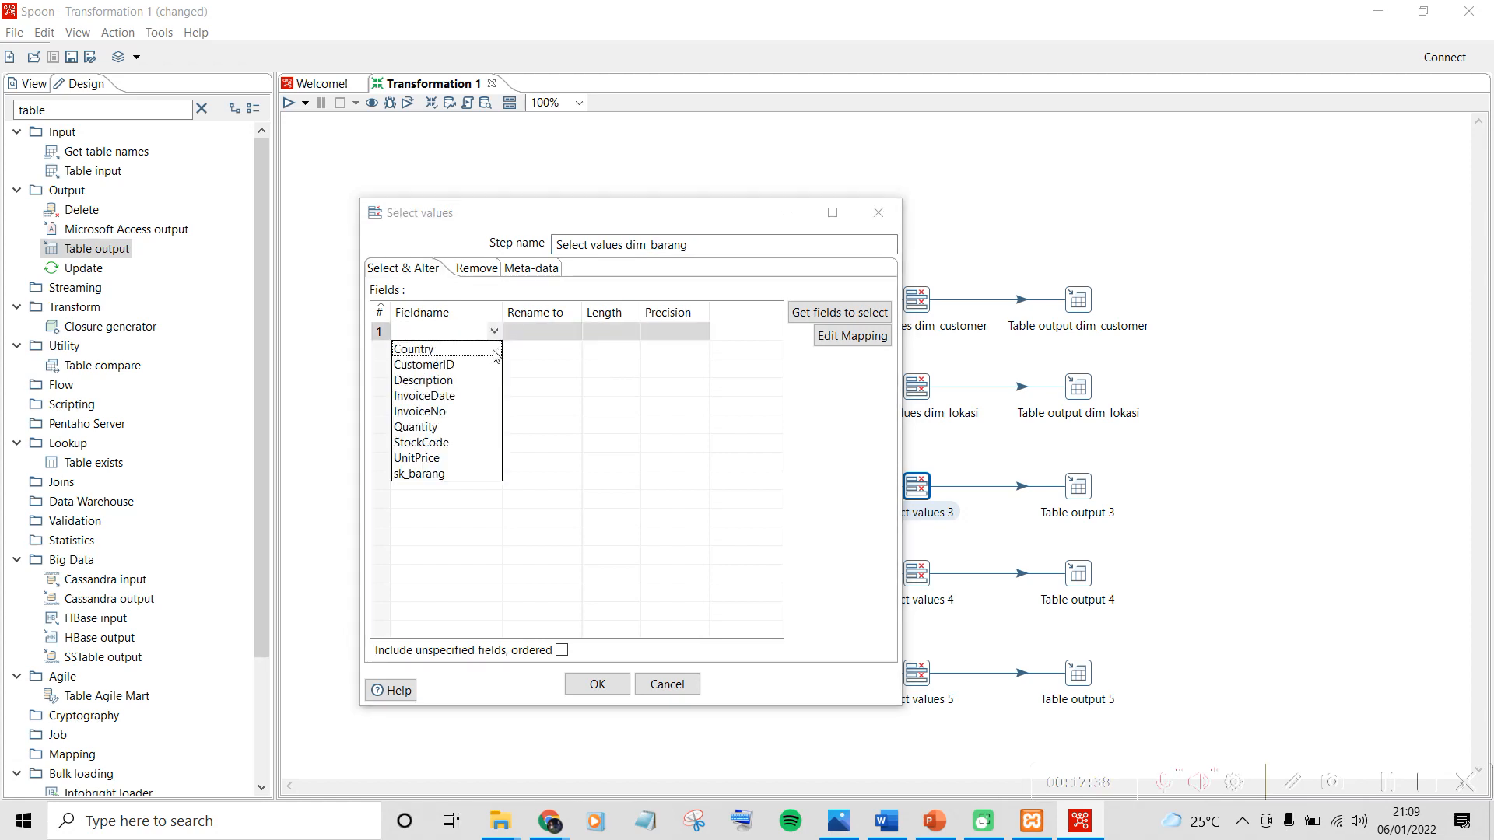
click(448, 444)
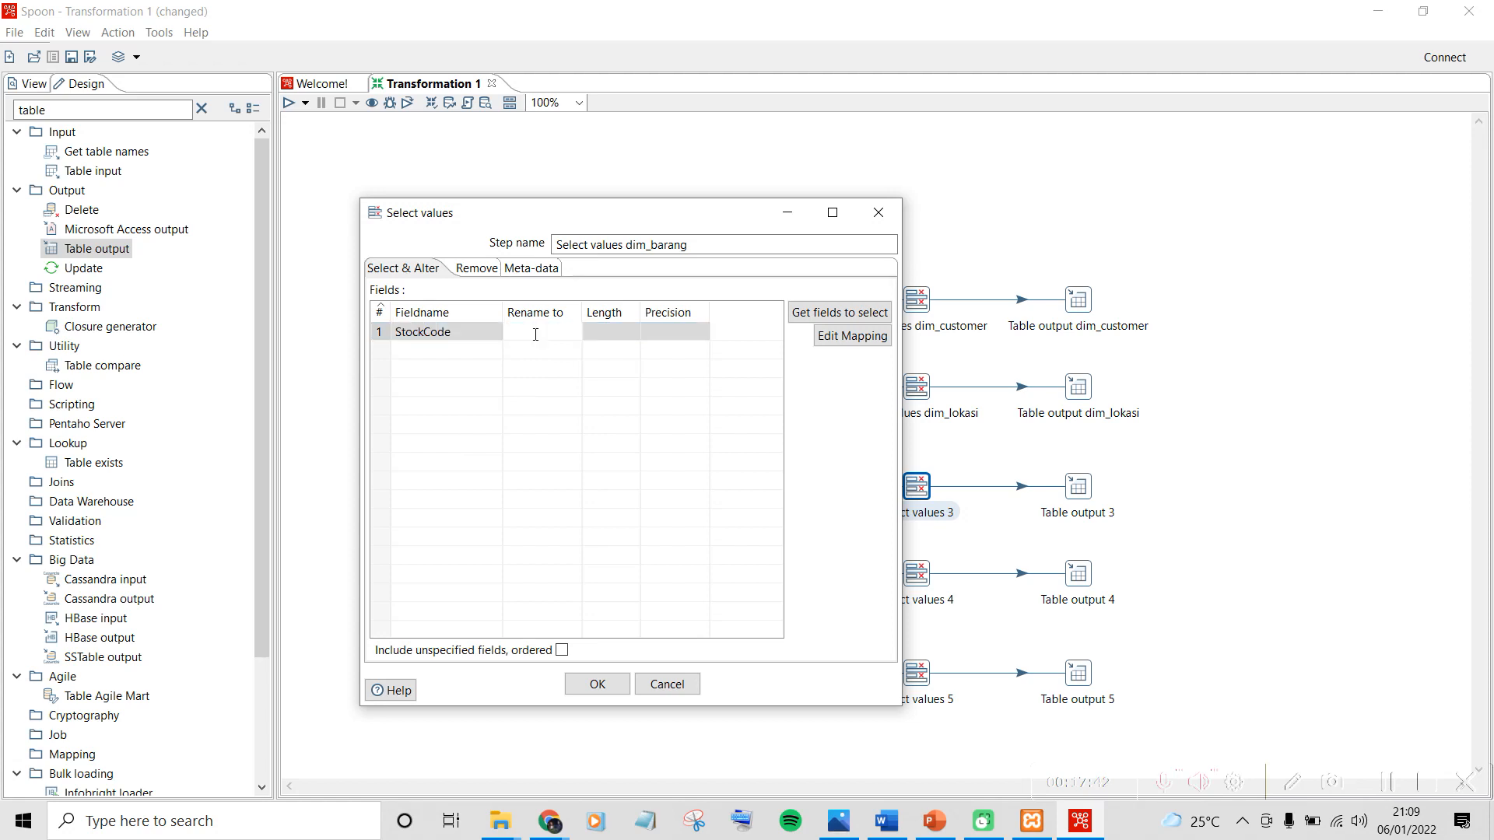
text(stock_code)
click(535, 333)
text(_)
Add the Description field as the second selected field, renamed to description
click(463, 351)
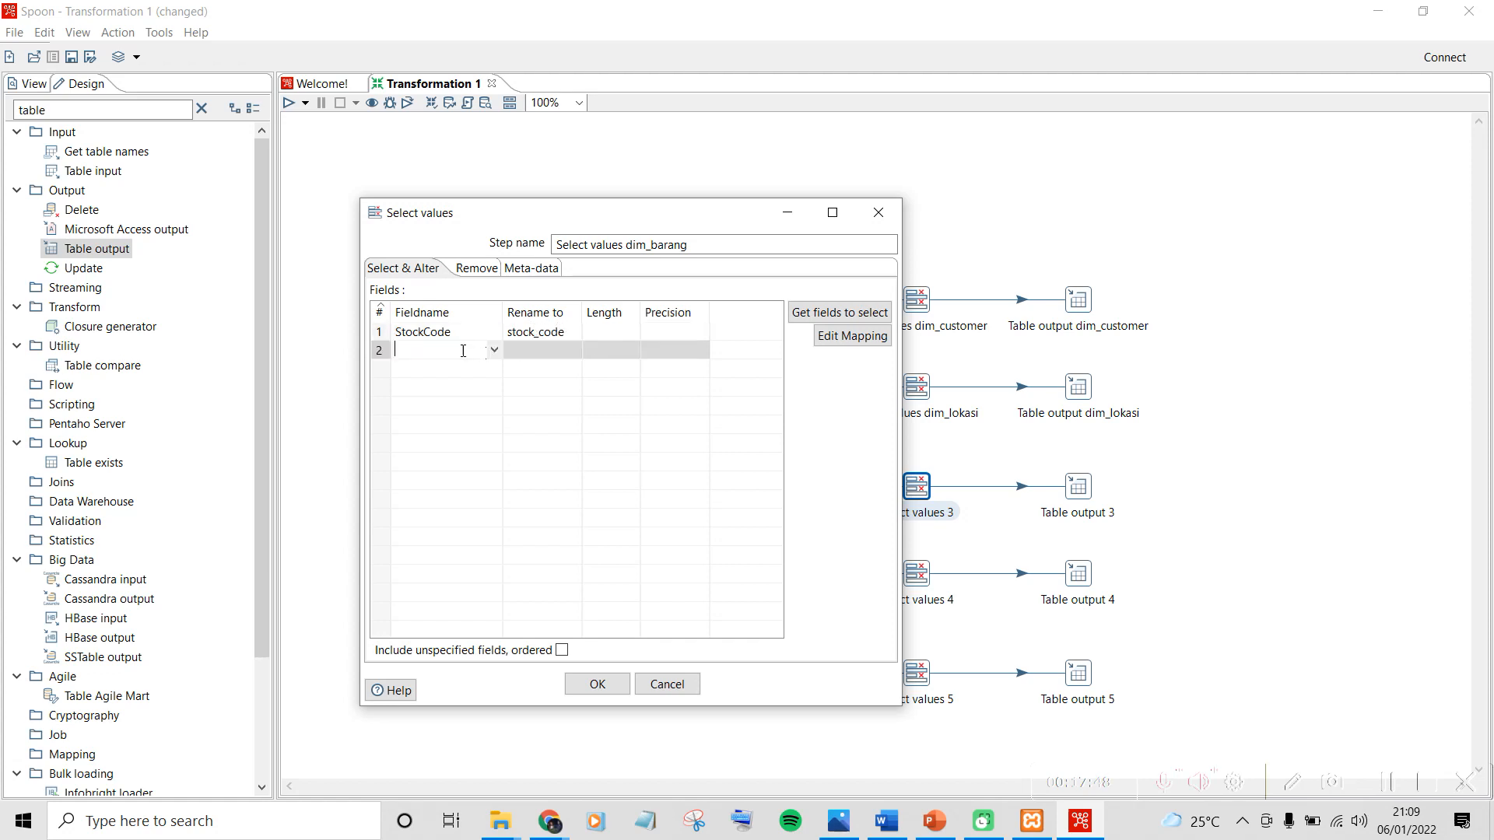
click(494, 350)
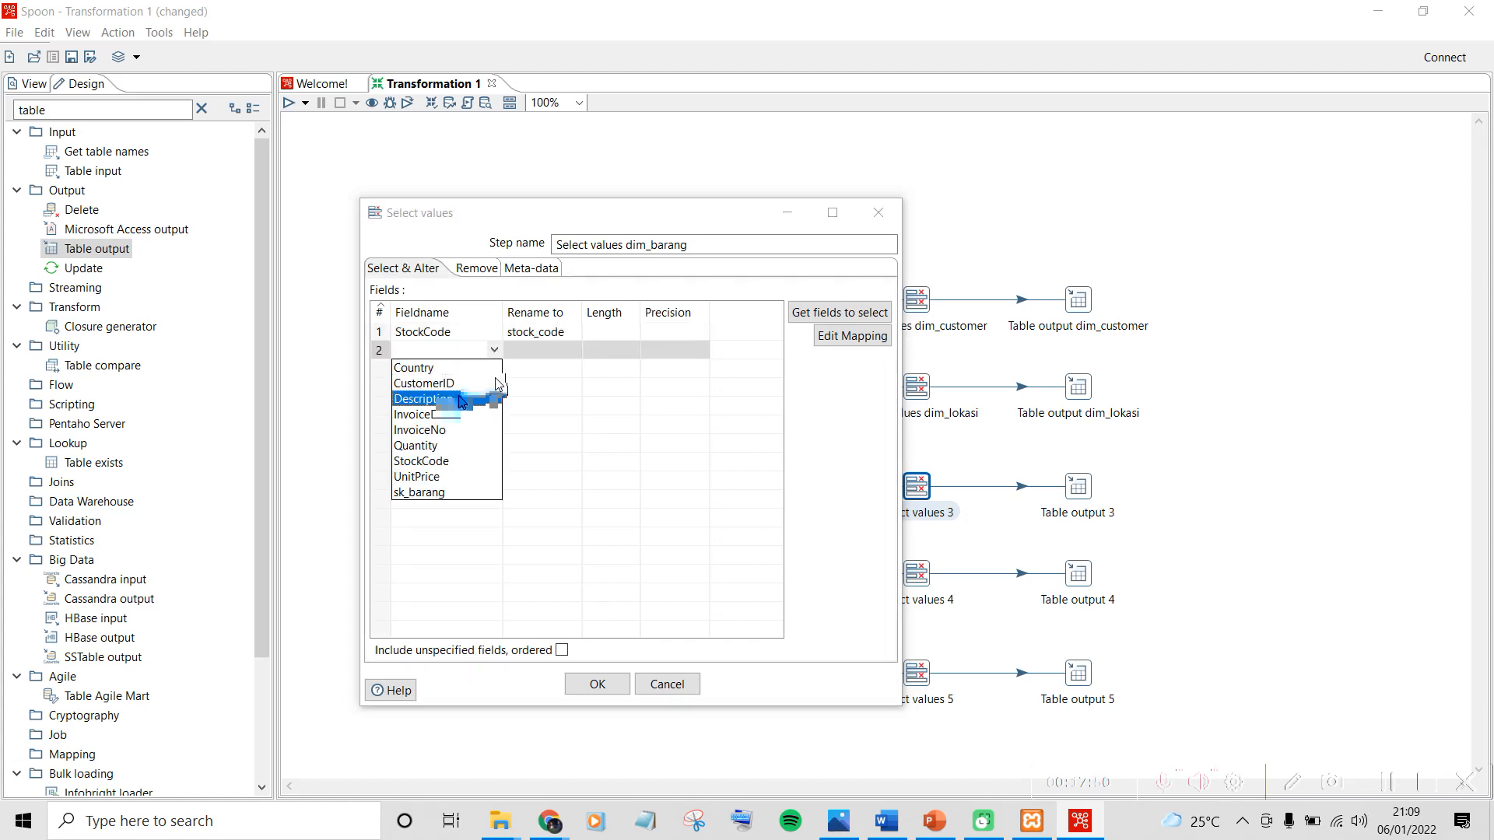
click(466, 393)
click(536, 358)
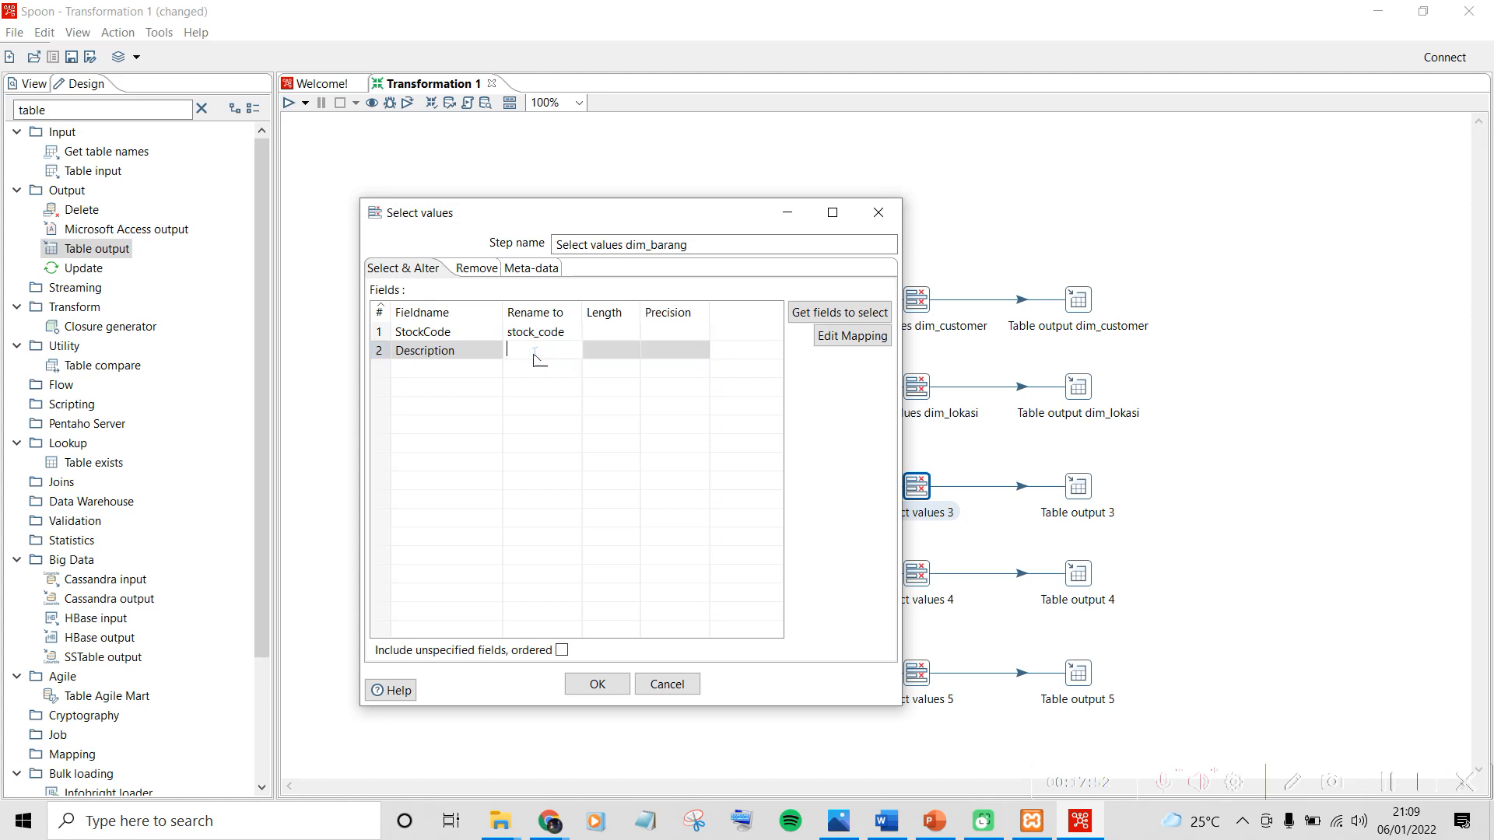
text(description)
Add sk_barang as the third selected field without a new name, and accept the Select values dim_barang settings
click(493, 368)
click(467, 496)
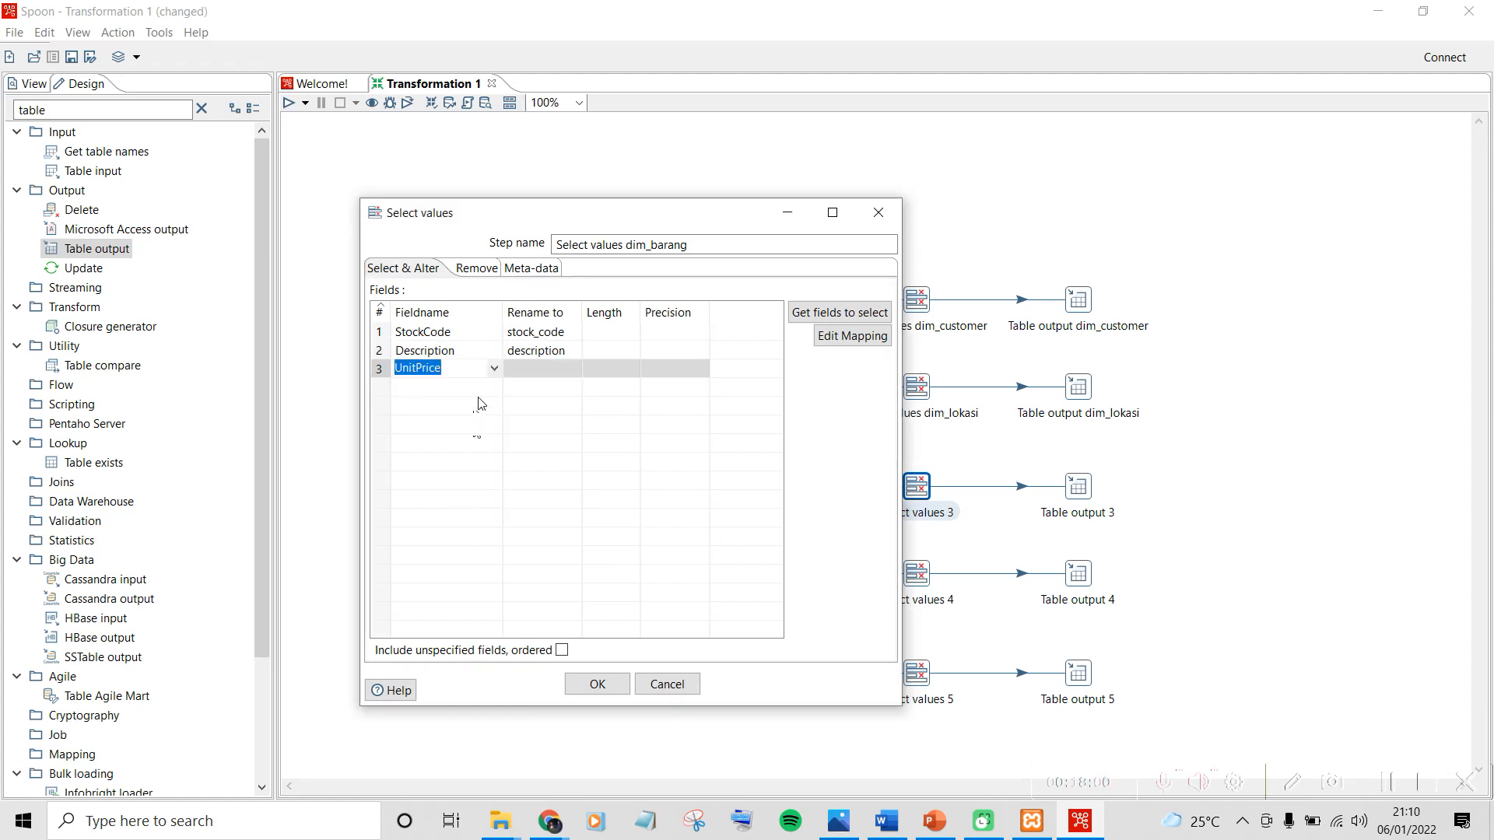
click(494, 368)
click(436, 511)
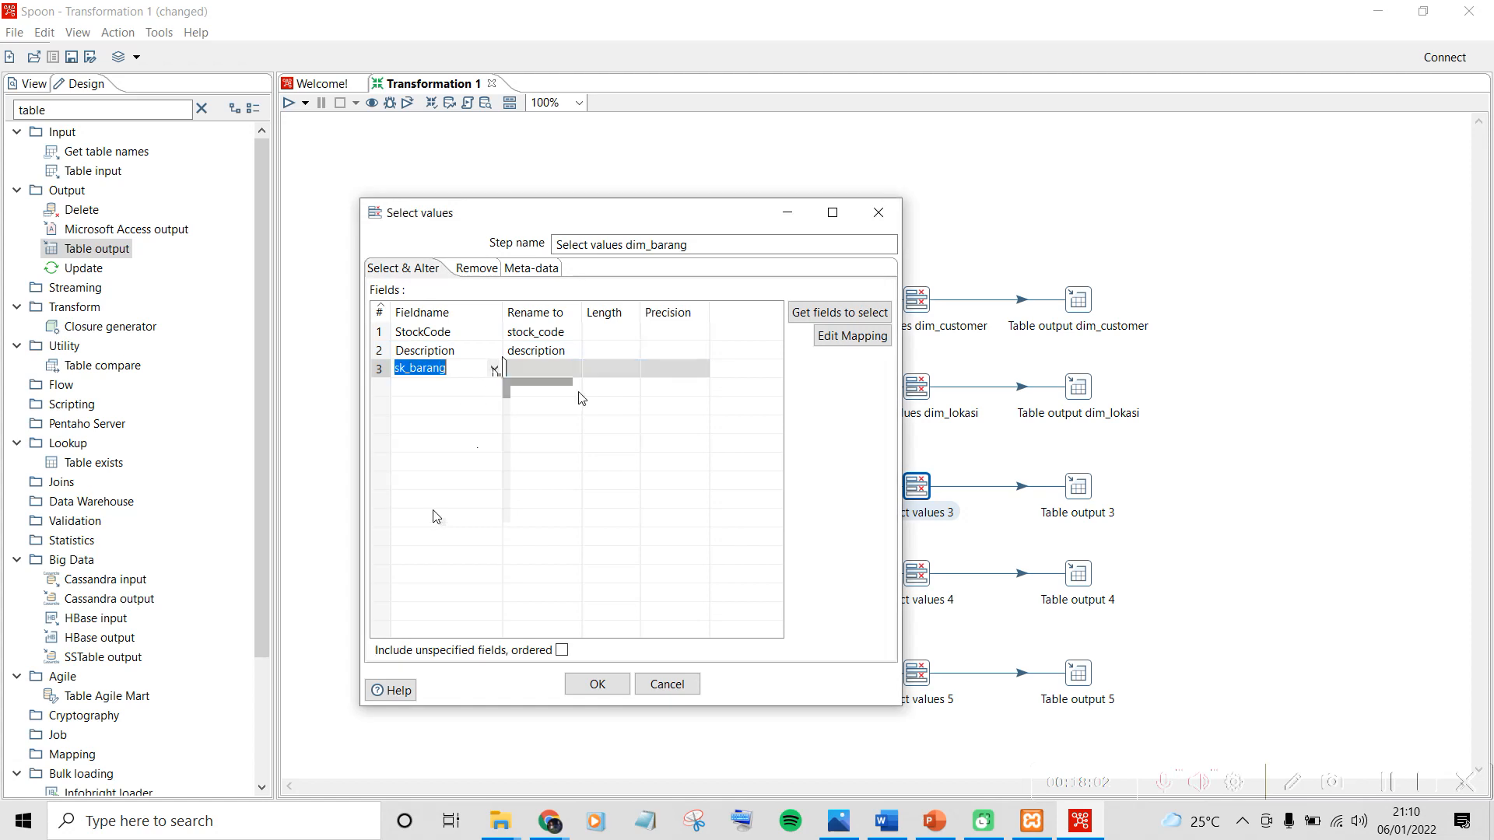
click(596, 685)
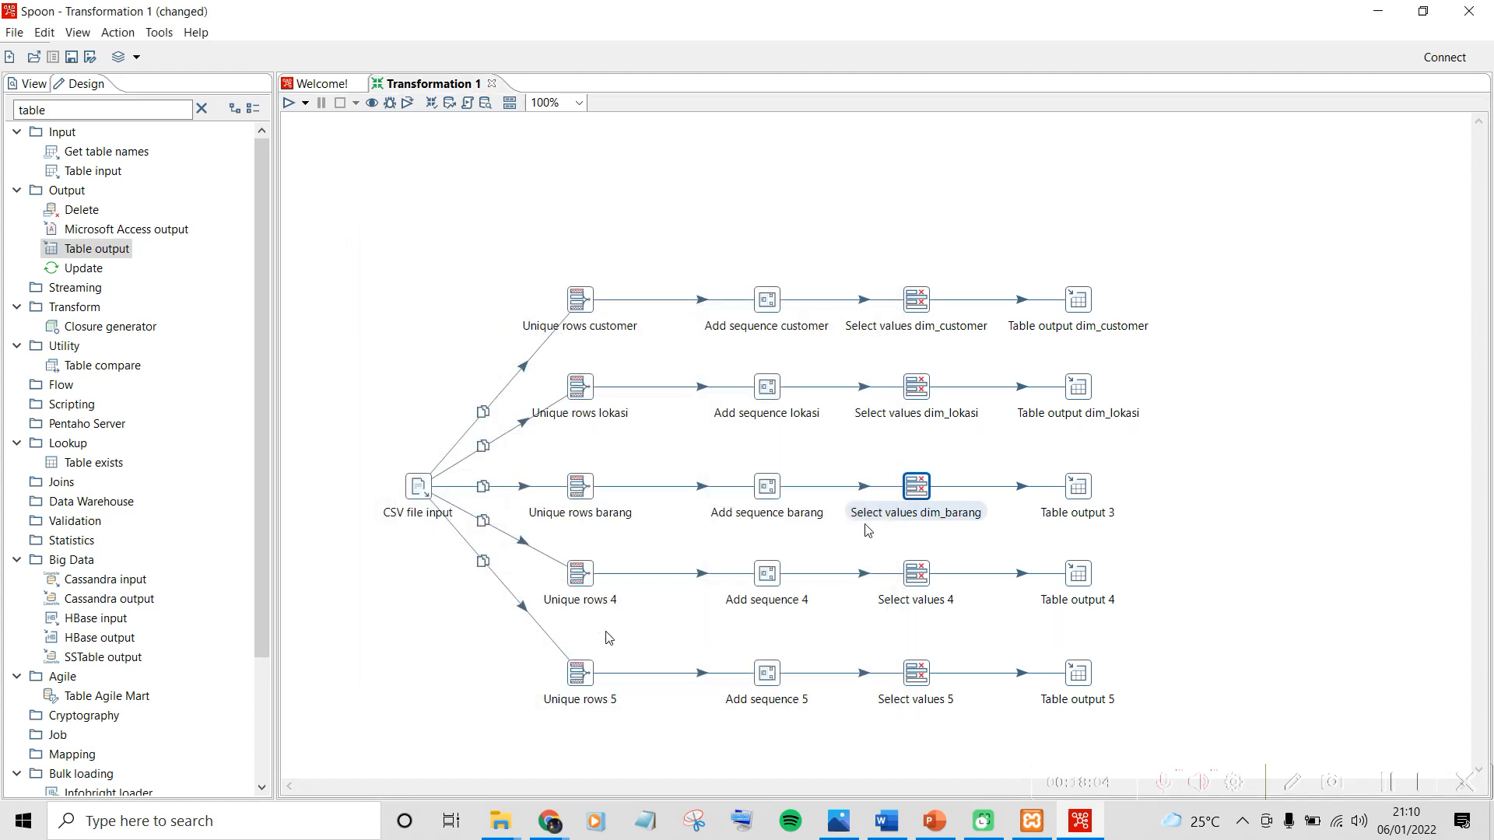
Rename Table output 3 as "Table output dim_barang" and set its target table to dim_barang
double_click(1073, 491)
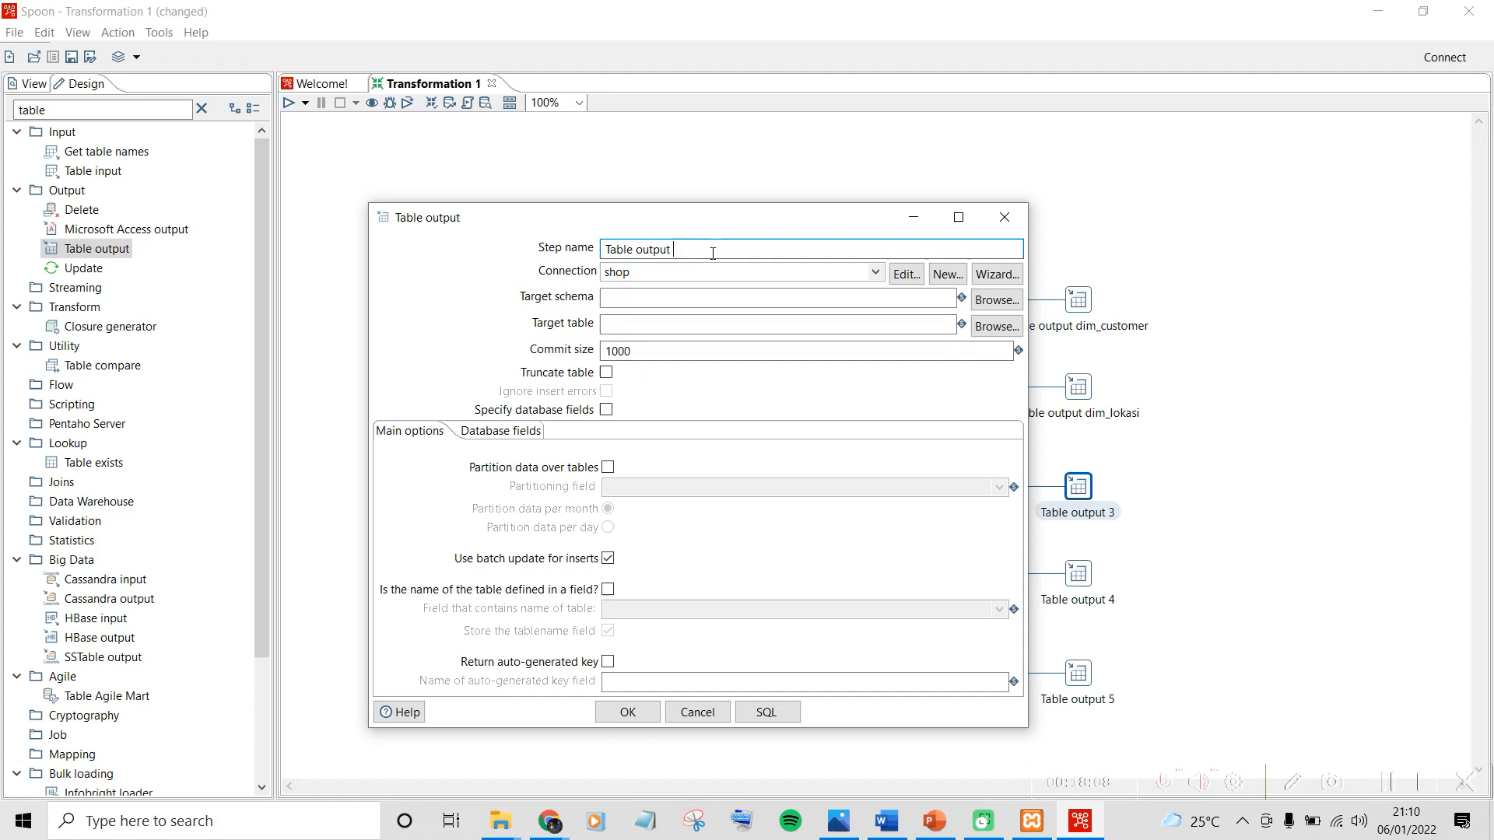
text(dim)
text(_tangg)
click(670, 331)
text(dim)
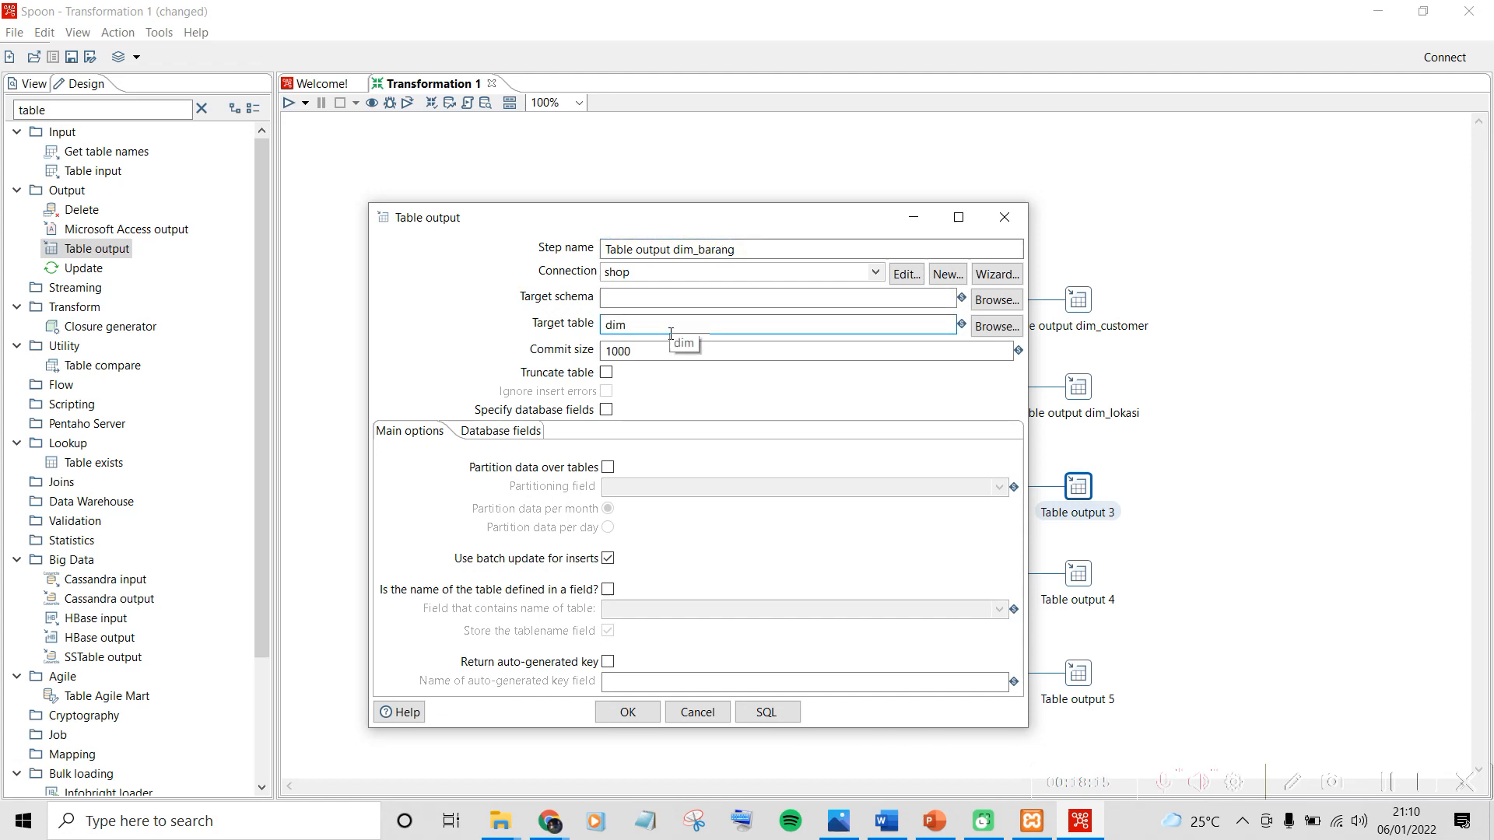
text(_barang)
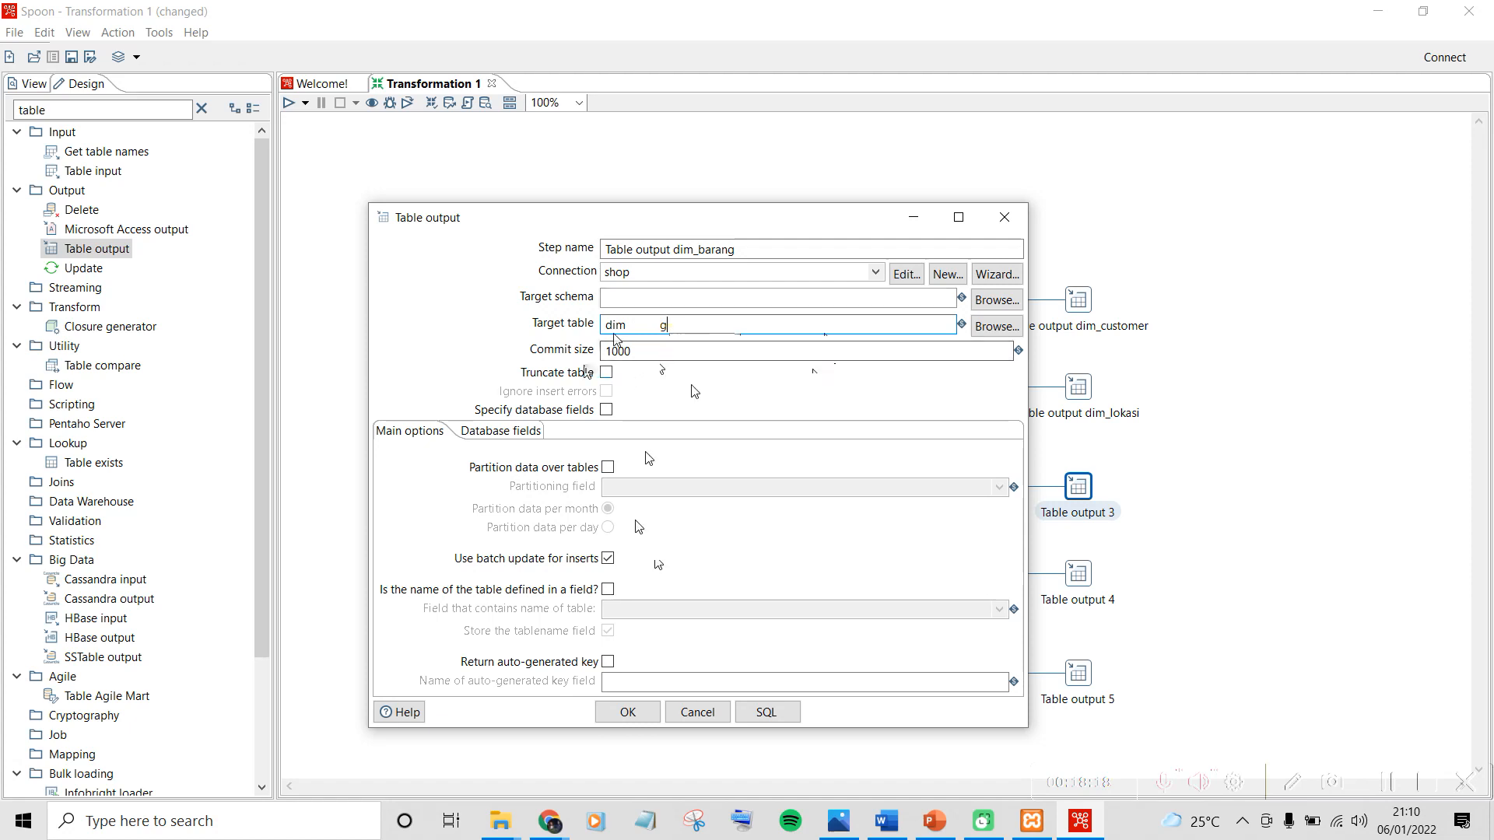
Generate and execute the CREATE TABLE statement for dim_barang, and accept the Table output dim_barang settings
click(766, 712)
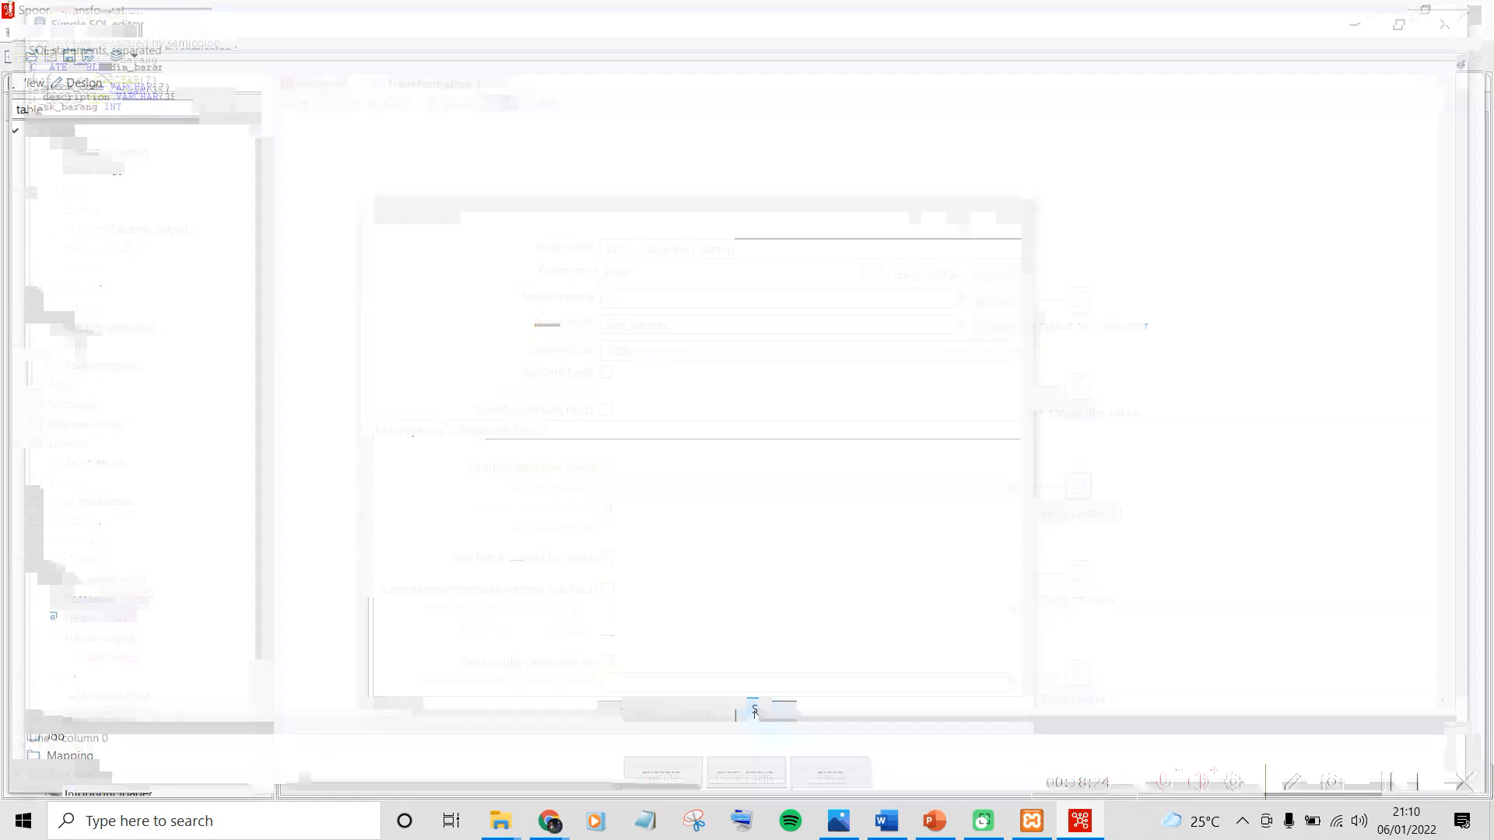
click(662, 778)
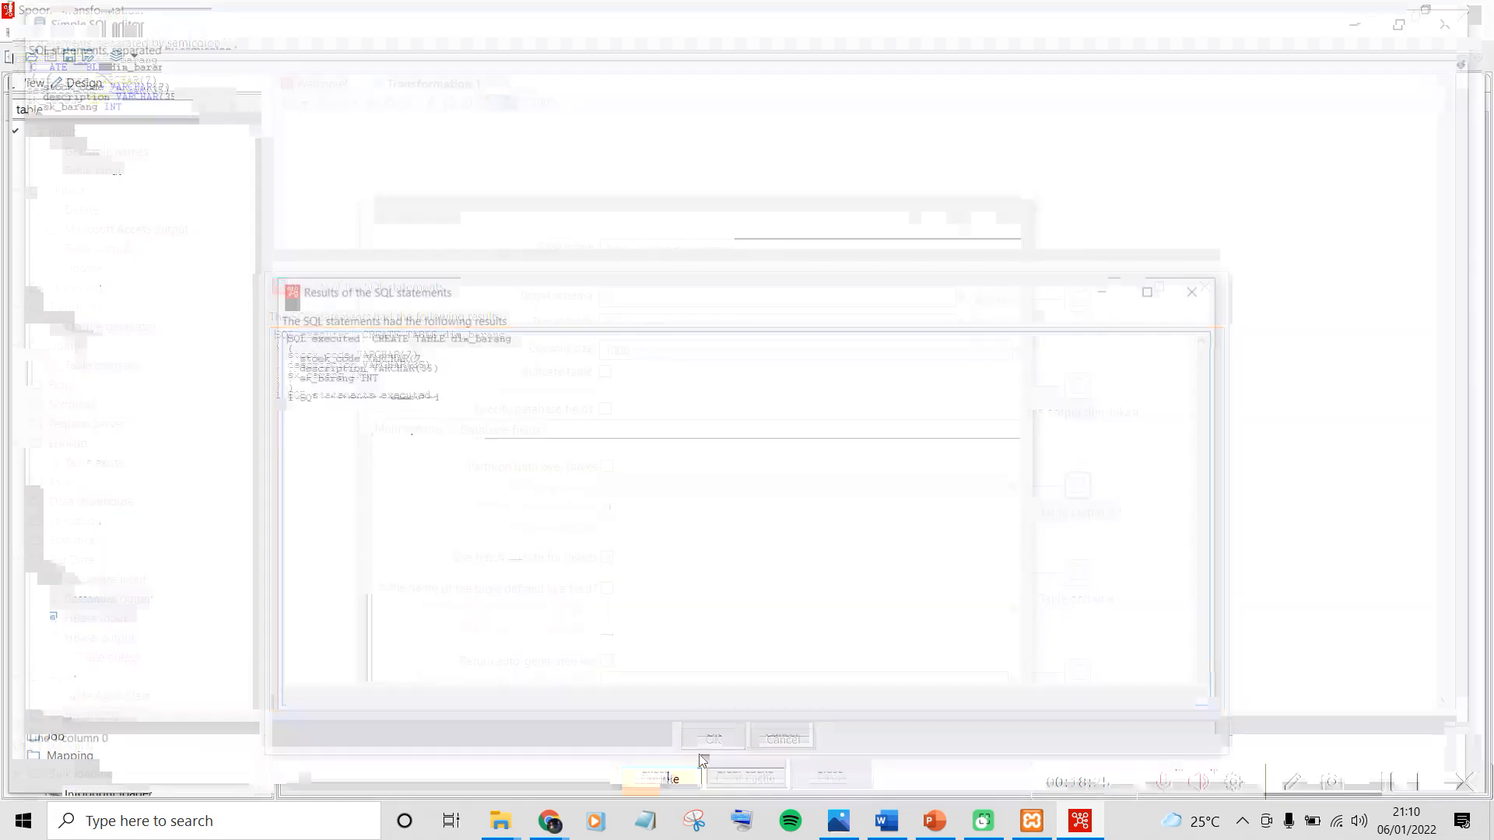
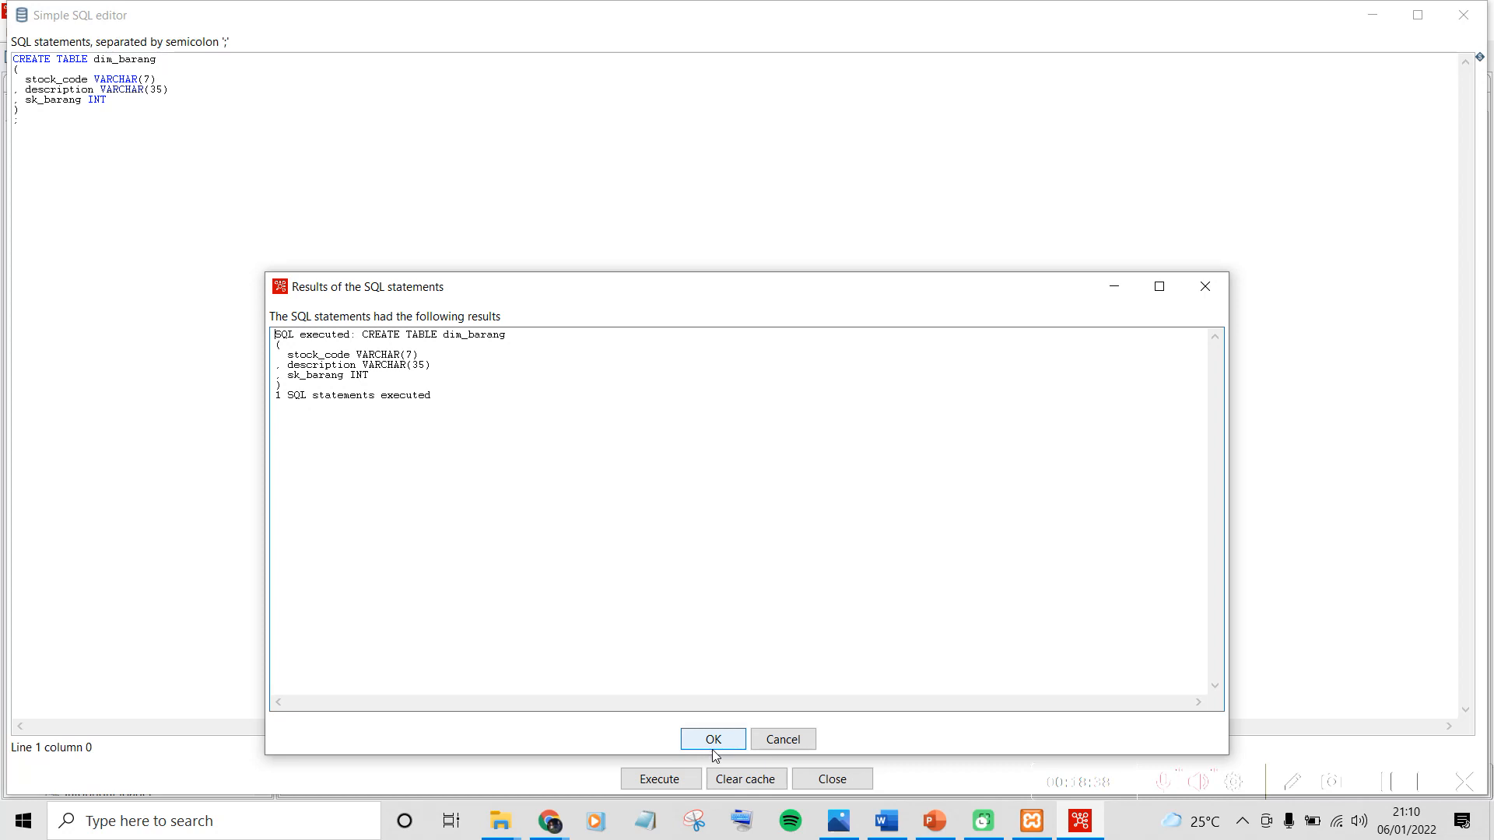
click(713, 751)
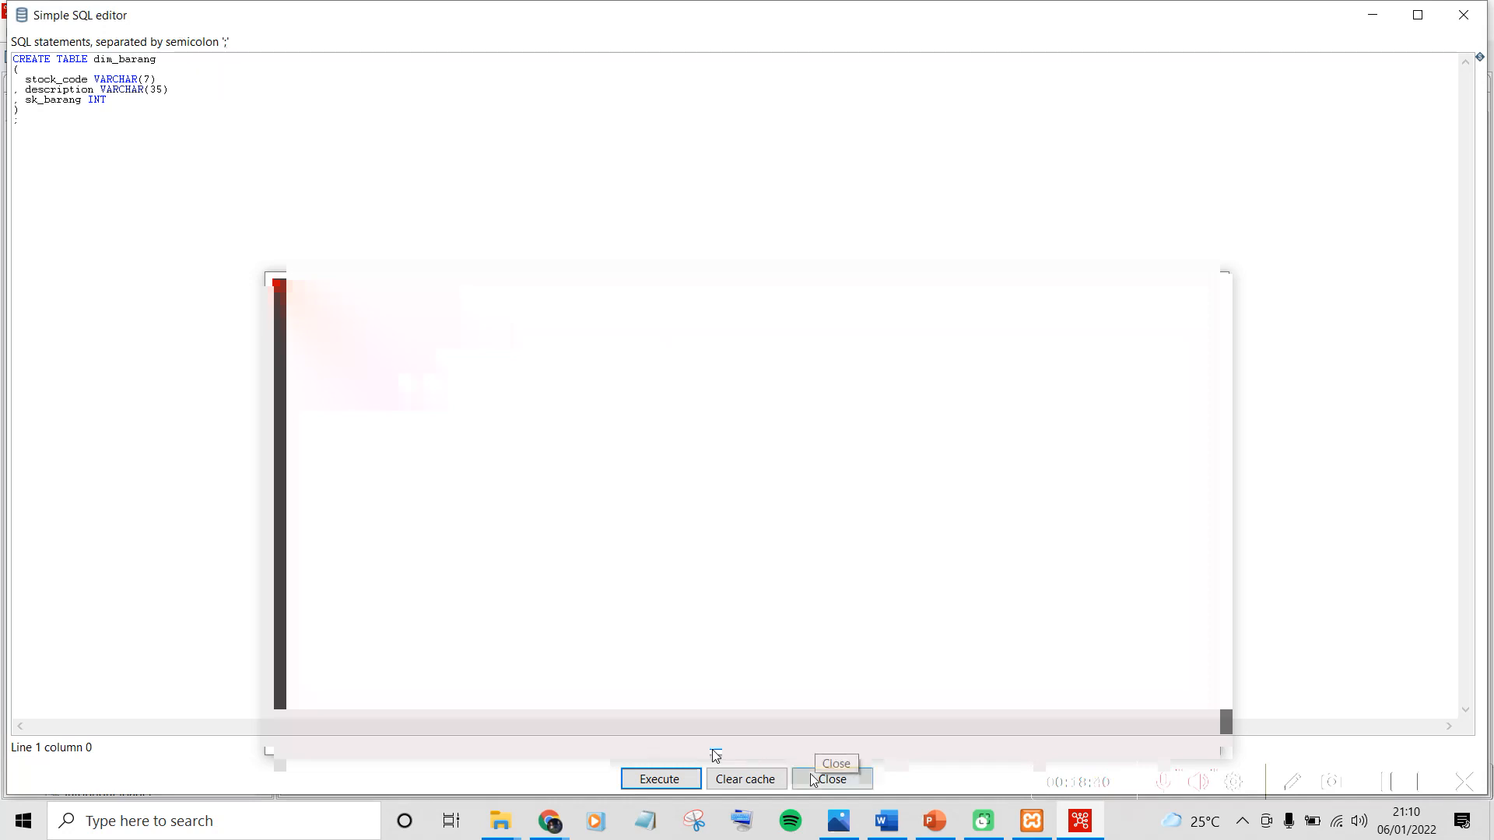
click(819, 779)
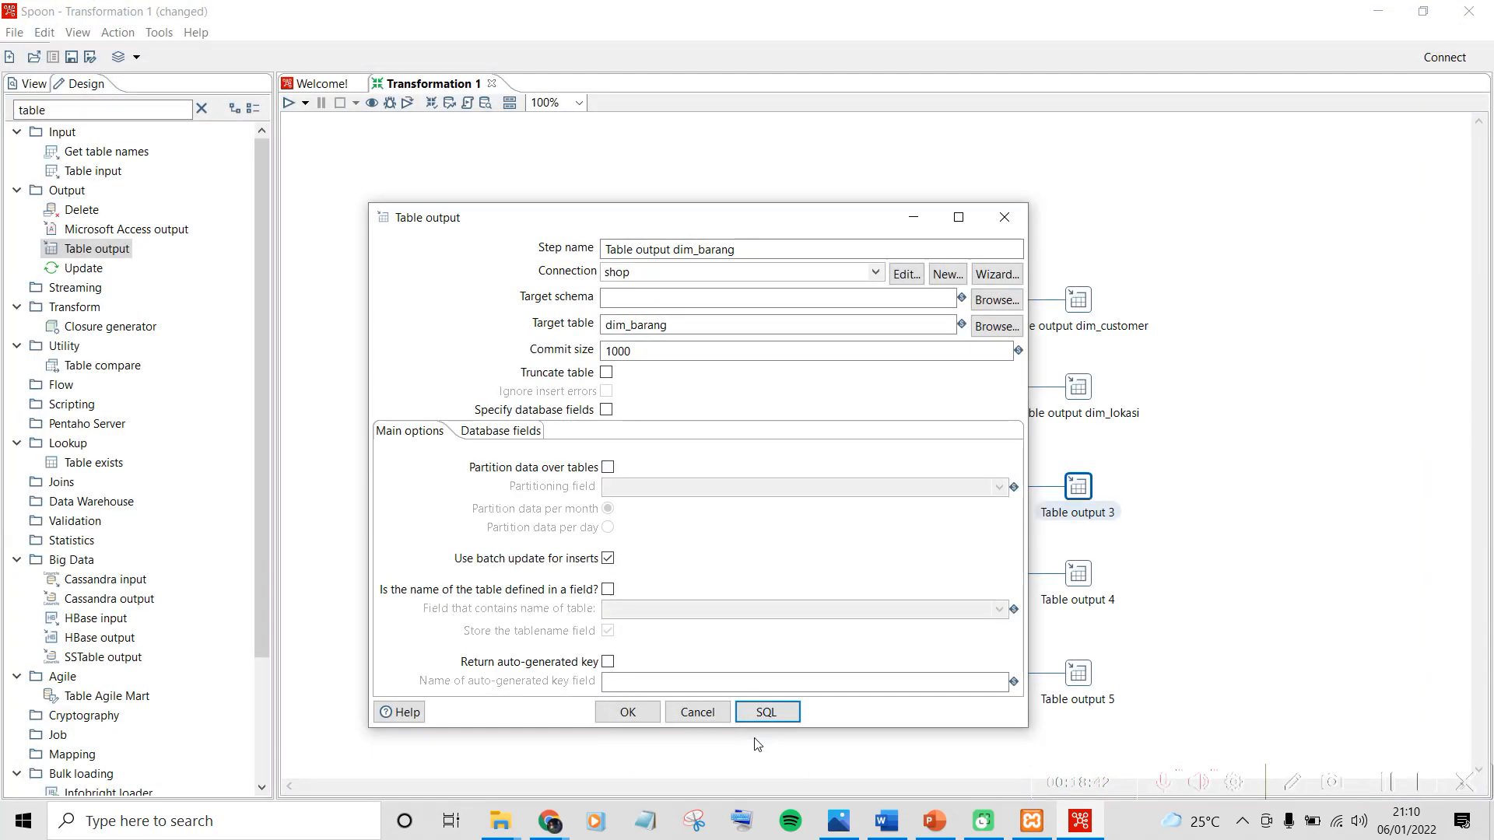
click(640, 720)
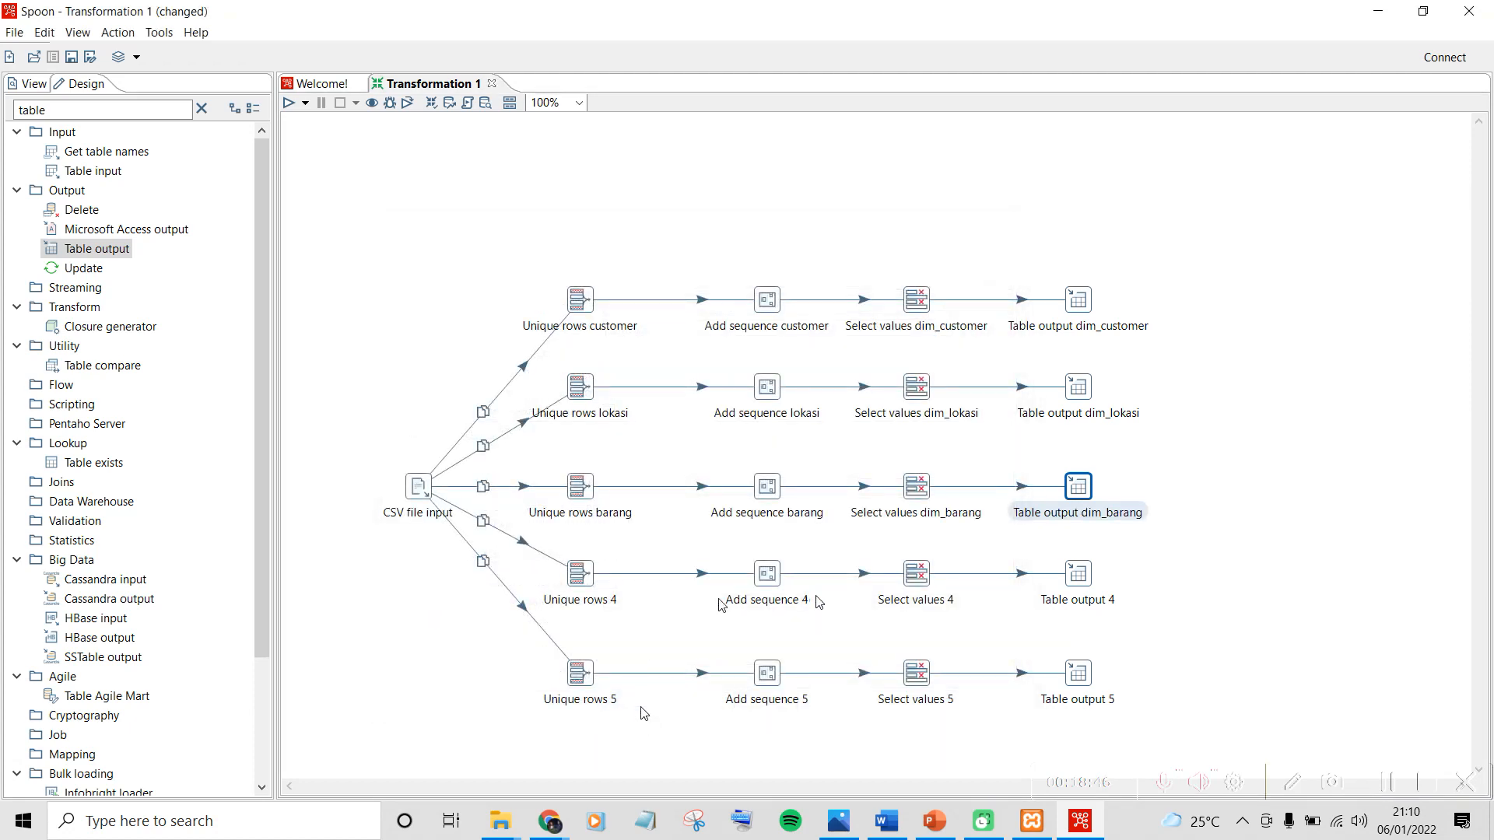
Check the Dim_Tanggal table in the DesainKonseptual diagram in Photos, and rename Unique rows 4 as "Unique rows tanggal" in Spoon
click(580, 576)
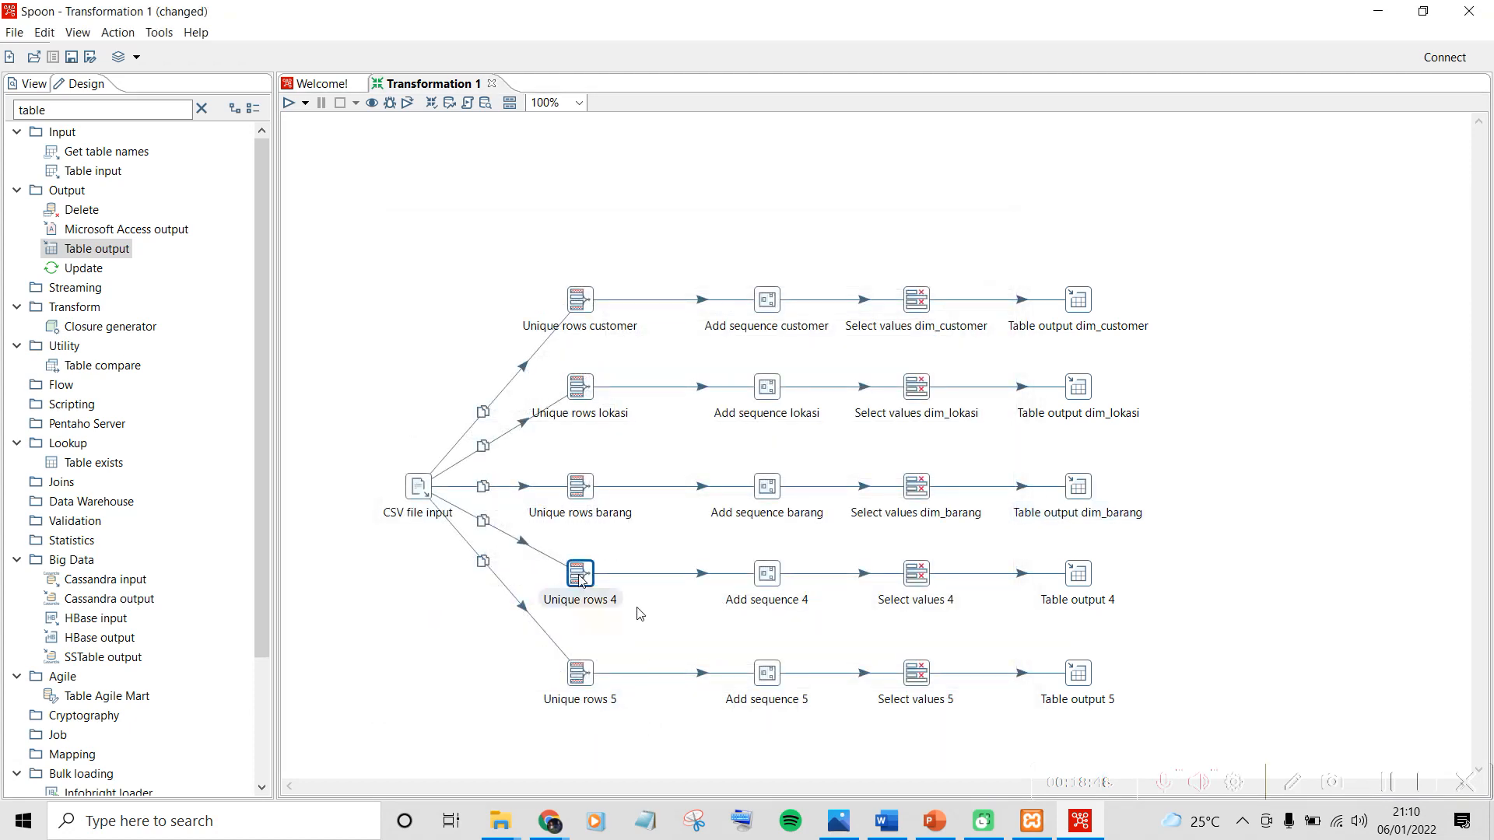
double_click(580, 576)
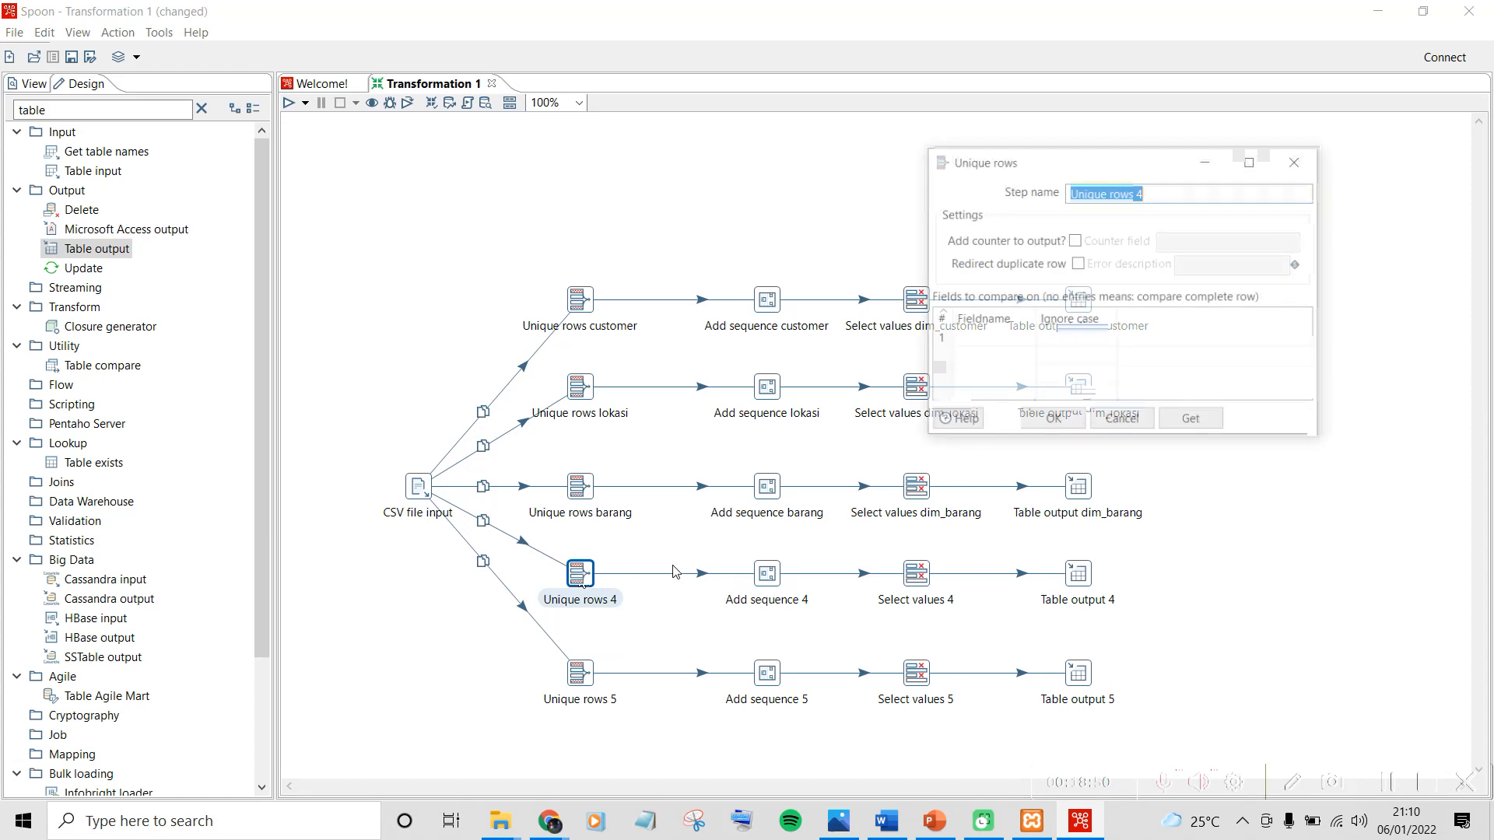
click(838, 821)
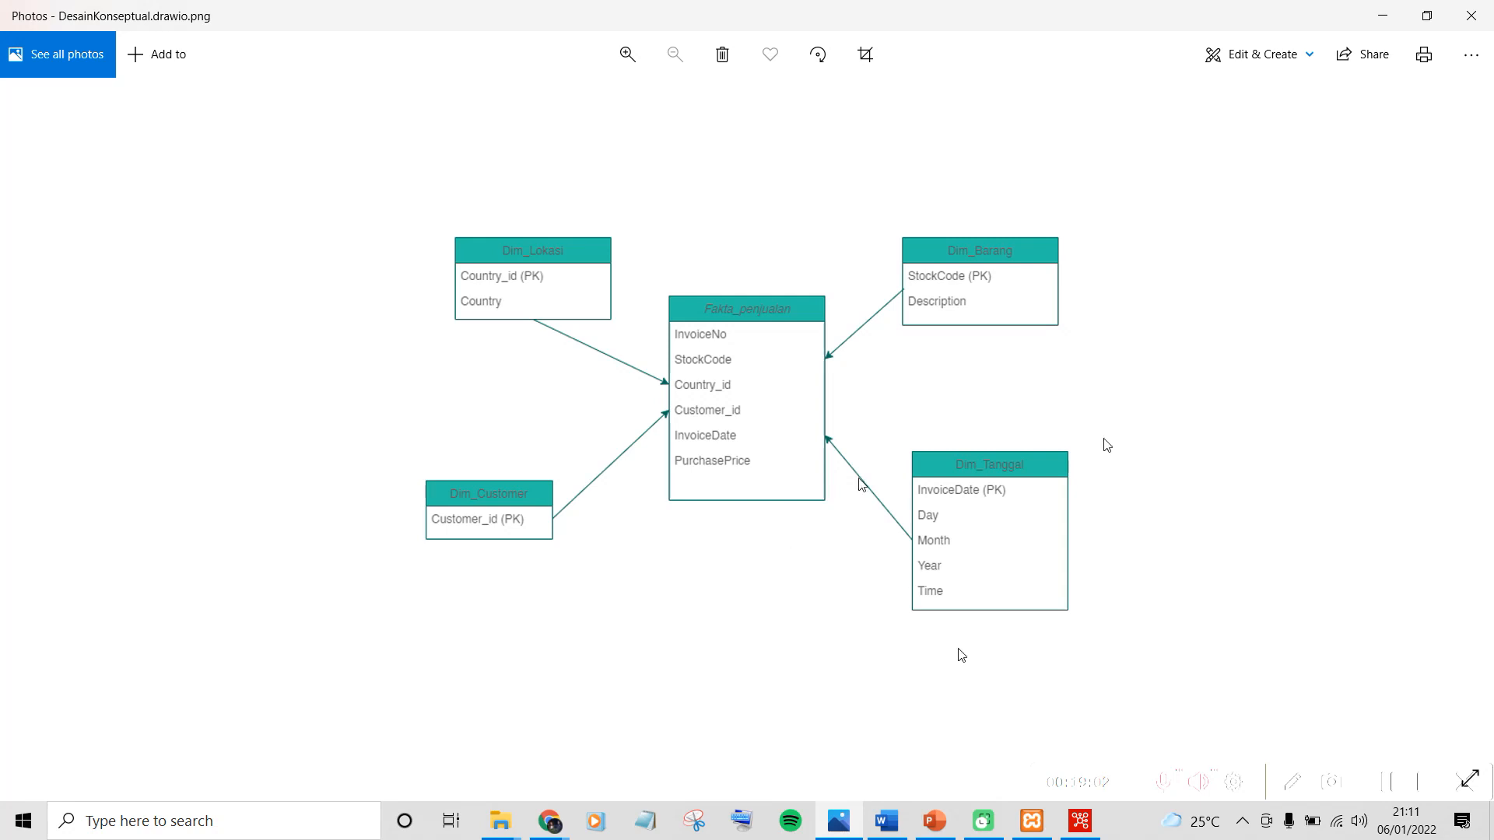
click(1383, 16)
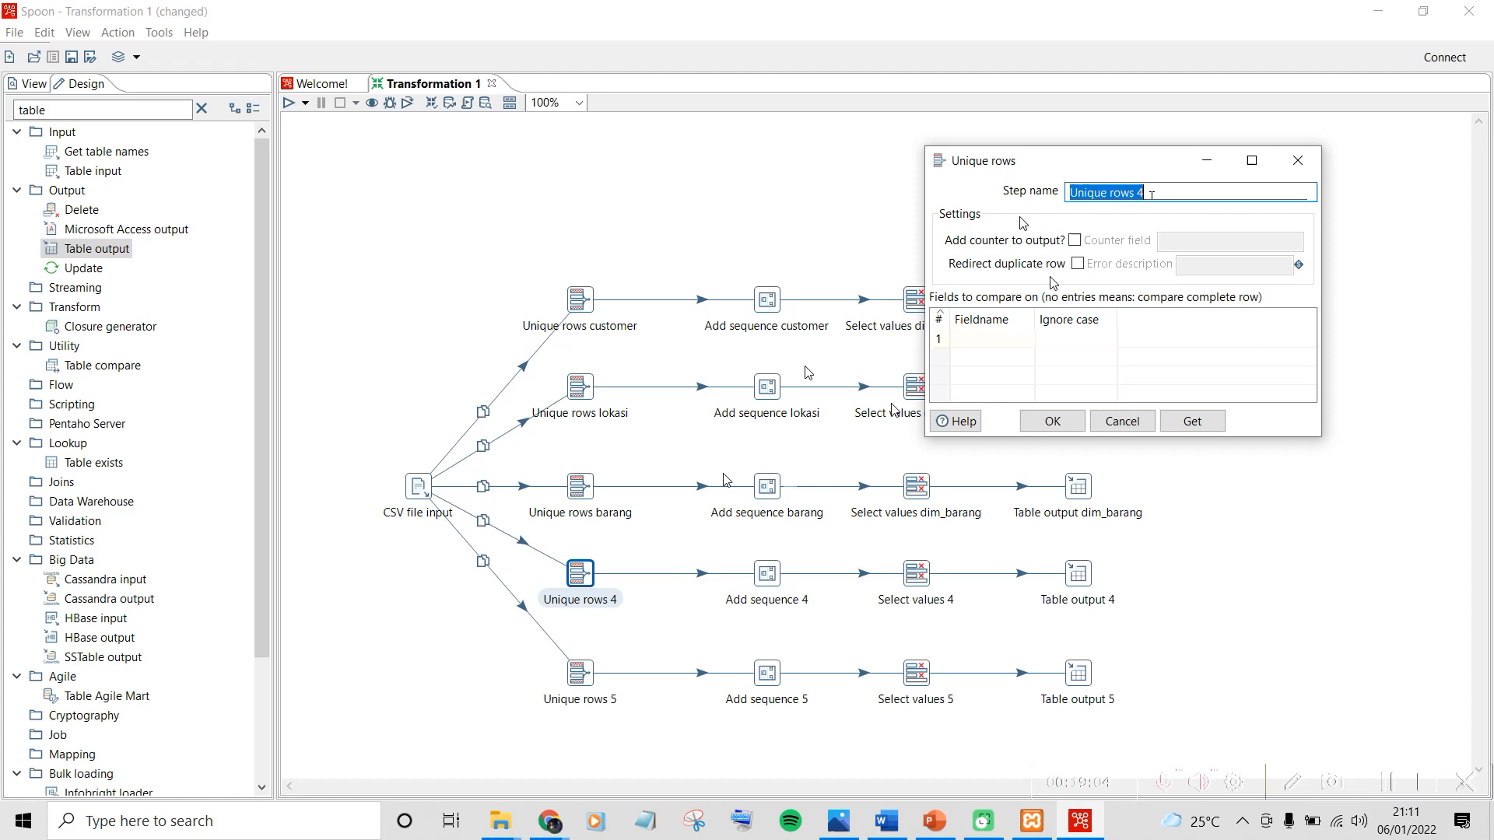
click(1151, 195)
key(BackSpace)
text(tanggal)
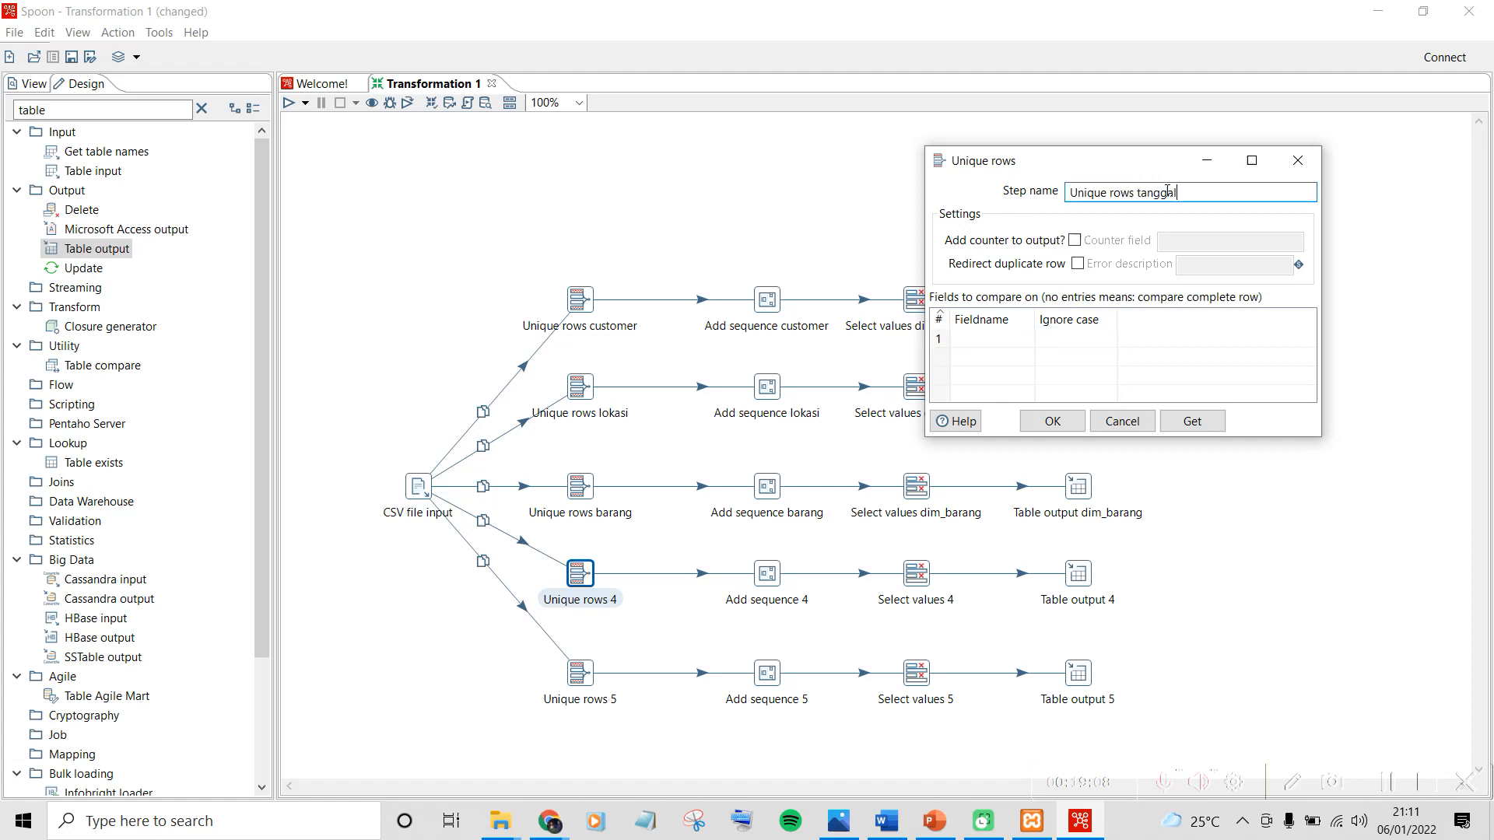
Compare Unique rows tanggal on the InvoiceDate field with Ignore case set to Y, and accept the settings
click(1021, 339)
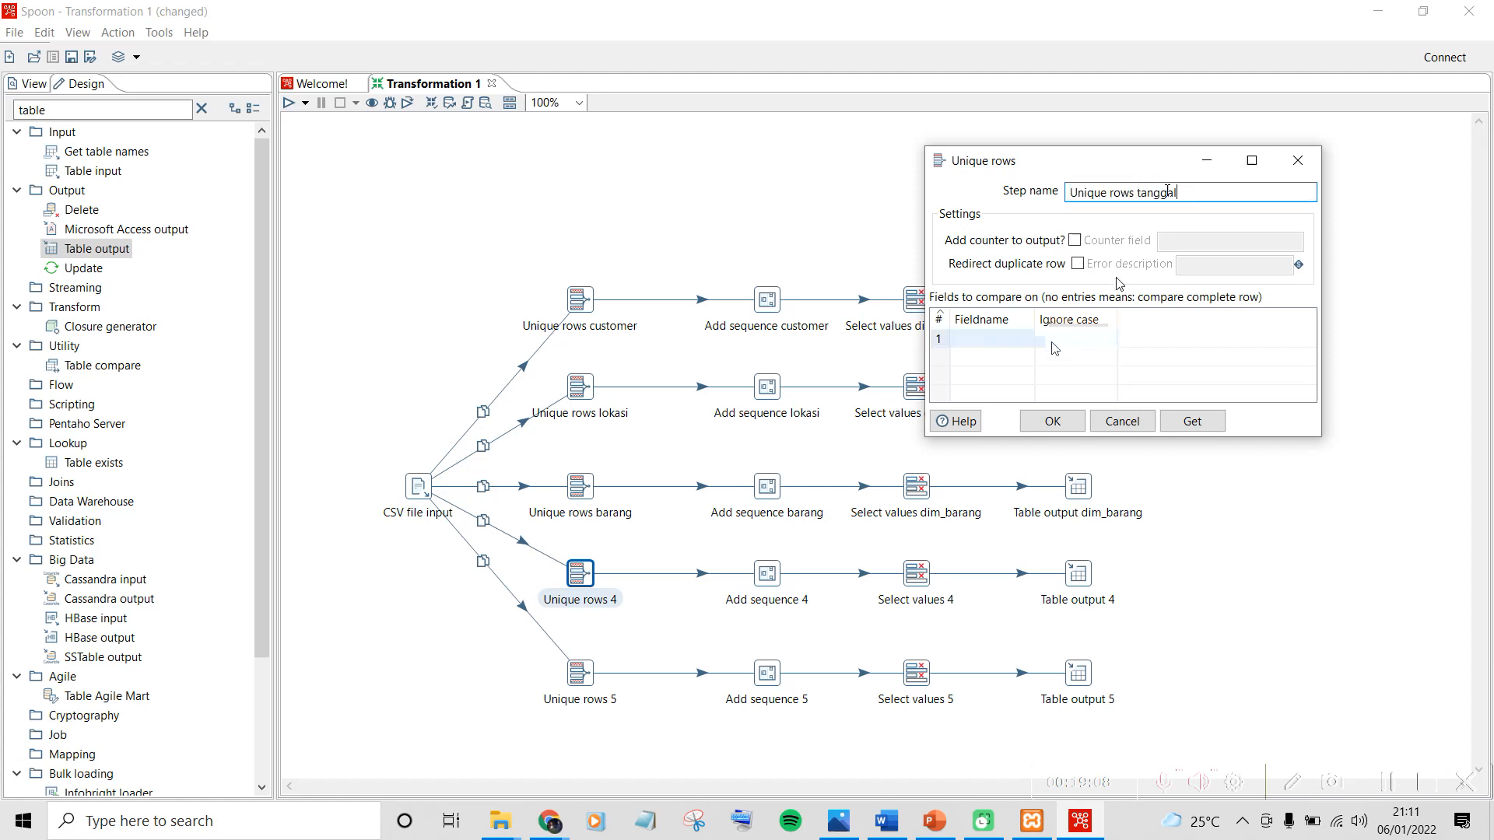
click(1027, 339)
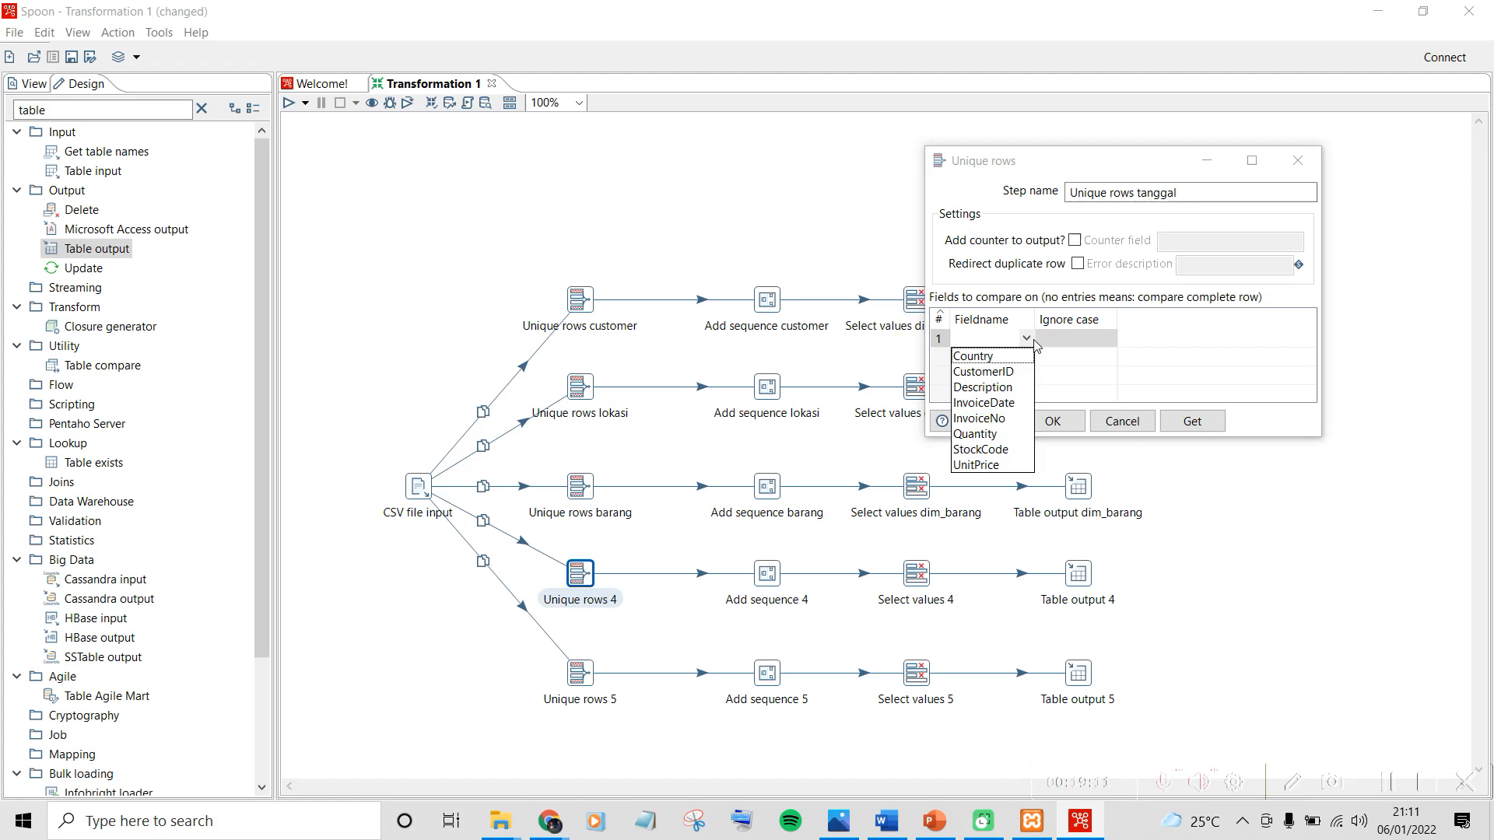
click(983, 402)
click(1105, 340)
click(1069, 358)
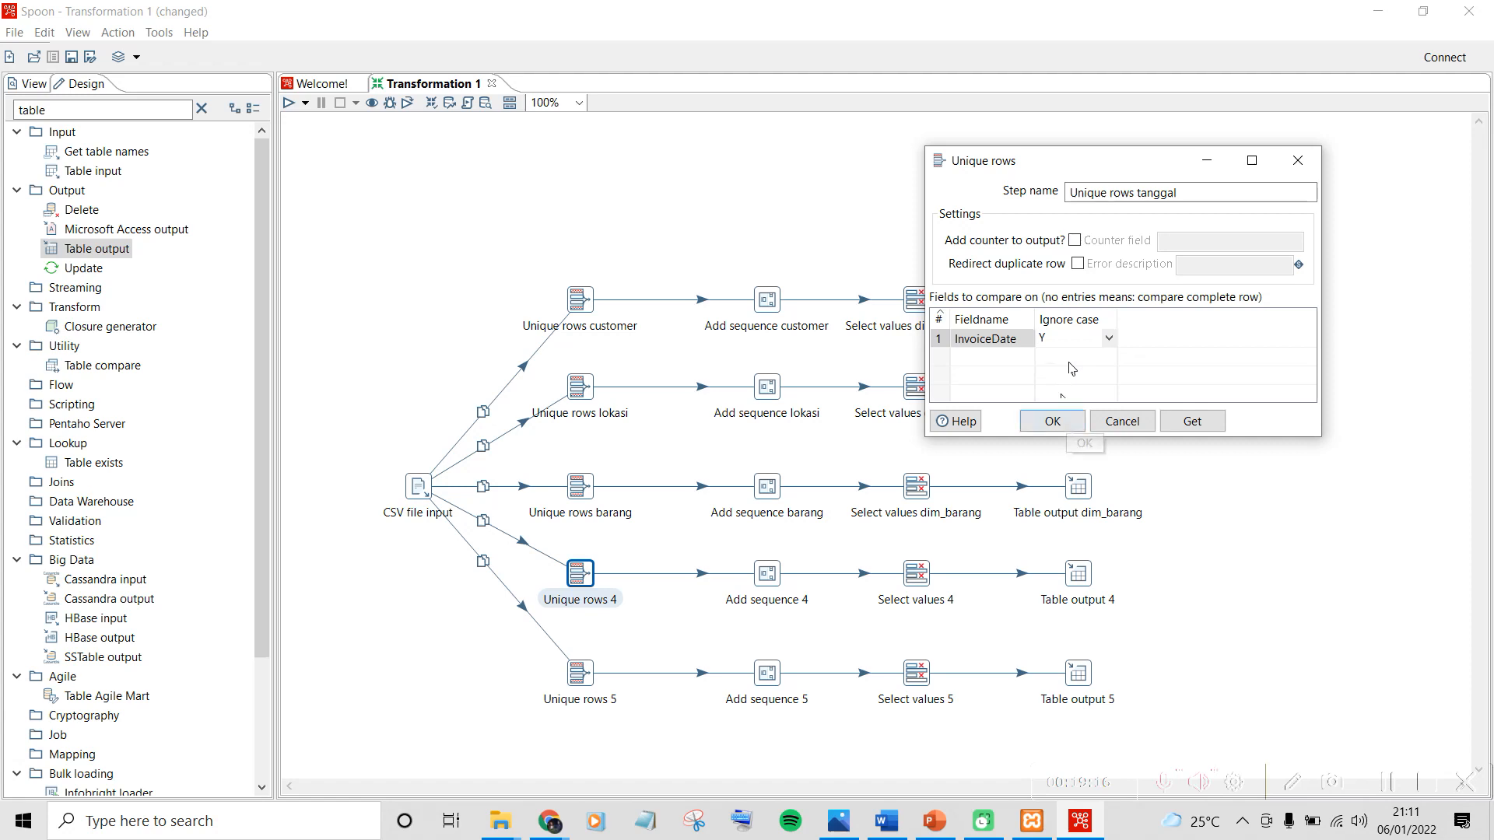
click(1052, 421)
key(Return)
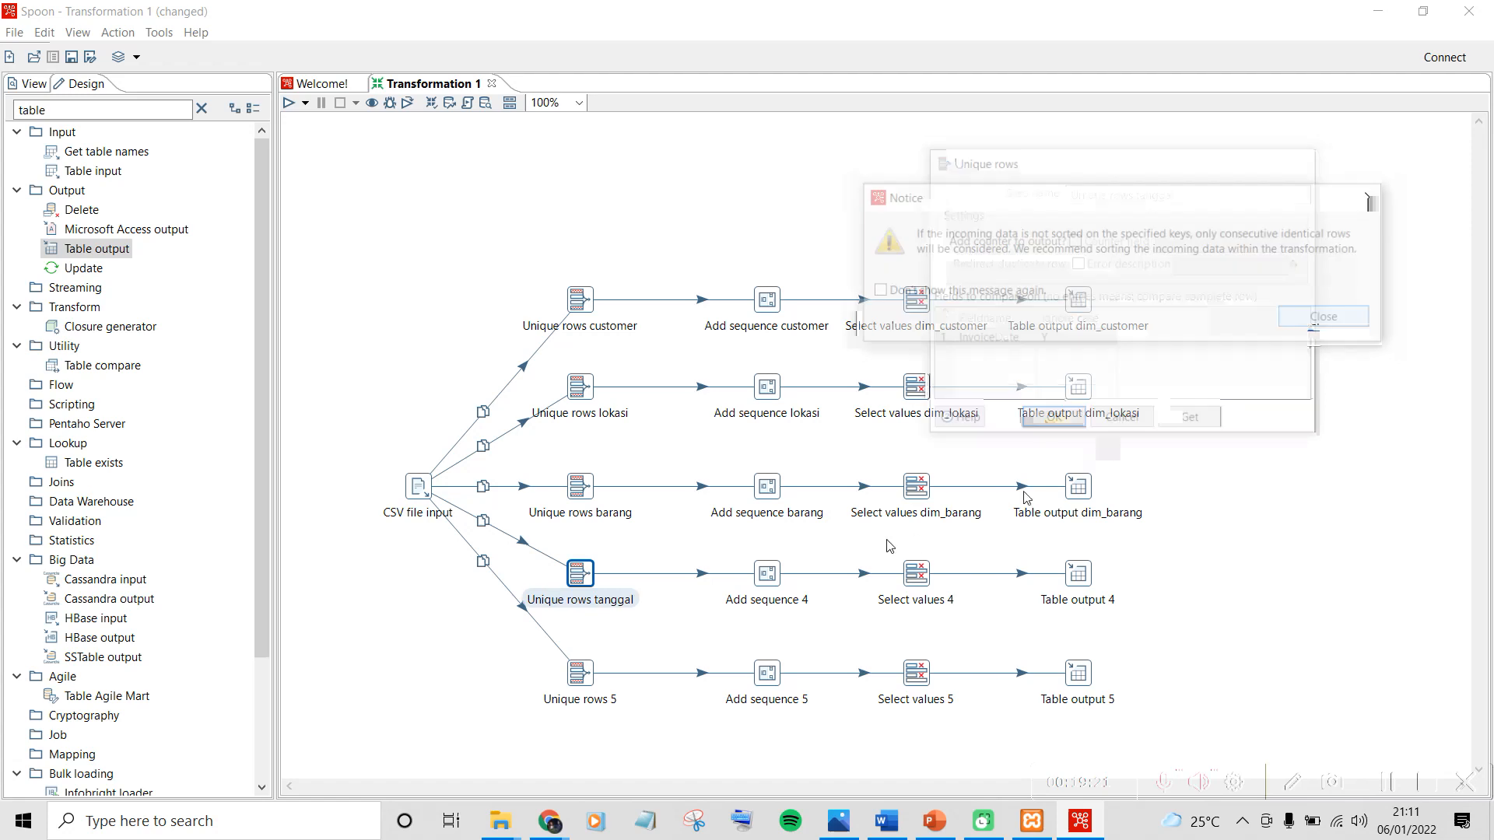
Rename Add sequence 4 as "Add sequence tanggal" and set its name of value to sk_tanggal
double_click(781, 574)
click(839, 317)
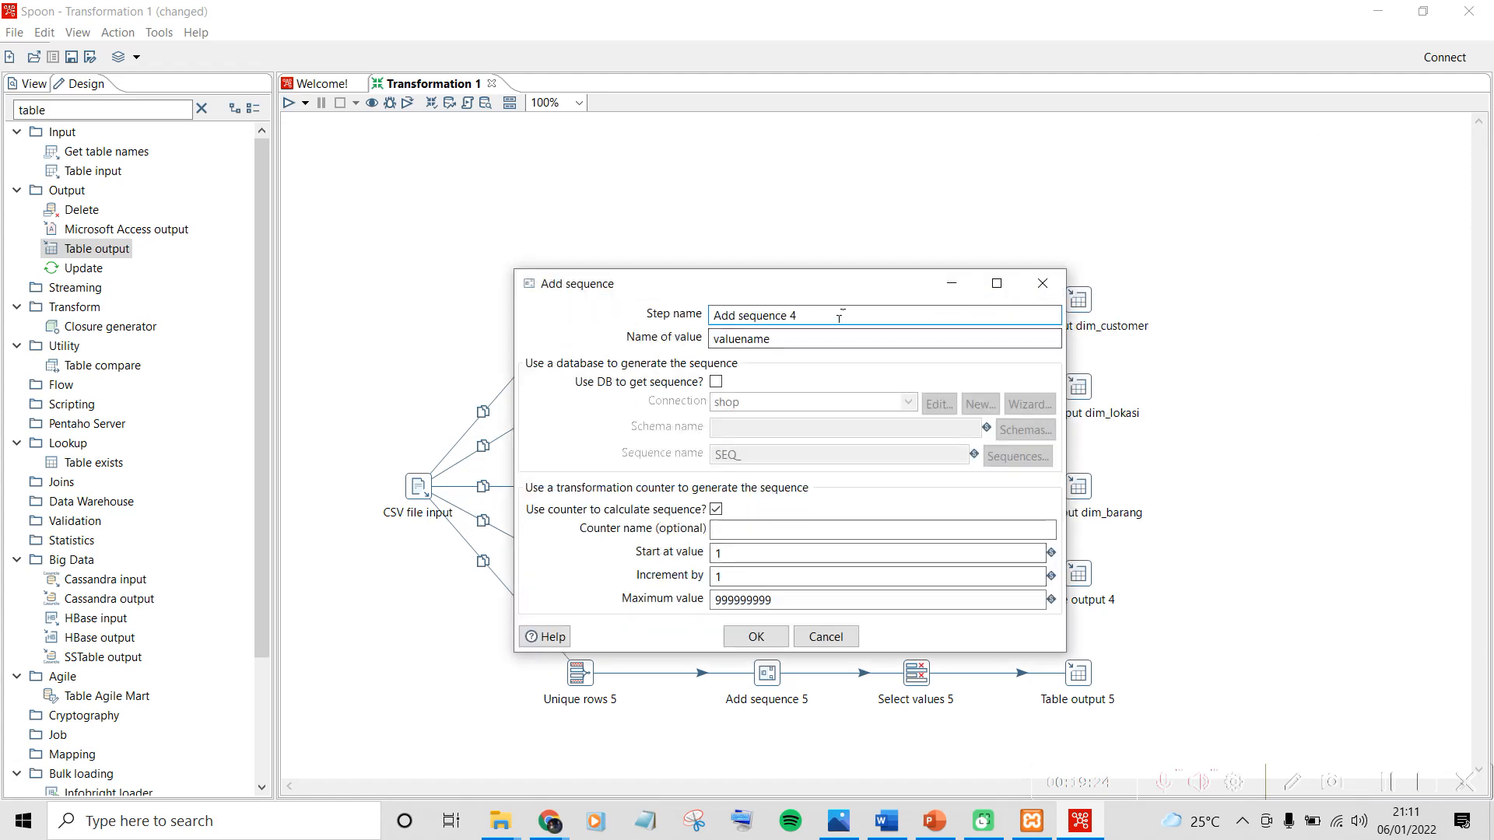
text(tanggal)
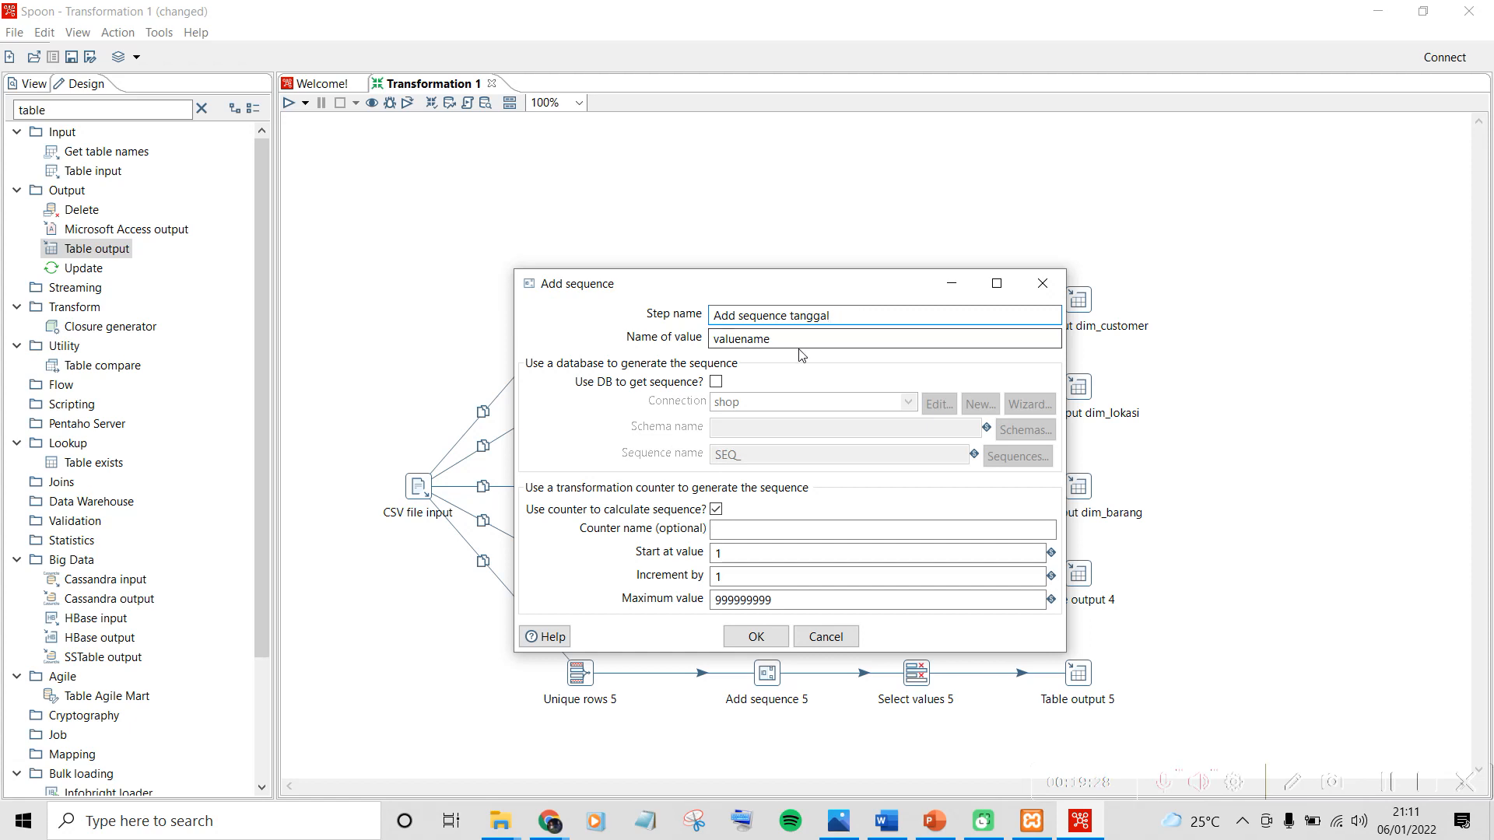
drag(772, 339, 711, 340)
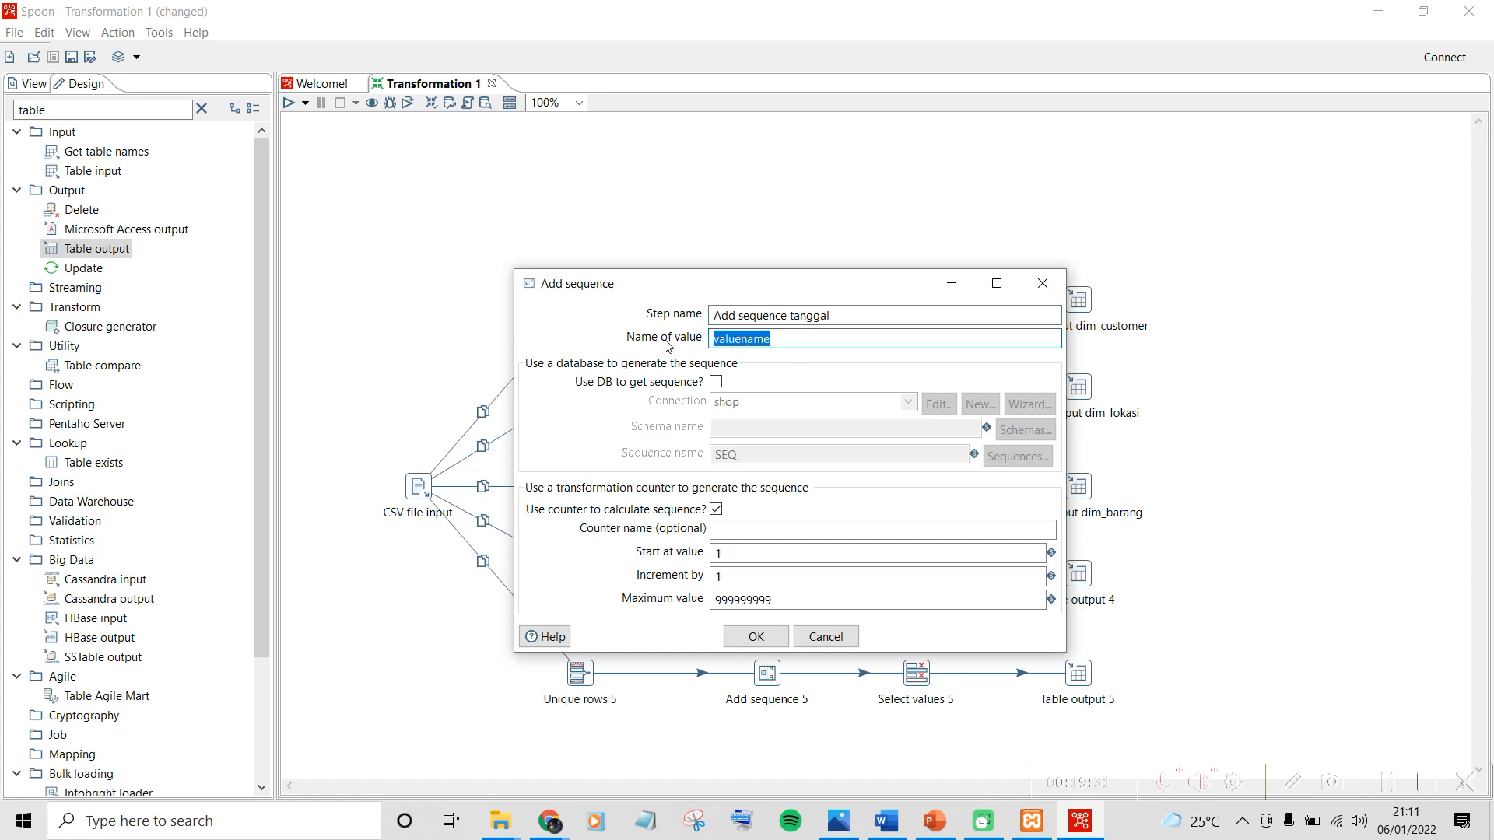
key(BackSpace)
text(sk_)
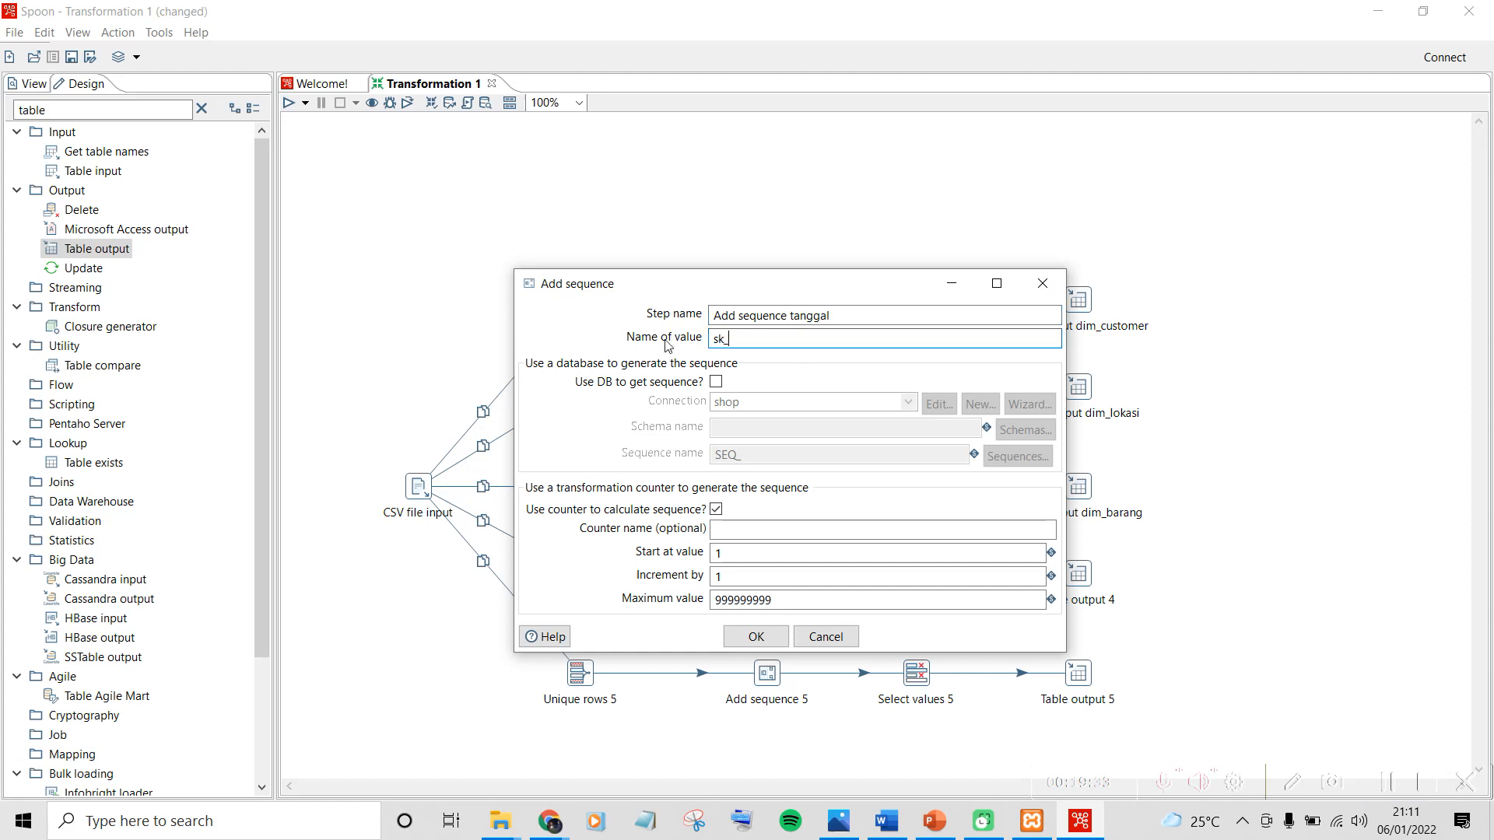
text(tanggal)
click(753, 647)
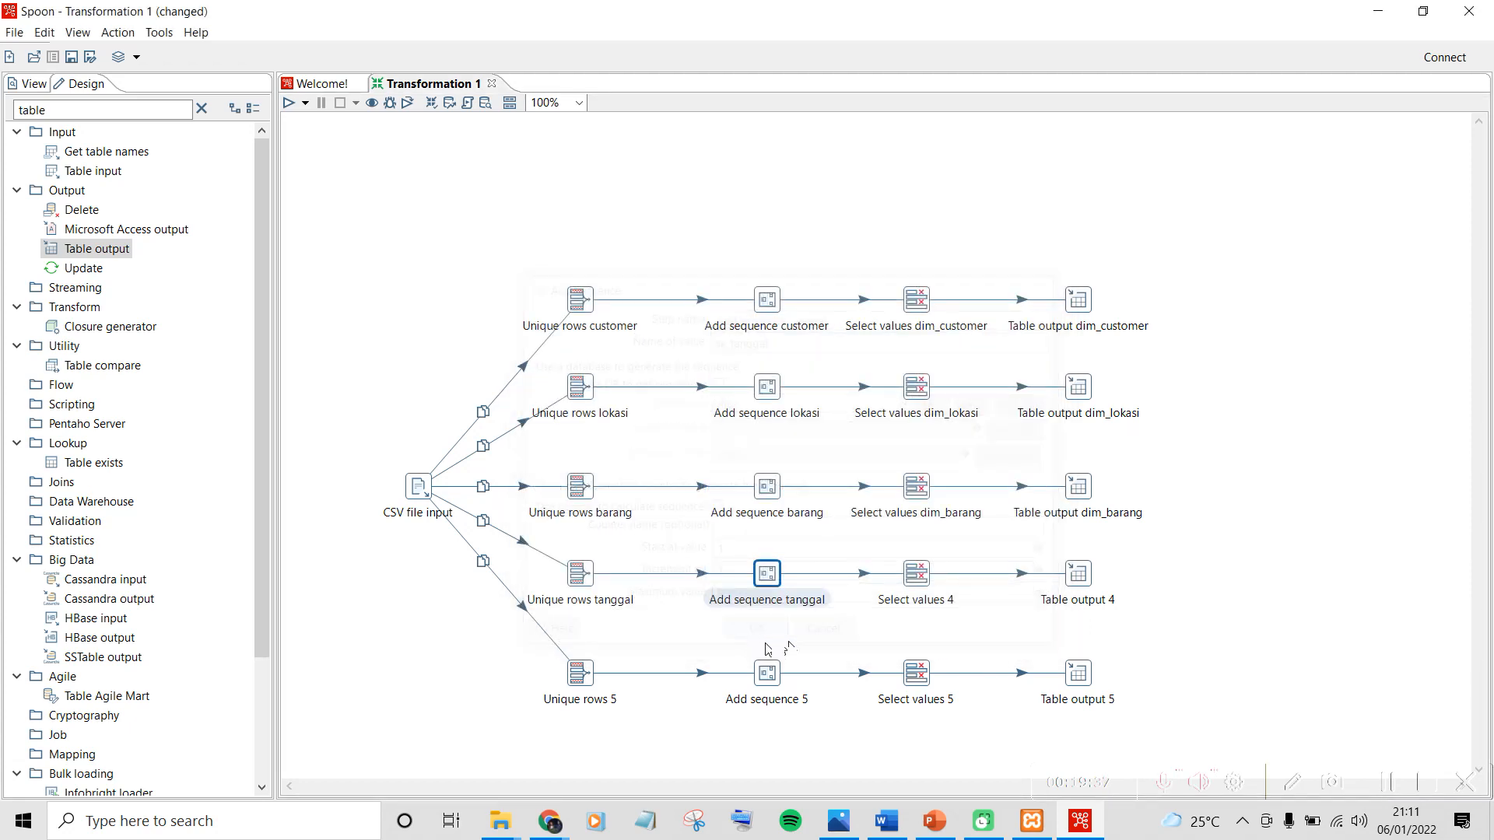
Rename Select values 4 as "Select values dim_tanggal"
double_click(906, 579)
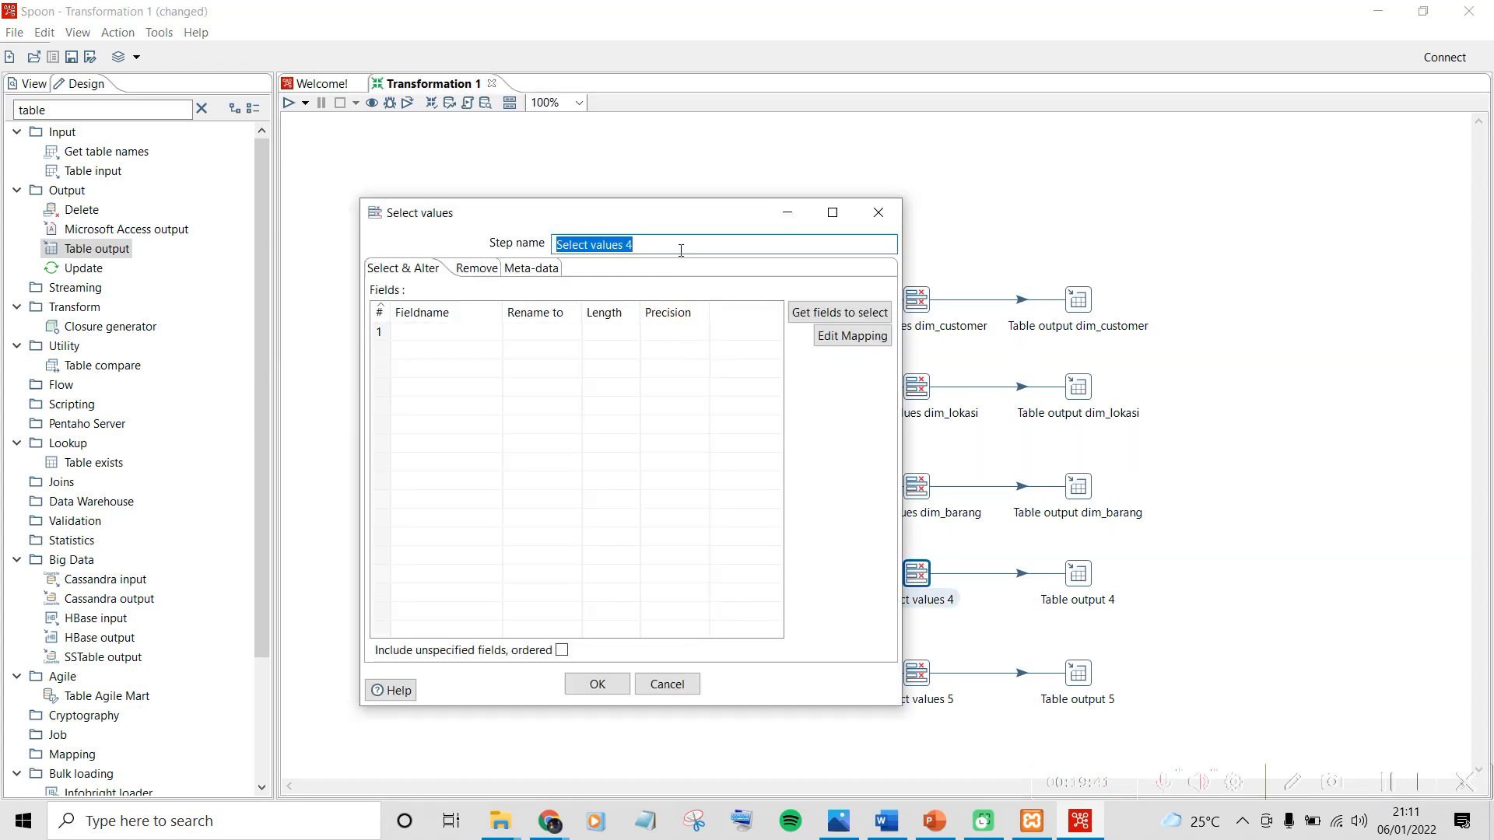
click(680, 251)
key(BackSpace)
text(dim)
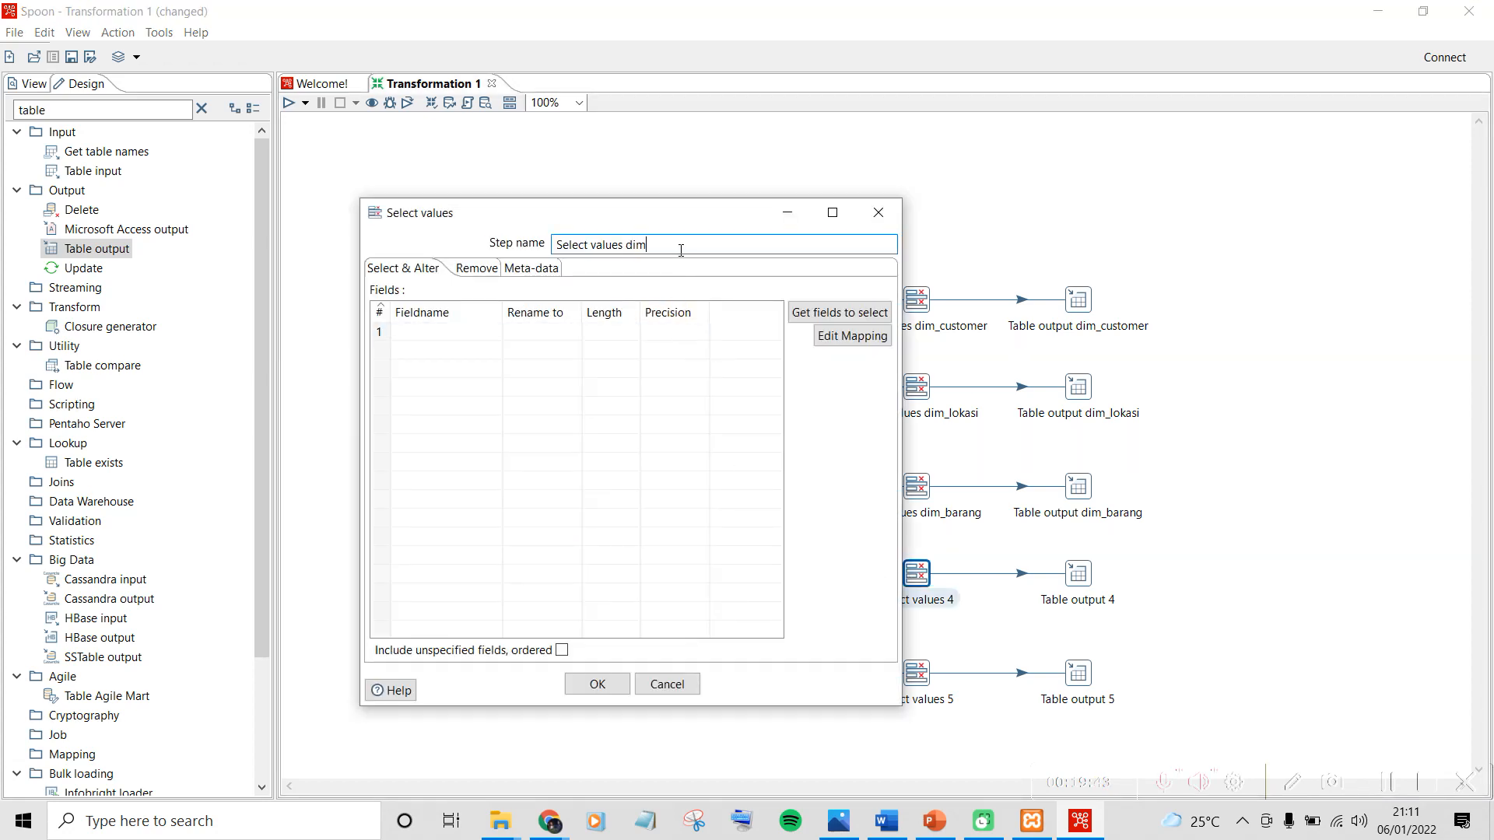
text(_tanggal)
Add the InvoiceDate field as the first selected field, renamed to invoice_date
click(489, 333)
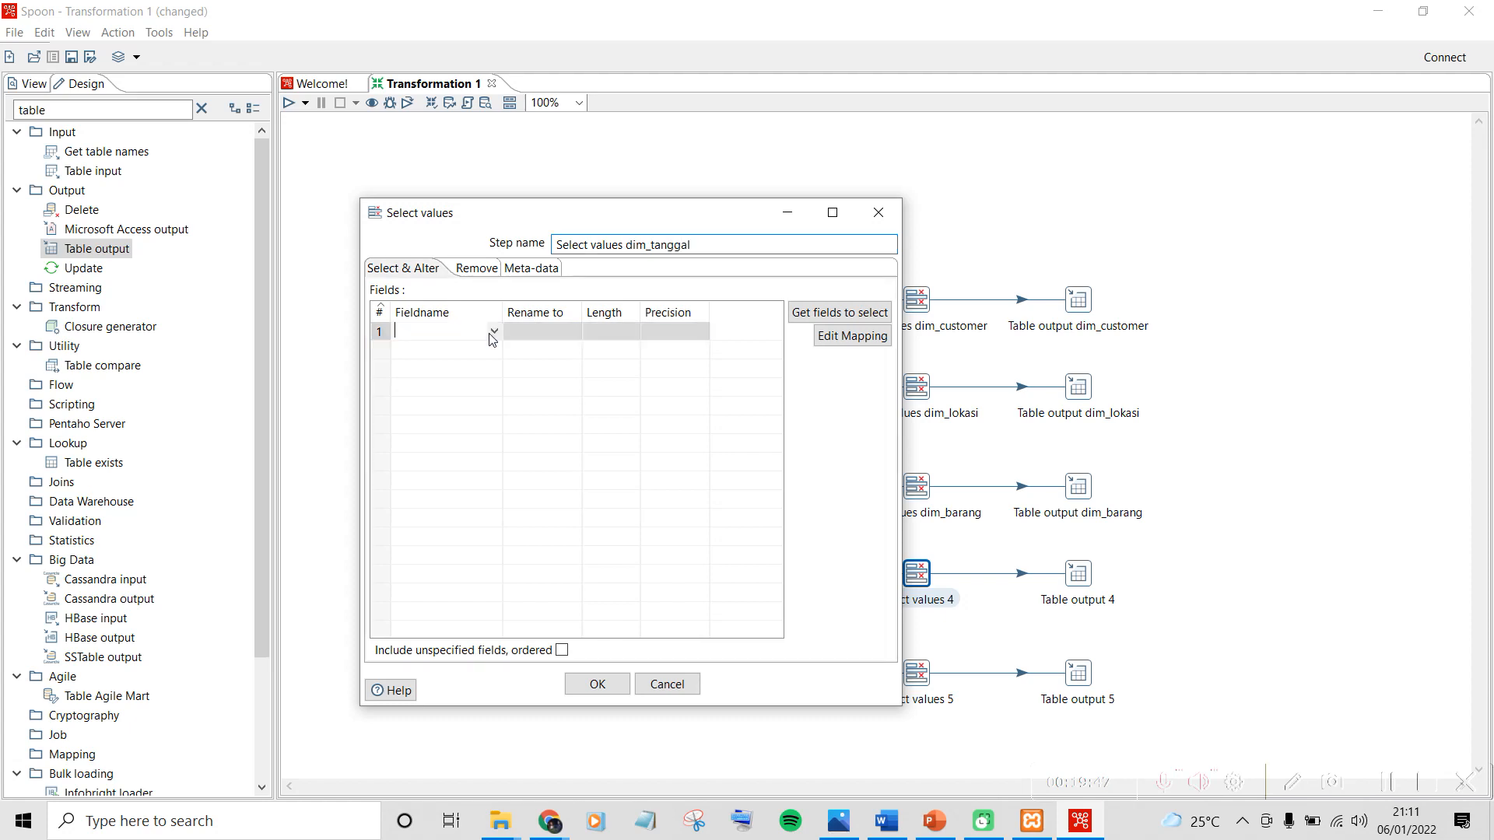
click(493, 332)
click(441, 400)
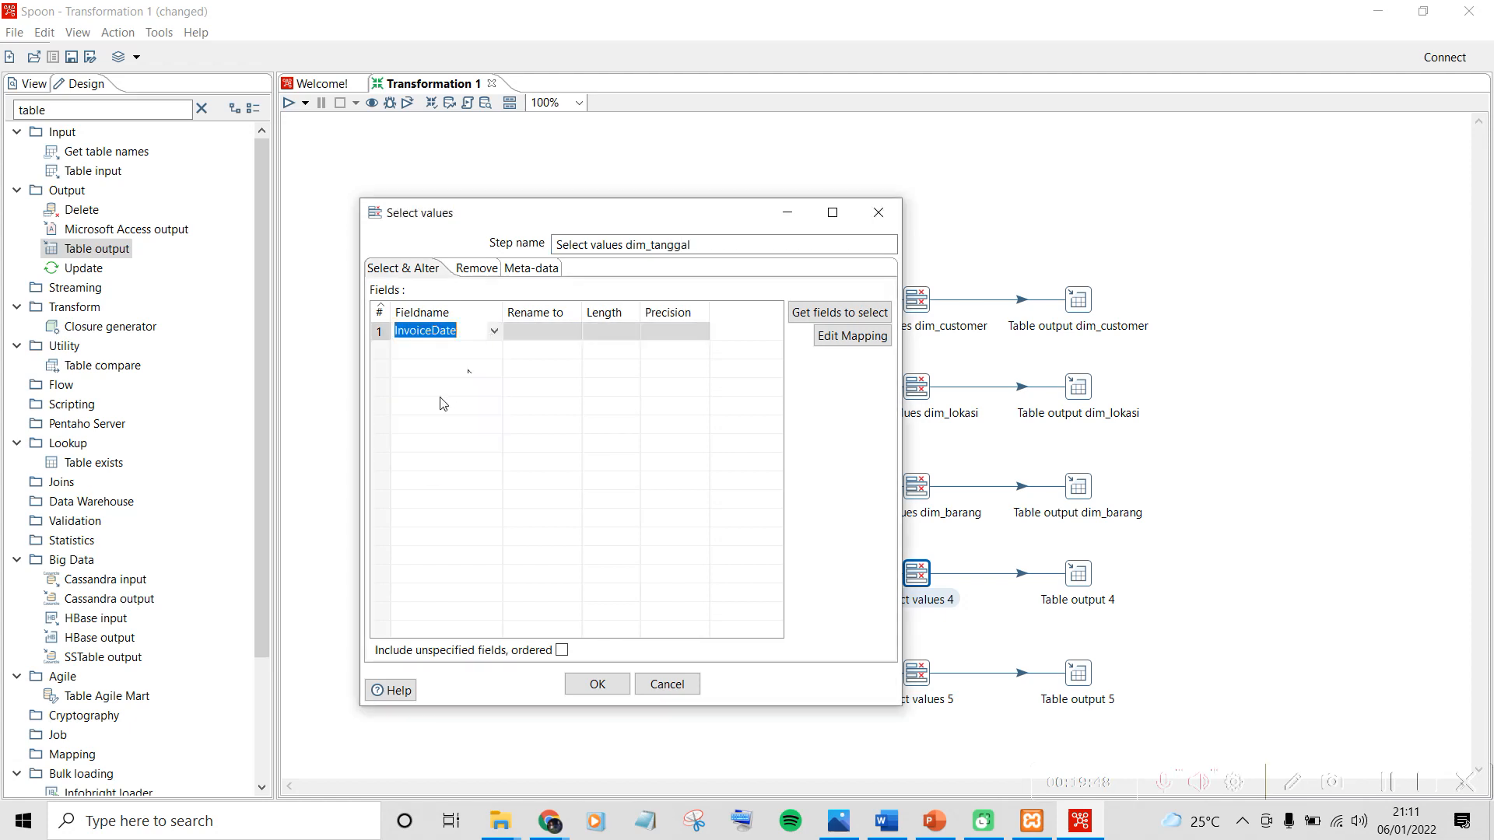
click(519, 335)
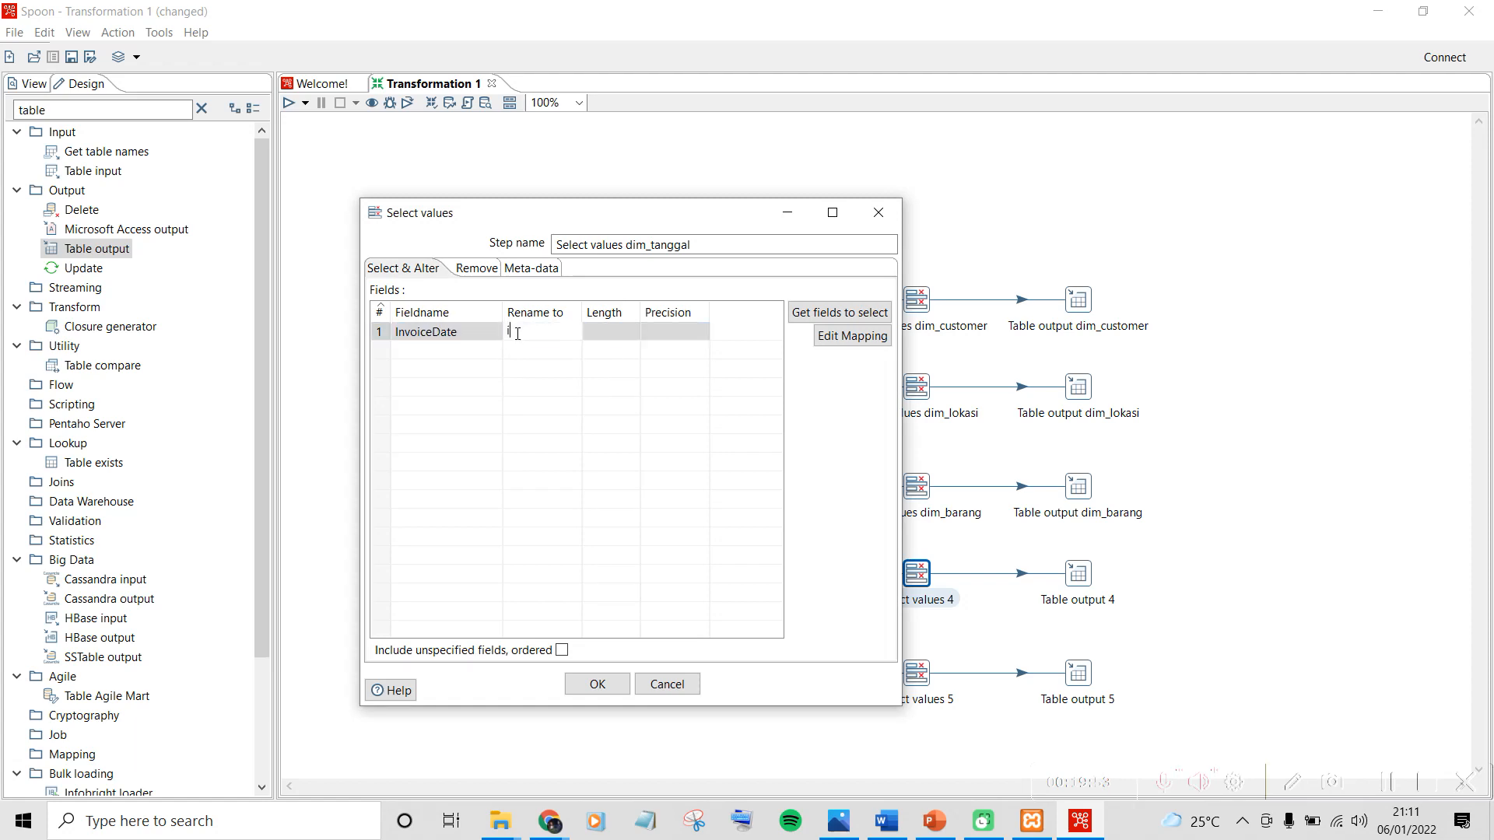
text(invoice_date)
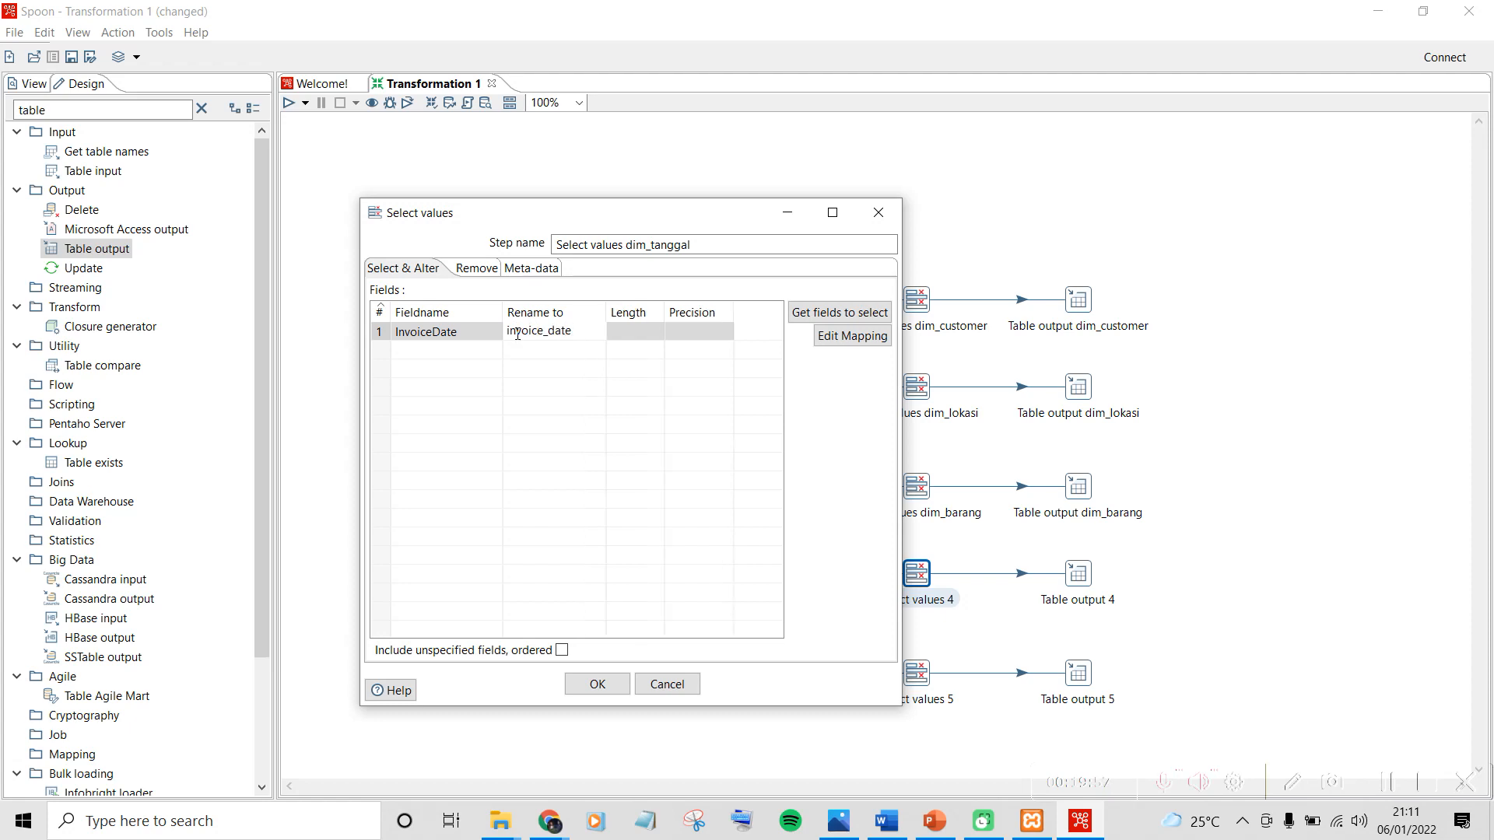
Add sk_tanggal as the second selected field without a new name, and accept the Select values dim_tanggal settings
click(476, 352)
click(494, 350)
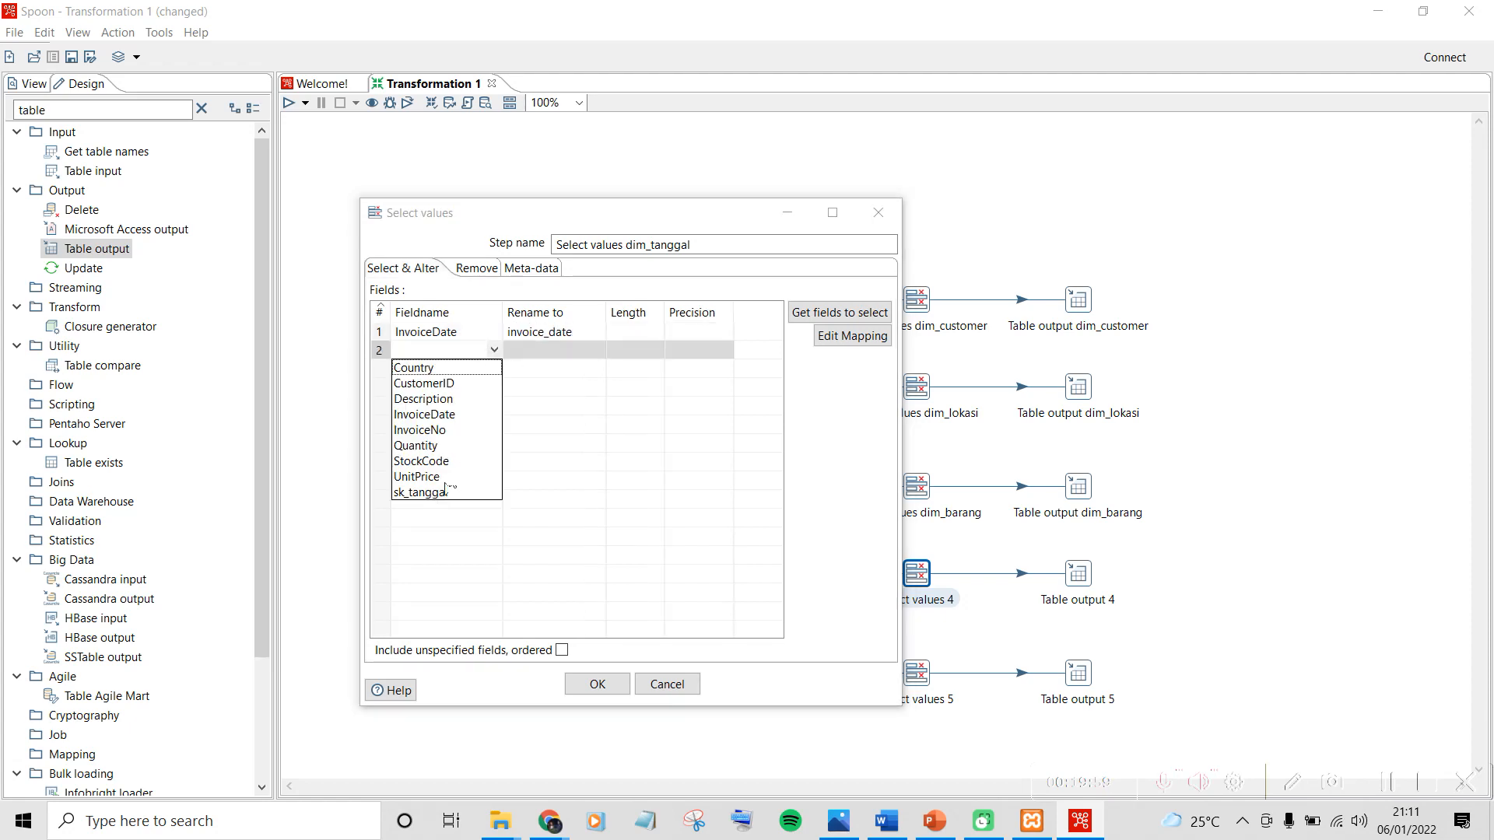
click(444, 493)
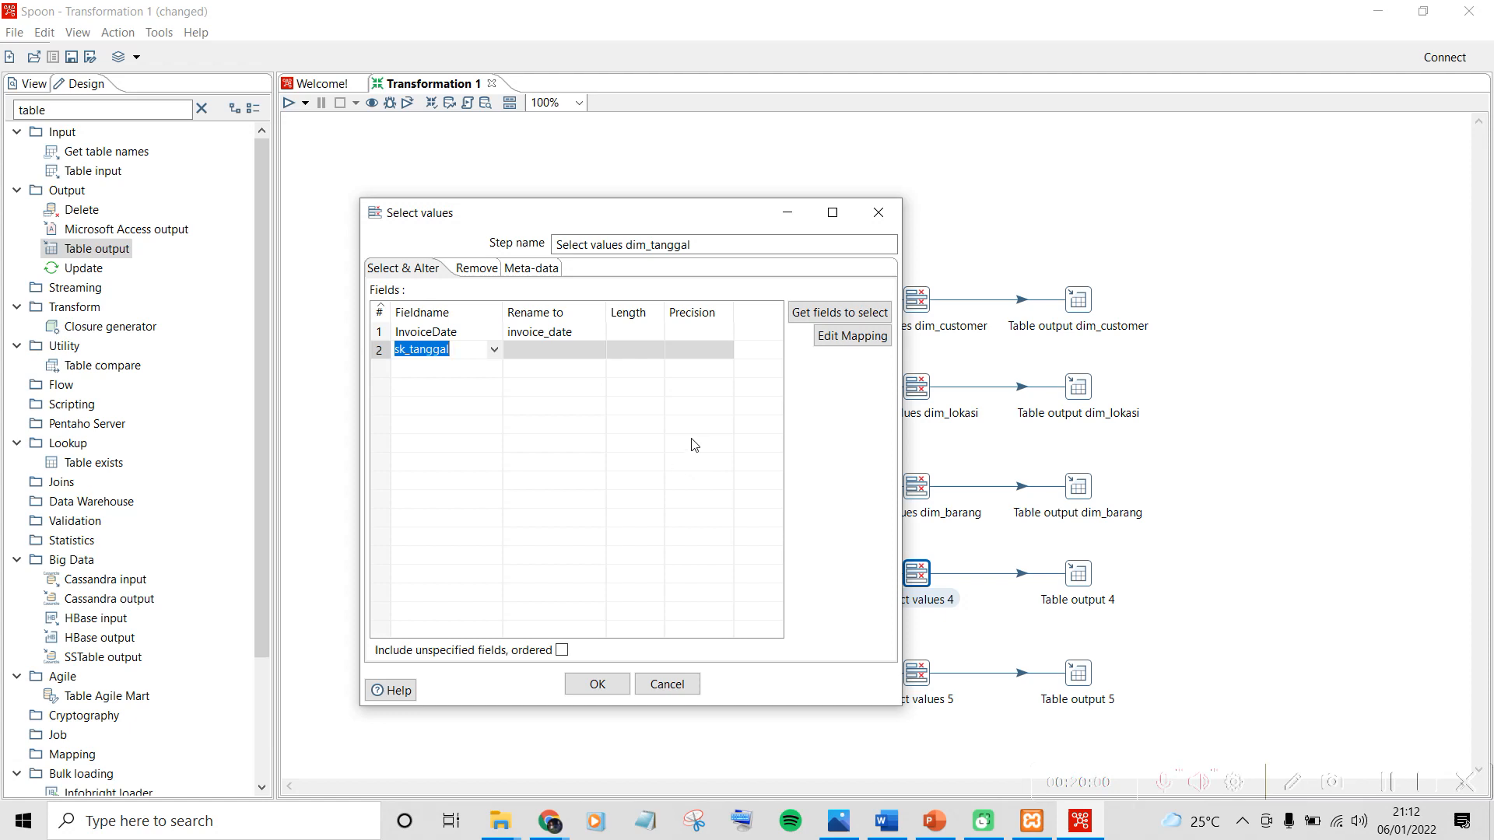
click(613, 688)
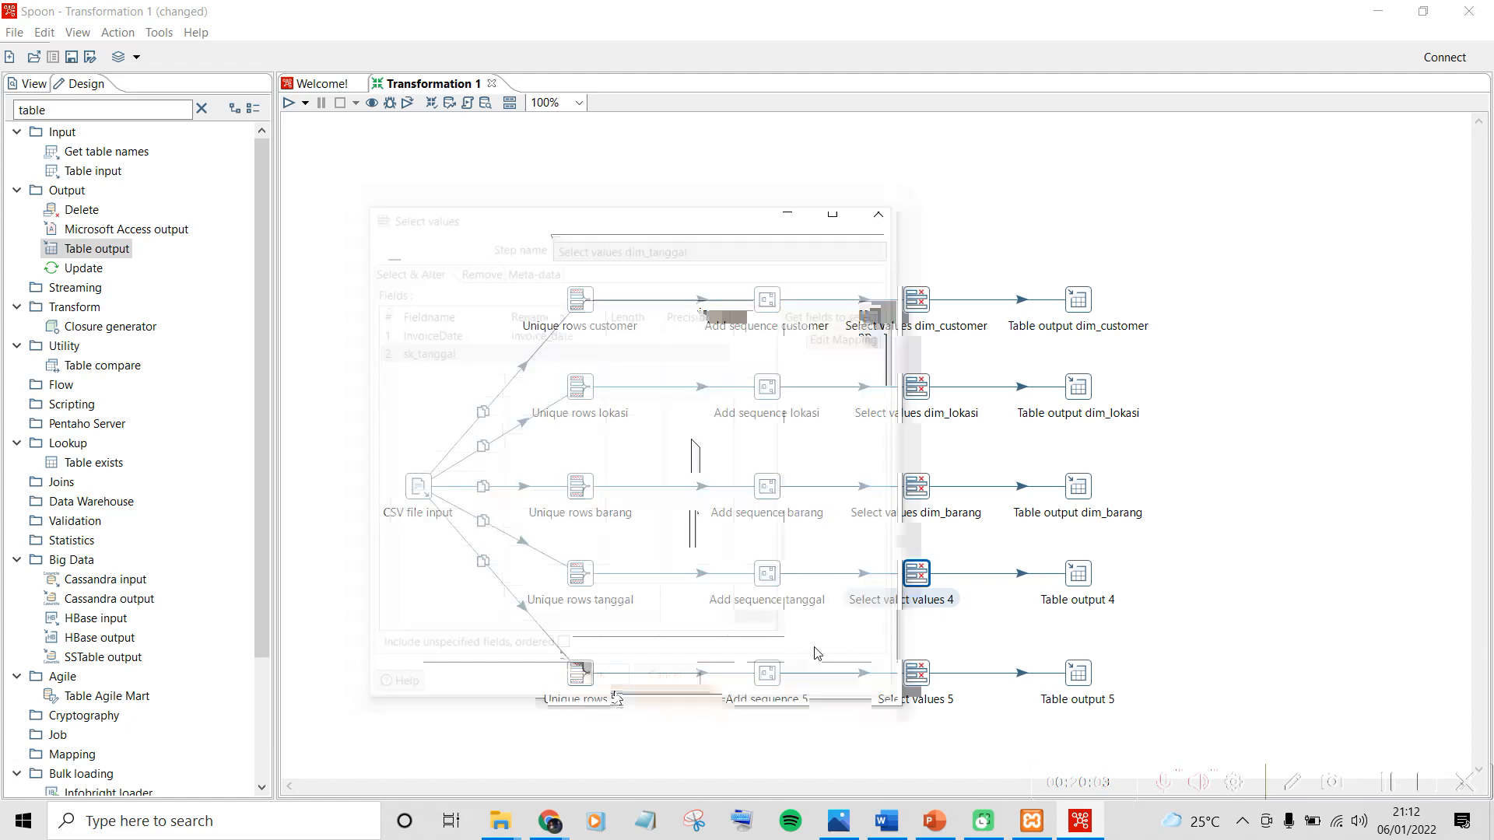
Rename Table output 4 as "Table output dim_tanggal" and set its target table to dim_tanggal
double_click(1076, 576)
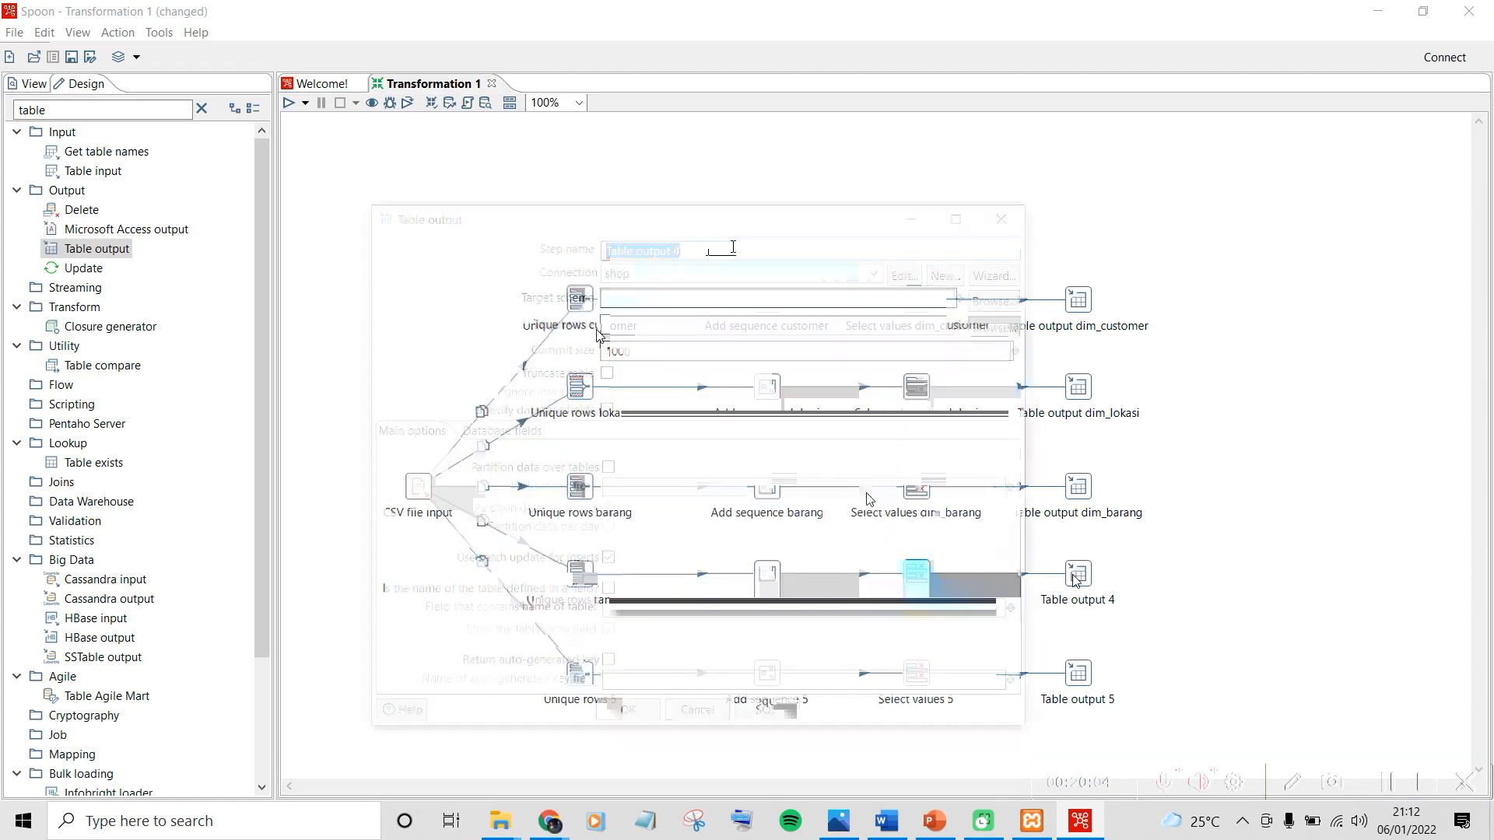
click(732, 248)
key(BackSpace)
text(dim)
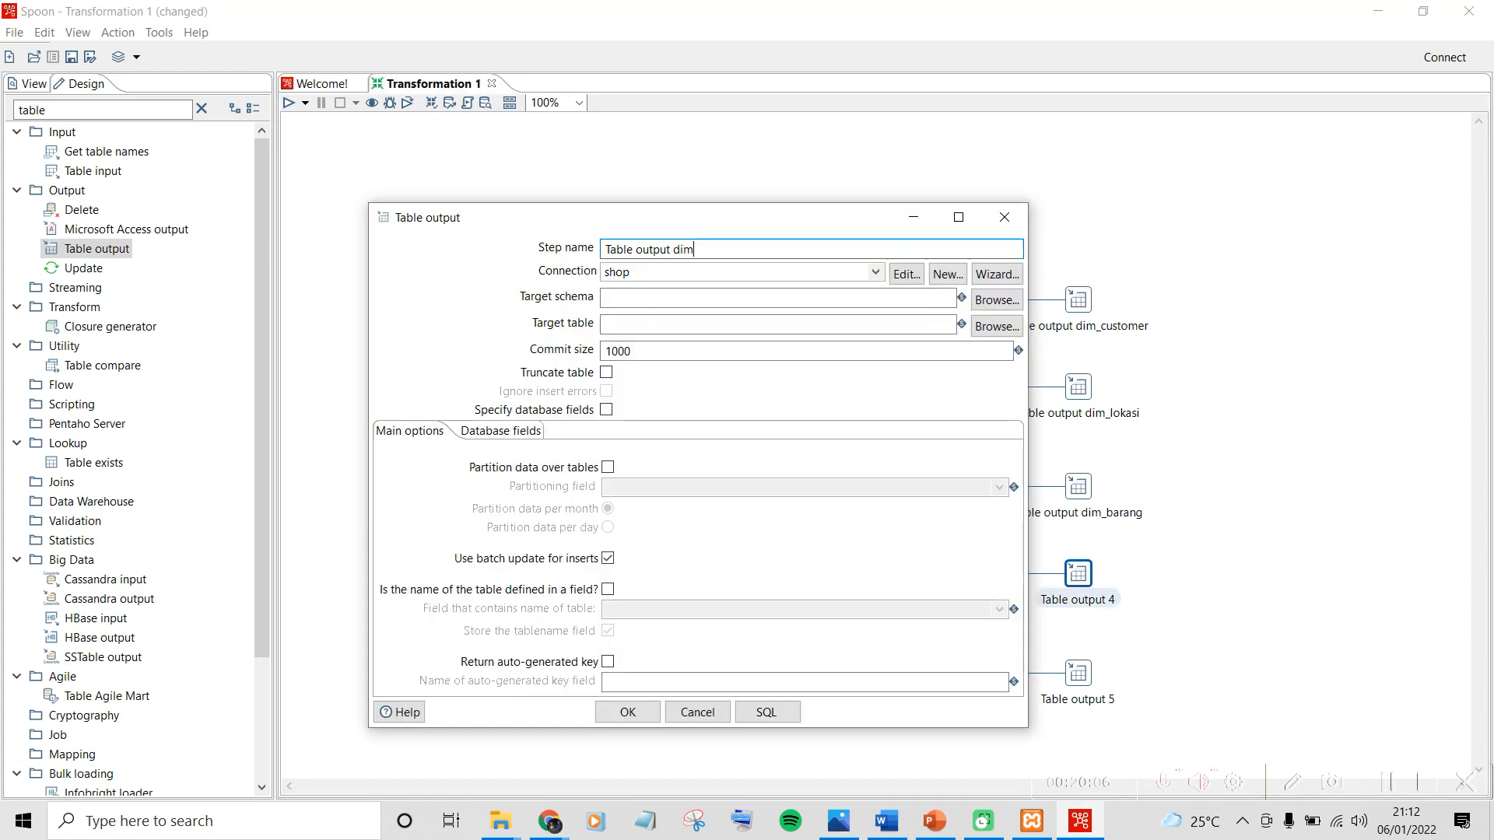
text(_tanggal)
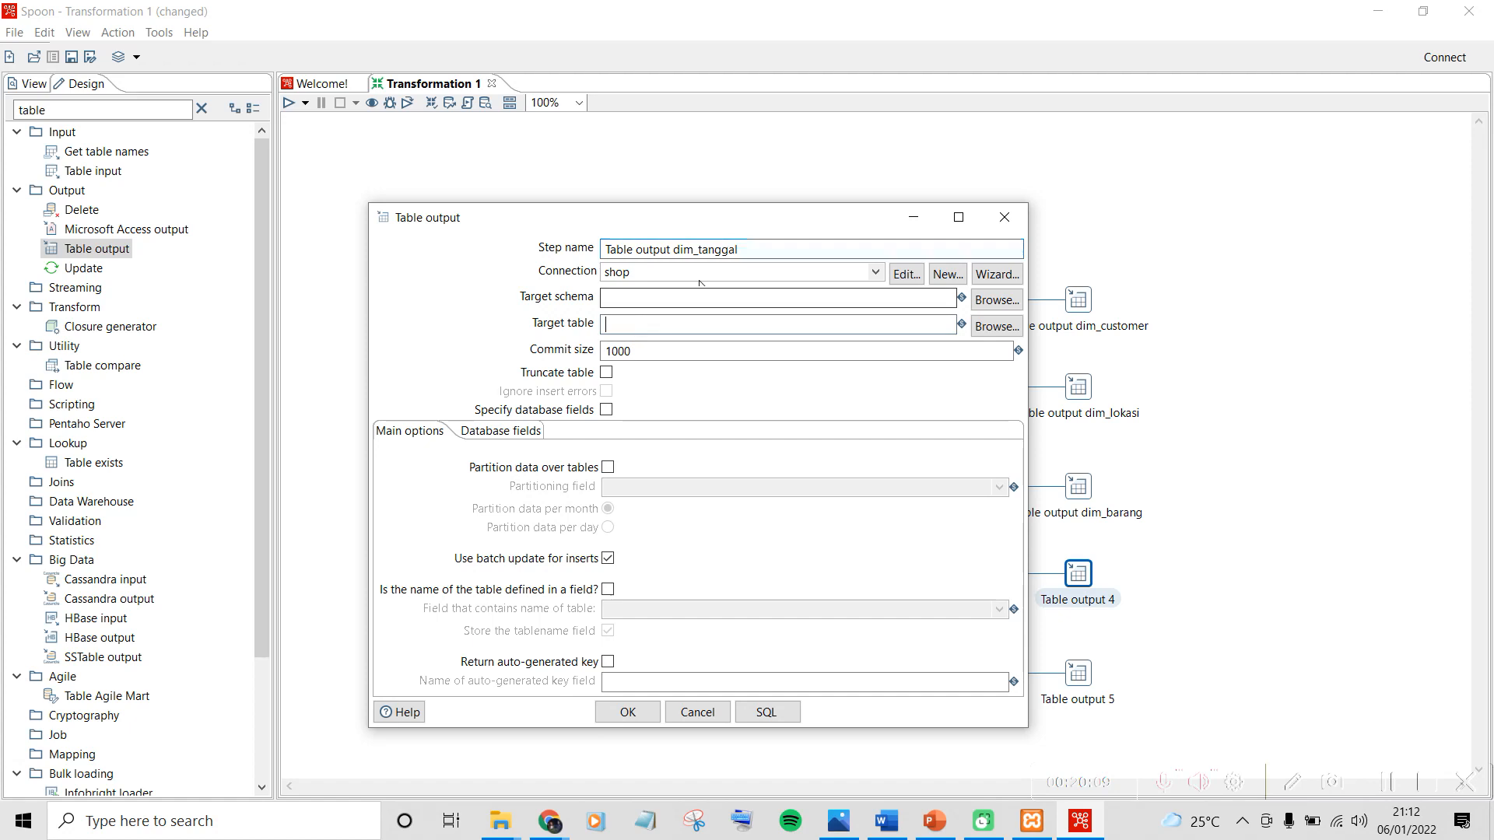
text(dim_tanggal)
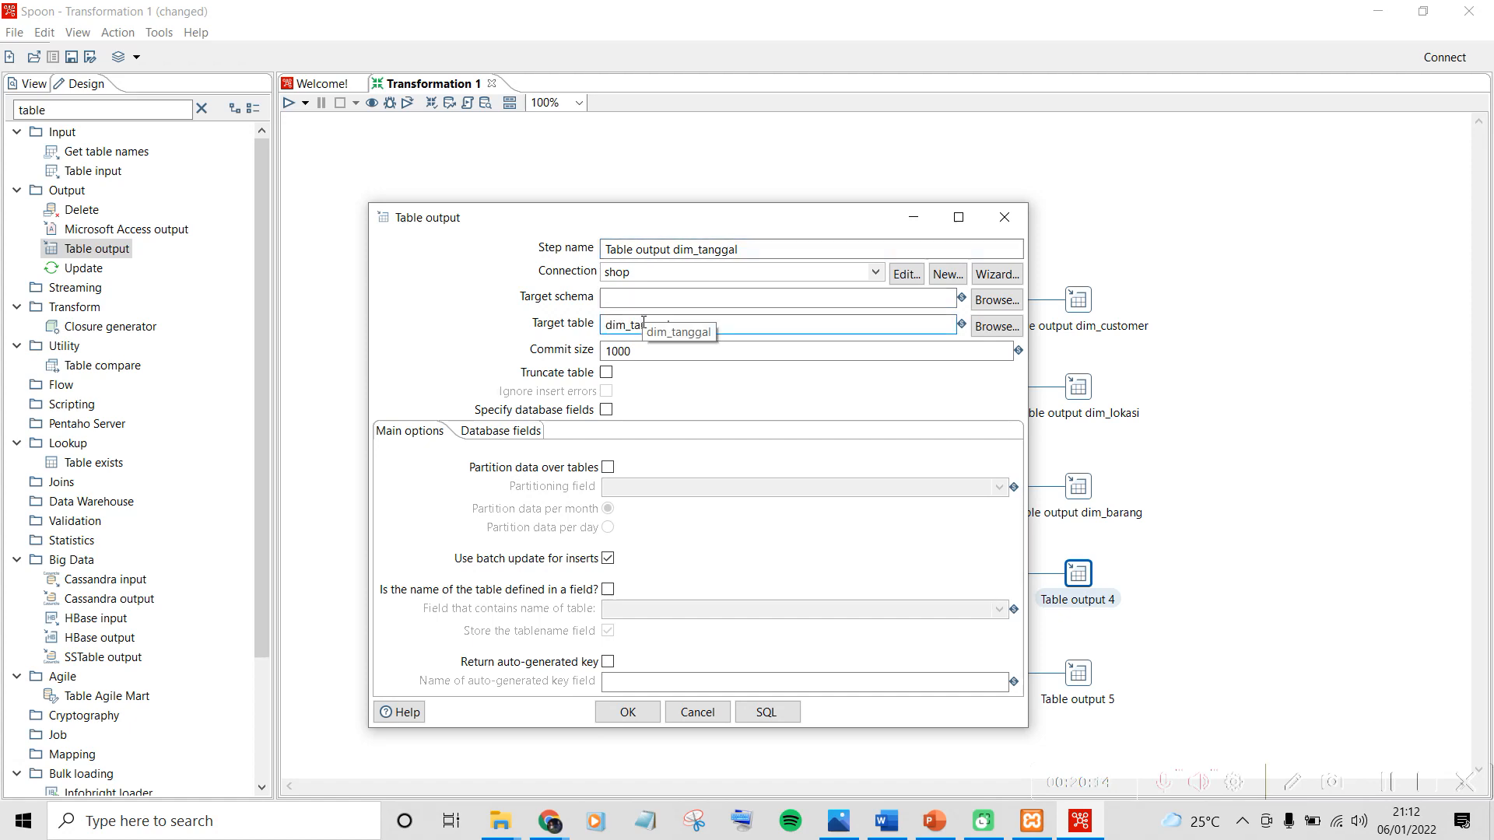
Generate and execute the CREATE TABLE statement for dim_tanggal, and accept the Table output dim_tanggal settings
click(768, 715)
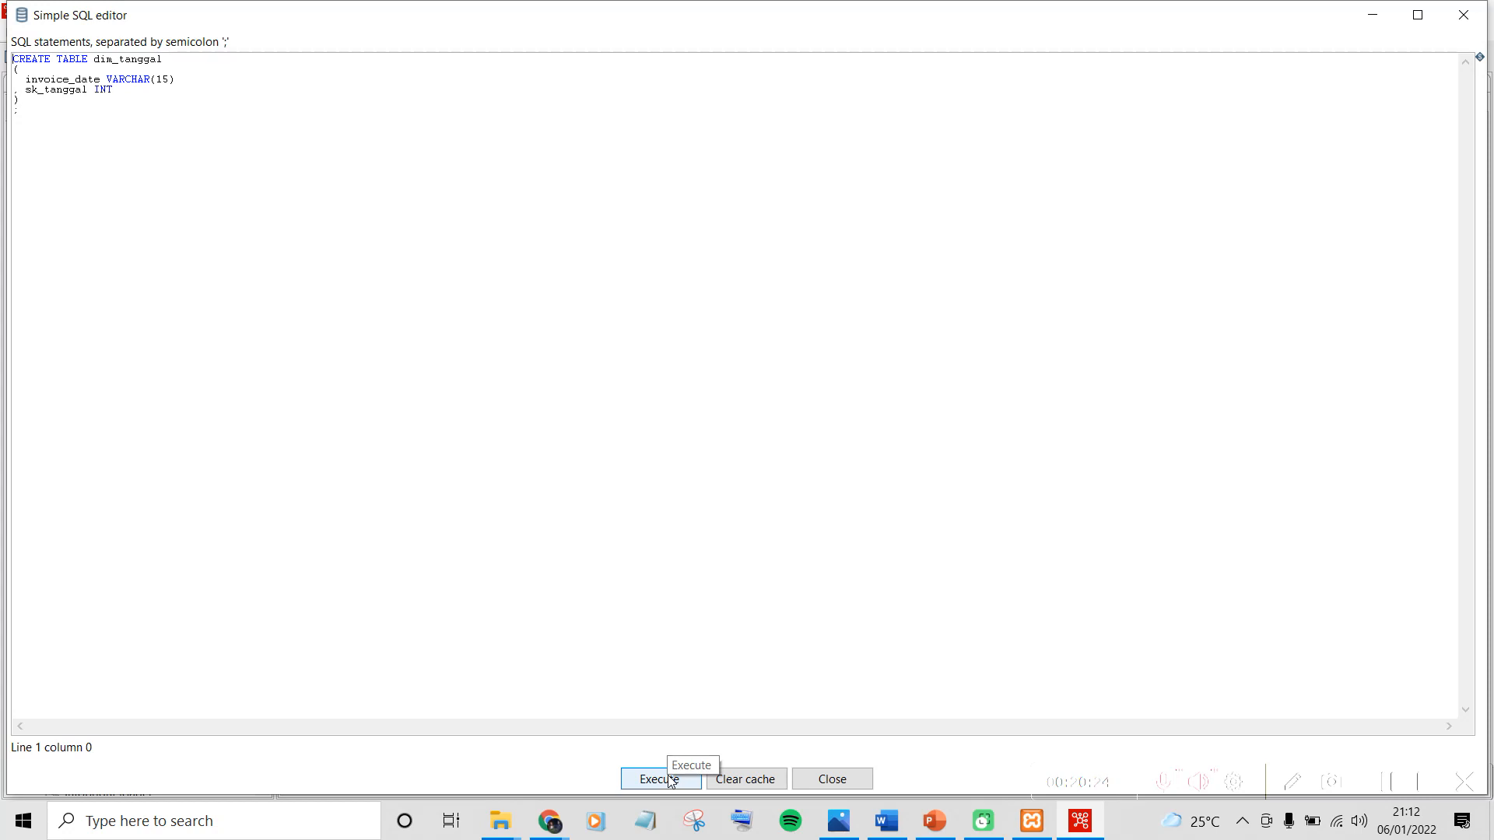
click(660, 779)
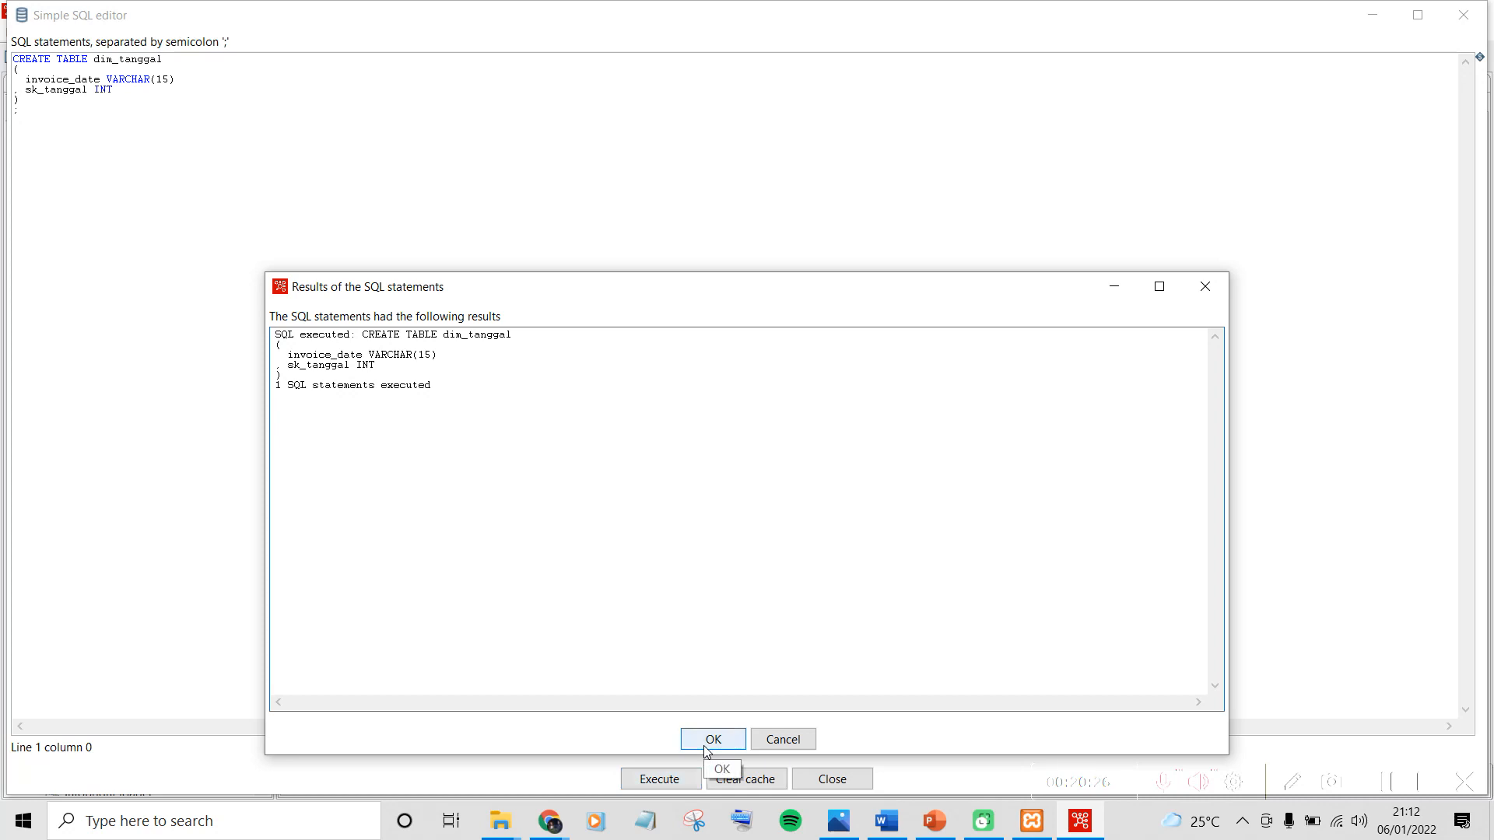
click(706, 744)
click(805, 779)
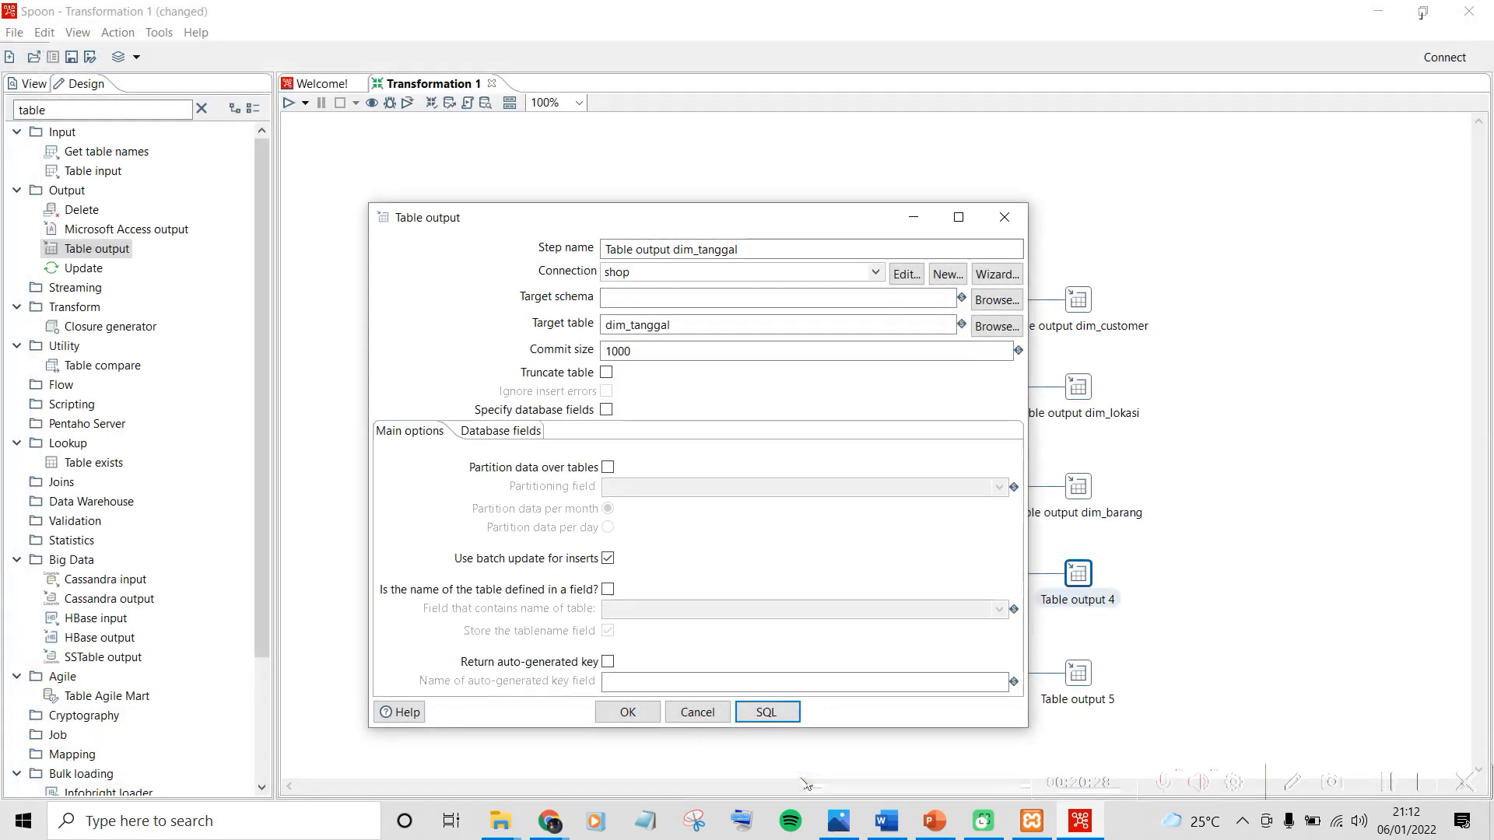
click(627, 713)
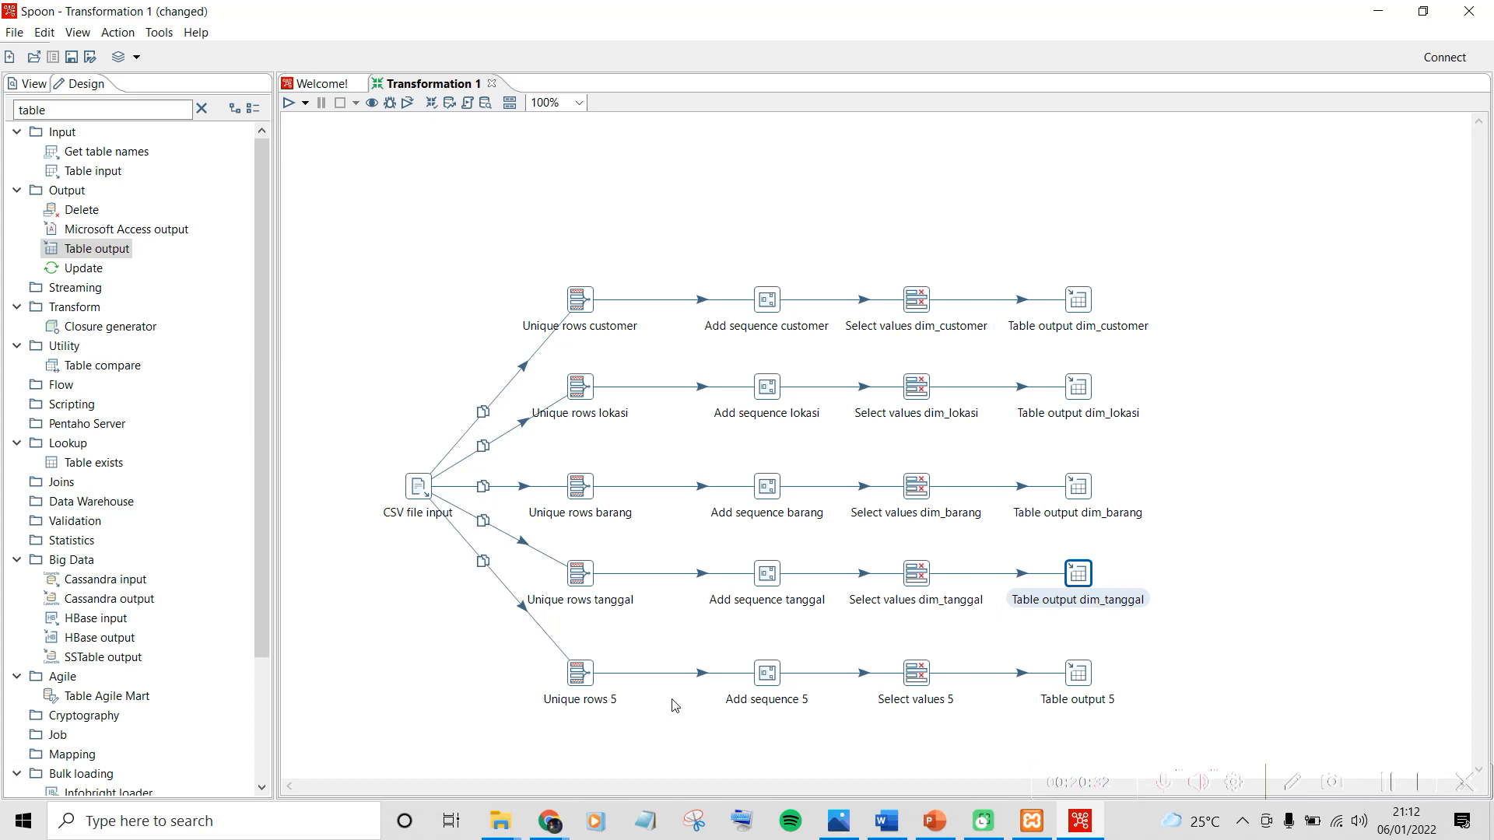
Rename Unique rows 5 as "Unique rows fakta_penjualan" and check the Fakta_penjualan fields in the DesainKonseptual diagram in Photos
double_click(582, 674)
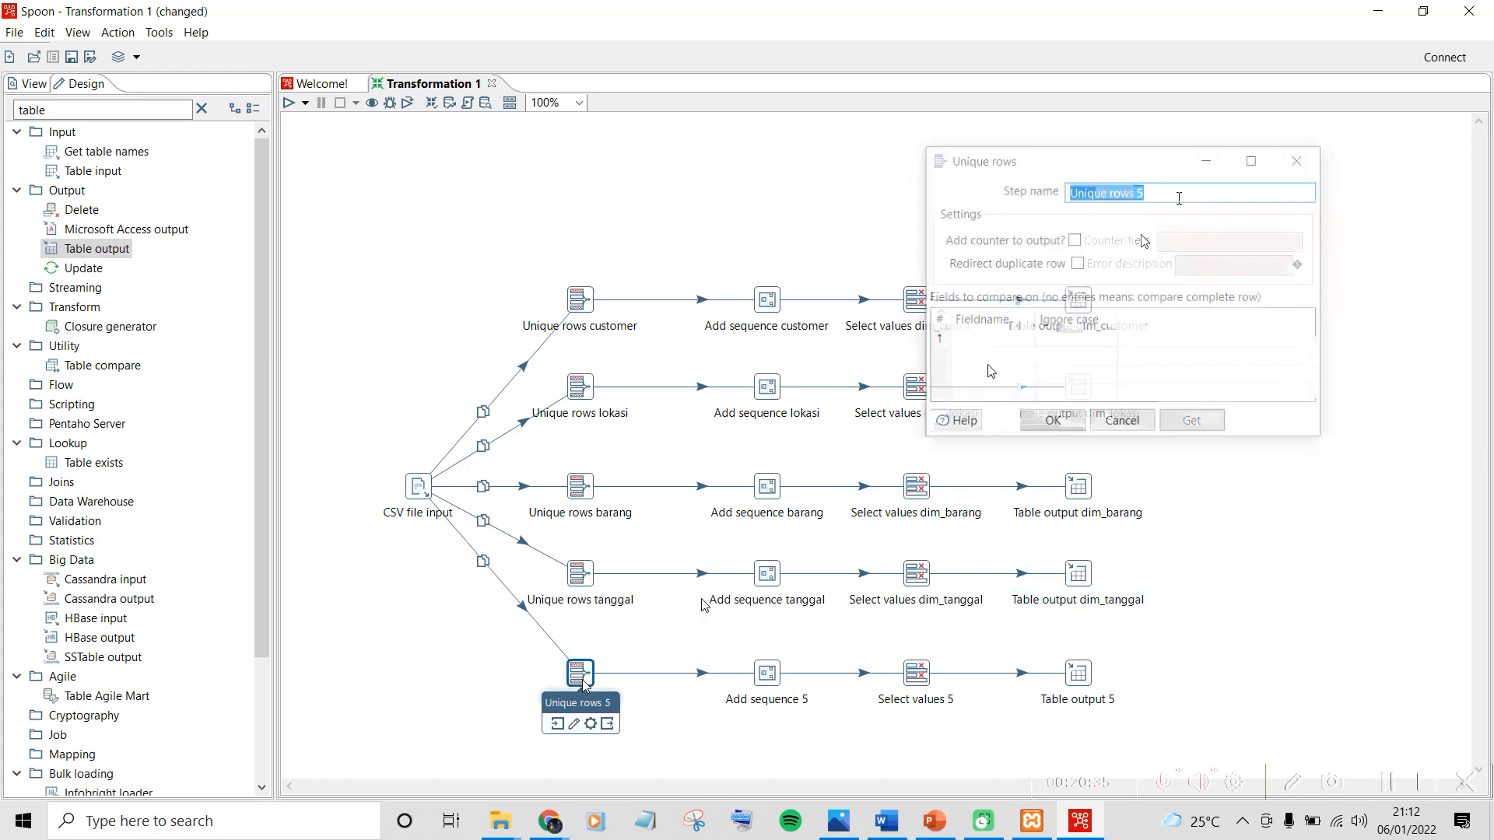
click(1179, 198)
key(BackSpace)
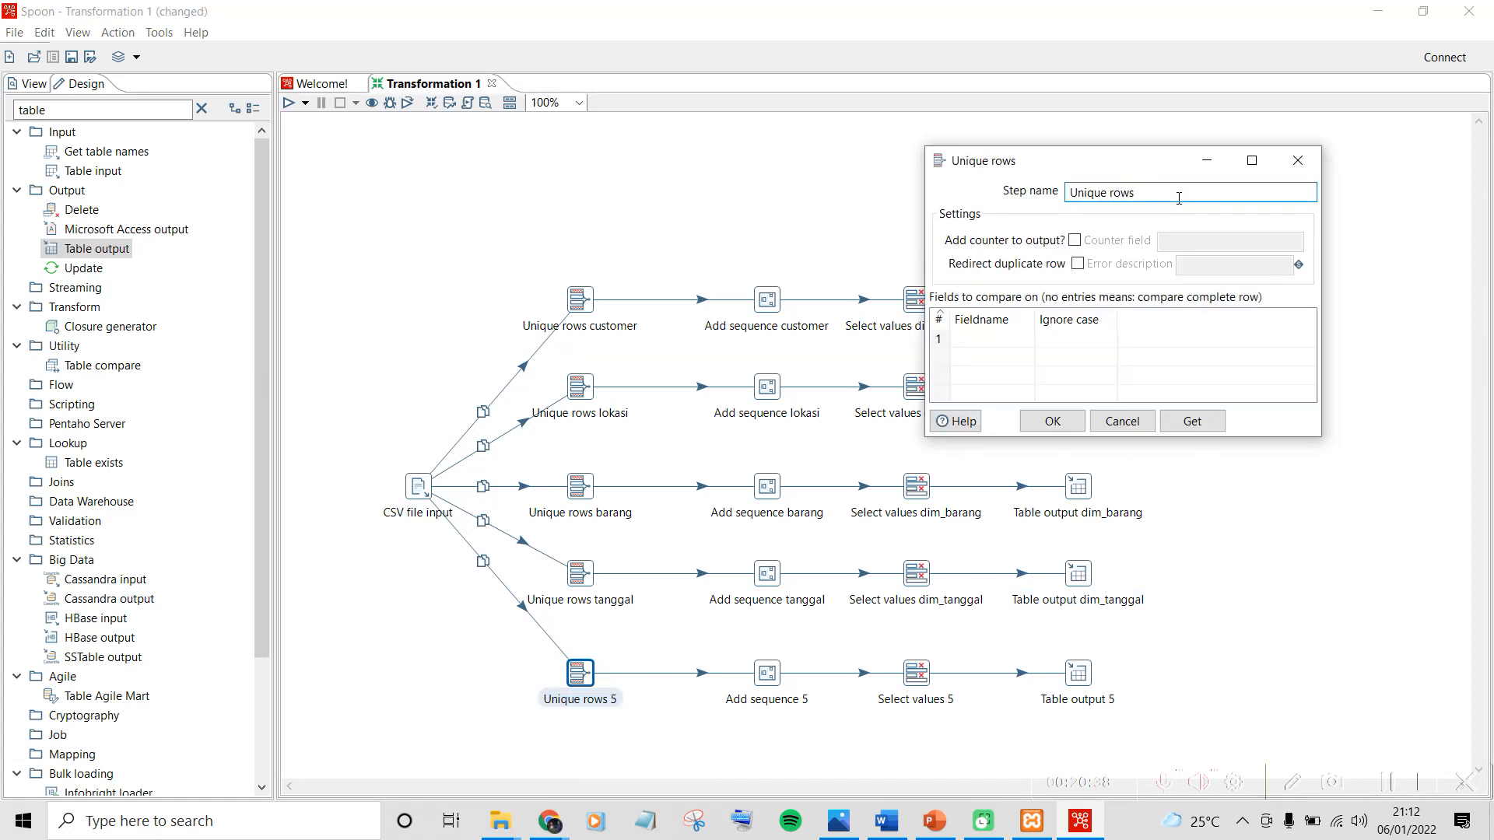
text(fakta_penju)
click(838, 821)
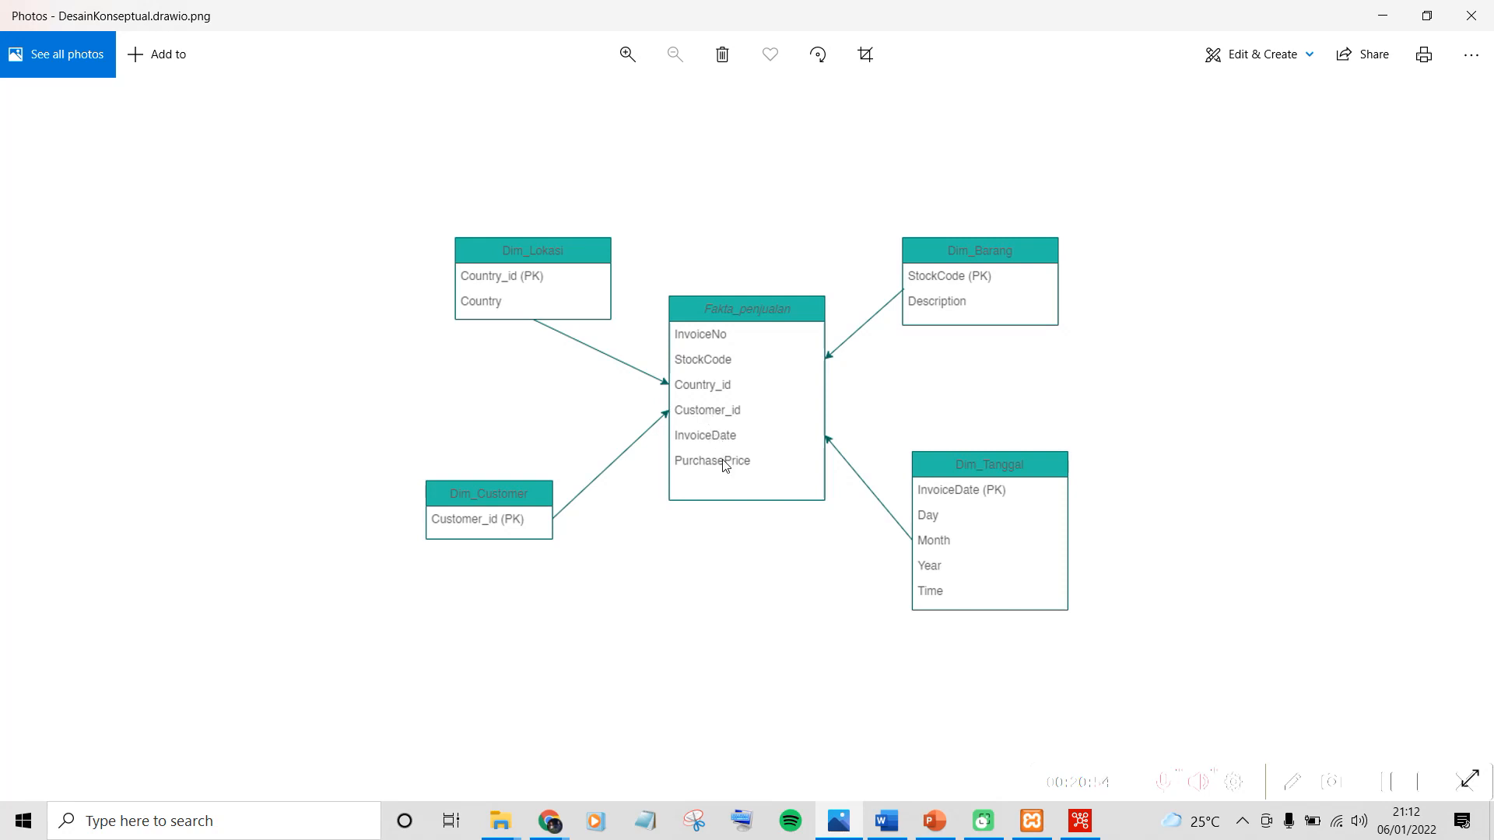
click(1383, 15)
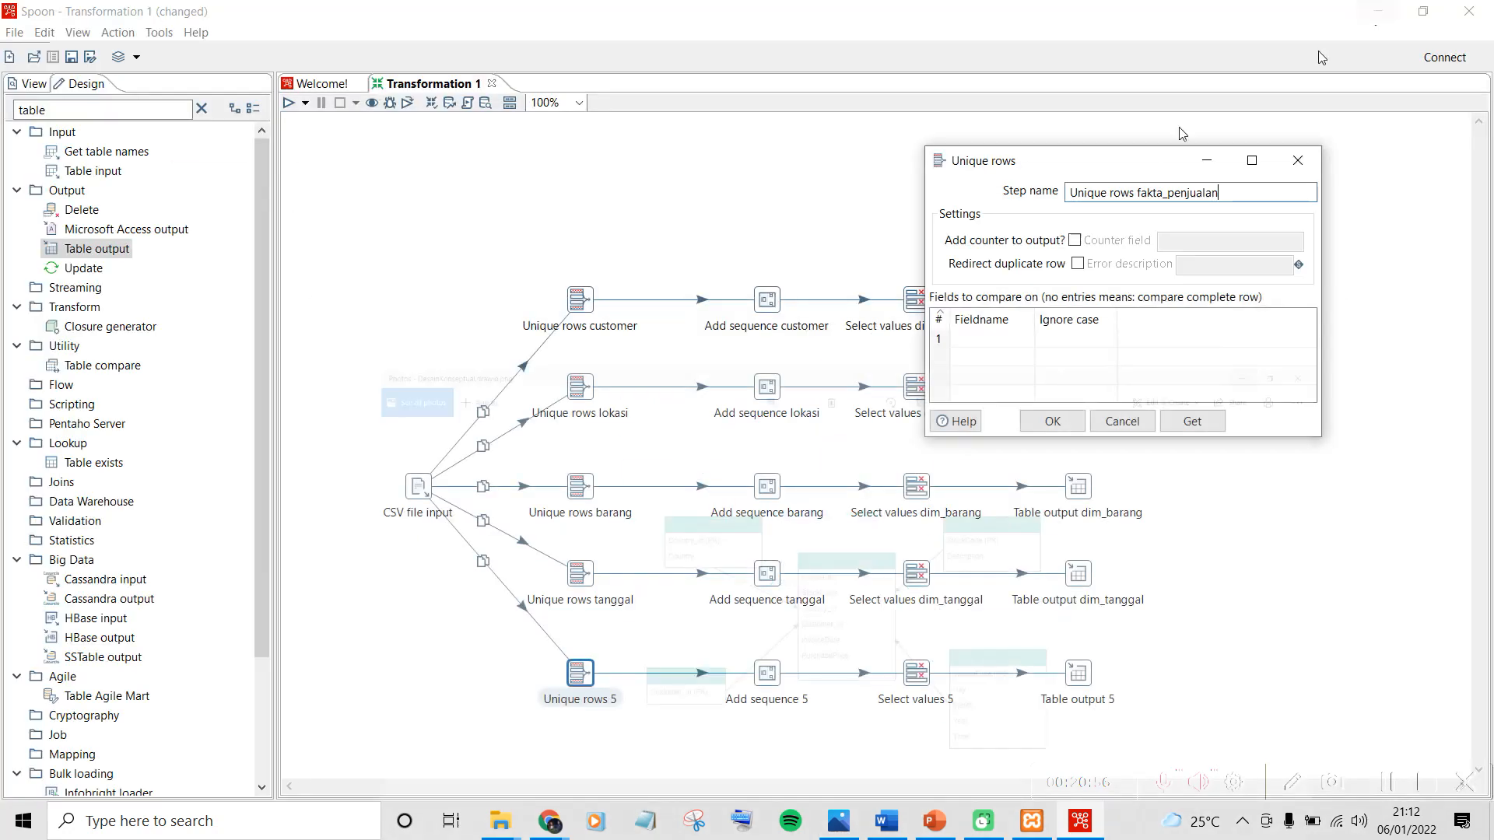
Add Country as the first field to compare on in Unique rows fakta_penjualan, with Ignore case set to Y
click(1027, 342)
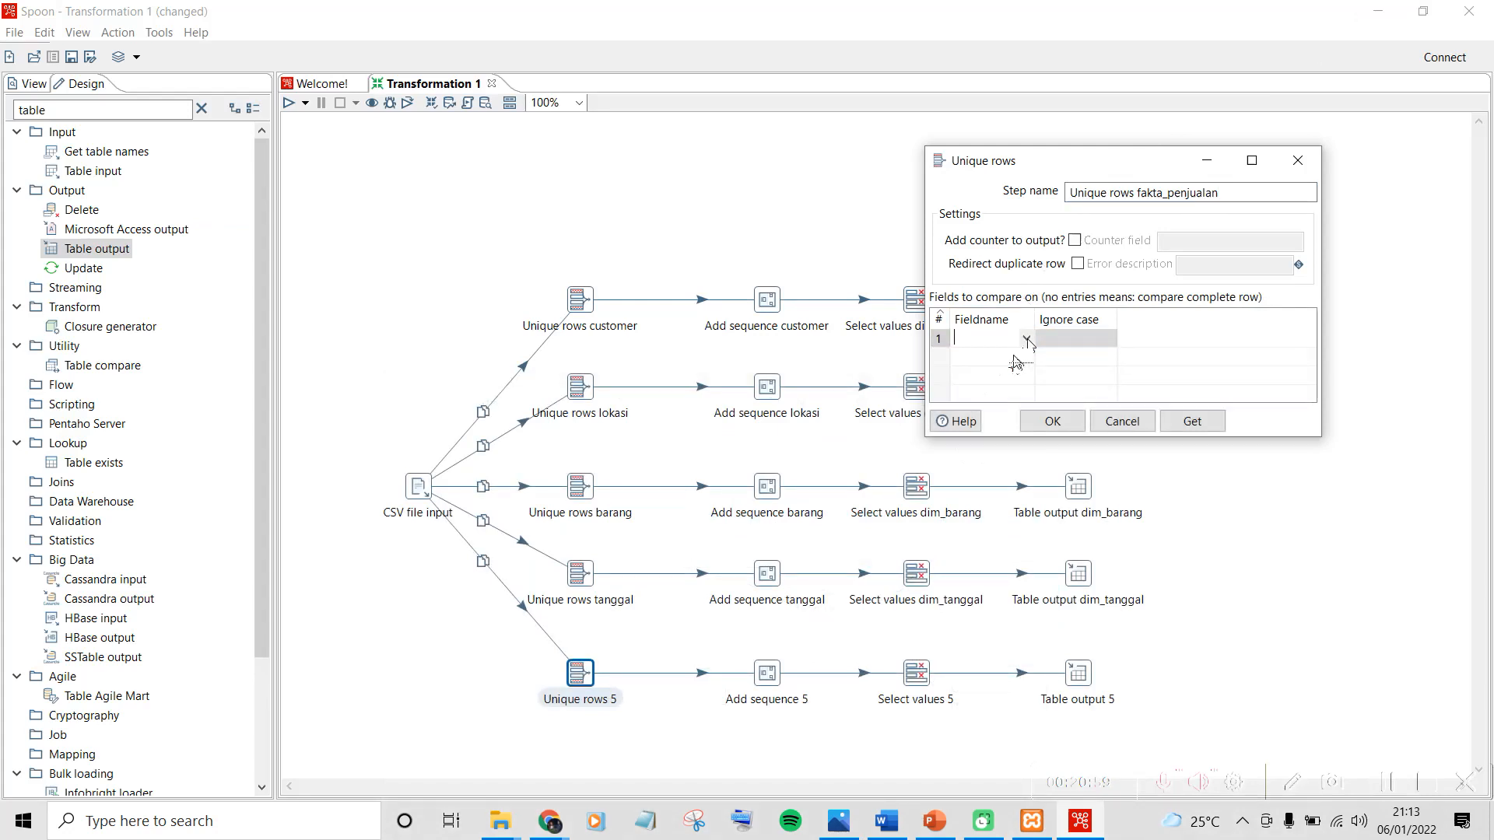
click(1027, 339)
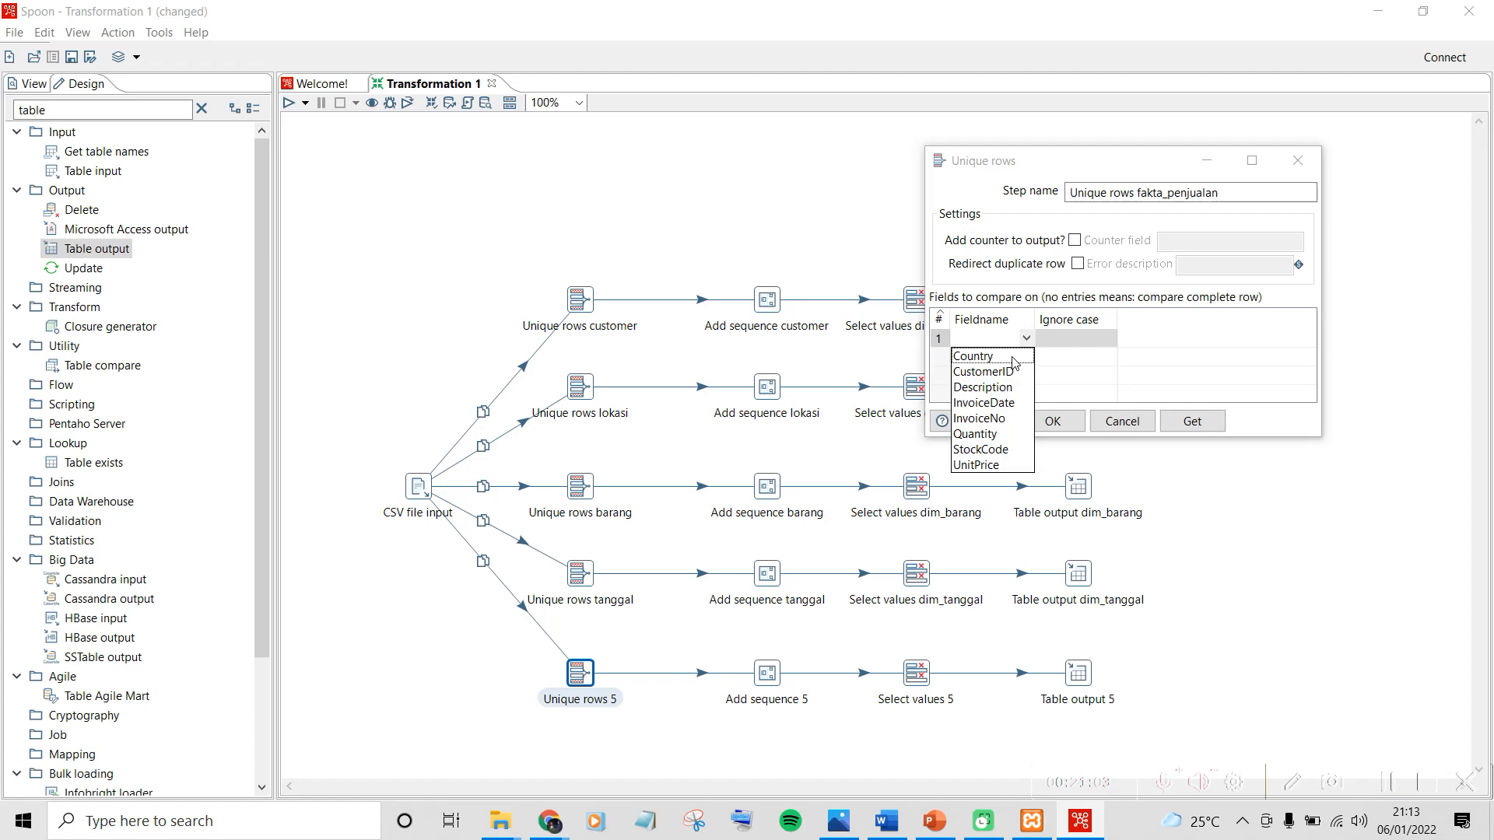
click(1013, 357)
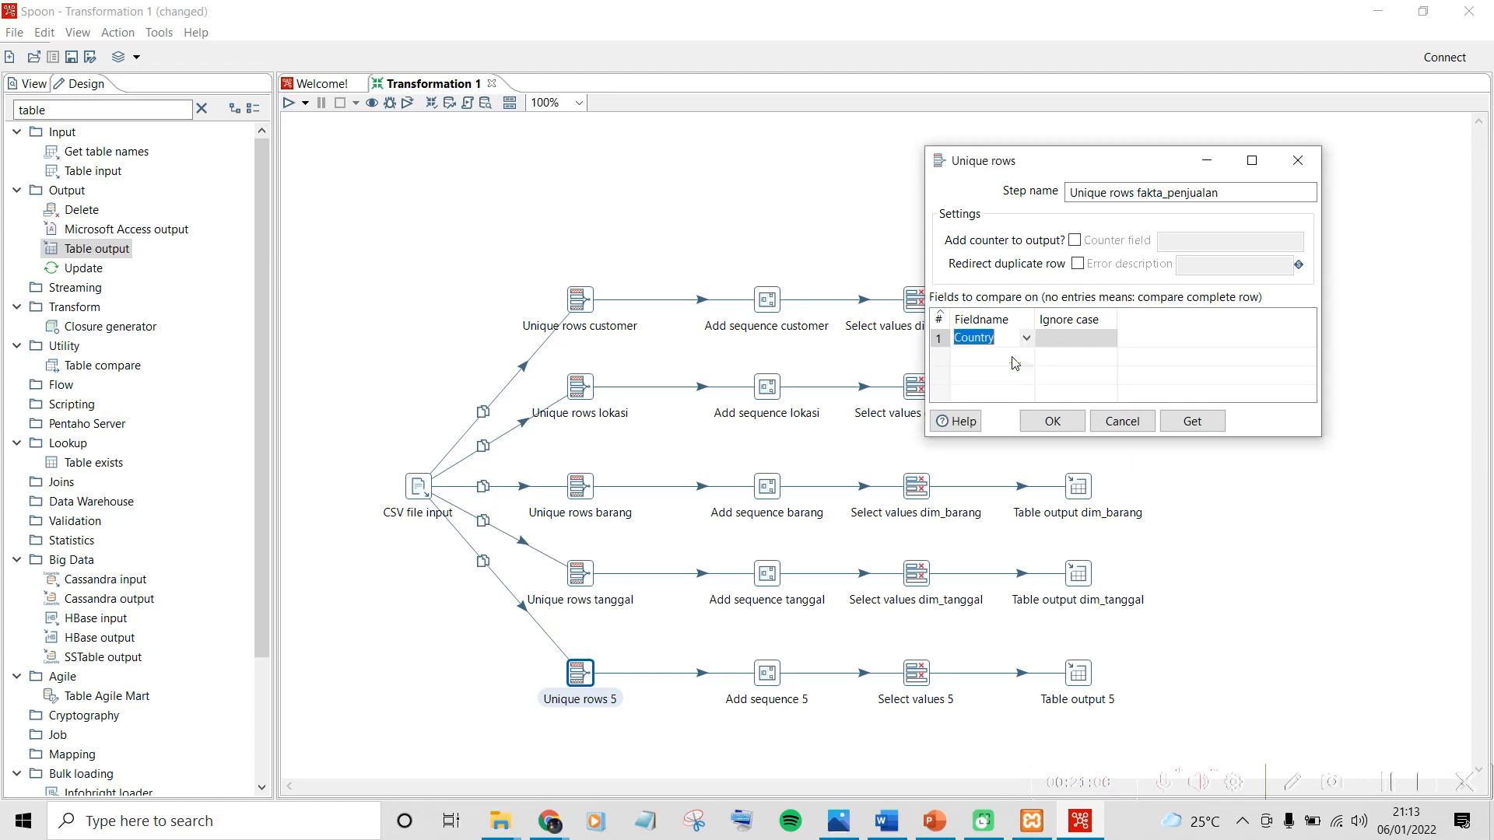
key(Tab)
click(1081, 338)
click(1109, 339)
click(1059, 350)
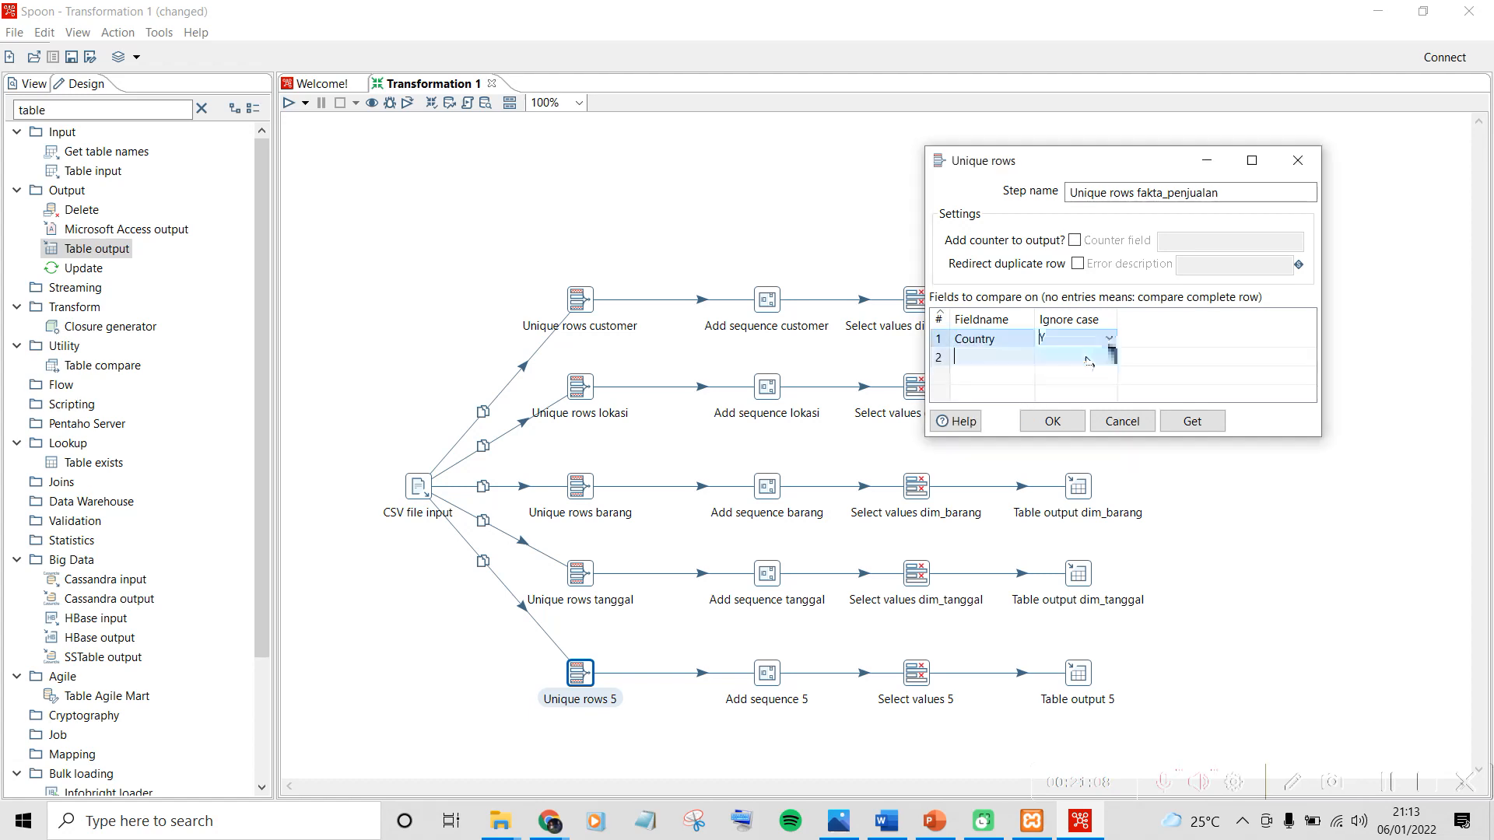
Add CustomerID and InvoiceNo as the second and third comparison fields, each with Ignore case set to Y
click(992, 356)
click(996, 356)
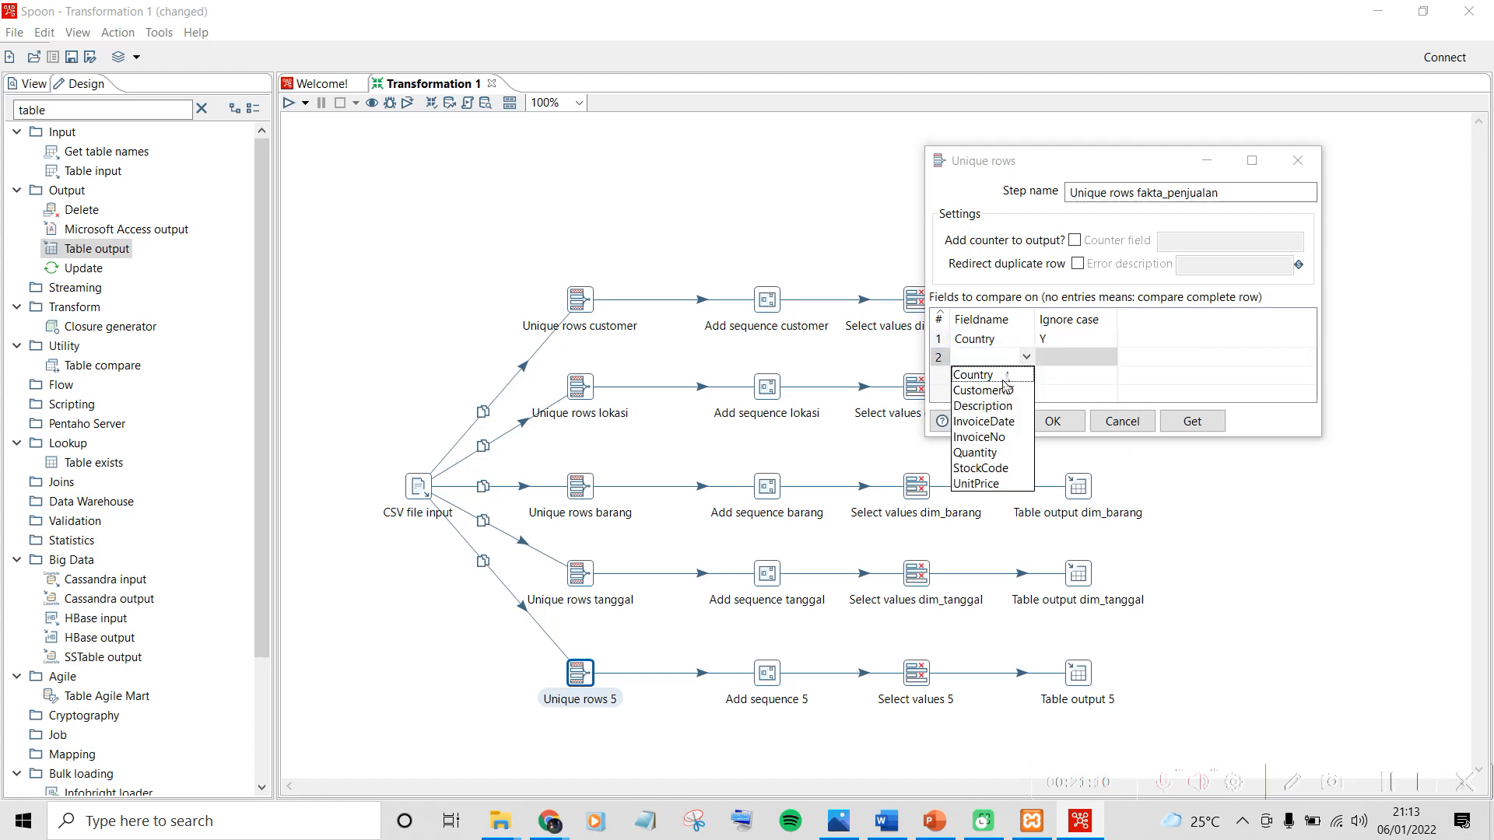
click(1002, 392)
click(1097, 359)
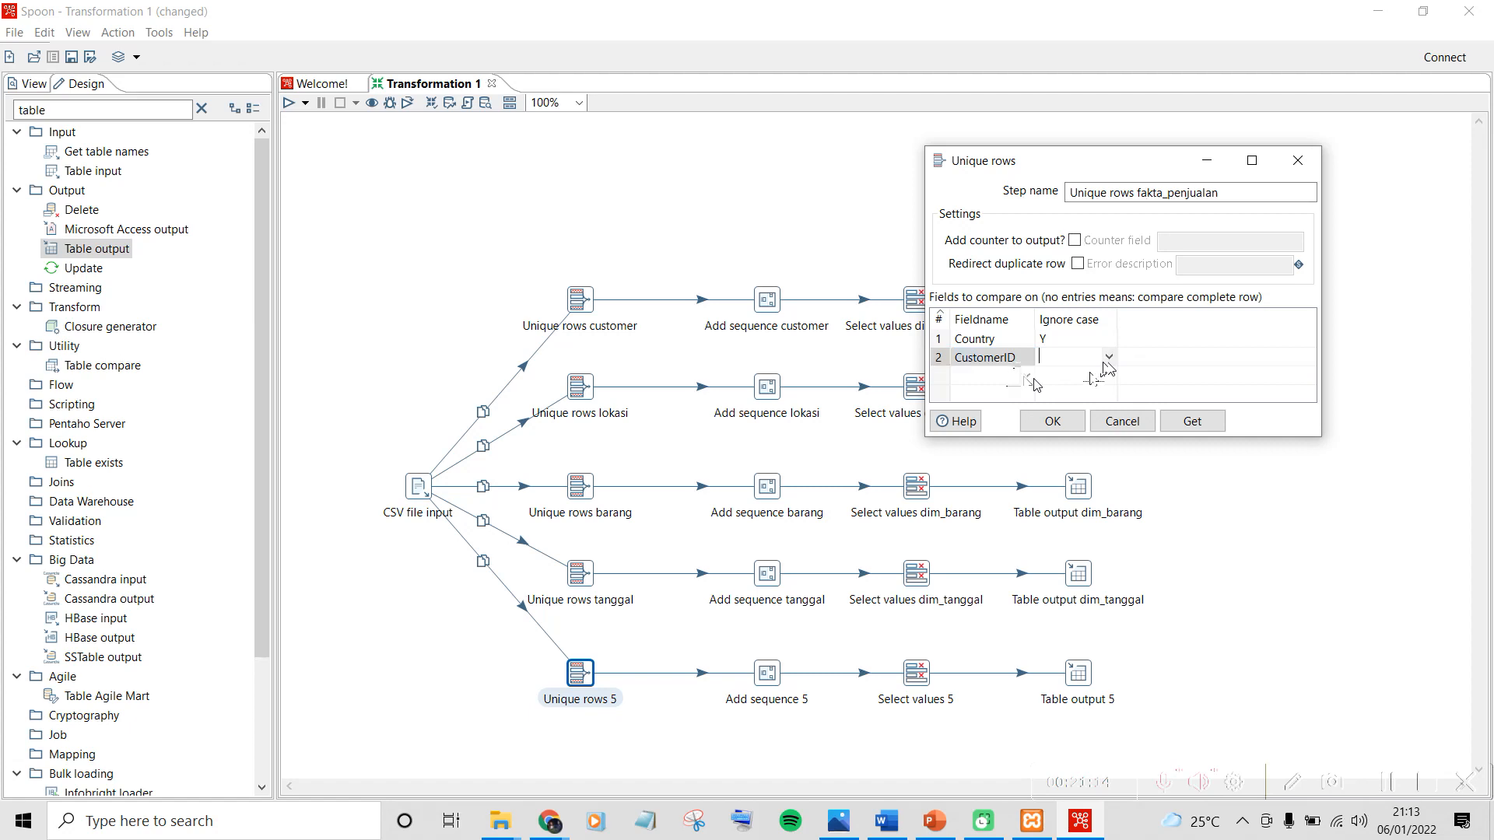
click(1019, 377)
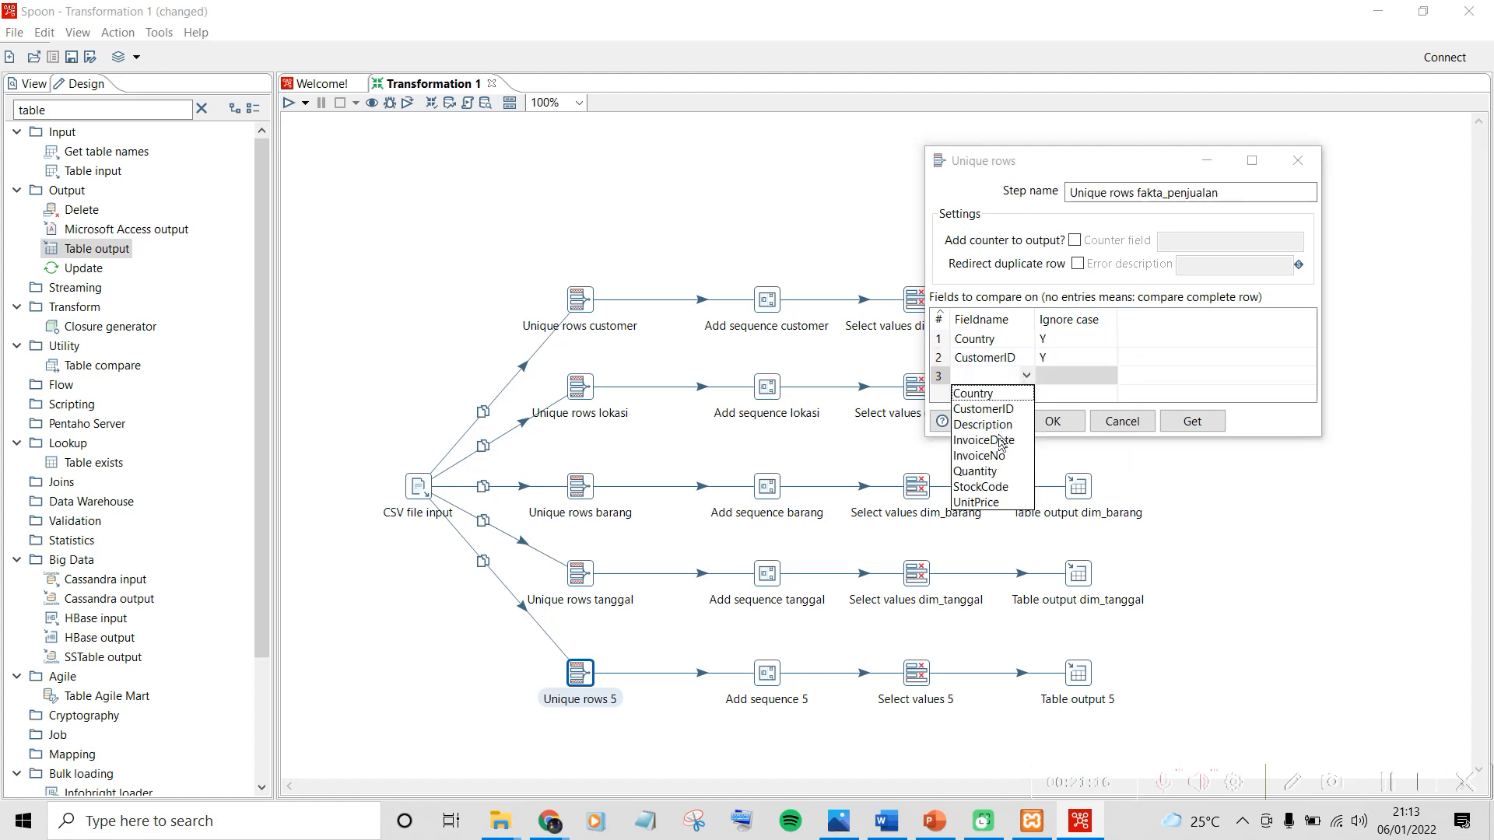
click(1001, 458)
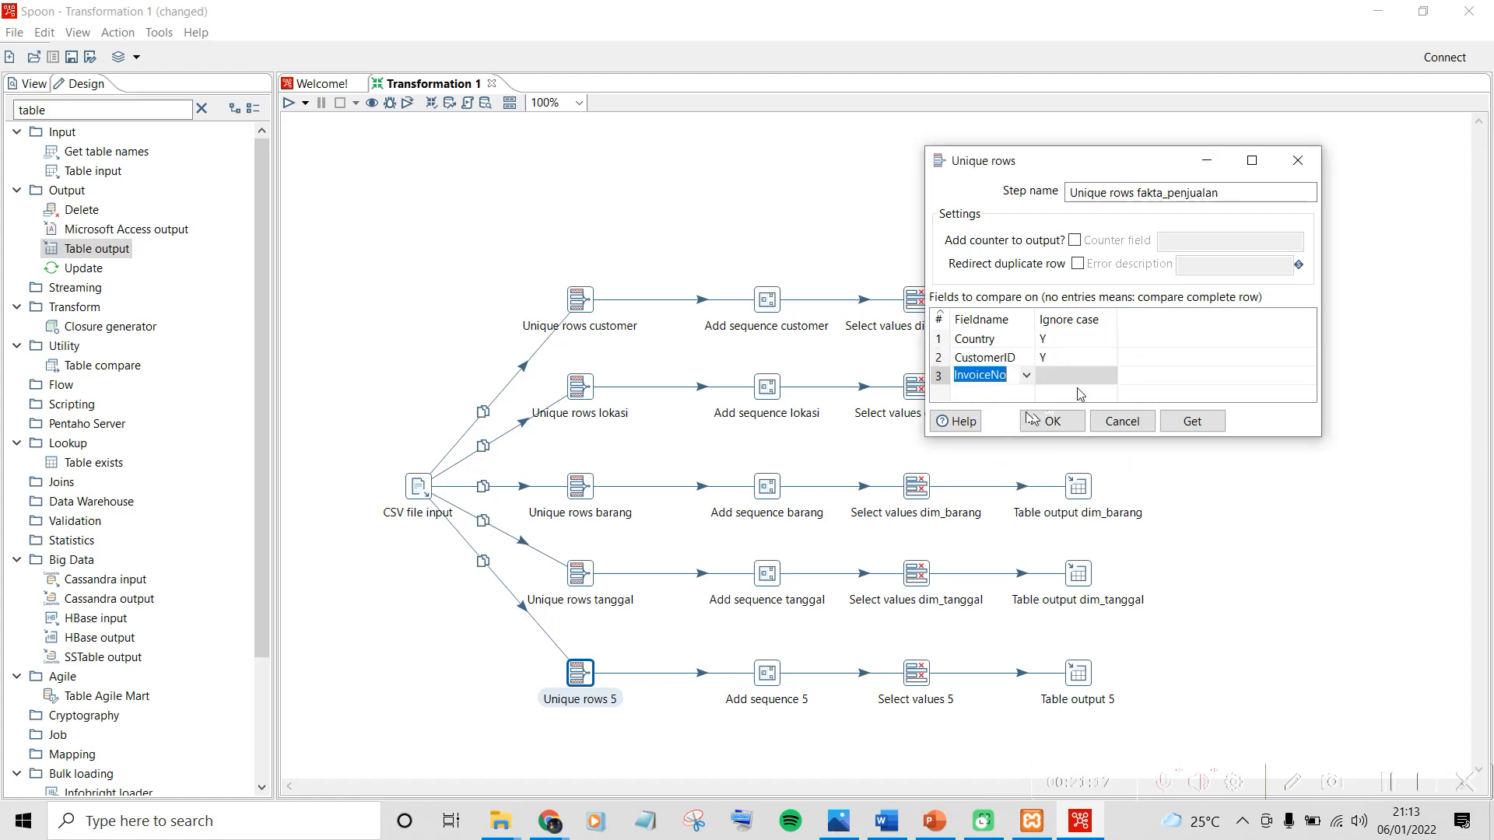
click(1111, 376)
click(1073, 408)
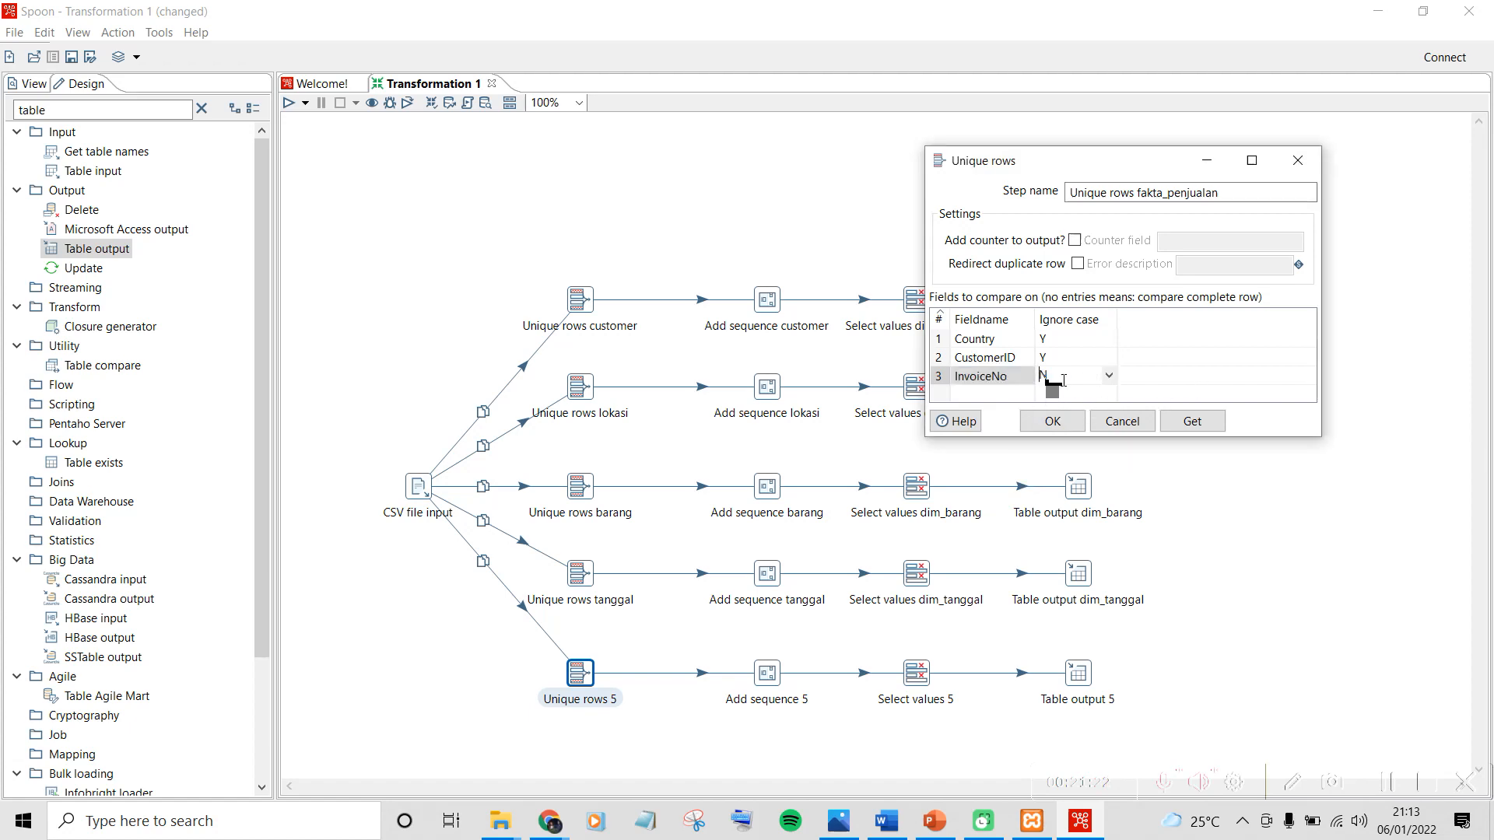
Add UnitPrice and InvoiceDate as comparison fields with Ignore case Y, checking the DesainKonseptual diagram in Photos for the required fields
click(1032, 395)
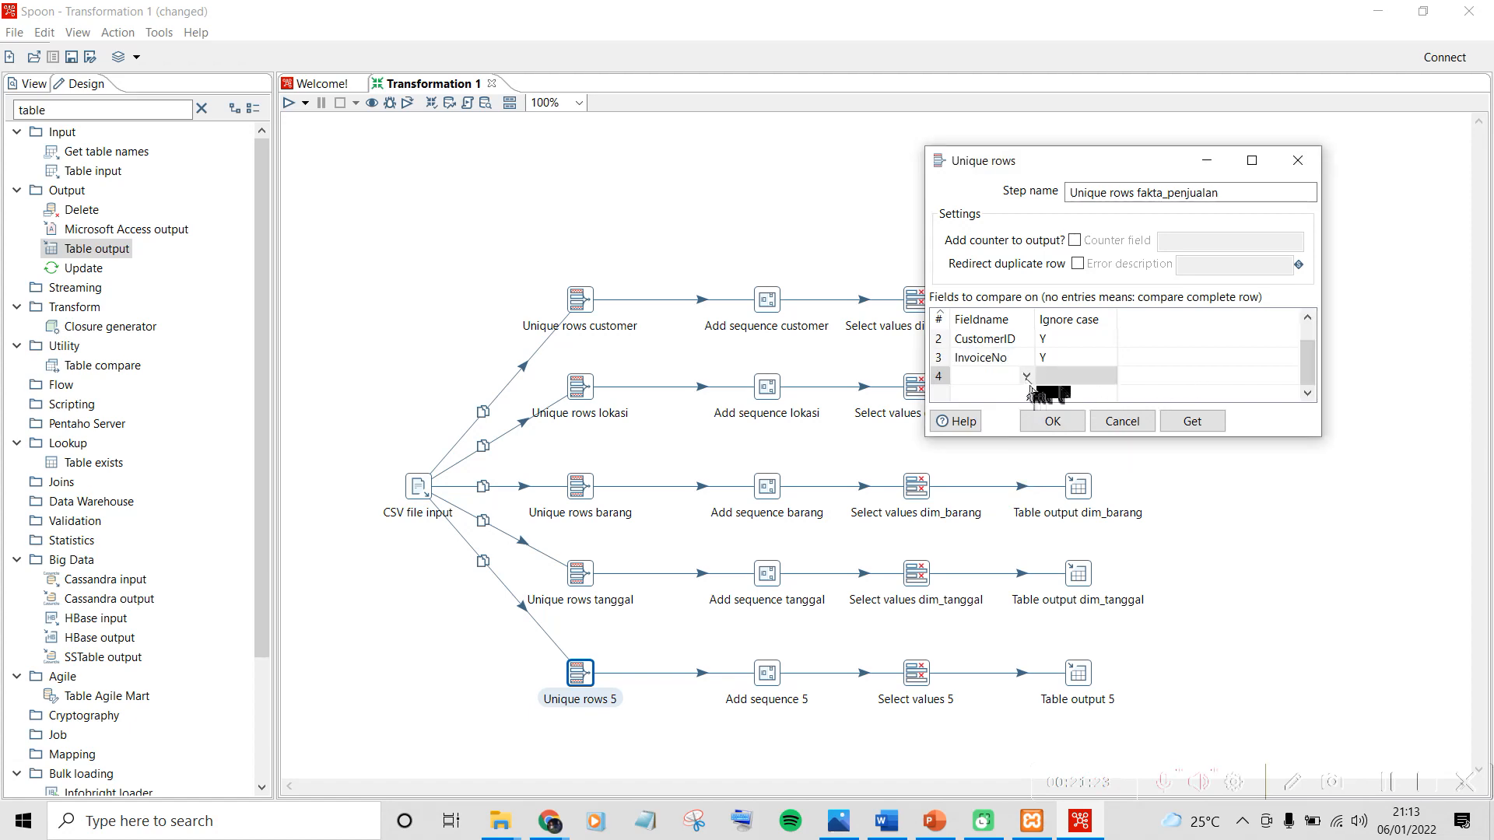
click(1027, 378)
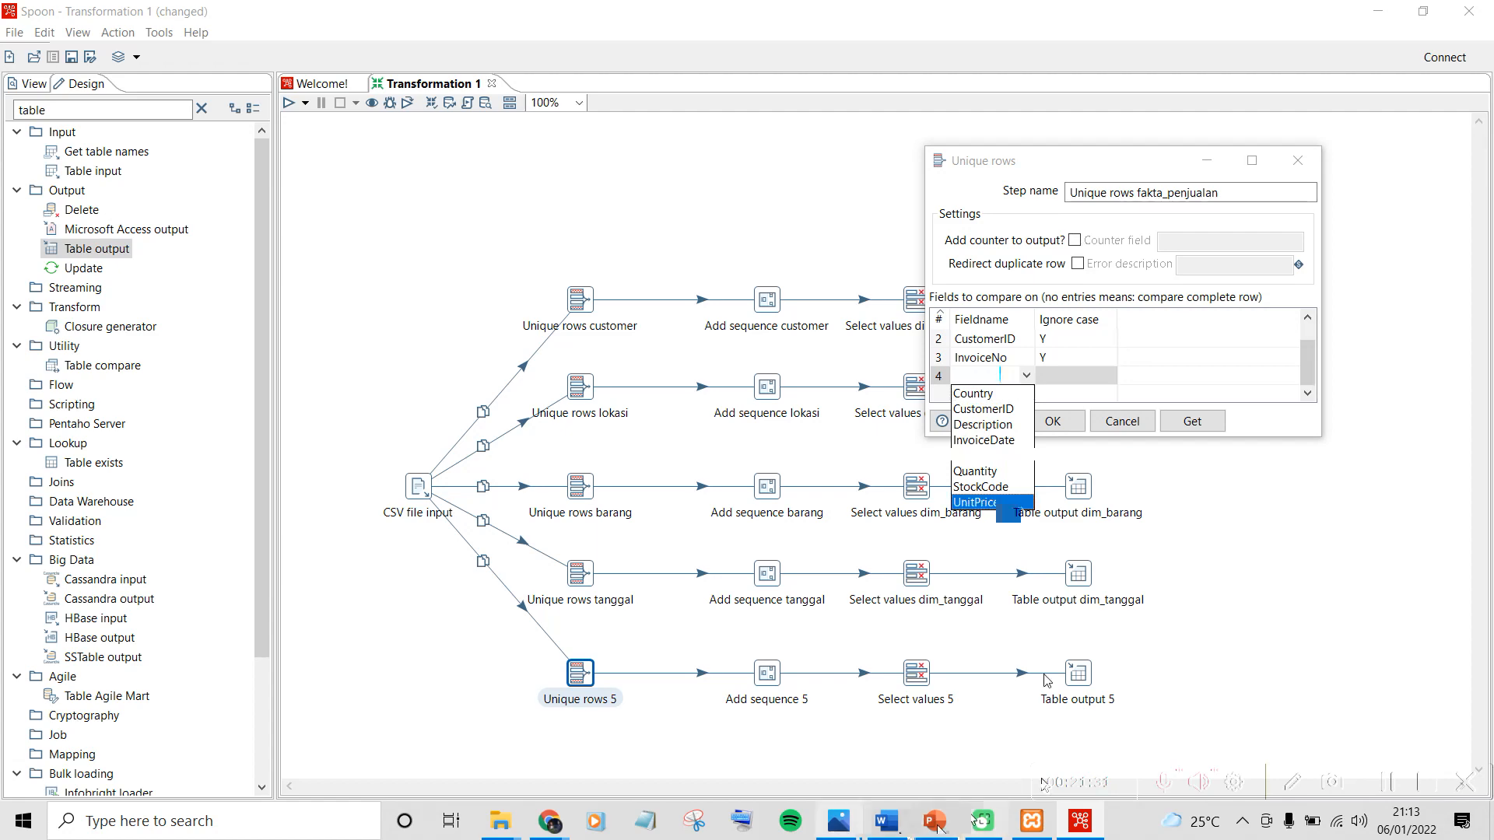
click(850, 831)
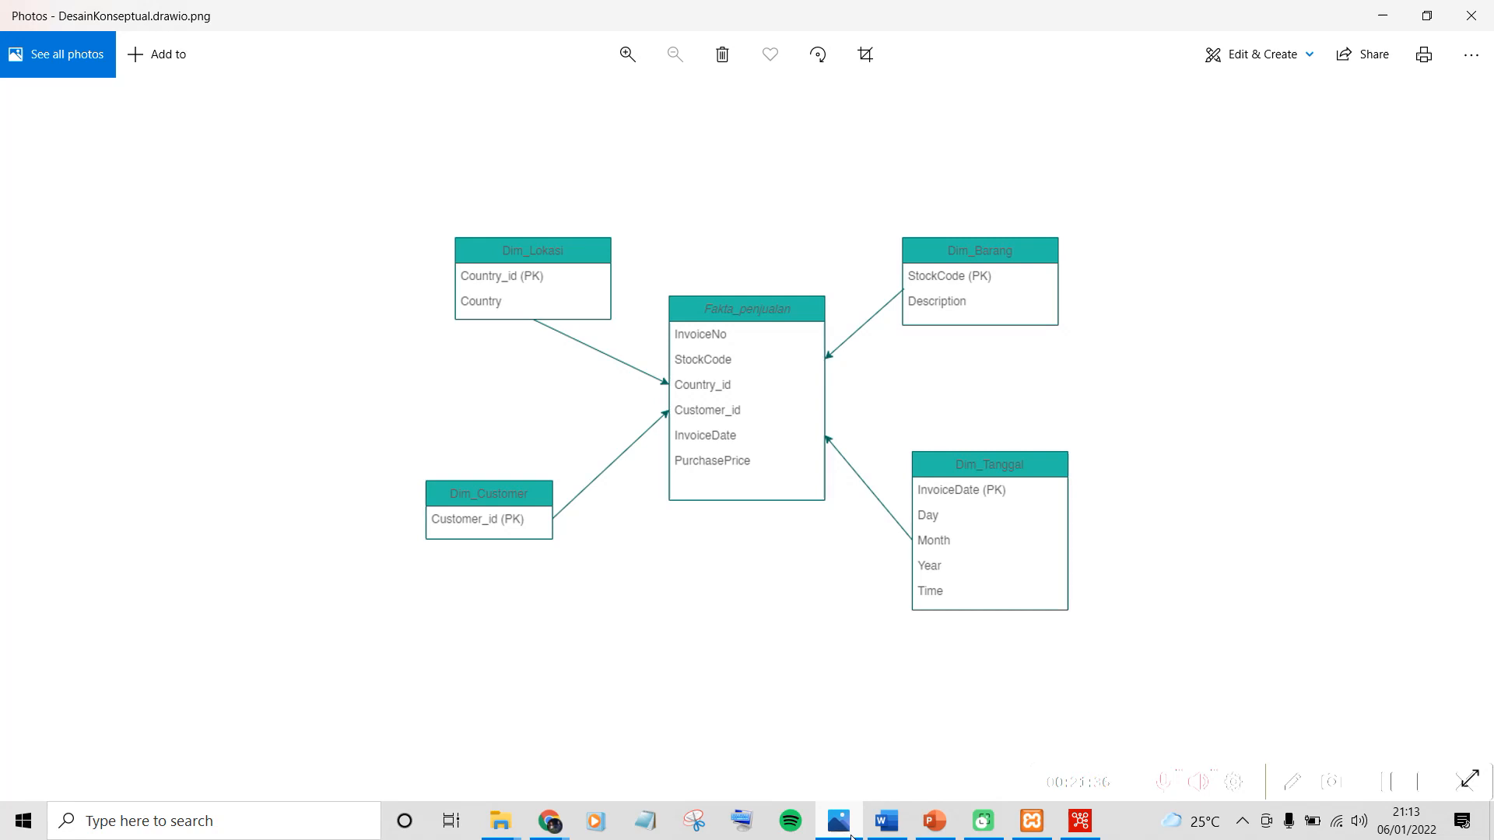
click(851, 835)
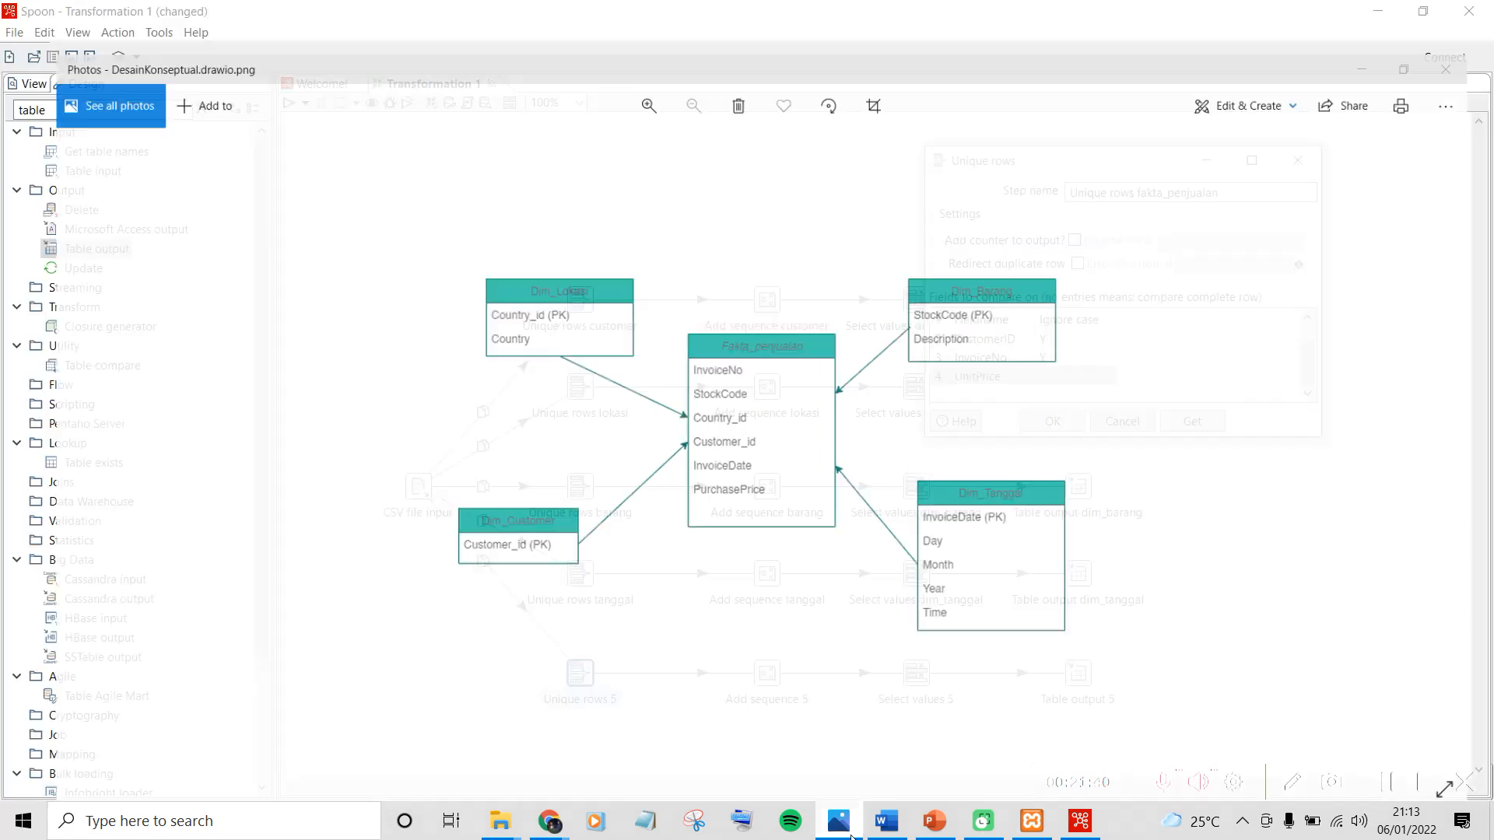
click(1108, 376)
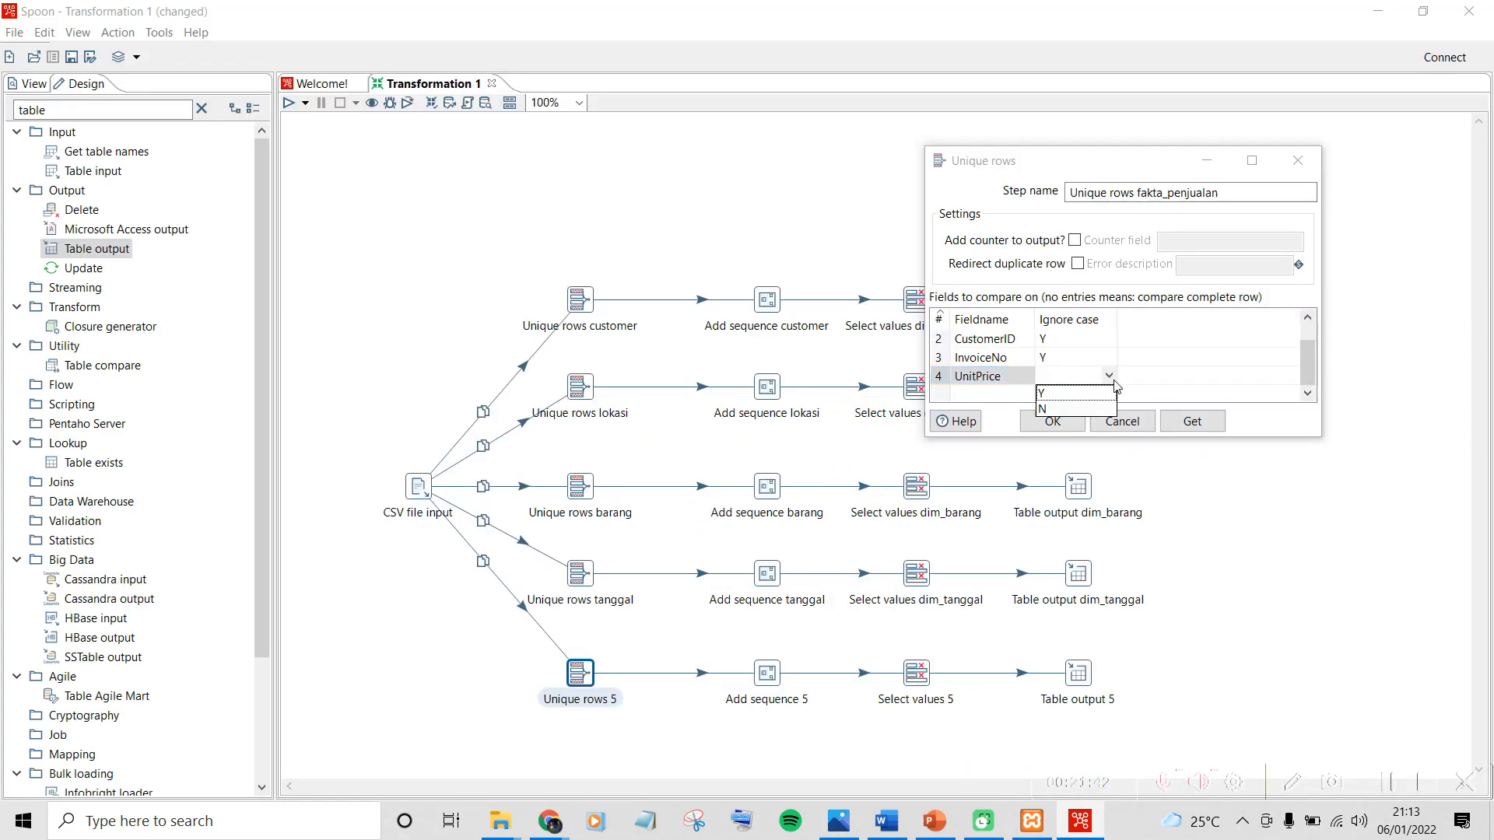
click(1042, 394)
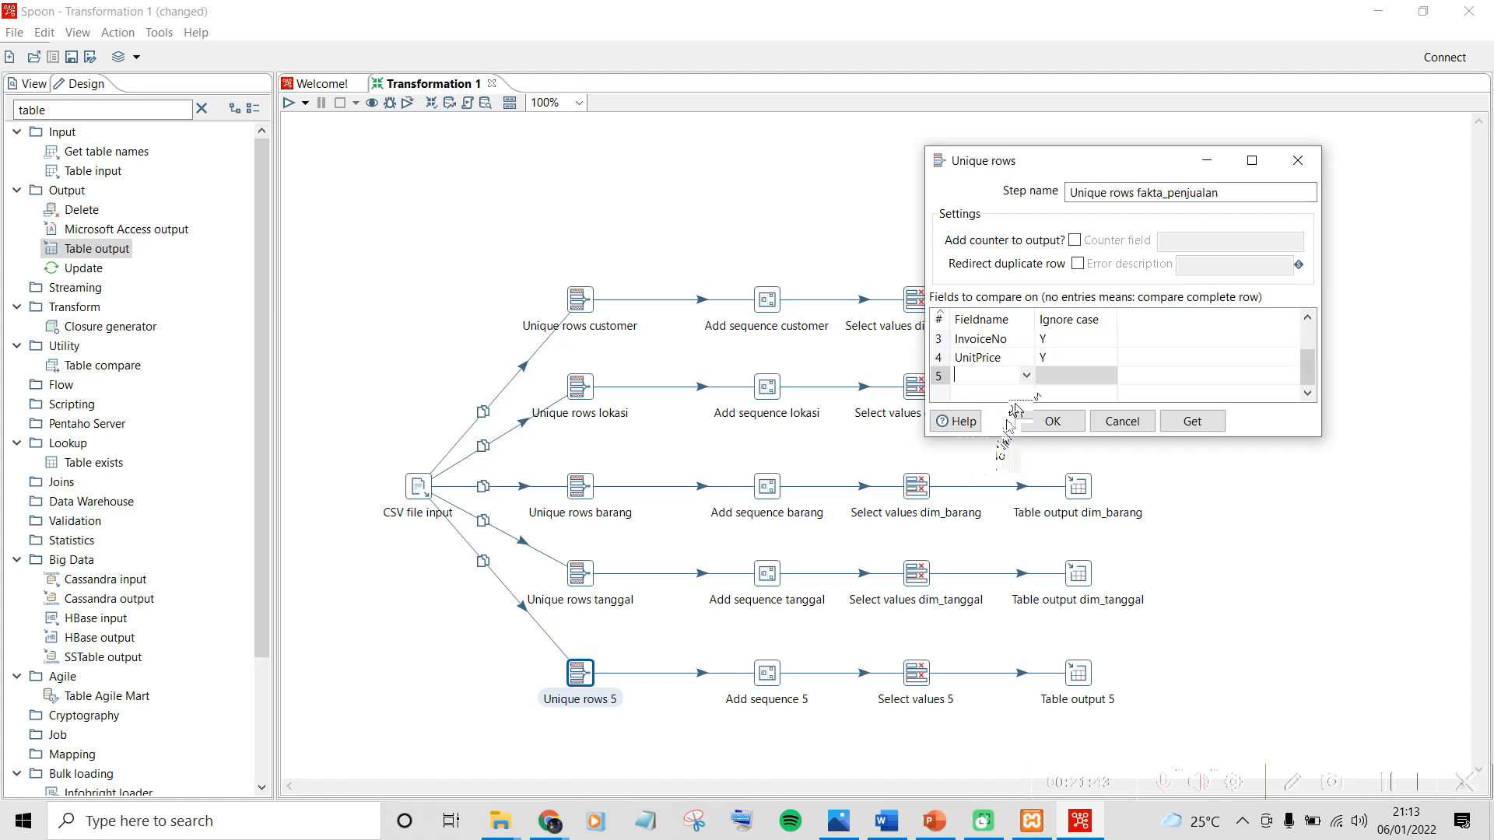
click(1026, 376)
click(984, 443)
click(1108, 376)
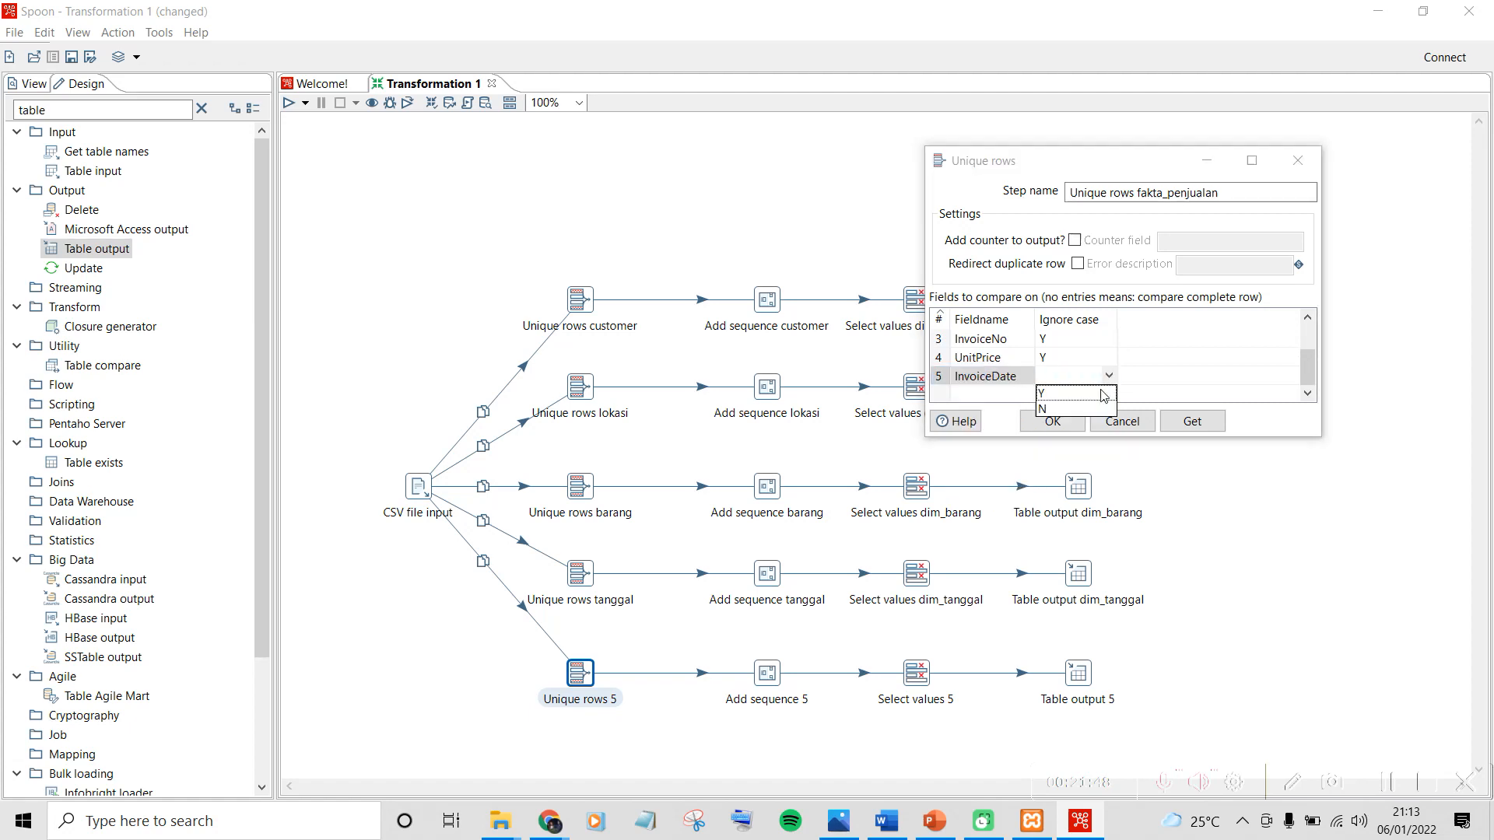
click(1081, 393)
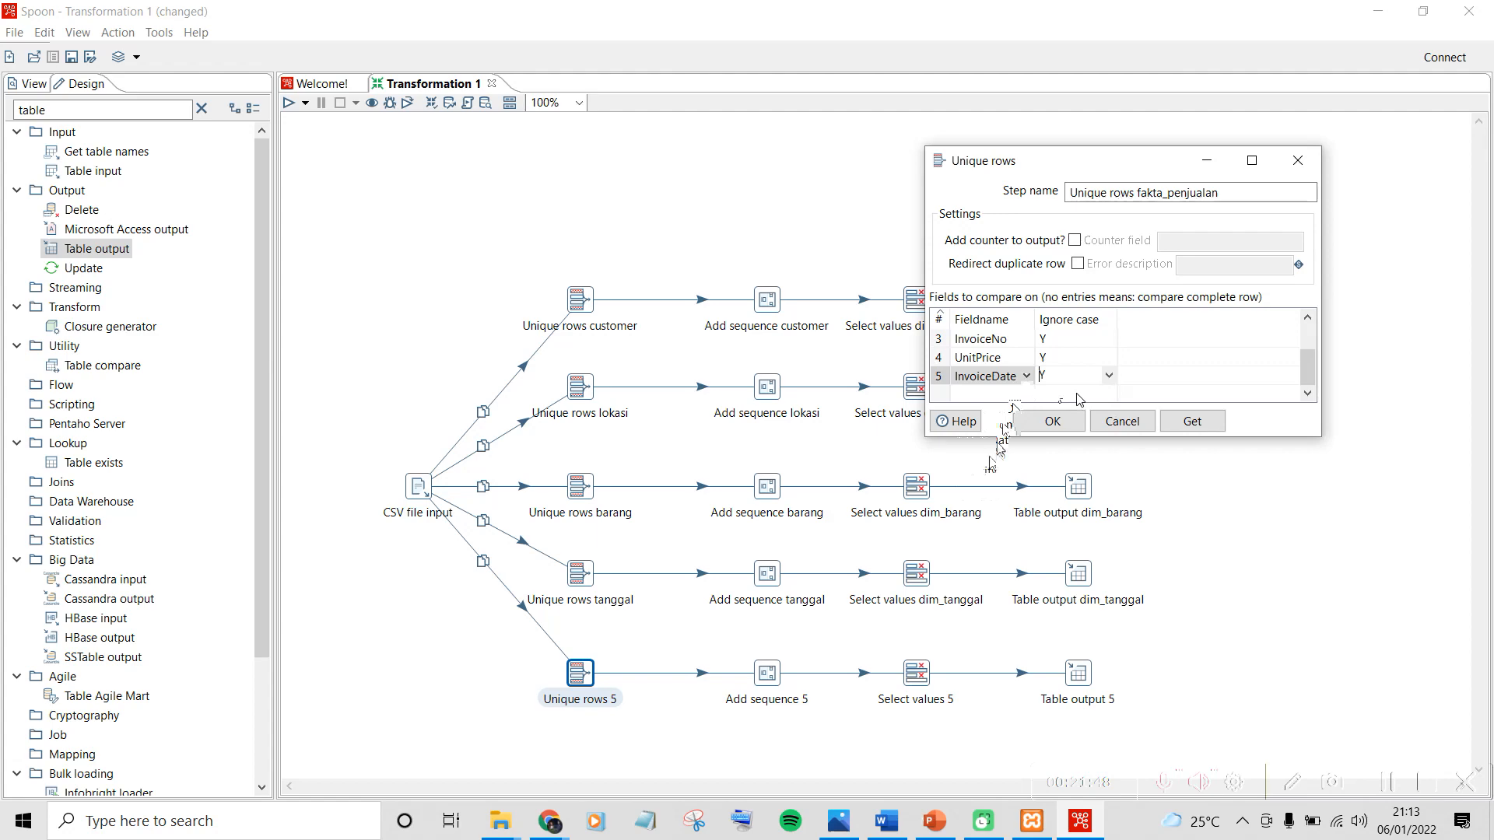
Add StockCode with Ignore case Y as the sixth comparison field, check it against the diagram in Photos, and accept the Unique rows settings
click(839, 821)
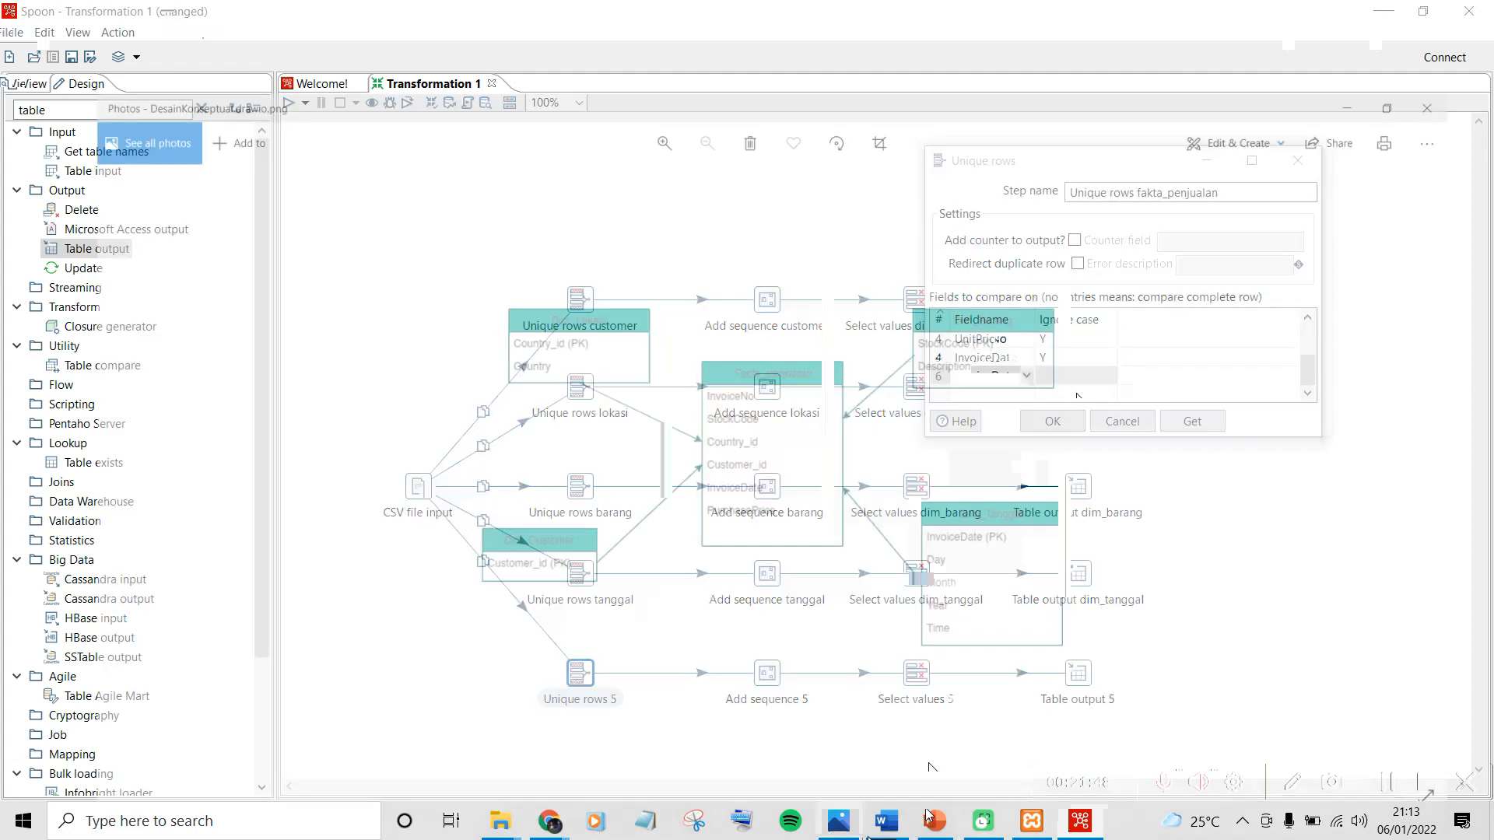
click(846, 825)
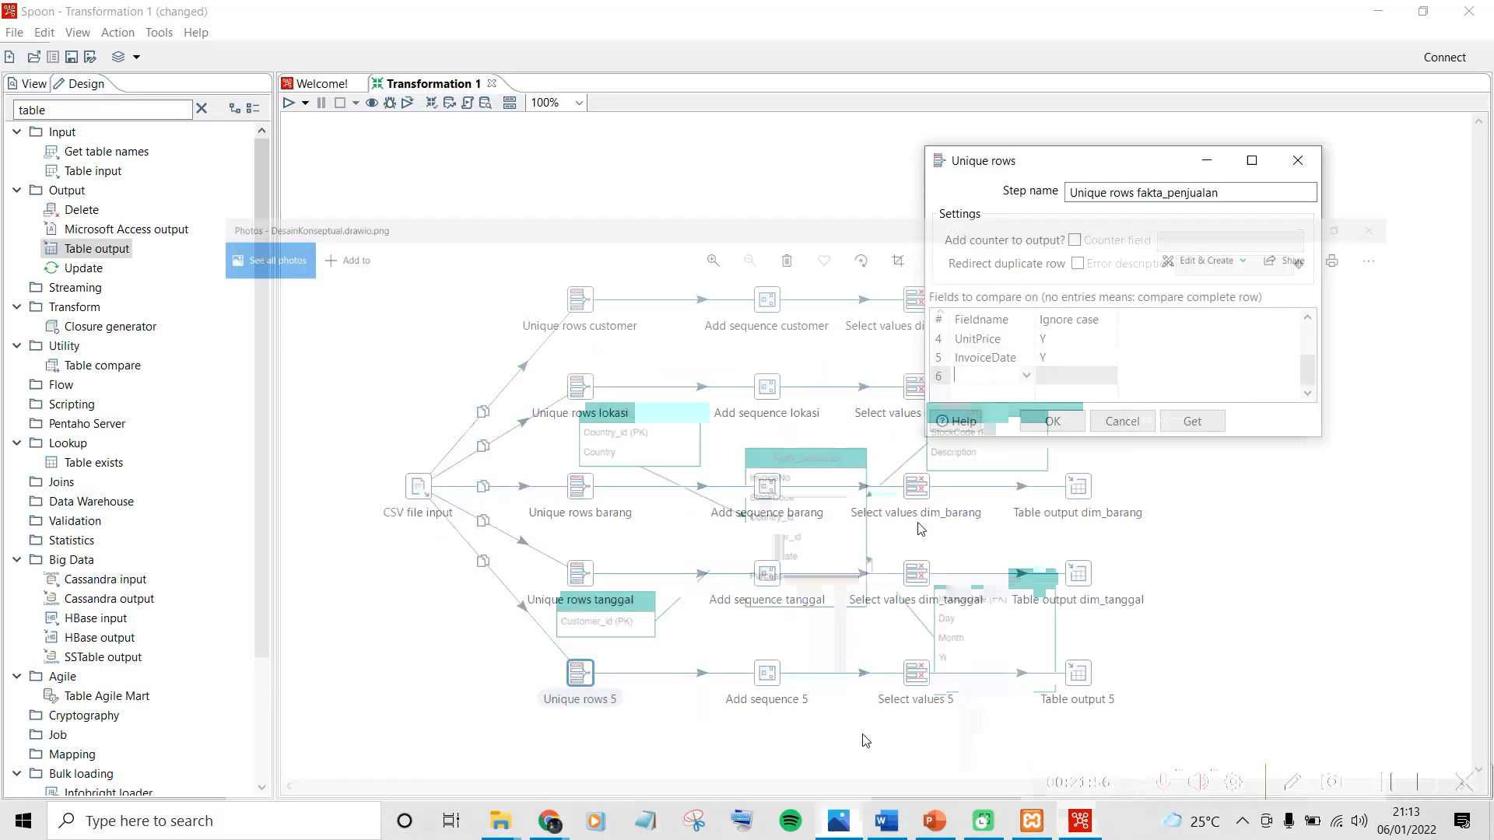
click(1027, 378)
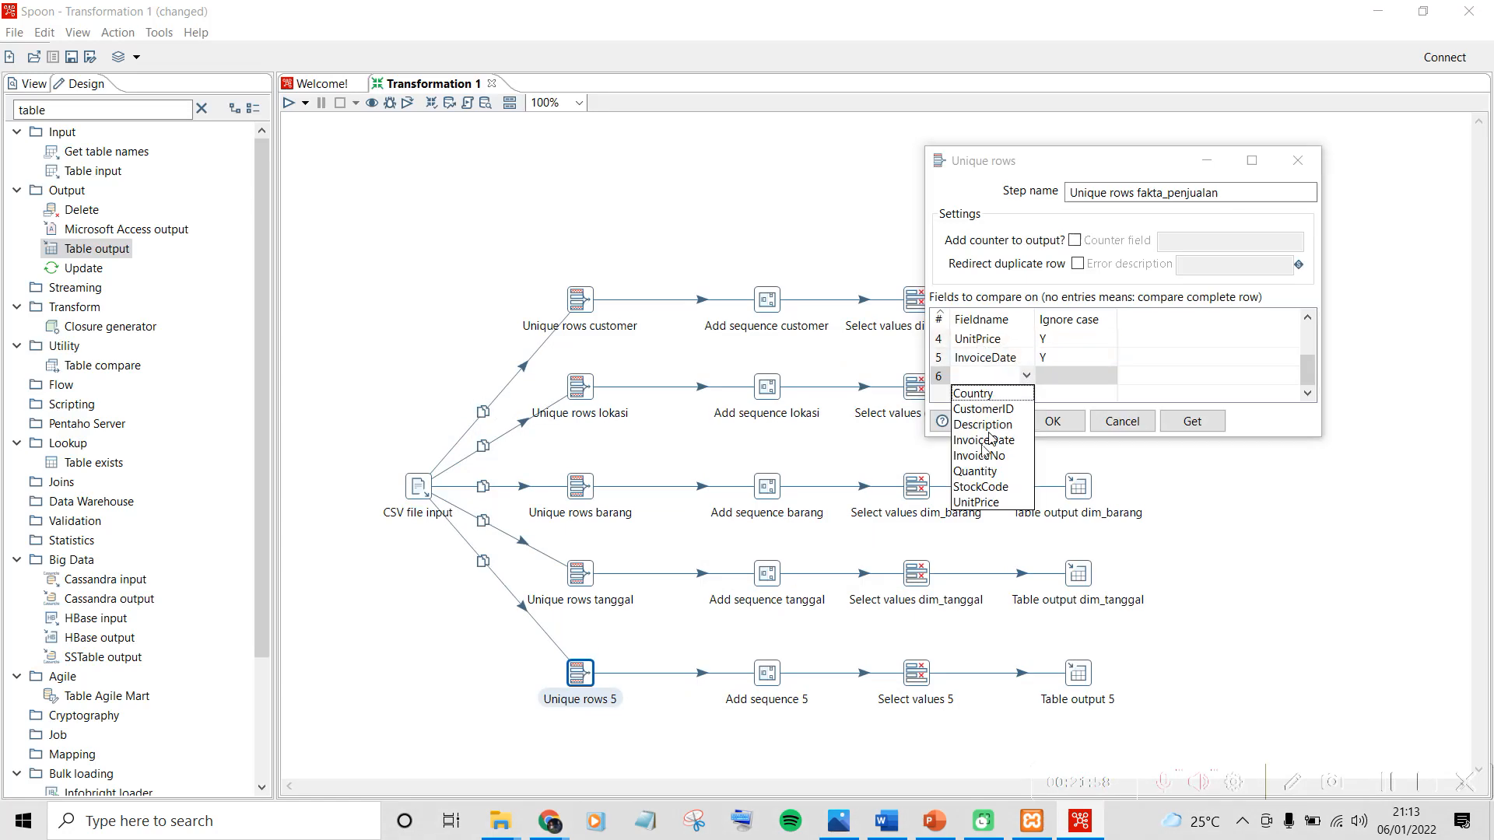
click(980, 490)
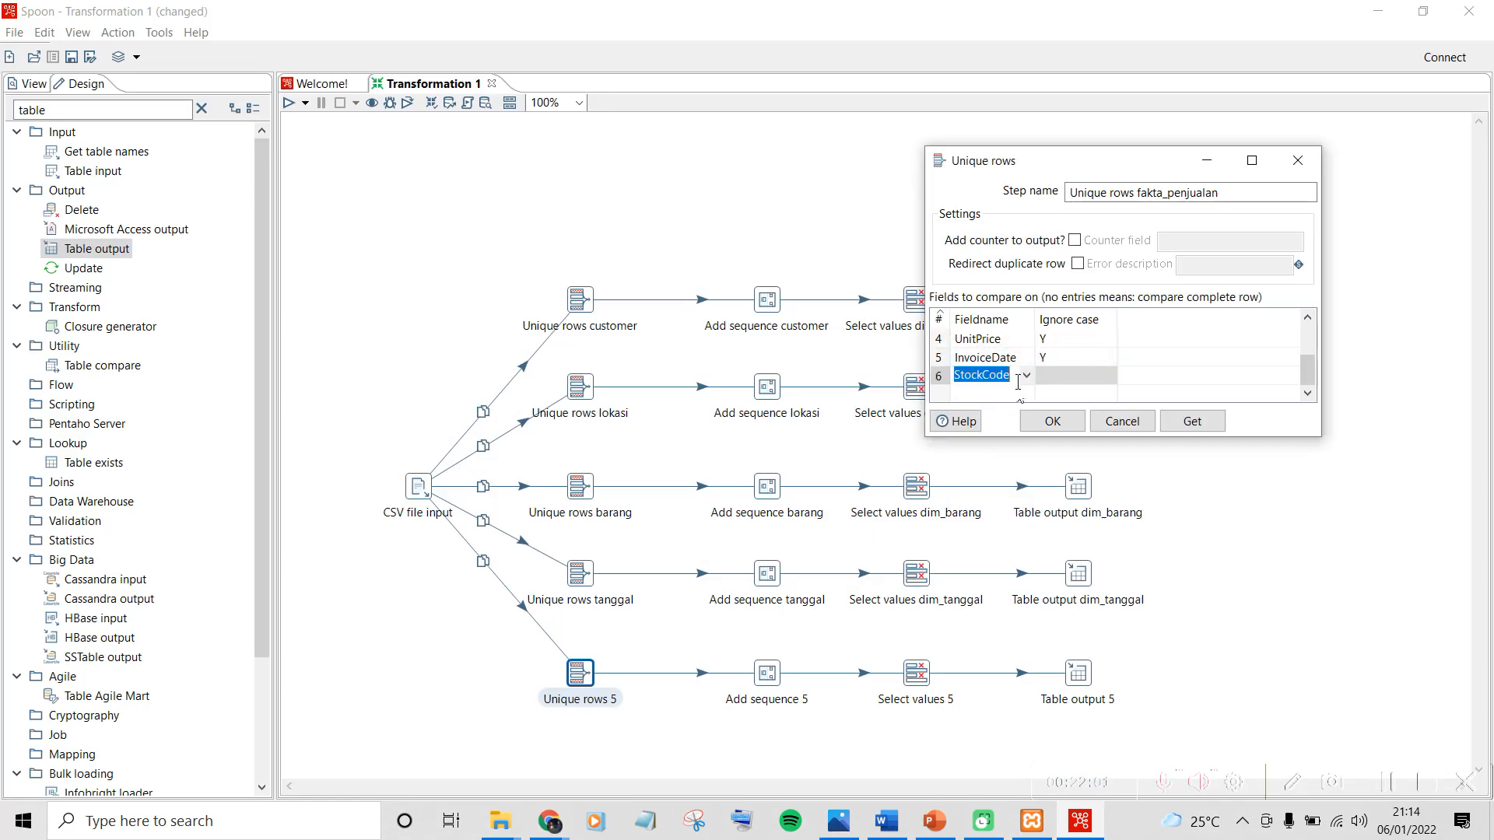
click(1085, 376)
click(1117, 380)
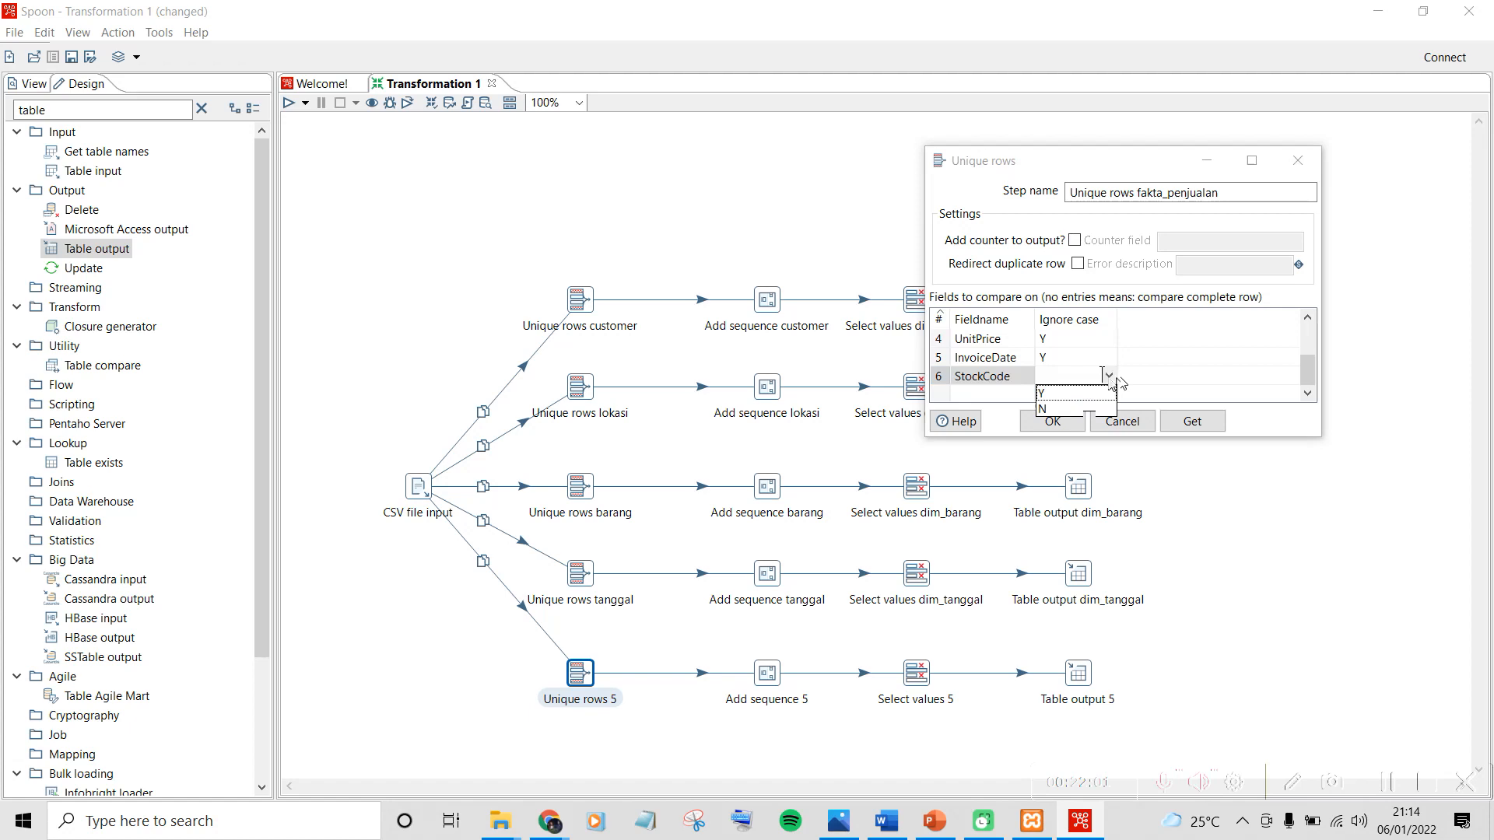
click(862, 825)
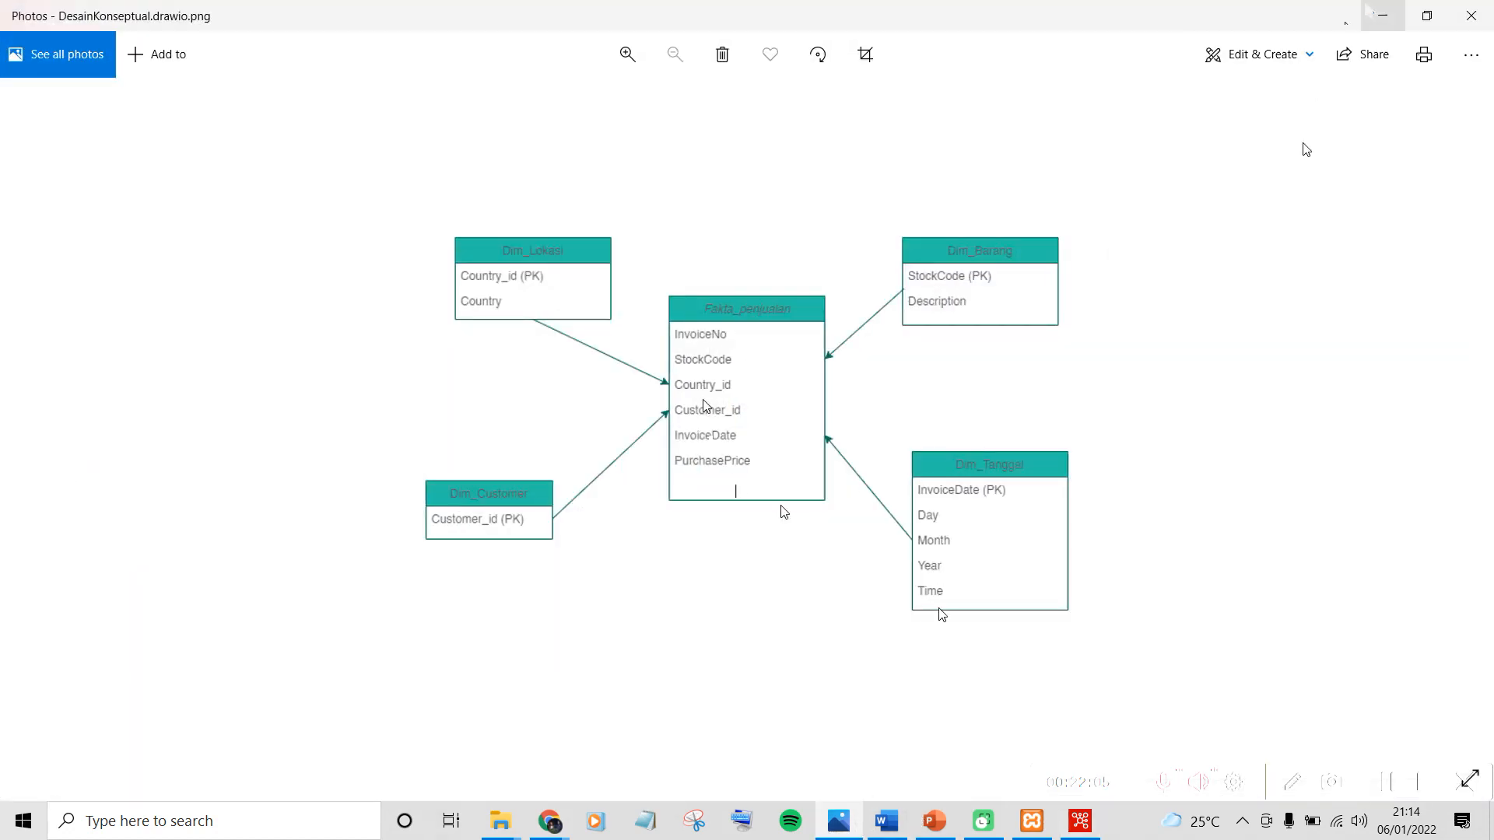
click(1382, 16)
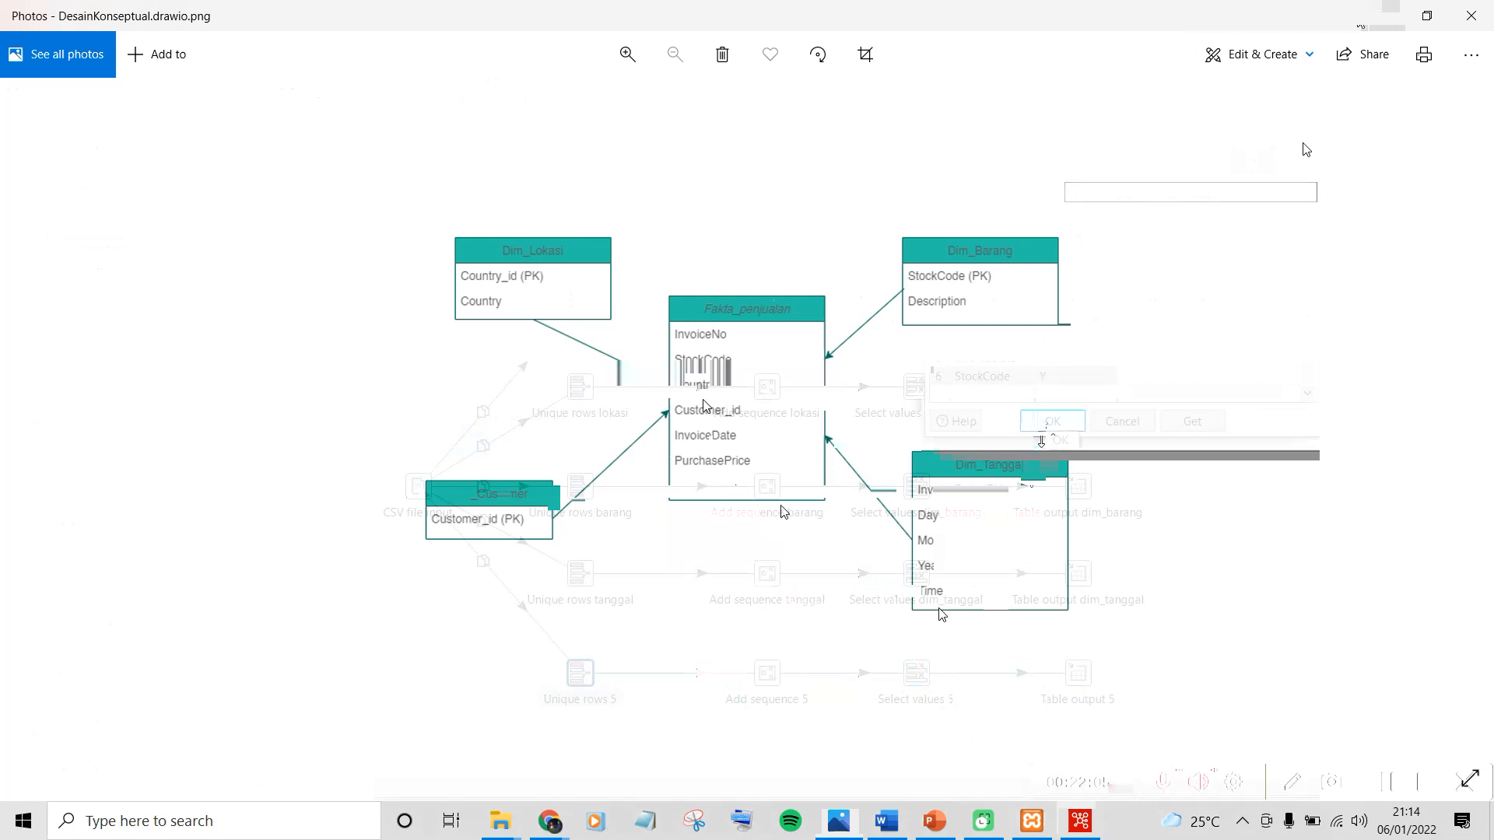
click(1044, 422)
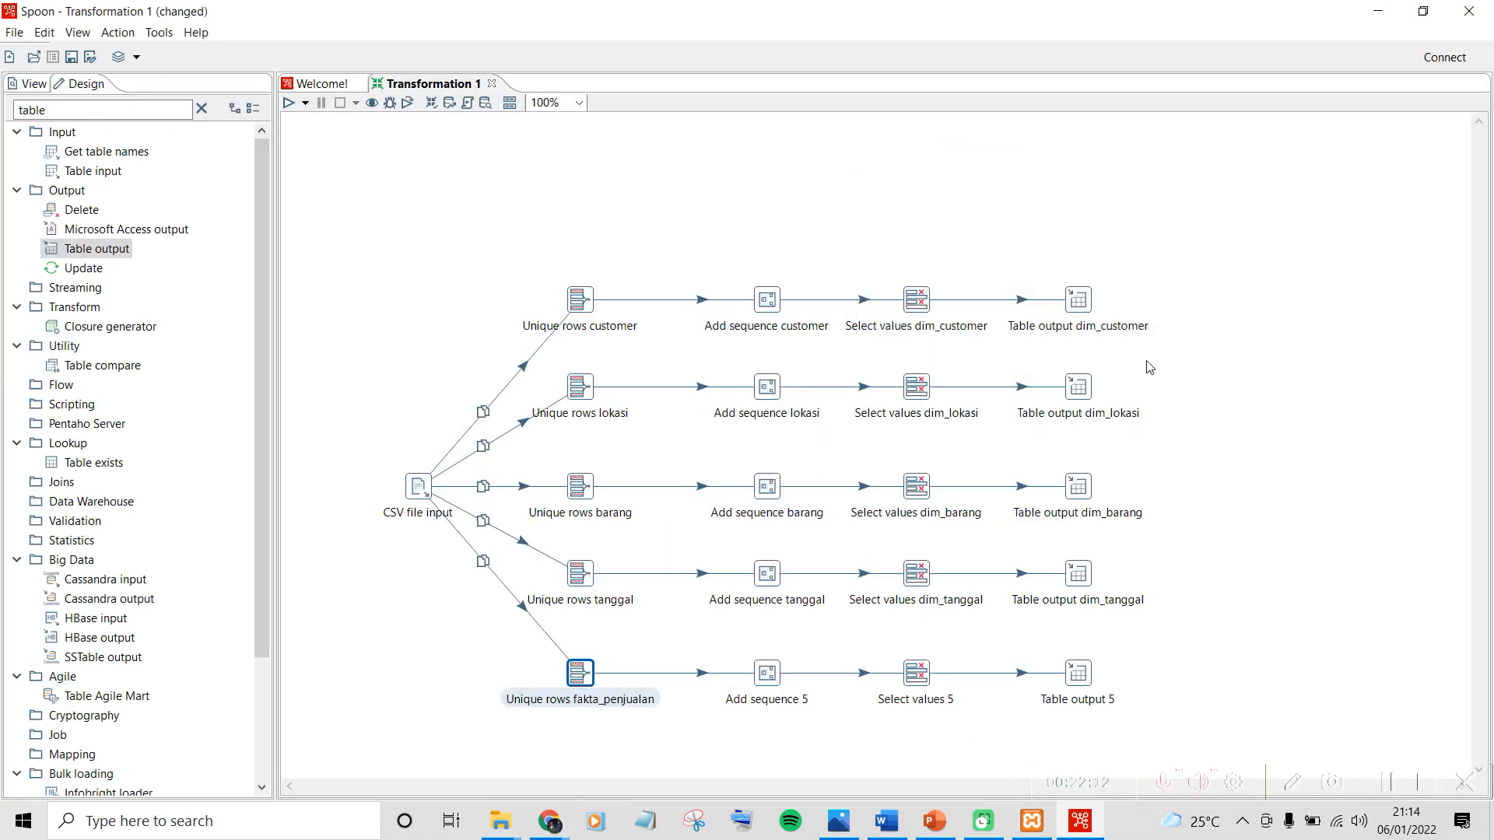
Rename Add sequence 5 as "Add sequence fakta_penjualan", set its value name to fk_penjualan, and accept the settings
double_click(770, 671)
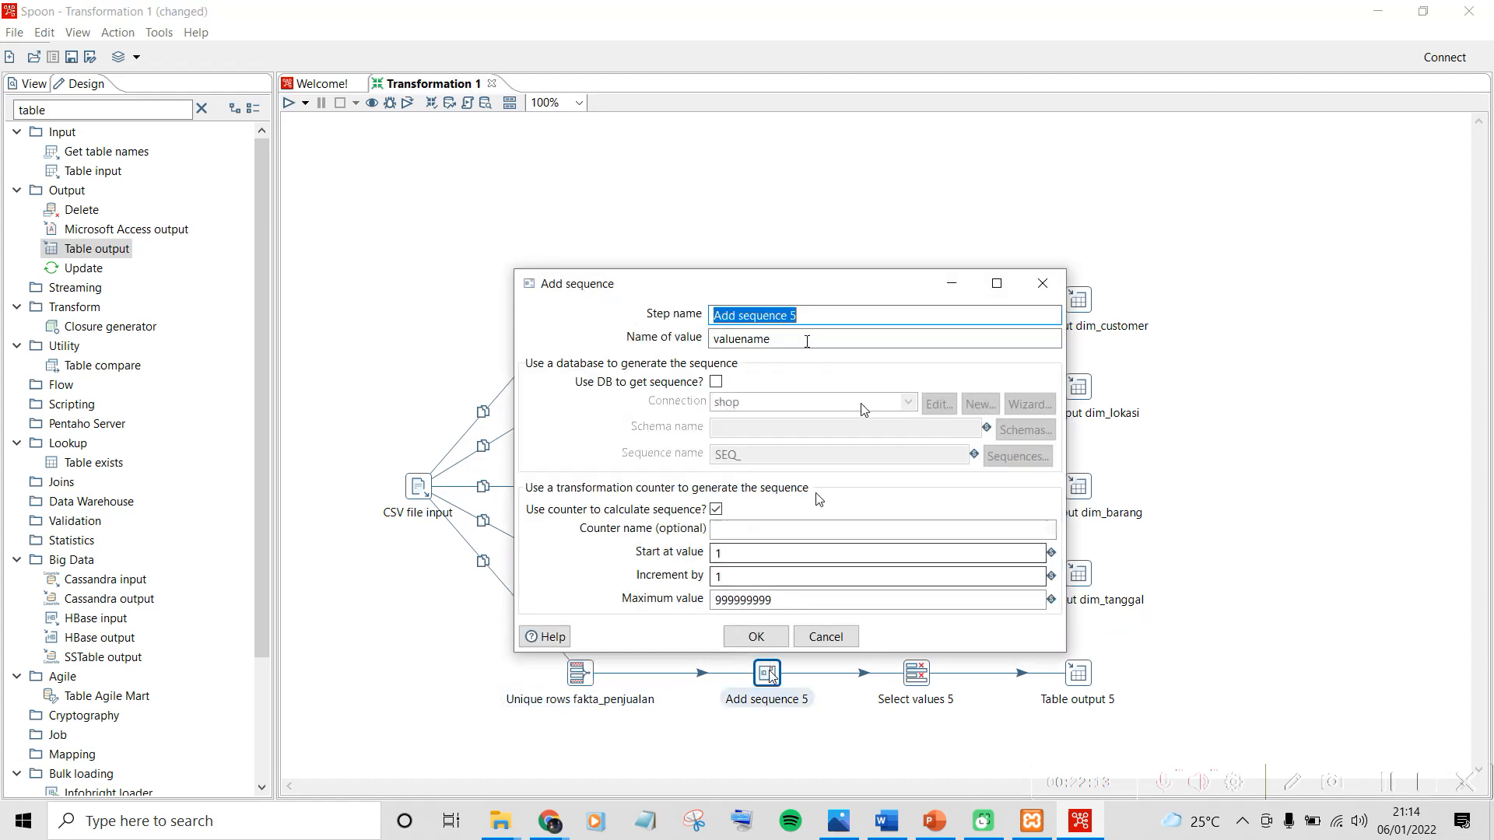
click(822, 319)
key(BackSpace)
text(f)
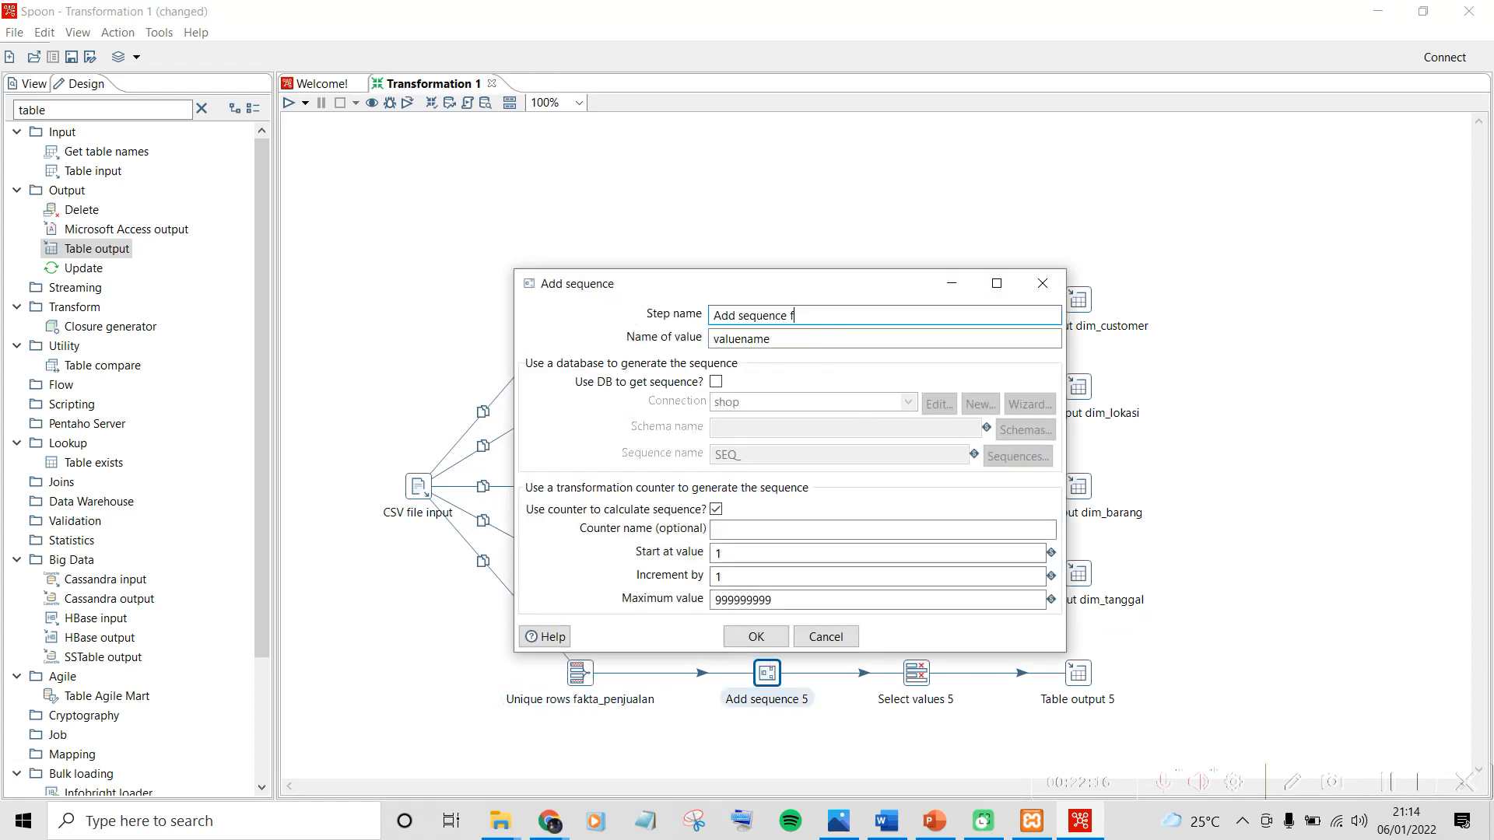
text(akta_penjualan)
key(Tab)
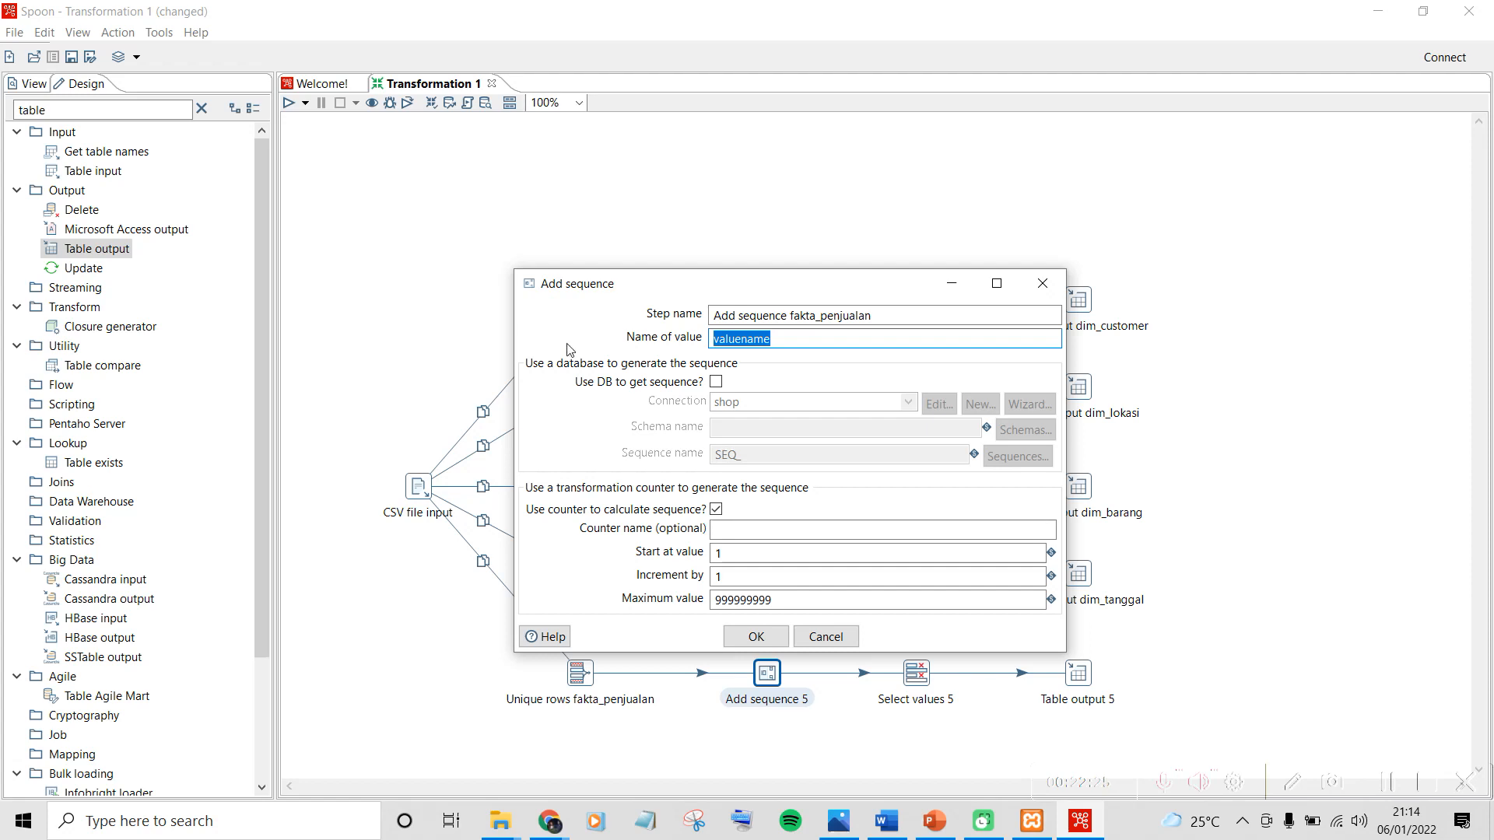
text(fk_penjualan)
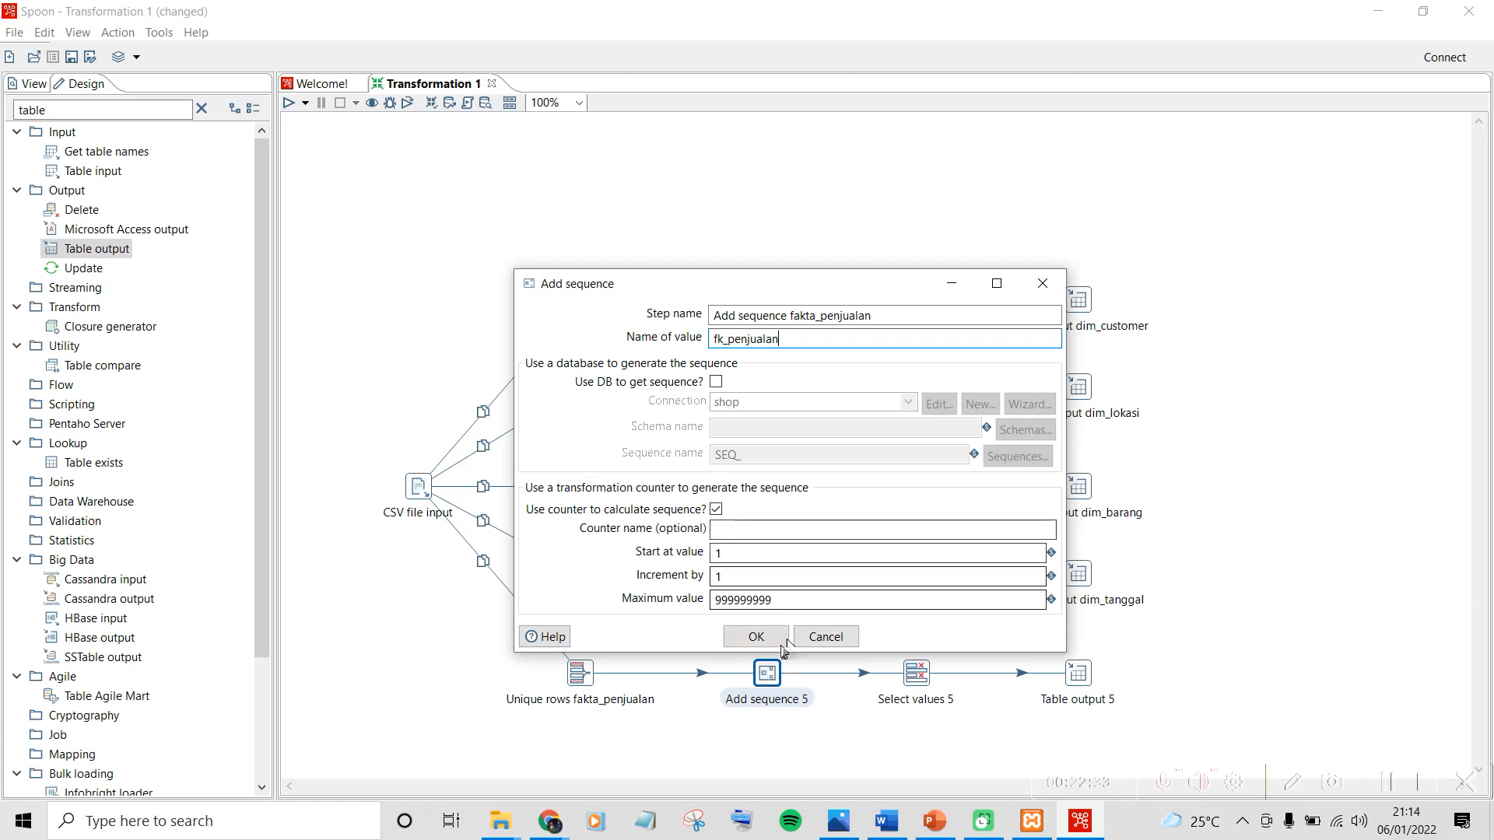
click(755, 637)
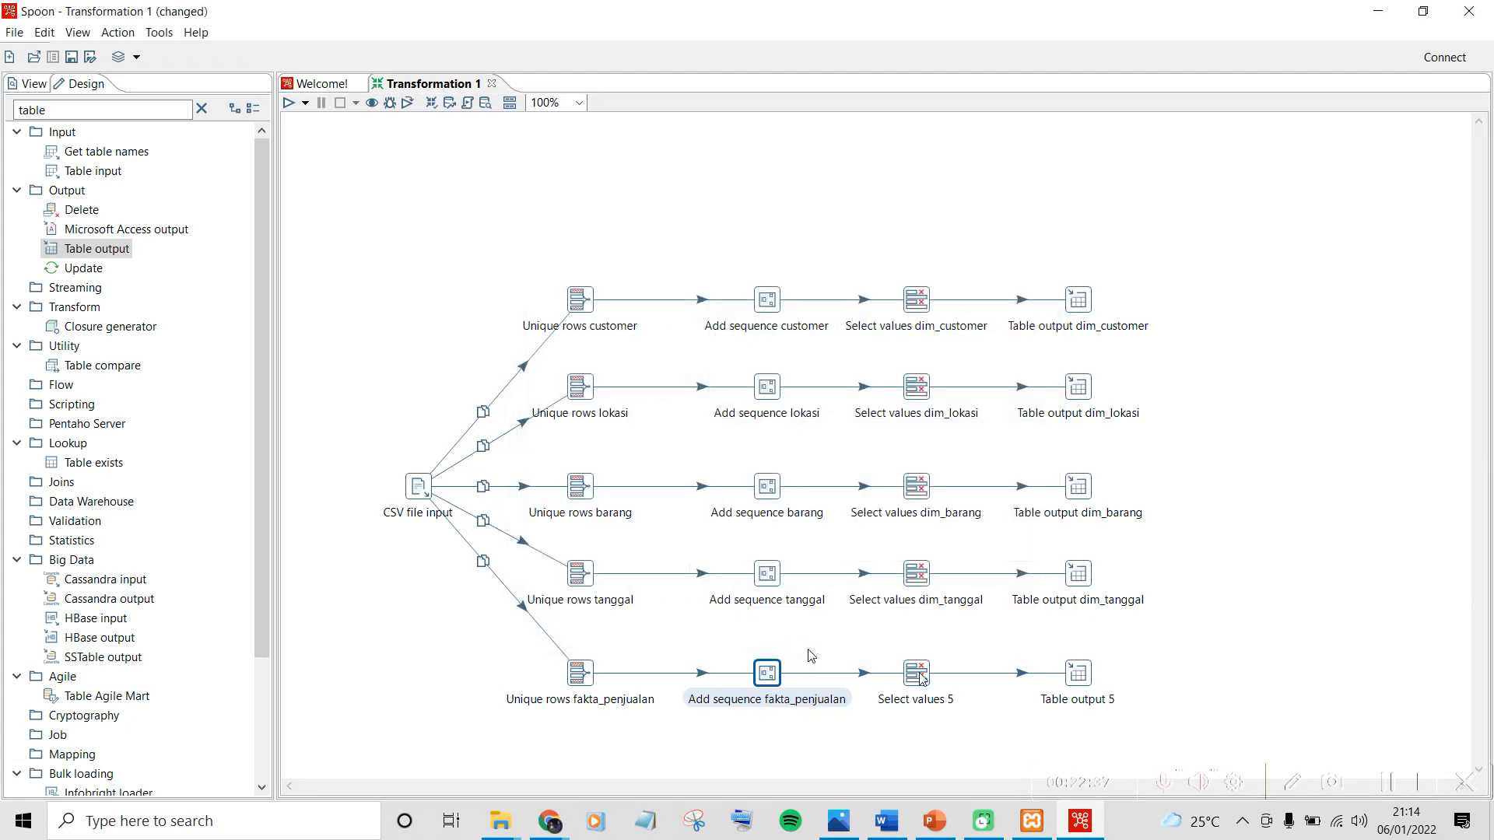
Rename Select values 5 as "Select values fakta_penjualan" and load all incoming fields into its selection
double_click(918, 674)
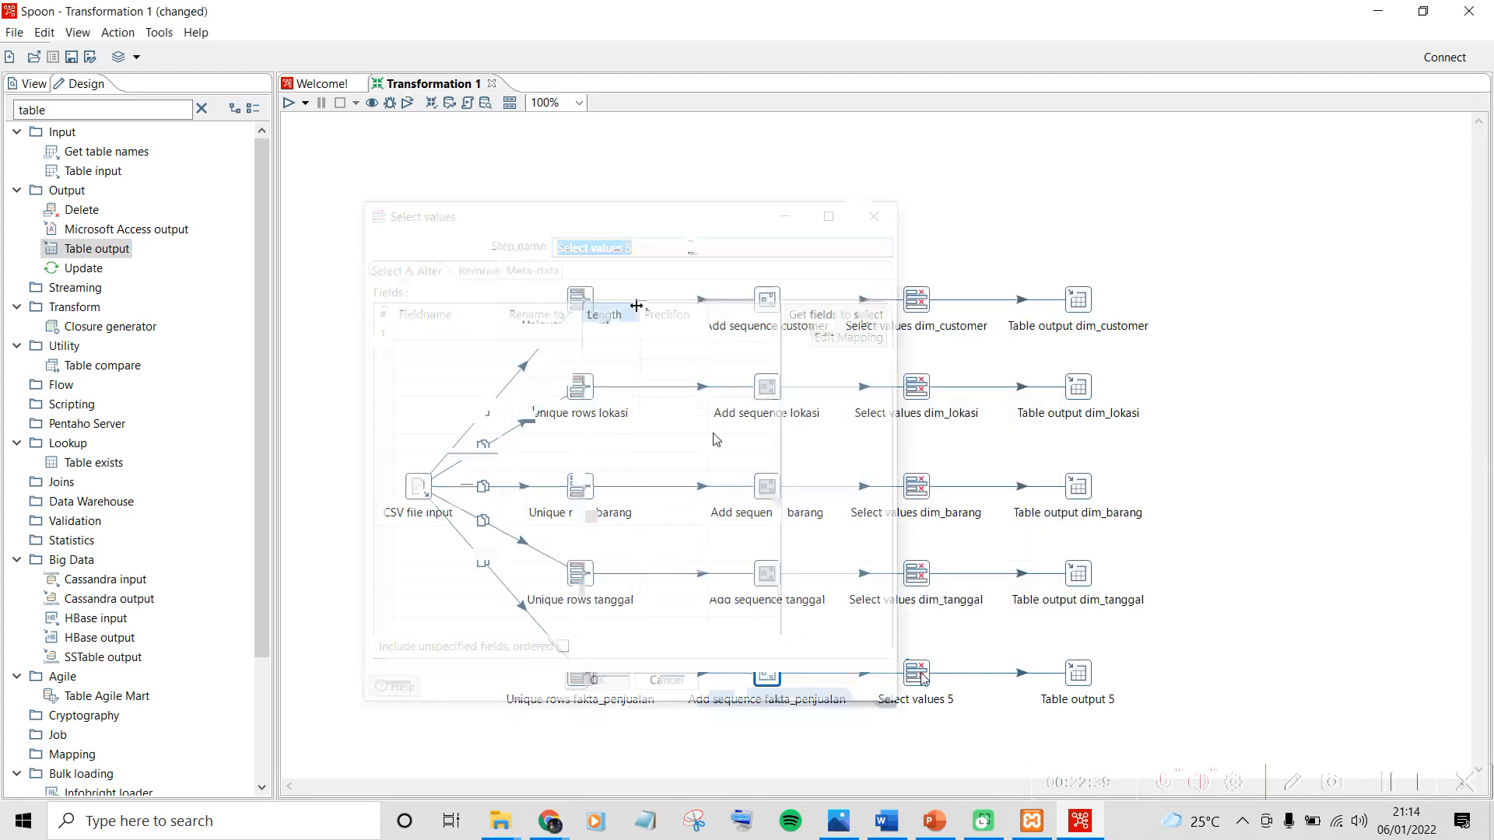
click(690, 245)
key(BackSpace)
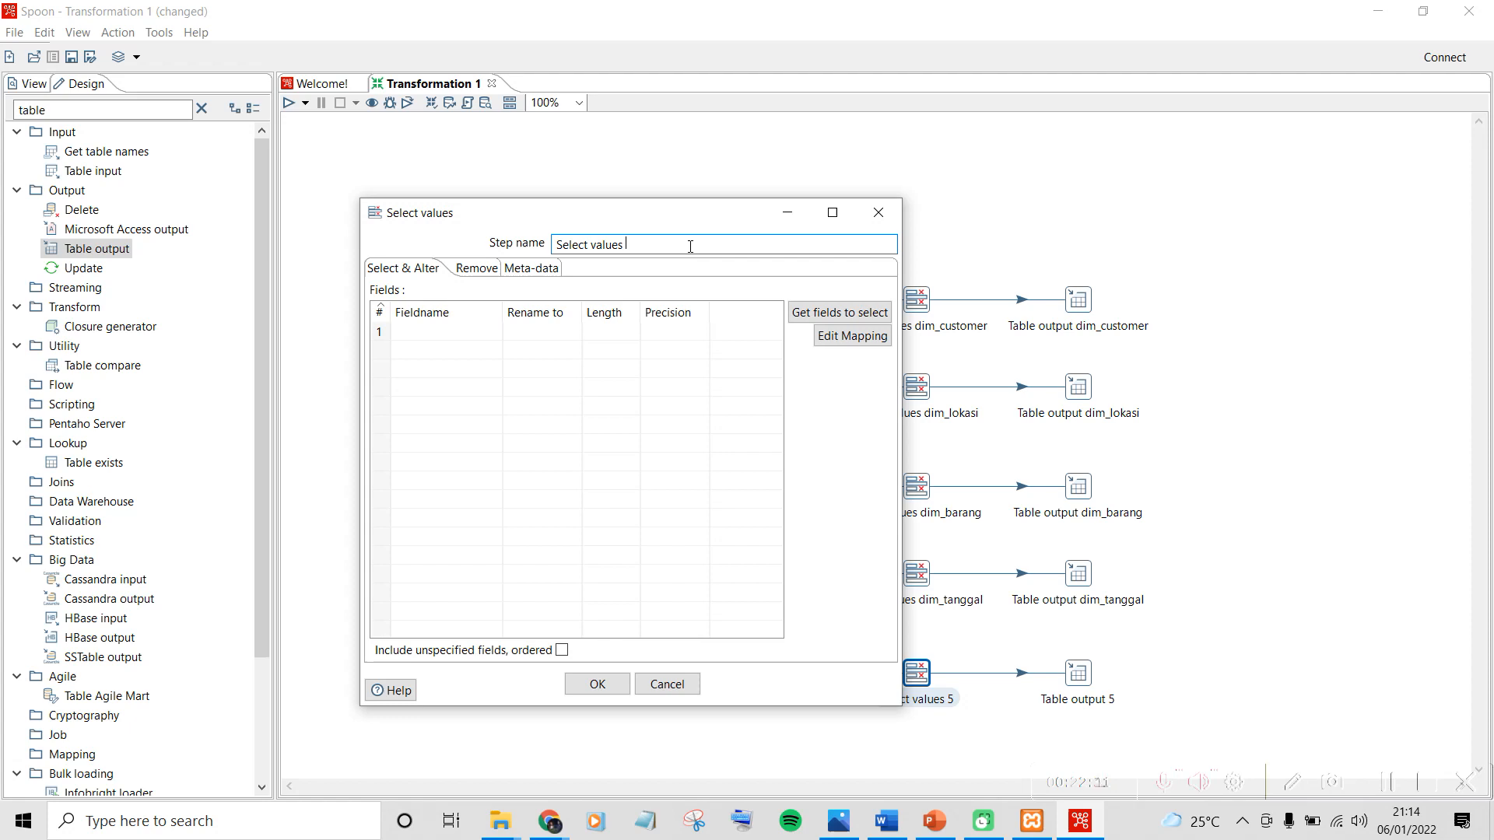
text(fakta_penjualan)
click(796, 312)
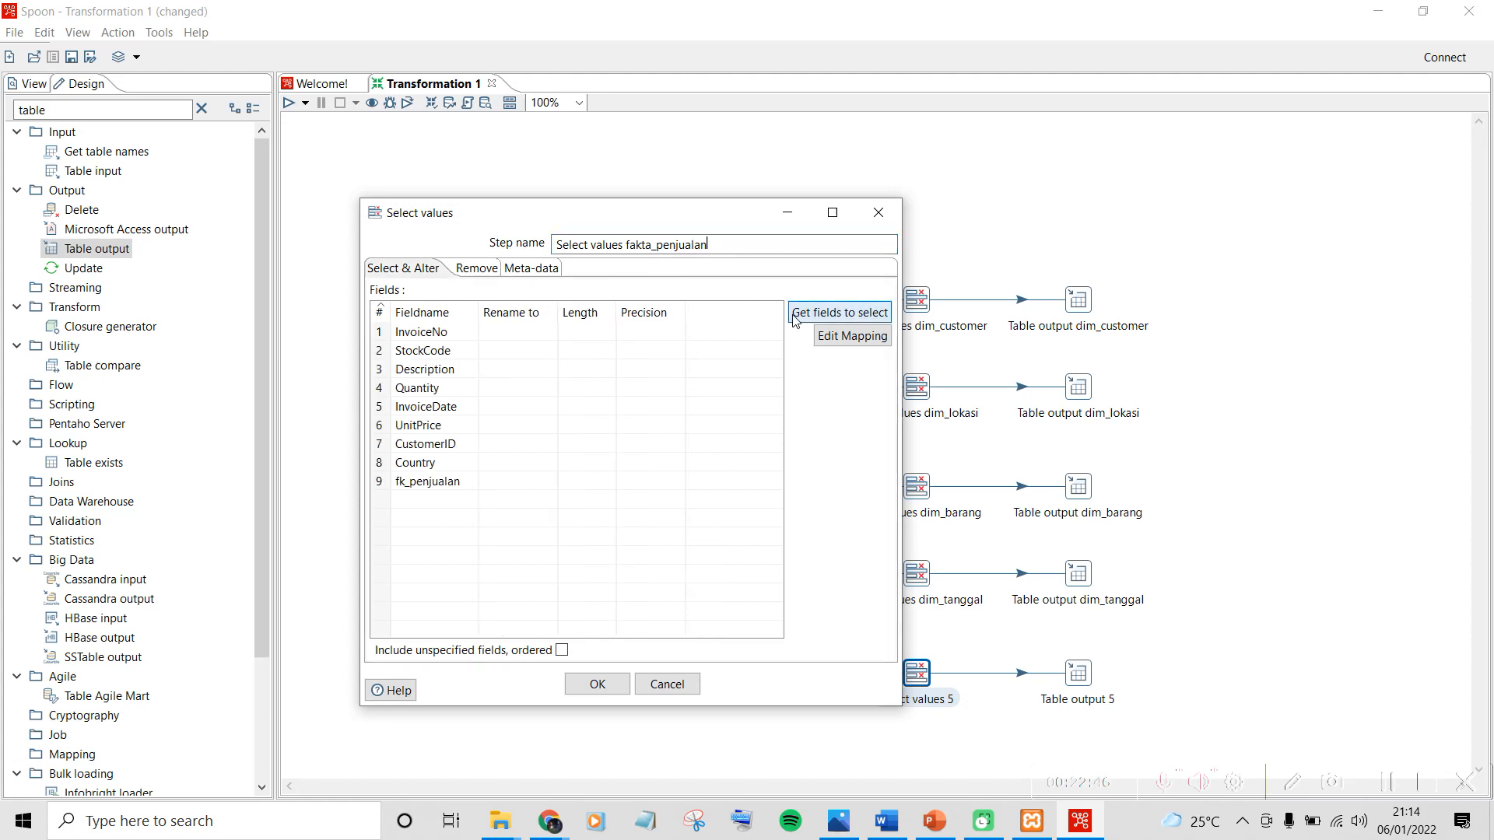
Check the required fields in the DesainKonseptual diagram in Photos and delete Description and Quantity from the Select values field list
click(467, 335)
click(471, 333)
click(470, 334)
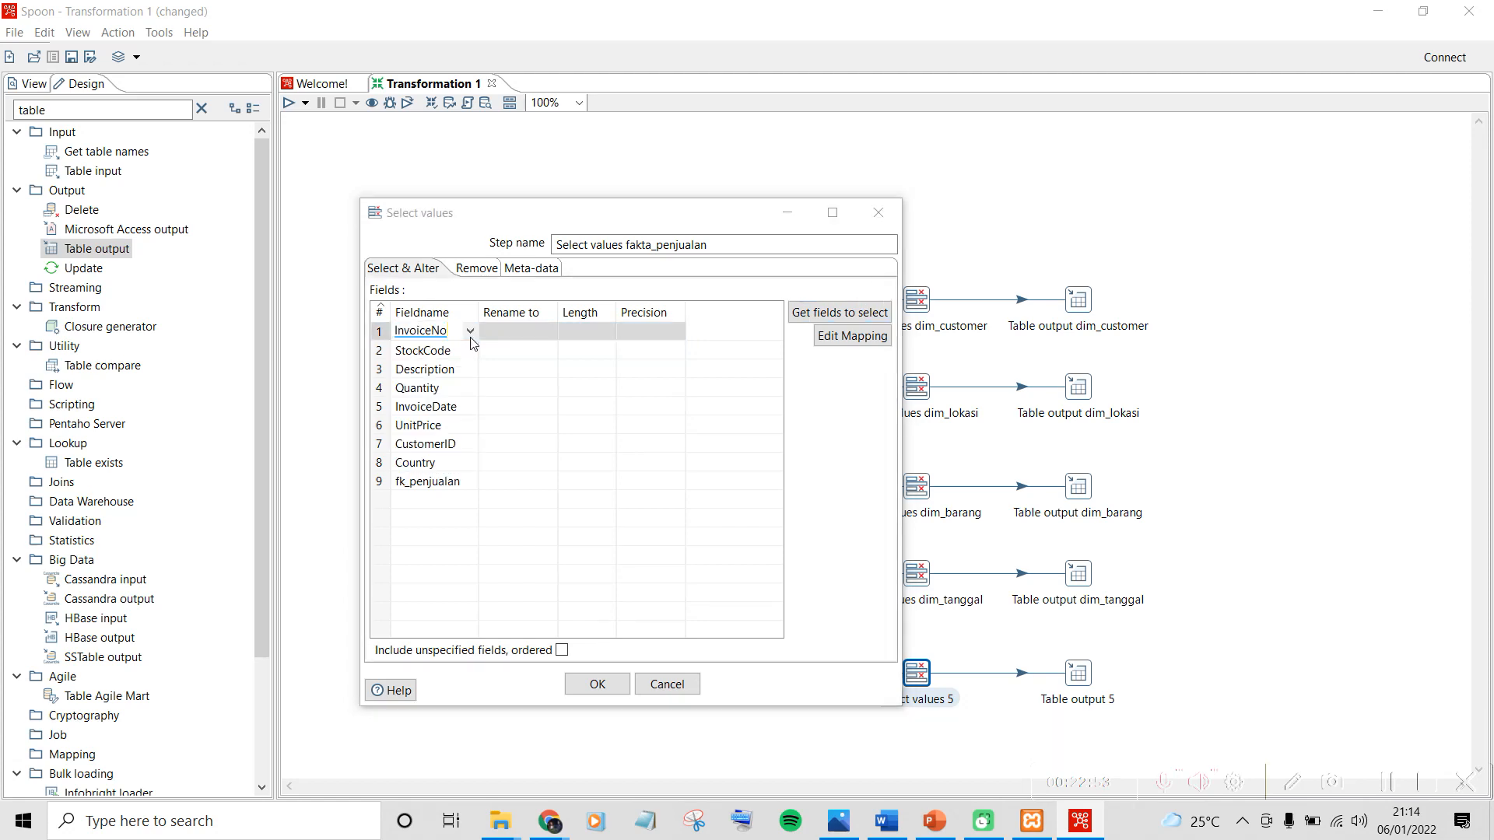
click(839, 822)
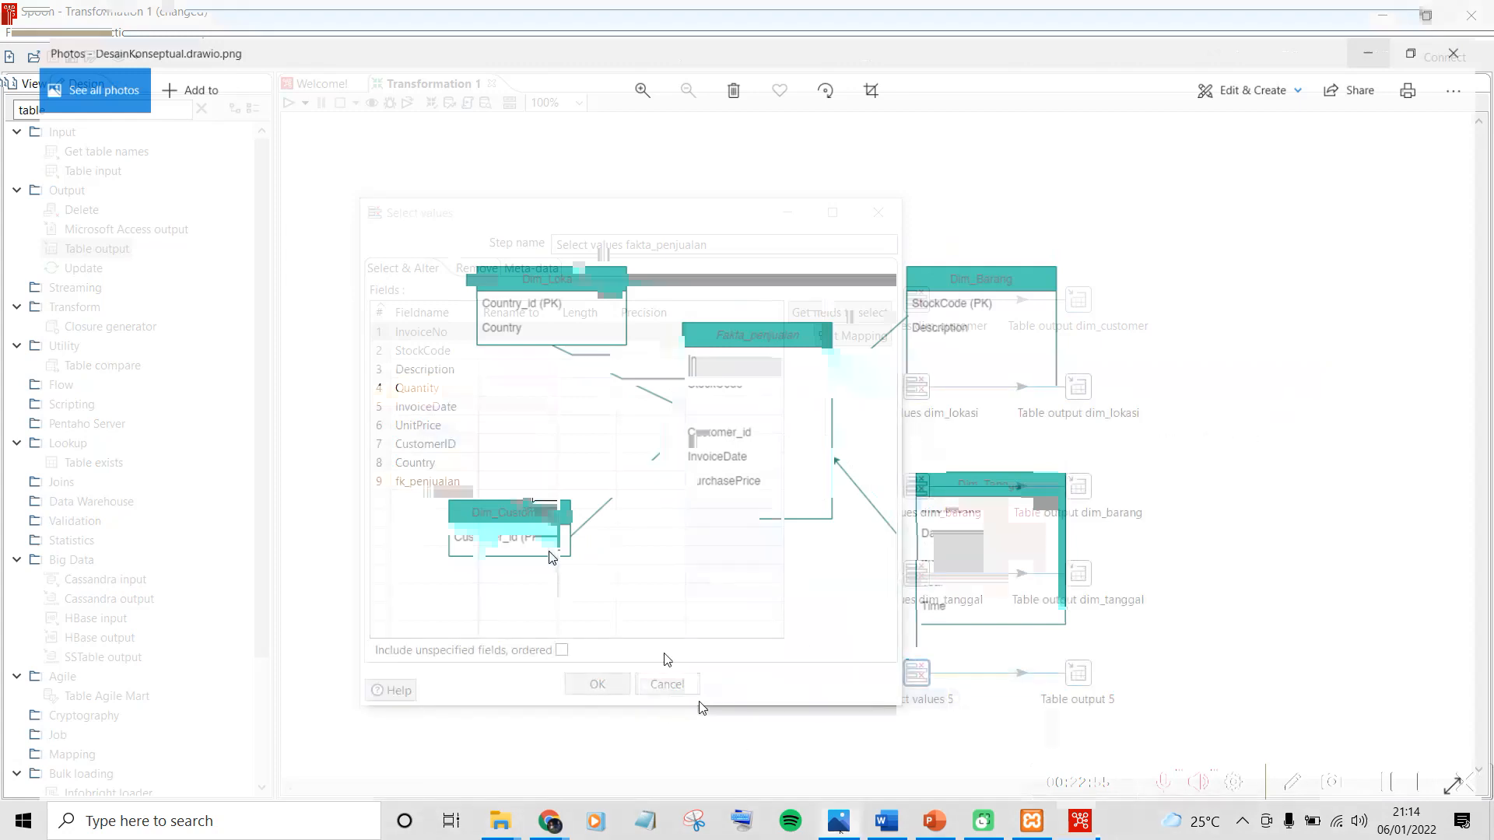
click(820, 822)
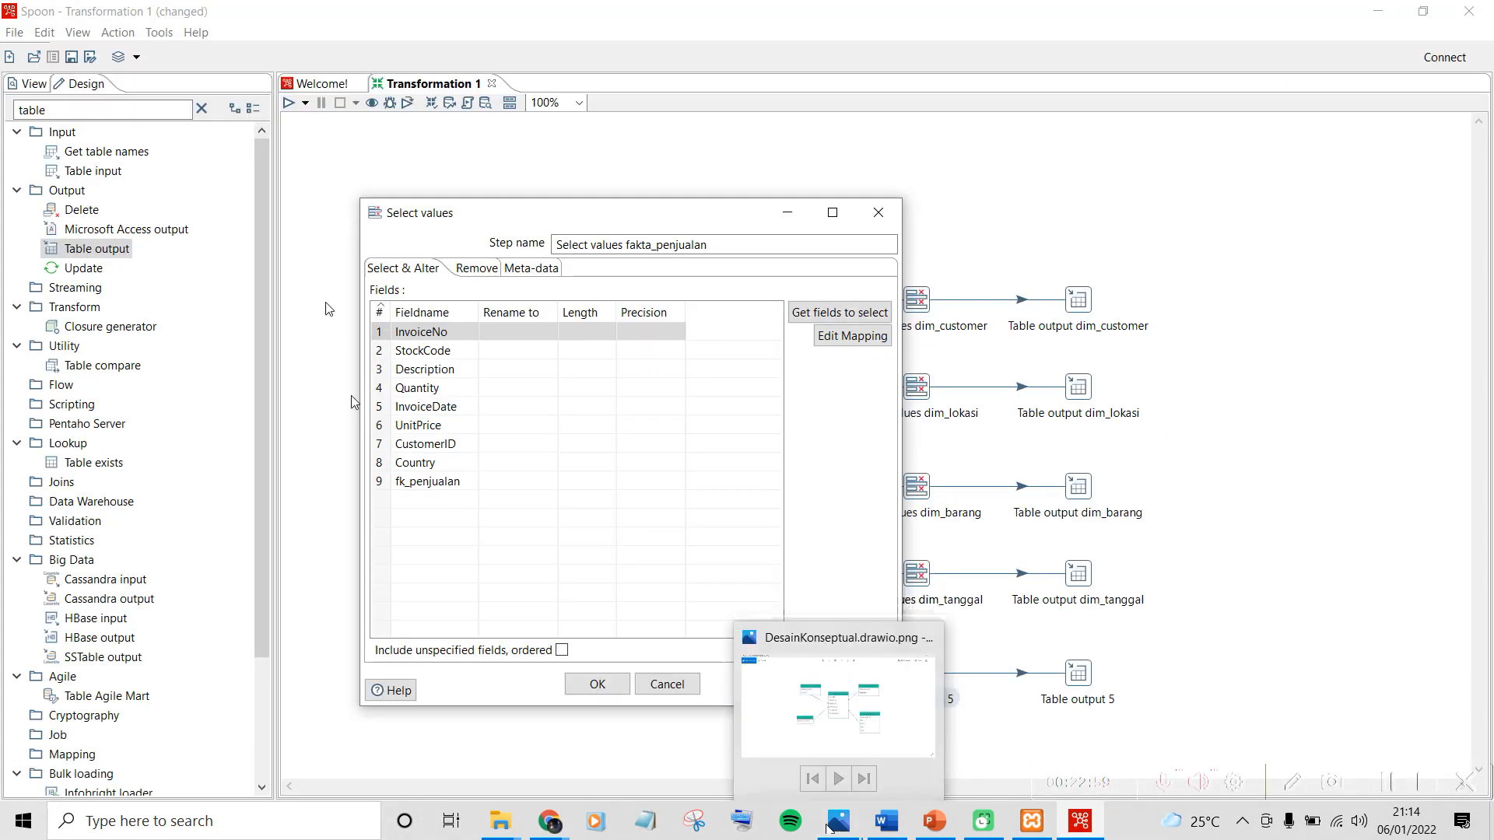
right_click(456, 379)
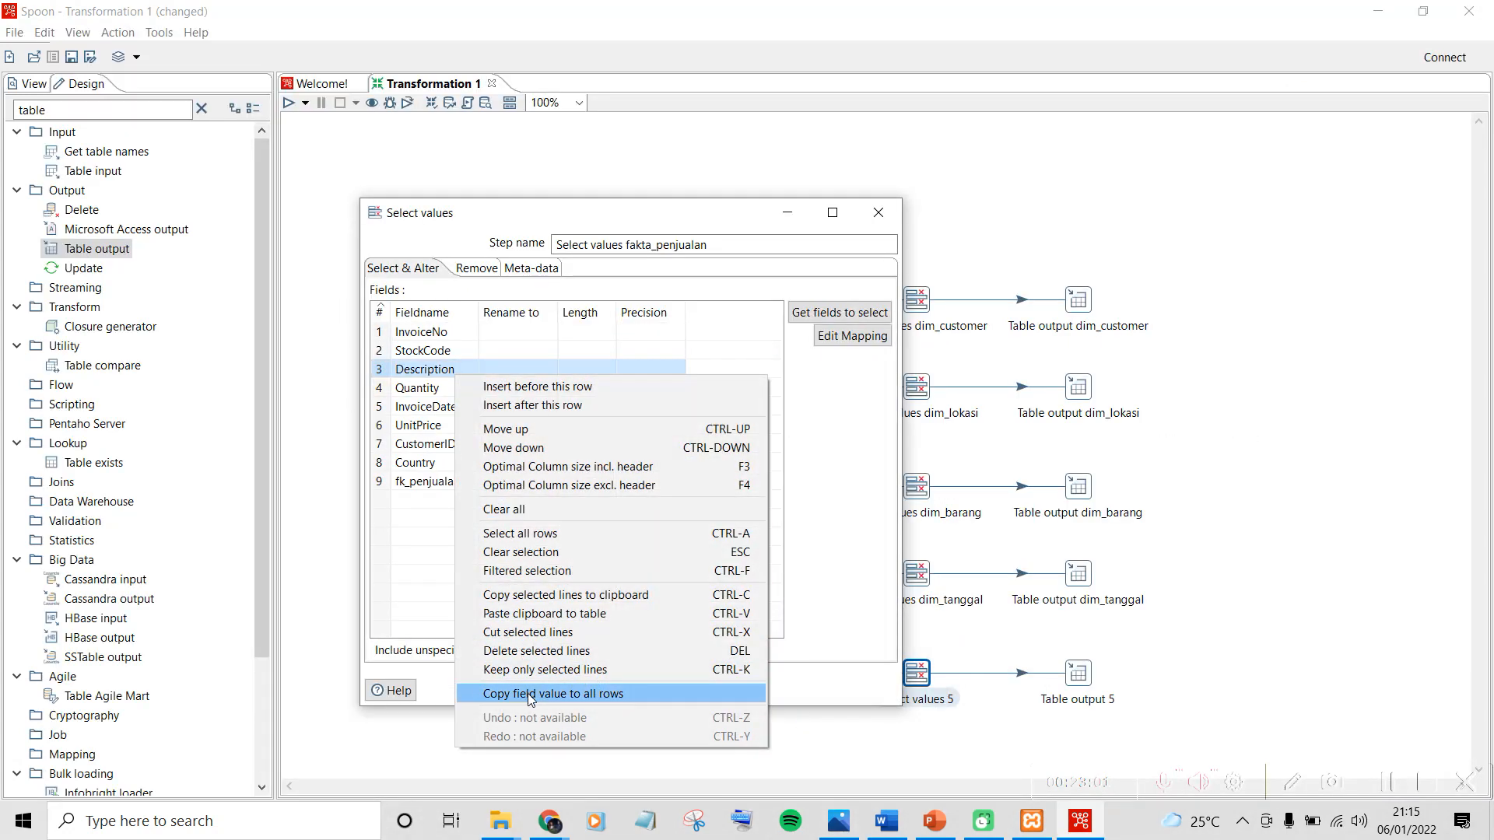
click(537, 651)
right_click(421, 371)
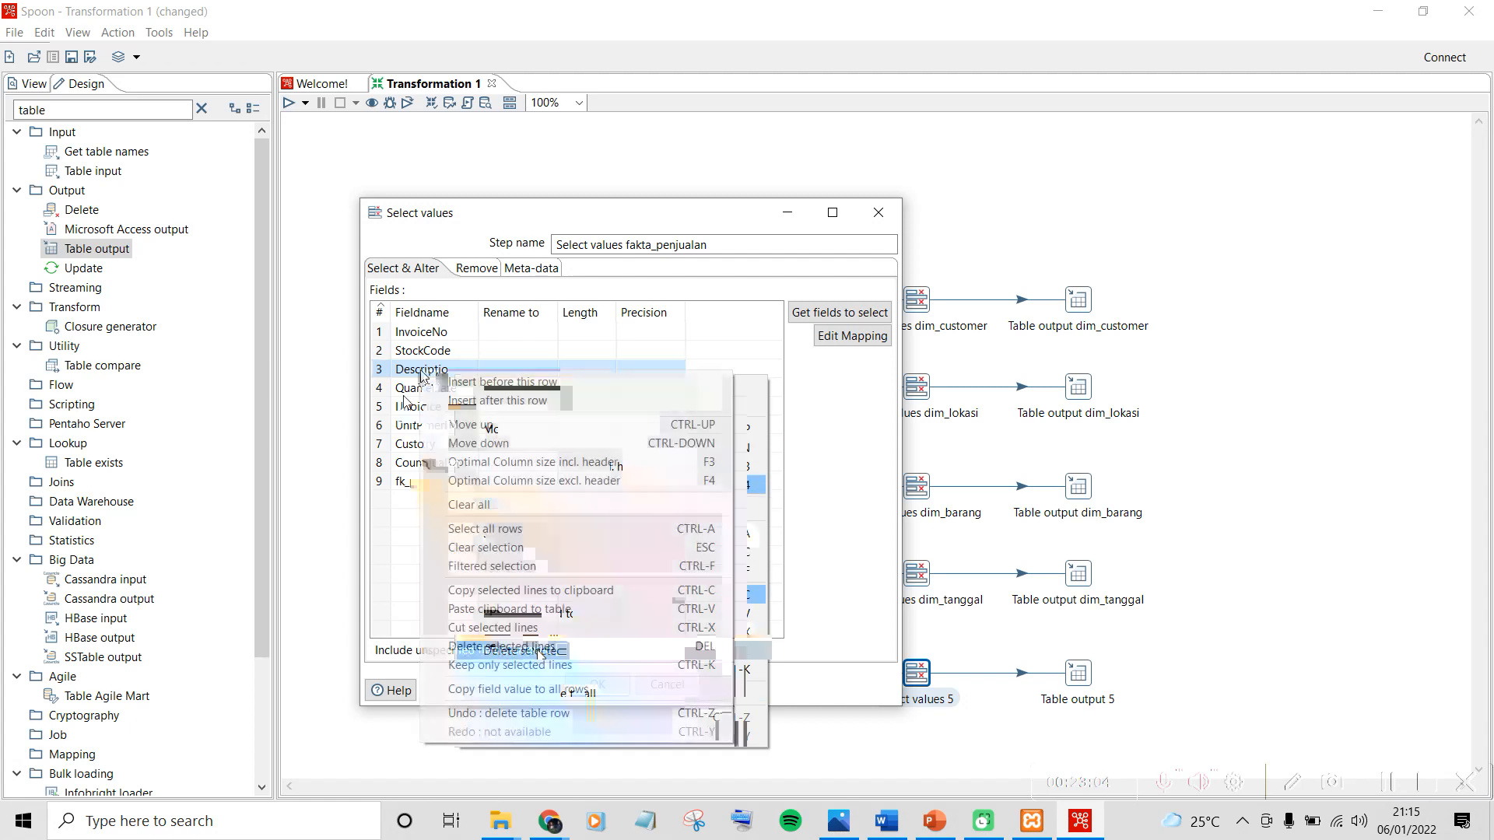
click(497, 653)
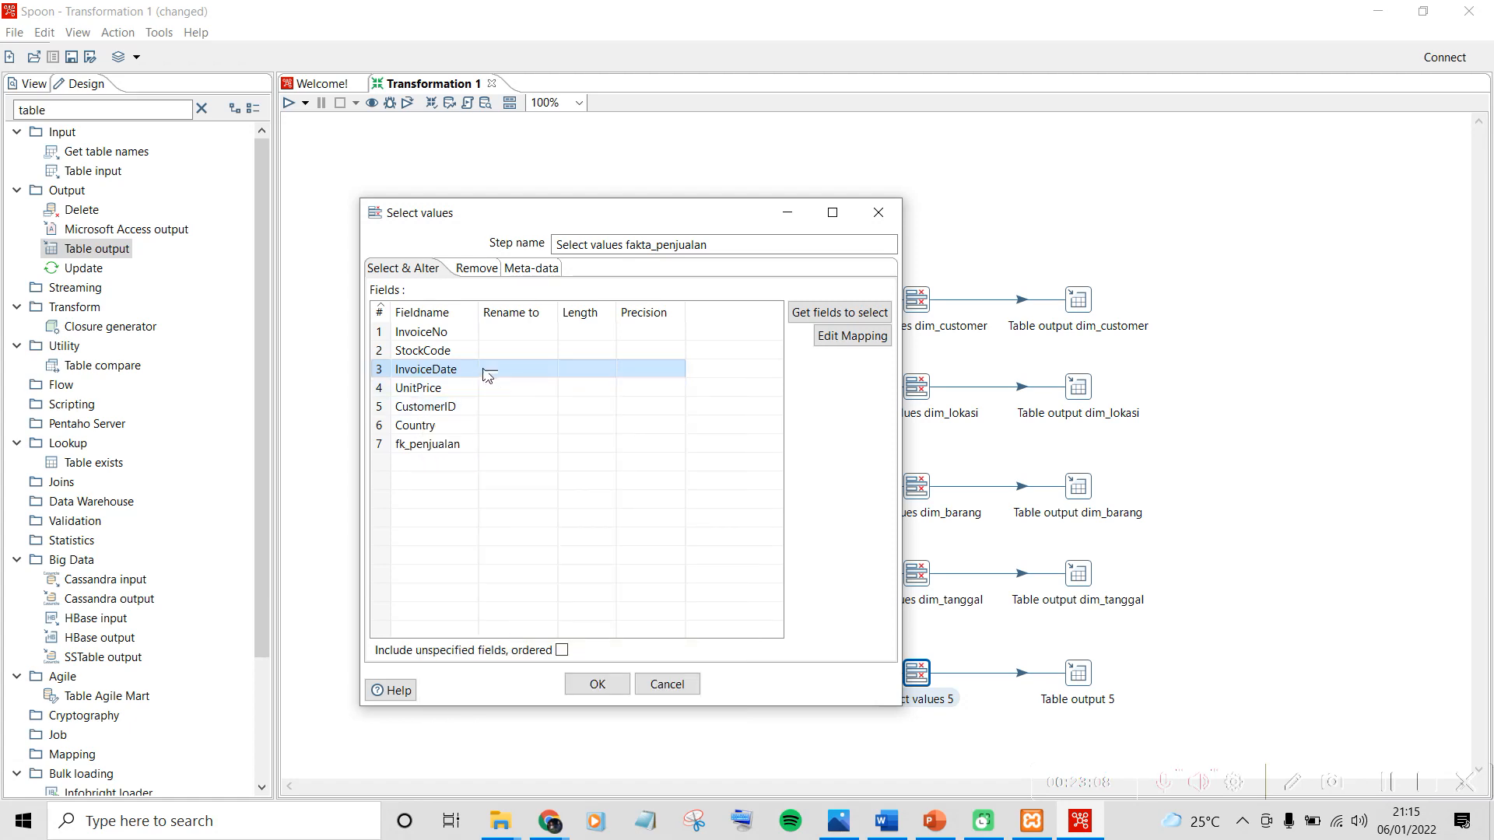
Set the output names of InvoiceNo, StockCode and InvoiceDate to invoice_no, stock_code and invoice_date
click(487, 371)
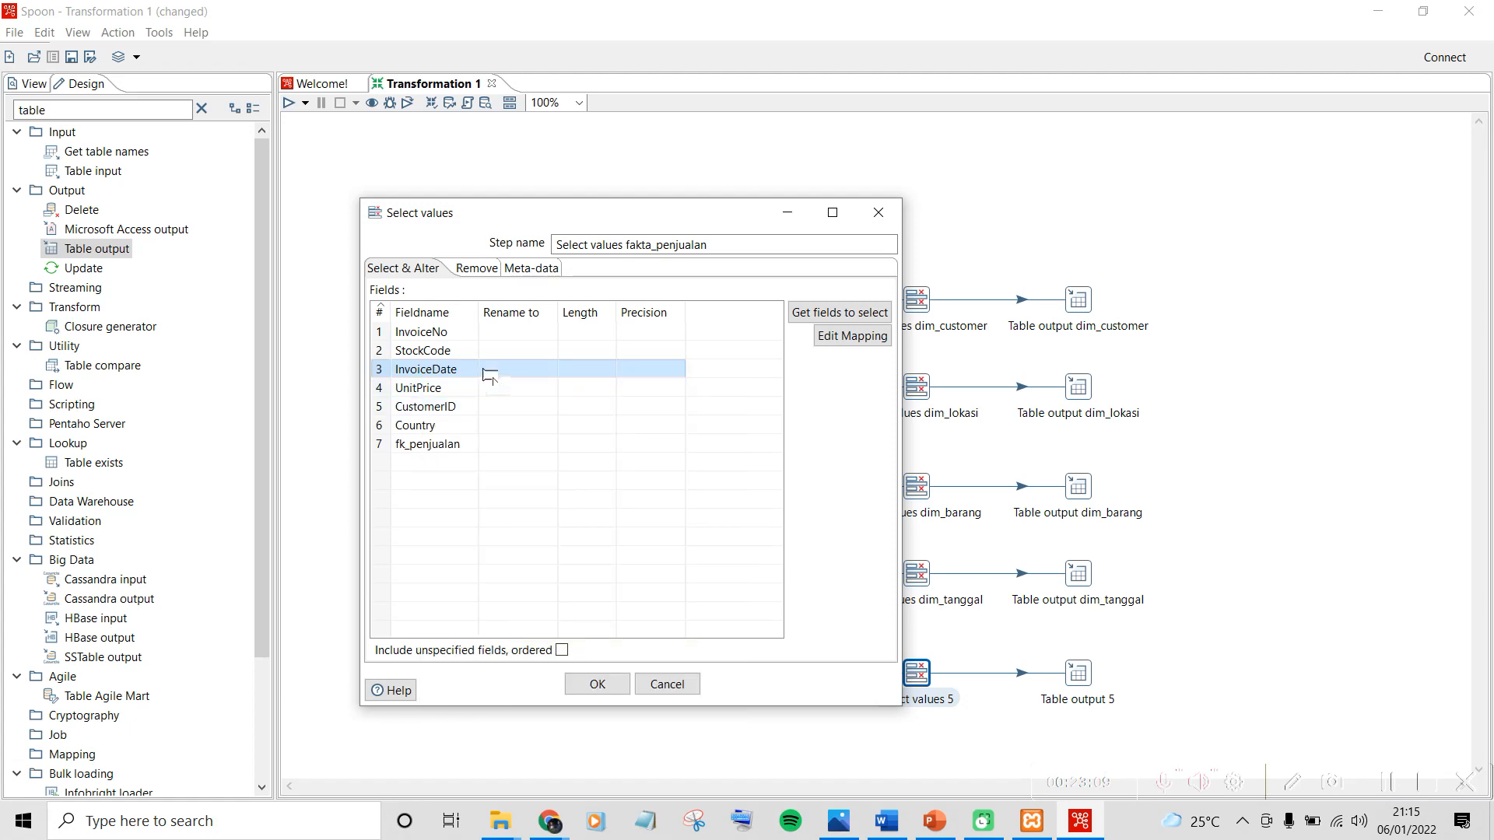
click(527, 332)
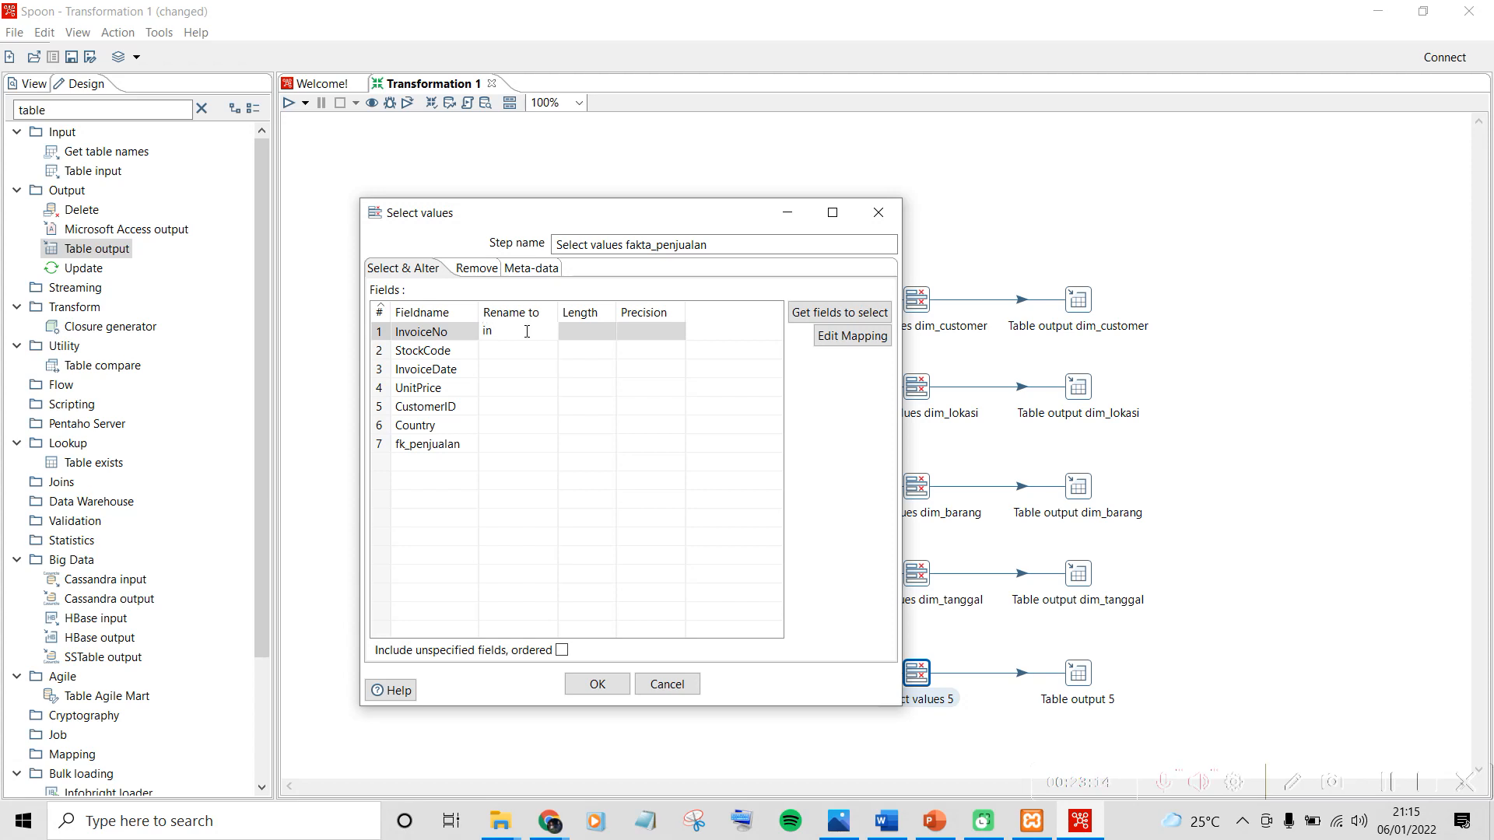
text(invoice_no)
click(511, 351)
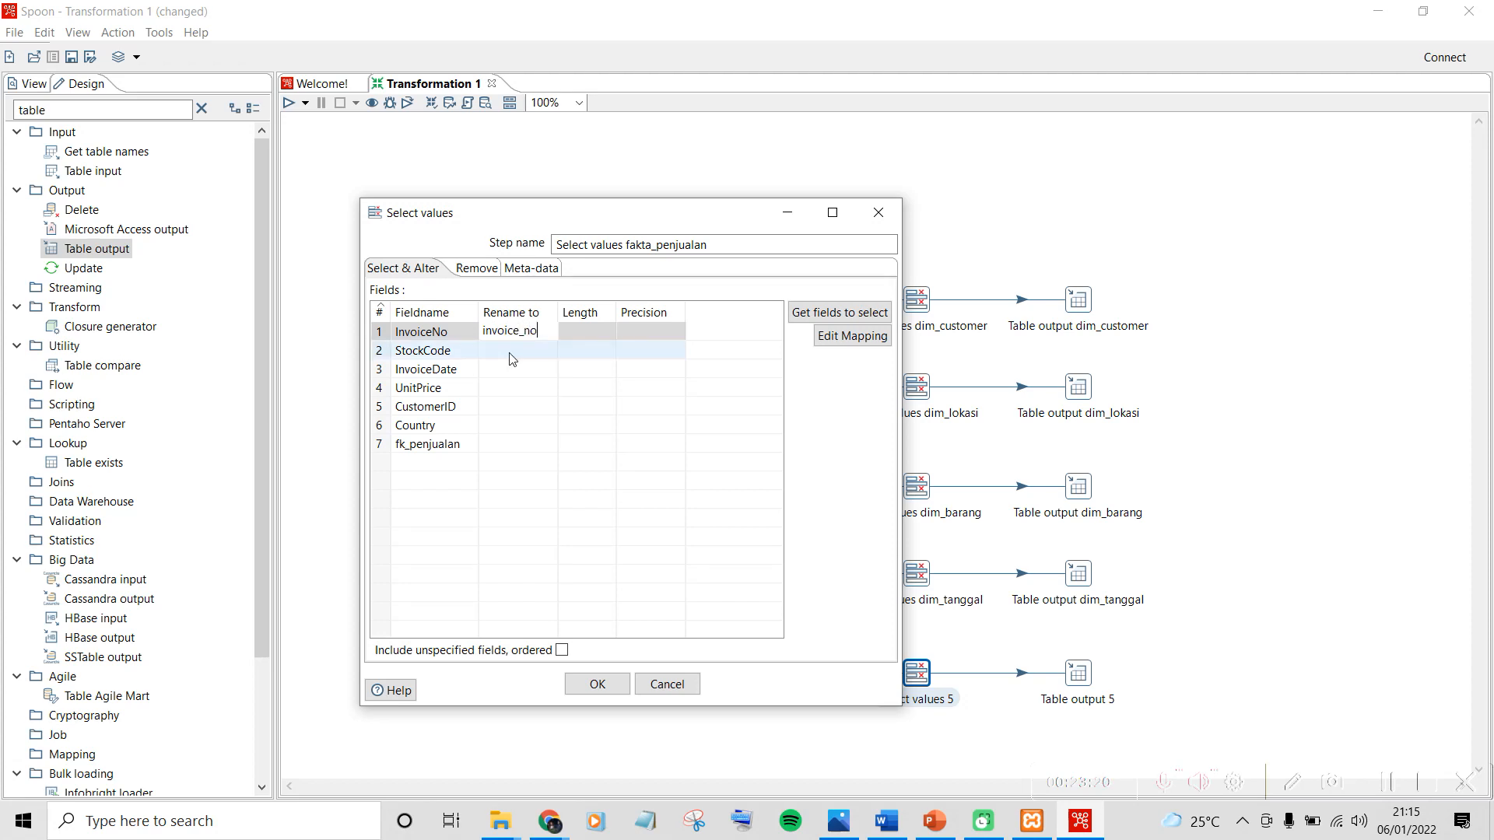
text(st)
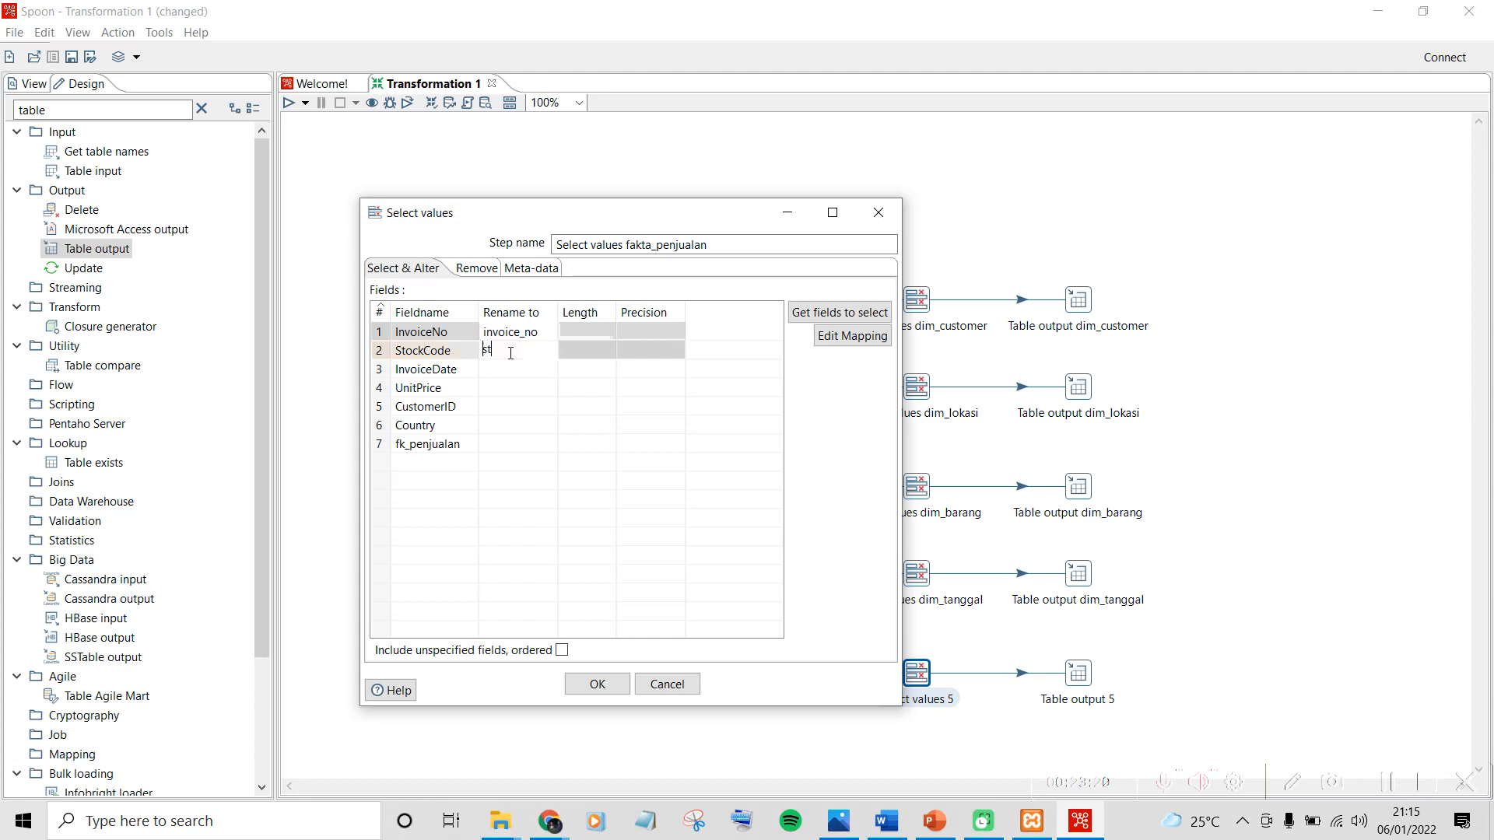
text(ock_cod)
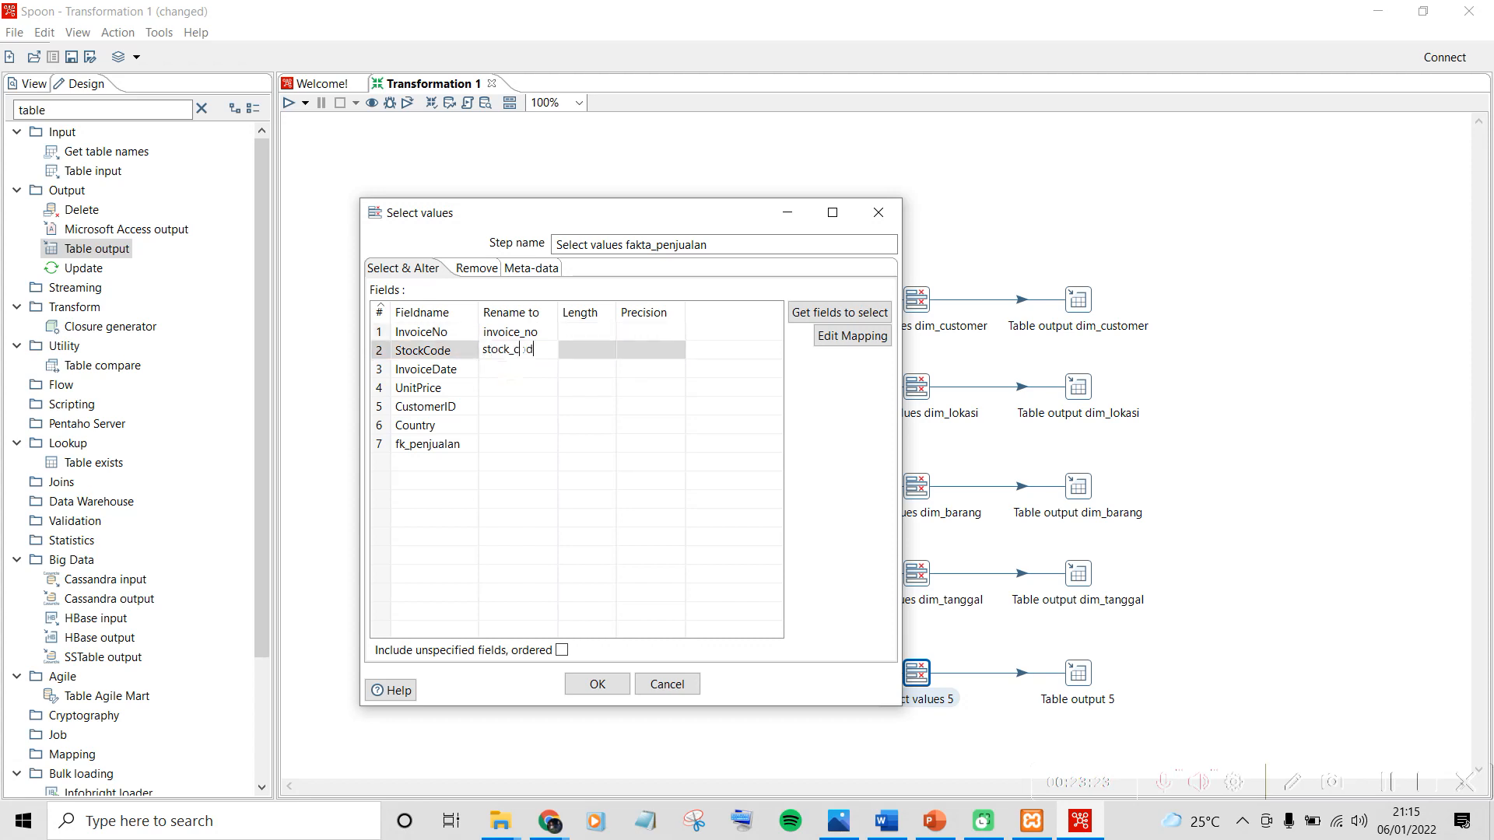
text(e)
key(Return)
text(inv)
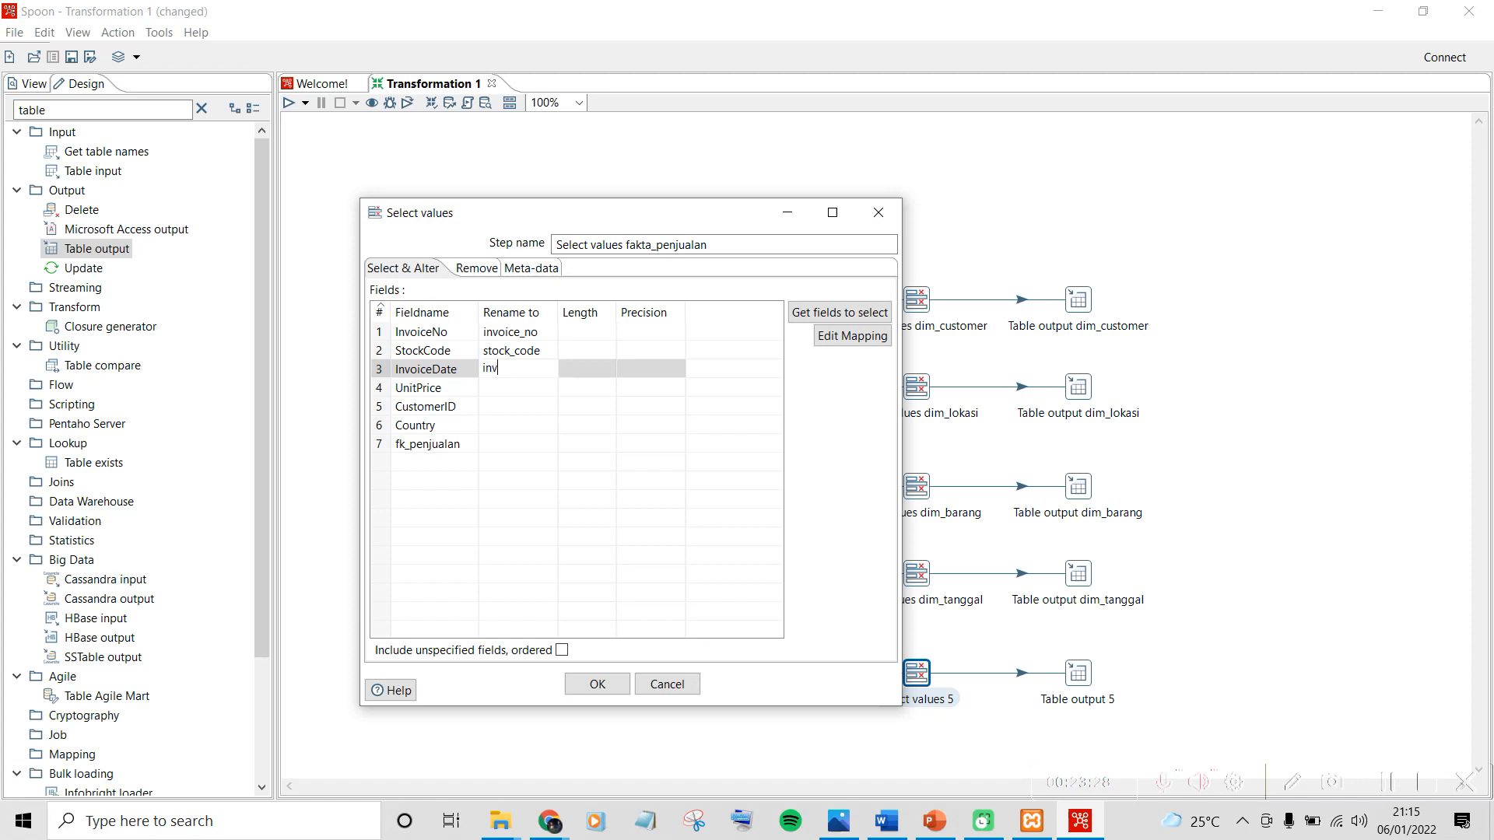
text(oice_datee)
Rename UnitPrice to unit_price, CustomerID to customer_id and Country to country in the output, and accept the Select values settings
click(507, 389)
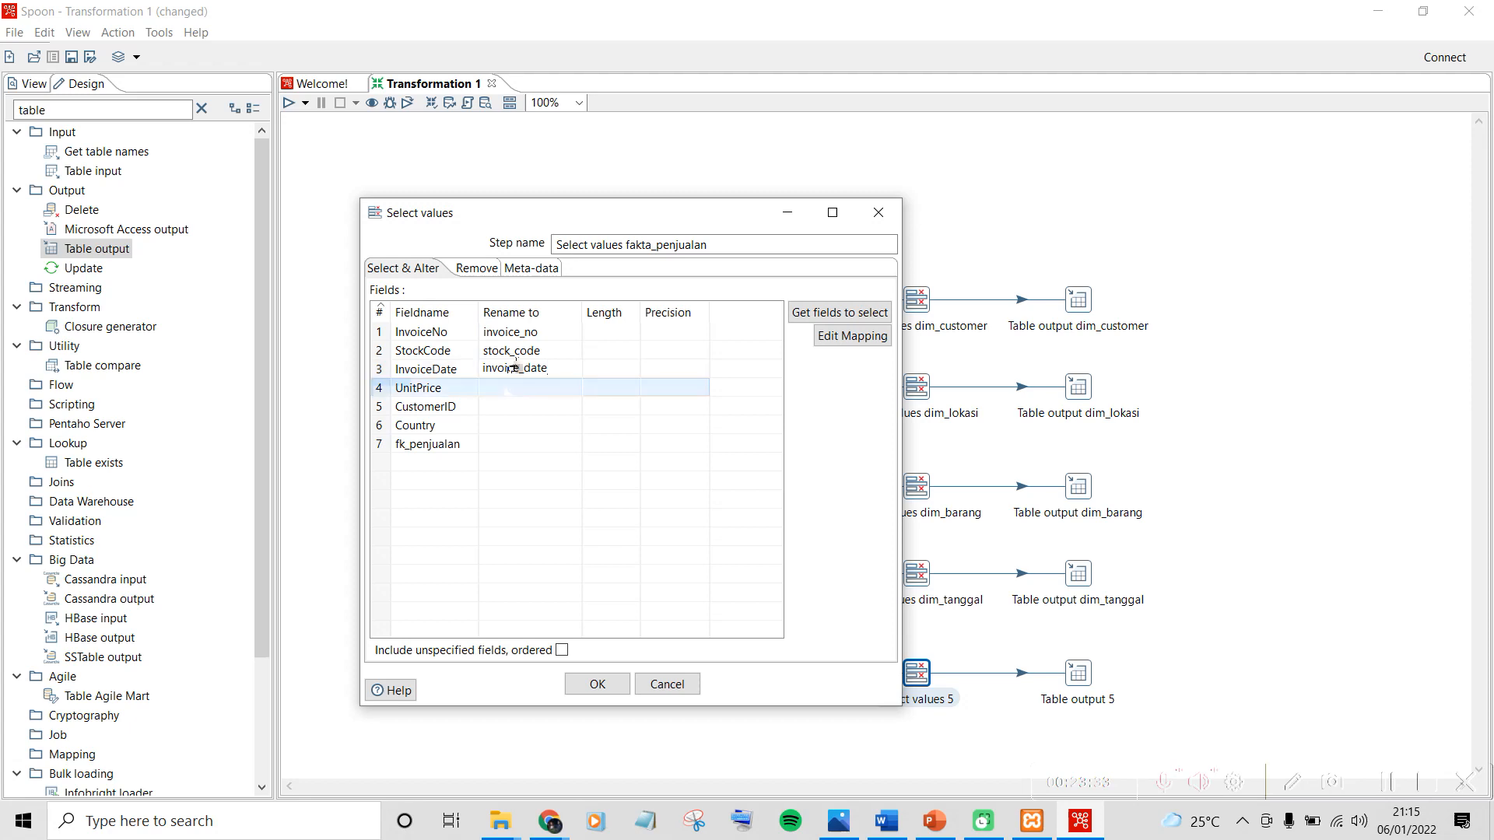
text(uni)
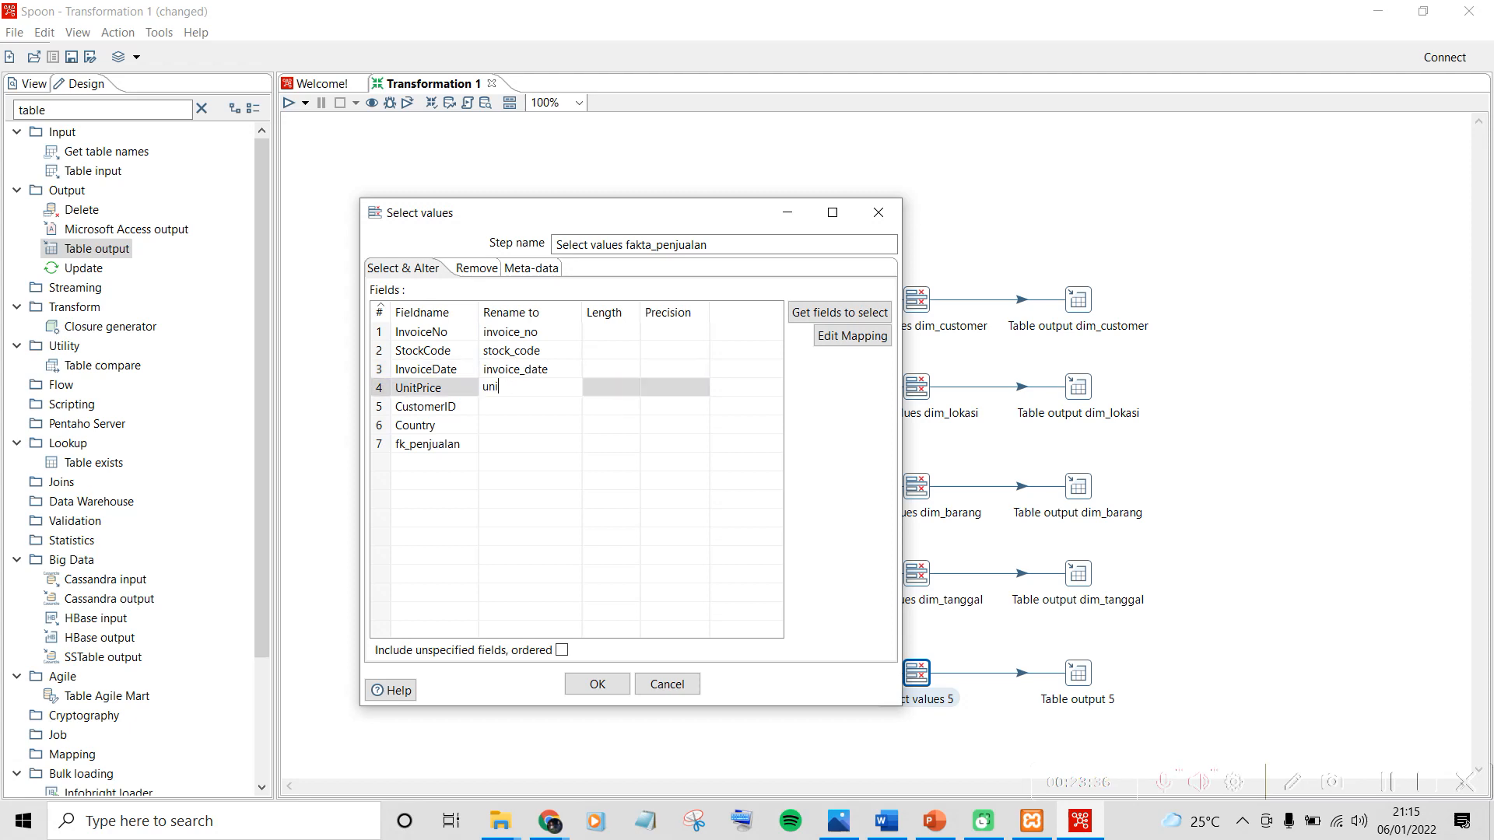
text(t_price)
click(500, 405)
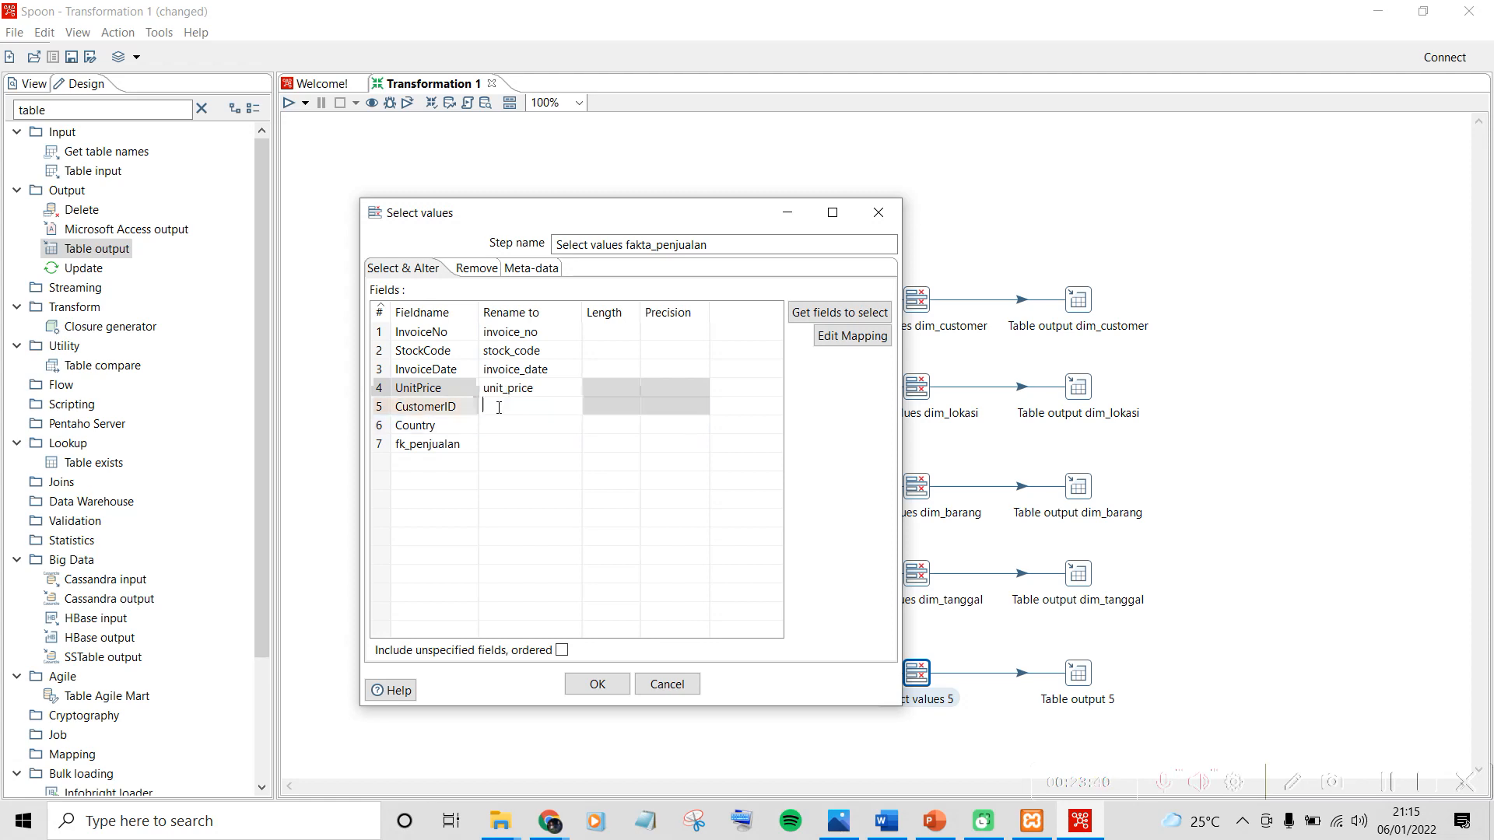
text(customer)
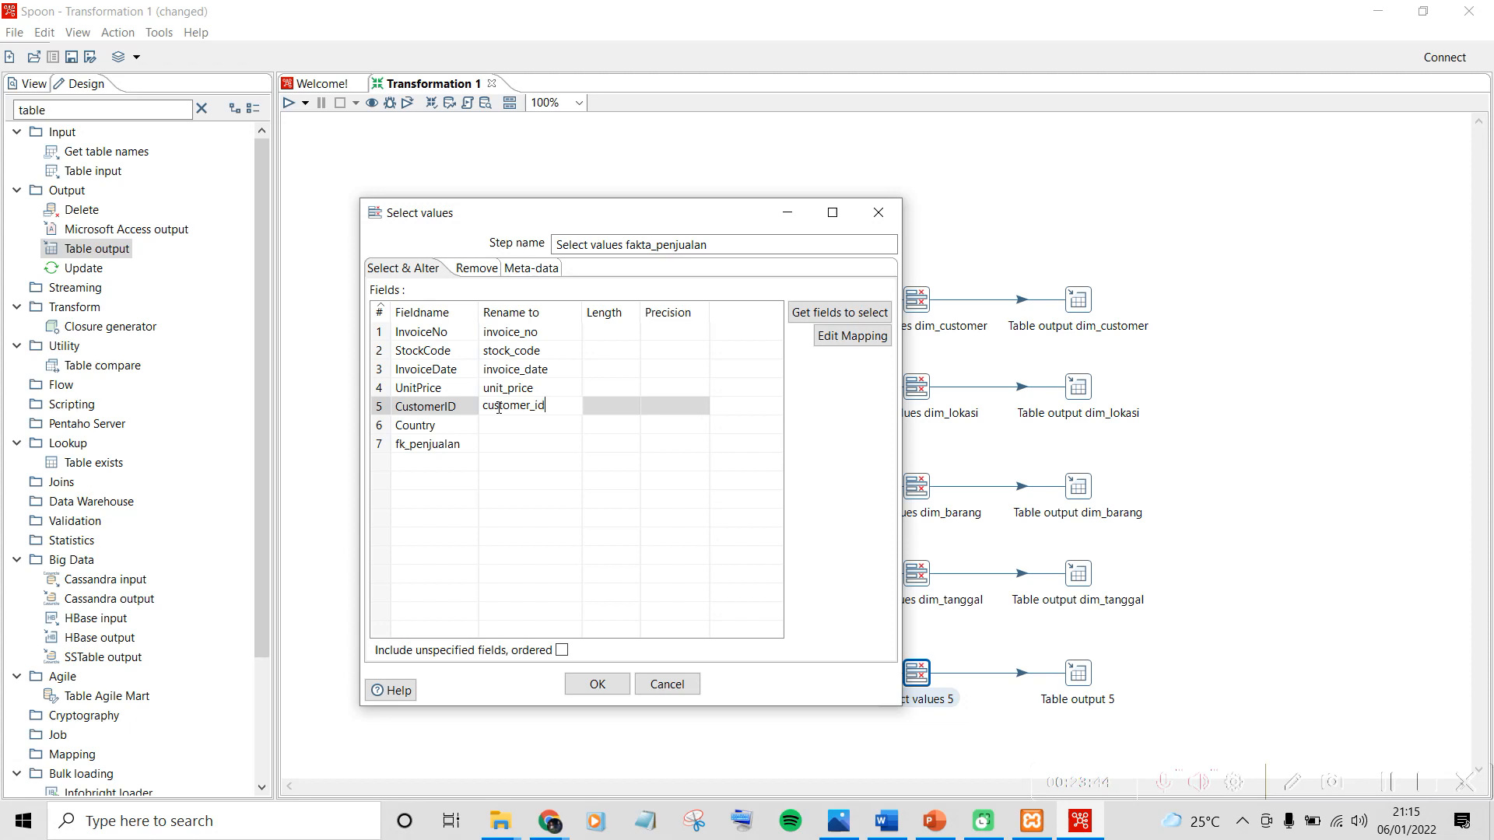
text(_id)
click(495, 427)
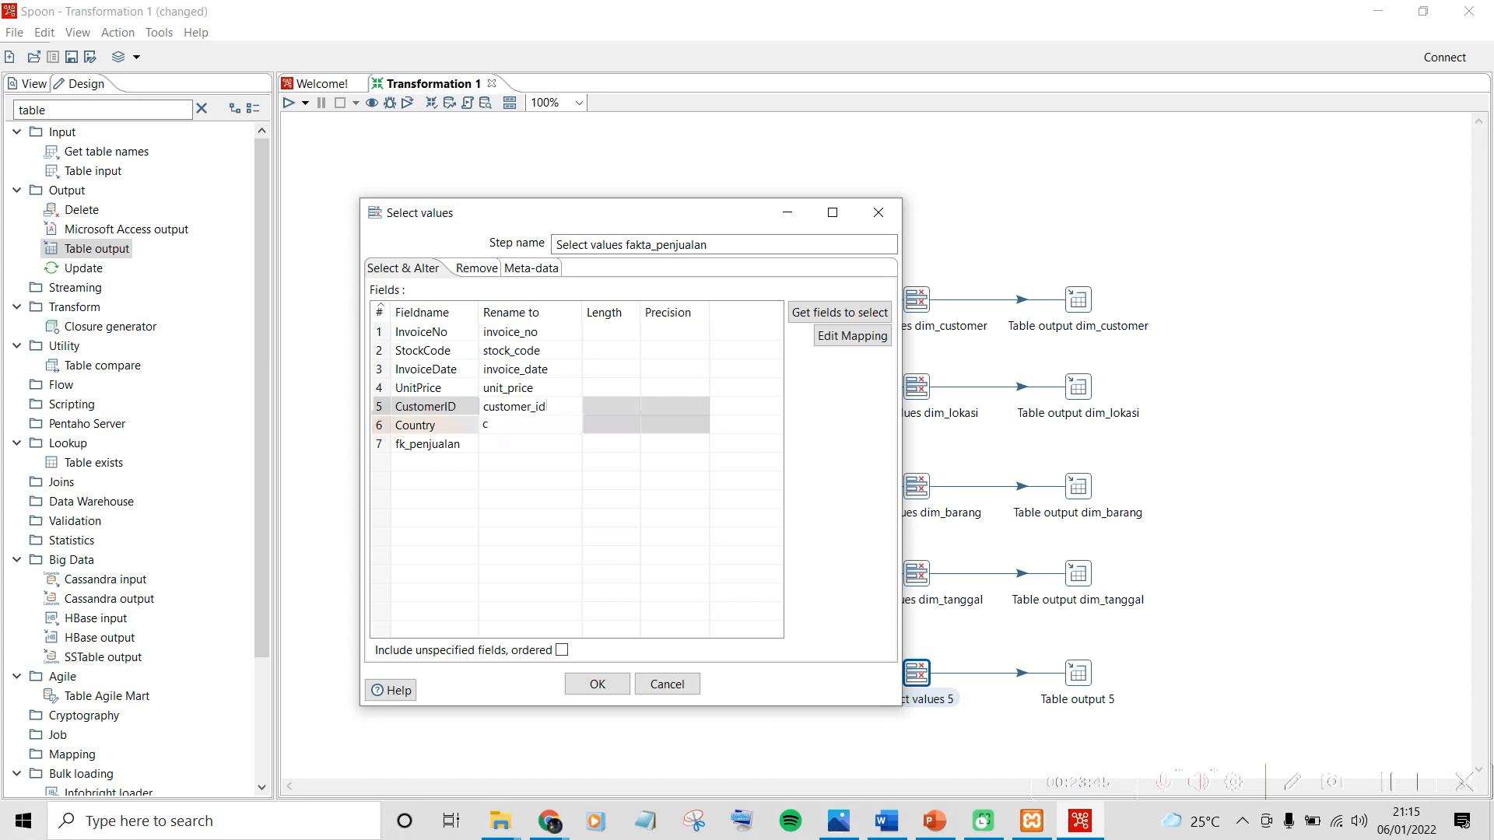
text(country)
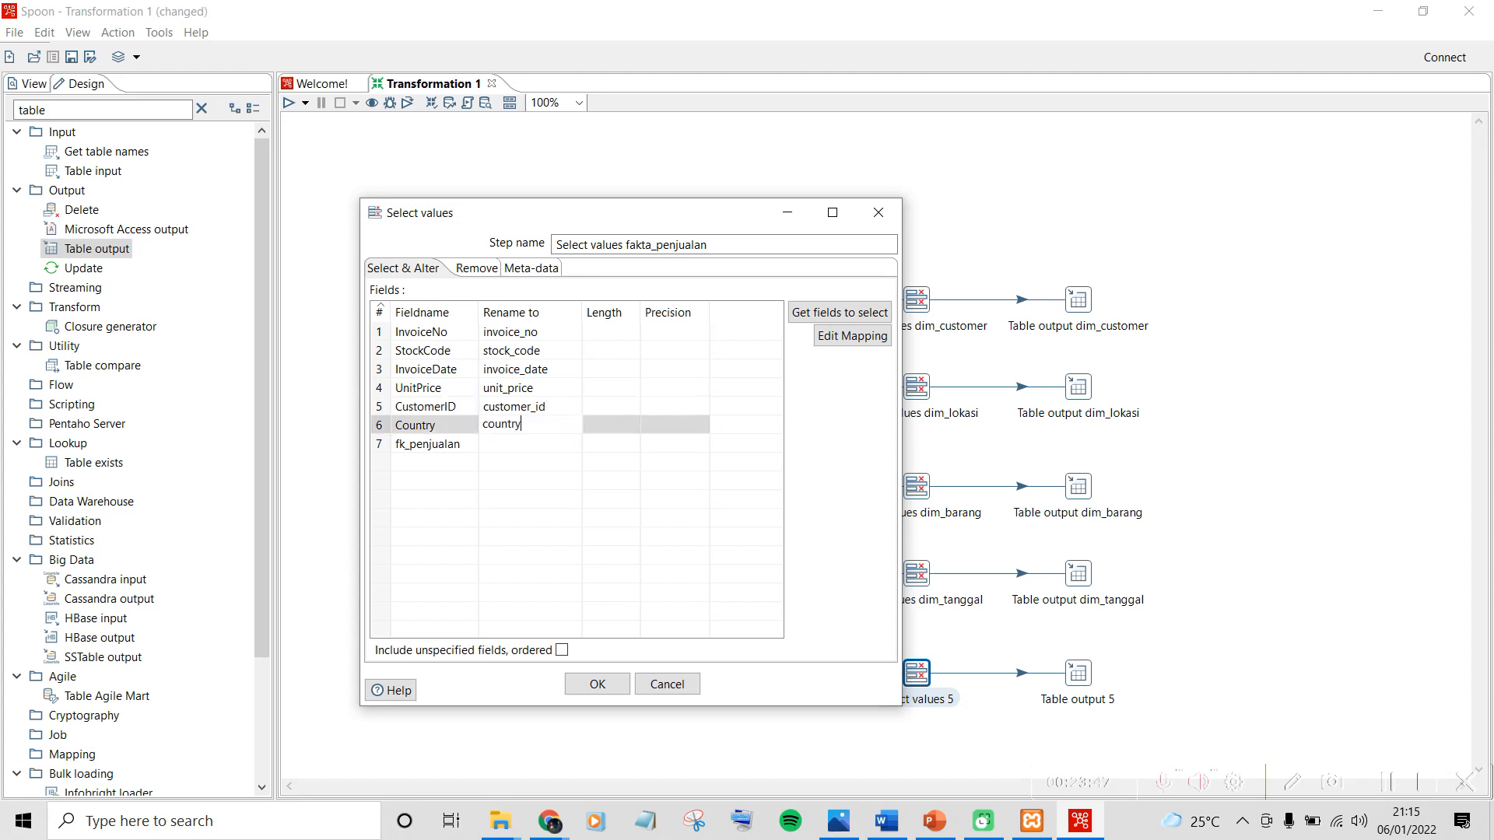
click(482, 444)
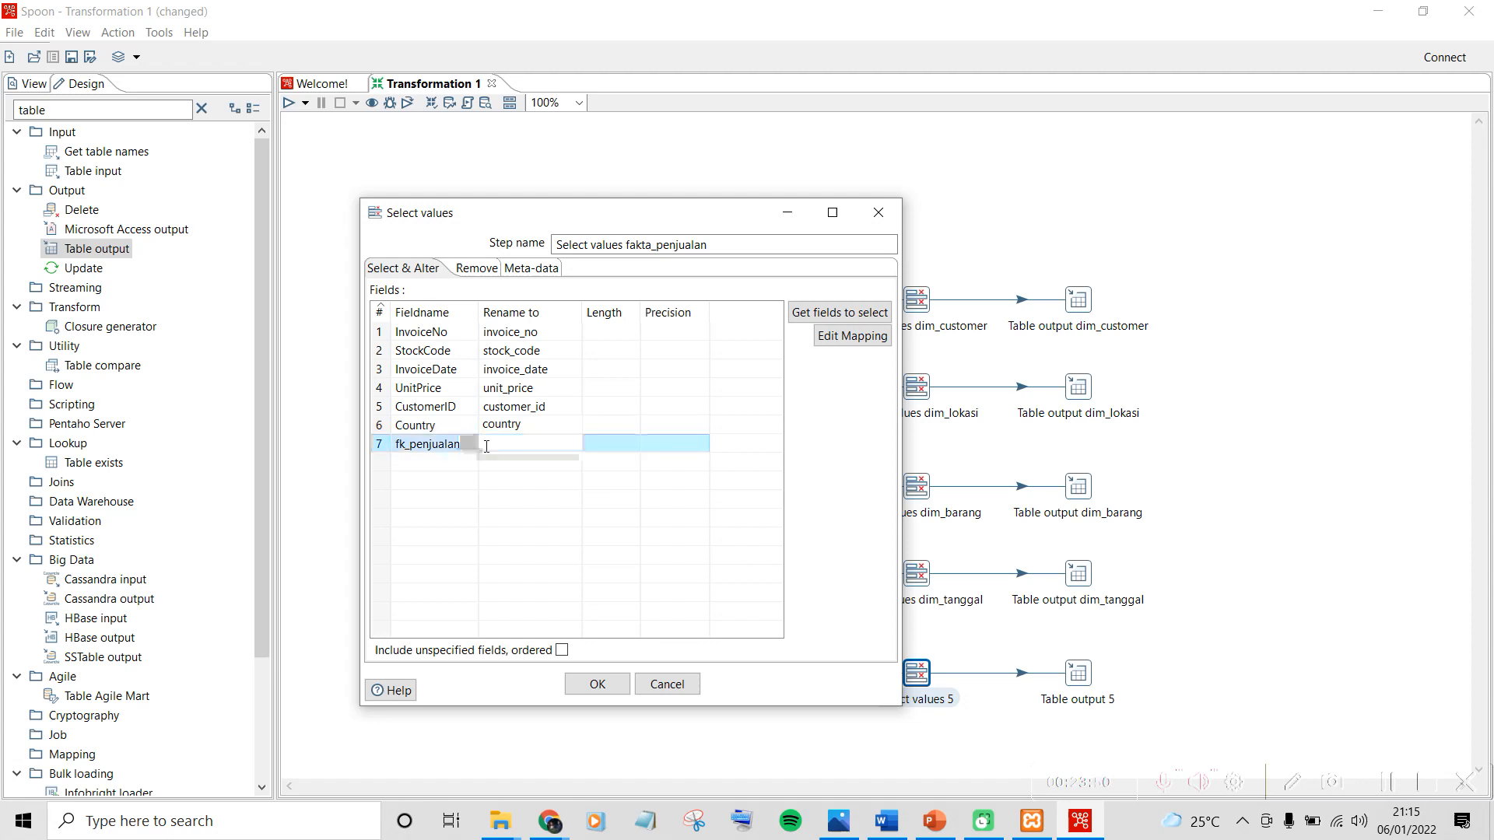
click(596, 687)
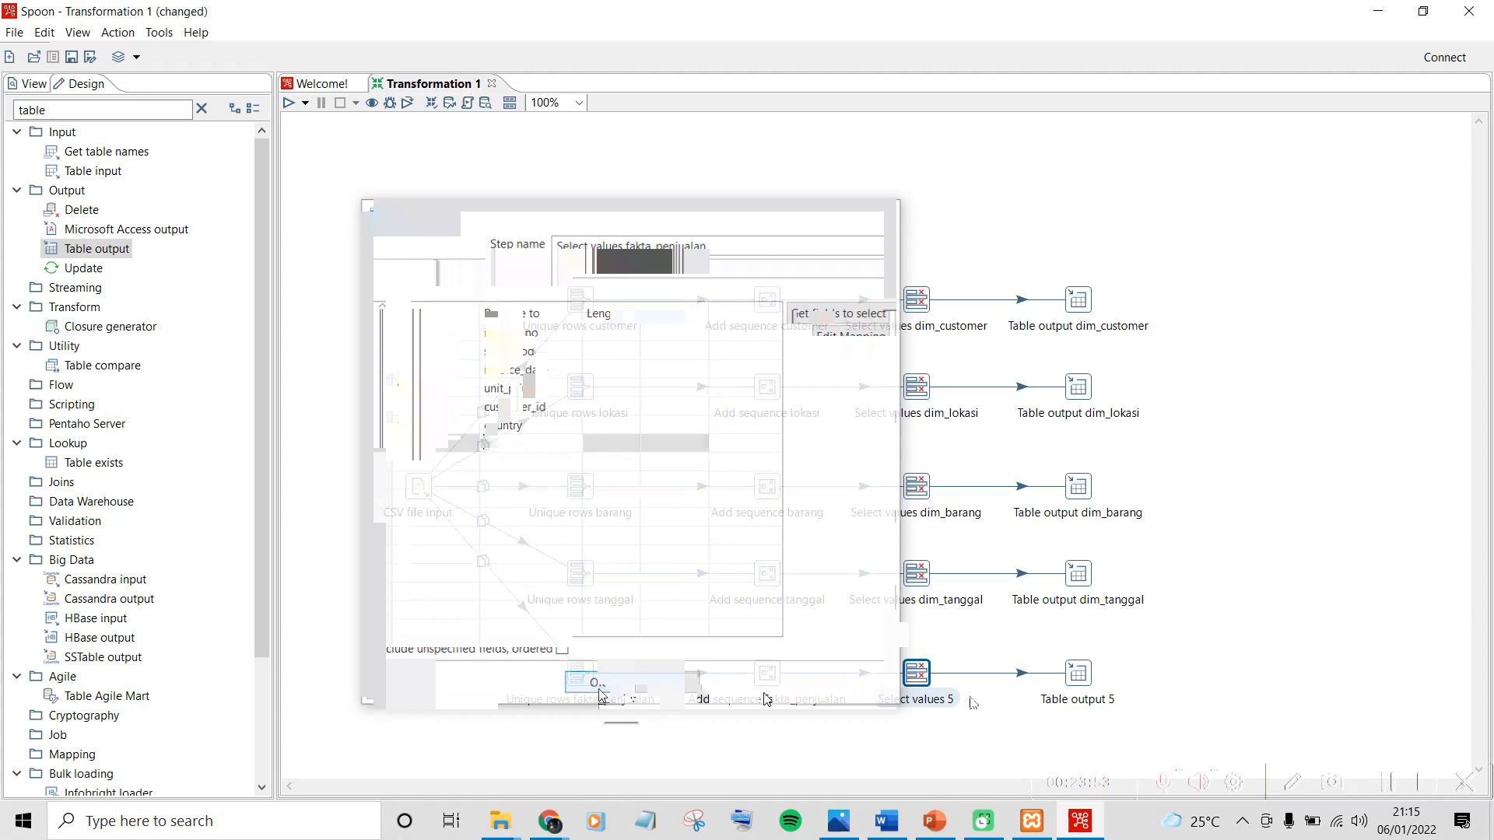
Rename Table output 5 as "Table output fakta_penjualan" and set its target table to fakta_penjualan
double_click(1067, 678)
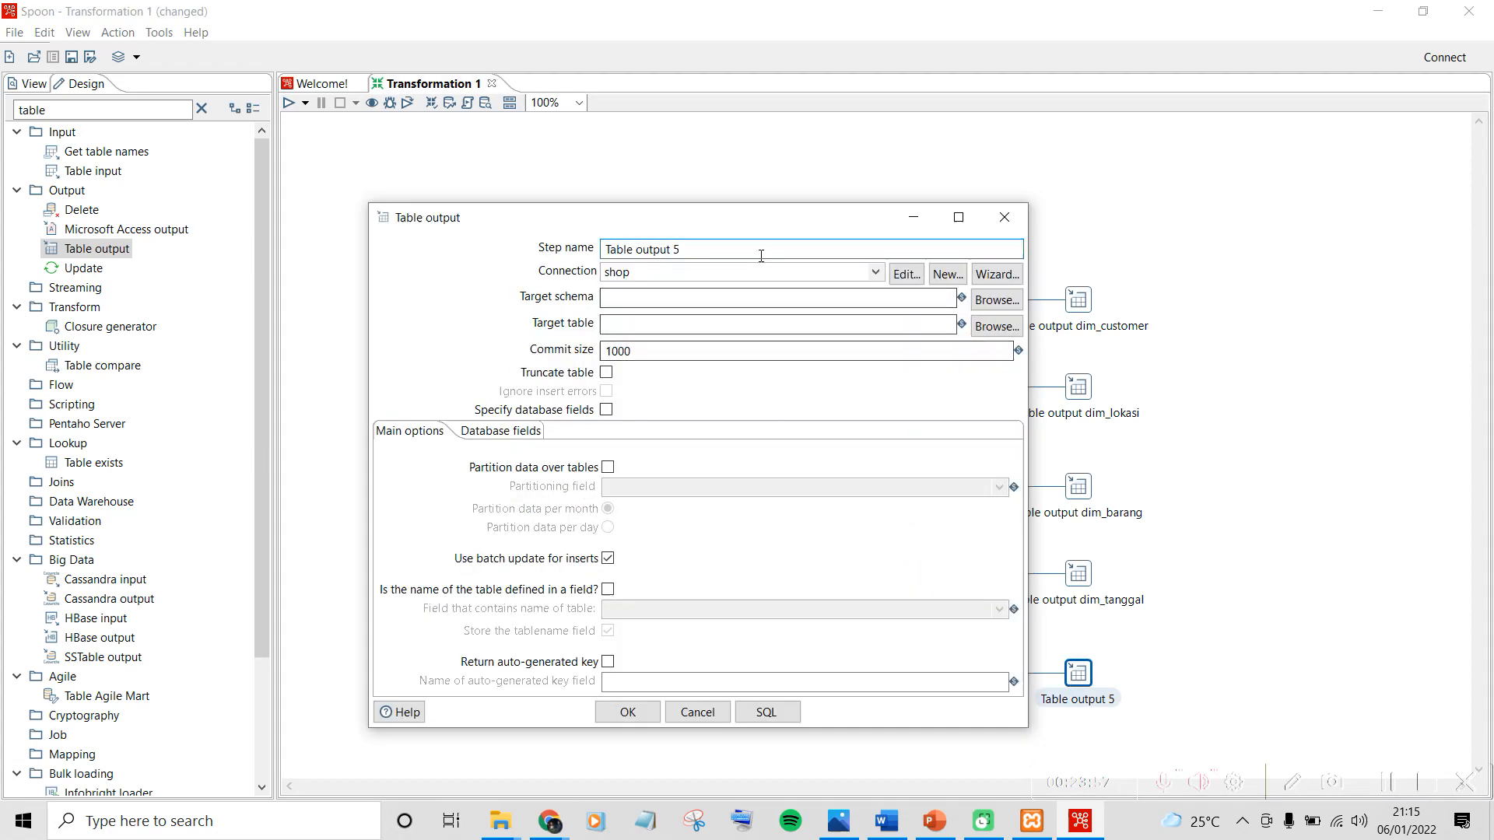
text(fakta_)
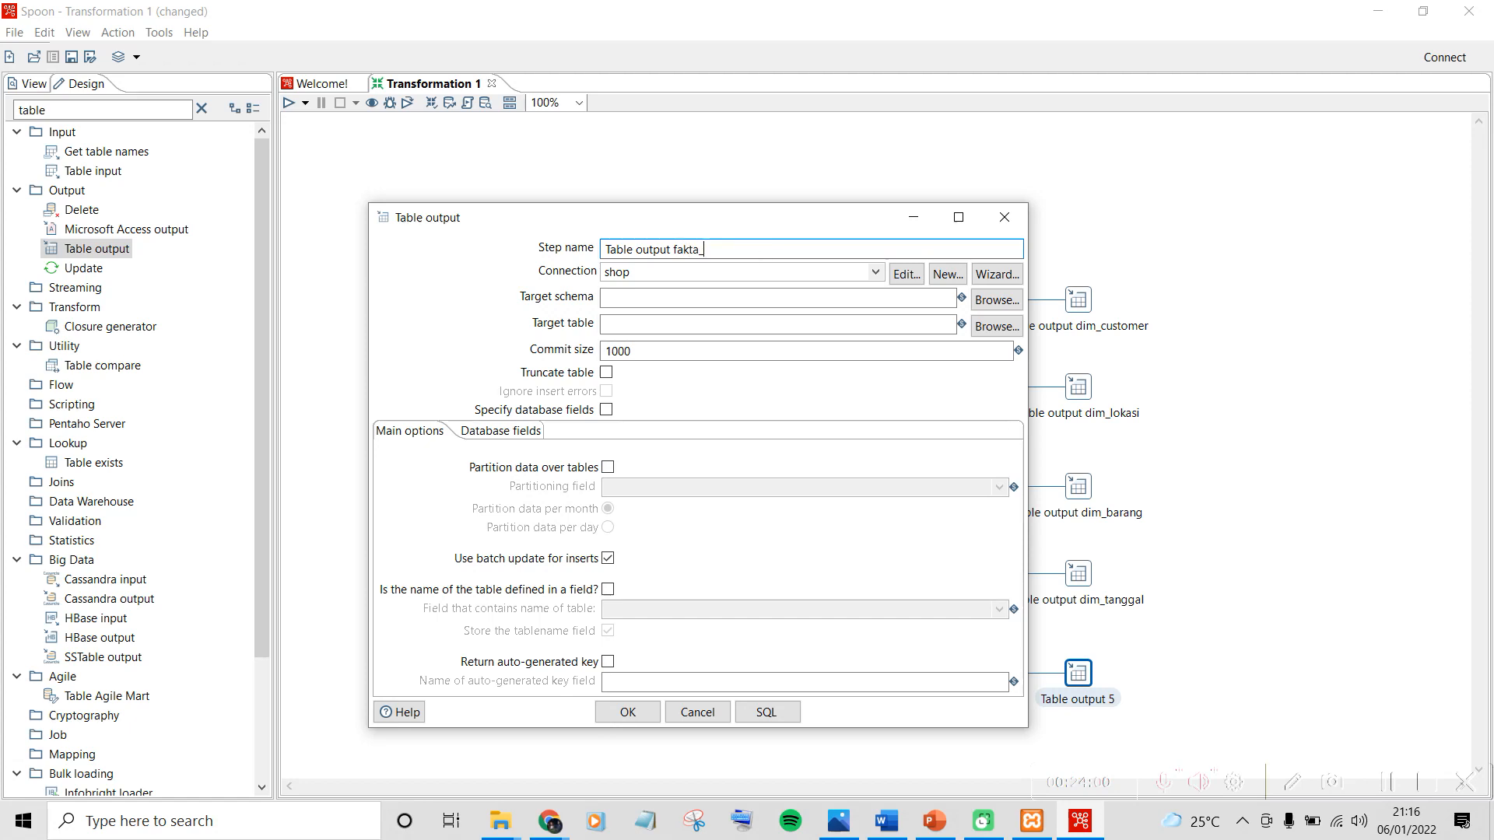
text(penjualan)
click(635, 319)
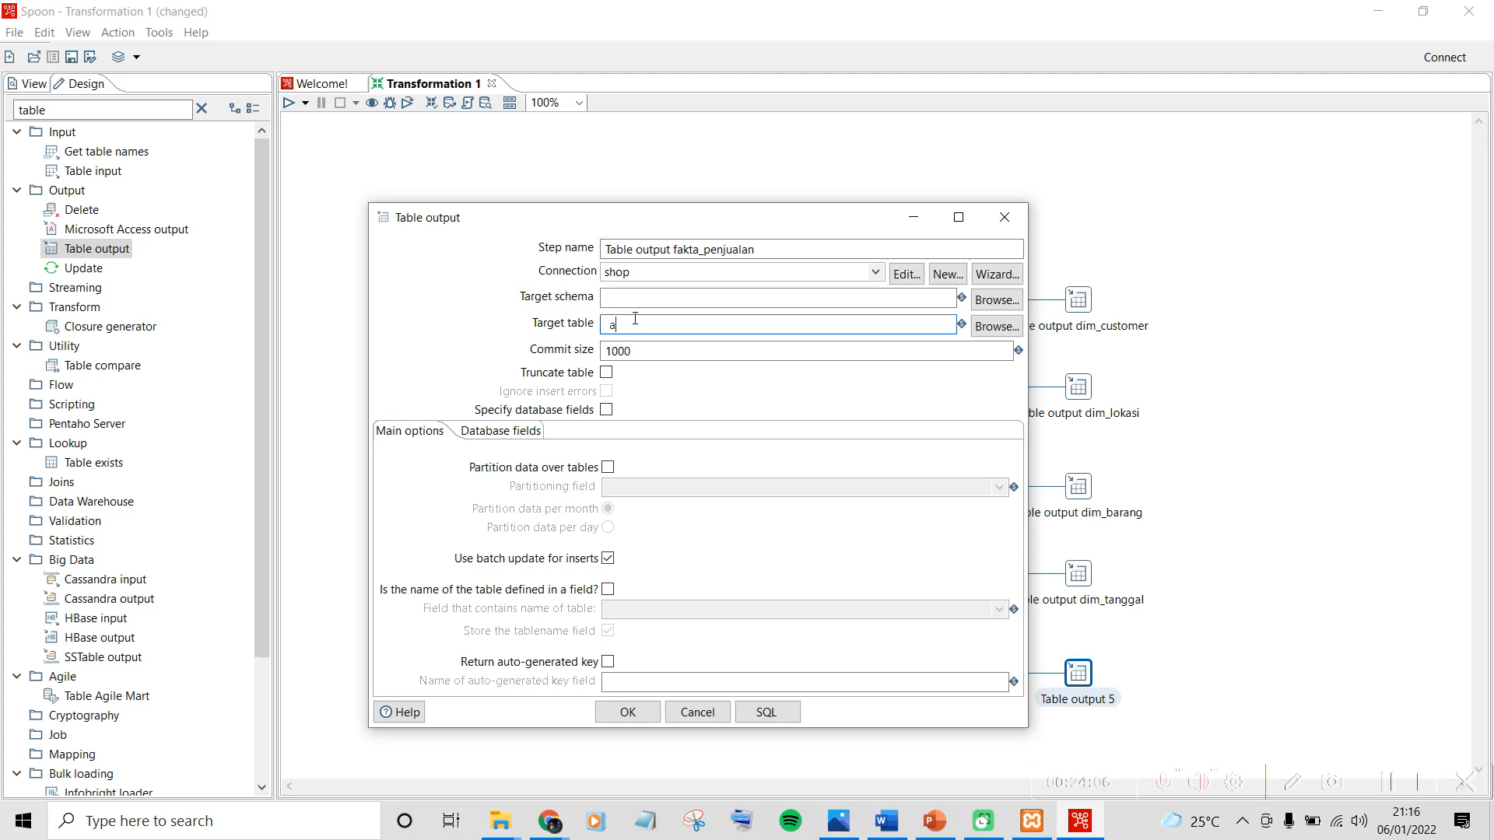
text(fakta_penjualan)
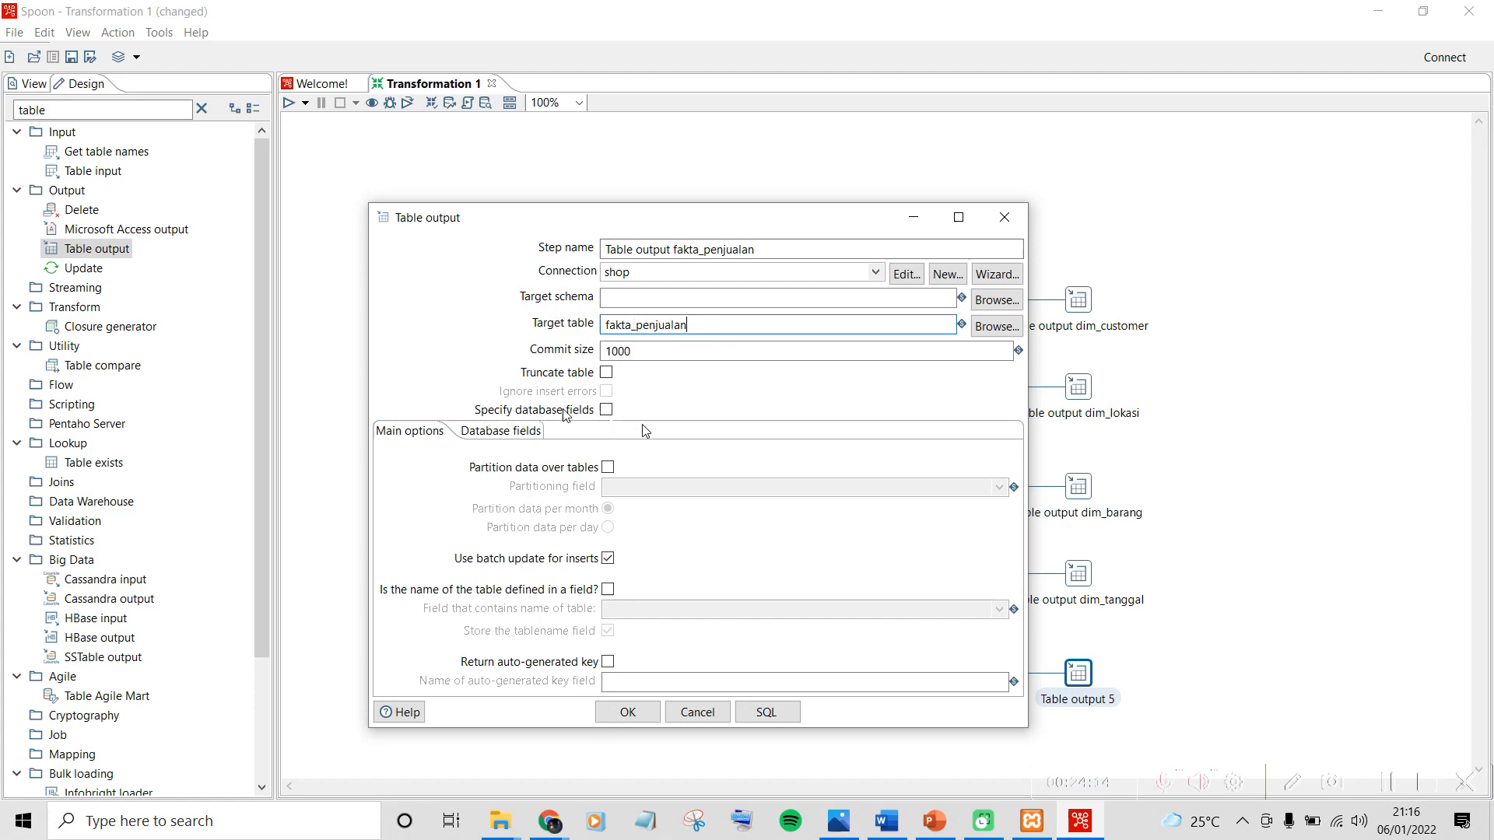
Generate and execute the CREATE TABLE statement for fakta_penjualan, and accept the Table output settings
click(766, 713)
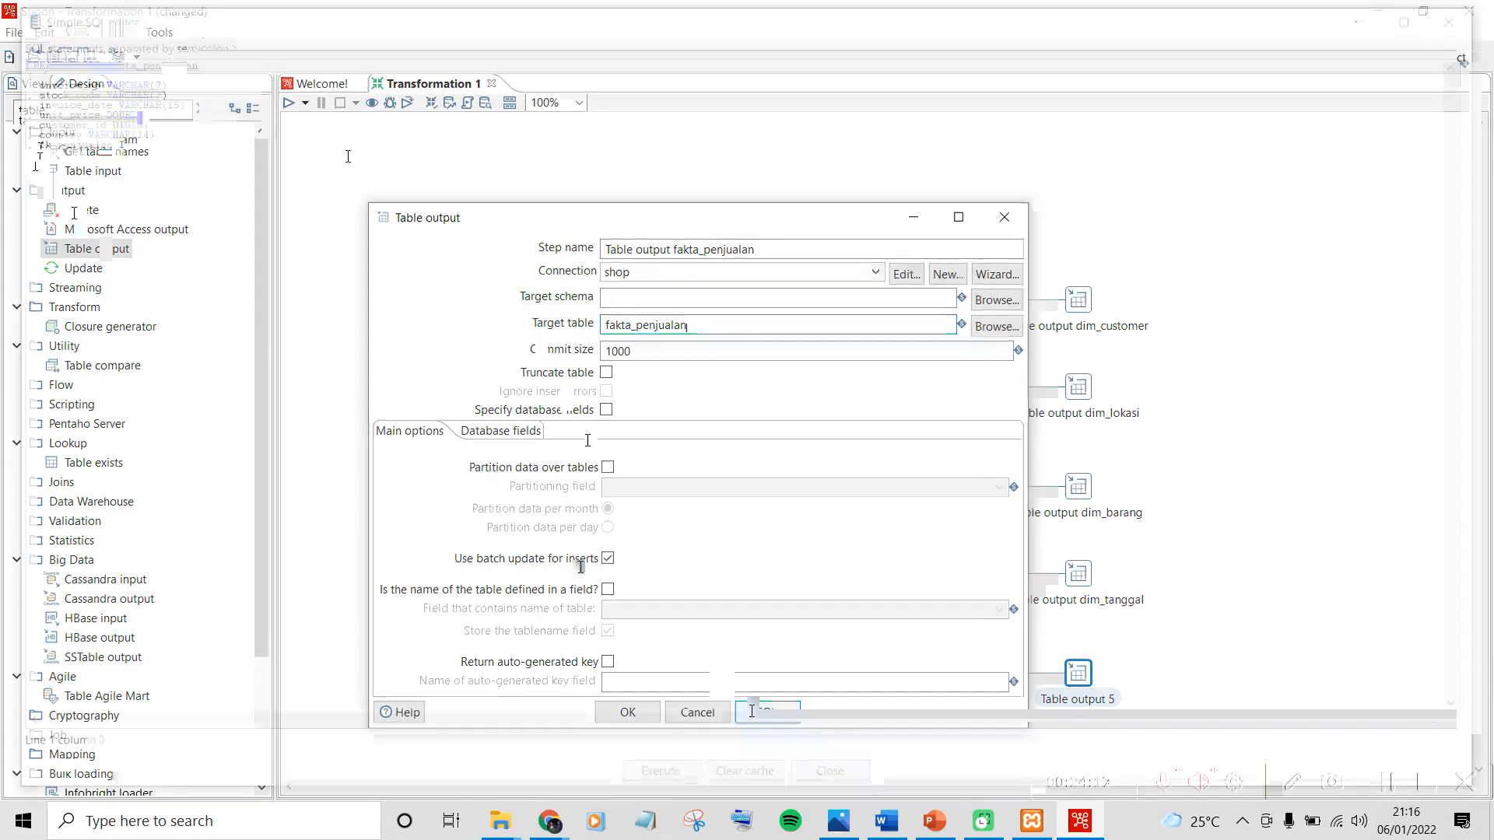
click(656, 782)
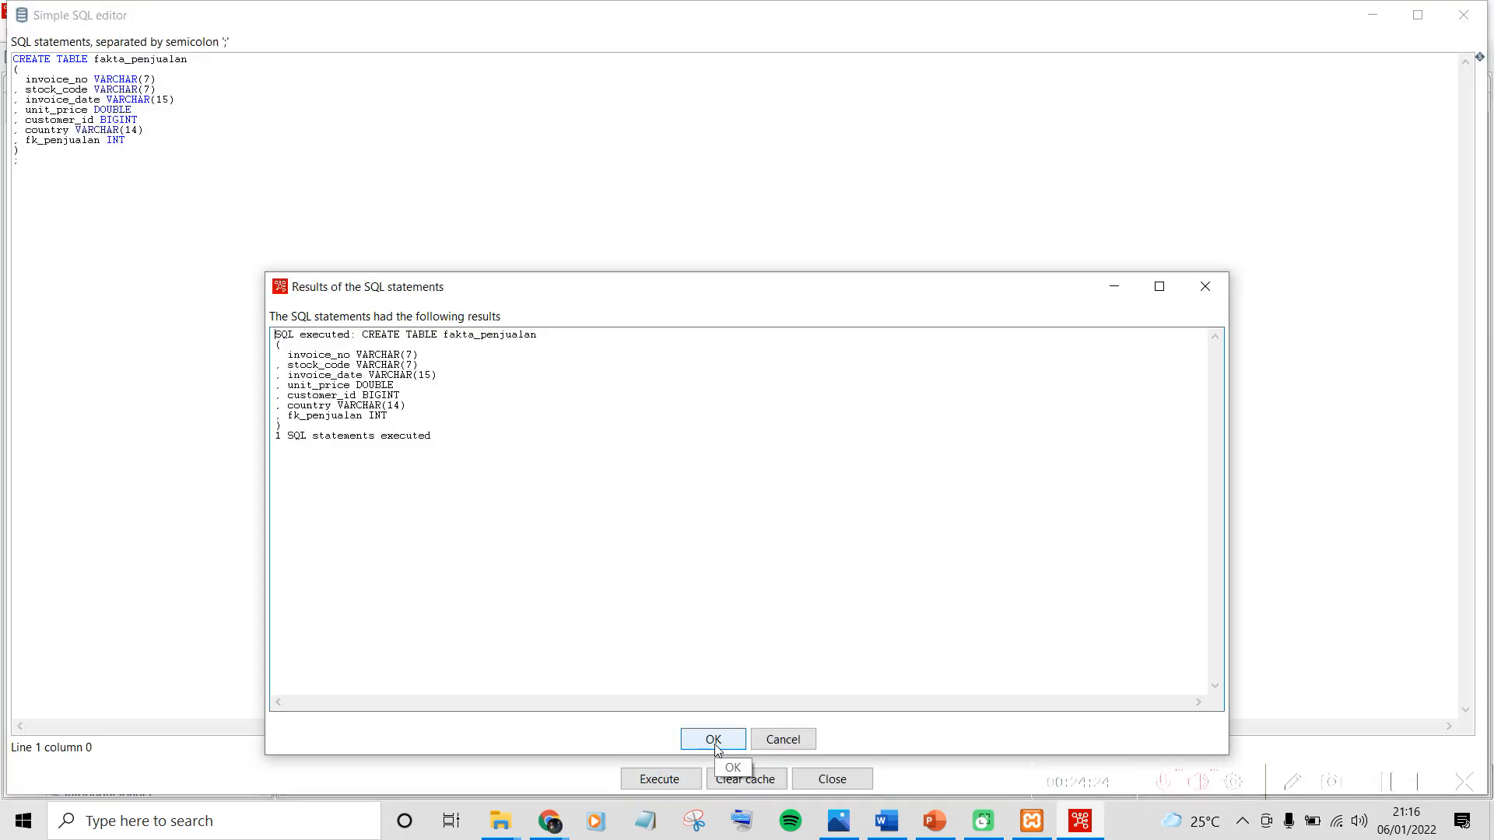
click(713, 740)
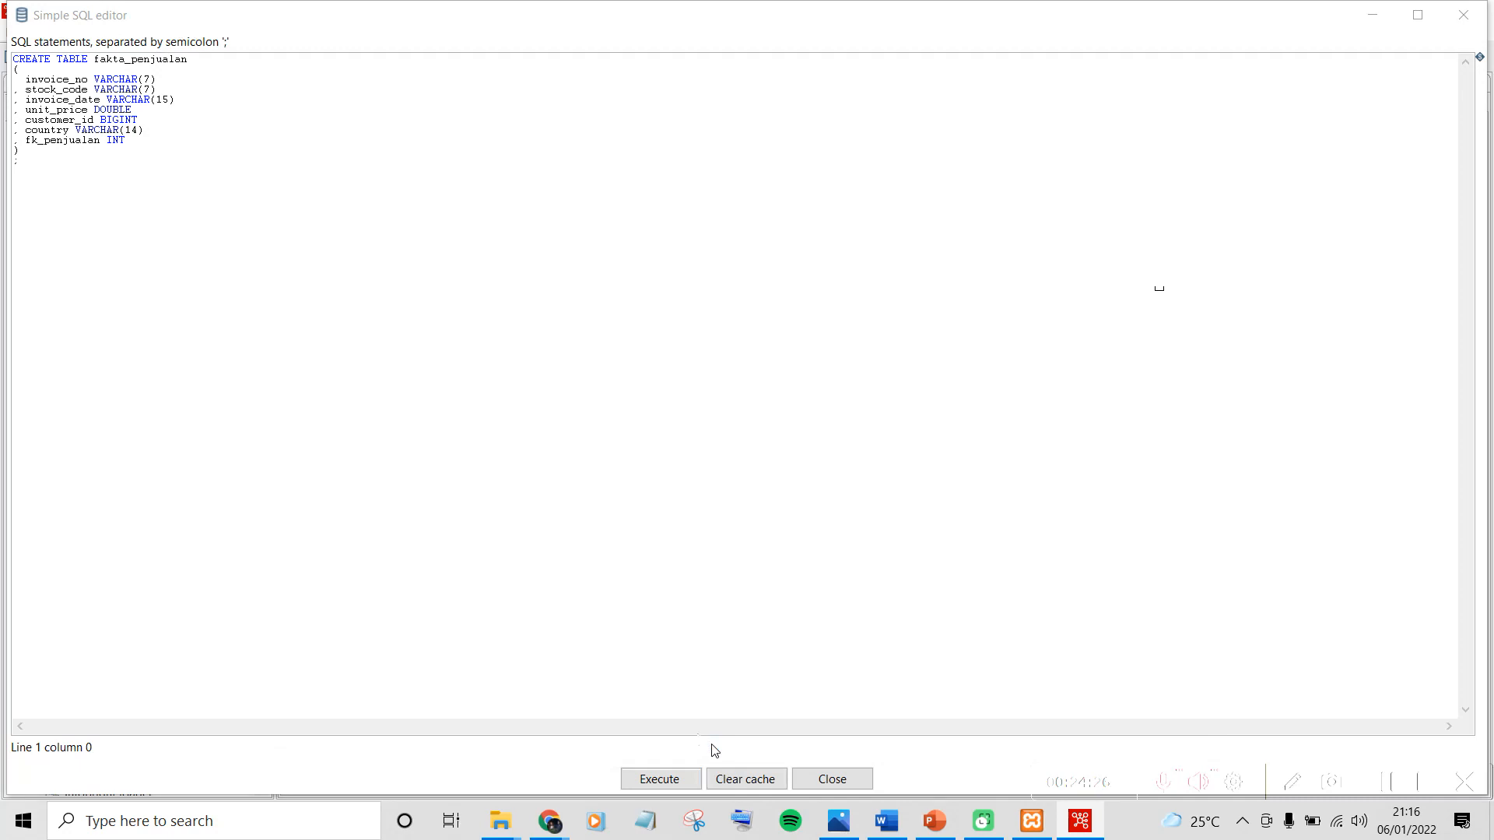
click(831, 779)
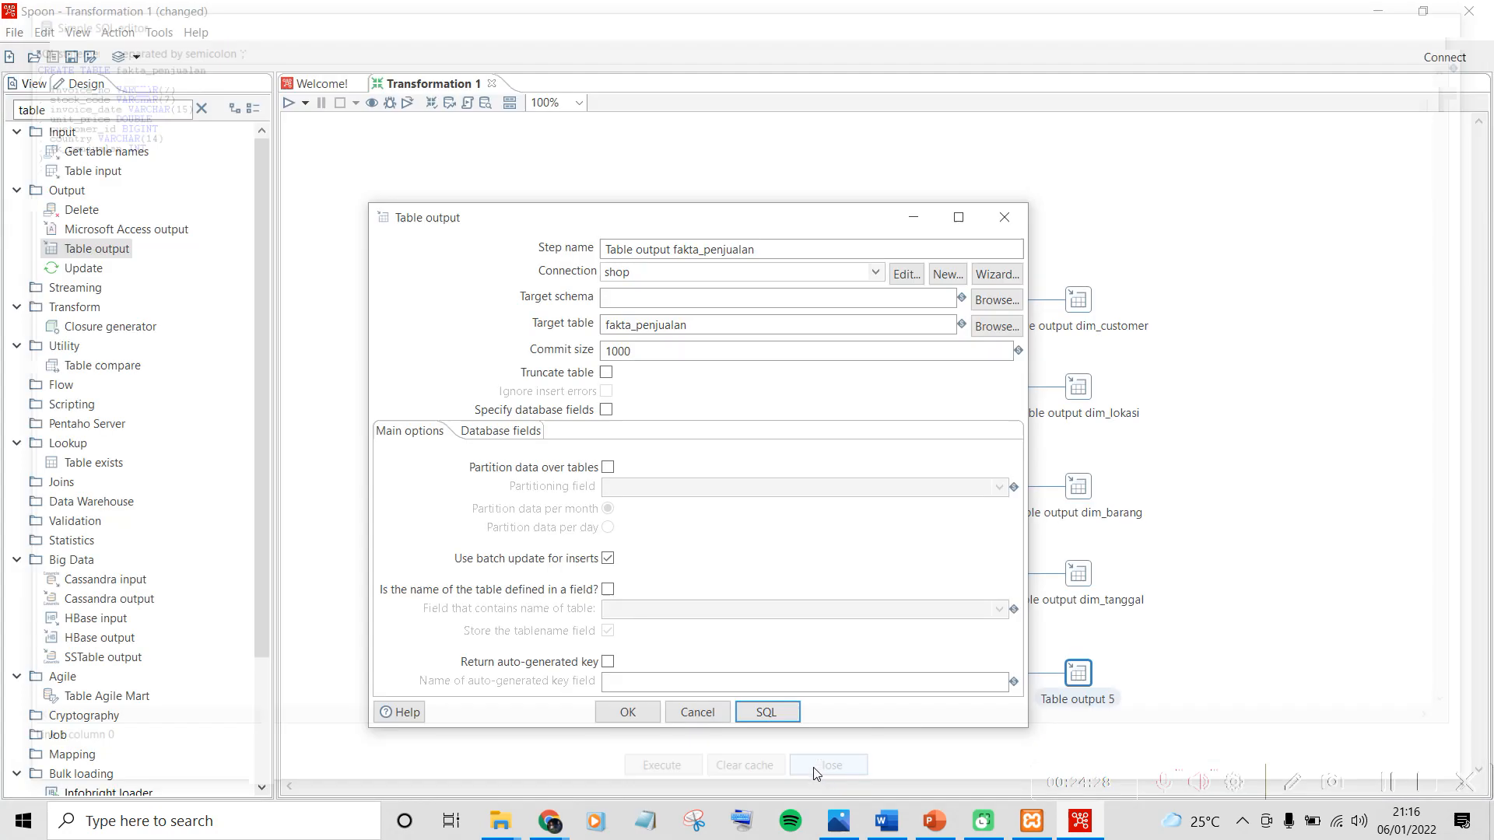
click(637, 721)
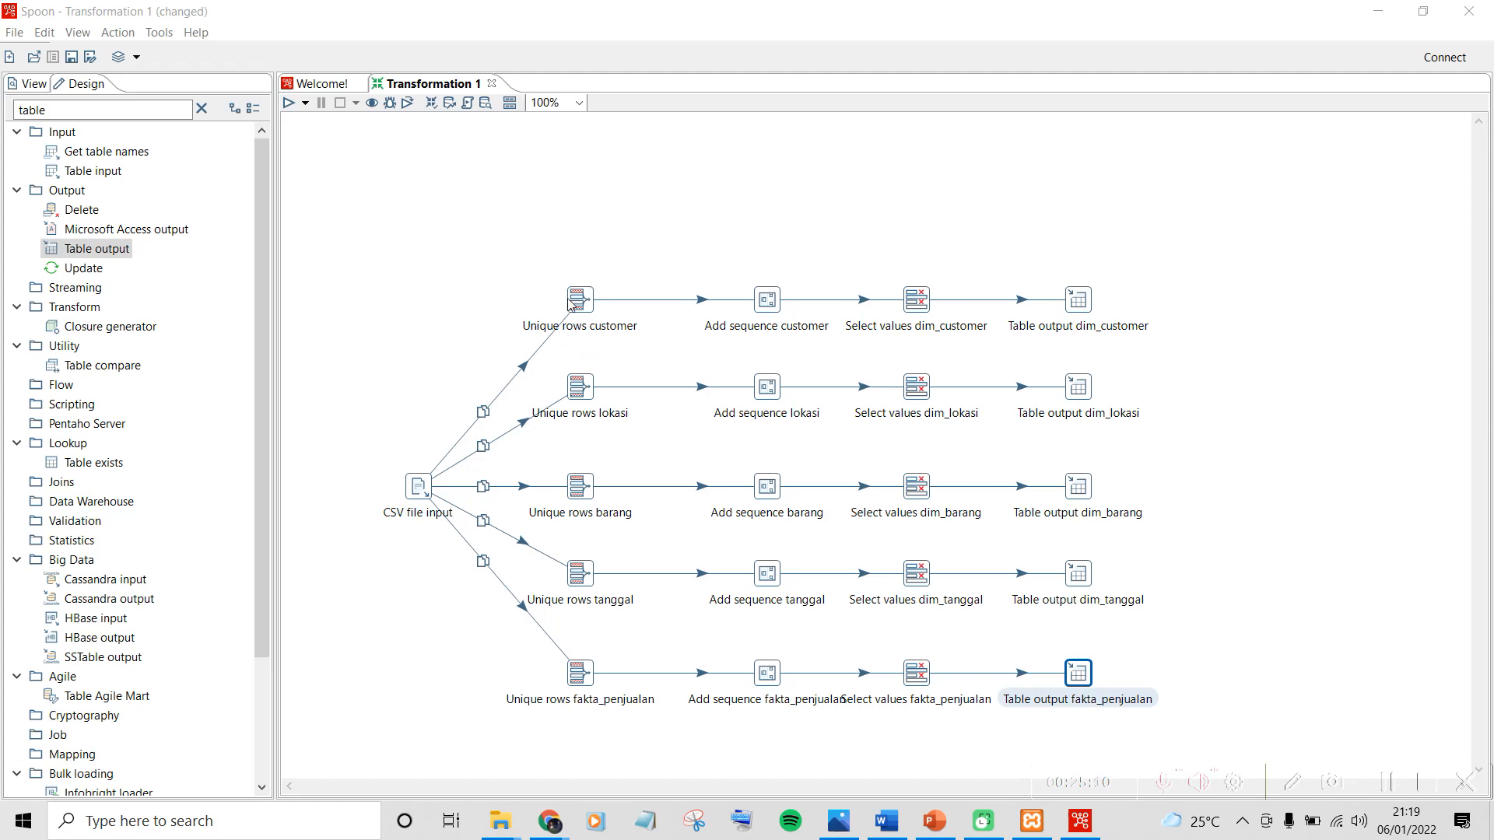
Switch to phpMyAdmin in Chrome, open the online_retail1 database and browse its dim_barang table to examine the columns and rows
mouse_move(580, 310)
mouse_move(770, 297)
mouse_move(920, 307)
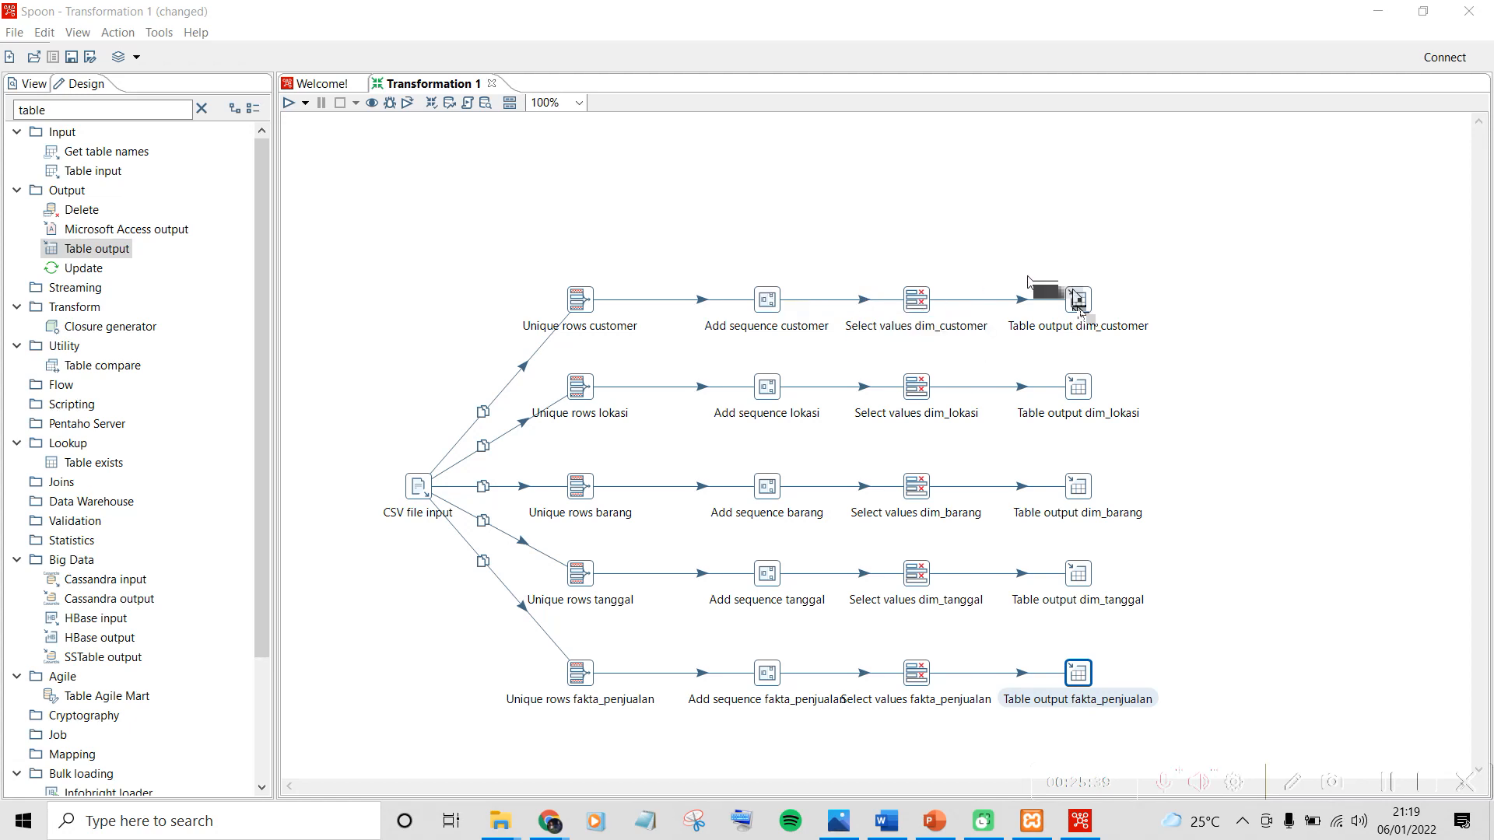
mouse_move(1078, 303)
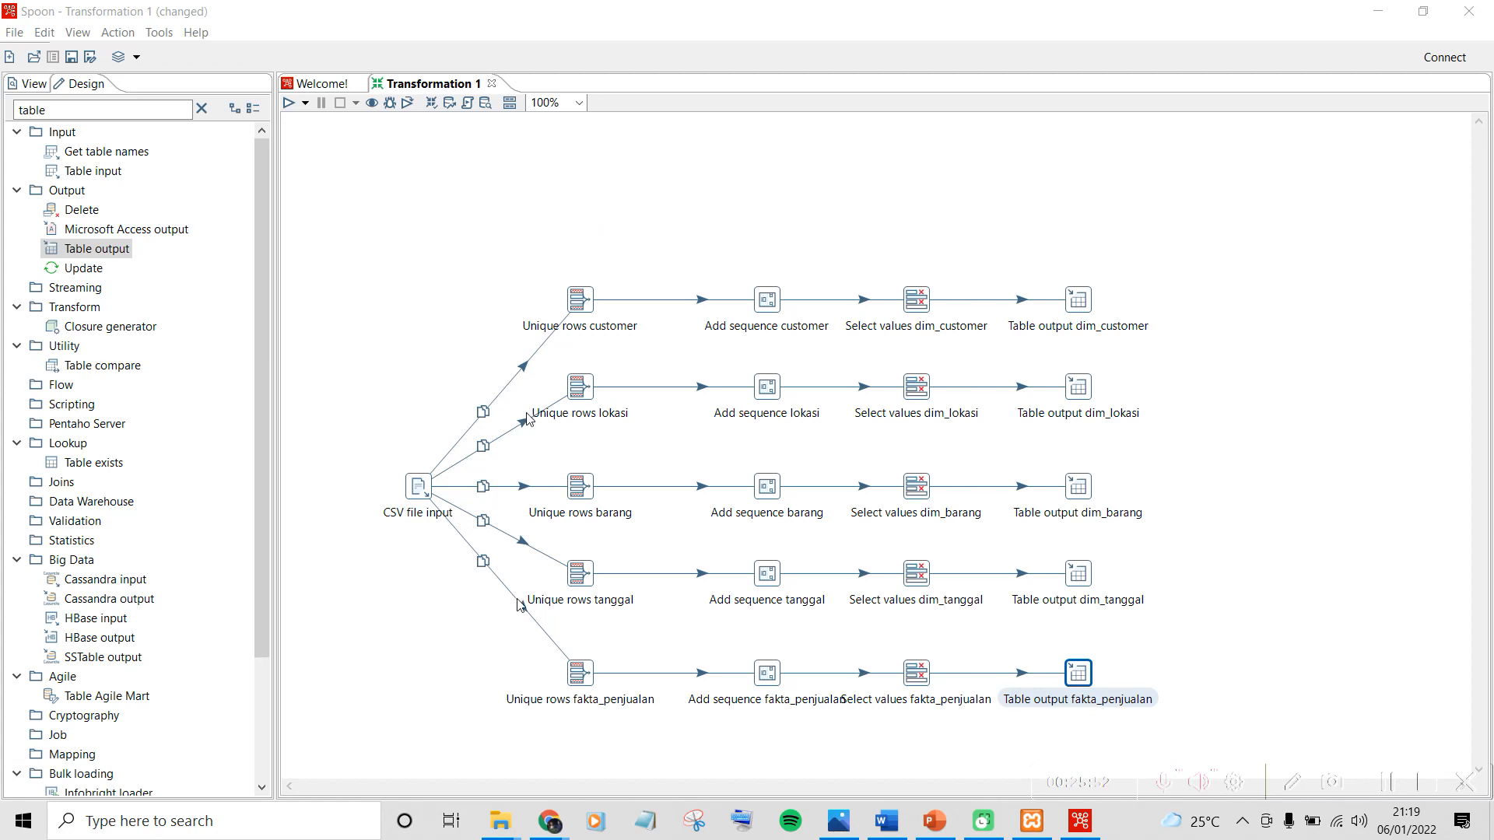
mouse_move(551, 825)
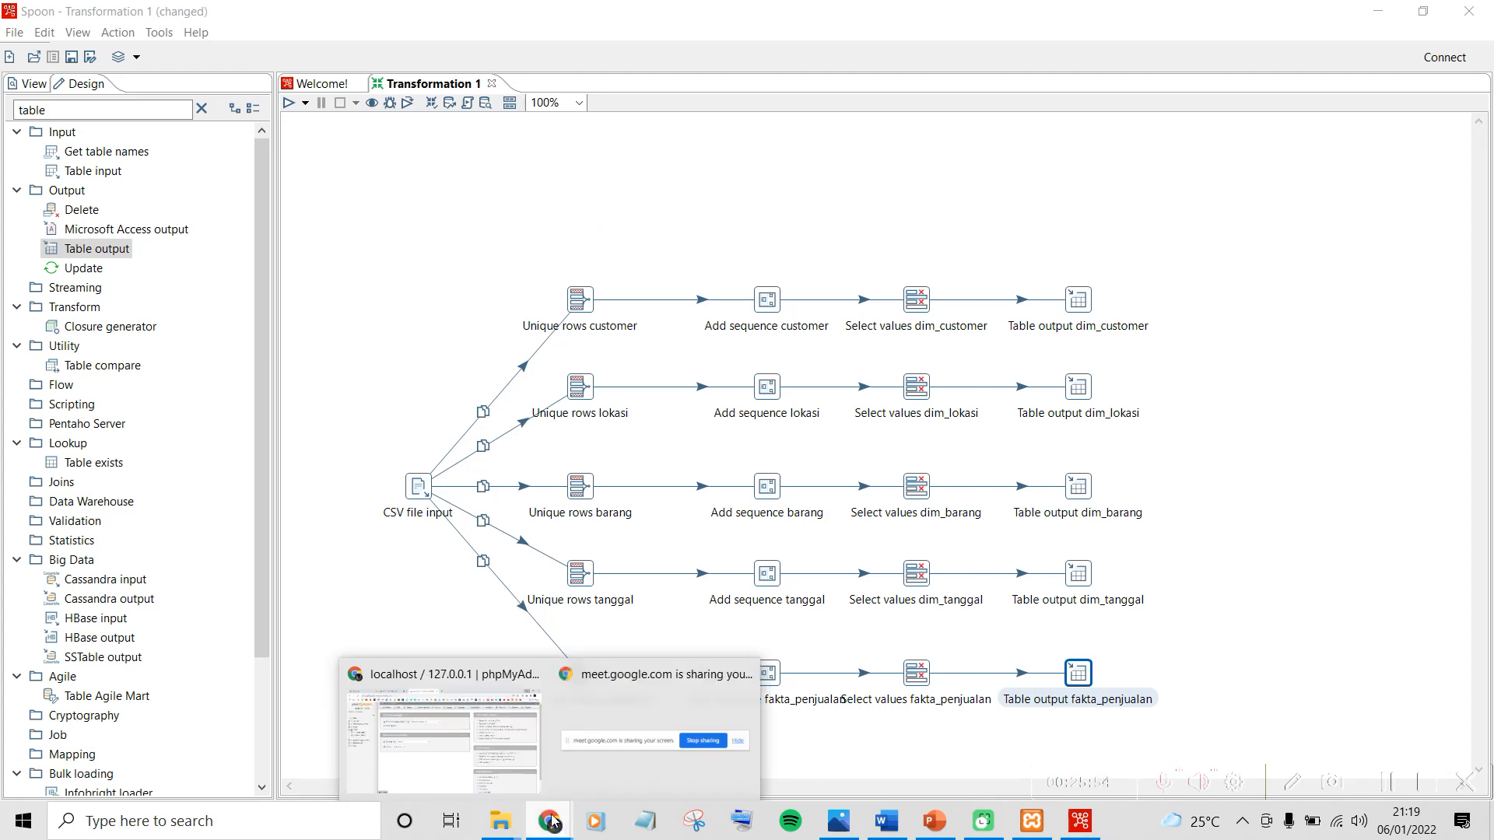
click(501, 761)
click(337, 148)
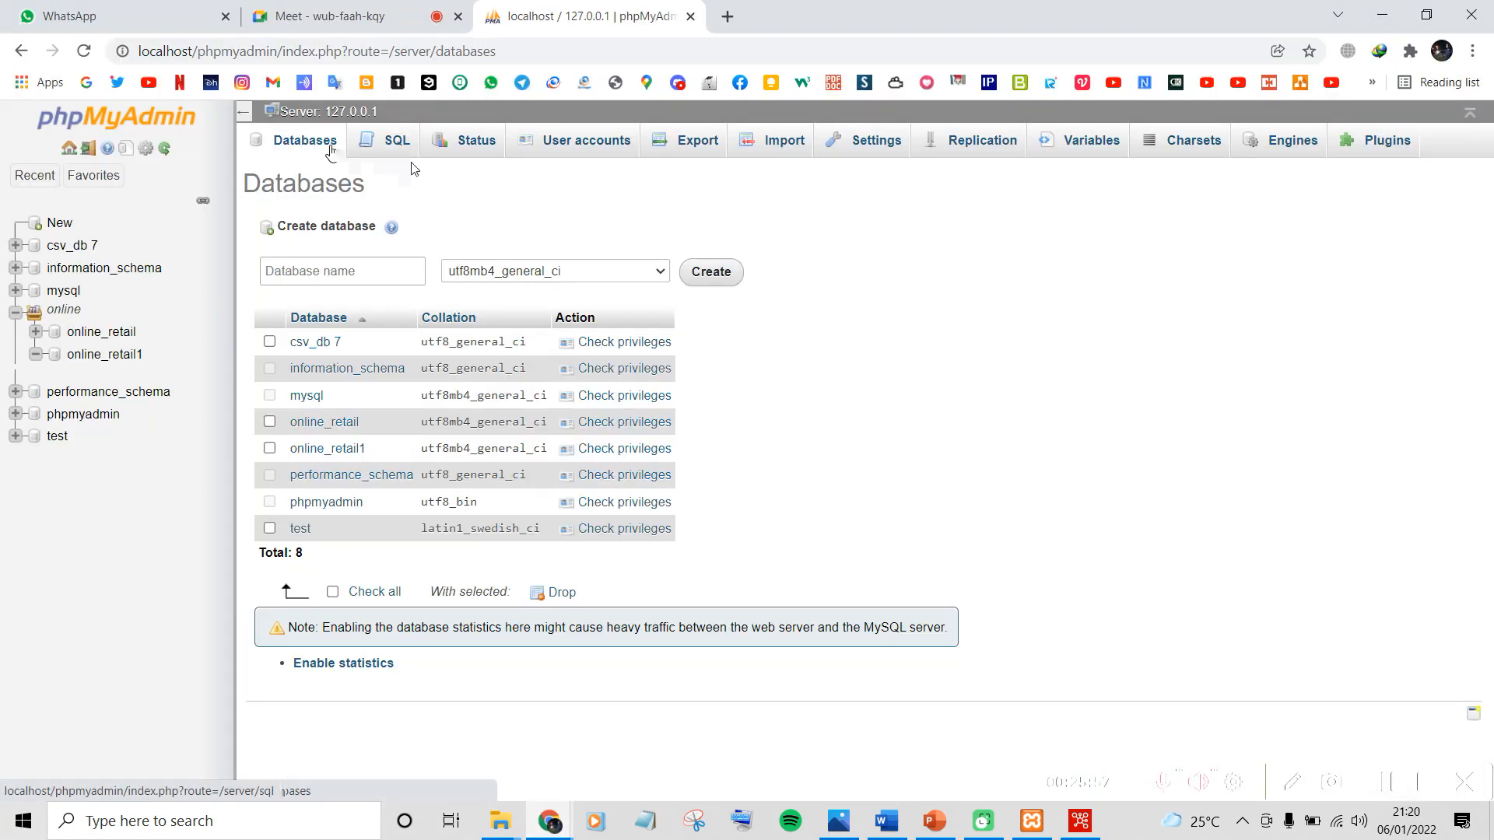
click(354, 449)
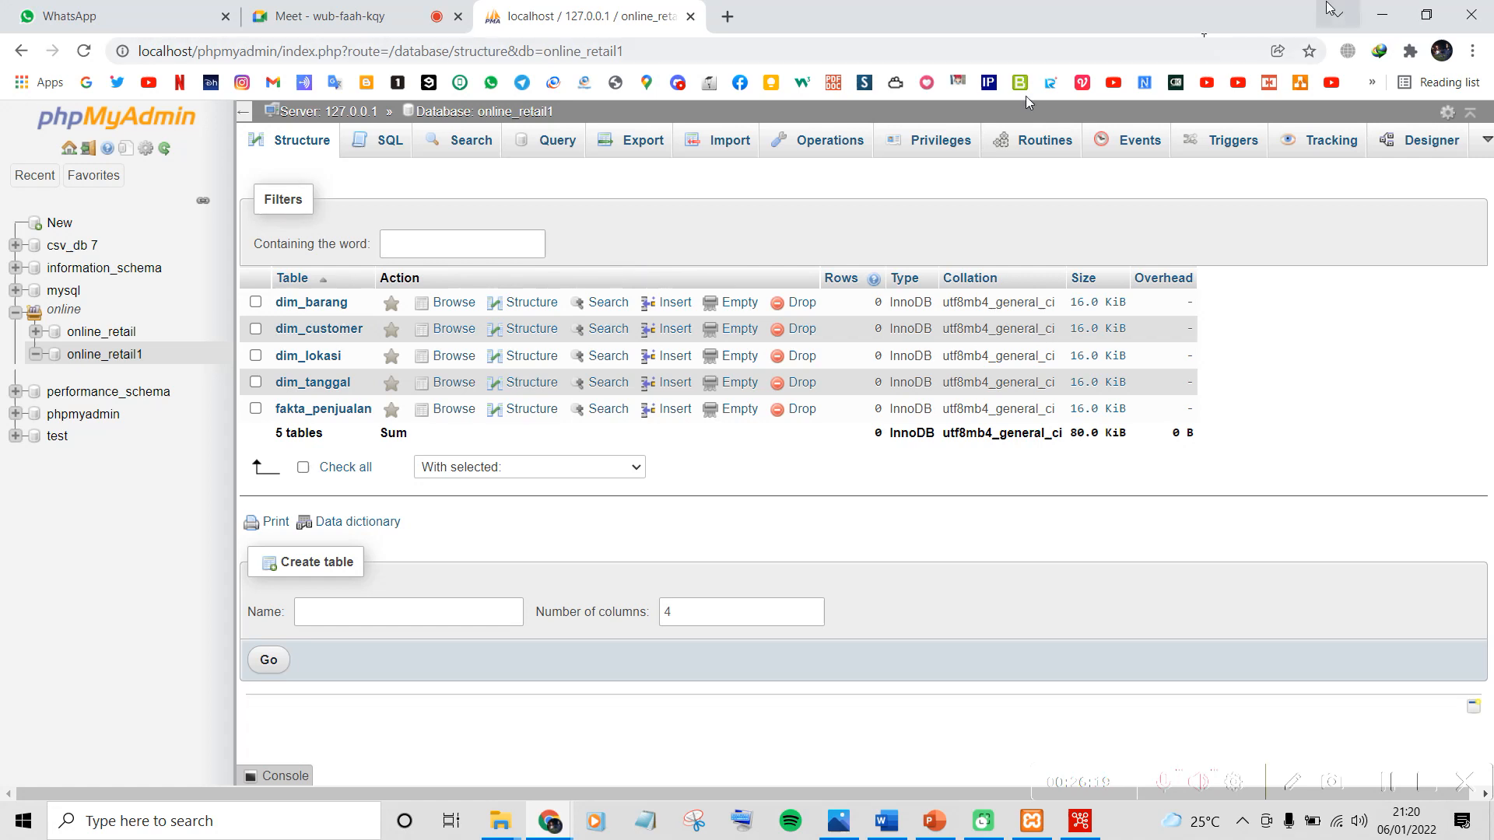
click(286, 305)
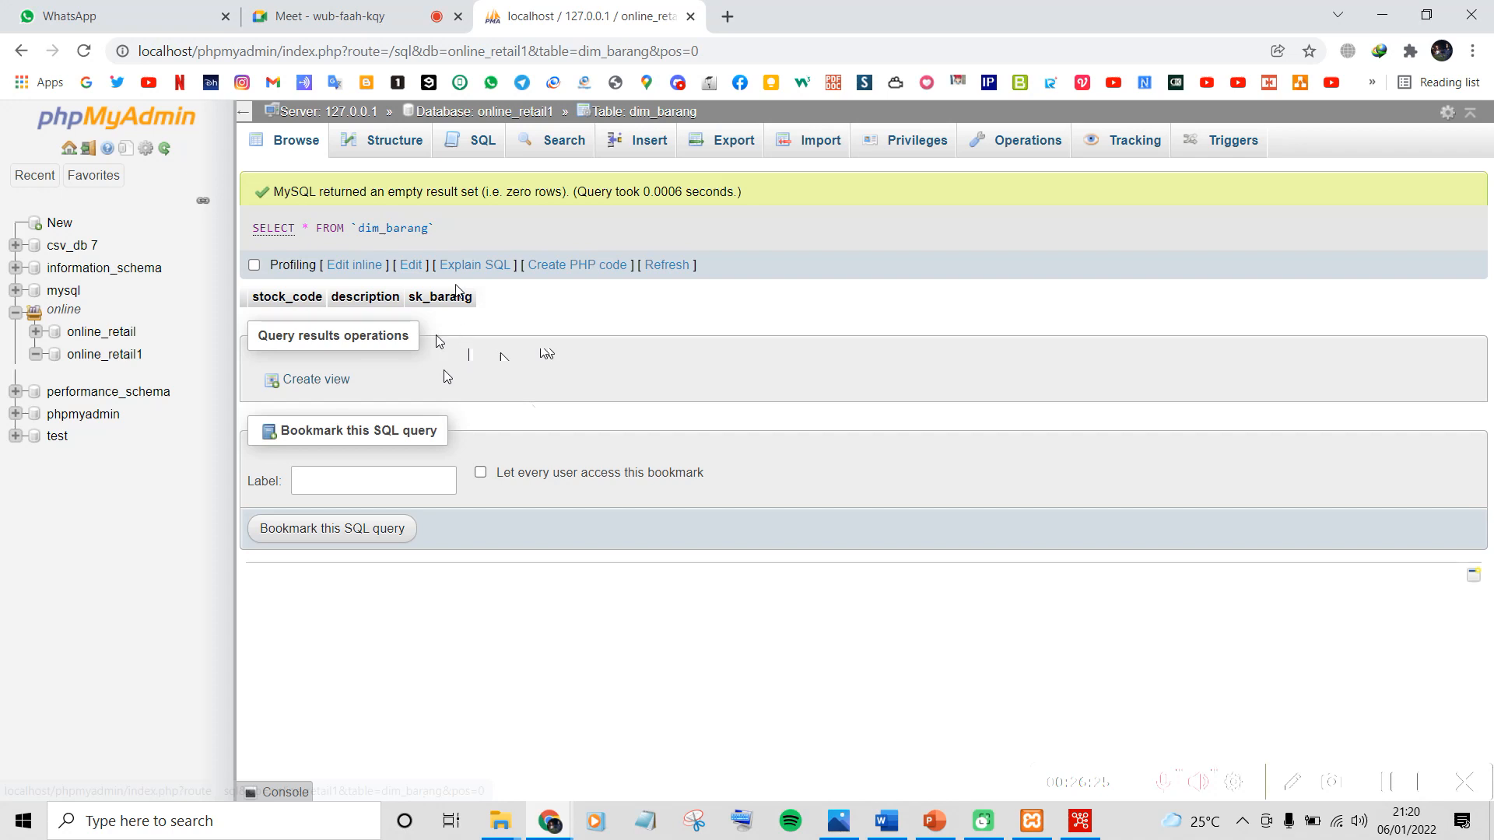
Return to phpMyAdmin's home page and switch back to the transformation in Spoon
drag(360, 338, 353, 347)
click(483, 340)
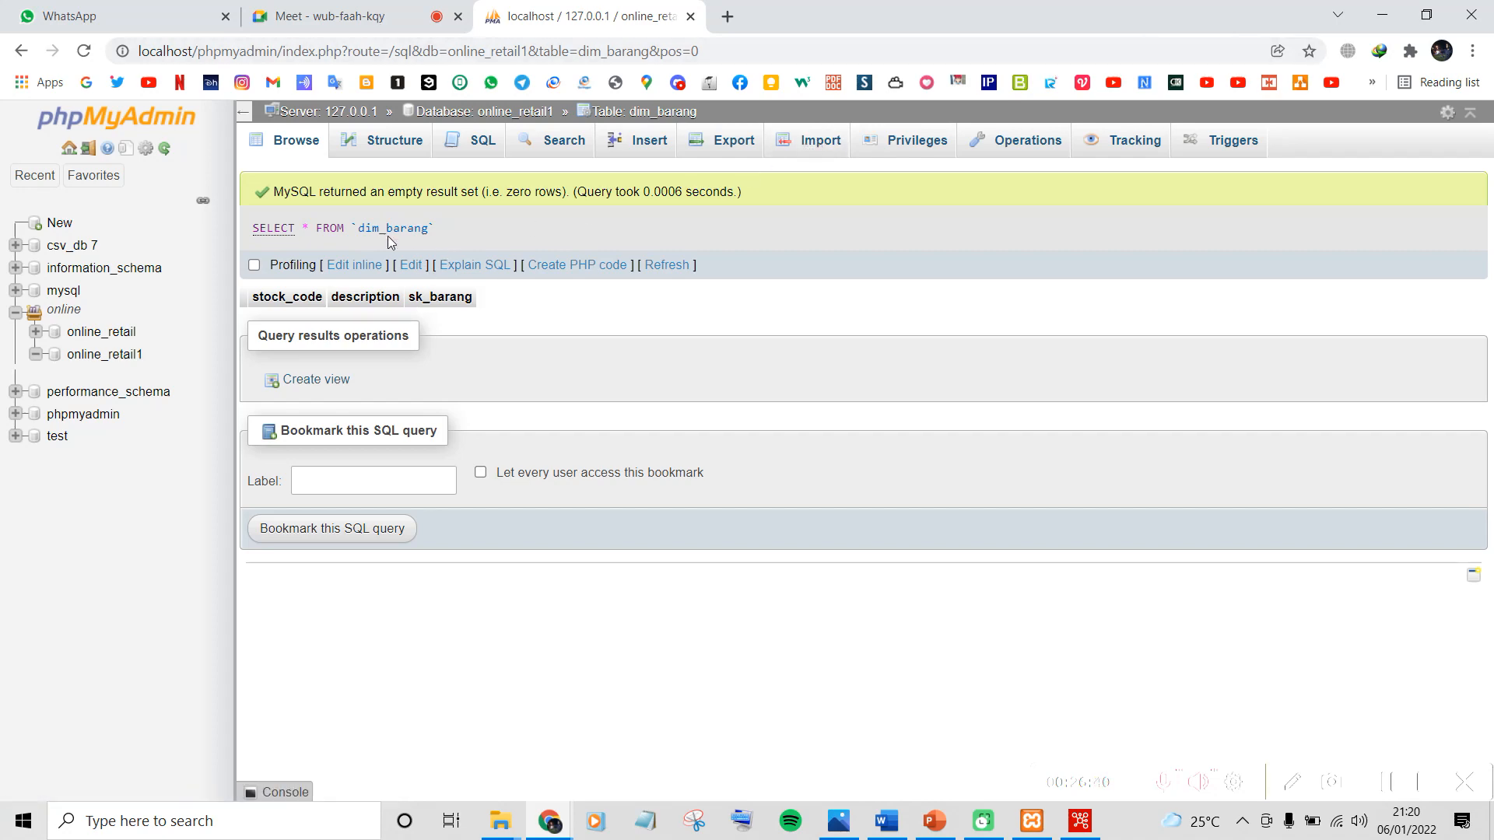
click(119, 129)
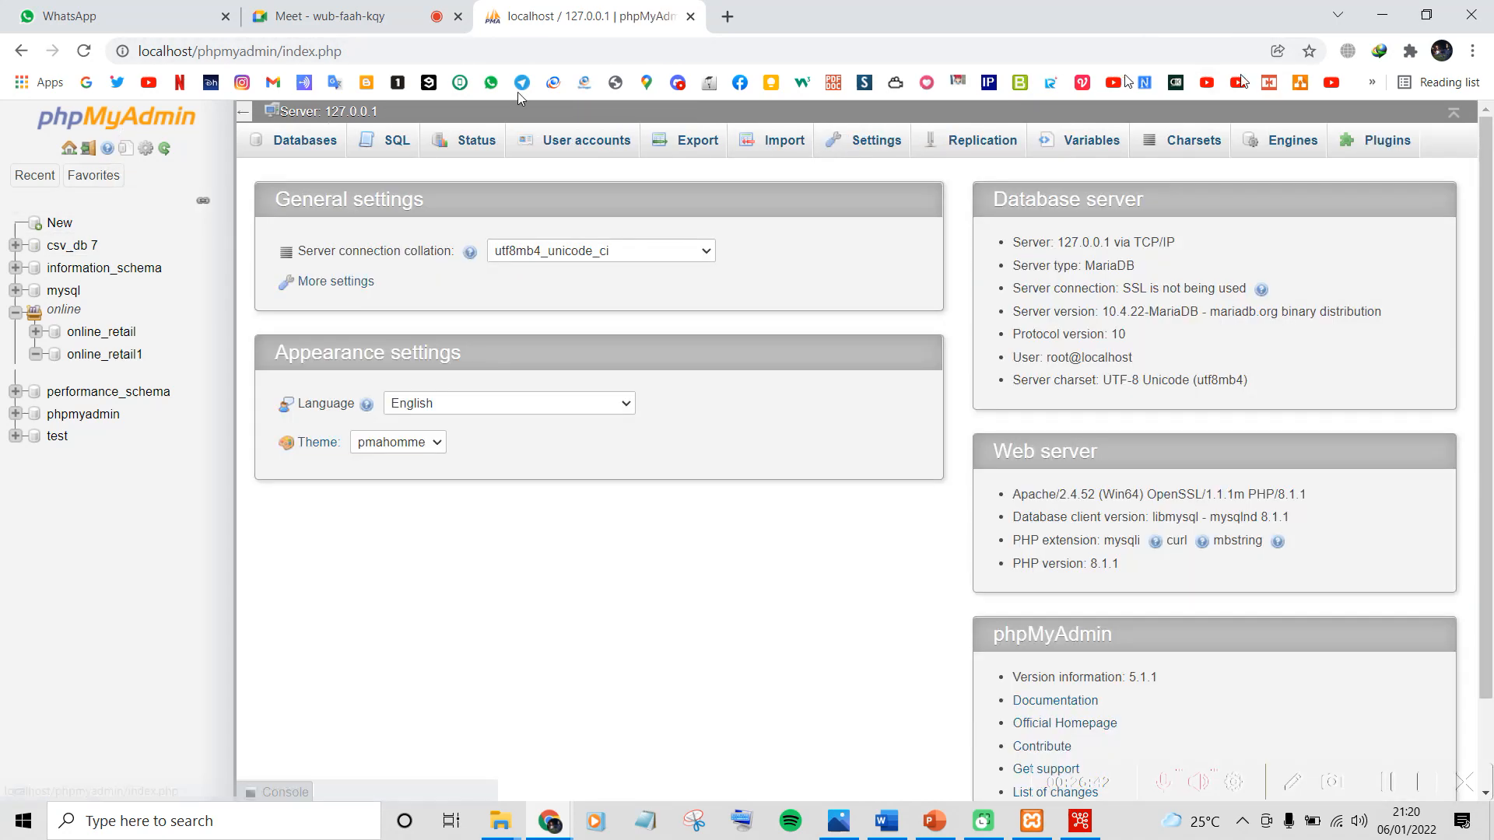
click(1383, 15)
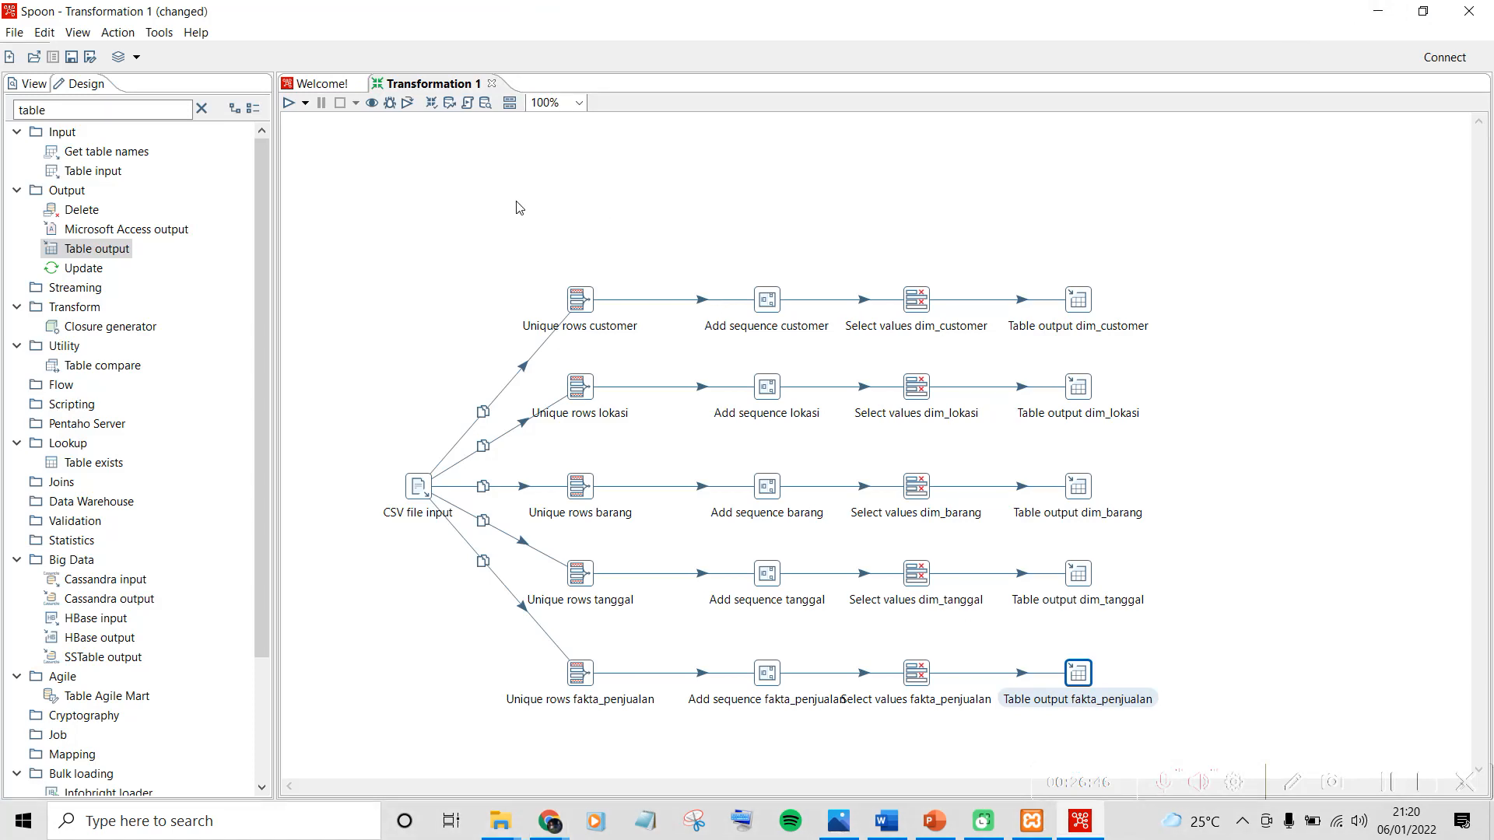
Run the transformation with the Pentaho local configuration, saving it first as OnlineRetailPresentasi.ktr in the output folder
click(289, 103)
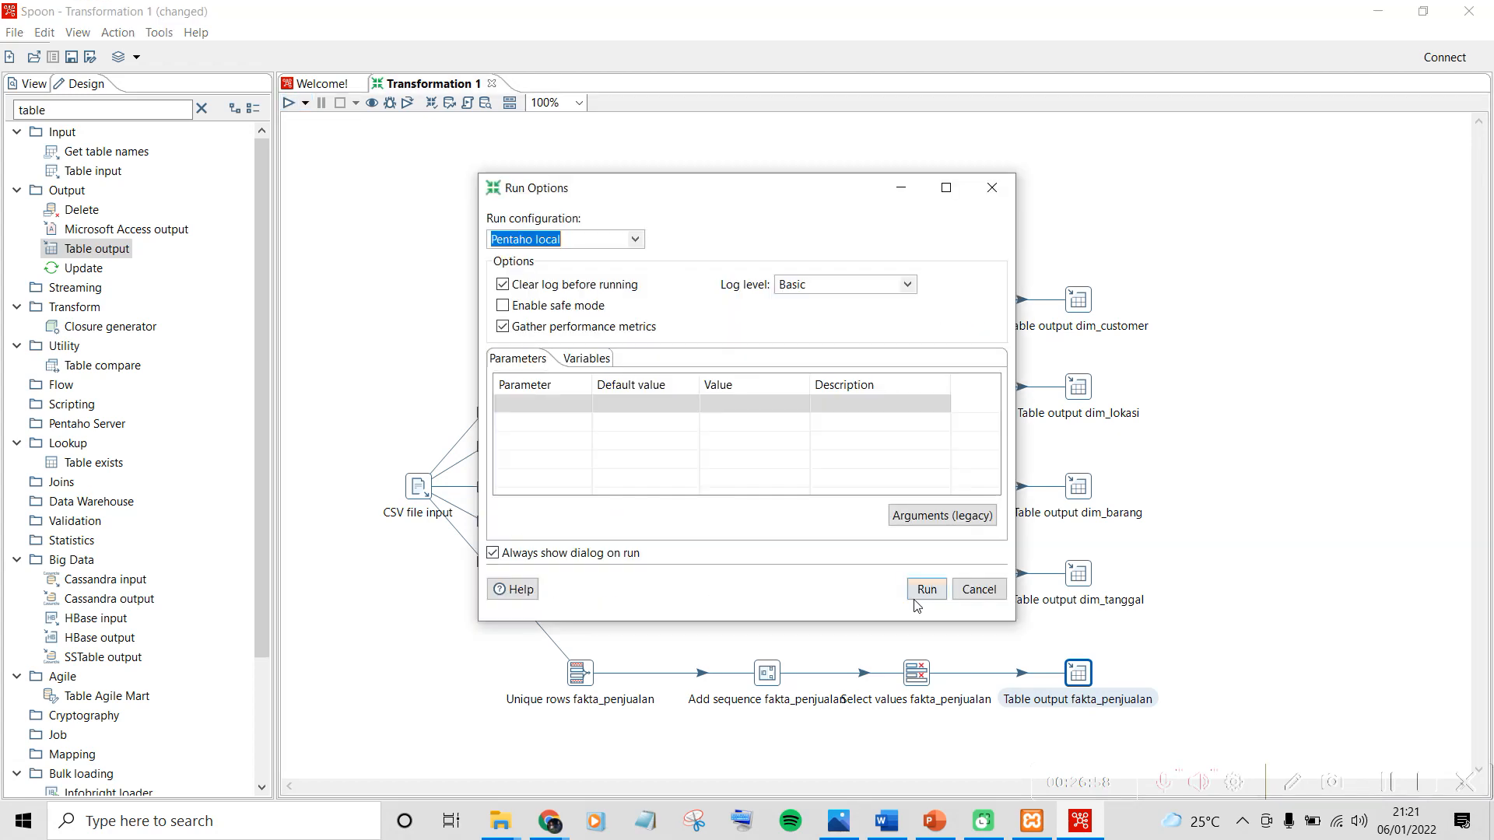
click(910, 589)
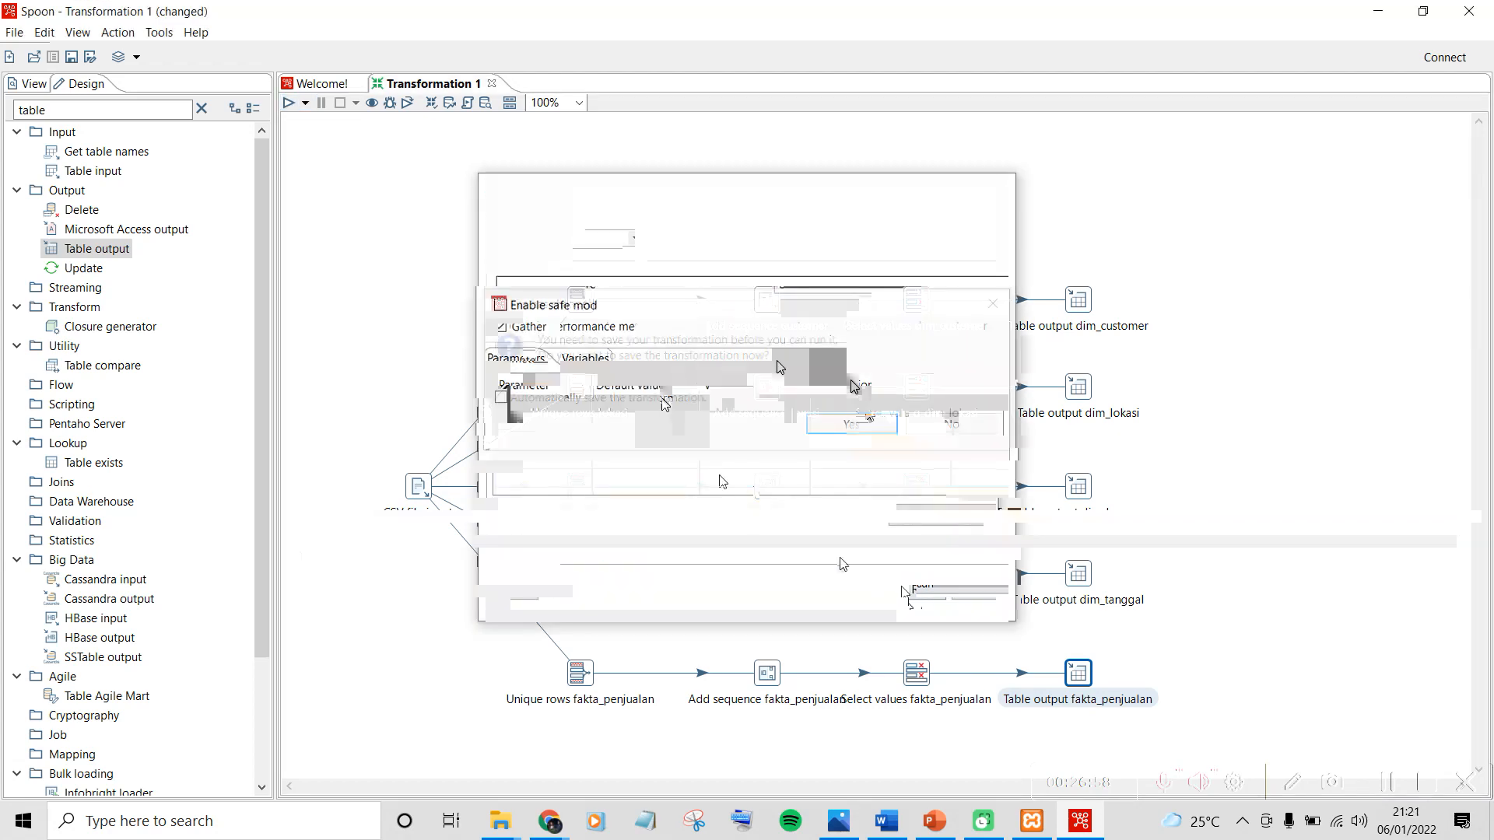
click(852, 425)
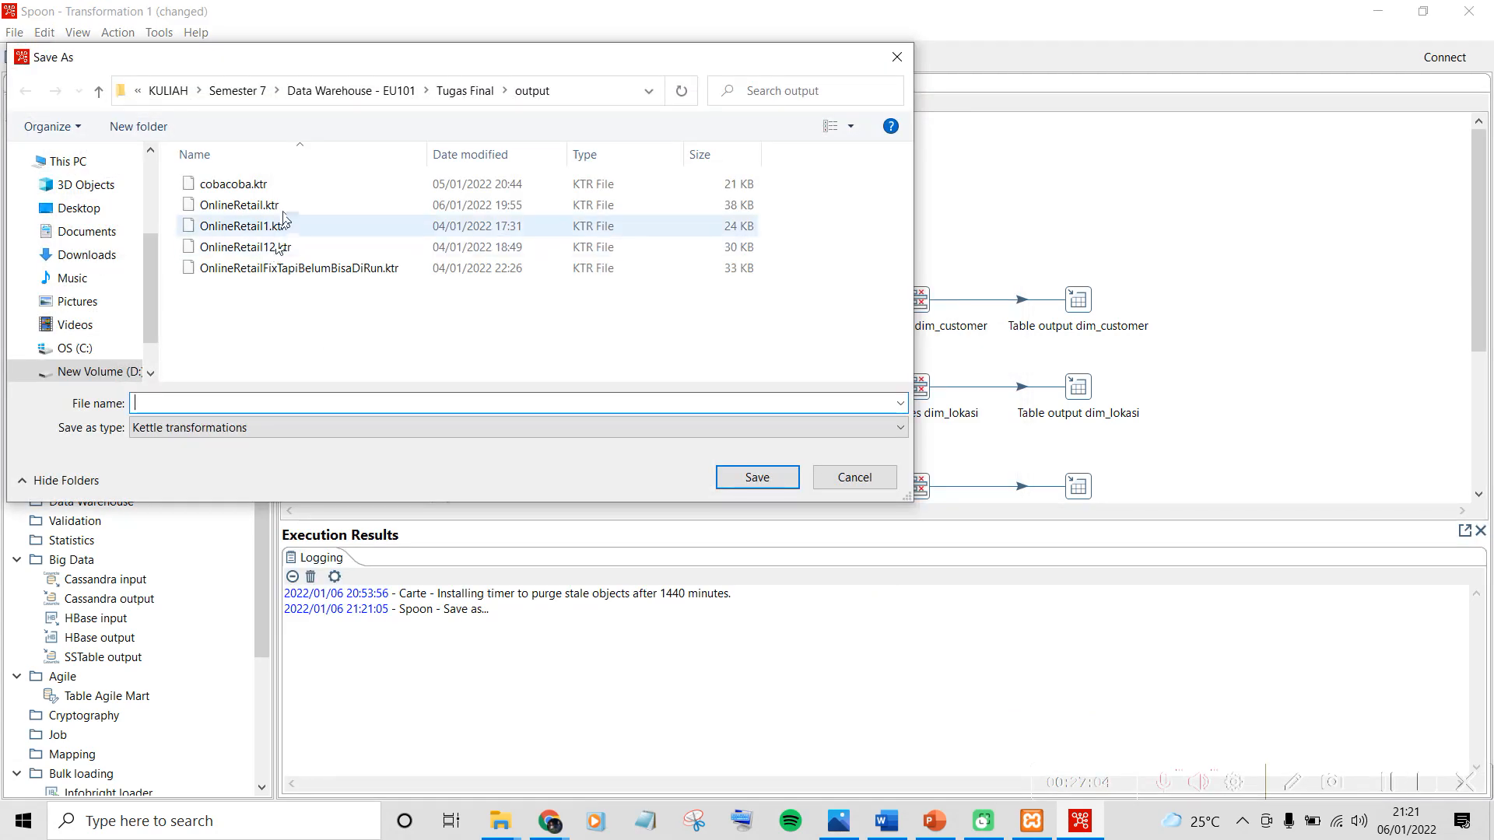
click(239, 205)
click(199, 402)
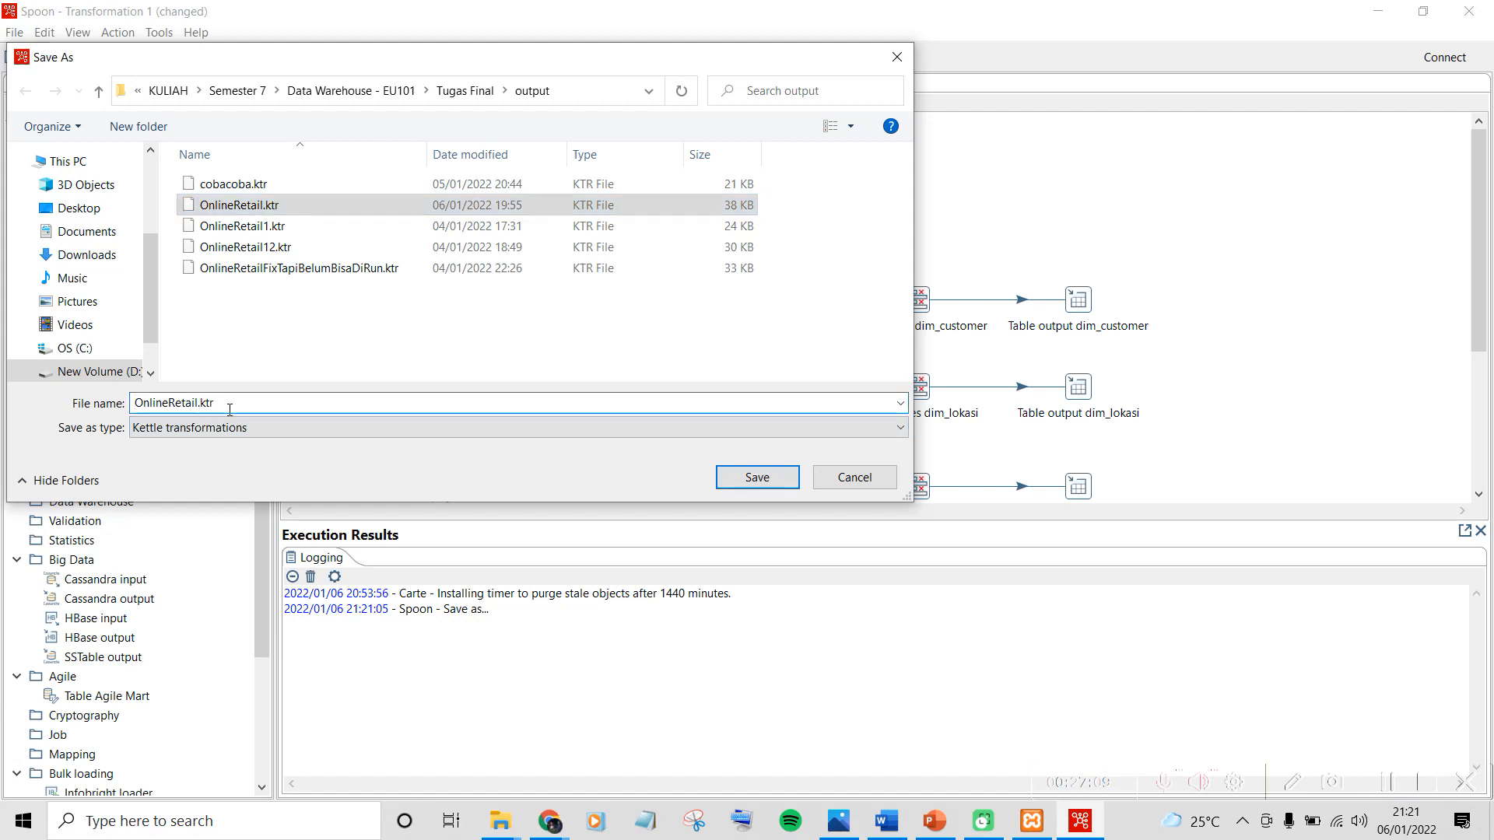
text(Prese)
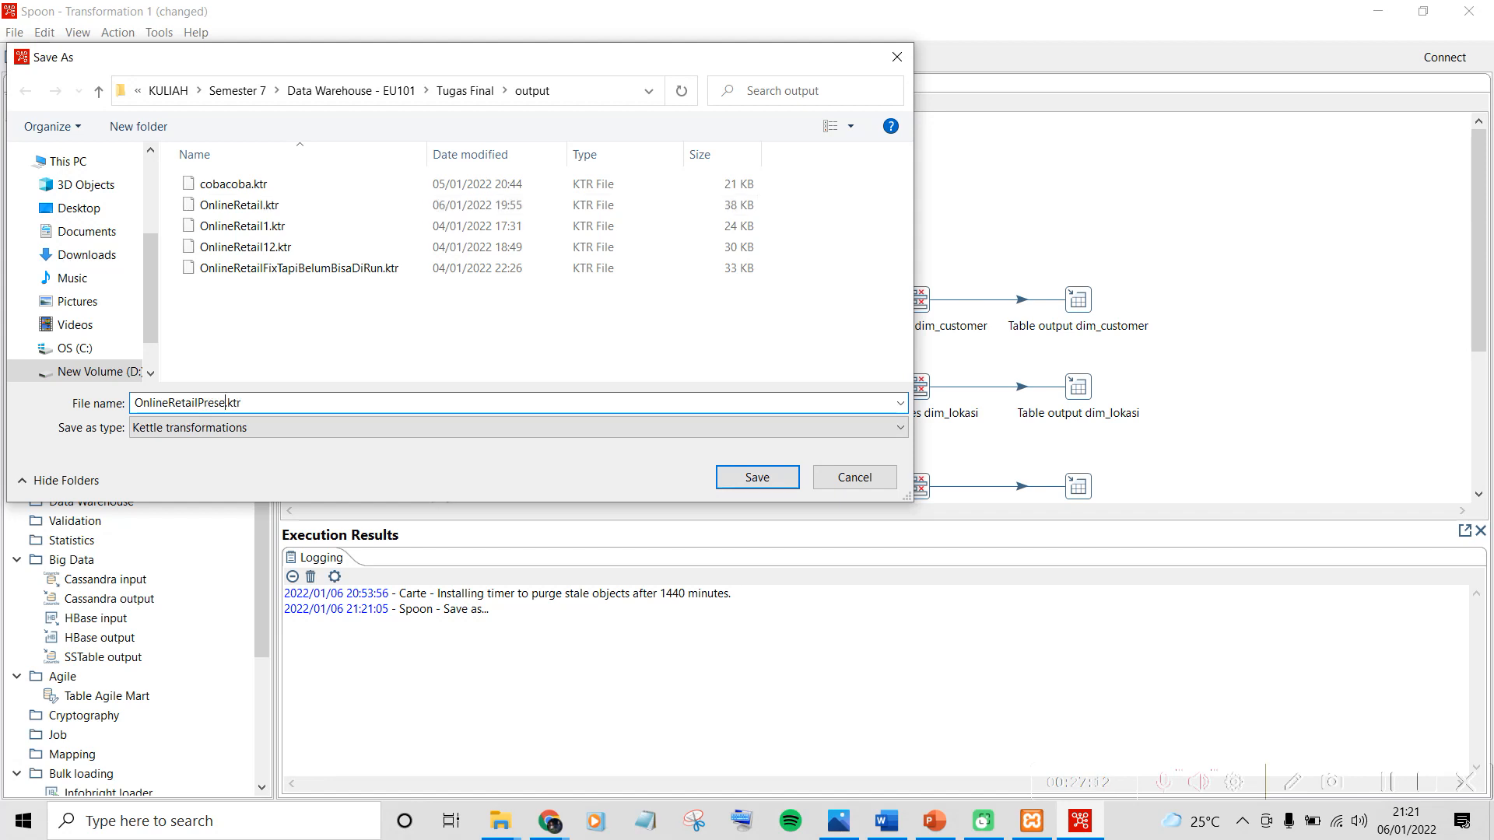
text(ntasi)
click(757, 477)
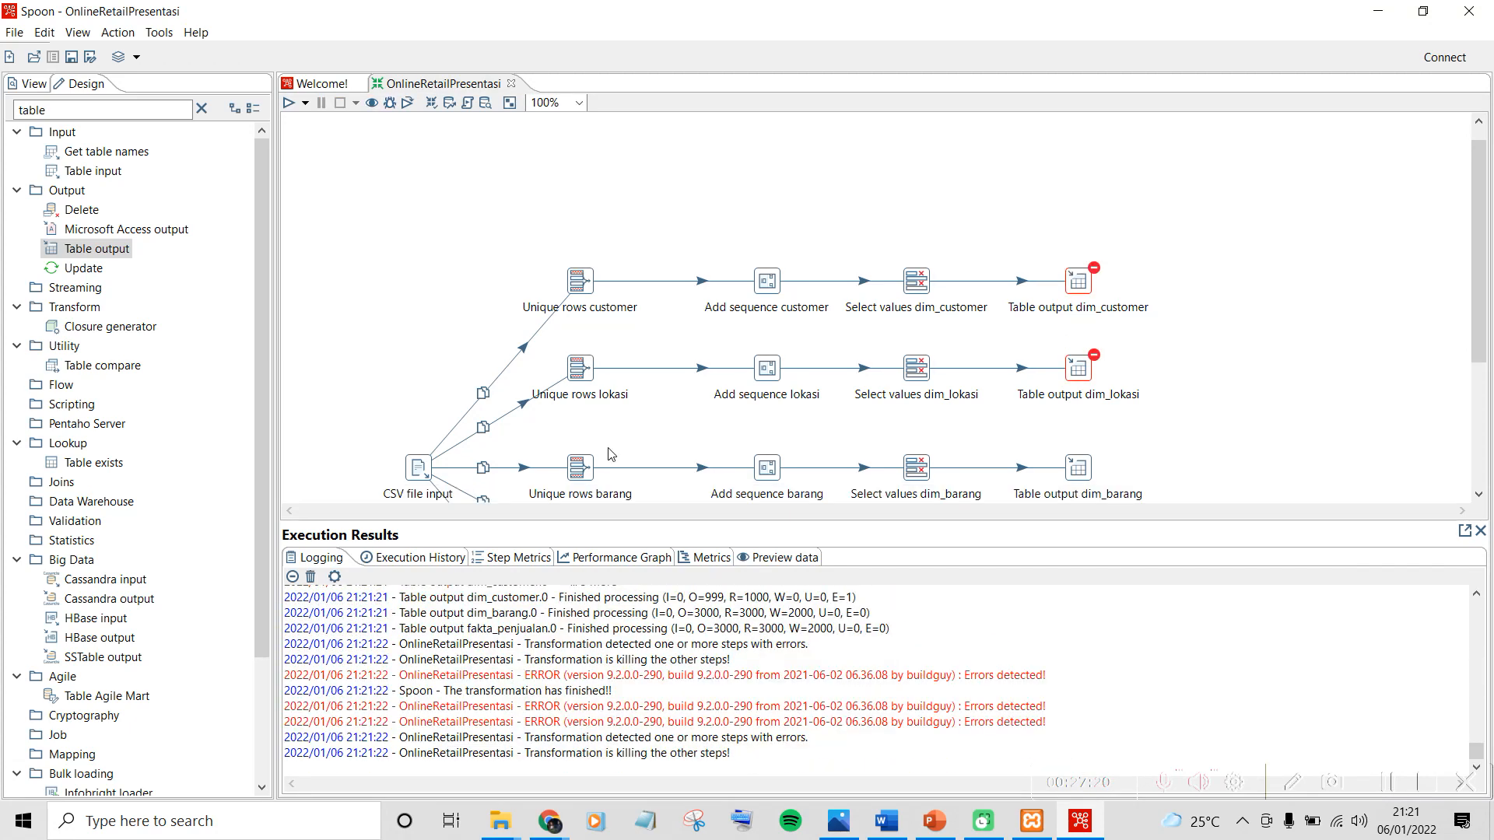
Examine the status of every step in the transformation after the run, from dim_customer down to fakta_penjualan
scroll(549, 297, down, 3)
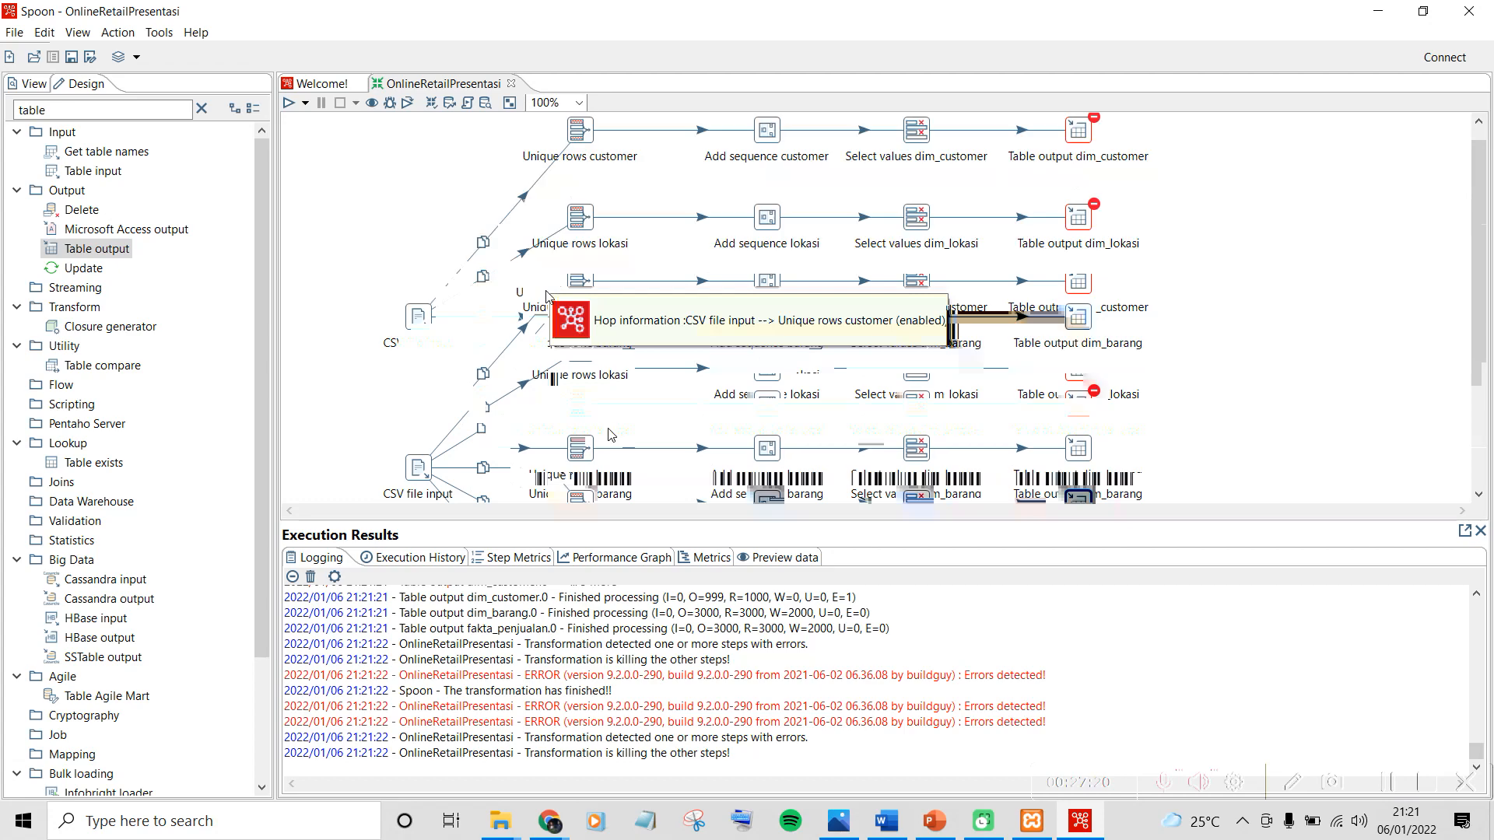
scroll(549, 298, up, 3)
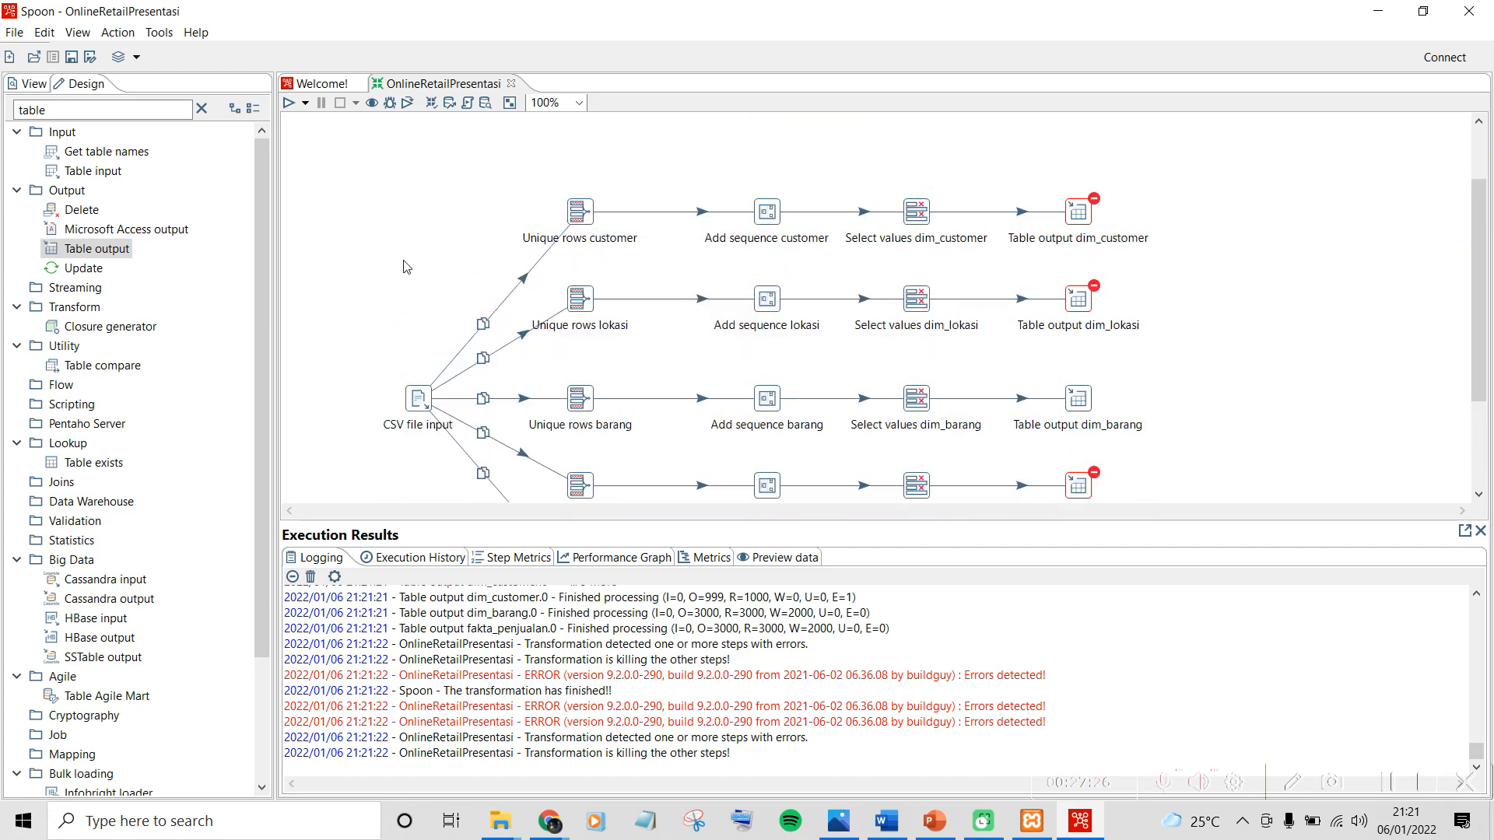
scroll(444, 273, down, 2)
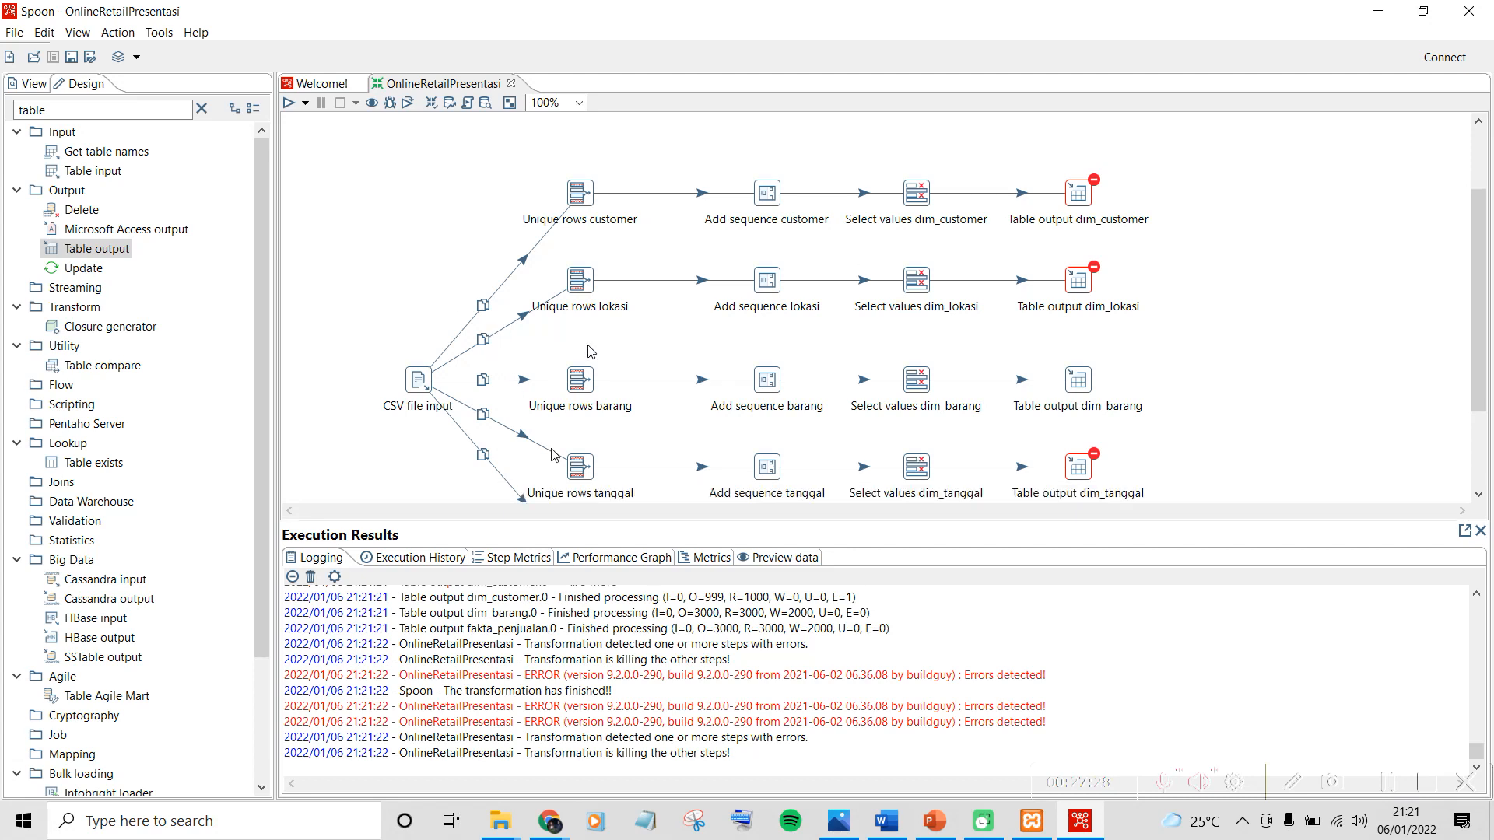
scroll(702, 308, down, 1)
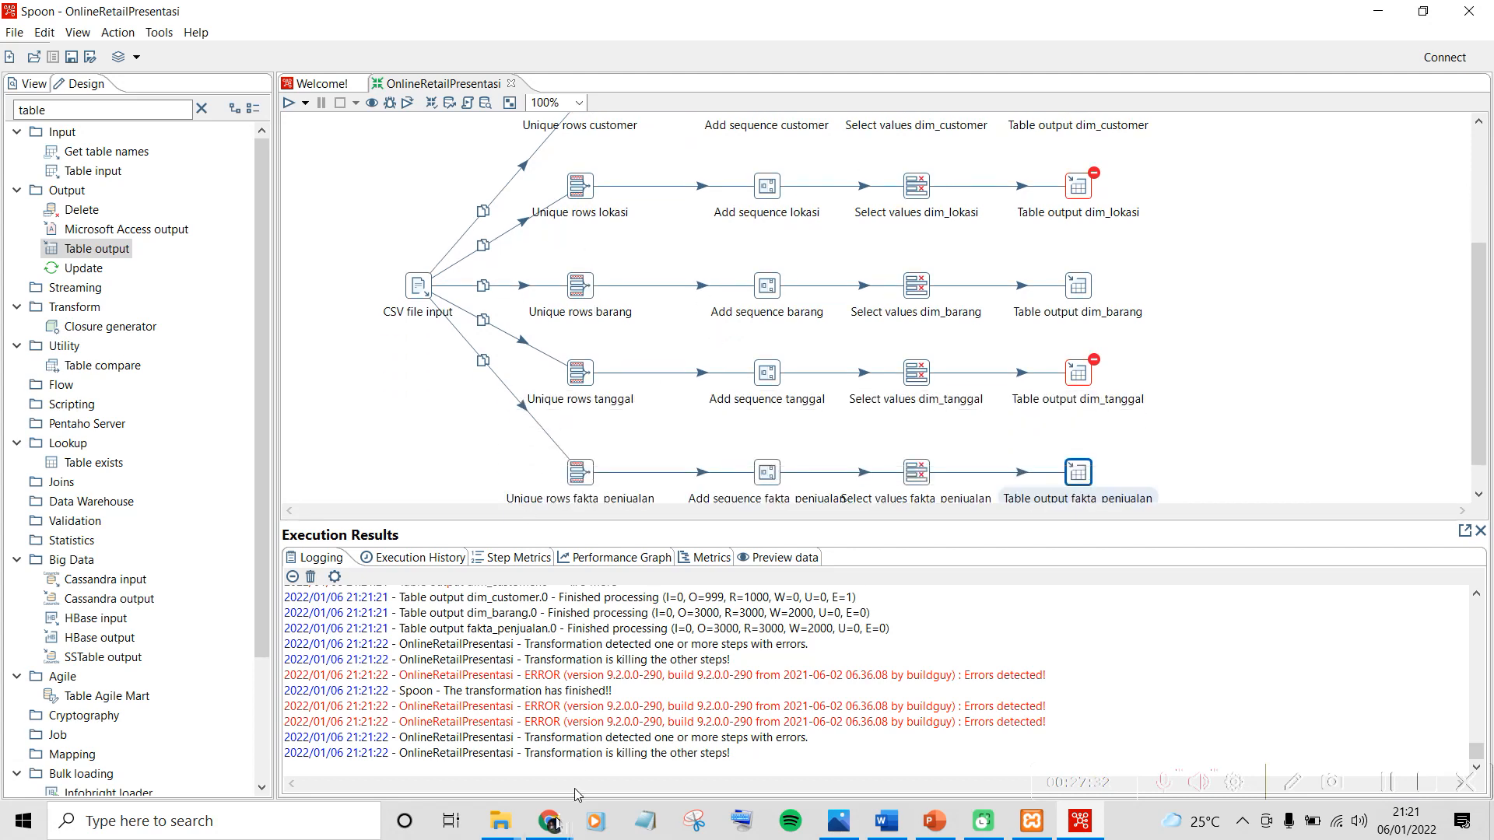
Switch to phpMyAdmin in Chrome and open the online_retail1 database to check the row counts of its tables
mouse_move(559, 823)
click(535, 769)
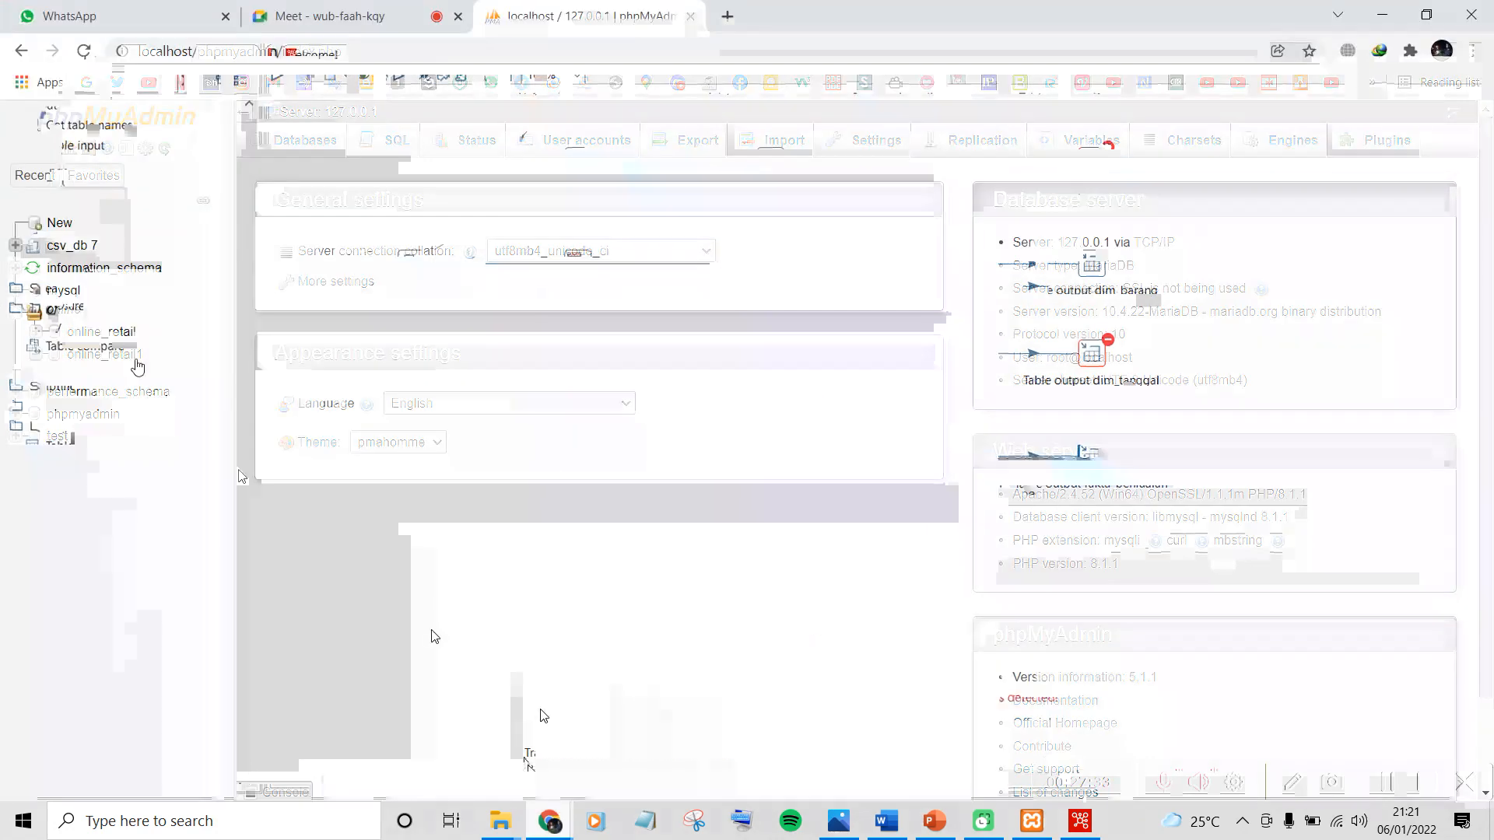
click(289, 148)
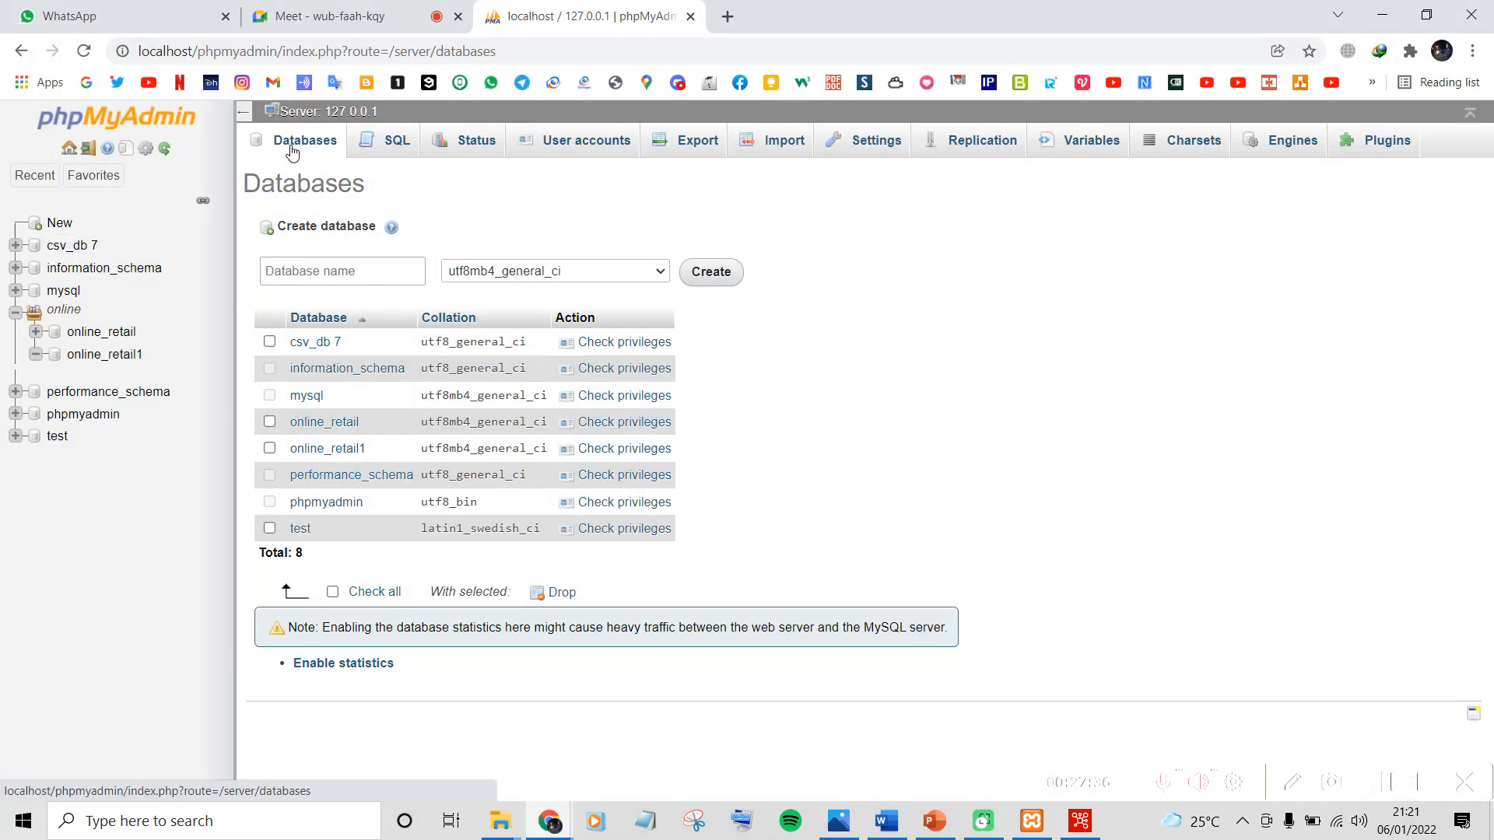
click(339, 448)
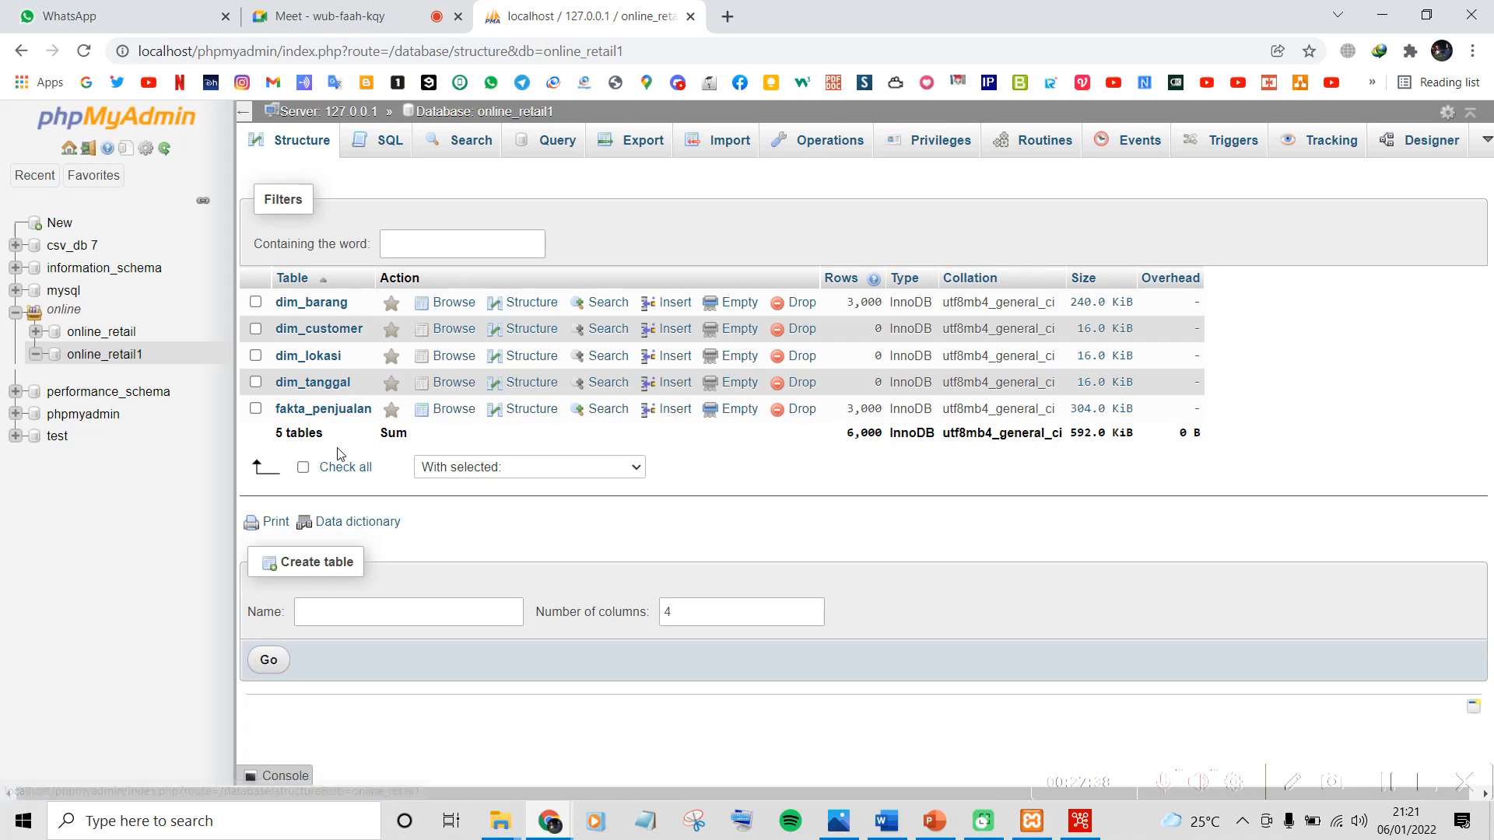
Browse the dim_barang table and page through its loaded rows as far as page 5
click(311, 303)
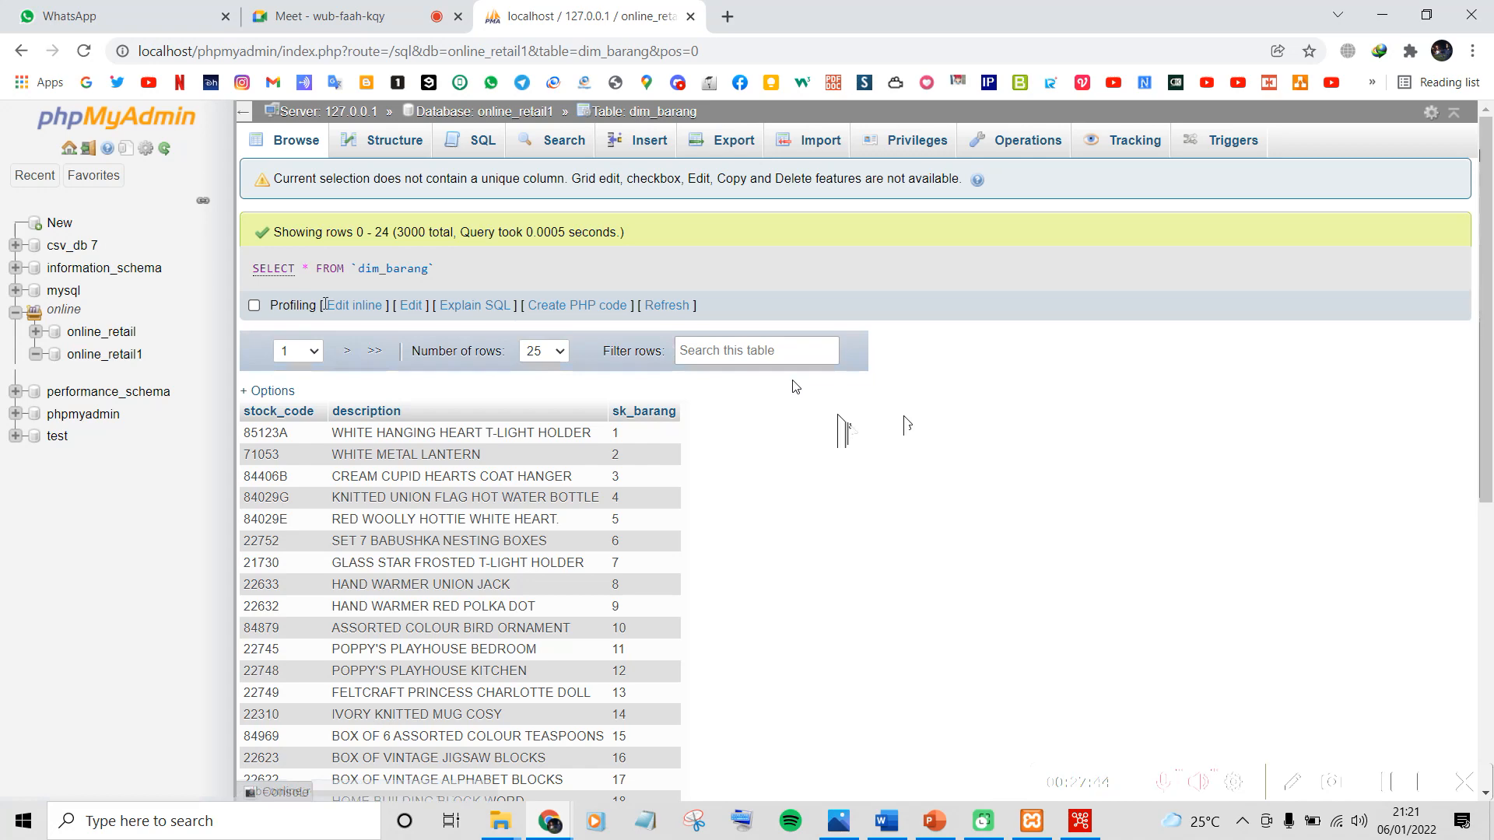
scroll(795, 387, down, 1)
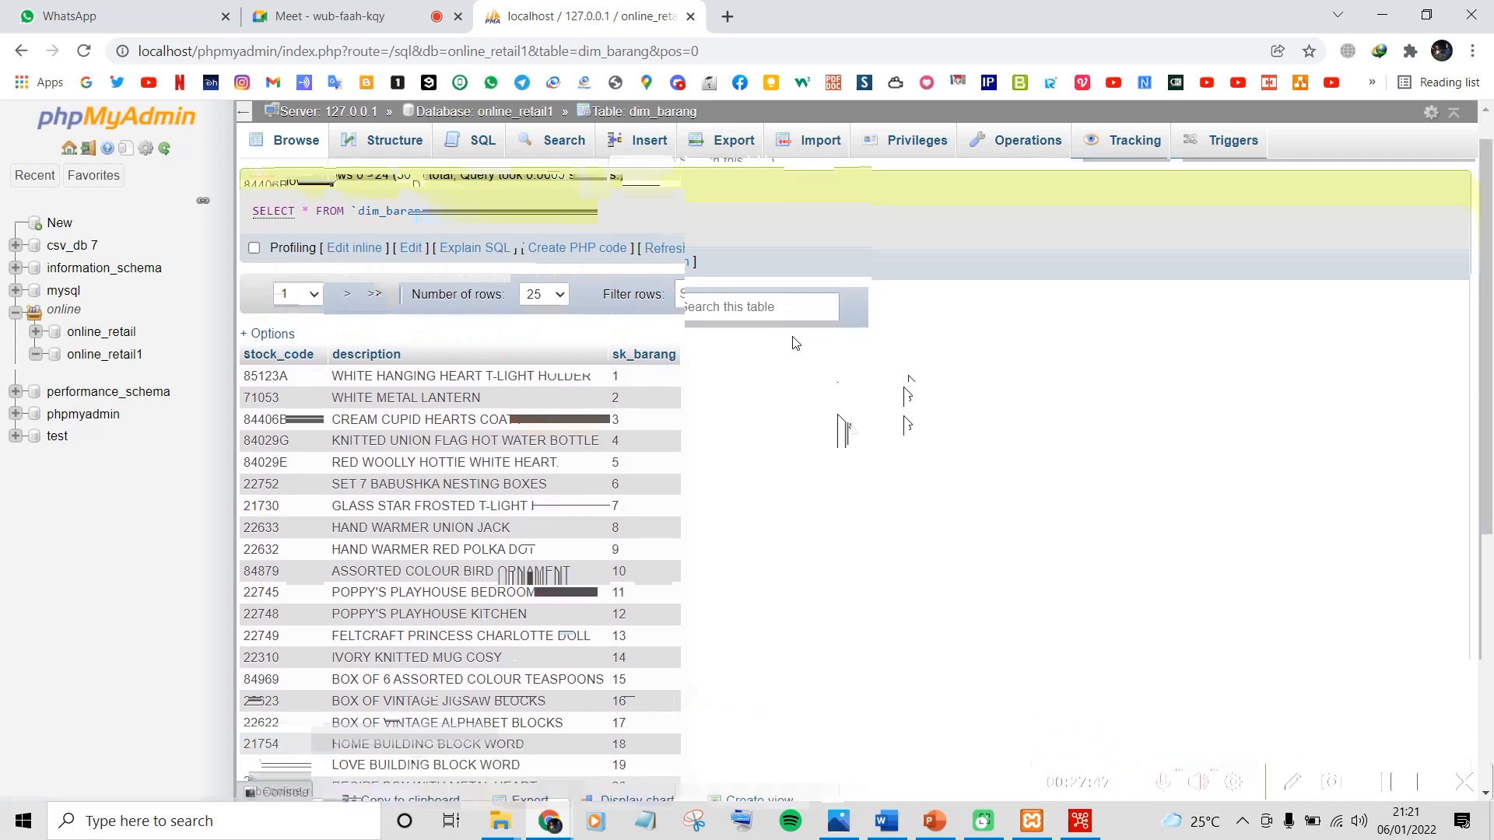
scroll(796, 343, down, 3)
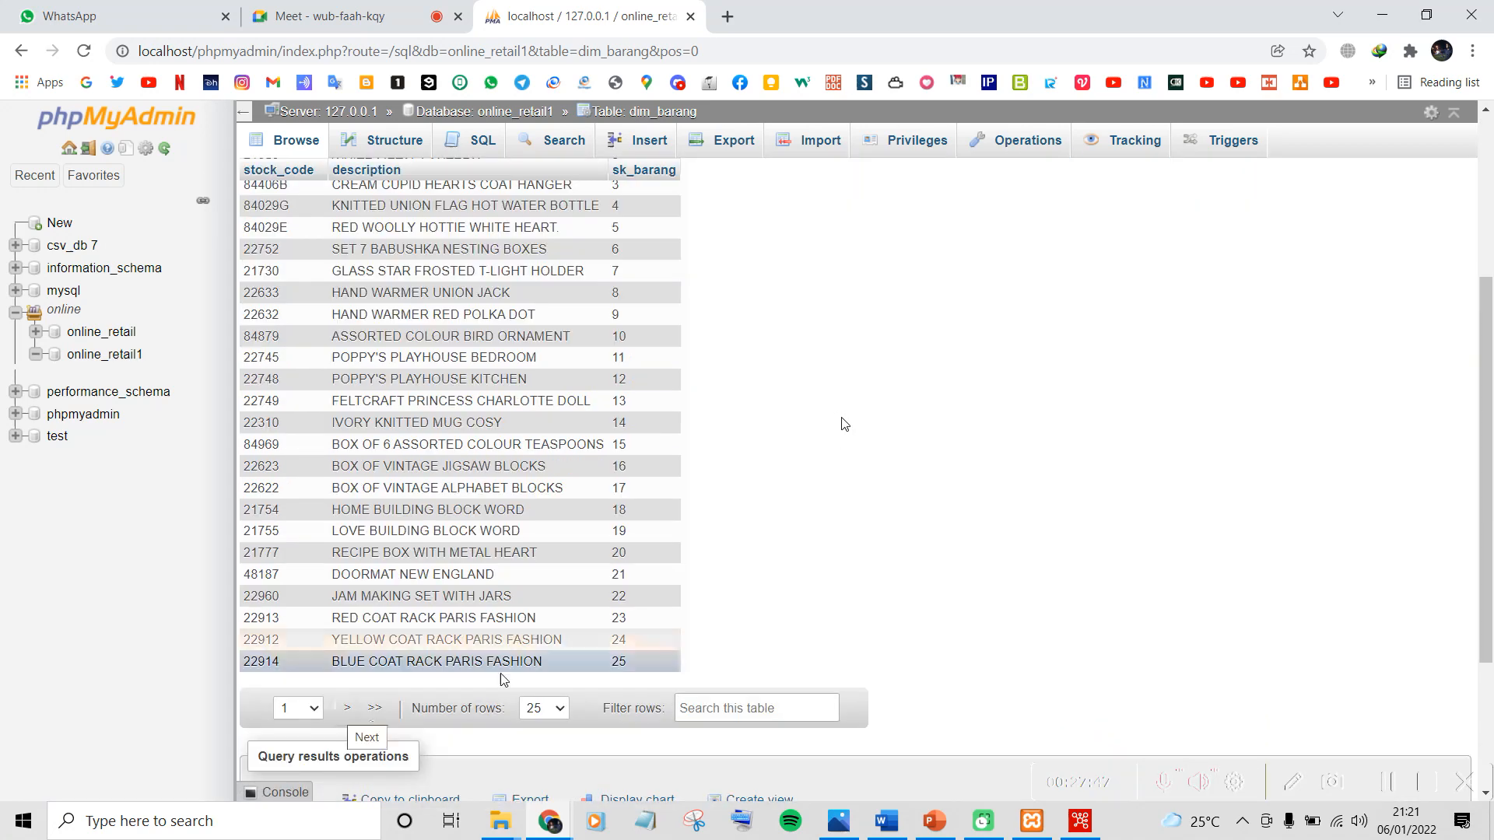
scroll(845, 424, up, 3)
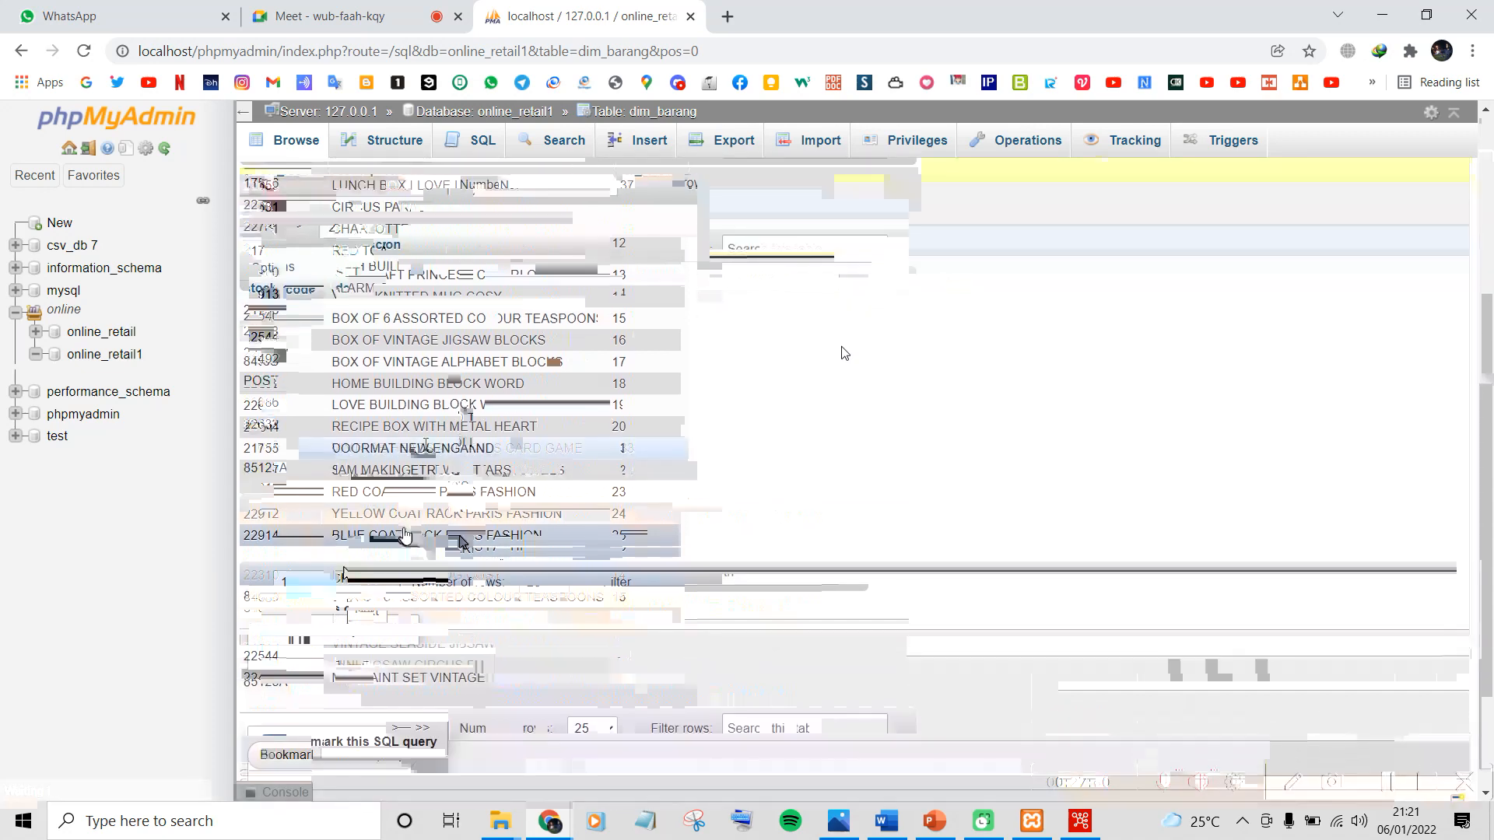
scroll(842, 350, down, 3)
scroll(842, 350, up, 3)
scroll(442, 420, down, 4)
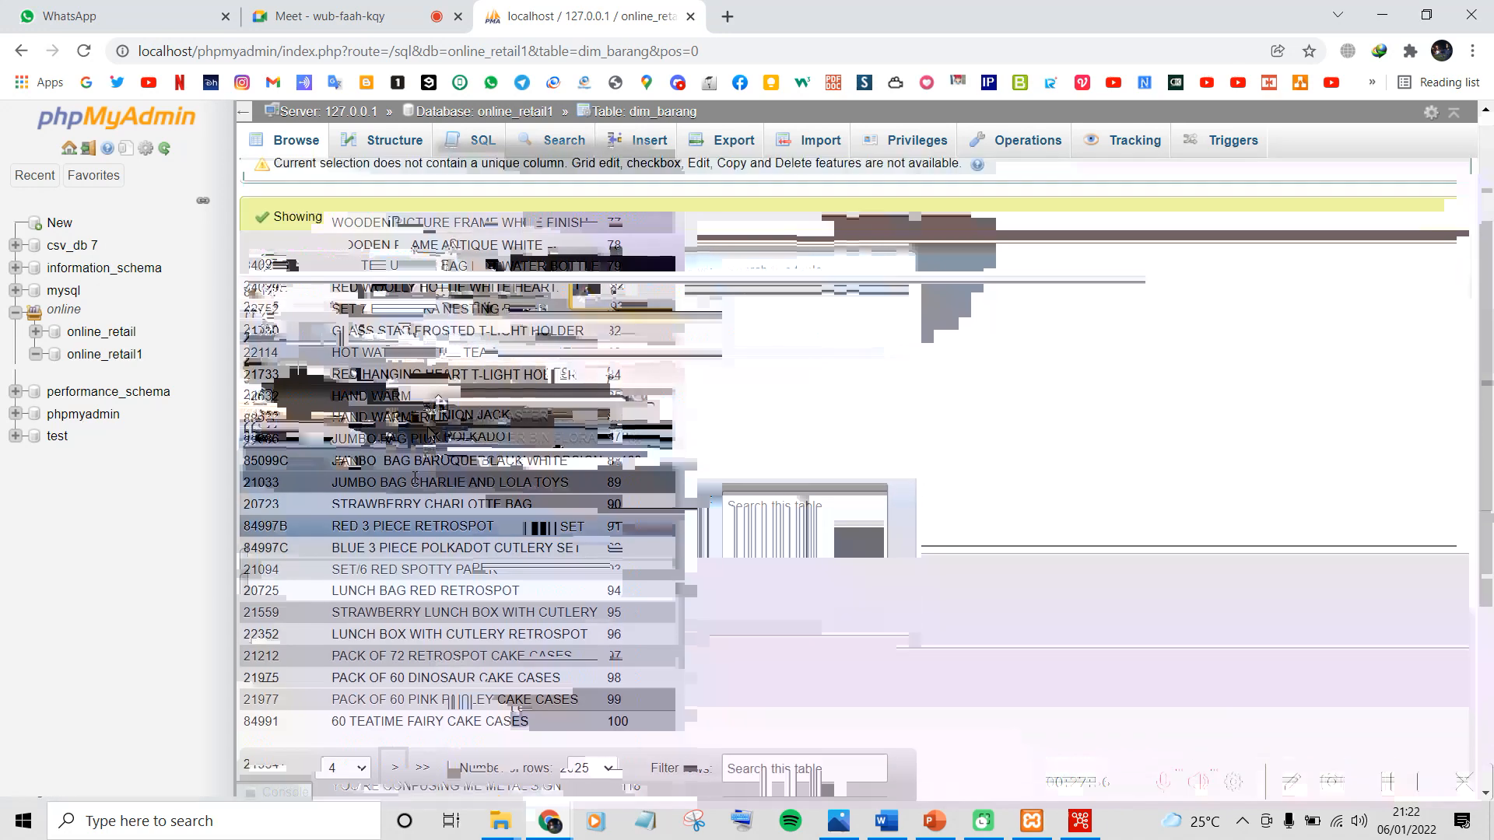
scroll(449, 540, down, 3)
scroll(449, 542, up, 3)
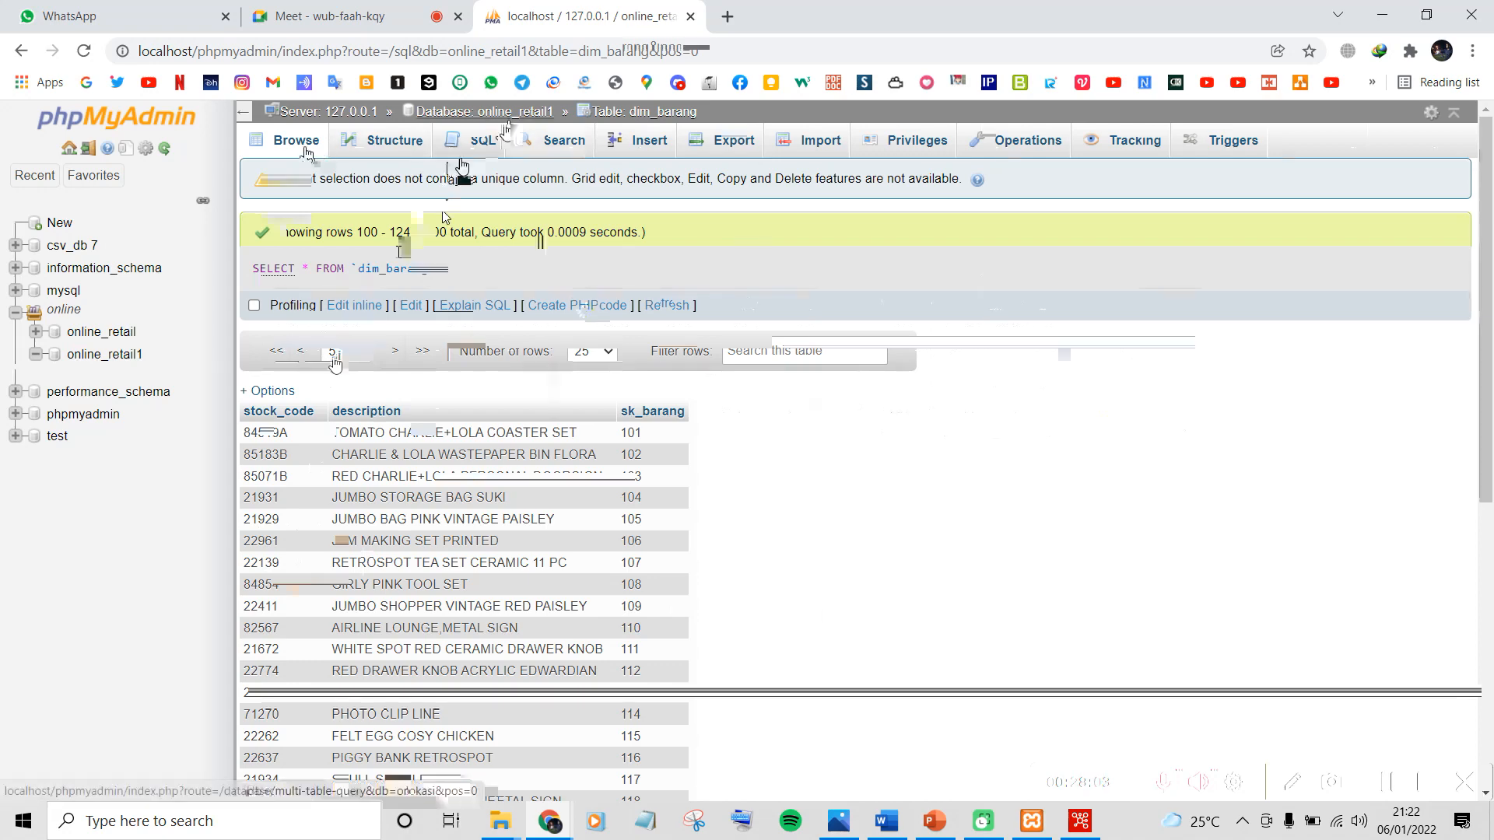
Go back to the online_retail1 table list and browse the loaded rows of fakta_penjualan
click(506, 124)
click(315, 408)
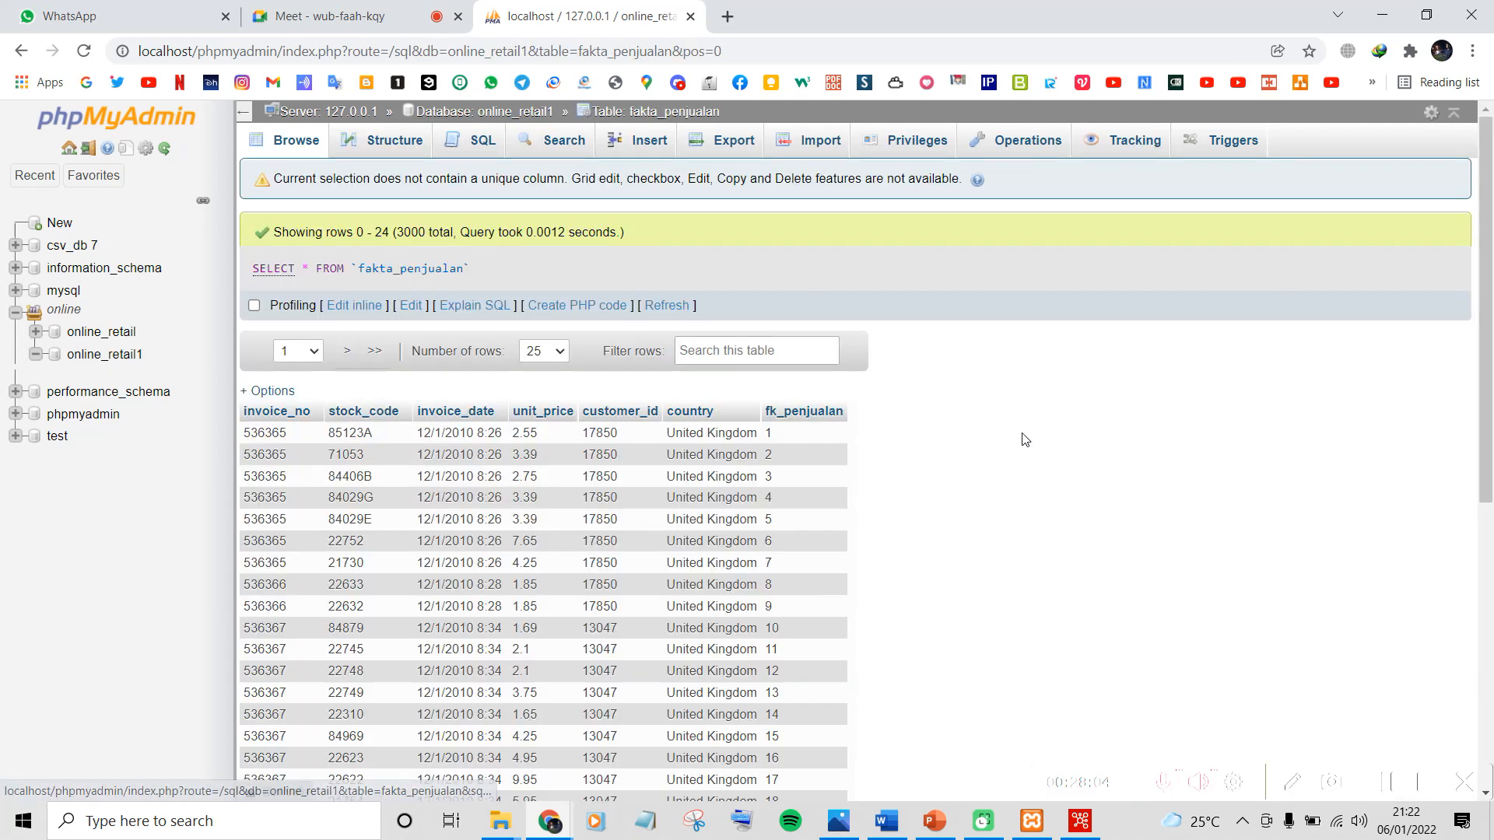
scroll(1022, 436, down, 1)
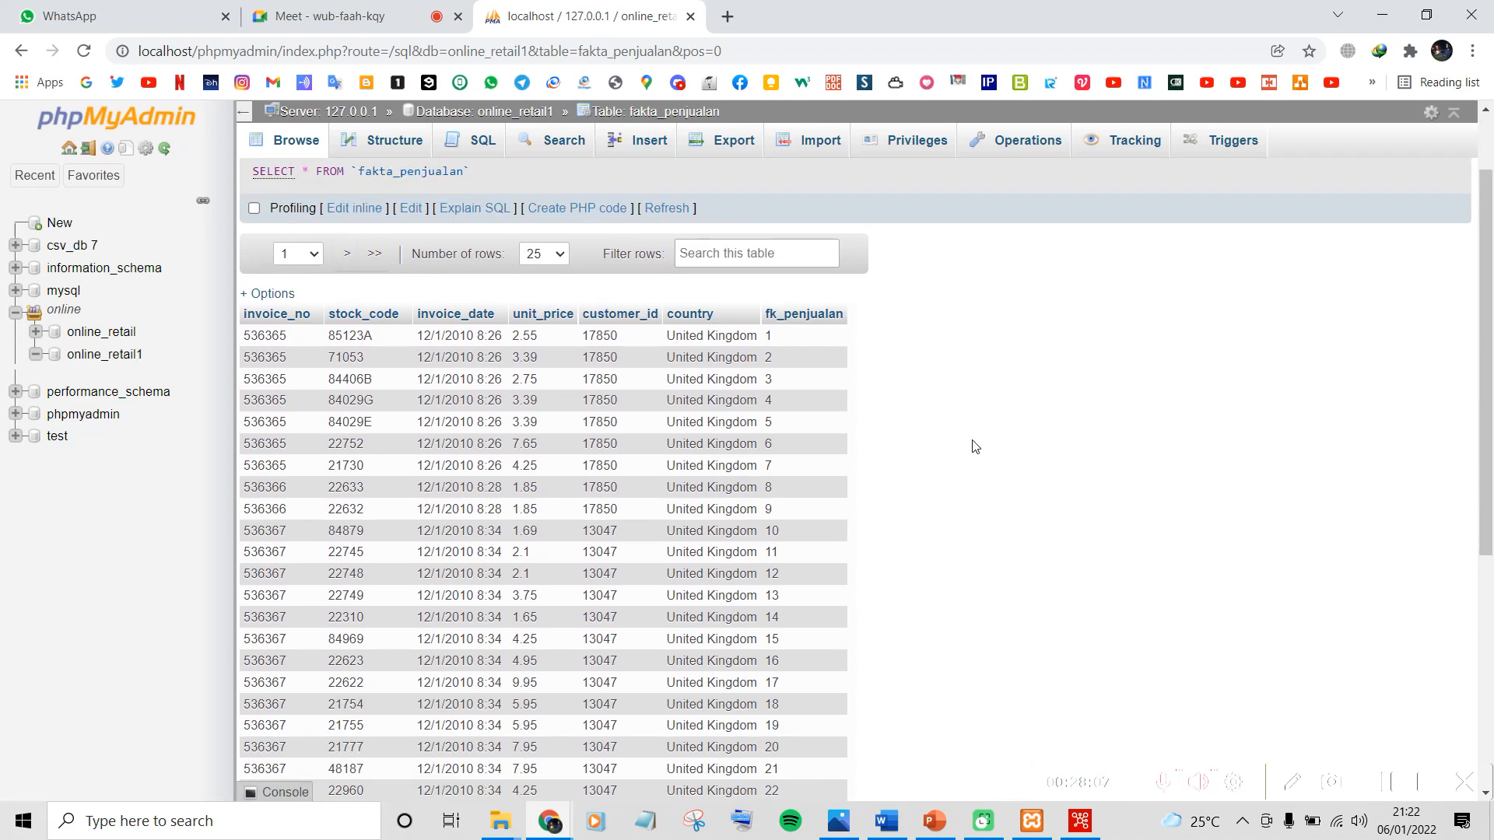
scroll(1011, 514, down, 1)
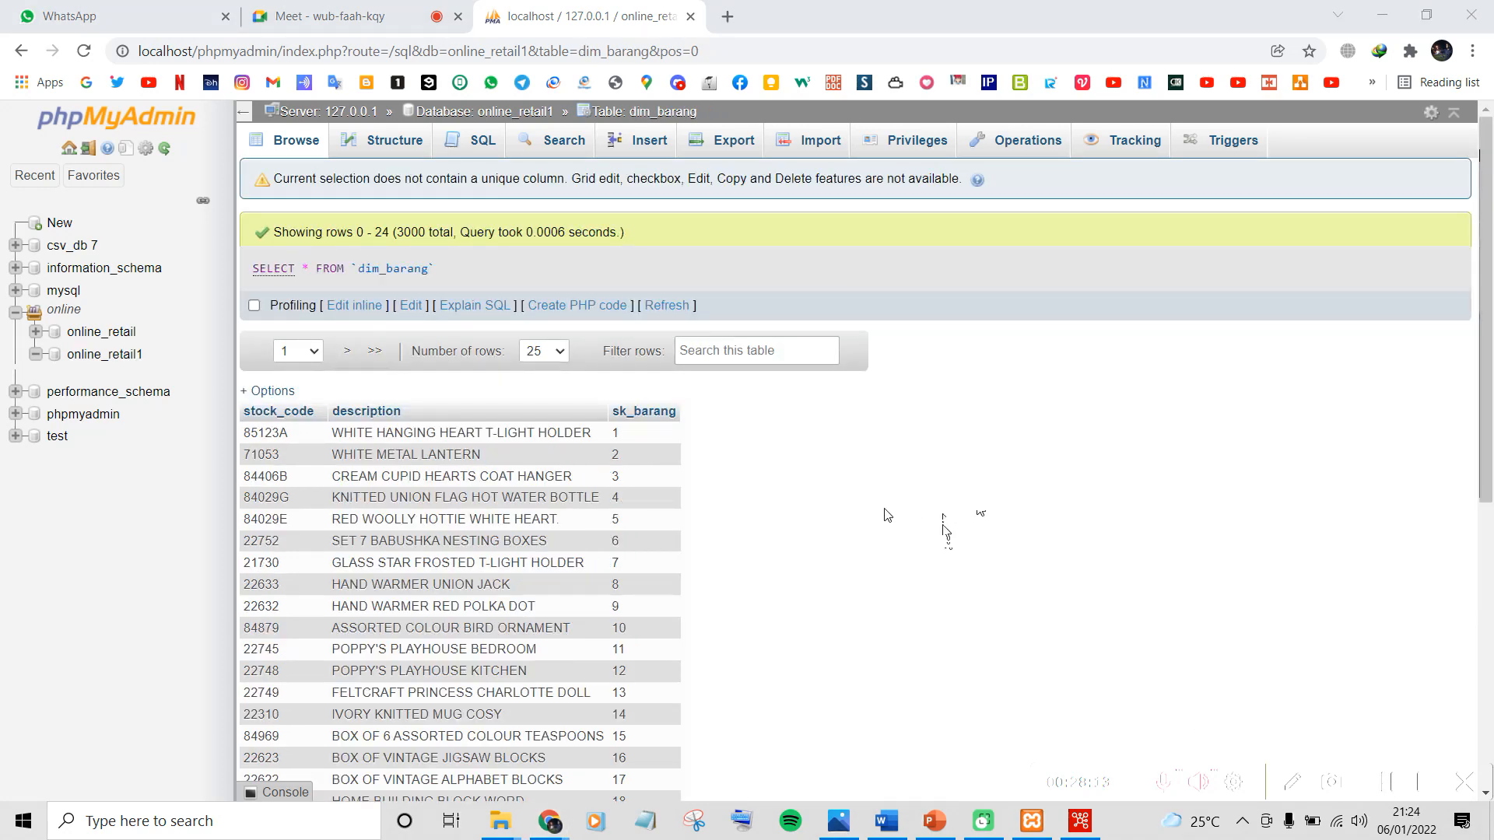
Look over the first page of dim_barang again, and examine the columns and first 25 rows of fakta_penjualan
scroll(828, 493, down, 1)
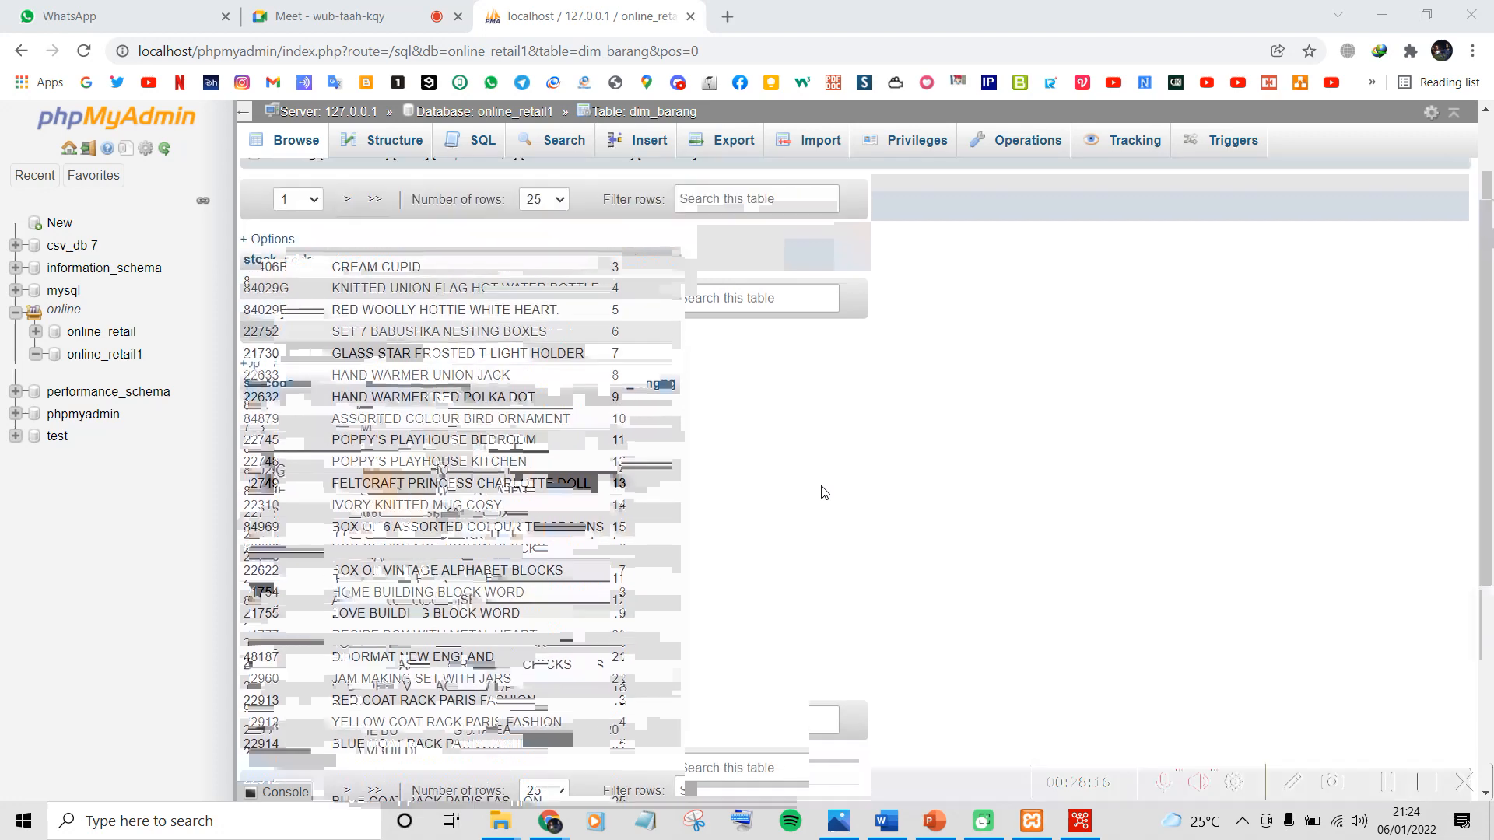
scroll(825, 493, up, 1)
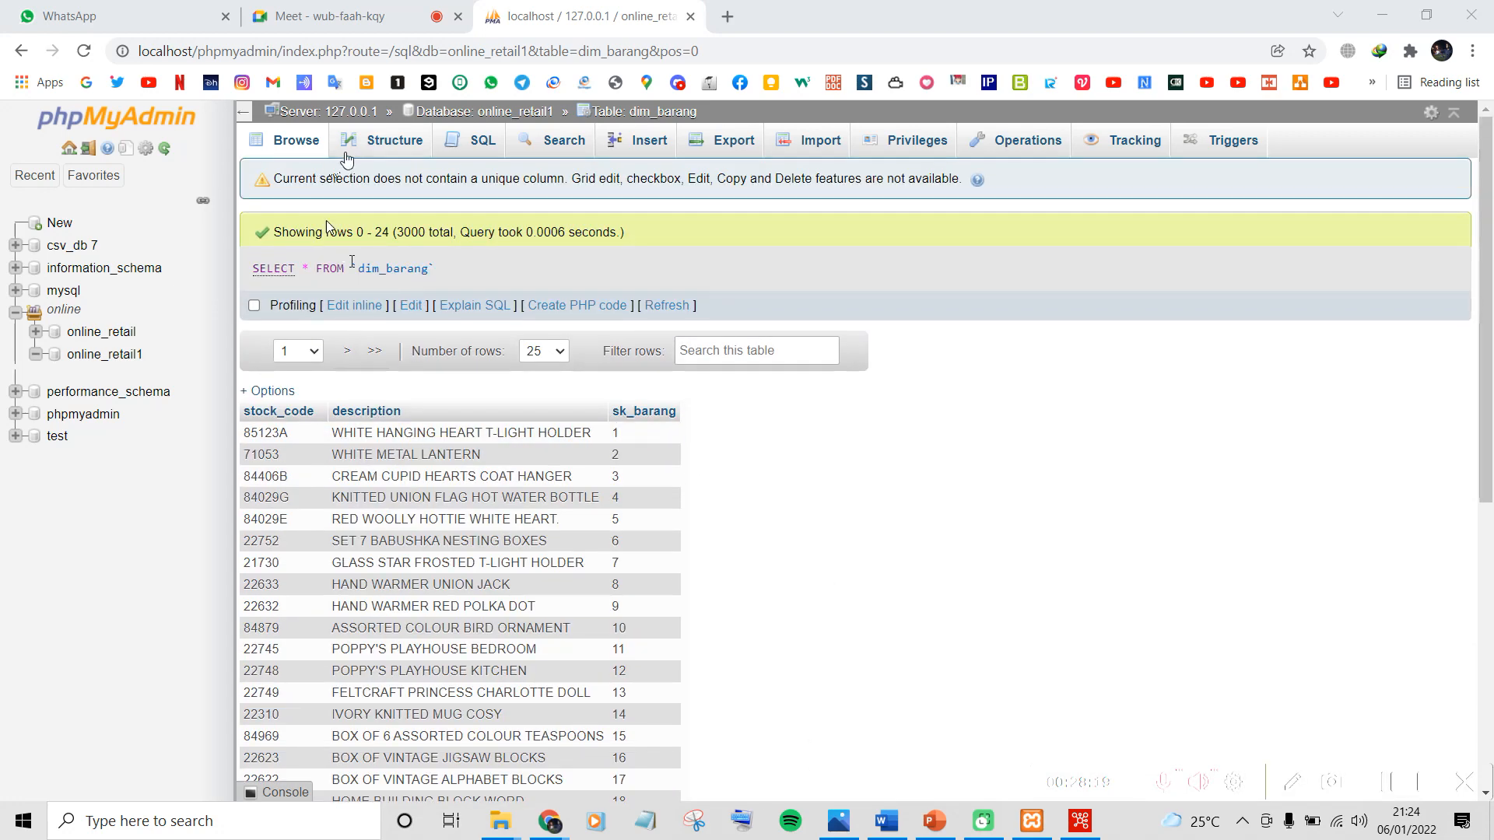
click(497, 117)
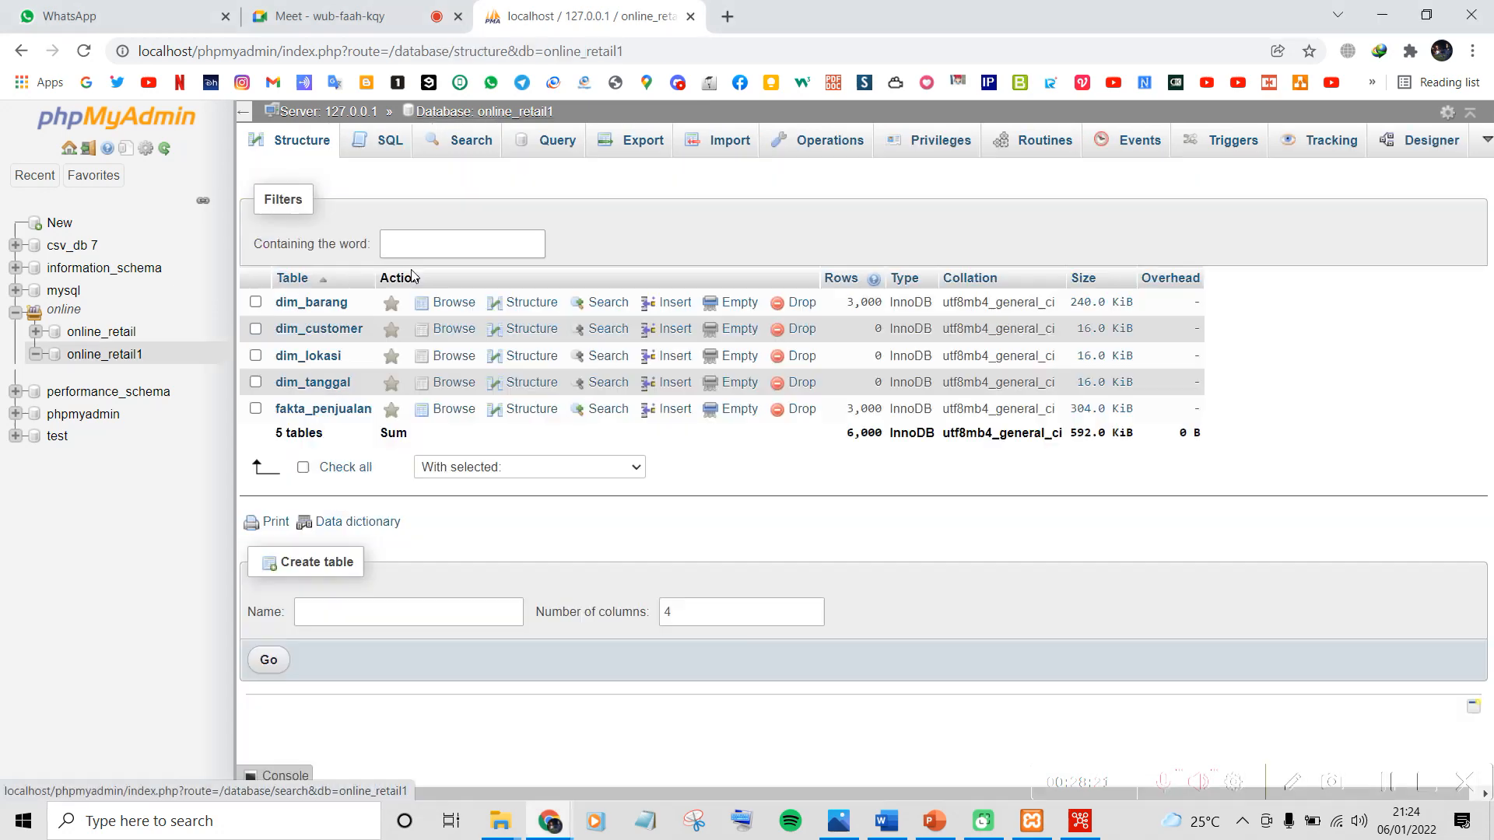
click(360, 416)
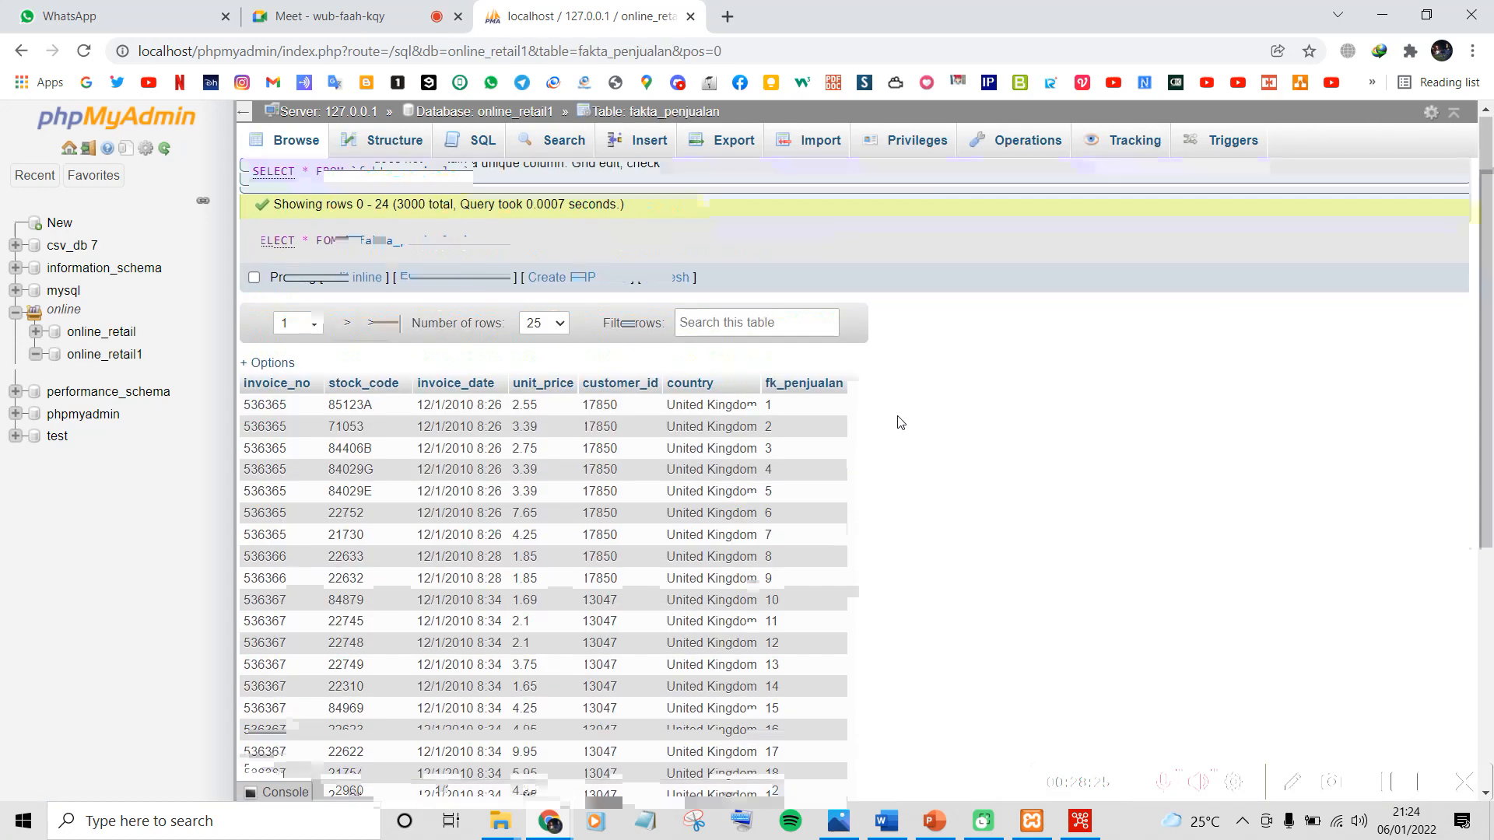
scroll(896, 423, down, 1)
scroll(896, 422, down, 1)
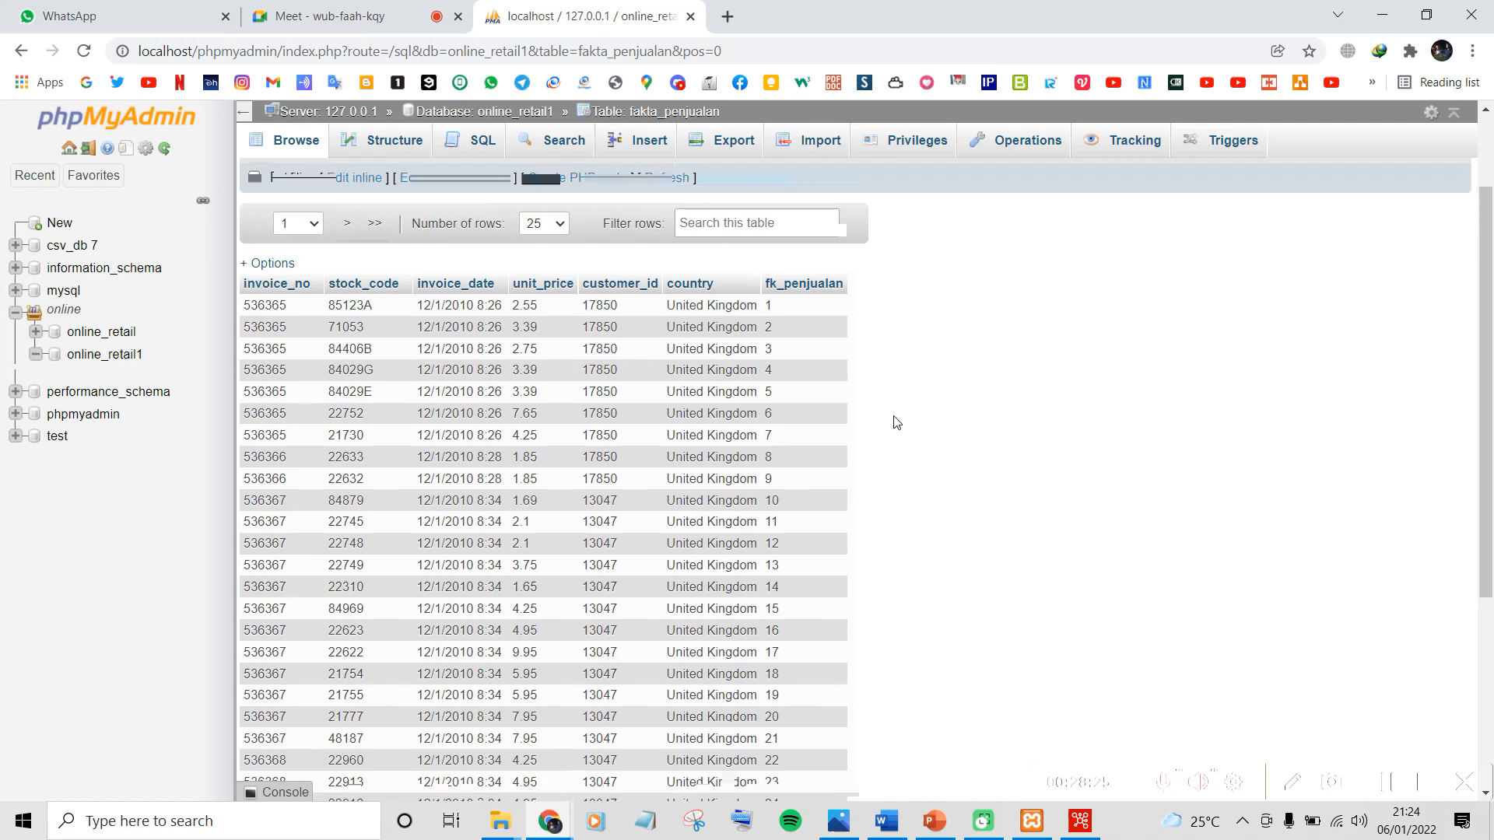
scroll(897, 422, down, 1)
scroll(896, 423, down, 1)
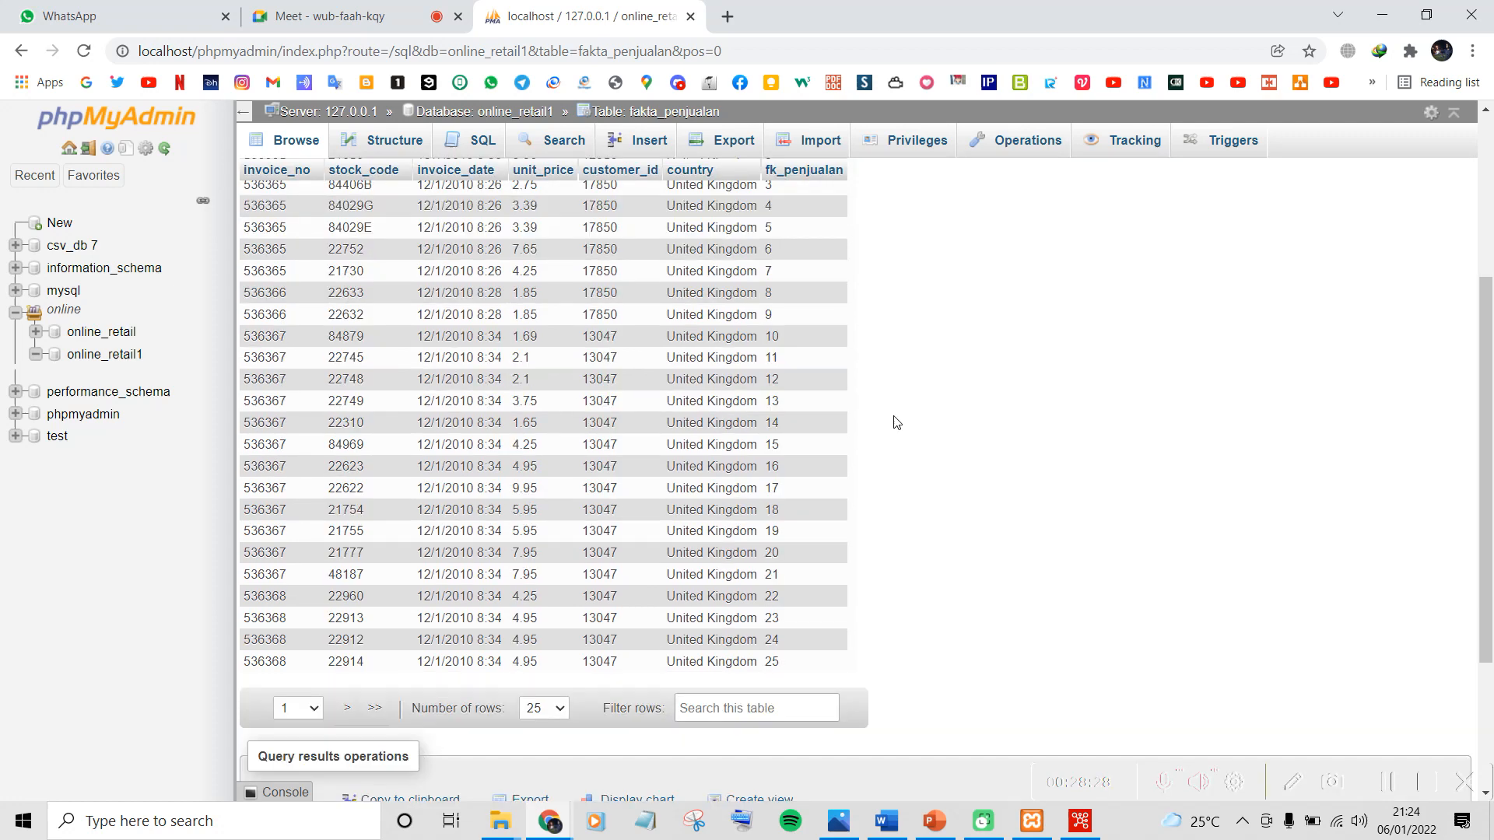
scroll(896, 423, up, 1)
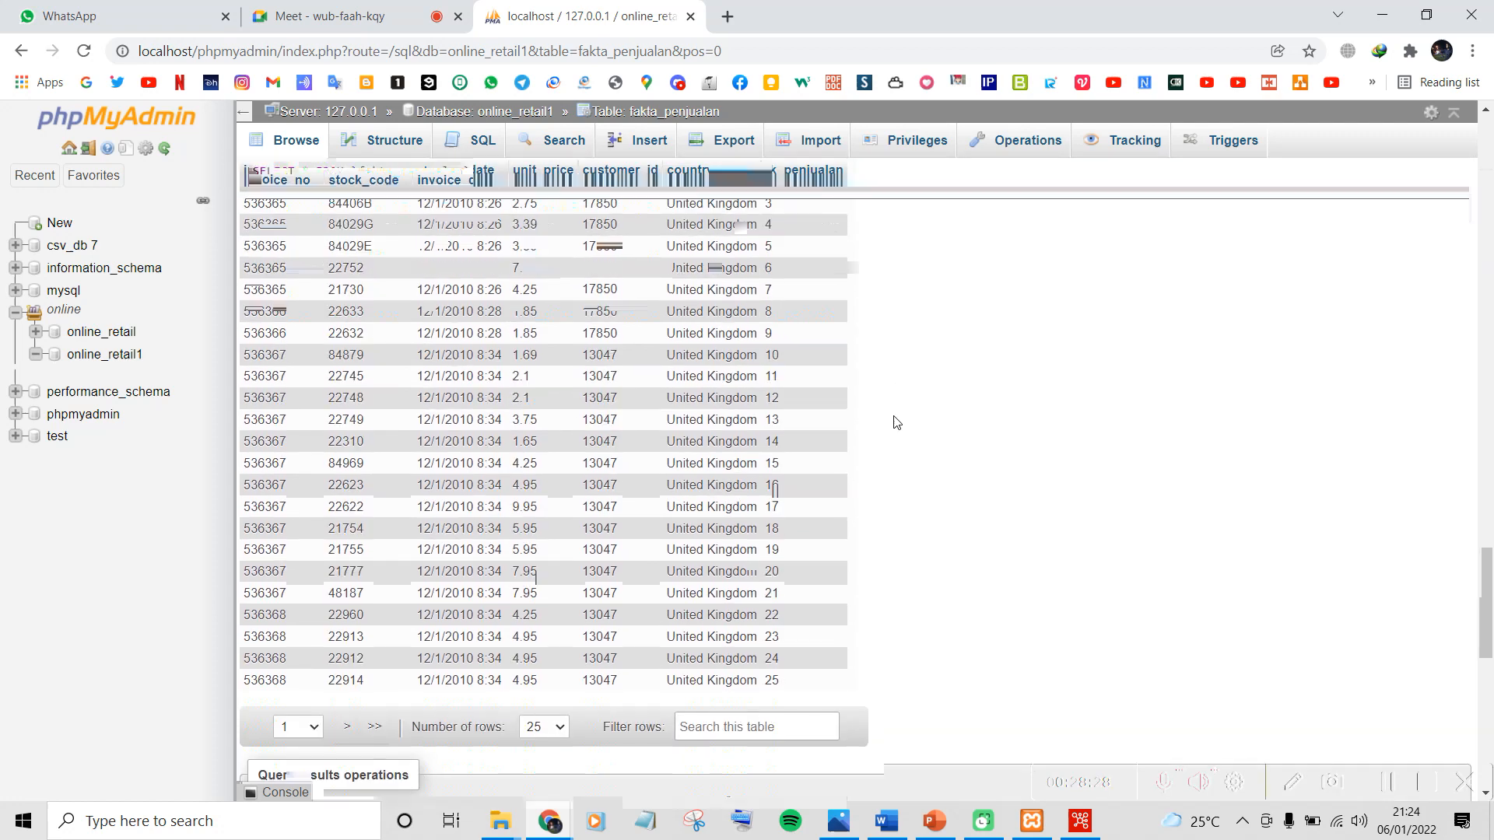
scroll(897, 423, up, 1)
scroll(897, 423, up, 3)
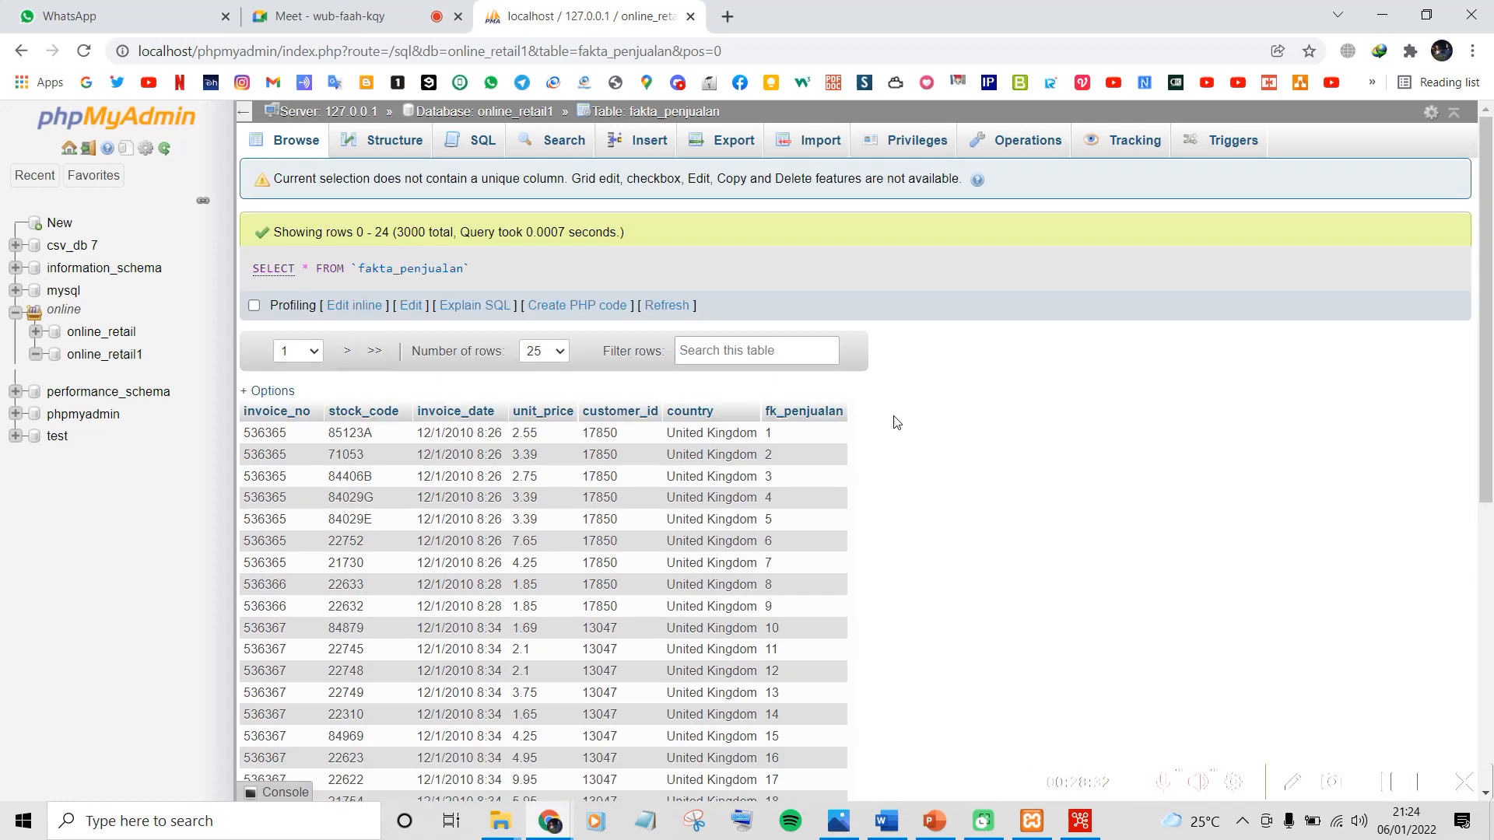
scroll(896, 422, down, 1)
scroll(897, 422, up, 1)
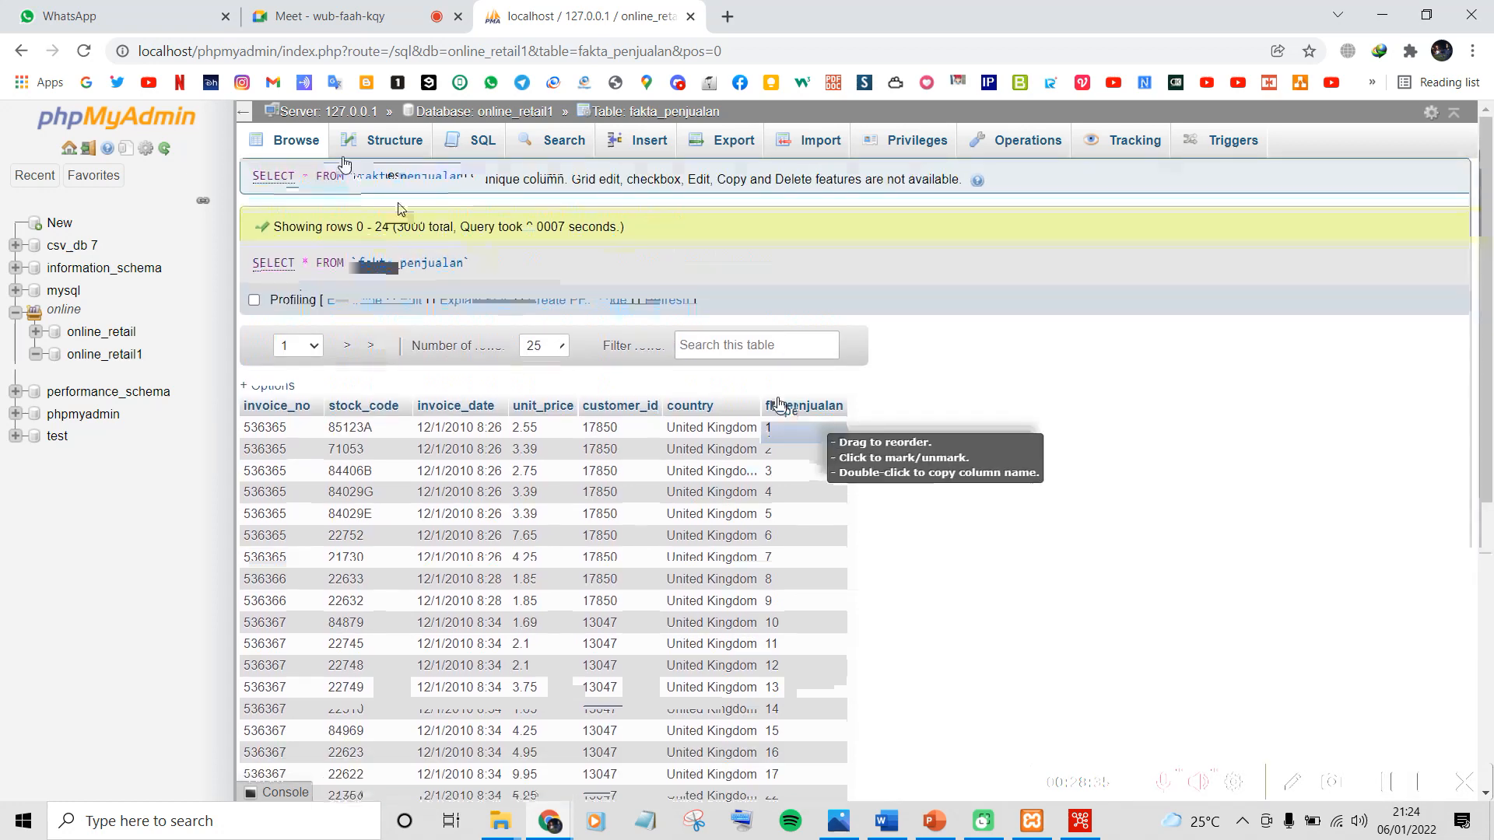
Return to the online_retail1 table list and browse the dim_customer table to check its contents
click(445, 114)
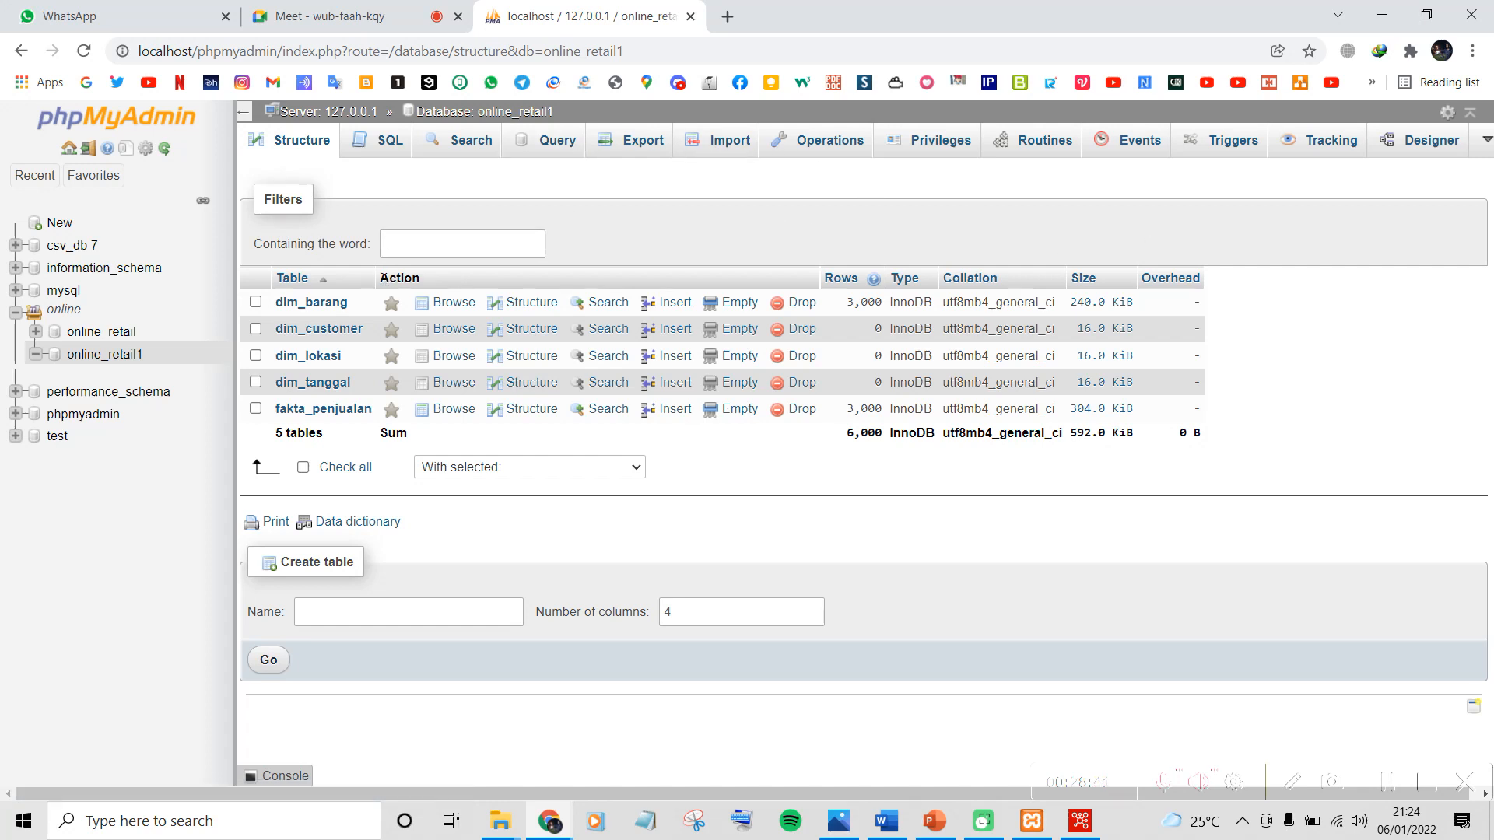
click(333, 330)
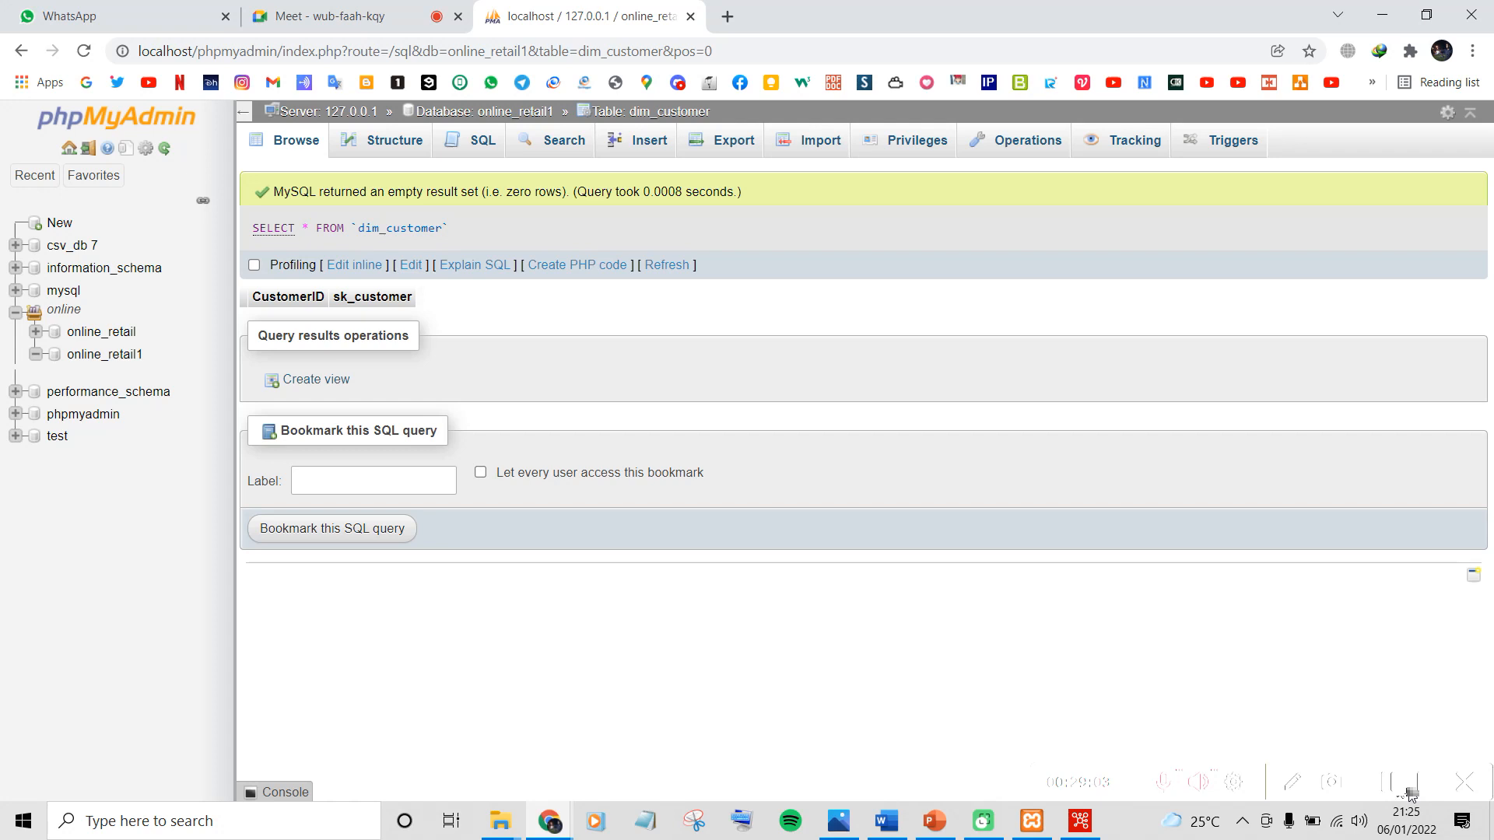
click(1387, 782)
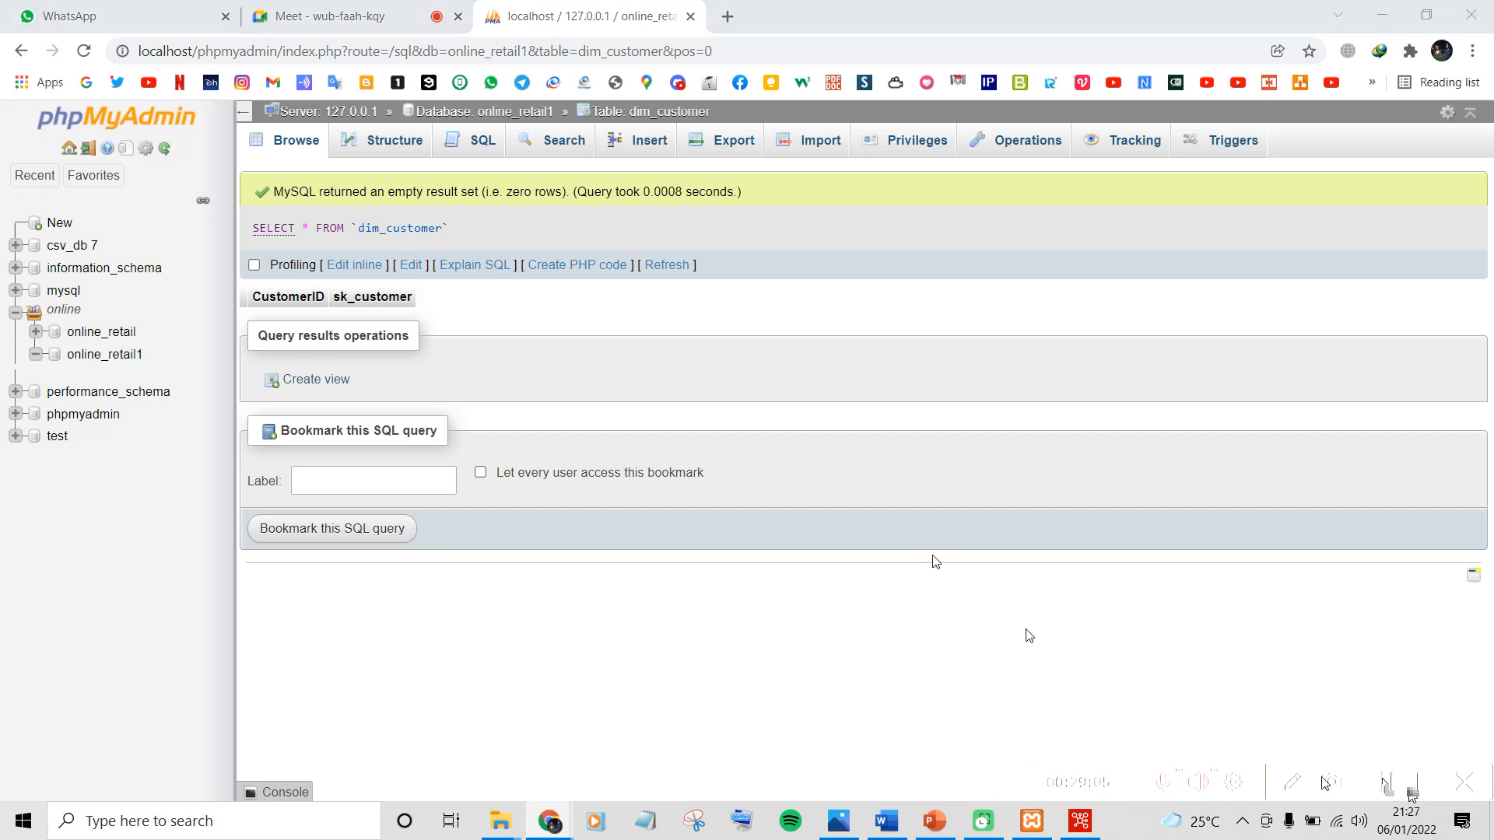